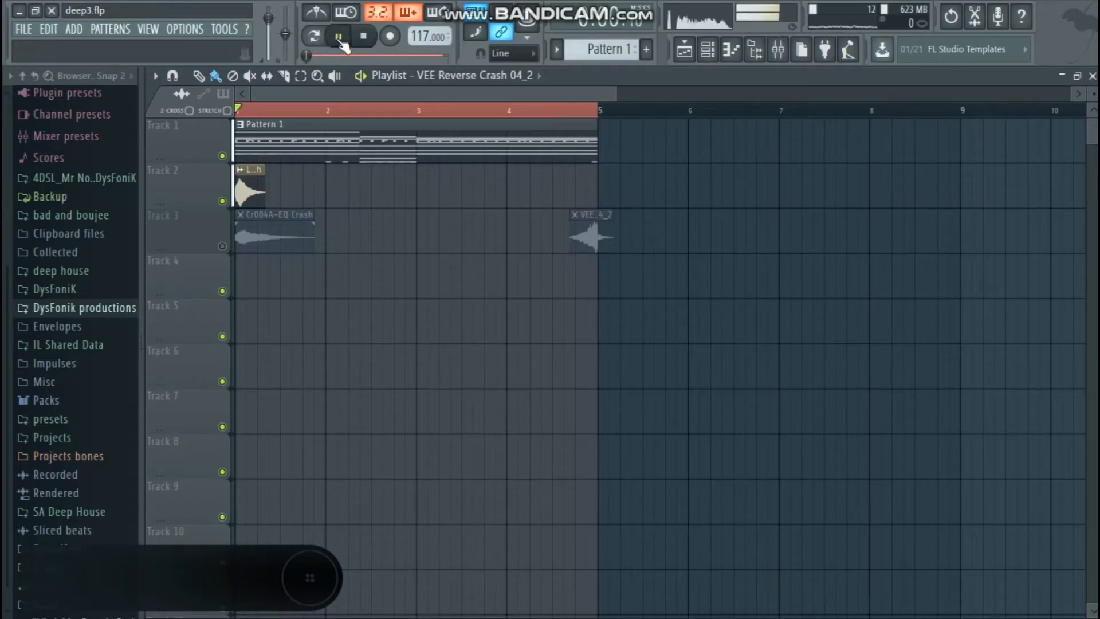
Step: Bring up the mixer and the channel rack and reposition the rack during playback
key(XF86AudioRaiseVolume)
key(XF86AudioRaiseVolume)
key(XF86AudioRaiseVolume)
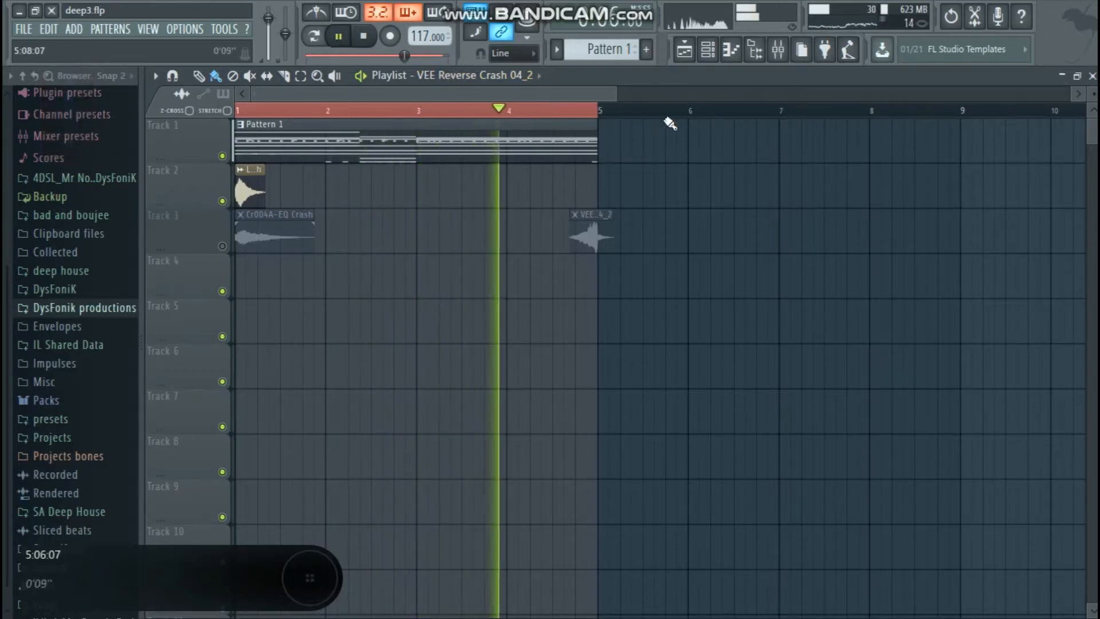
click(689, 50)
click(709, 51)
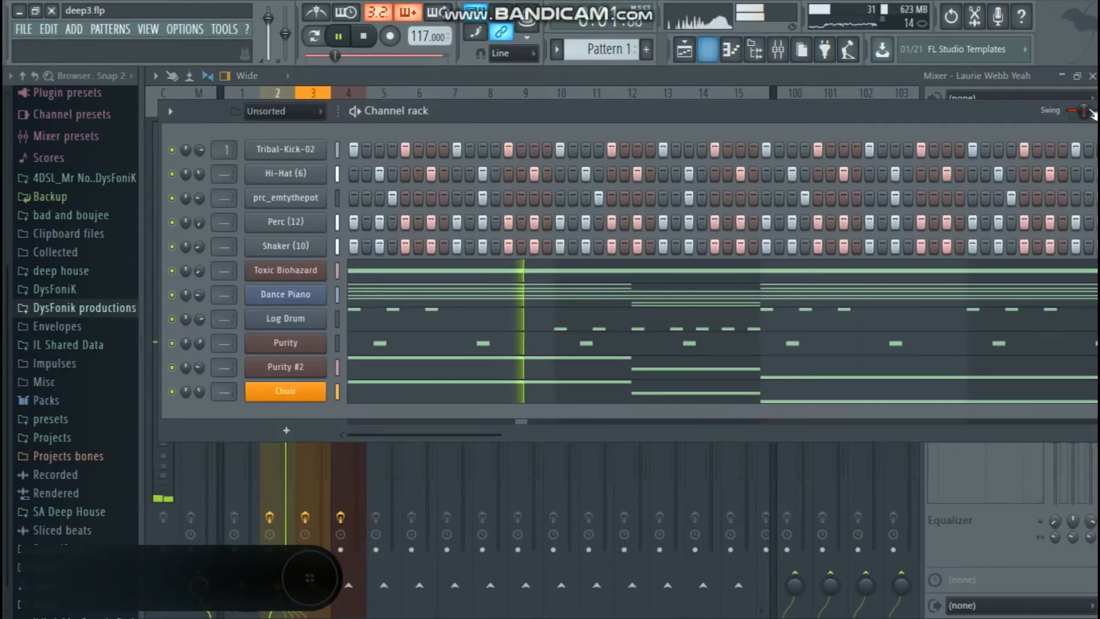
drag(1088, 113, 1037, 114)
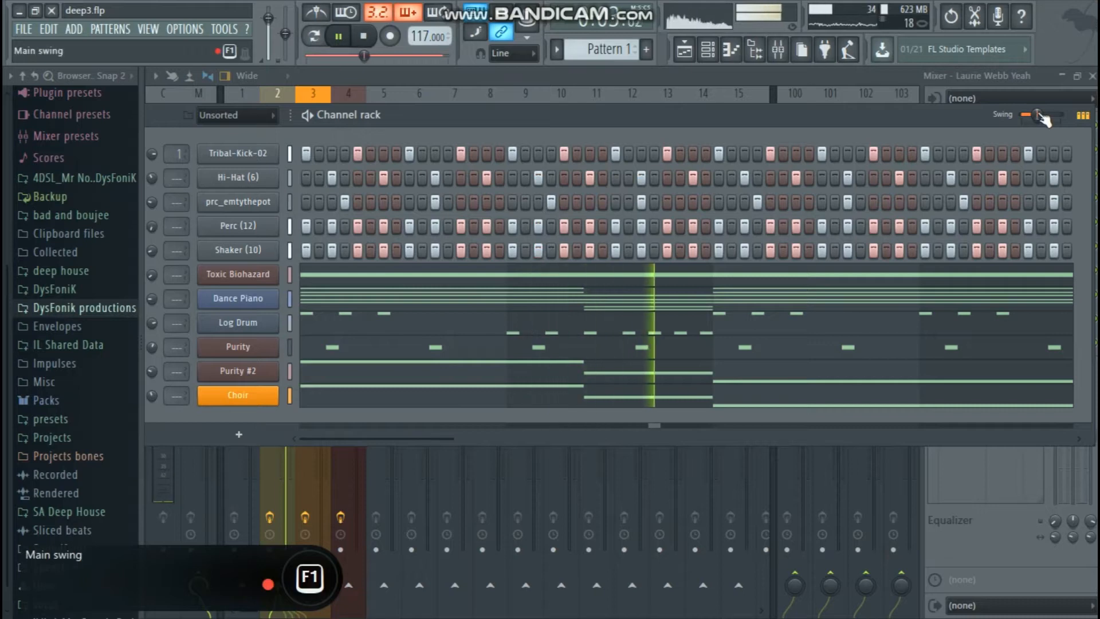
double_click(665, 112)
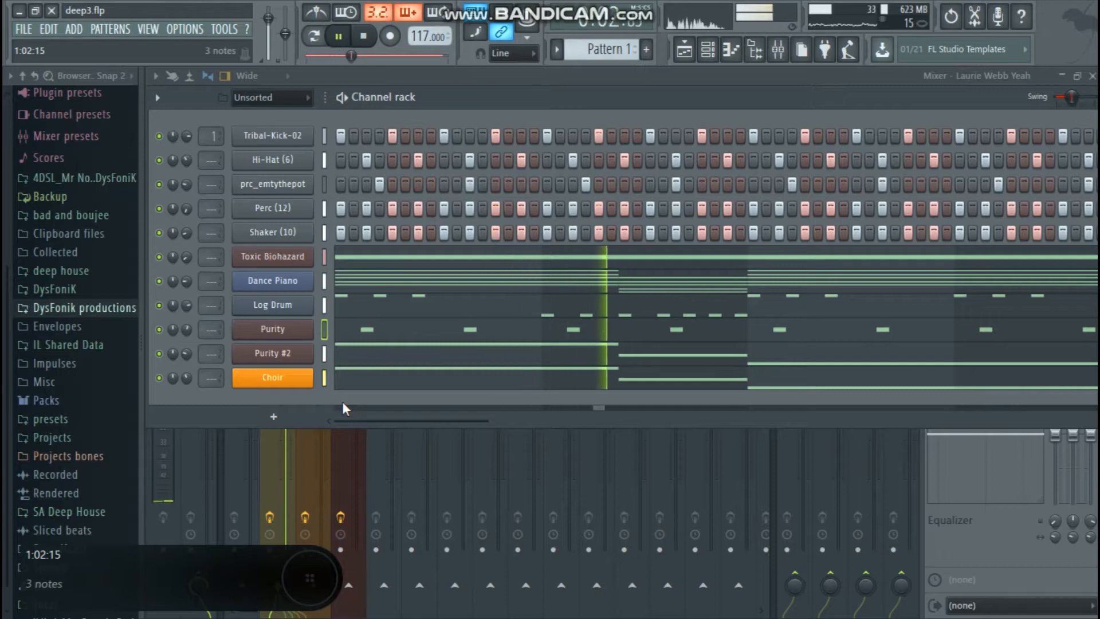
Step: Add a new Purity channel and load the 022 Sfz Bowed Brass preset from 056 Brass into its first part
click(303, 418)
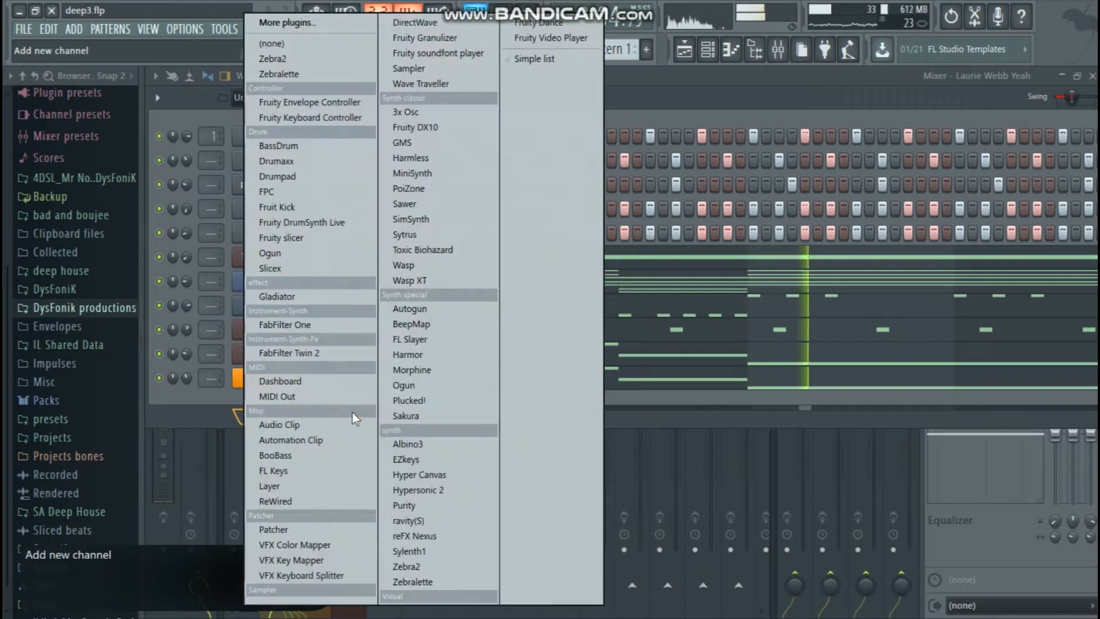
click(422, 504)
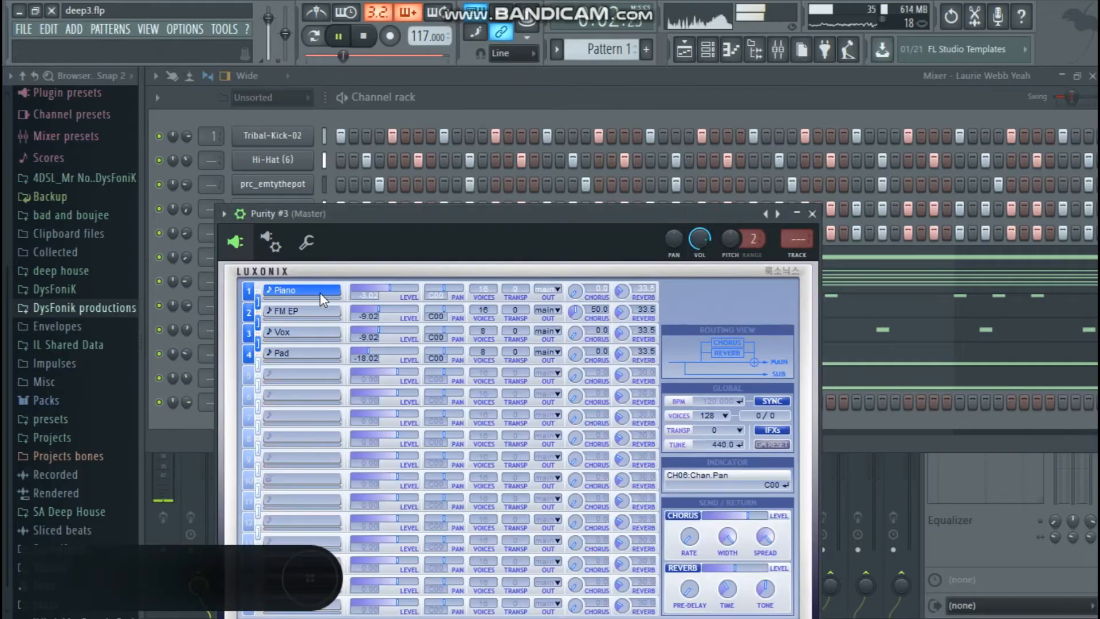
click(320, 294)
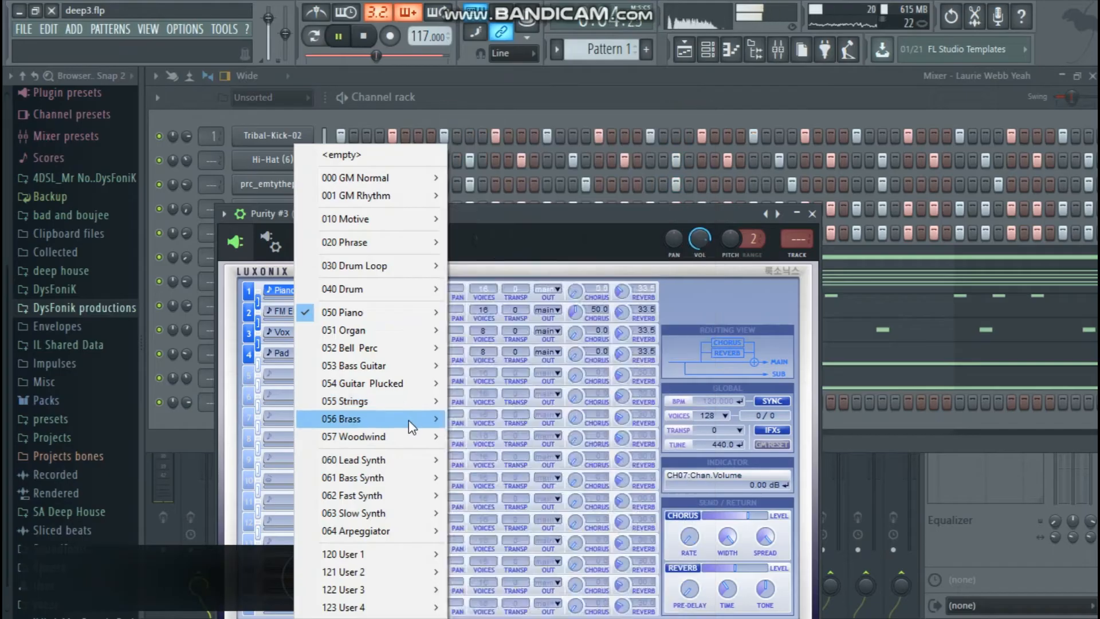
mouse_move(405, 420)
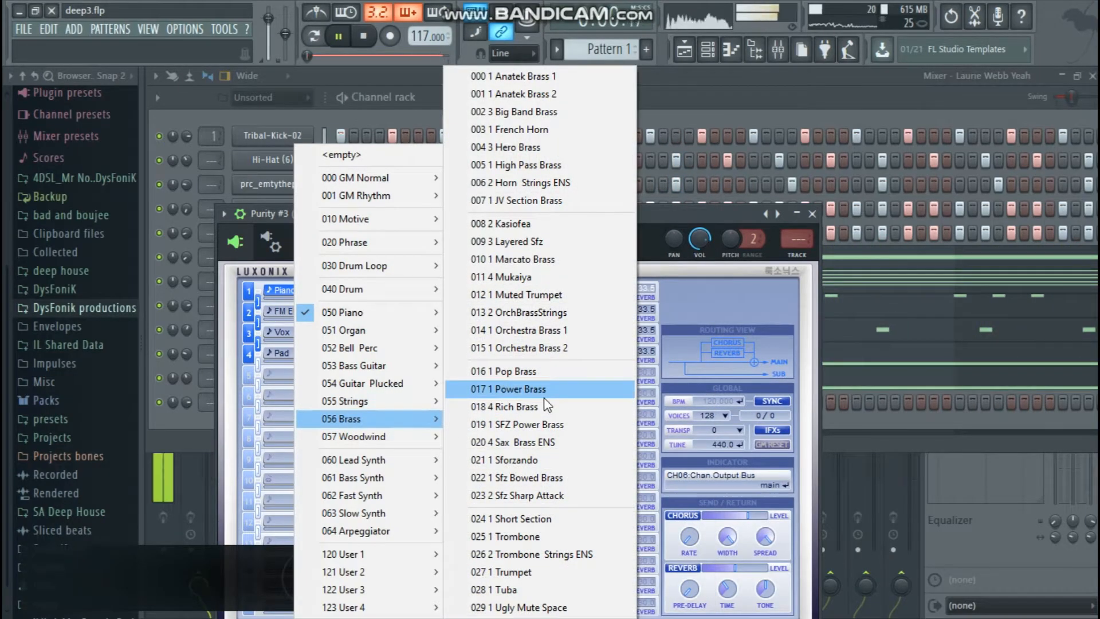
click(554, 479)
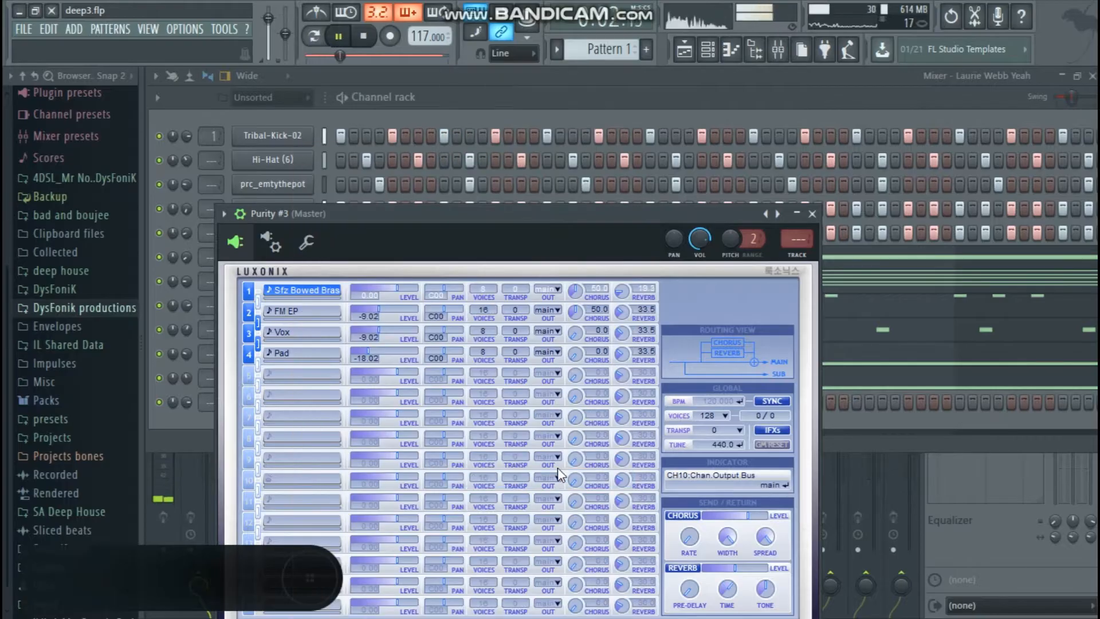
click(812, 215)
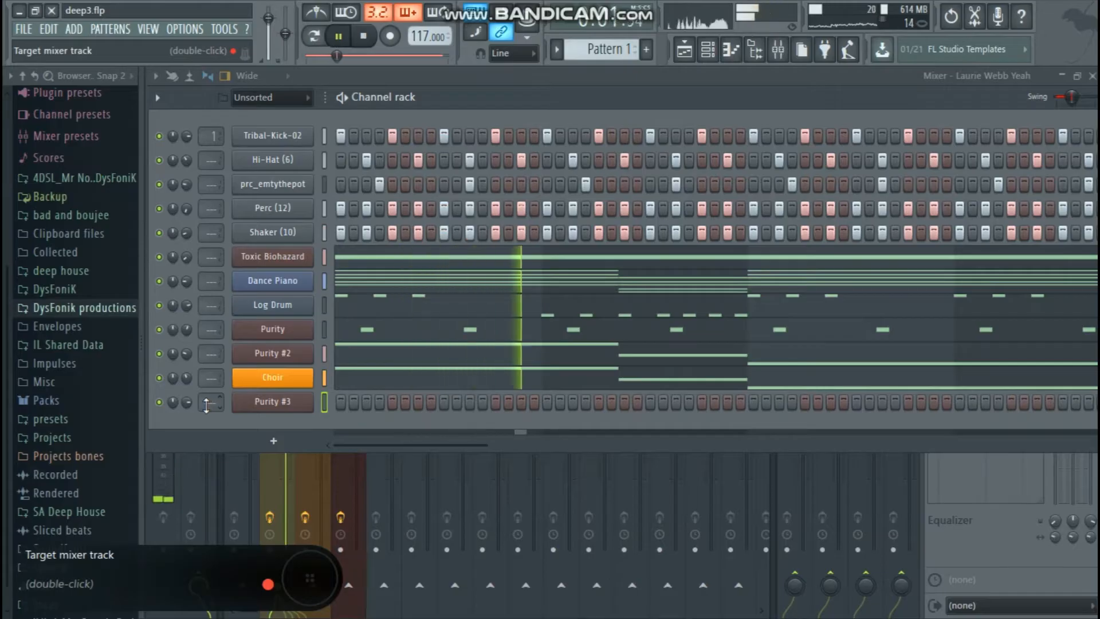
Step: Route the Purity #3 channel to mixer track 3 and open its piano roll
scroll(207, 404, up, 3)
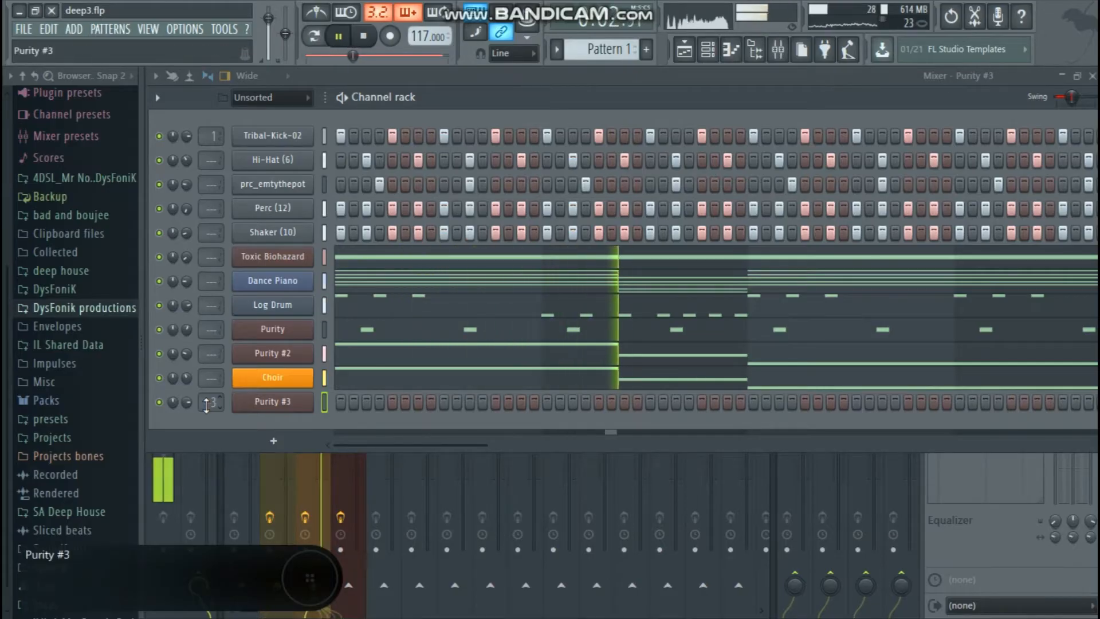
right_click(312, 401)
click(330, 402)
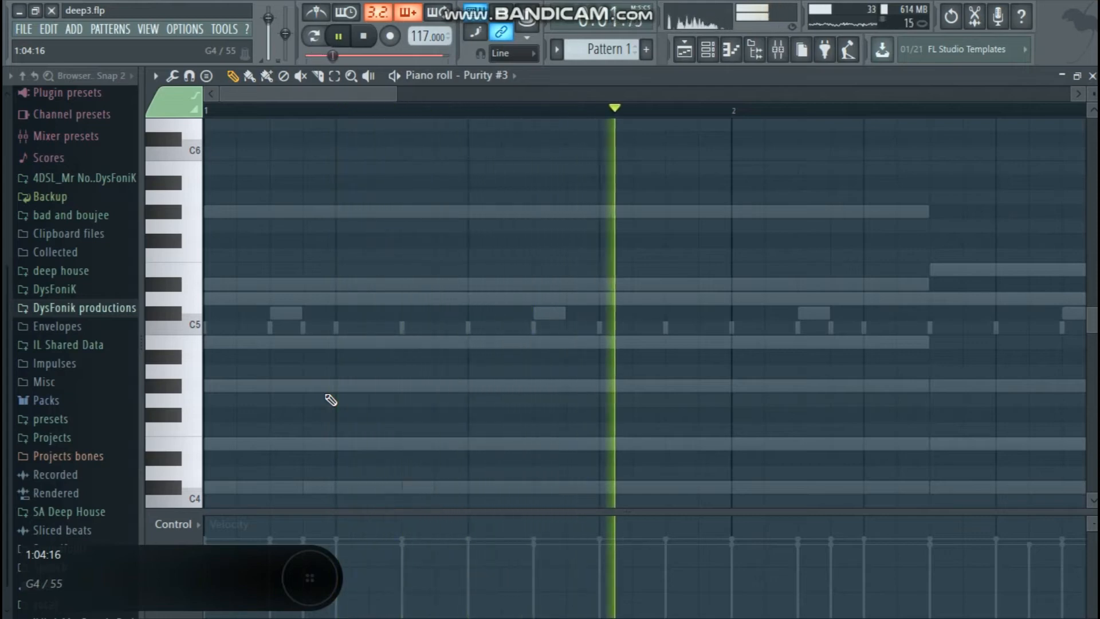
Step: Place a one-step chord of C#4, E4 and G#4 at step 3 of bar 1
scroll(326, 334, up, 3)
scroll(326, 333, down, 6)
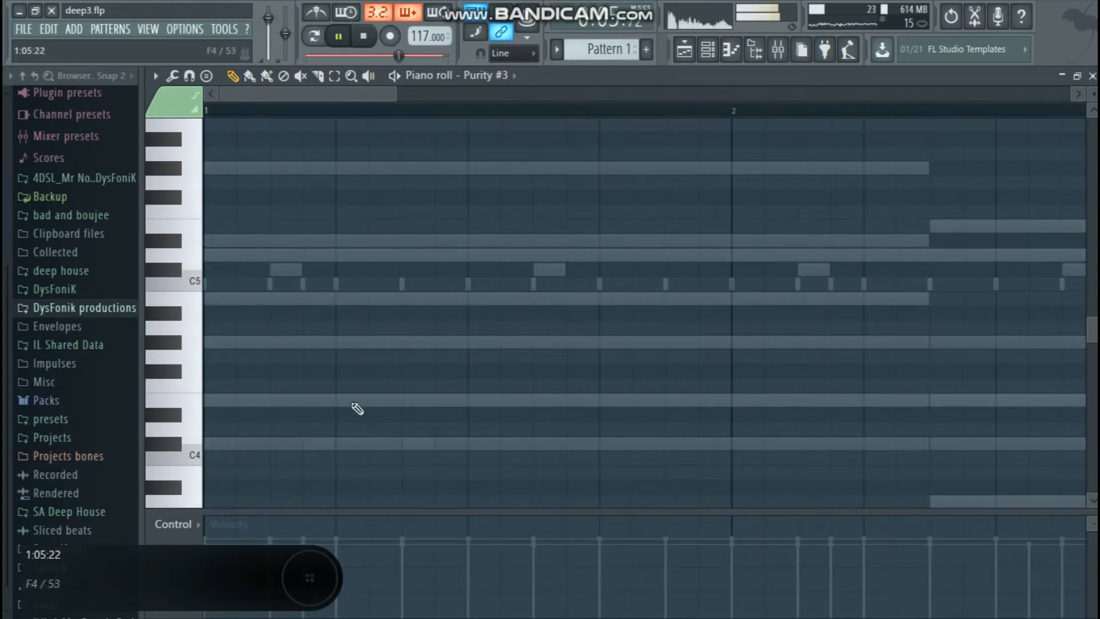
scroll(511, 115, down, 4)
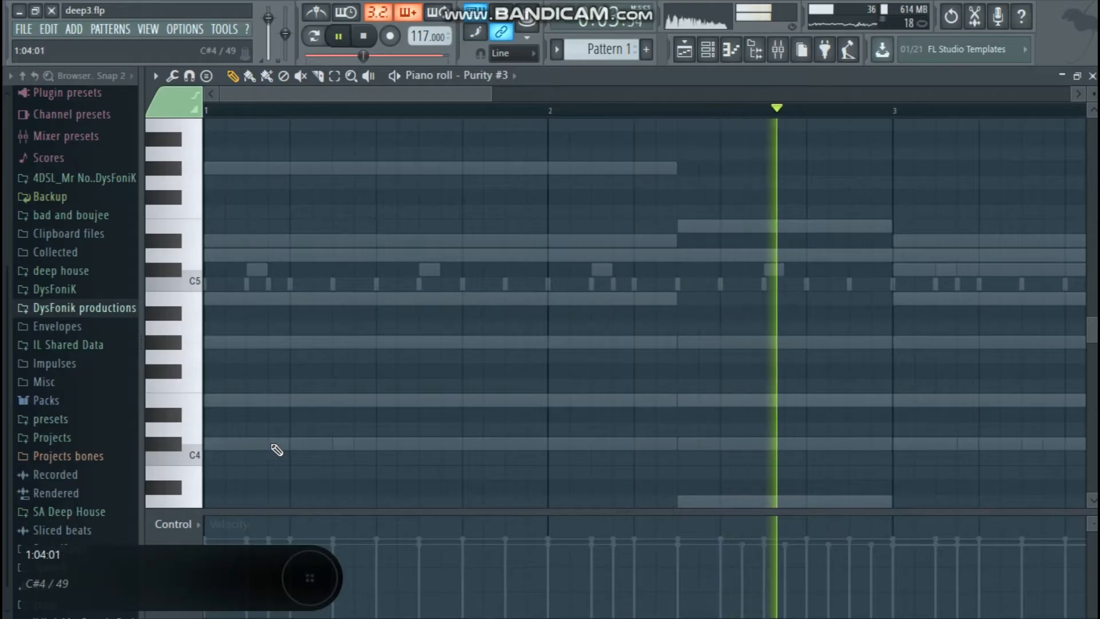
click(248, 444)
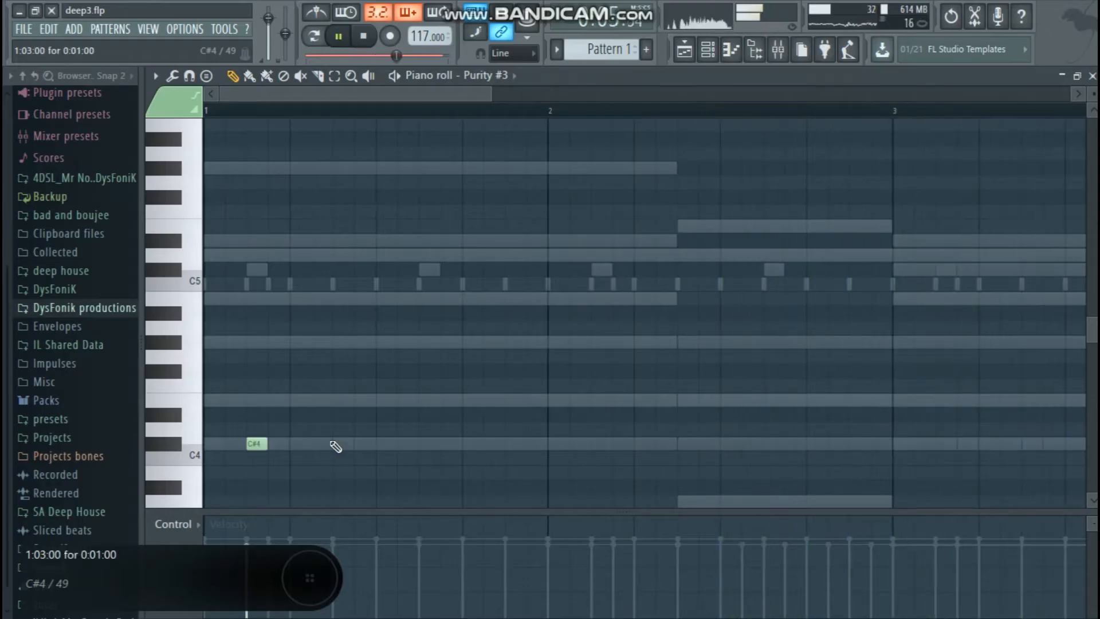
click(256, 400)
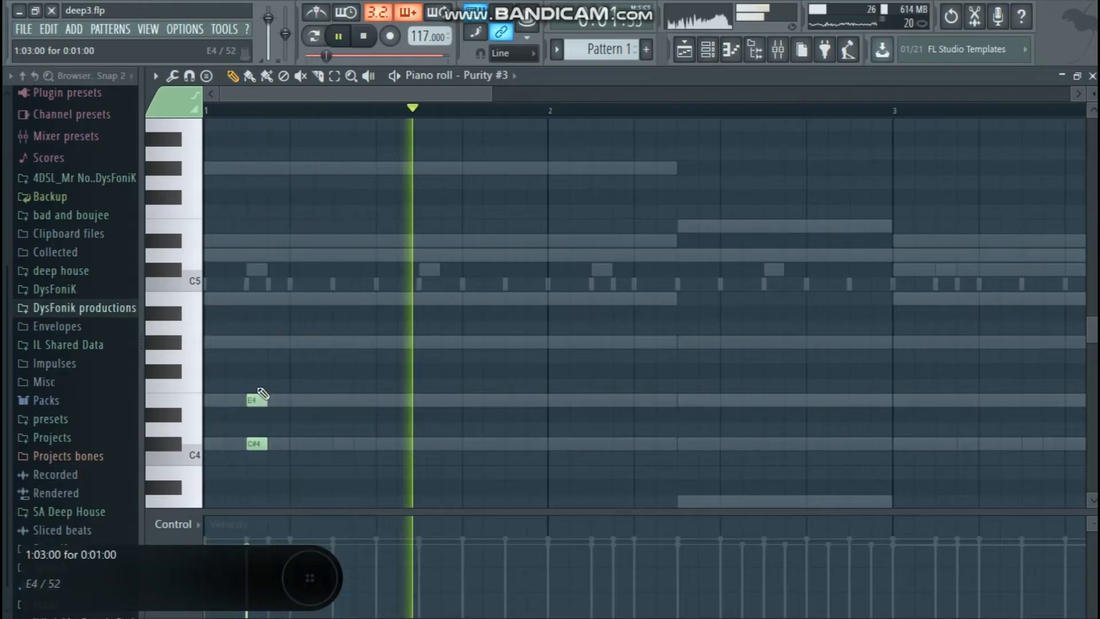
click(249, 342)
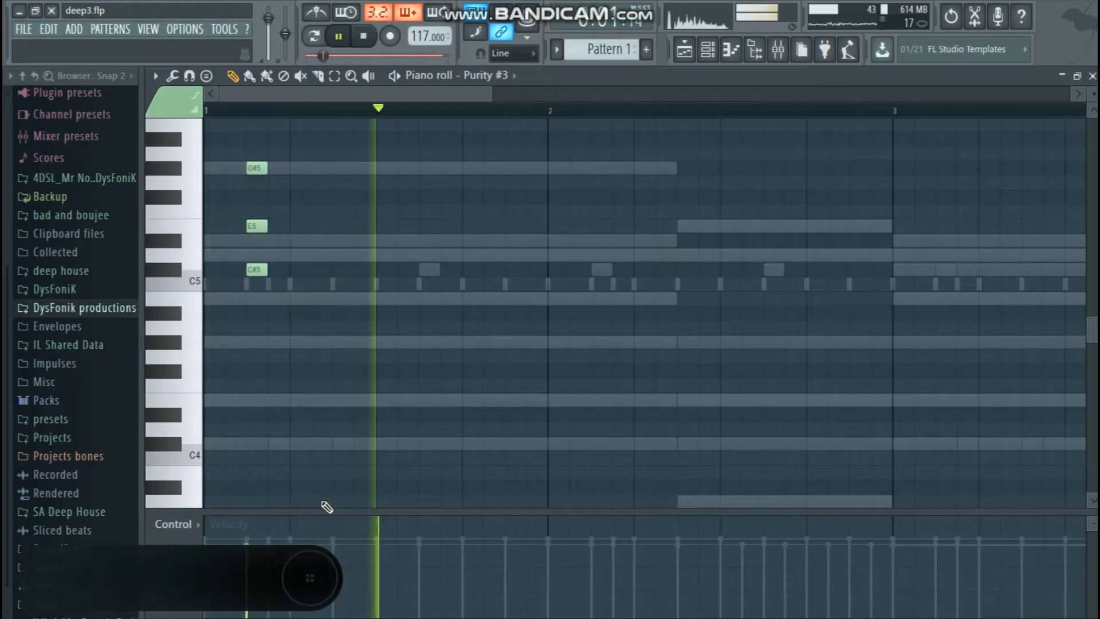
Step: Transpose the chord up one octave to C#5, E5 and G#5 and shift it to step 4 of bar 1
key(ctrl+Down)
key(ctrl+Up)
key(ctrl+Down)
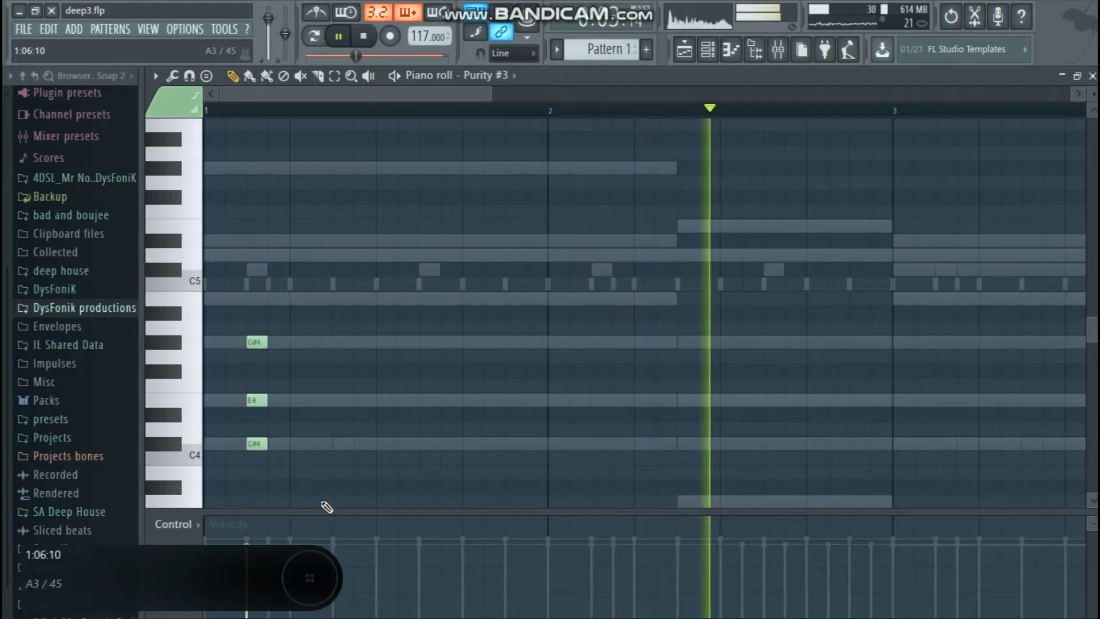
key(ctrl+Up)
key(ctrl+Down)
key(ctrl+Up)
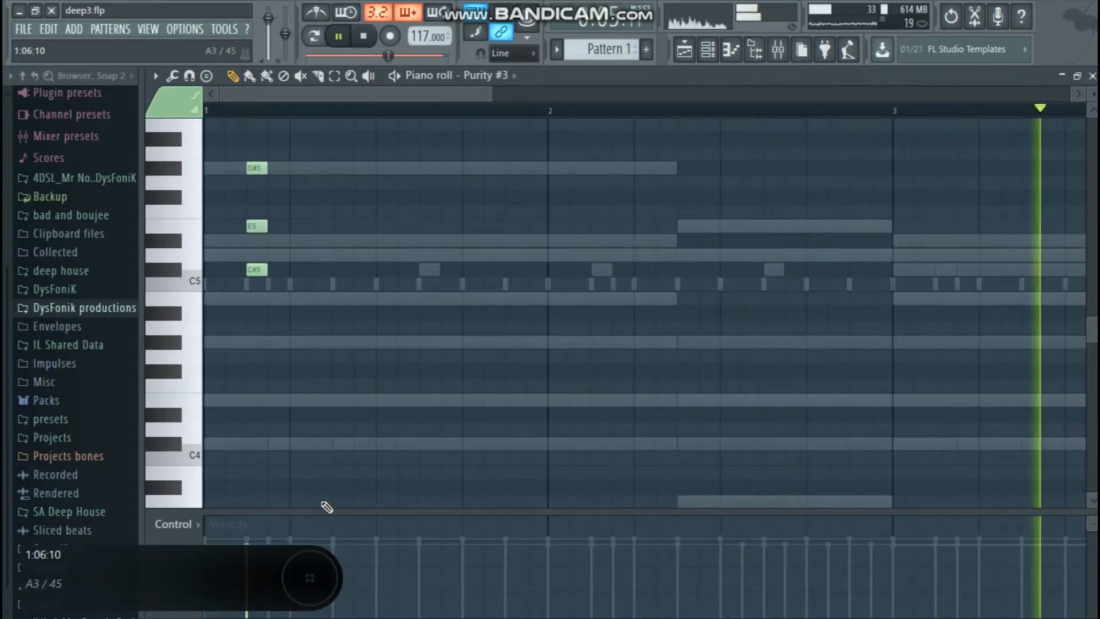
scroll(323, 505, up, 2)
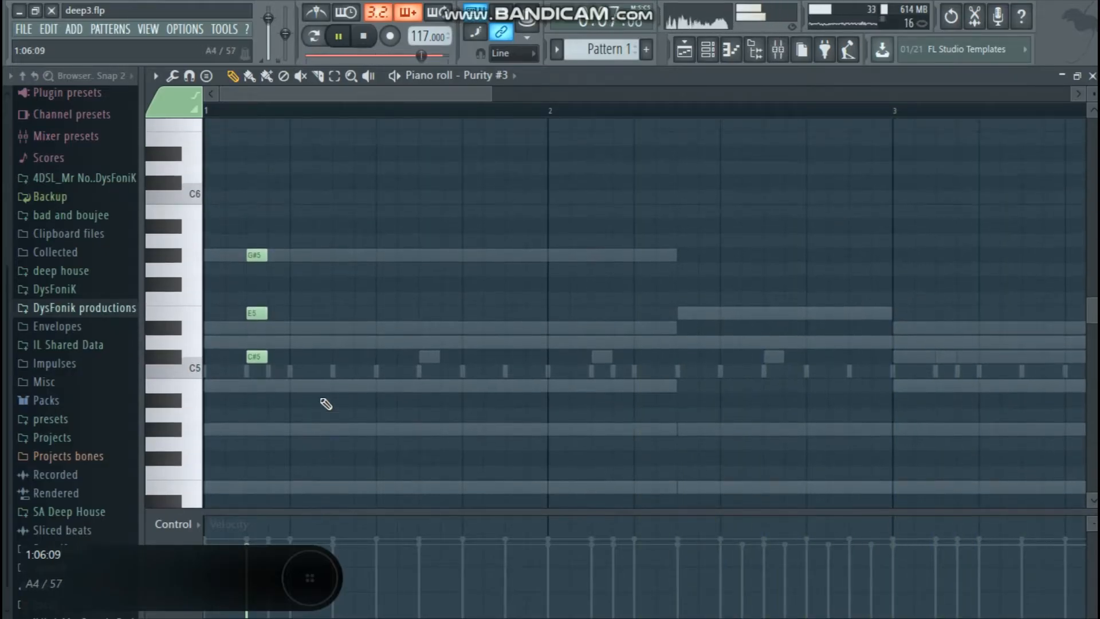
drag(308, 390, 276, 256)
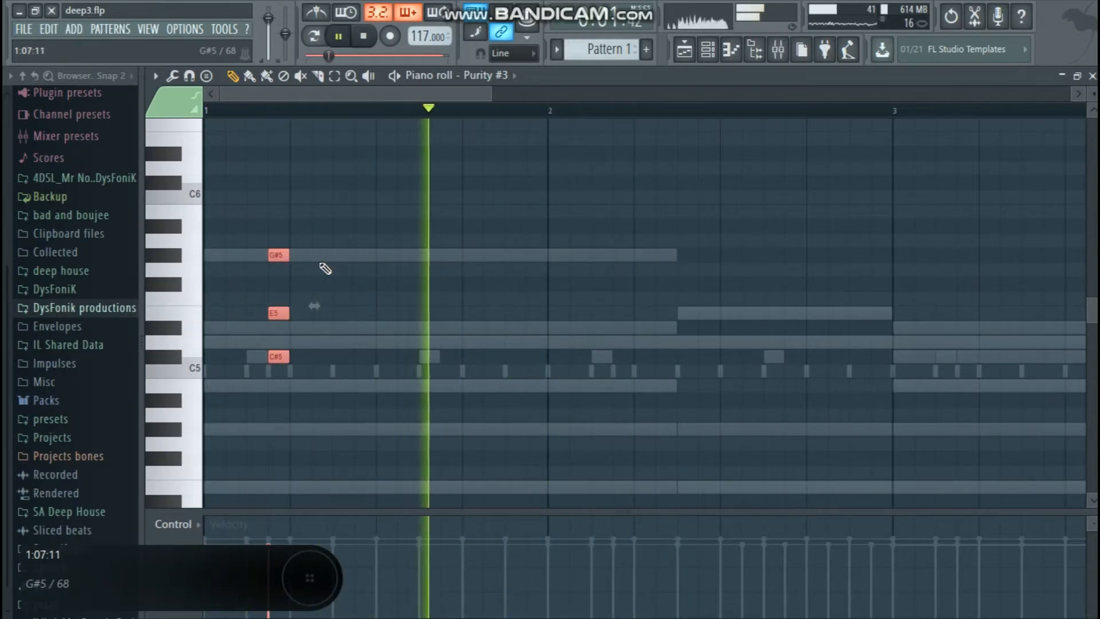
Step: Copy the C#5, E5 and G#5 chord to steps 7, 10 and 13 of bar 1 and play the pattern
key(space)
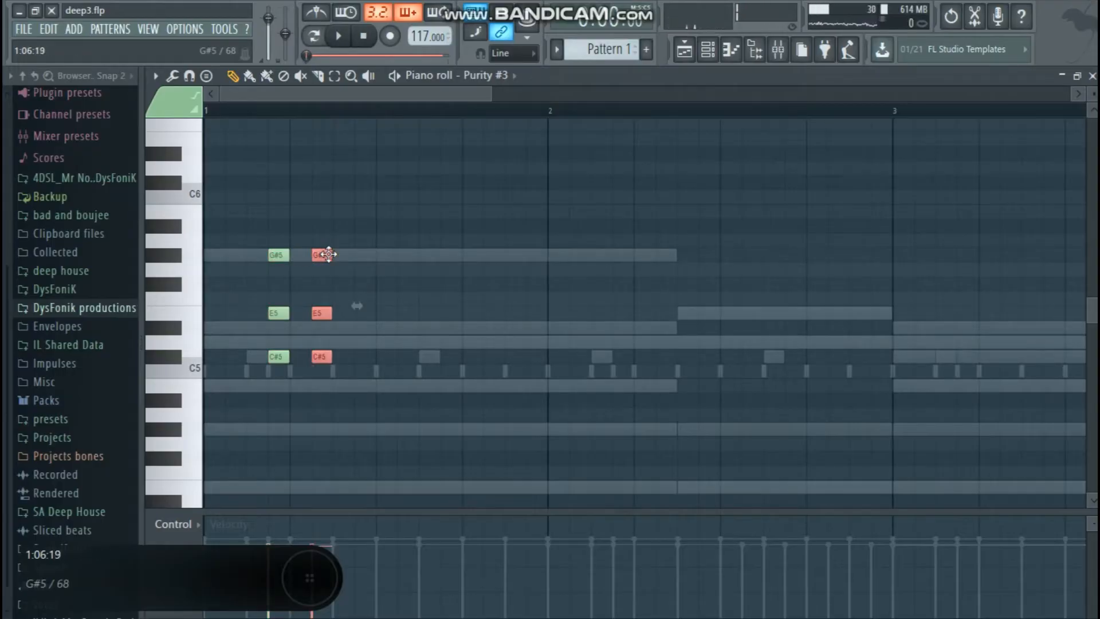
key(space)
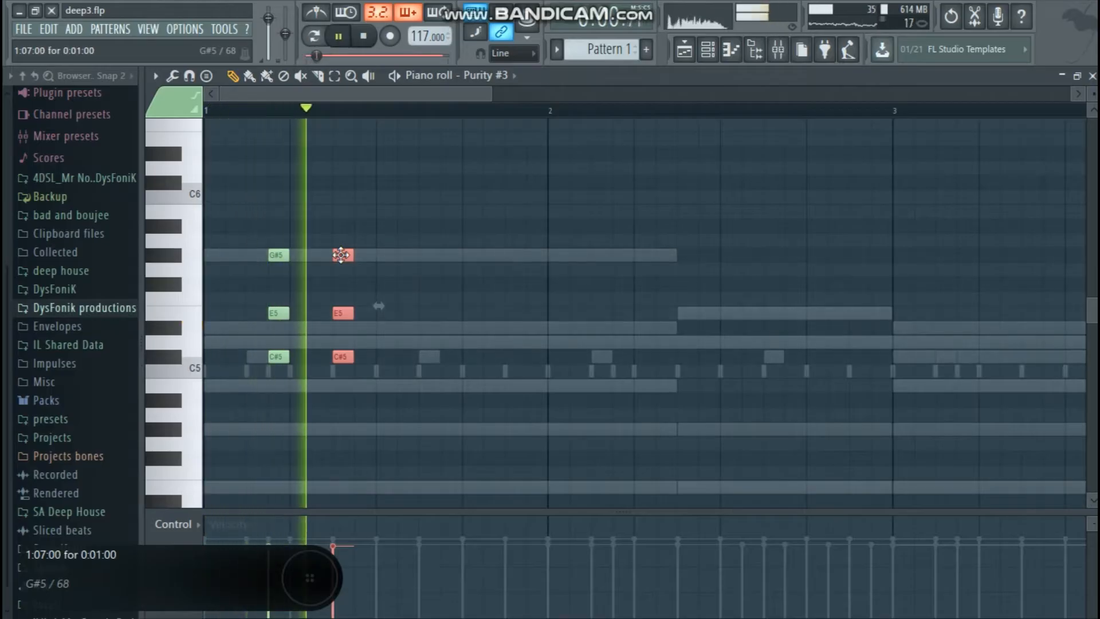
drag(341, 255, 401, 259)
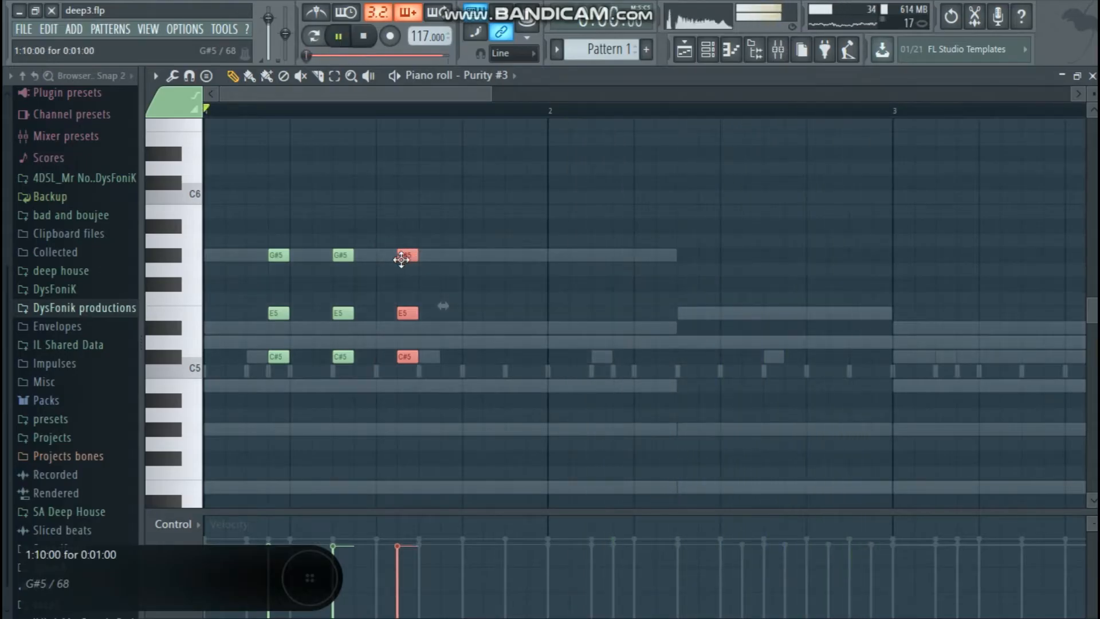
key(space)
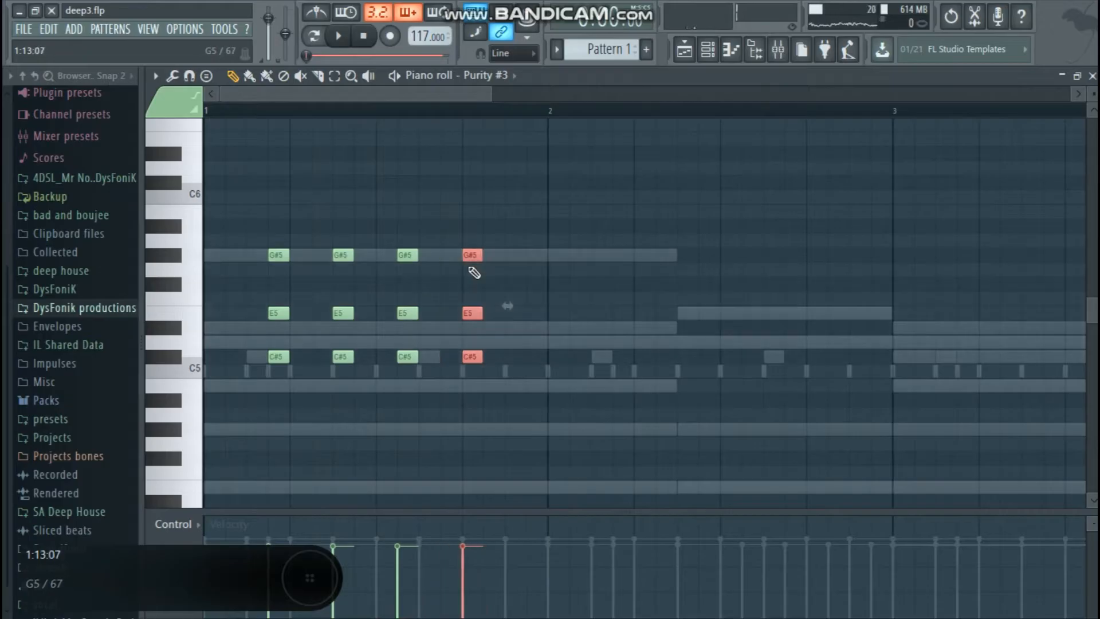
key(space)
scroll(407, 114, down, 2)
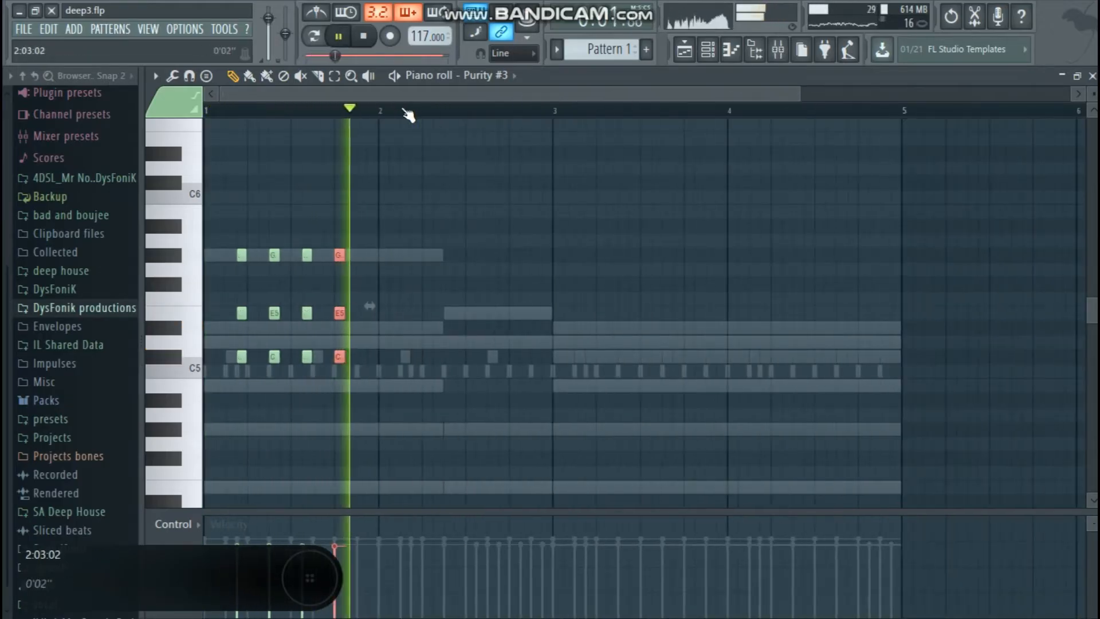
scroll(408, 115, down, 1)
key(space)
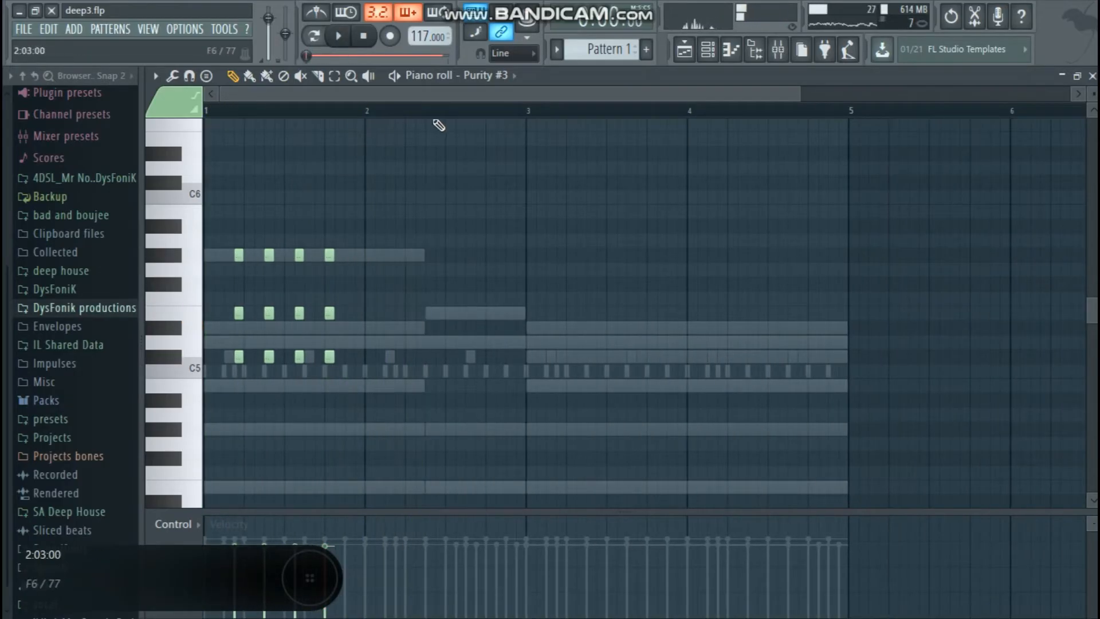
drag(801, 91, 491, 104)
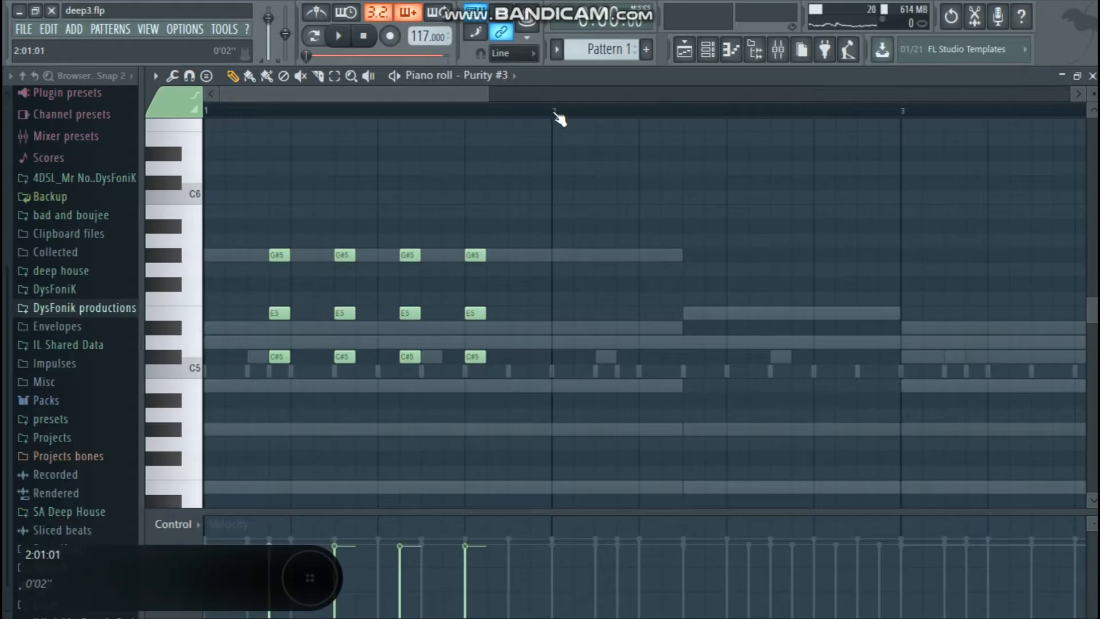
scroll(501, 110, down, 3)
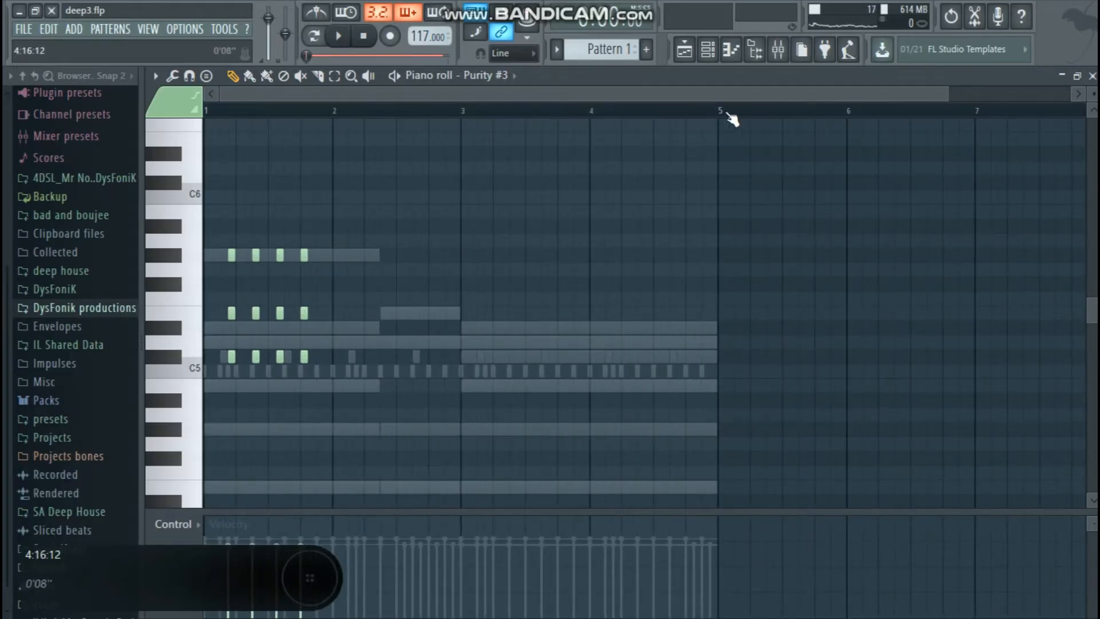
drag(943, 102, 516, 98)
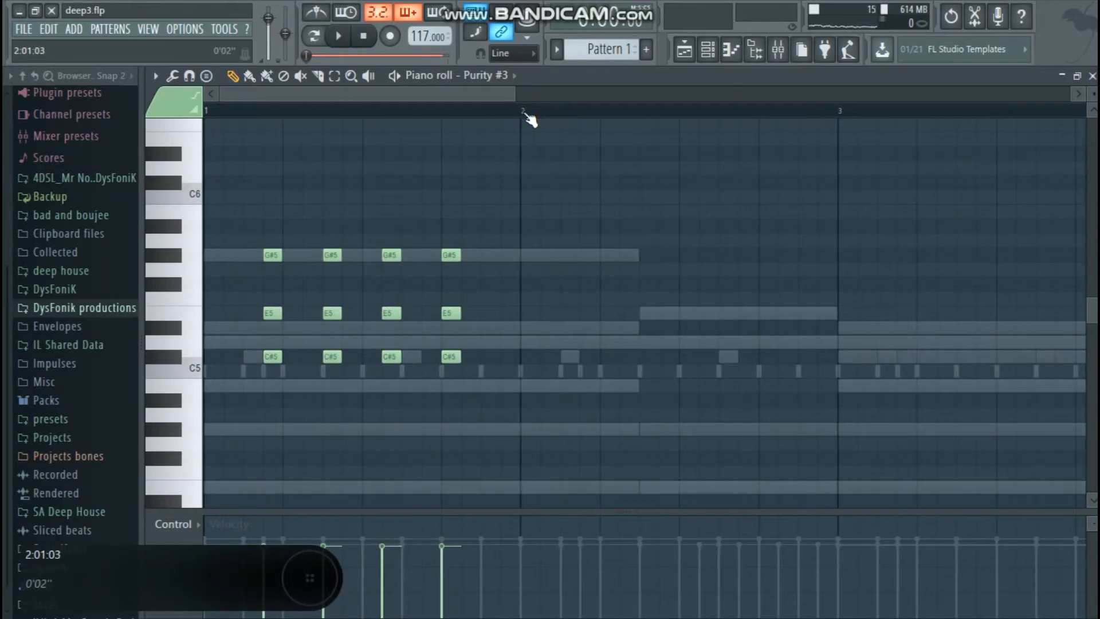
scroll(523, 116, down, 5)
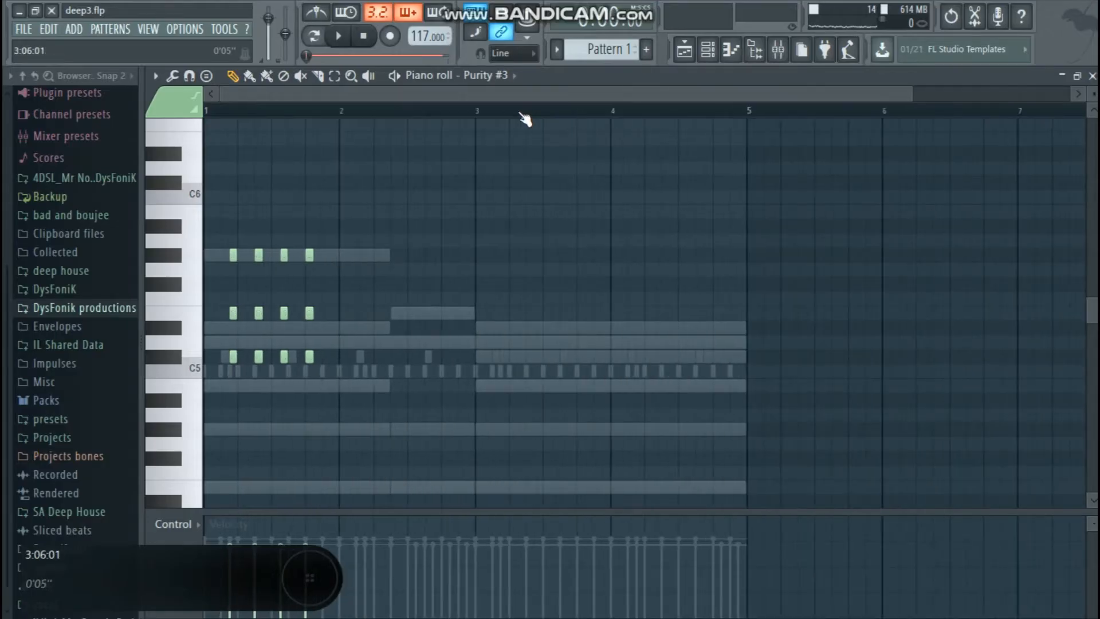
Step: Select the chords in bar 1, duplicate them into bars 2, 3 and 4, and clear the time selection
drag(989, 87, 624, 96)
drag(438, 110, 319, 110)
drag(161, 115, 201, 93)
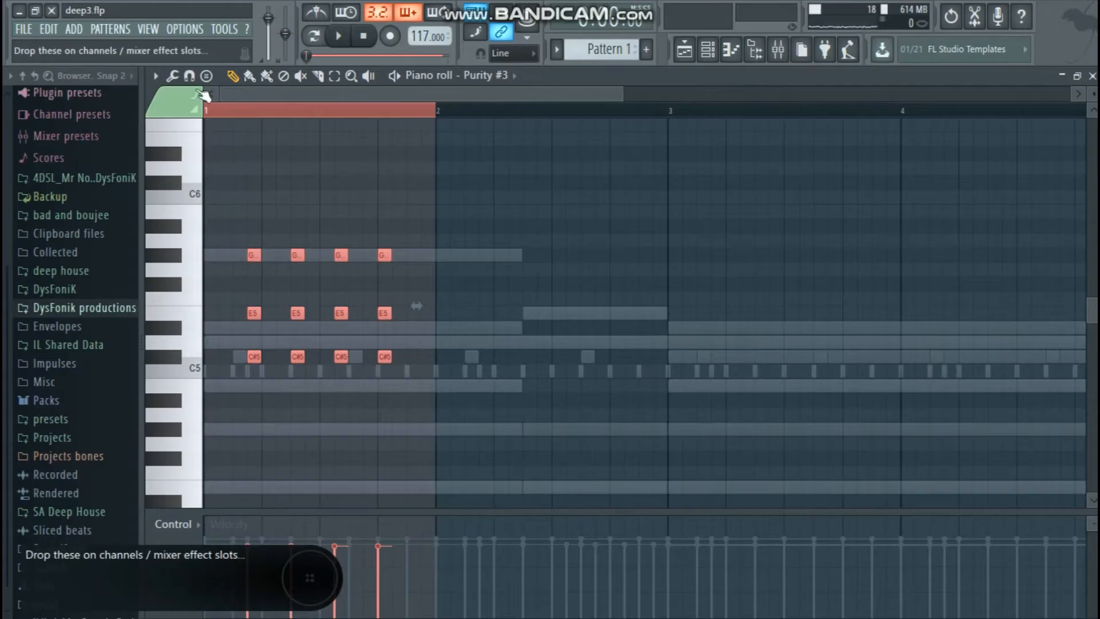
key(ctrl+b)
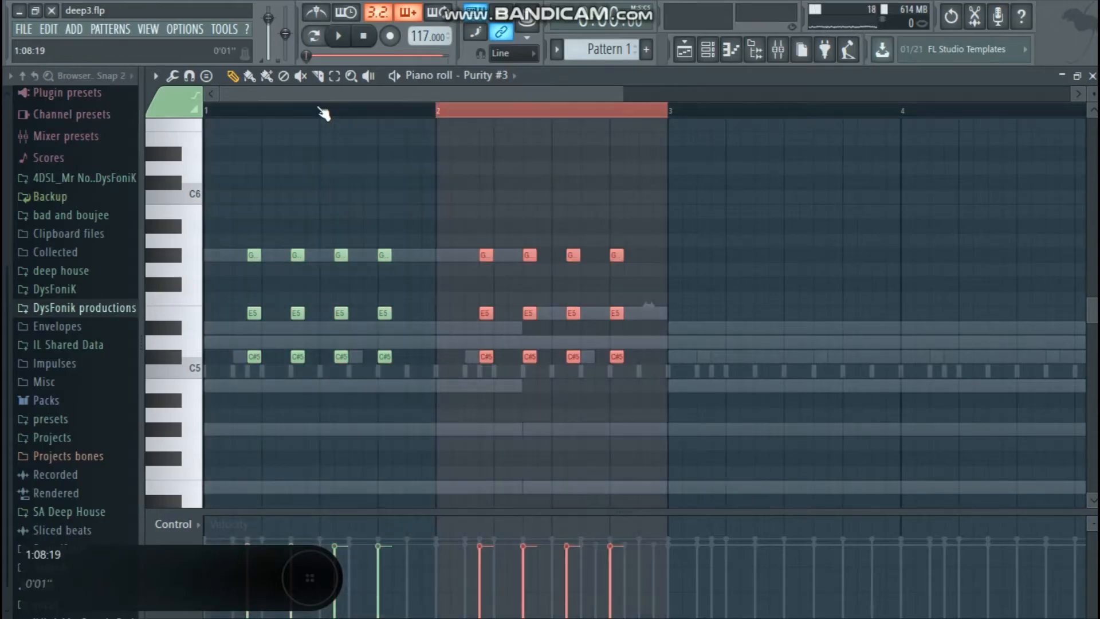
key(ctrl+b)
key(ctrl+b)
scroll(427, 117, down, 2)
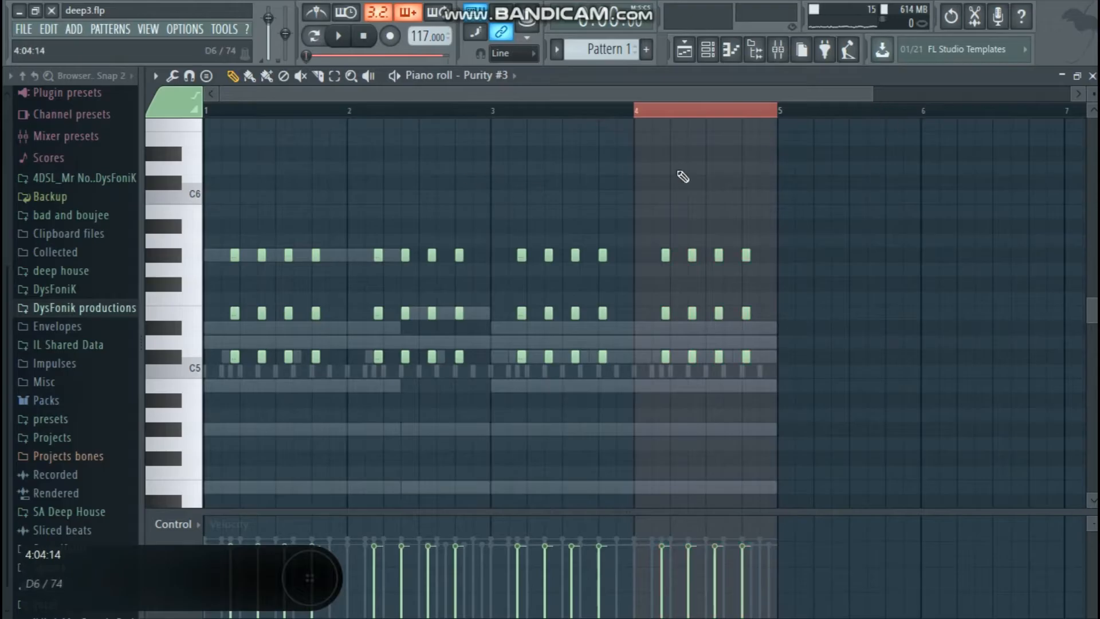
ctrl+click(708, 116)
drag(869, 97, 733, 98)
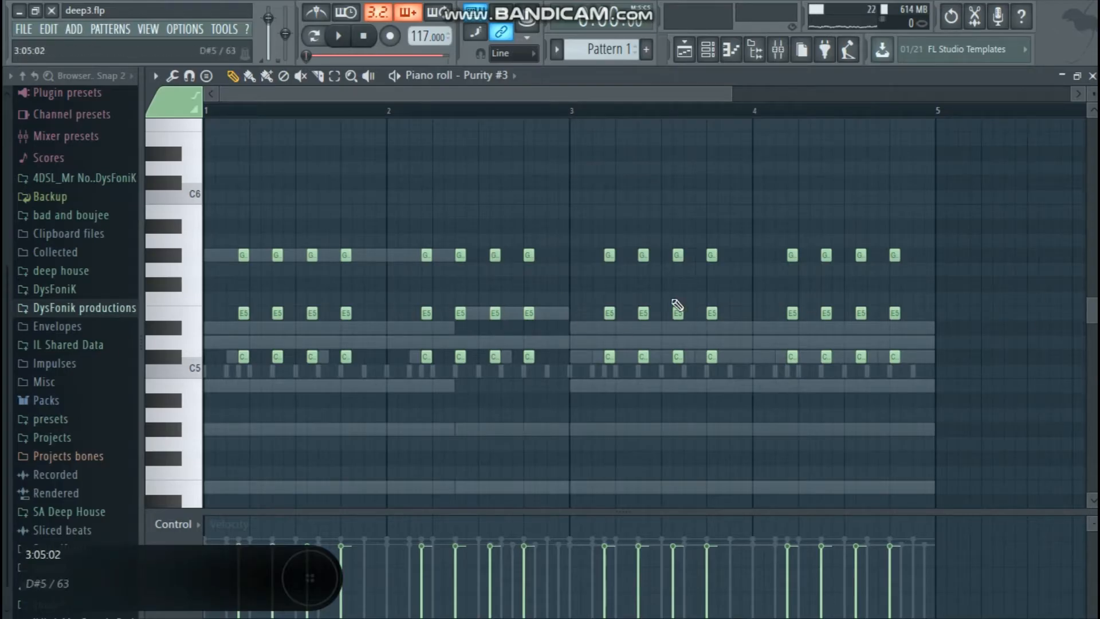
Step: Play the pattern and transpose the bar 2 chords down one octave to C#4, E4 and G#4, returning to the channel rack
key(space)
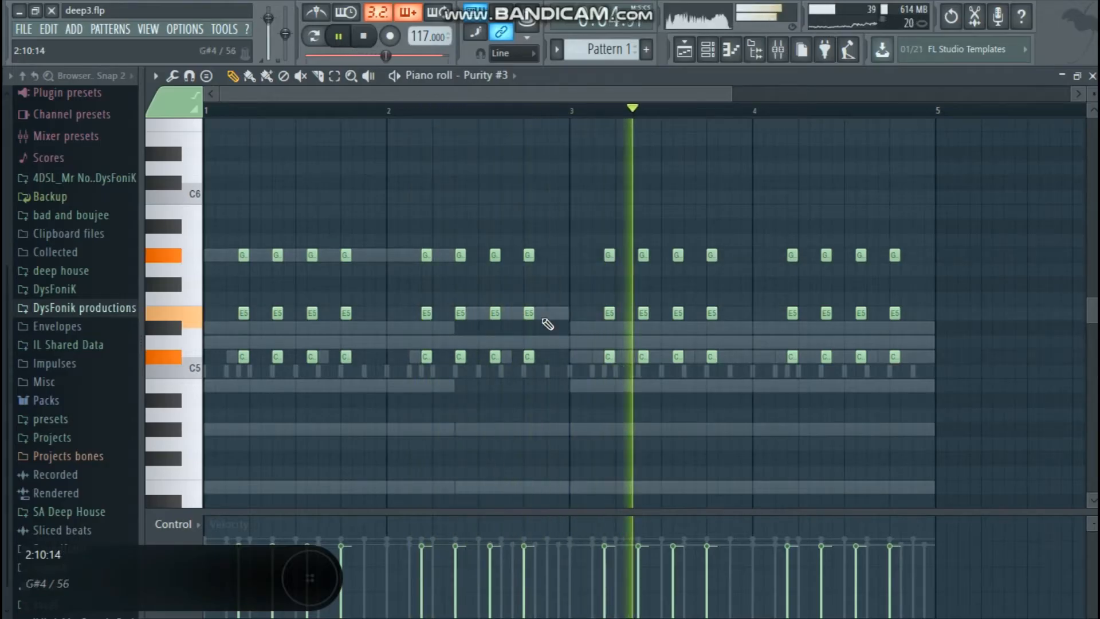
scroll(531, 292, down, 2)
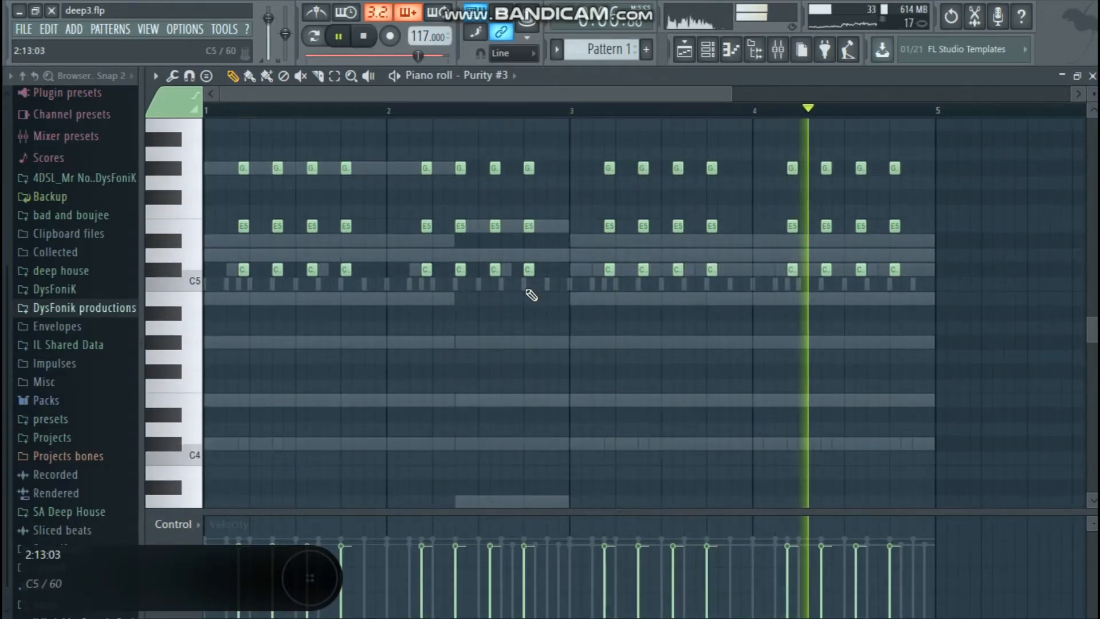
scroll(531, 295, up, 1)
drag(562, 376, 404, 196)
key(ctrl+Down)
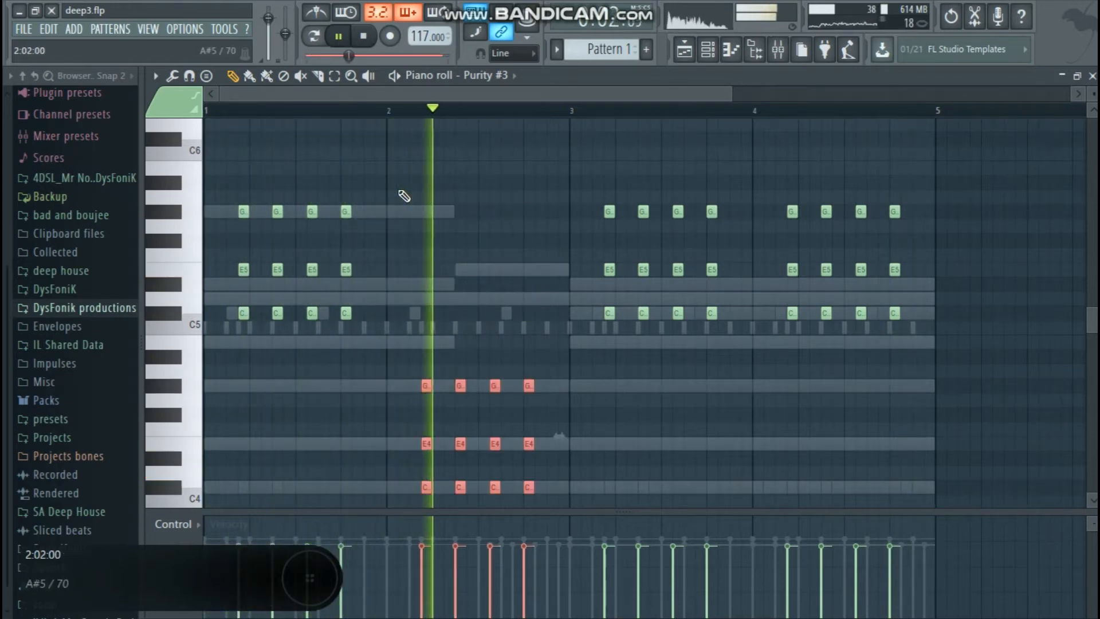
key(Escape)
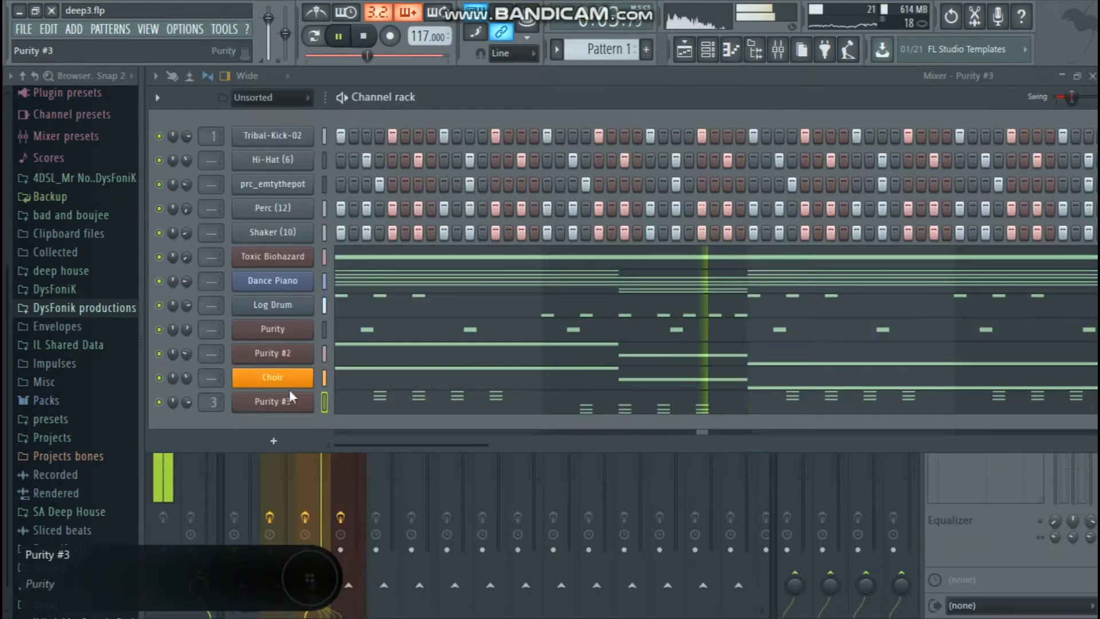
Step: Load Fruity Parametric EQ 2 into effect slot 3 of the Purity #3 mixer track
click(778, 50)
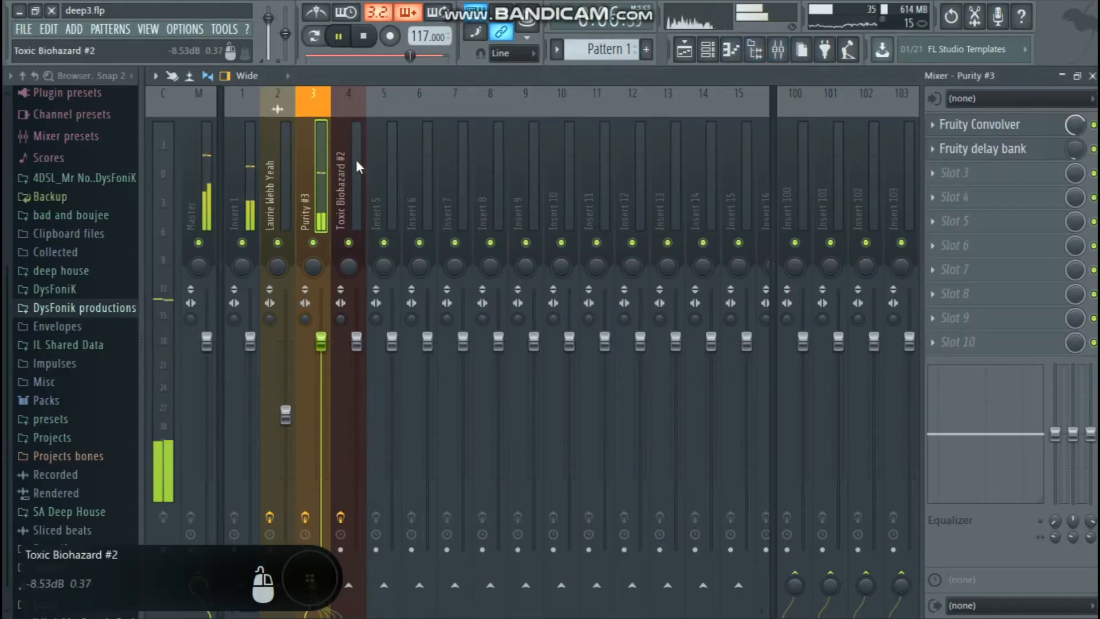
click(976, 174)
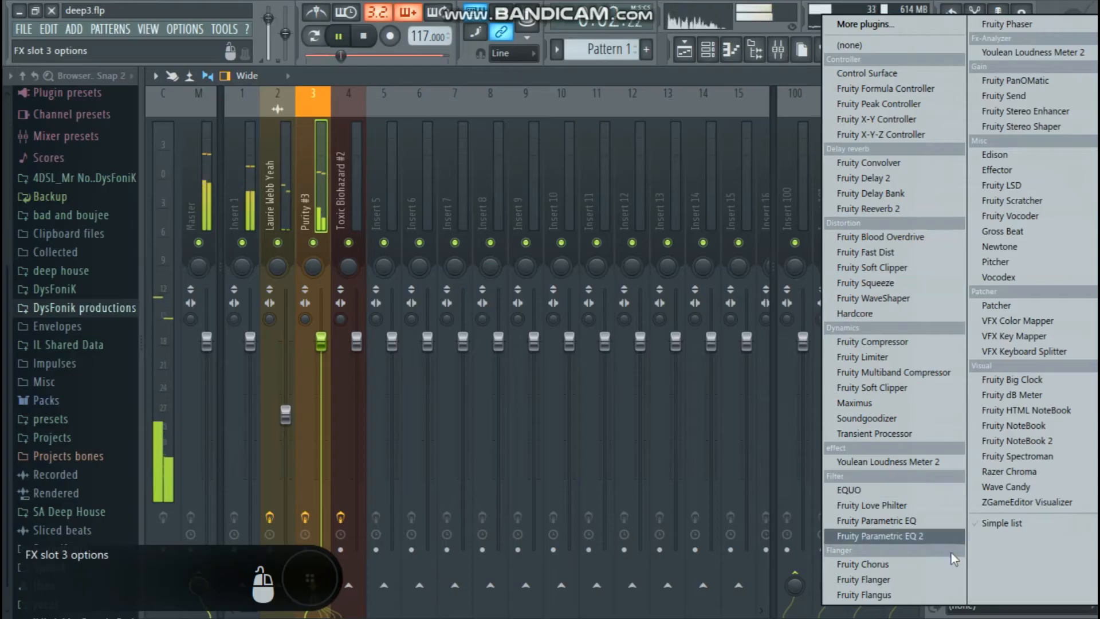
click(917, 536)
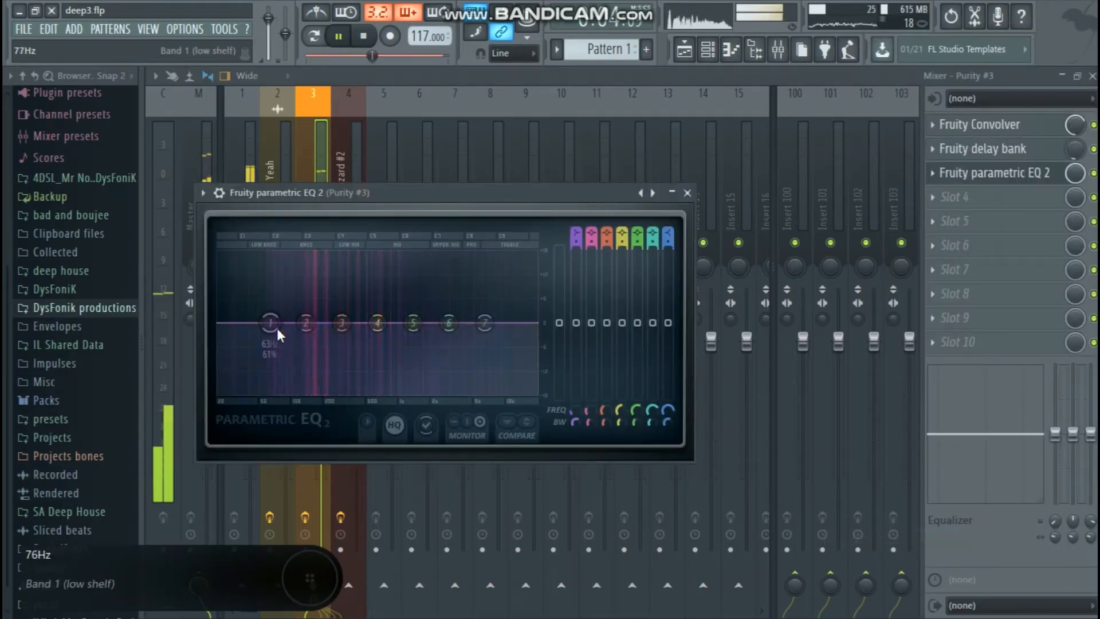
Step: Steepen EQ band 1 and lower it fully at about 121 Hz, and cut the highs with band 7 at about 6005 Hz, -15.4 dB
right_click(276, 327)
mouse_move(286, 379)
click(348, 394)
drag(271, 323, 311, 382)
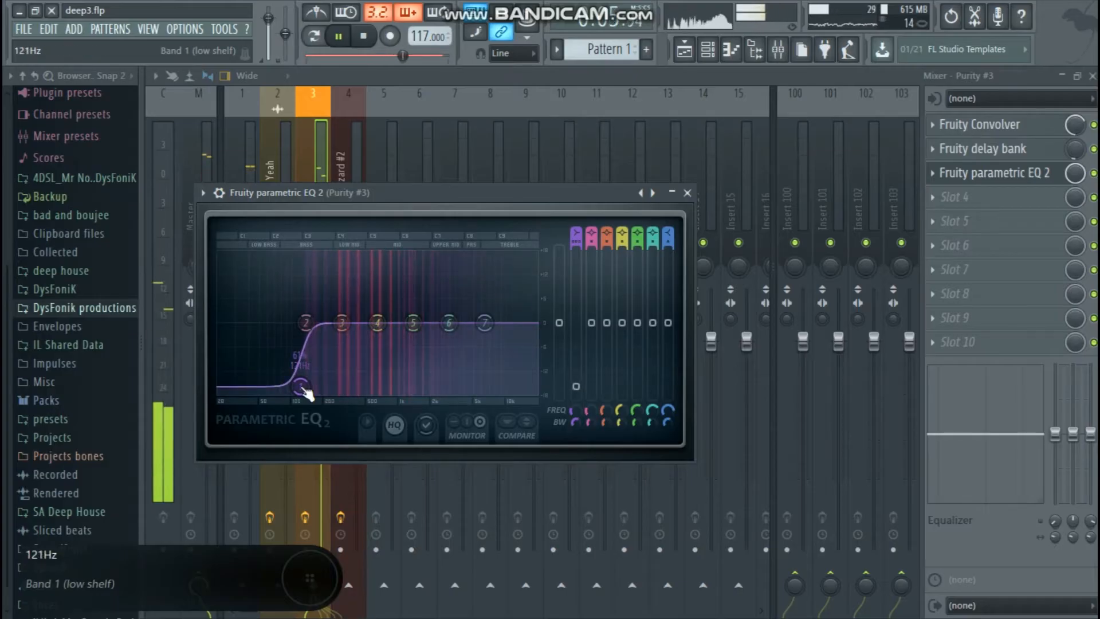
drag(485, 322, 485, 371)
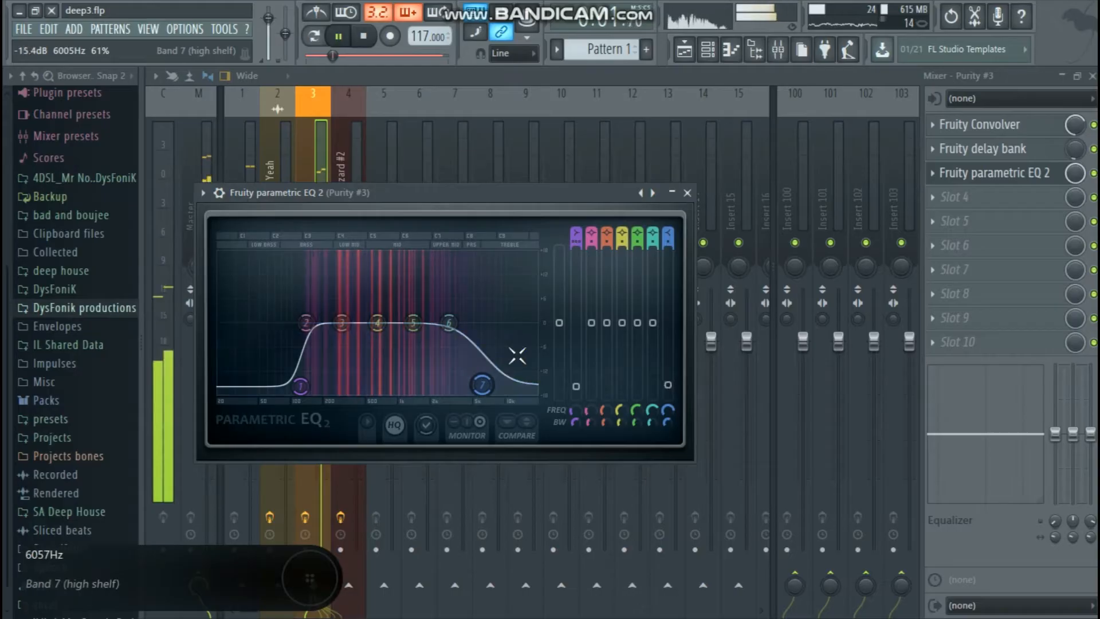
click(687, 193)
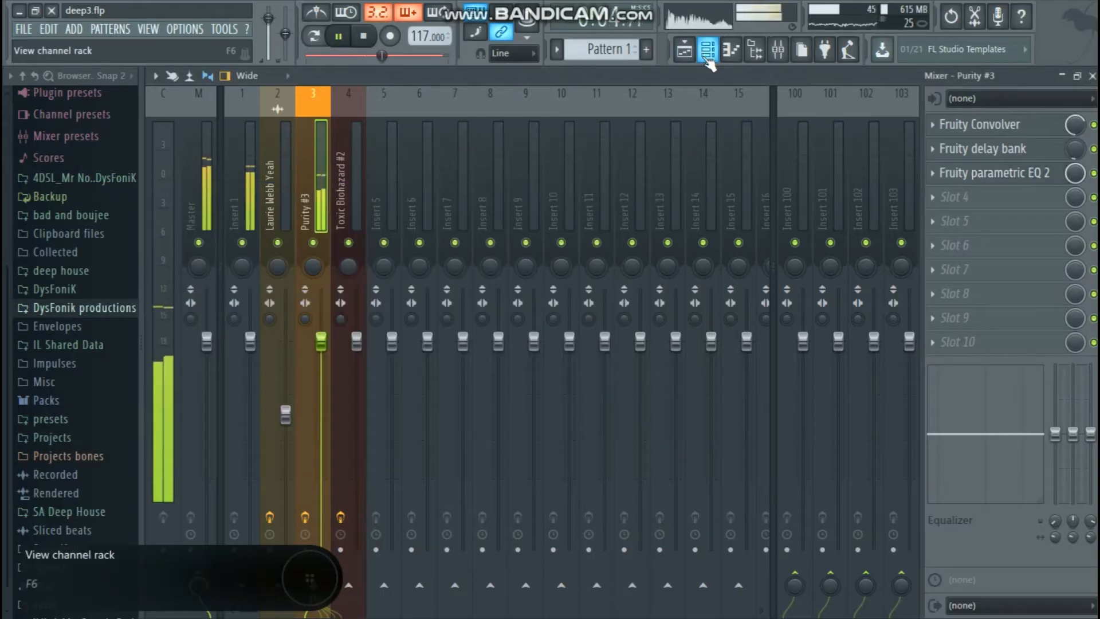
Step: Reopen the EQ on Purity #3 and shift band 1's low cut to about 206 Hz at -15.2 dB
click(977, 174)
drag(311, 388, 325, 384)
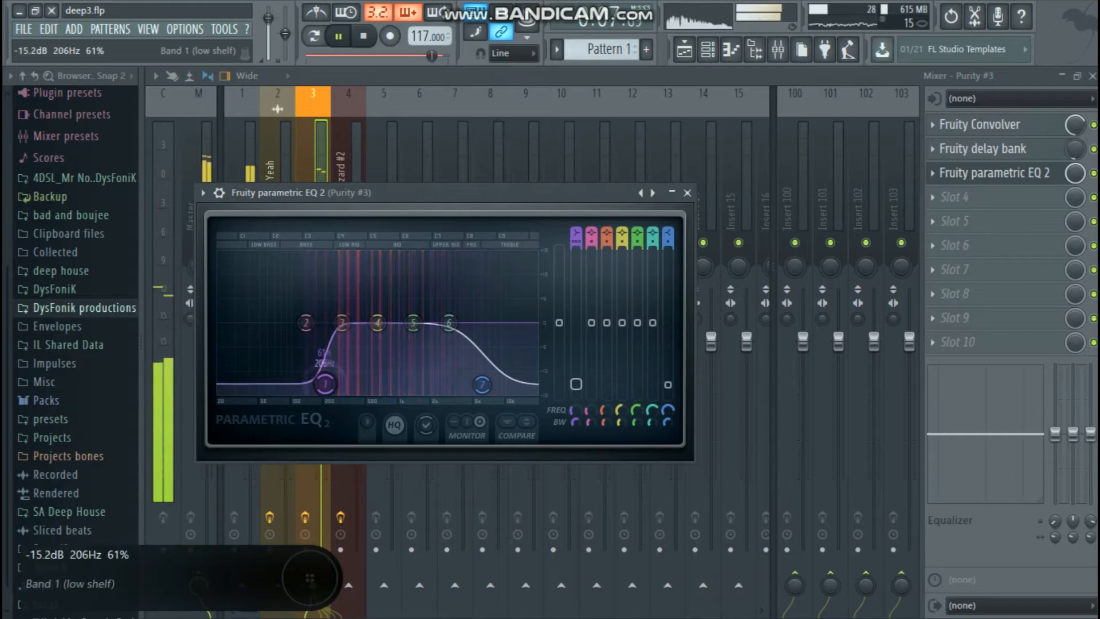
click(688, 193)
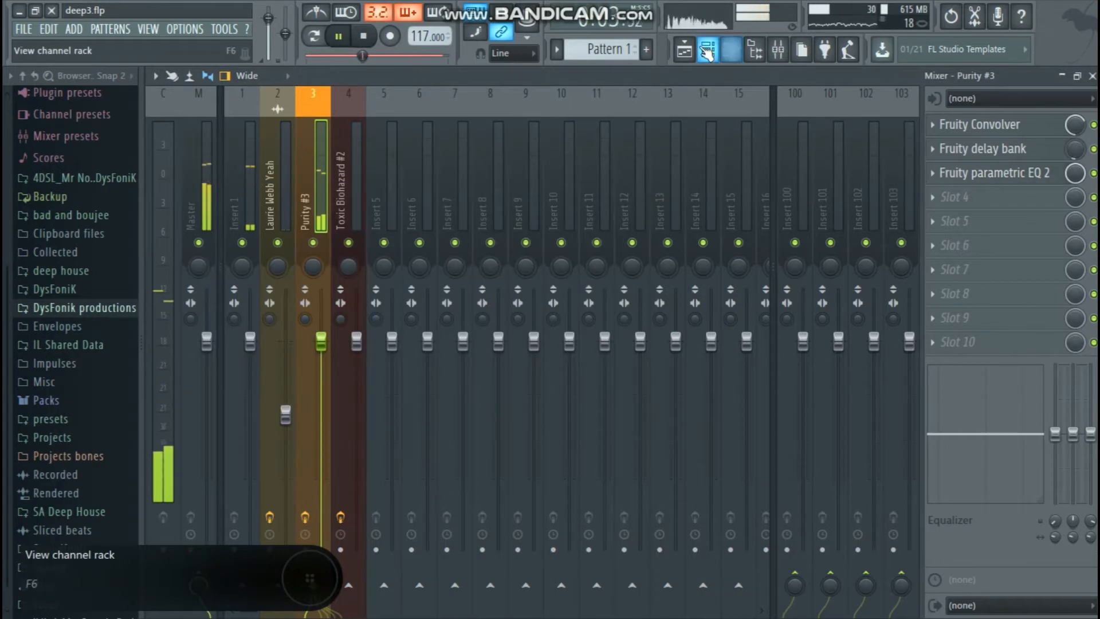
Step: Enlarge the velocity lane in the Purity #3 piano roll and raise the bar 2 chords' velocities to about 81%
click(730, 50)
click(559, 408)
drag(623, 511, 627, 270)
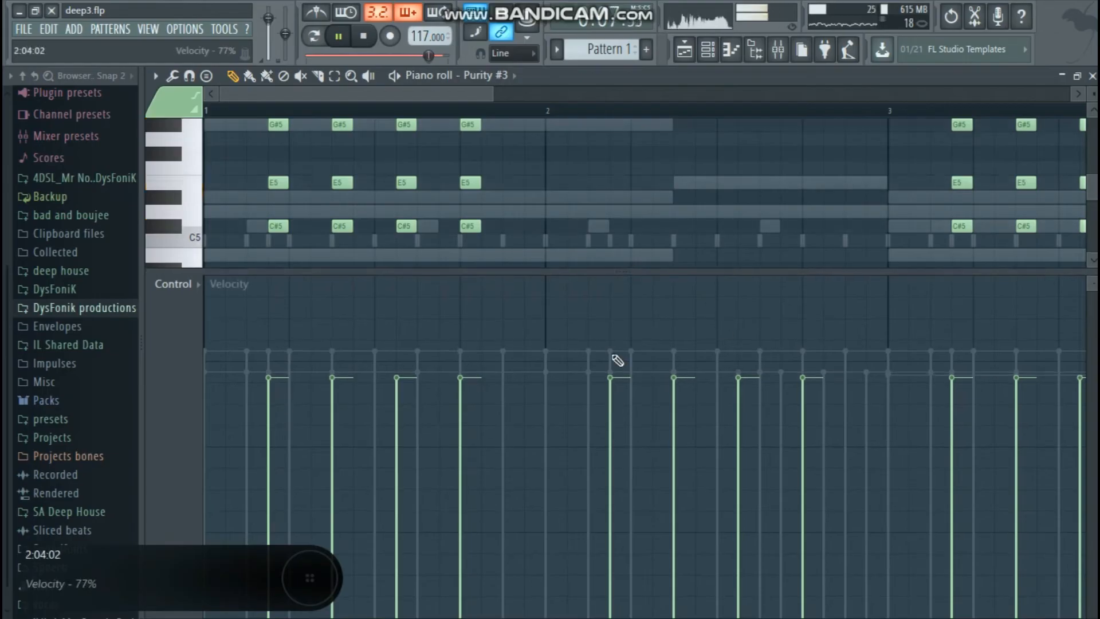
drag(616, 358, 802, 352)
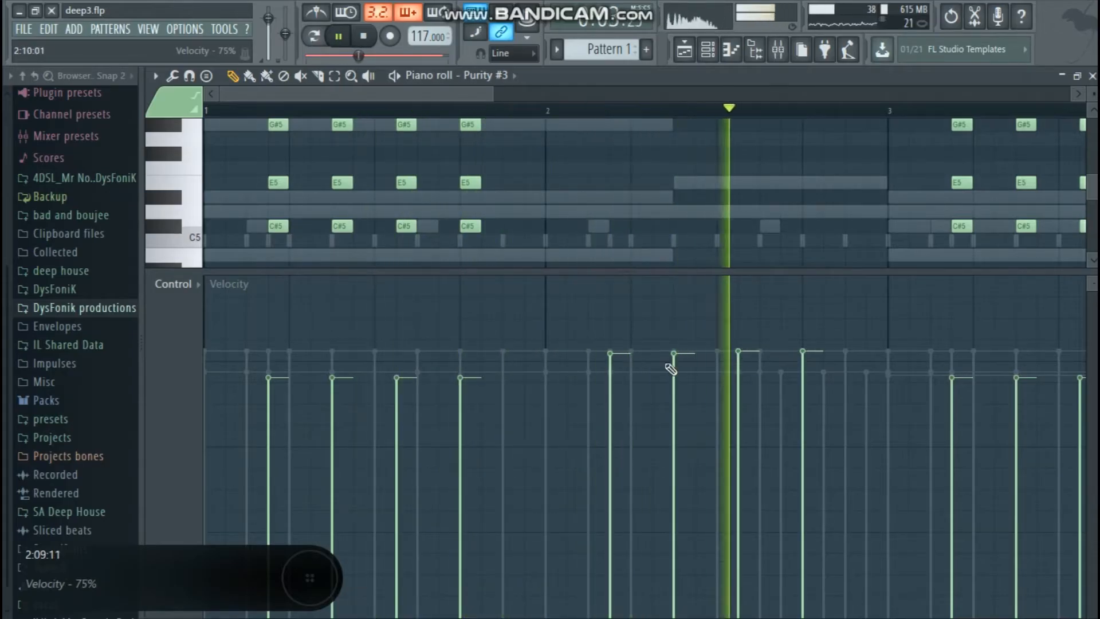
drag(615, 353, 615, 352)
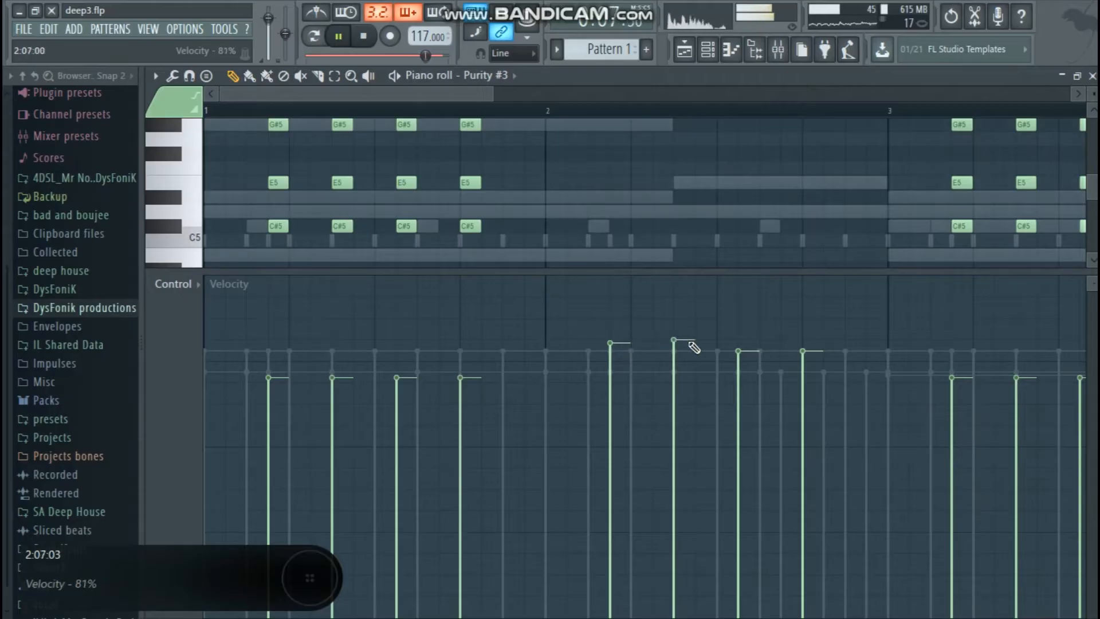
drag(788, 345, 800, 339)
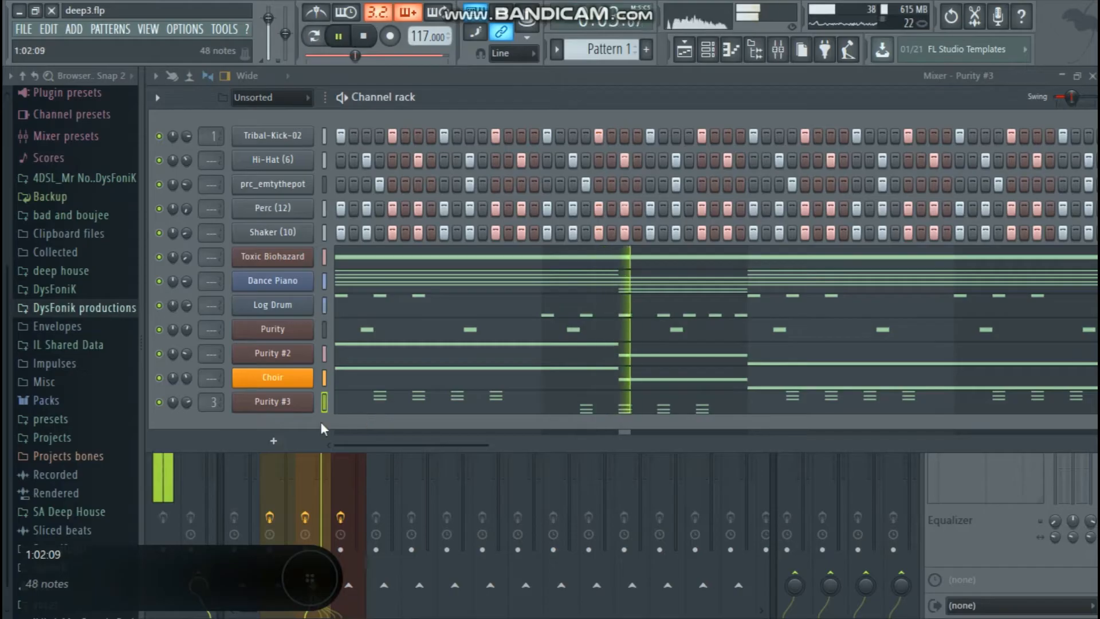
Step: Add a Fruity DX10 channel below Purity #3 and load its MetalBass preset
click(325, 304)
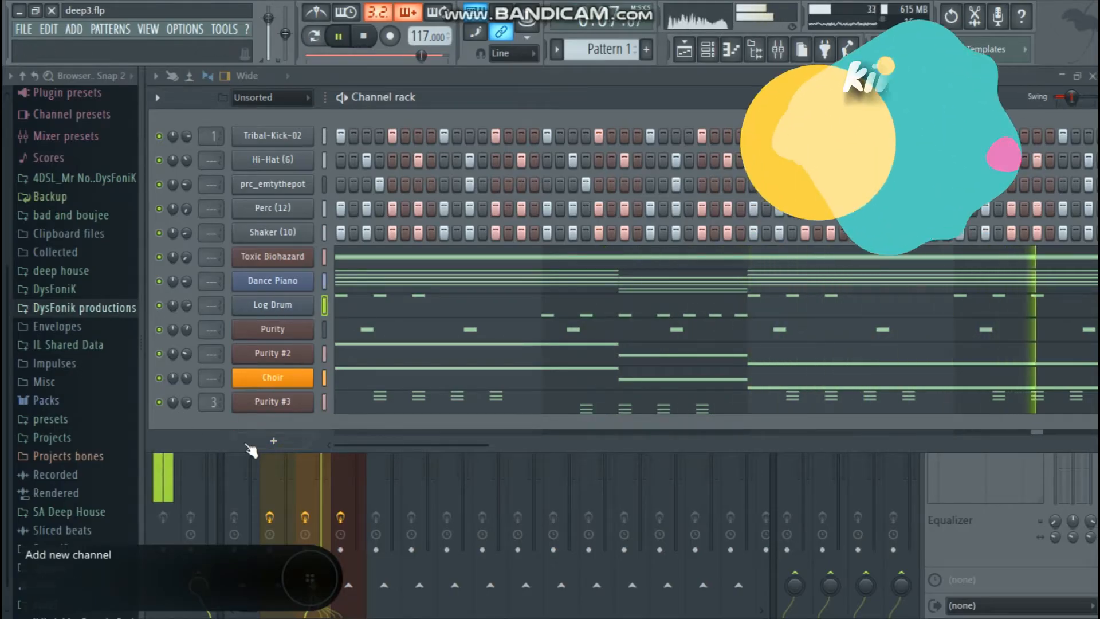
click(273, 441)
click(428, 129)
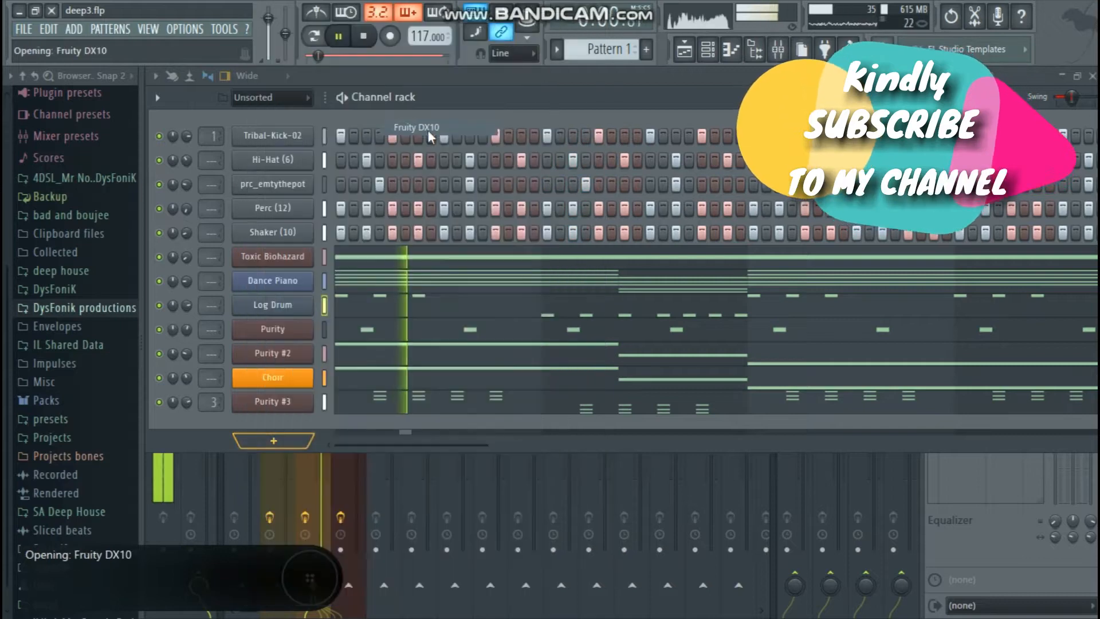
click(619, 235)
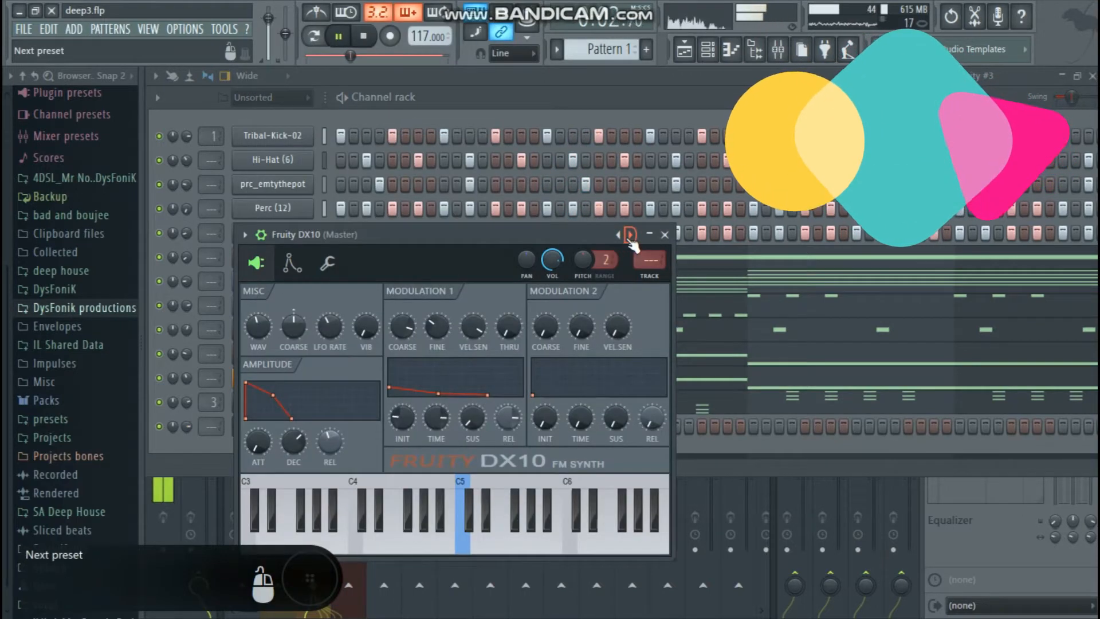
right_click(627, 239)
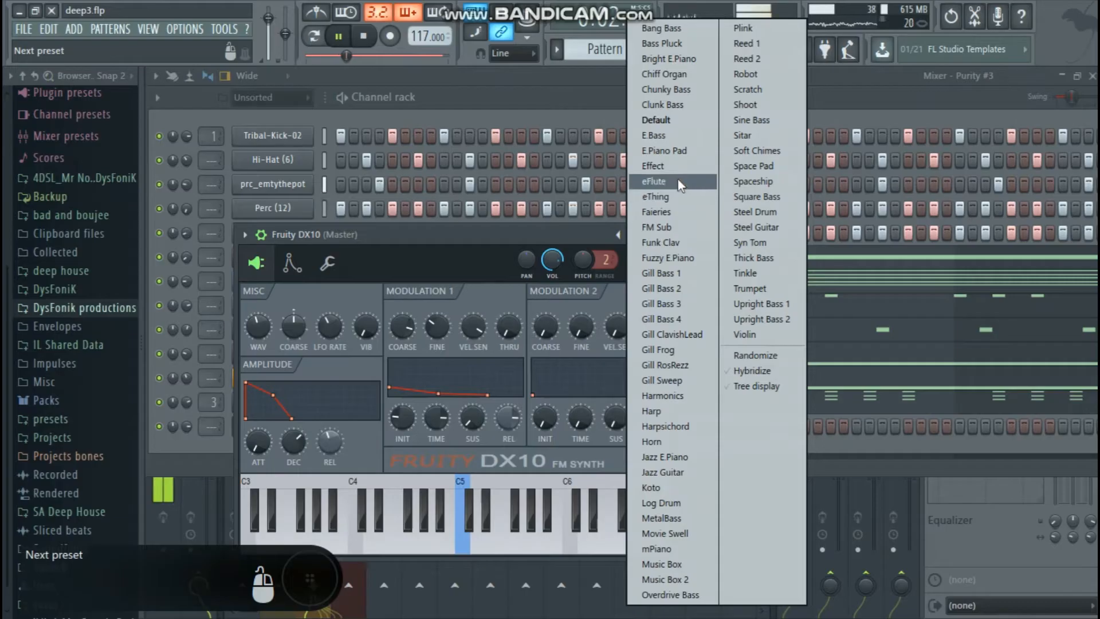
click(677, 518)
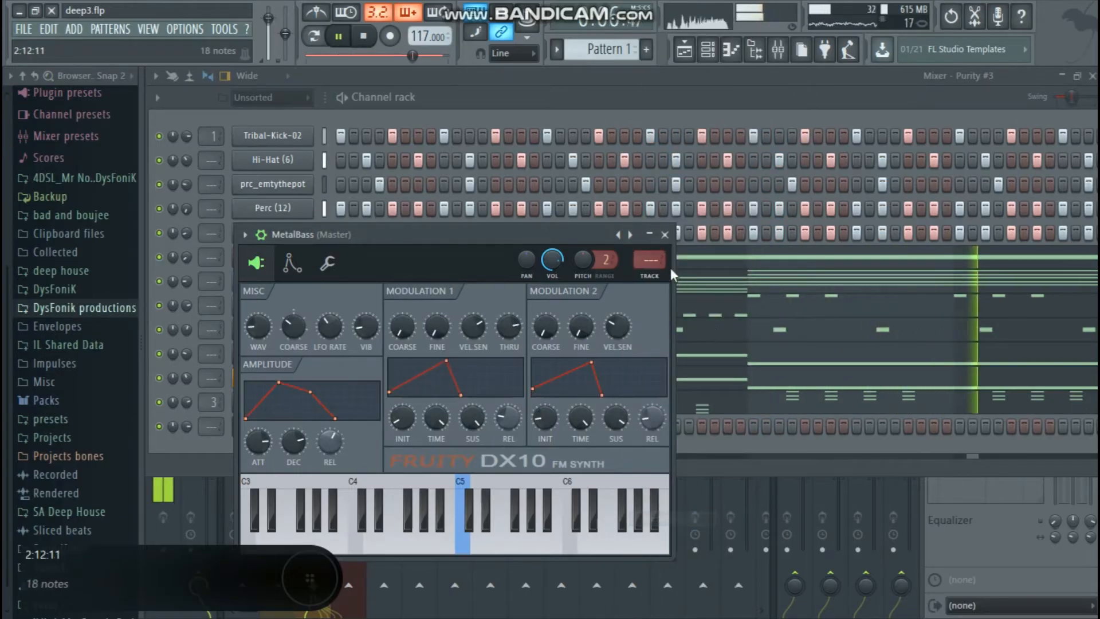
click(664, 235)
Step: Stop playback, mute all channels except MetalBass and Tribal-Kick-02, and play the pattern
key(space)
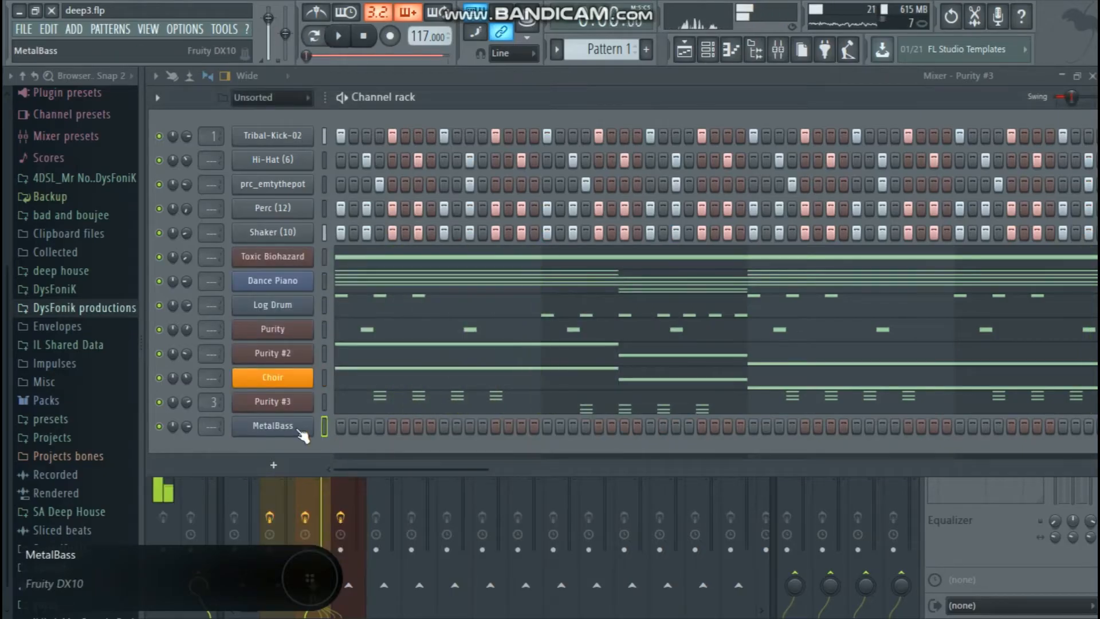
right_click(164, 404)
click(170, 367)
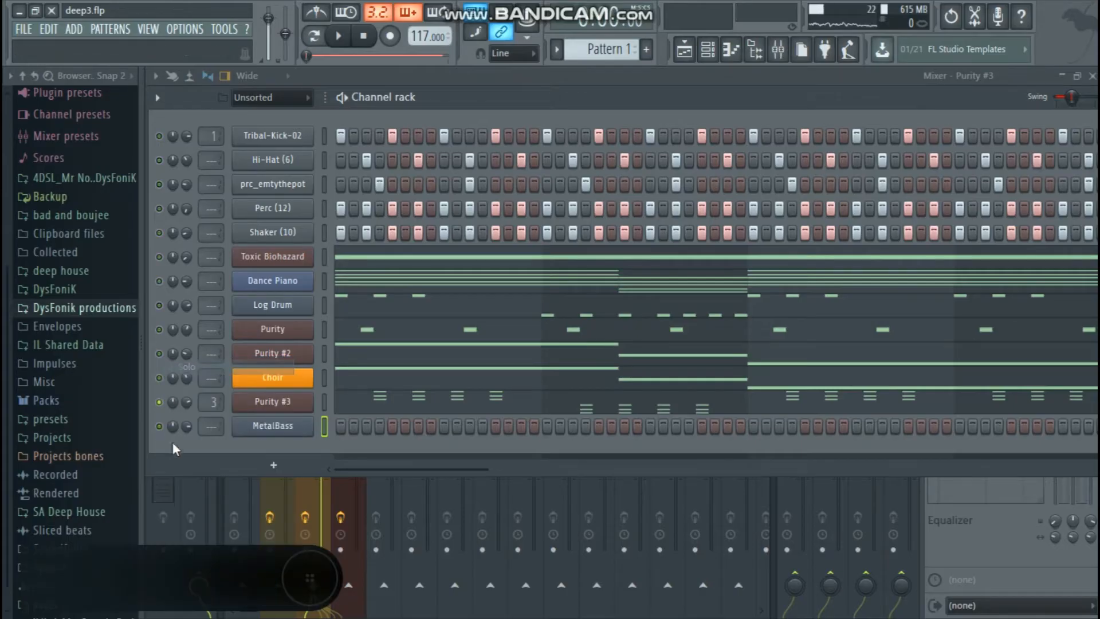
right_click(160, 404)
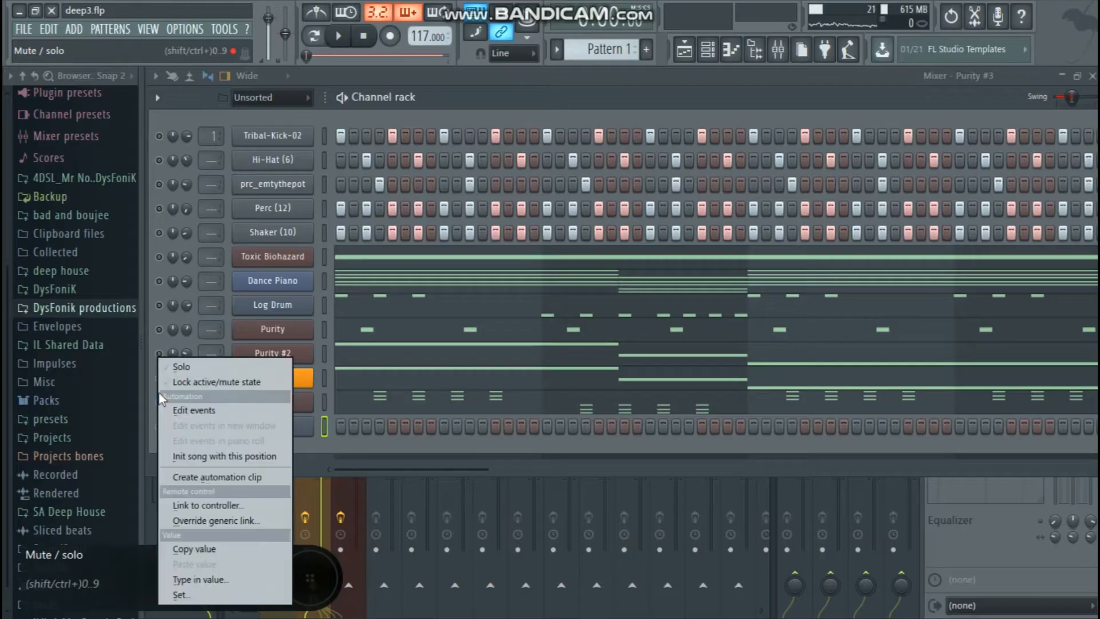
click(176, 365)
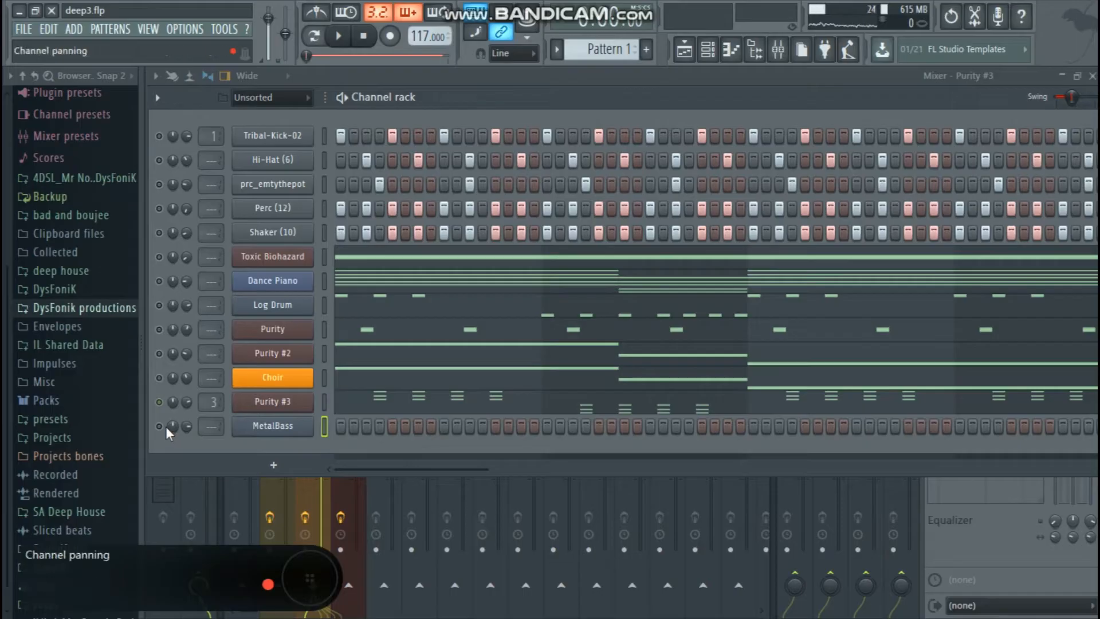
click(160, 426)
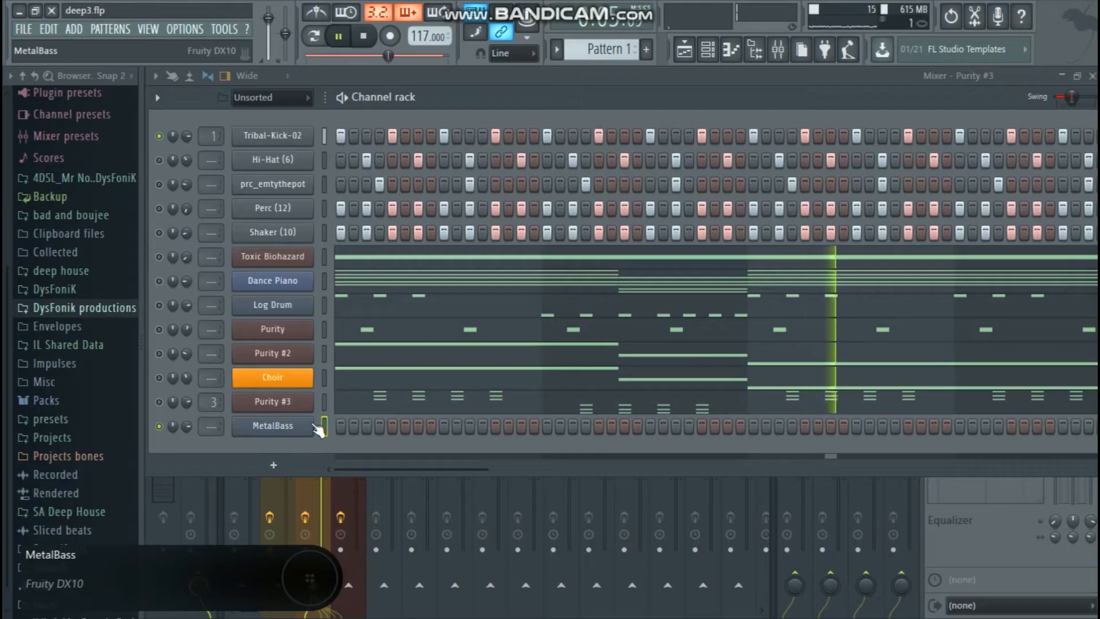
Step: Open MetalBass in the piano roll, enlarge the note area, place a one-step C#5 at step 4 of bar 1 and stop playback
right_click(315, 427)
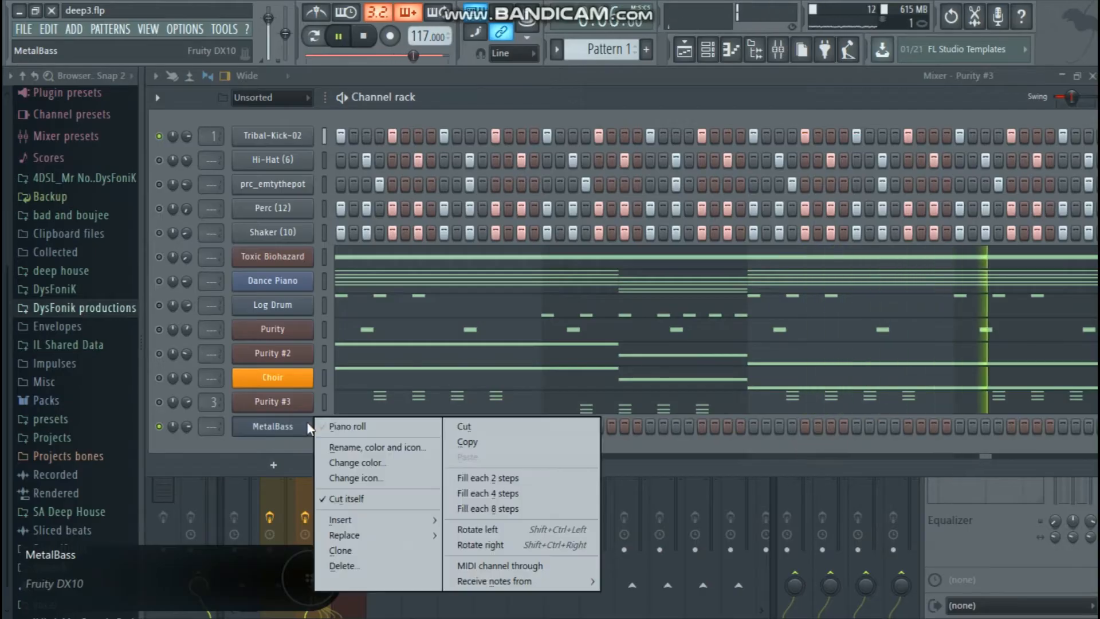
click(339, 424)
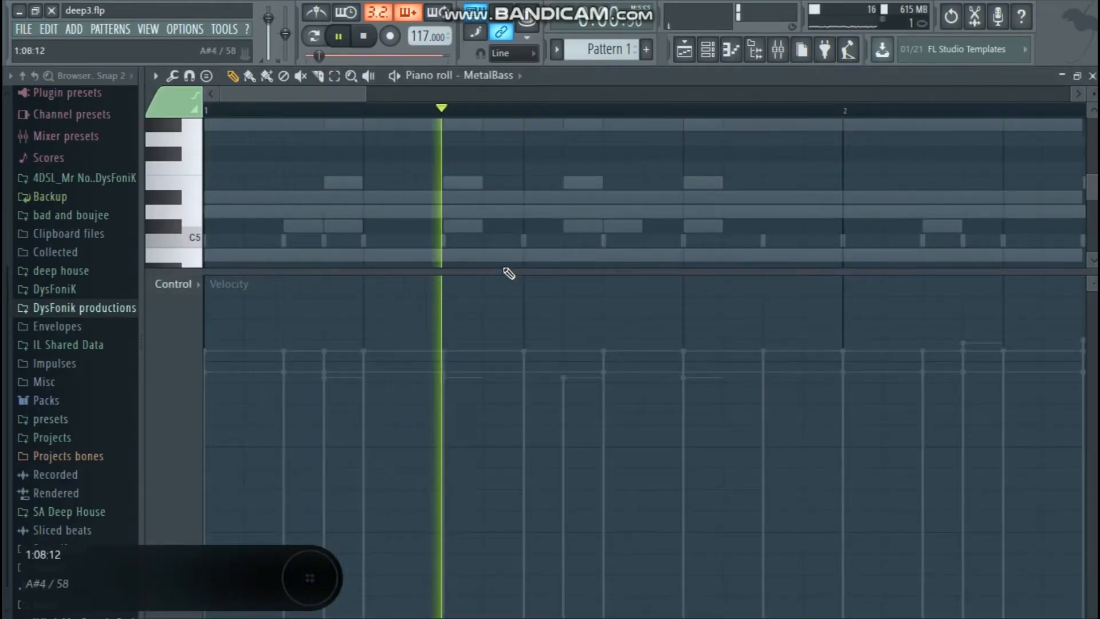
drag(502, 269, 501, 427)
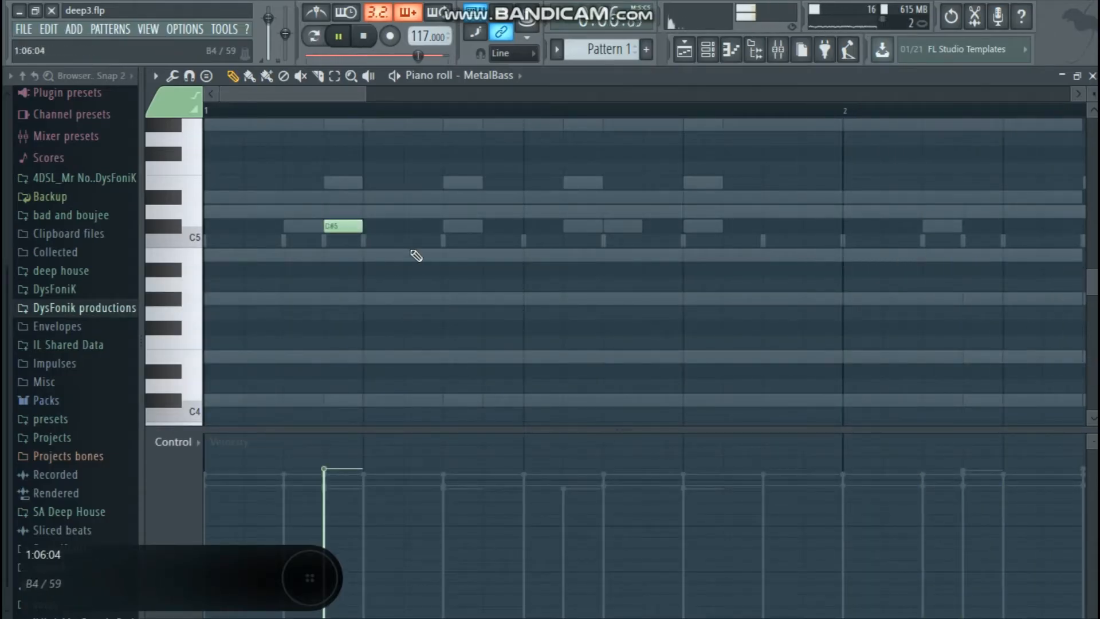
click(364, 38)
Step: Play the pattern and add a second one-step C#5 at step 10 of bar 1 in the MetalBass part
scroll(478, 113, down, 3)
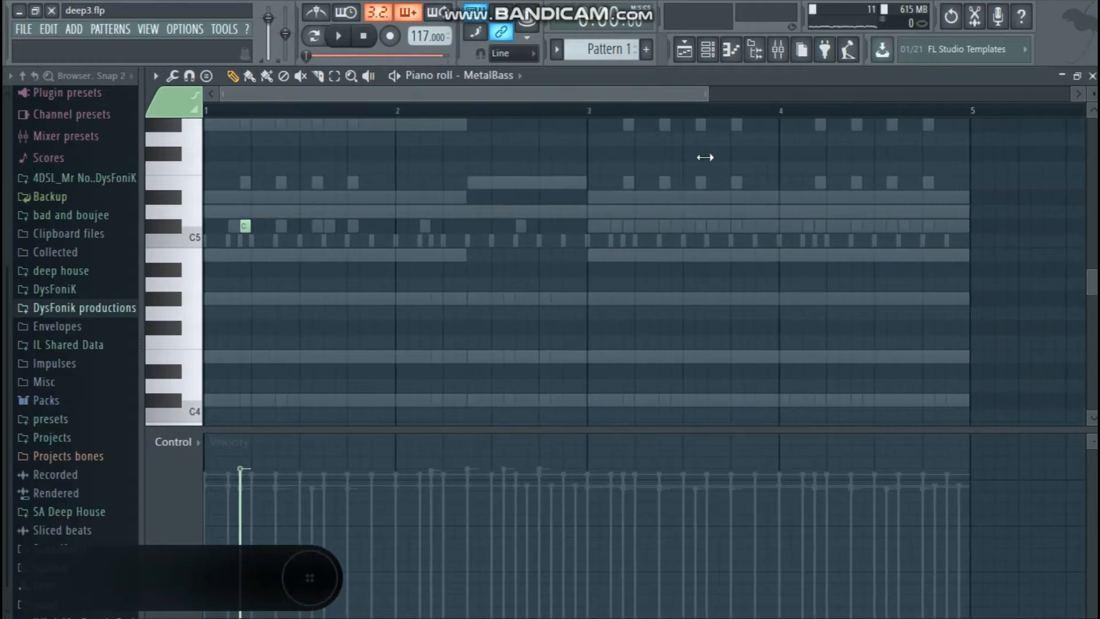
scroll(474, 290, down, 3)
scroll(492, 223, up, 2)
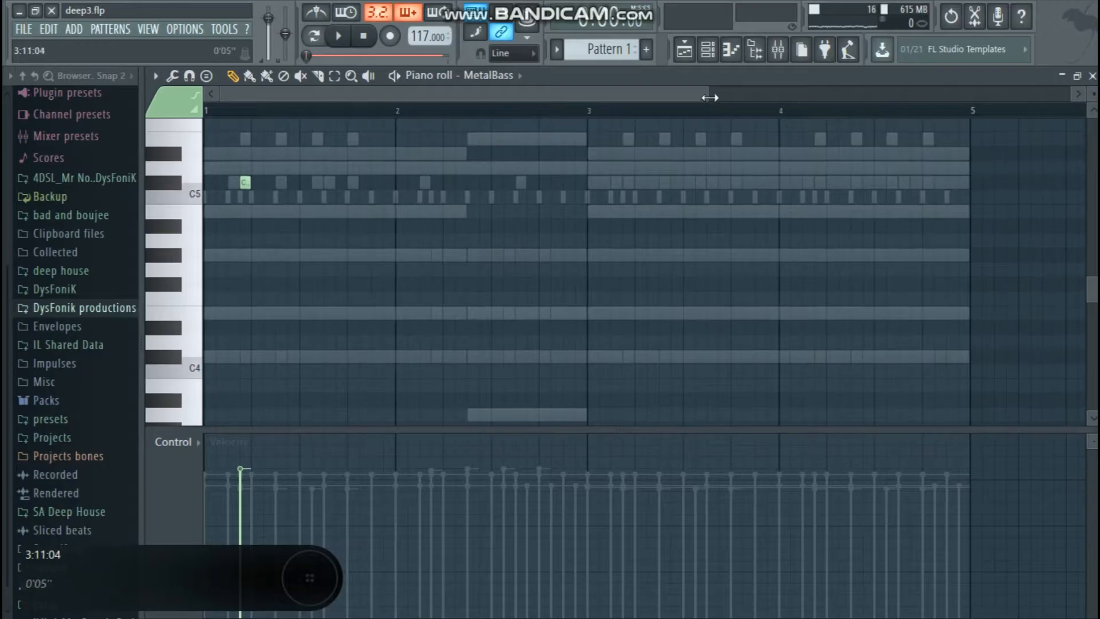
scroll(431, 214, up, 3)
drag(375, 248, 384, 179)
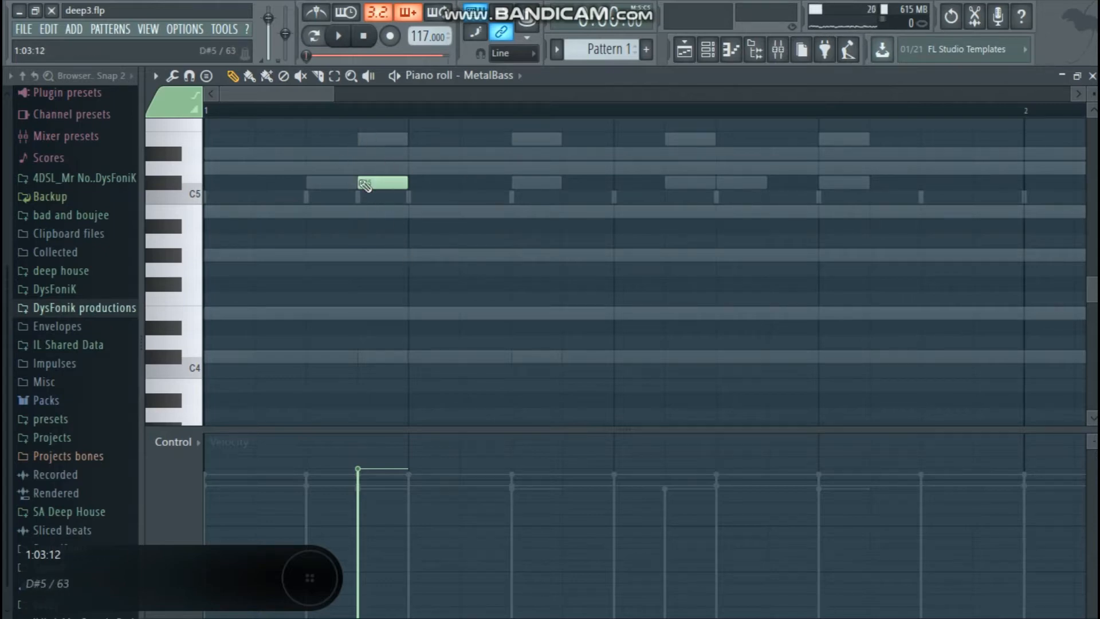
key(space)
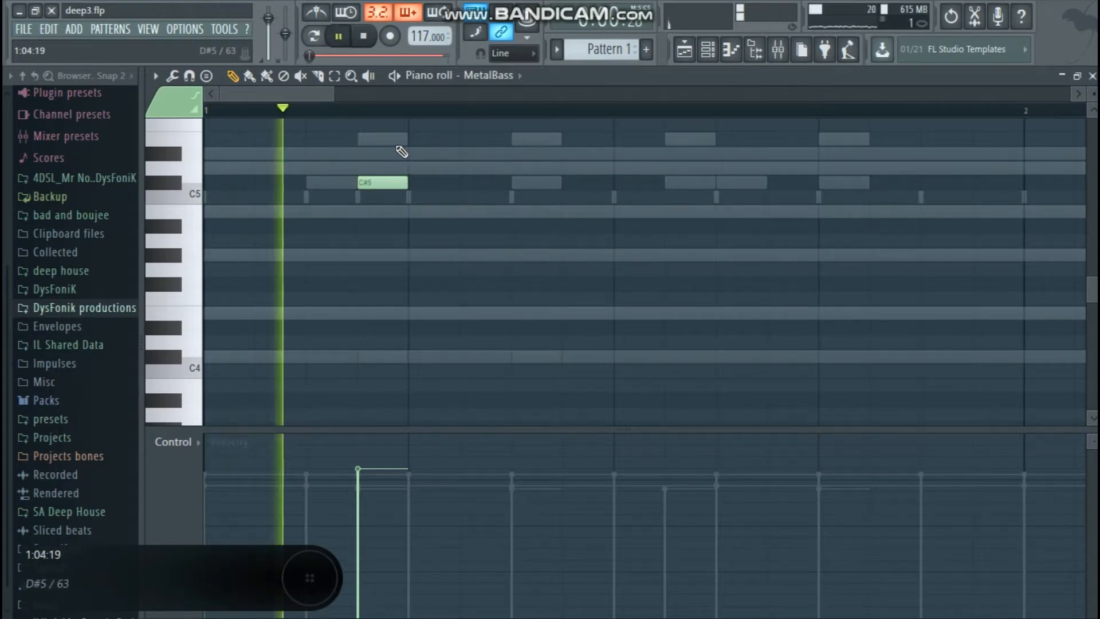
scroll(406, 128, down, 1)
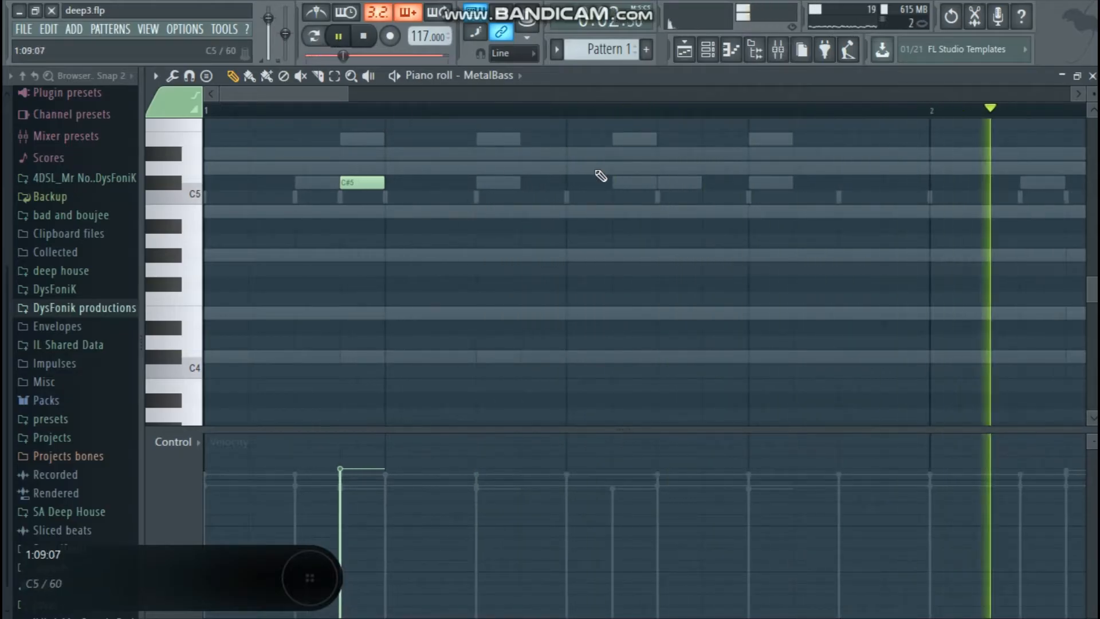
click(627, 181)
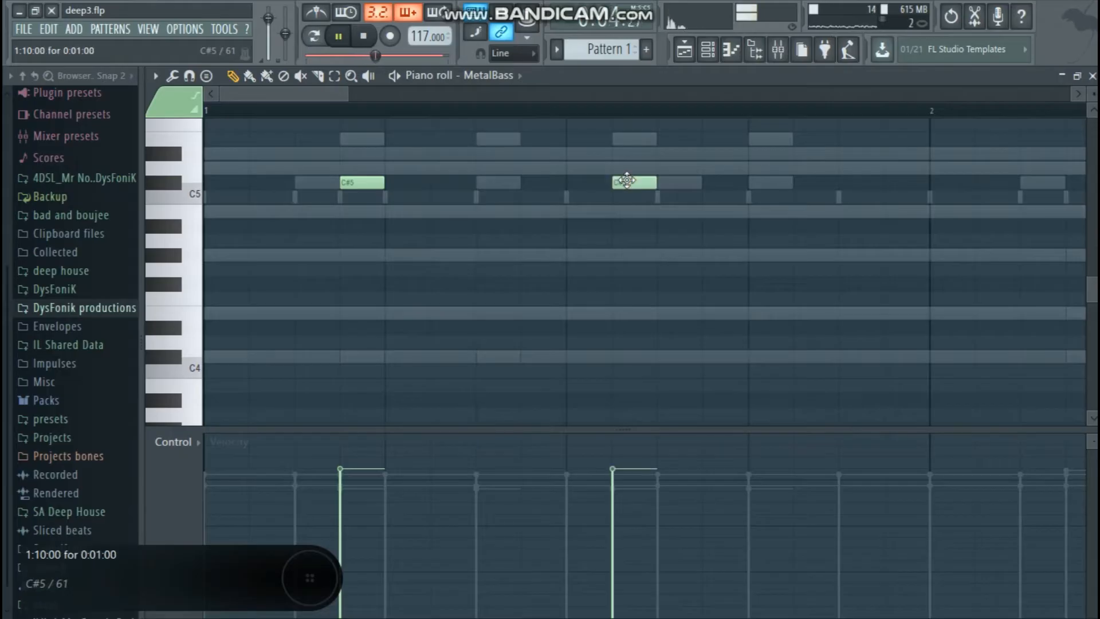
Step: Audition the pattern and duplicate MetalBass's bar 1 notes into bars 2, 3 and 4, leaving the notes deselected
key(space)
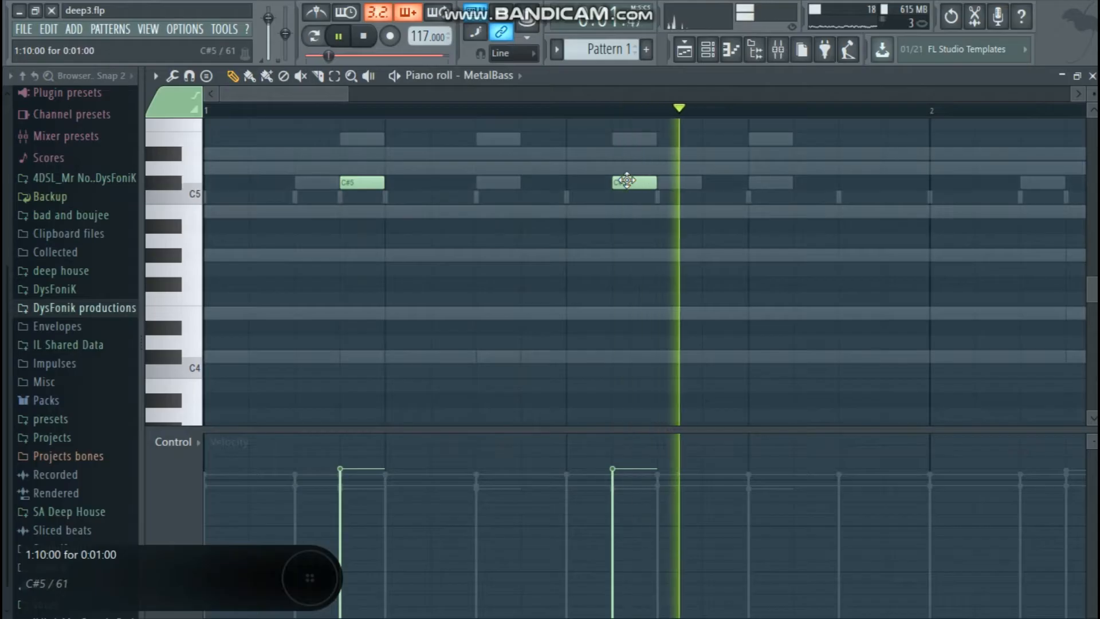
key(space)
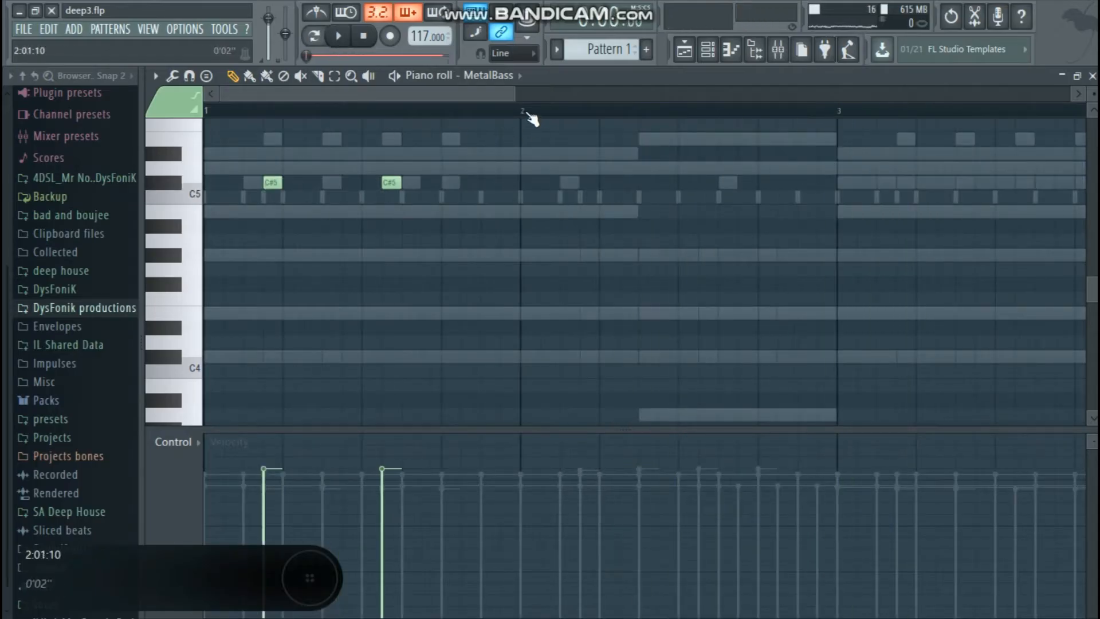
drag(481, 119, 5, 156)
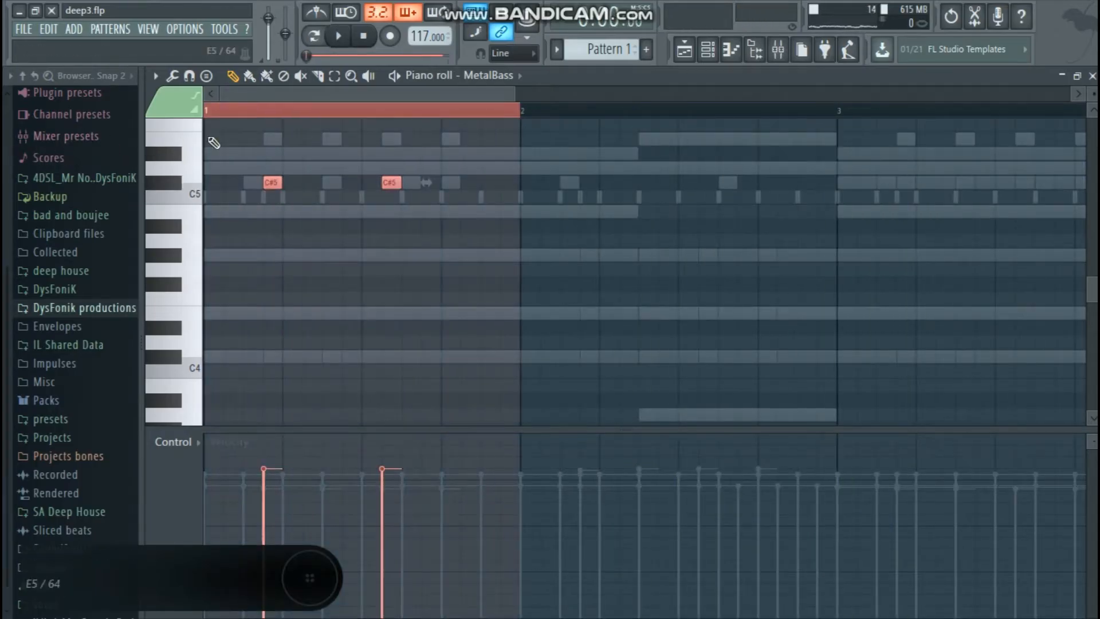
key(ctrl+b)
scroll(364, 114, down, 5)
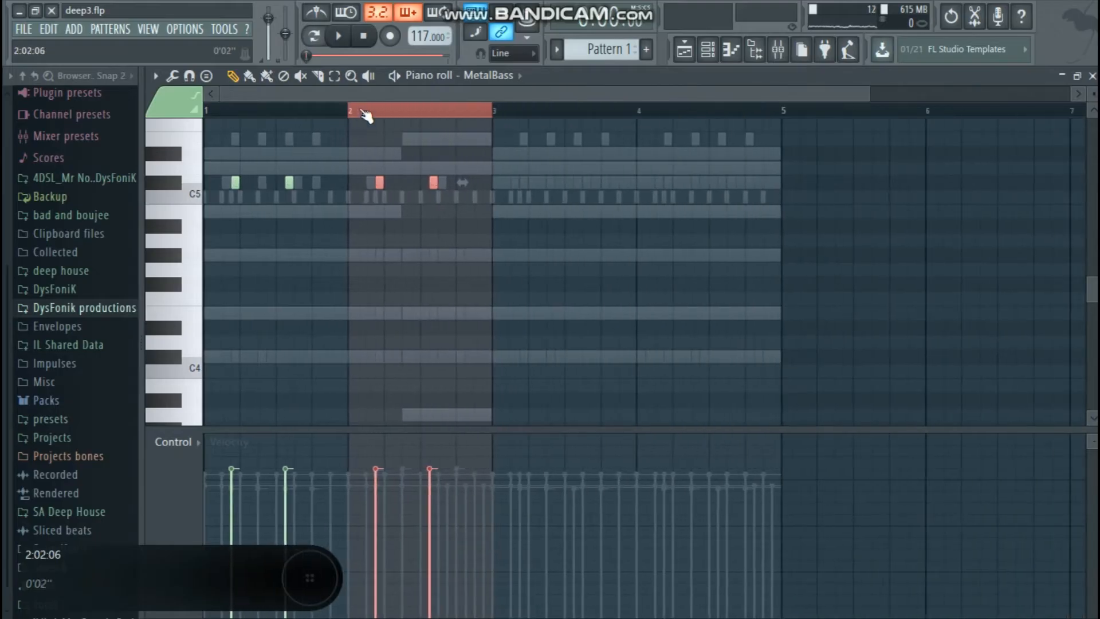
key(ctrl+b)
key(ctrl+b)
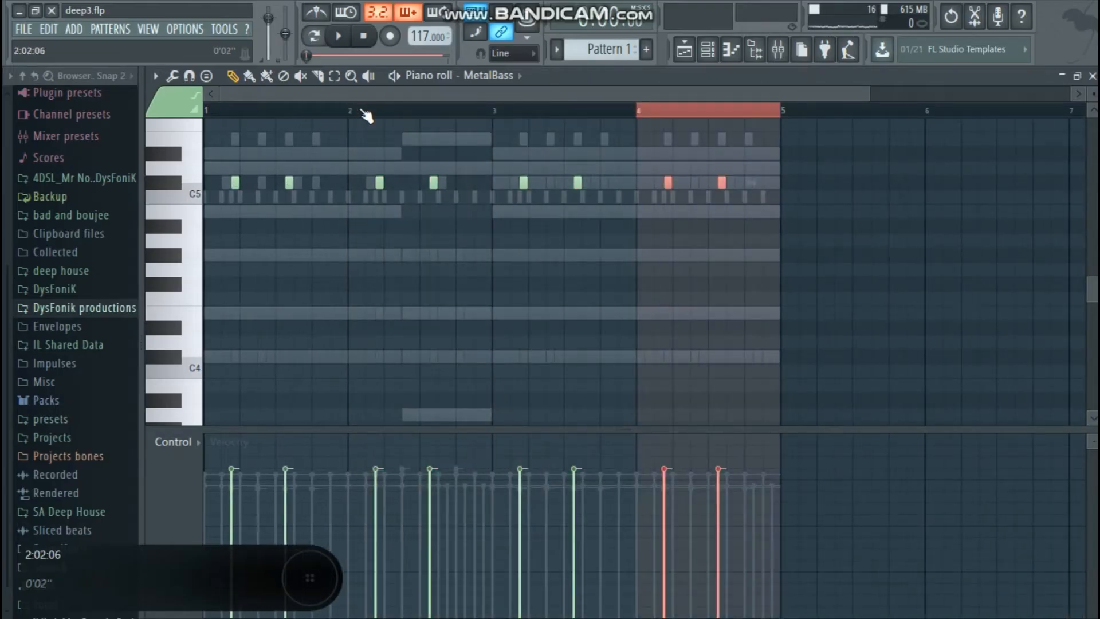
key(ctrl+d)
Step: Play the pattern and, in MetalBass's amplitude envelope, reduce the attack to its minimum and slightly shorten the decay
key(space)
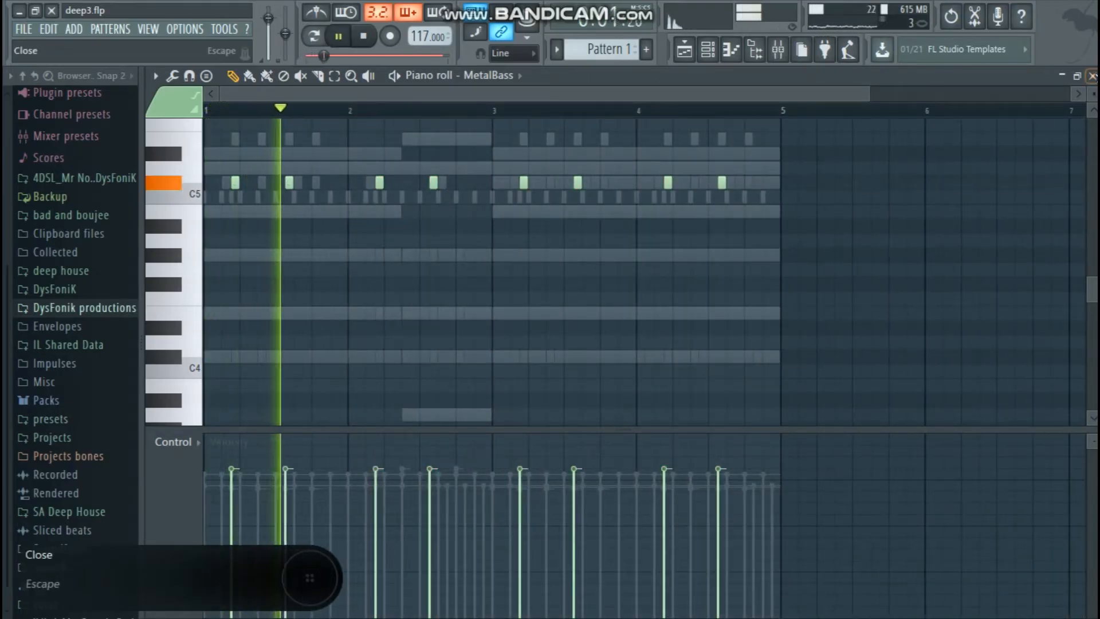
click(1091, 76)
click(287, 430)
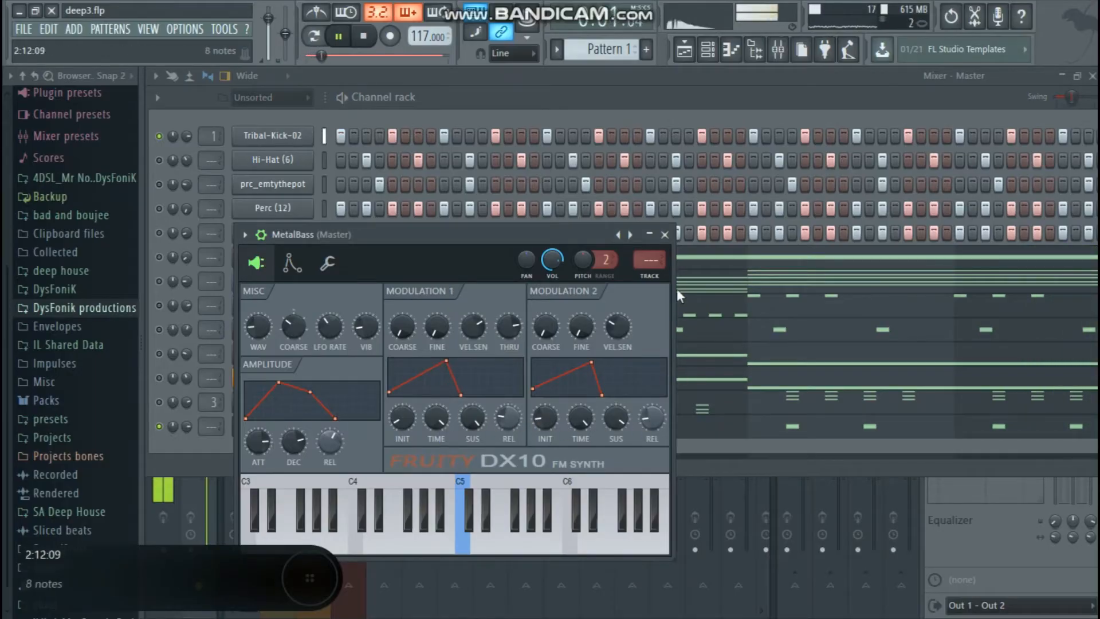
click(665, 234)
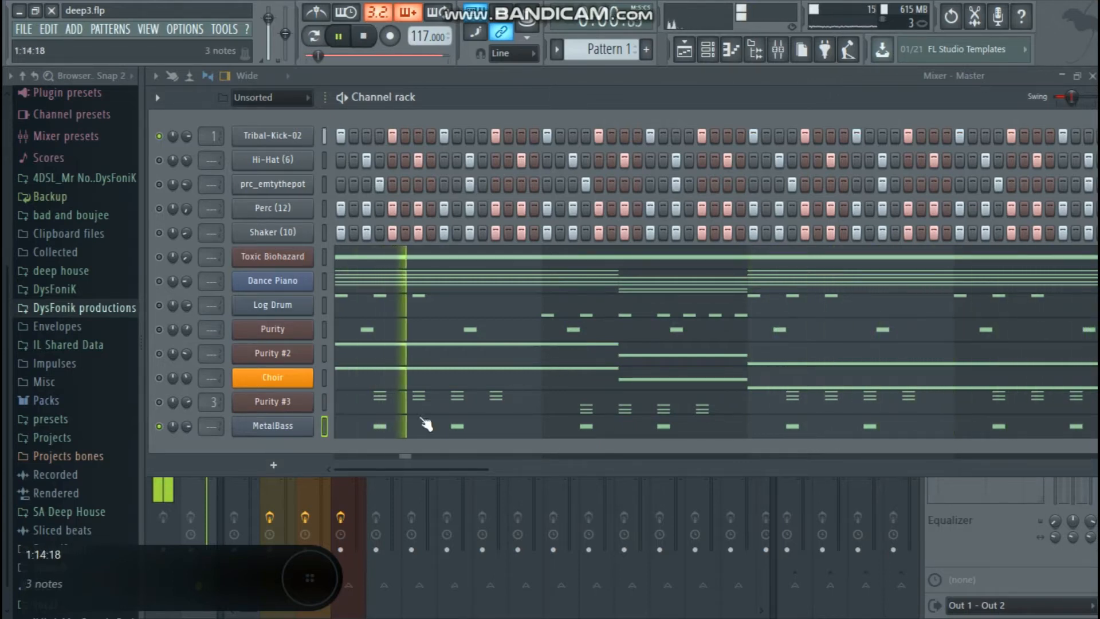
click(273, 424)
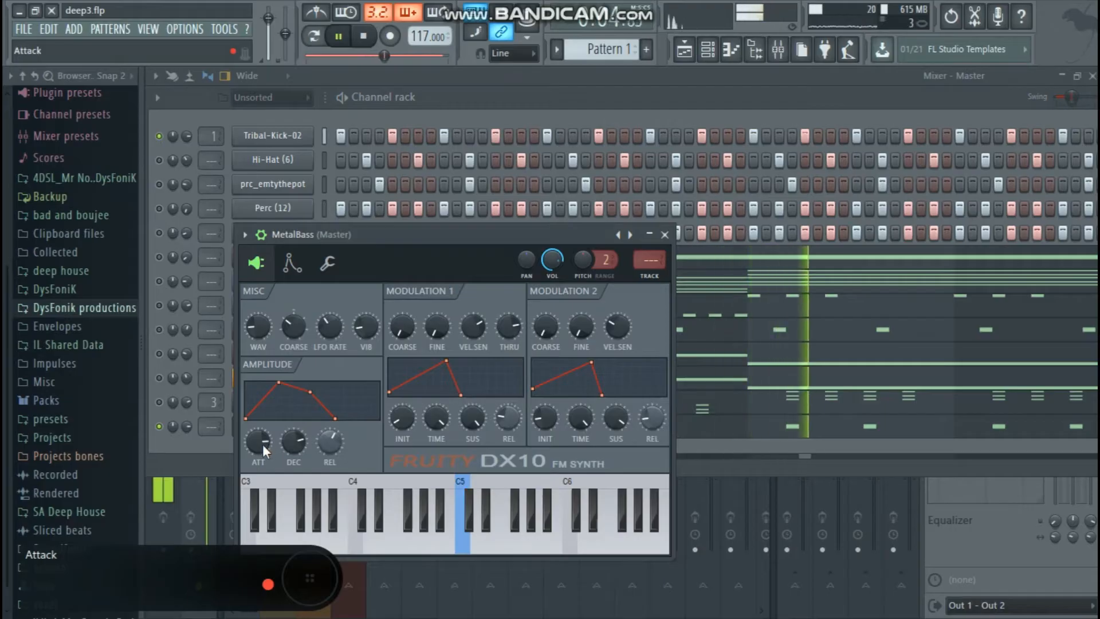
drag(258, 441, 258, 464)
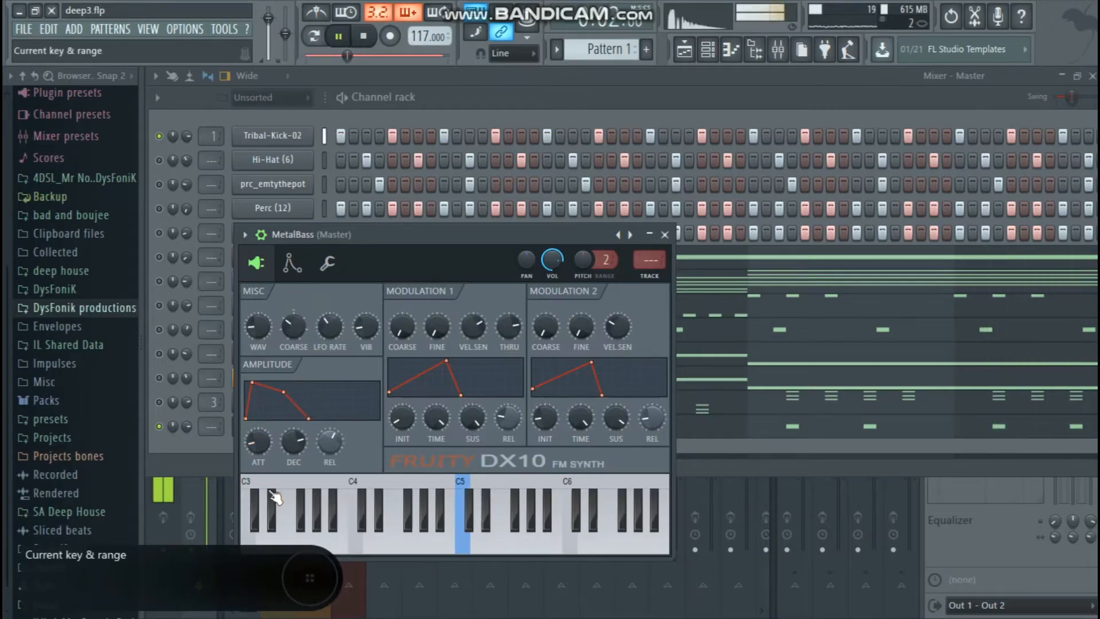
drag(257, 448, 257, 468)
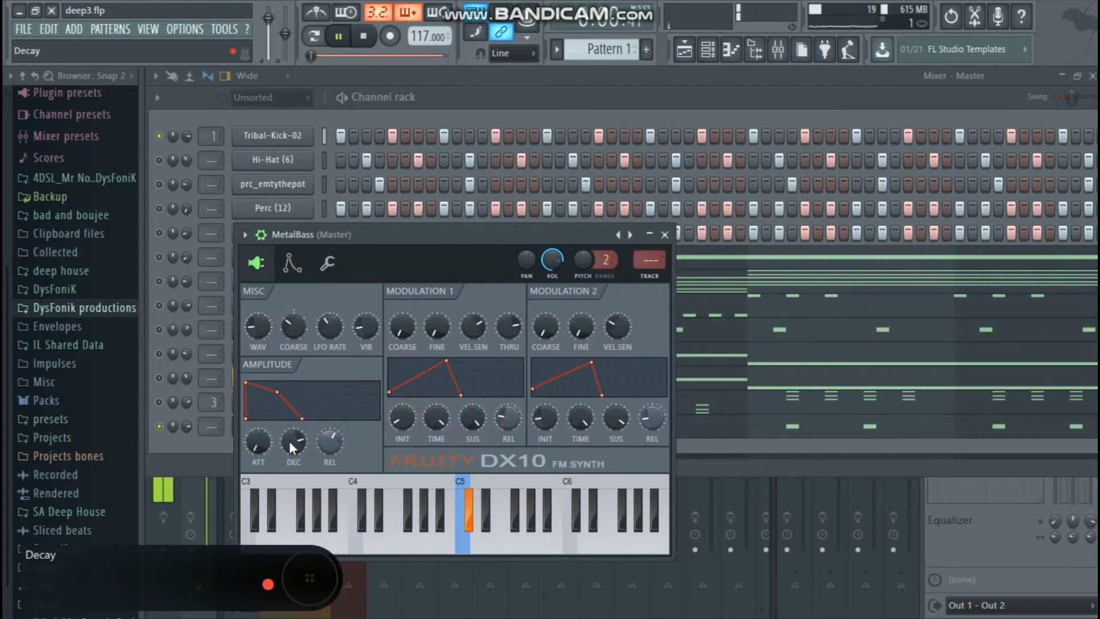
drag(291, 441, 291, 449)
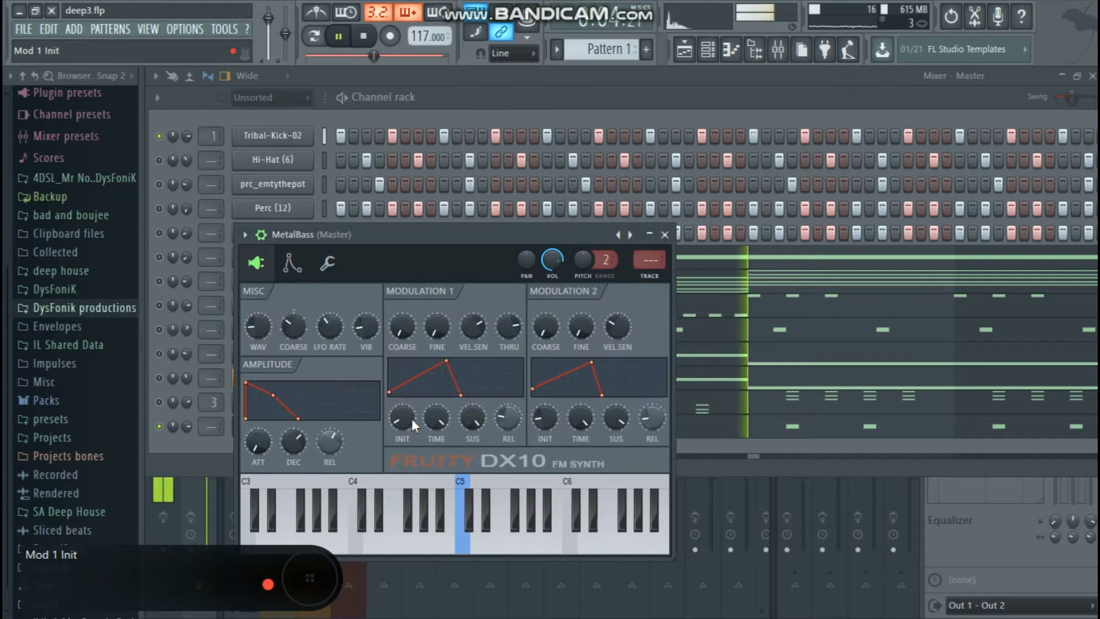
Step: Shorten MetalBass's Modulation 1 time to 12% and adjust its Modulation 1 sustain
drag(404, 424, 435, 439)
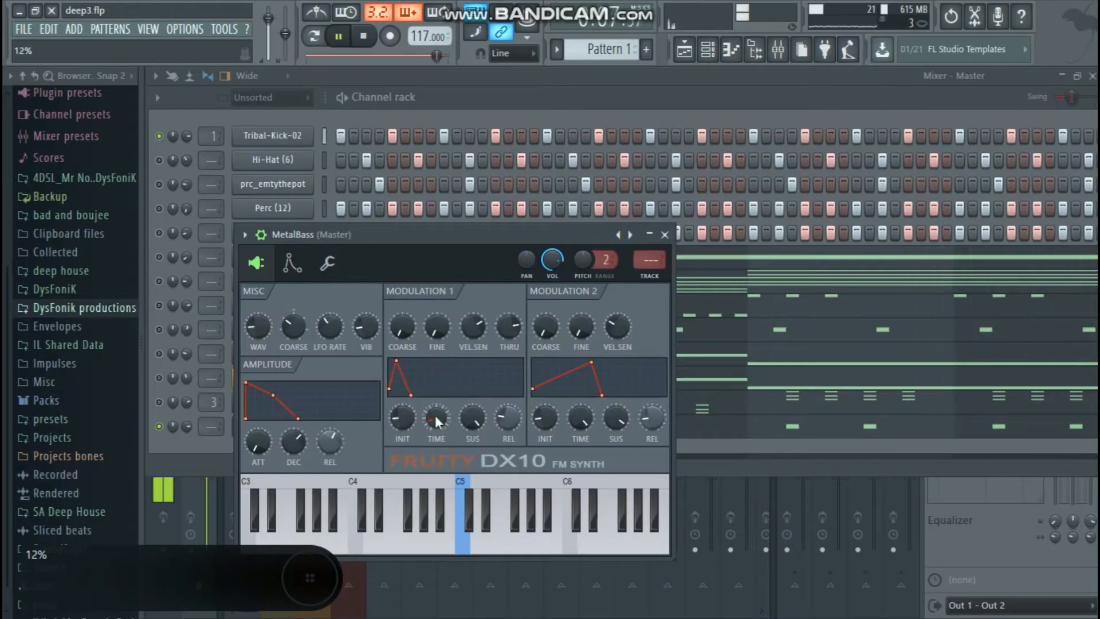
mouse_move(470, 423)
mouse_down()
mouse_move(470, 442)
mouse_move(477, 422)
mouse_up()
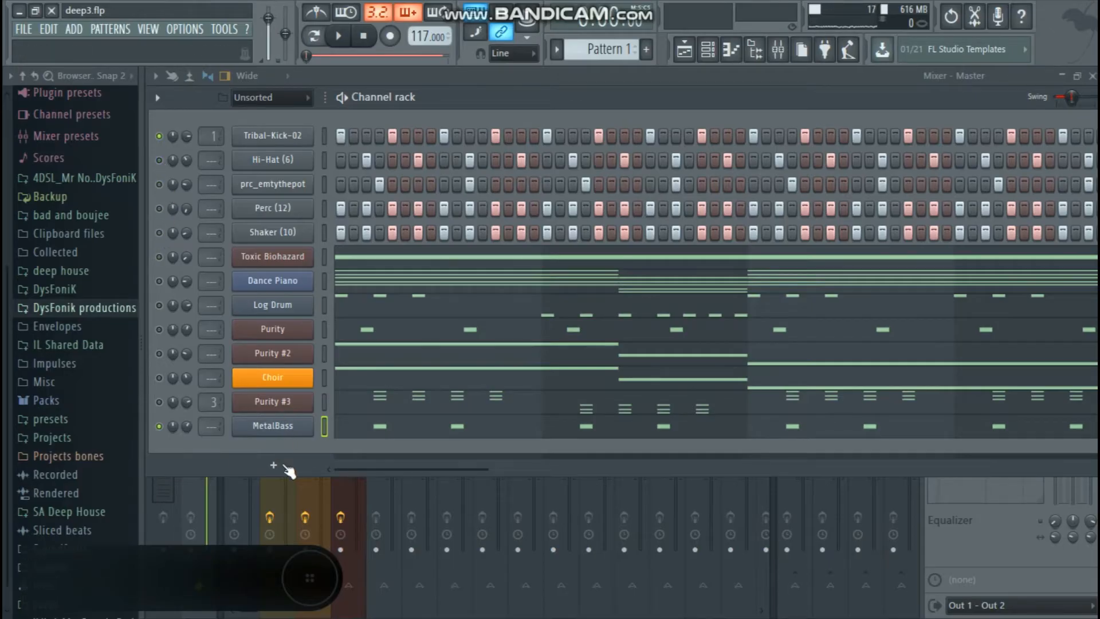
Step: Add a second Toxic Biohazard channel below MetalBass
click(285, 467)
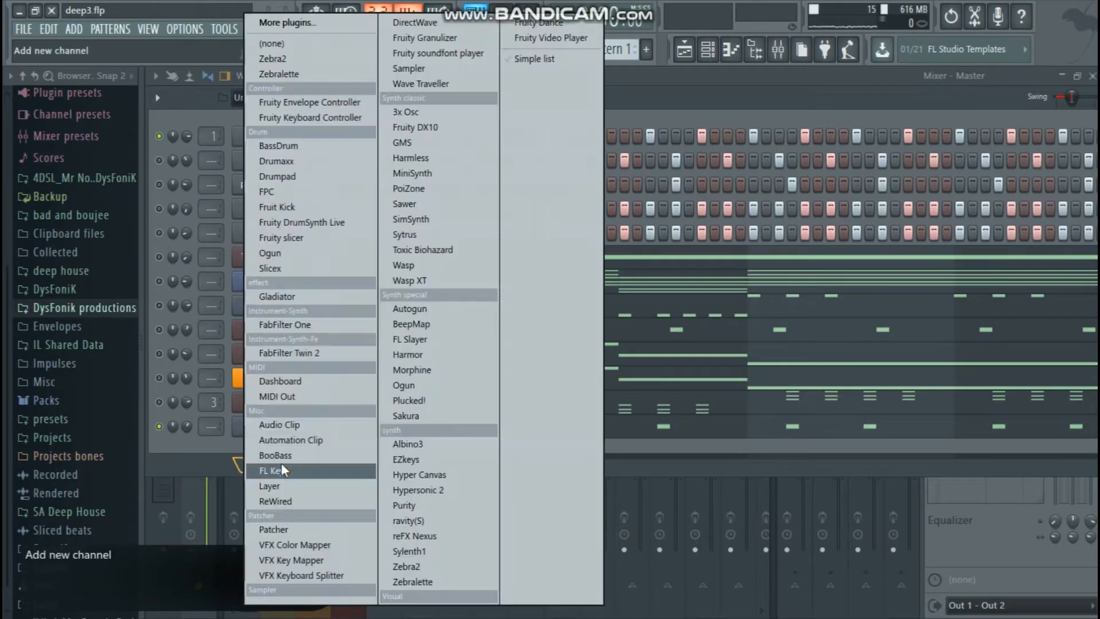
click(190, 452)
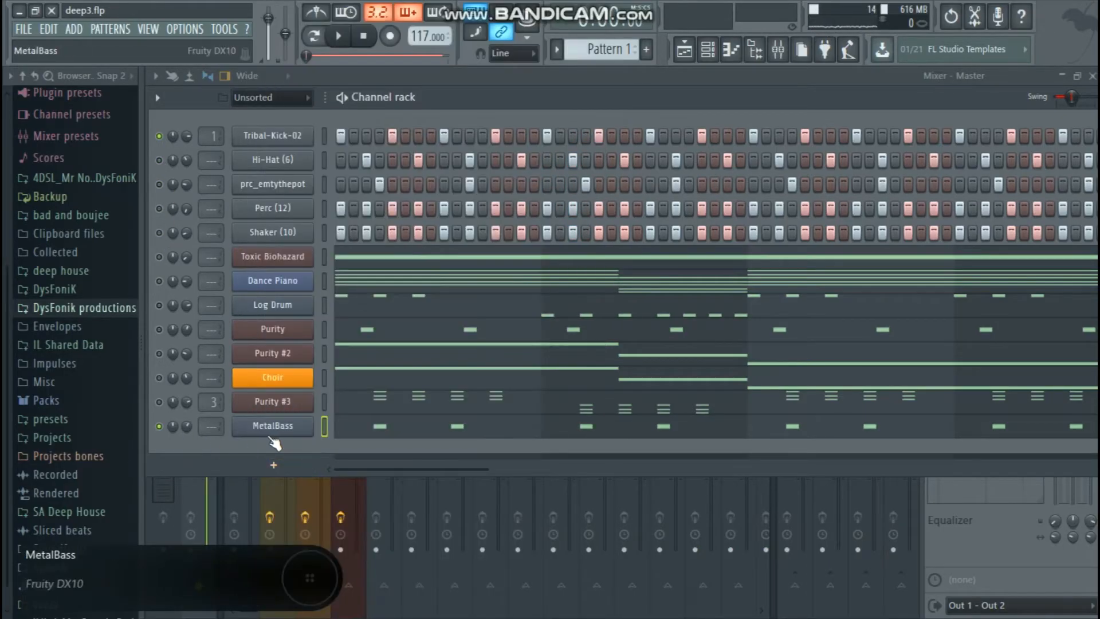
click(283, 466)
click(198, 460)
click(289, 470)
click(424, 249)
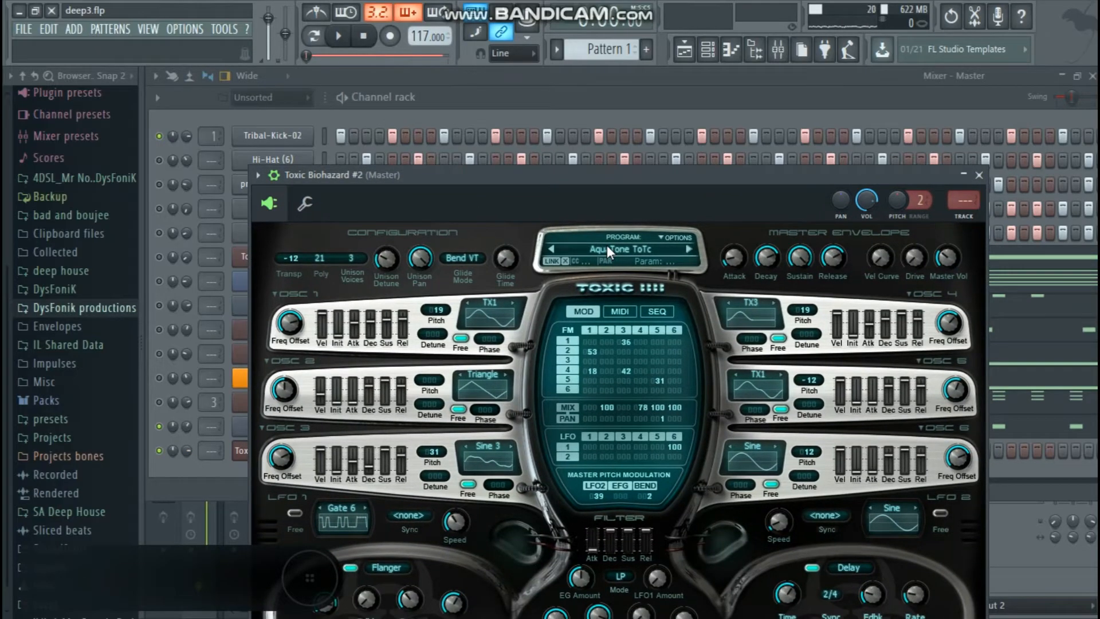
Step: Load the MusicBox preset from the Percussion bank into Toxic Biohazard #2 and audition it with a note
click(607, 246)
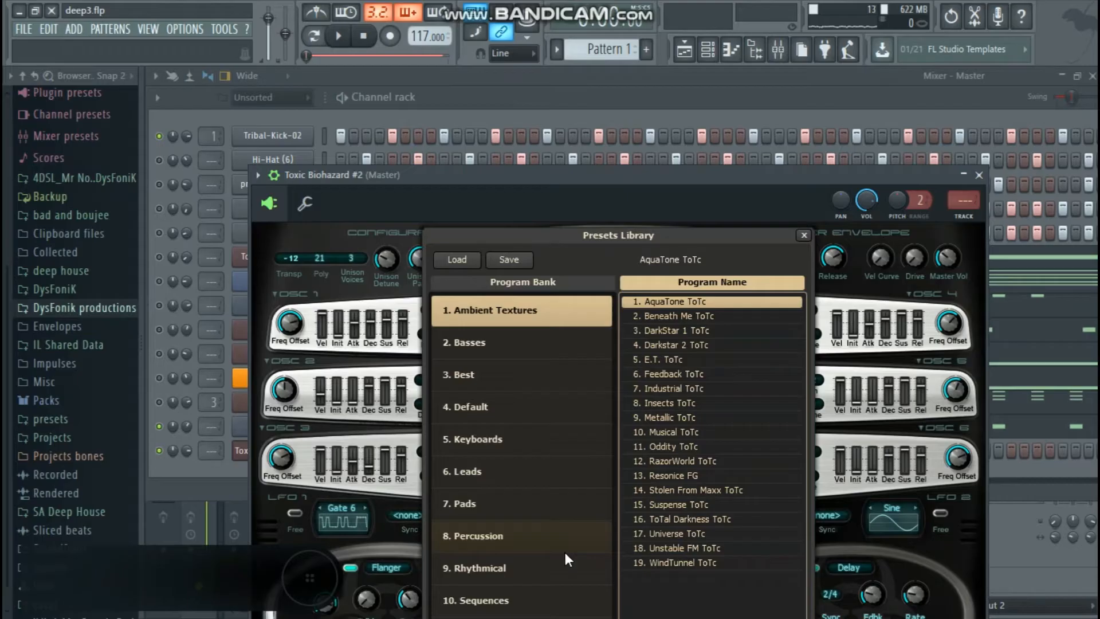
click(548, 541)
drag(632, 175, 605, 118)
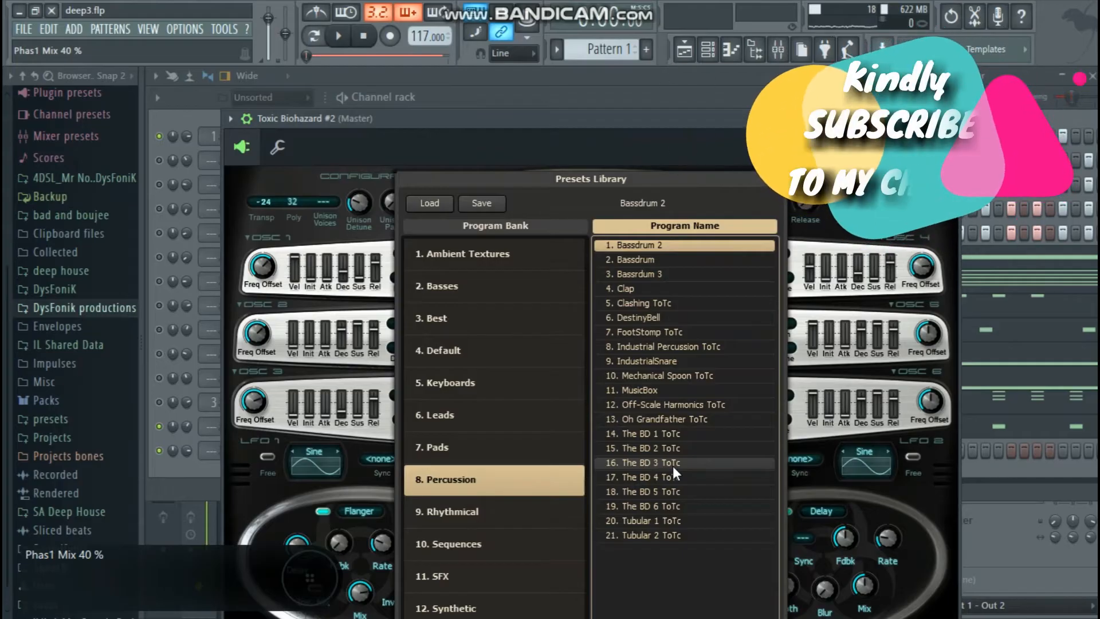
click(645, 389)
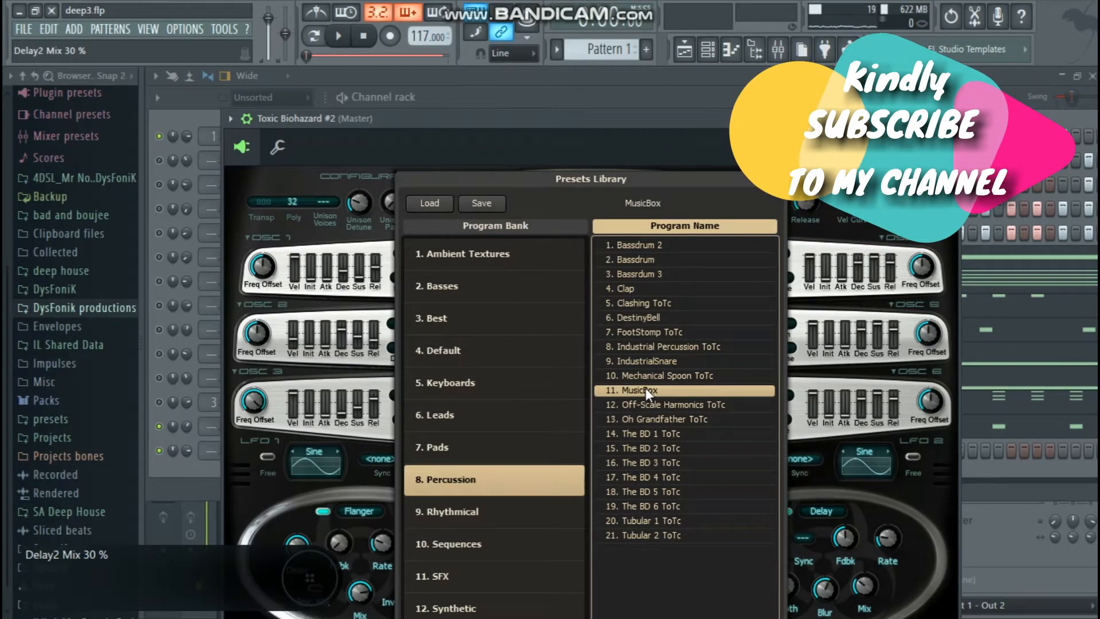
key(c)
Step: Copy MetalBass's notes into the Toxic Biohazard #2 channel and check them in the piano roll
key(F7)
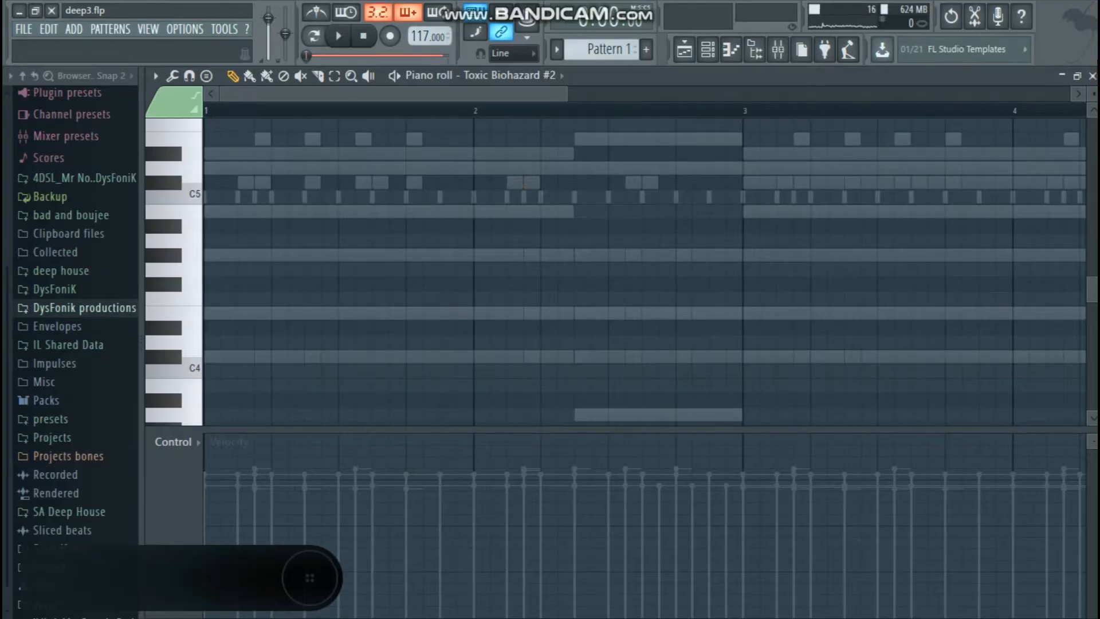
click(1092, 77)
click(326, 427)
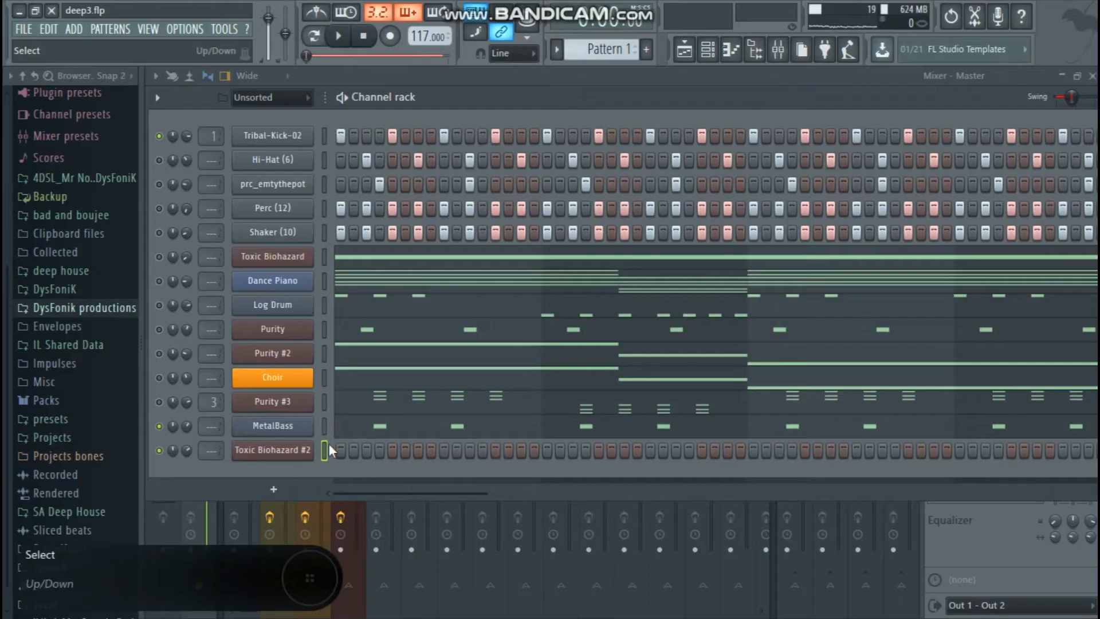
key(ctrl+v)
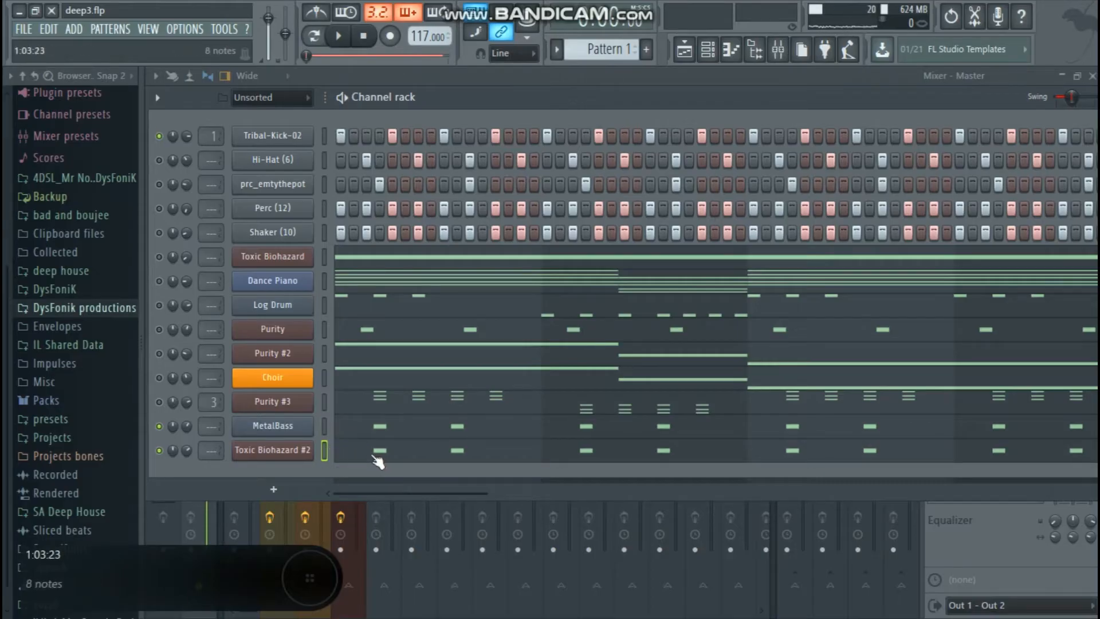
click(396, 452)
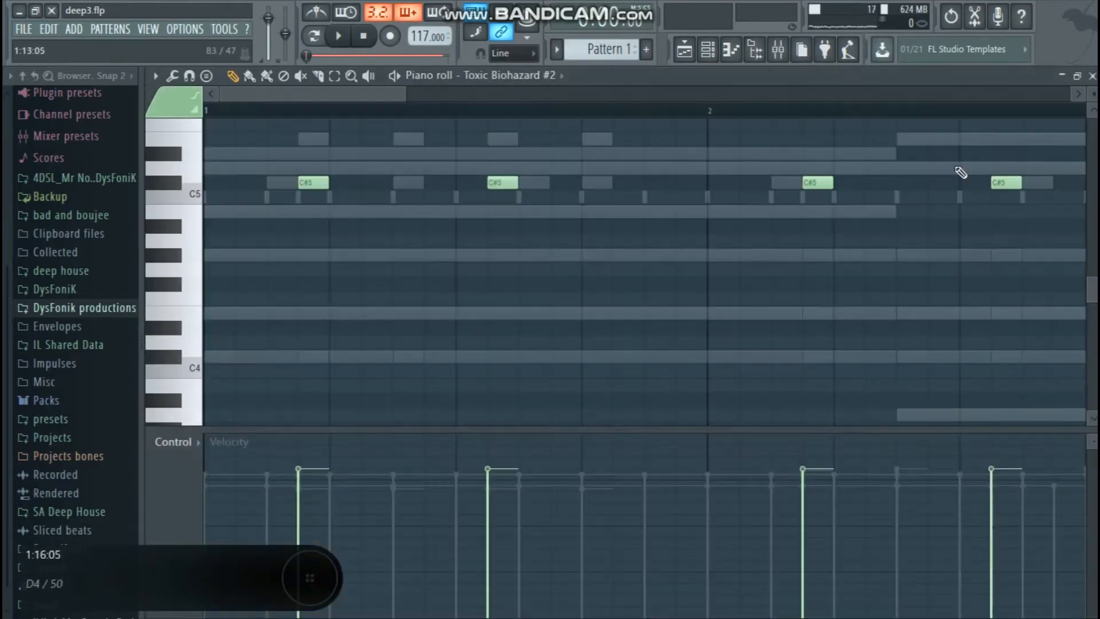
click(1091, 75)
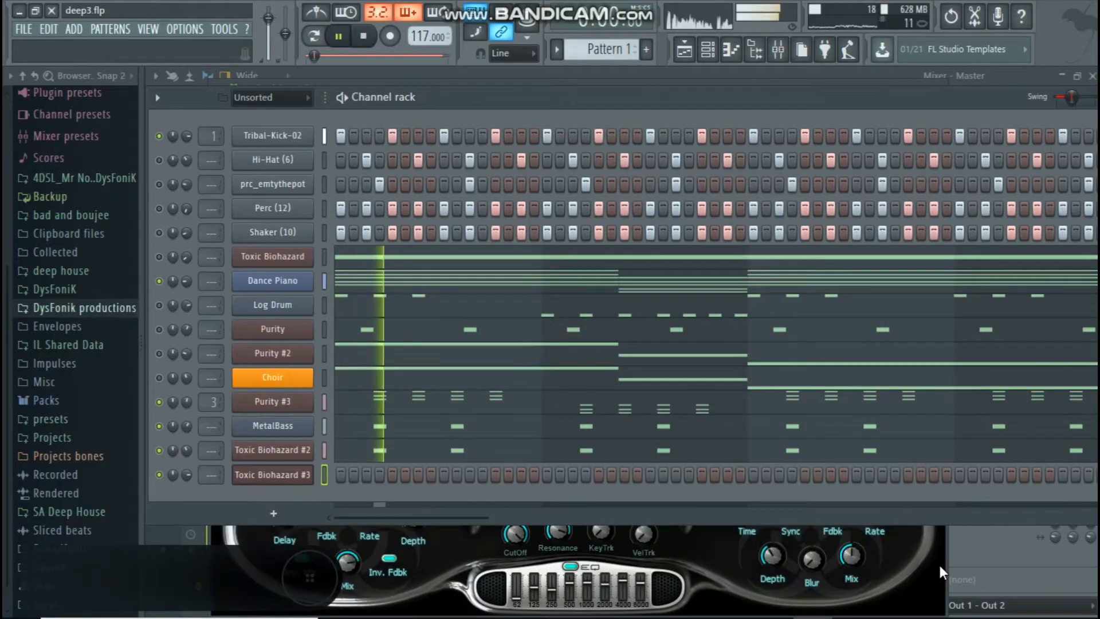
Step: Load the Analog preset from the Pads bank into Toxic Biohazard #3 and close the synth
click(939, 565)
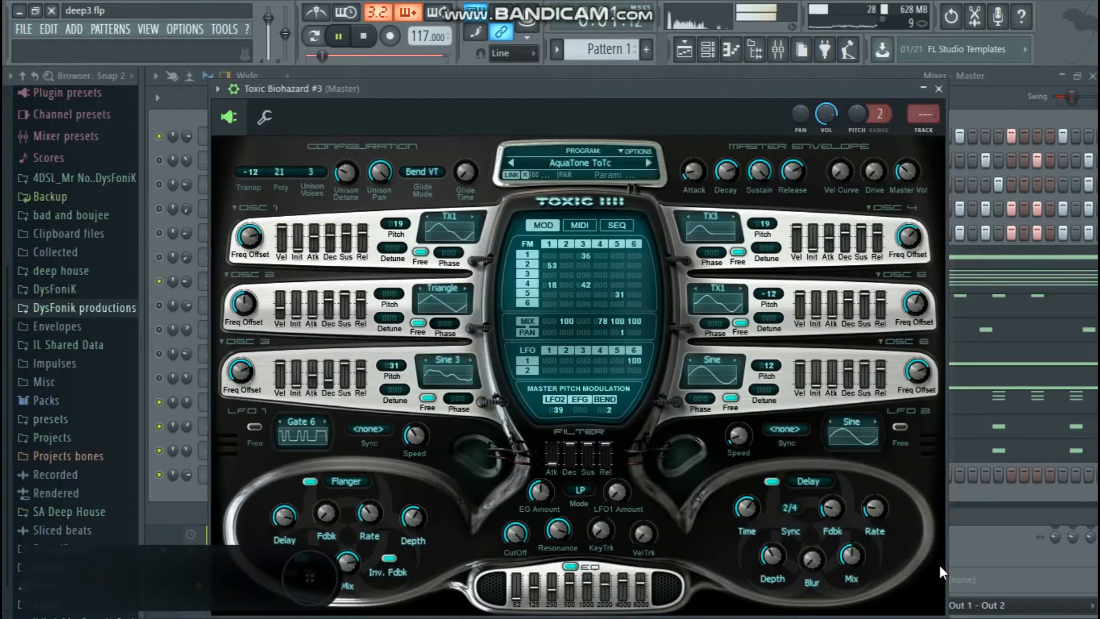
click(583, 161)
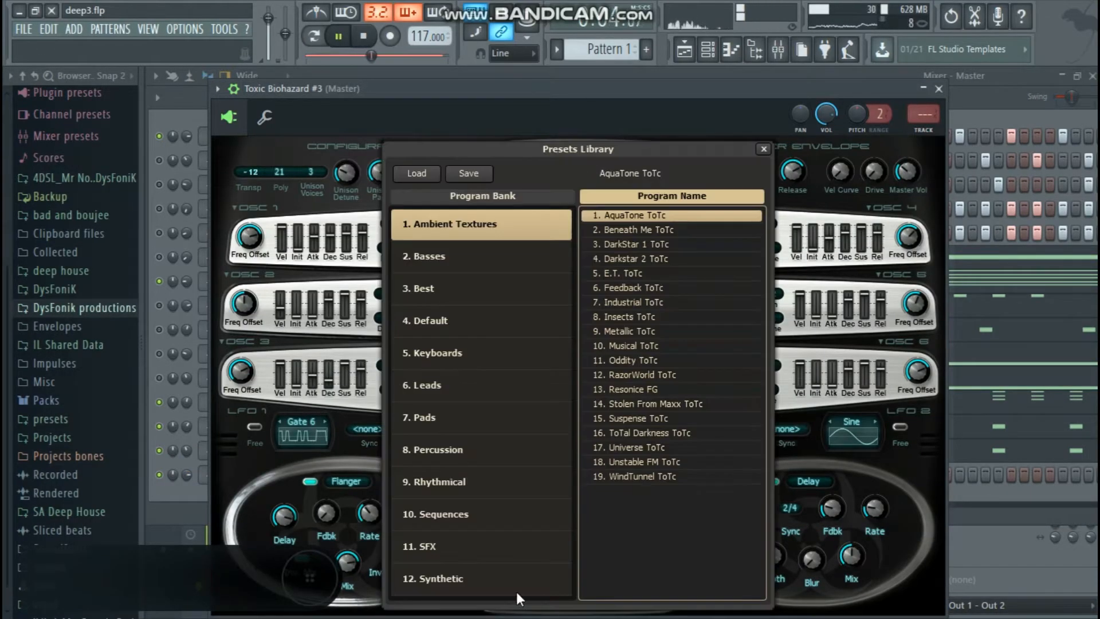
click(466, 415)
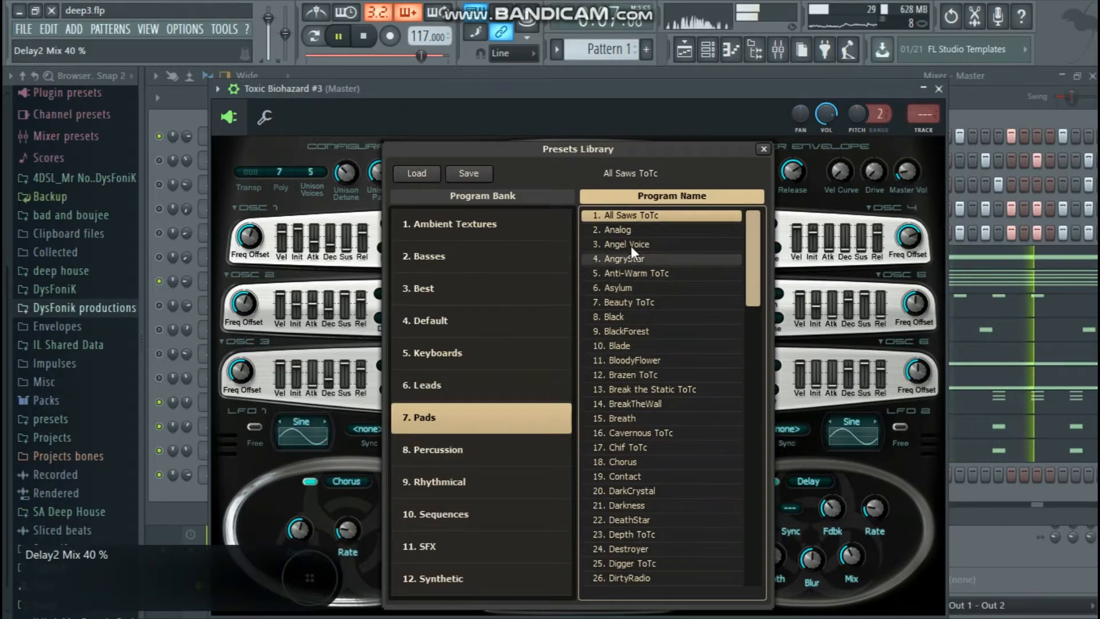
click(637, 228)
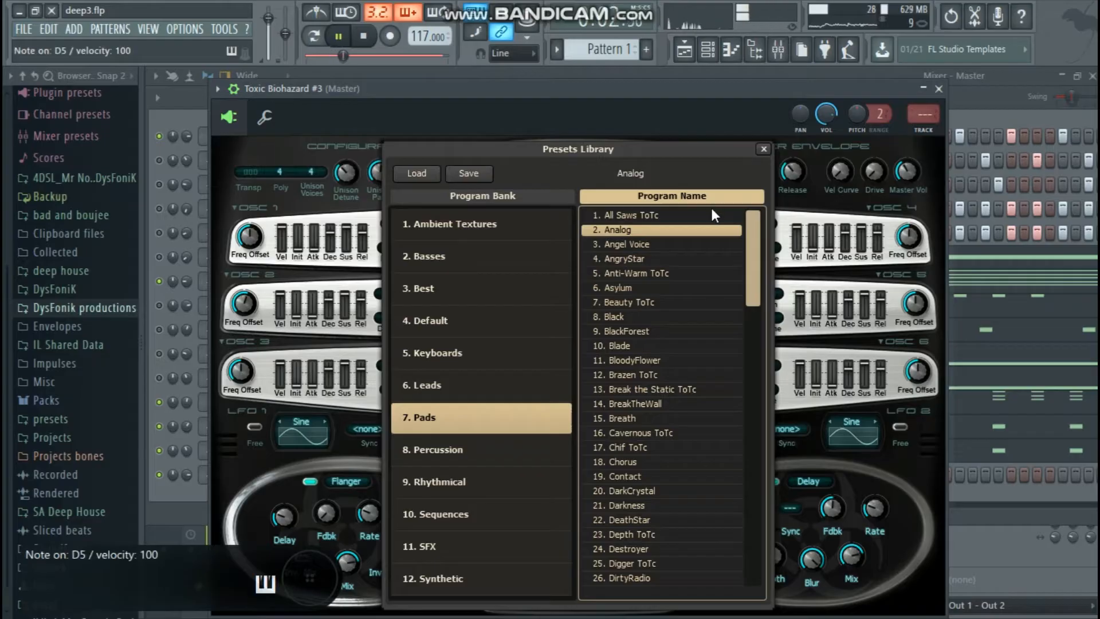
click(763, 149)
click(939, 89)
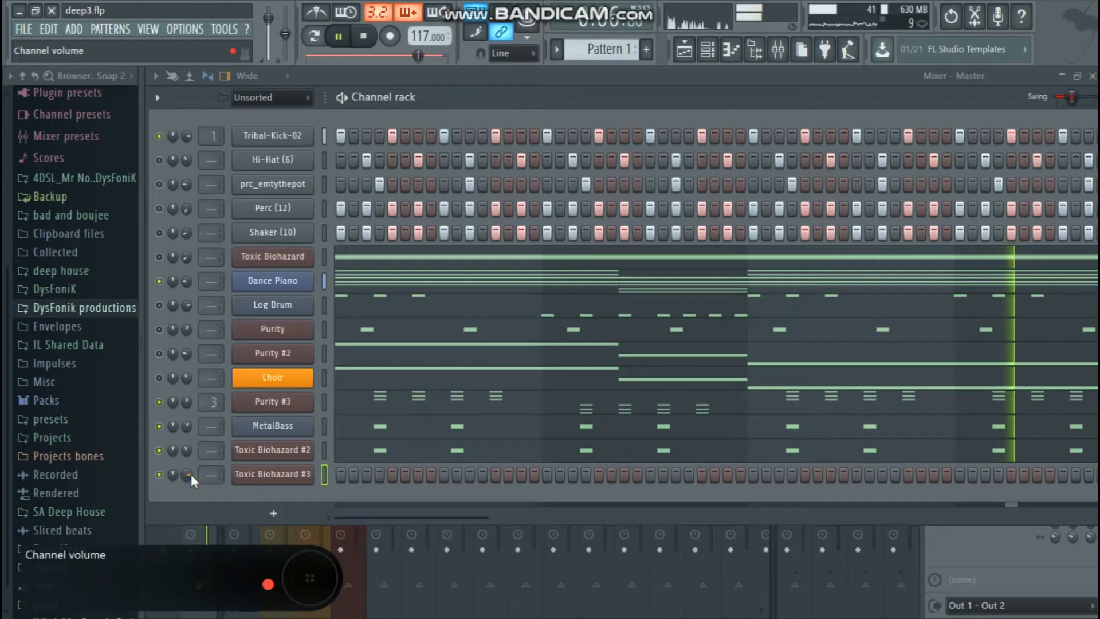
Step: Check Toxic Biohazard #3's piano roll, then copy the Dance Piano notes into that channel
right_click(252, 471)
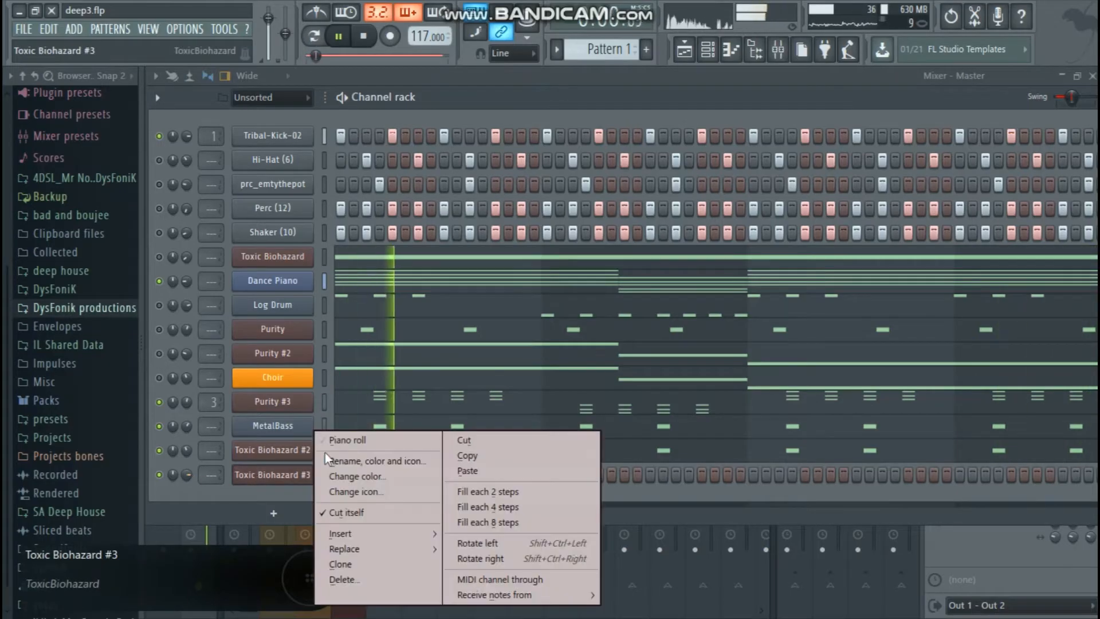
click(332, 438)
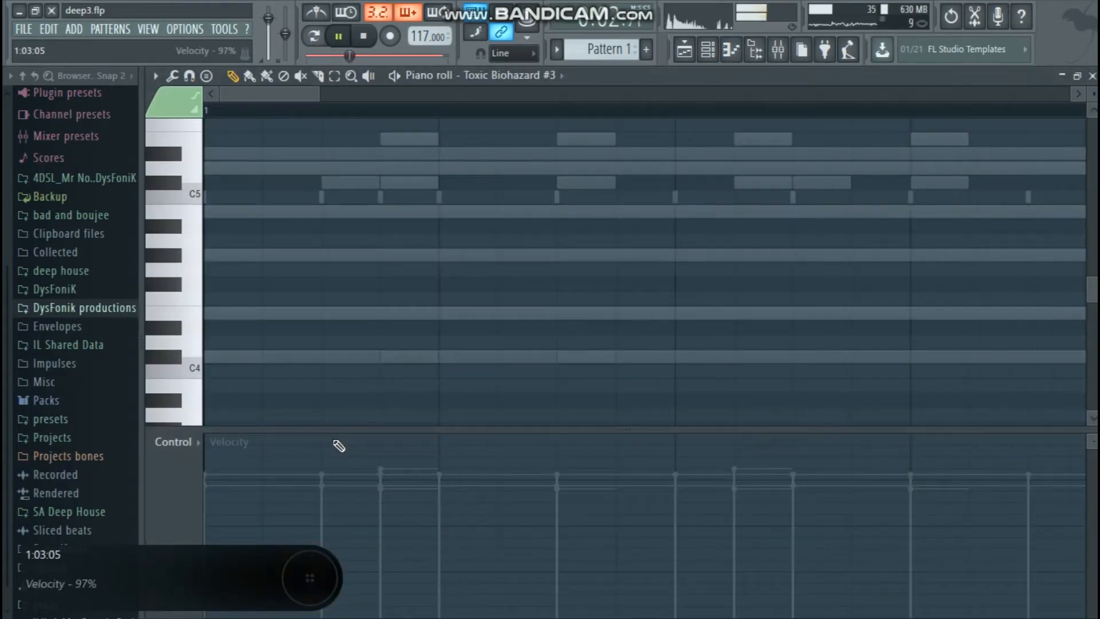
click(1092, 75)
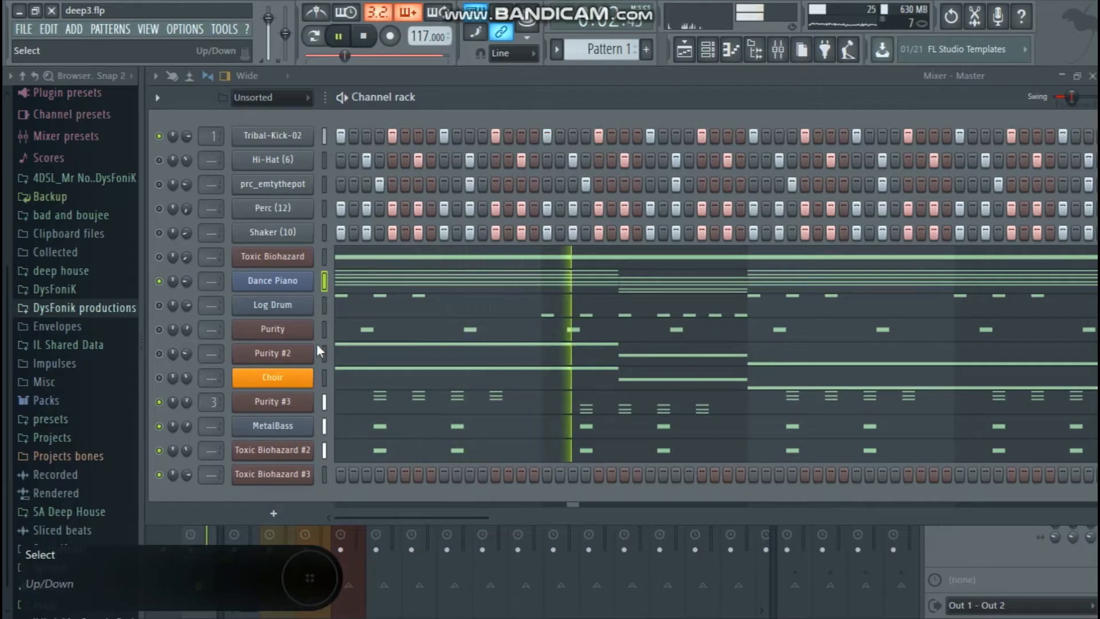
key(ctrl+v)
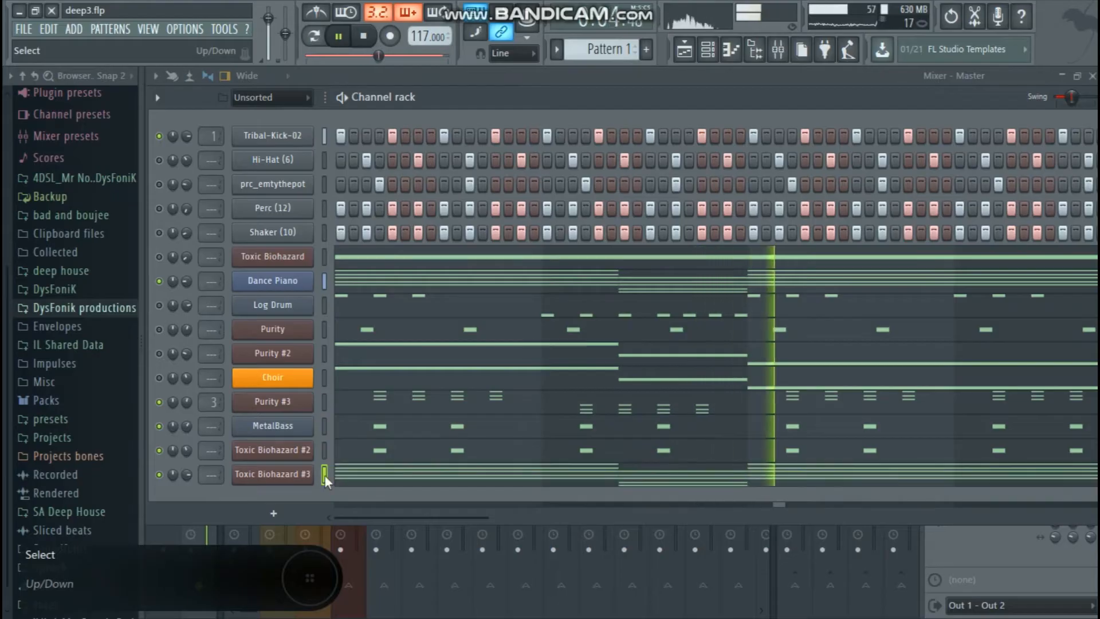
Step: Stop playback and lower Toxic Biohazard #3's channel volume to 19%
key(space)
scroll(190, 476, down, 7)
scroll(190, 475, down, 8)
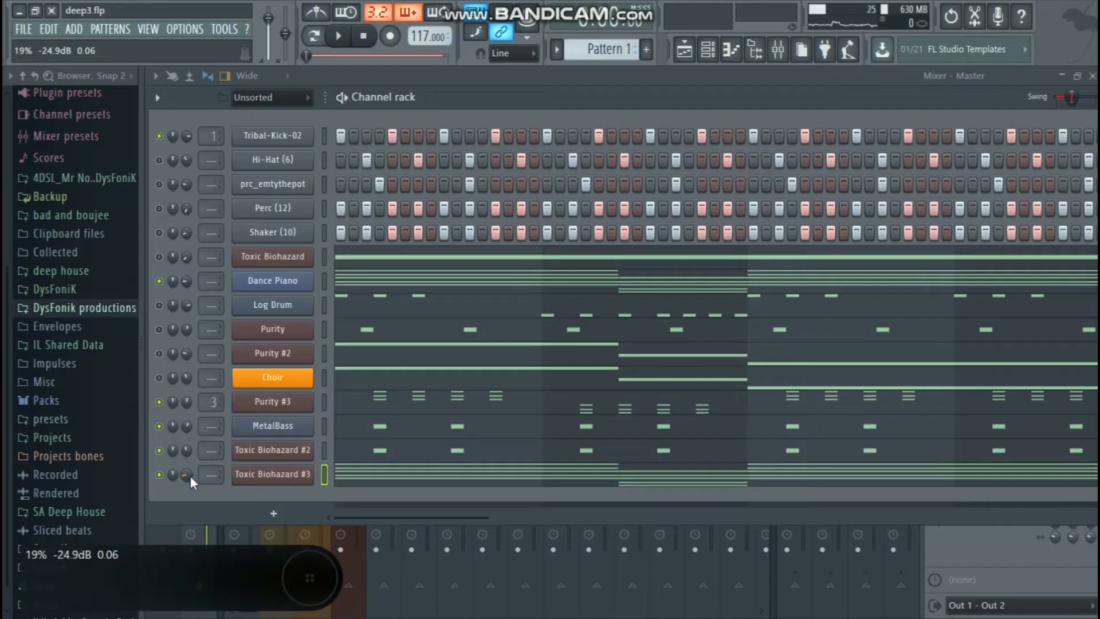
Step: Play the pattern and raise Toxic Biohazard #3's channel volume slightly
key(space)
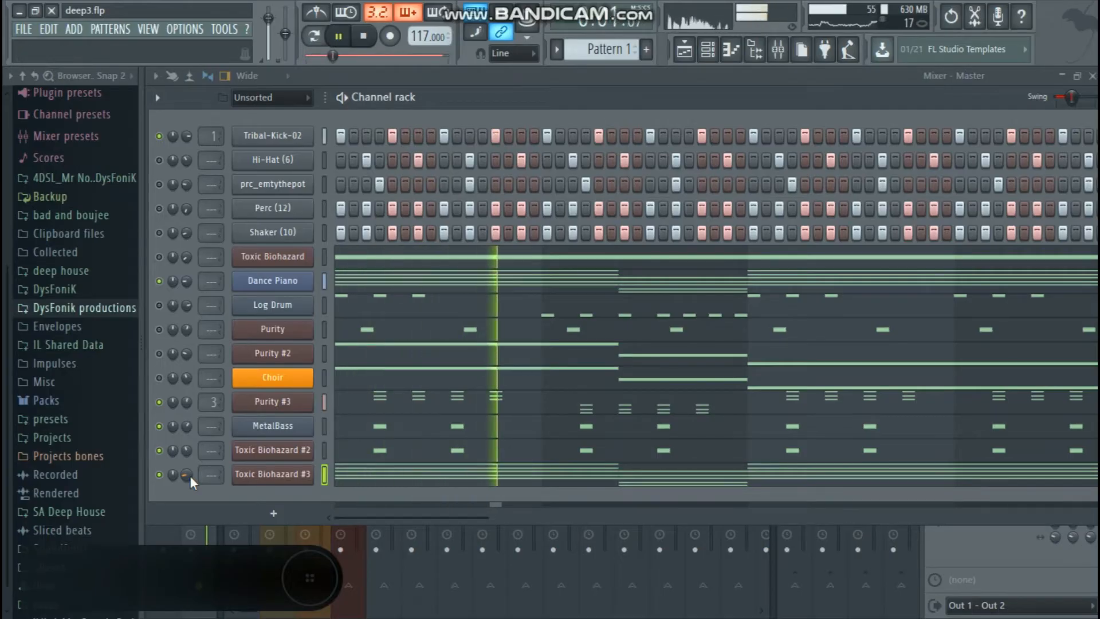
scroll(190, 476, up, 2)
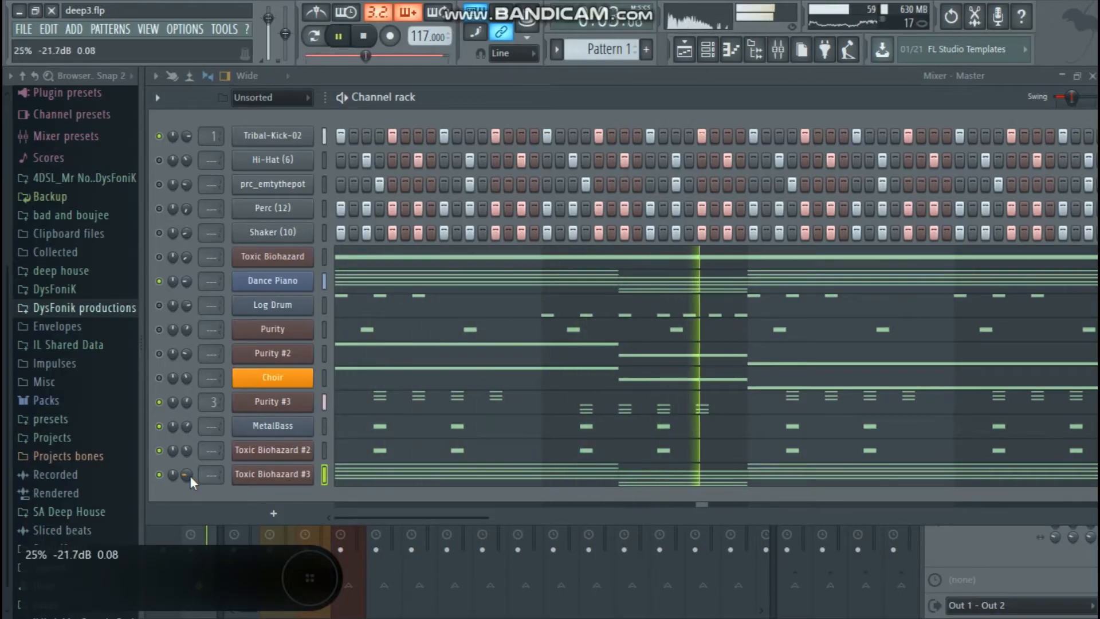
scroll(190, 475, down, 1)
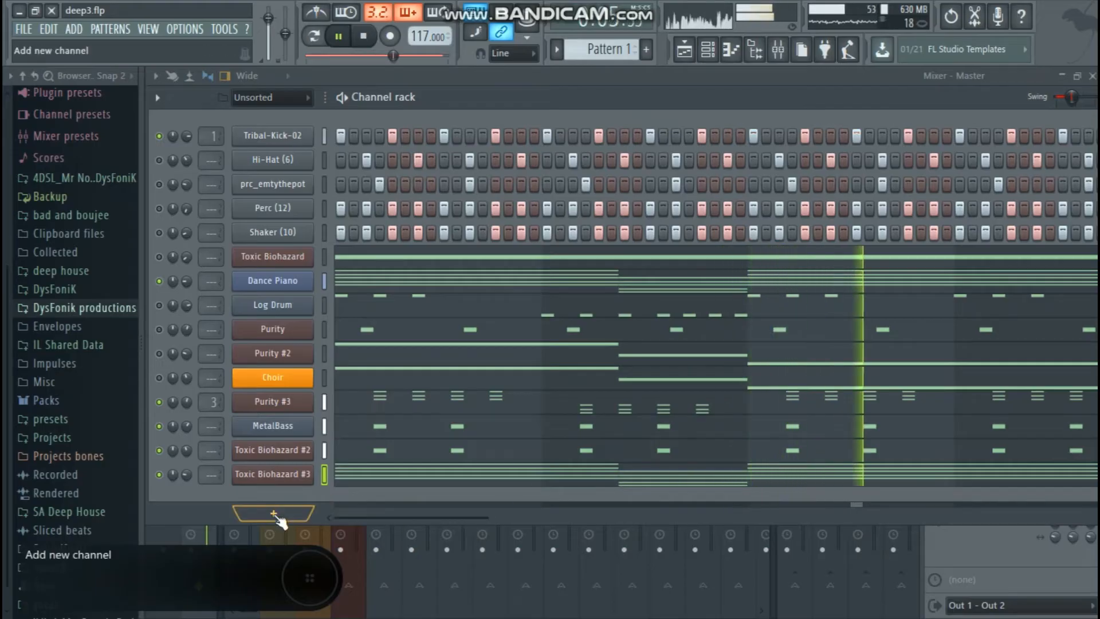
Step: Add a new Purity channel to the channel rack
click(286, 517)
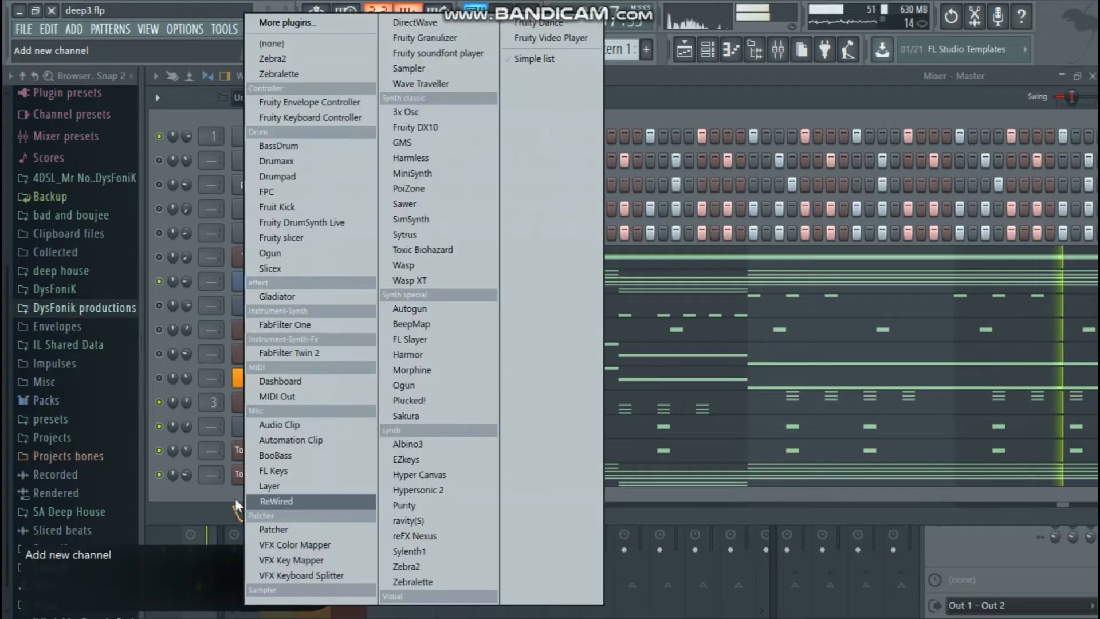
click(297, 517)
click(297, 518)
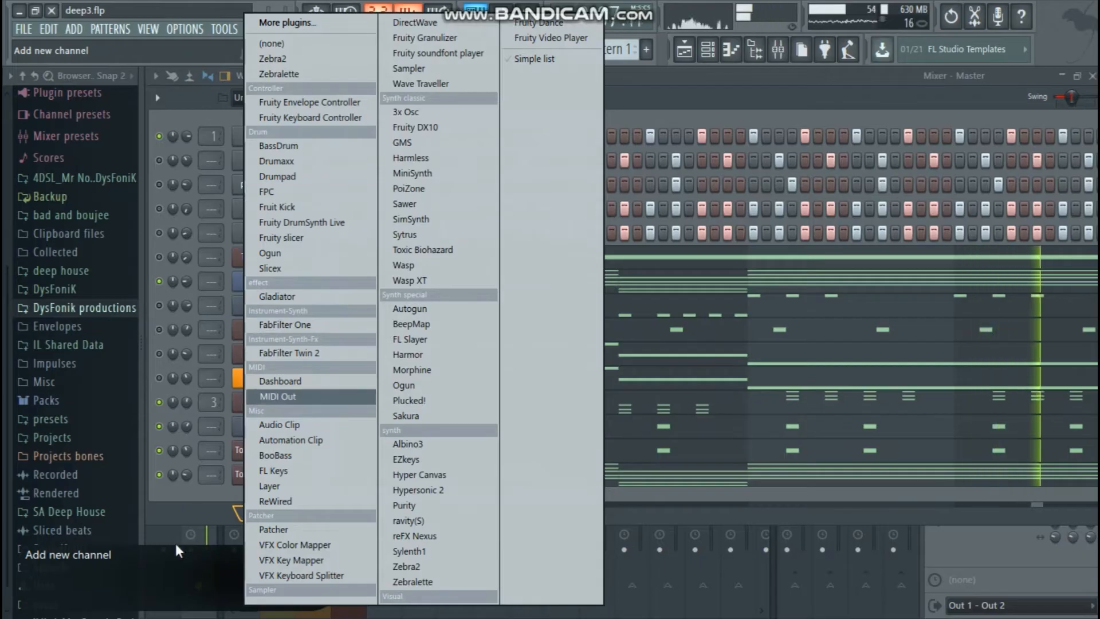
click(193, 503)
click(304, 510)
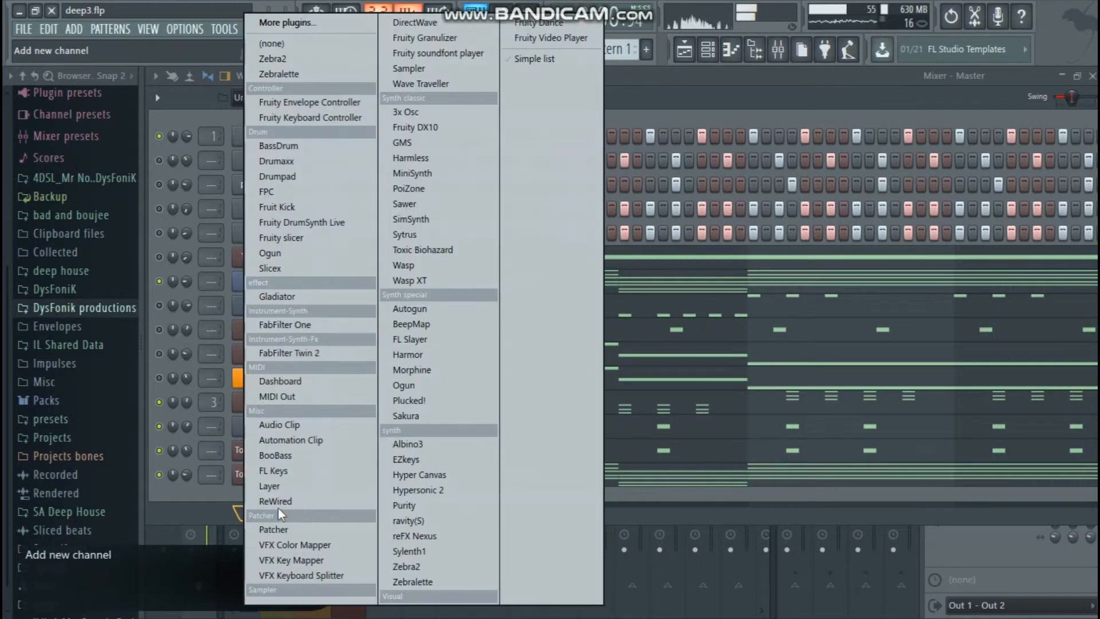
click(193, 511)
click(238, 511)
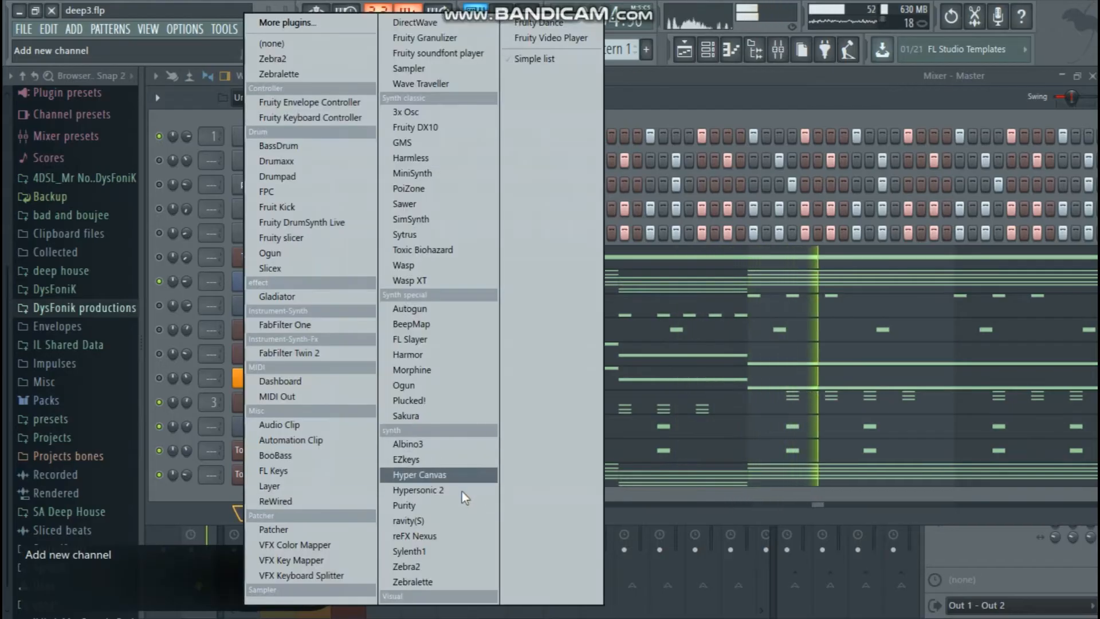
click(445, 516)
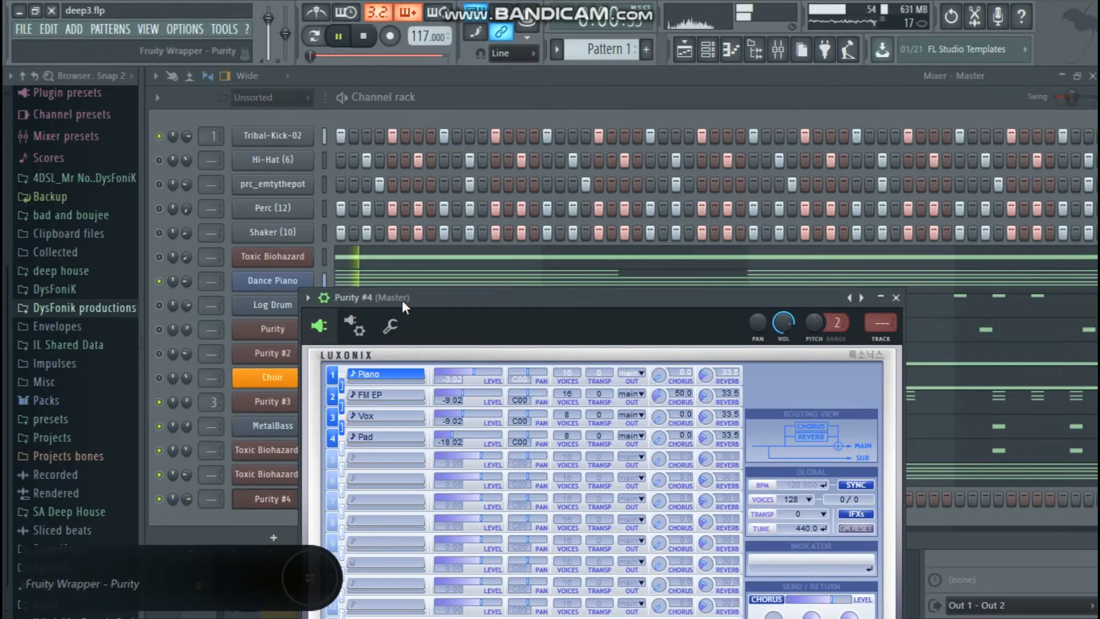
Step: Load the 021 1 Dist Lead Sus preset from the 054 Guitar Plucked bank into Purity #4's first slot and close the synth
drag(401, 300, 396, 228)
click(373, 304)
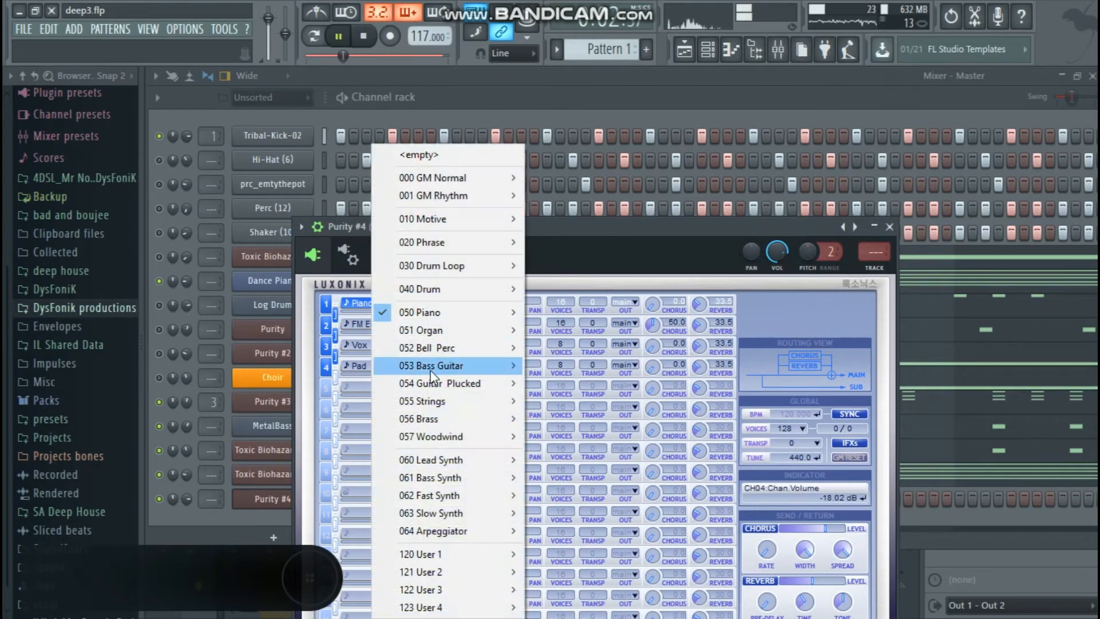
mouse_move(445, 383)
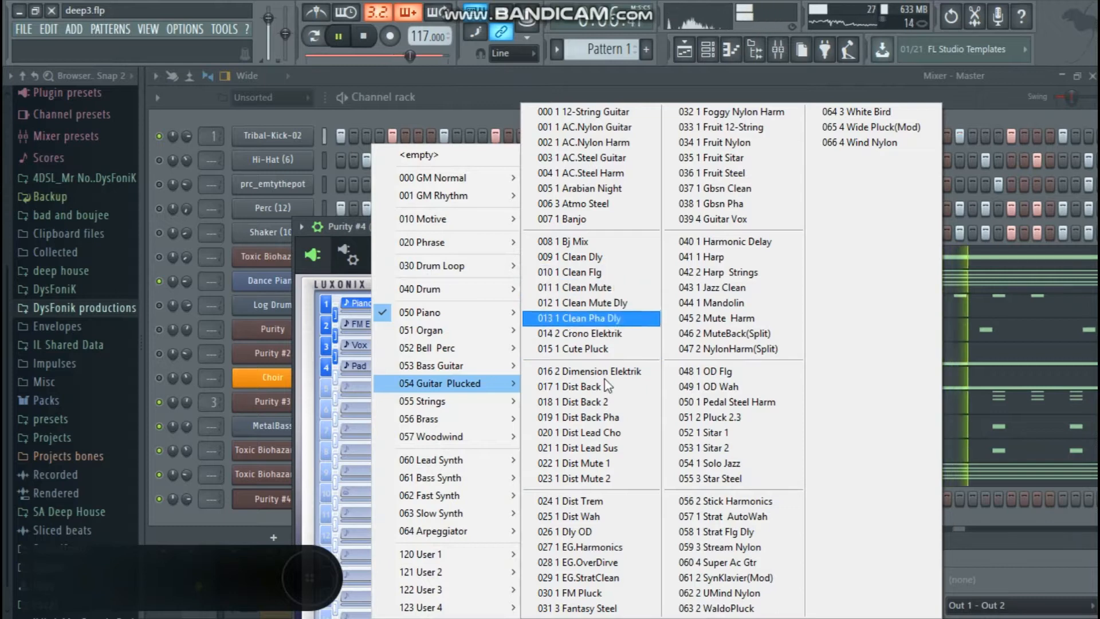
click(604, 448)
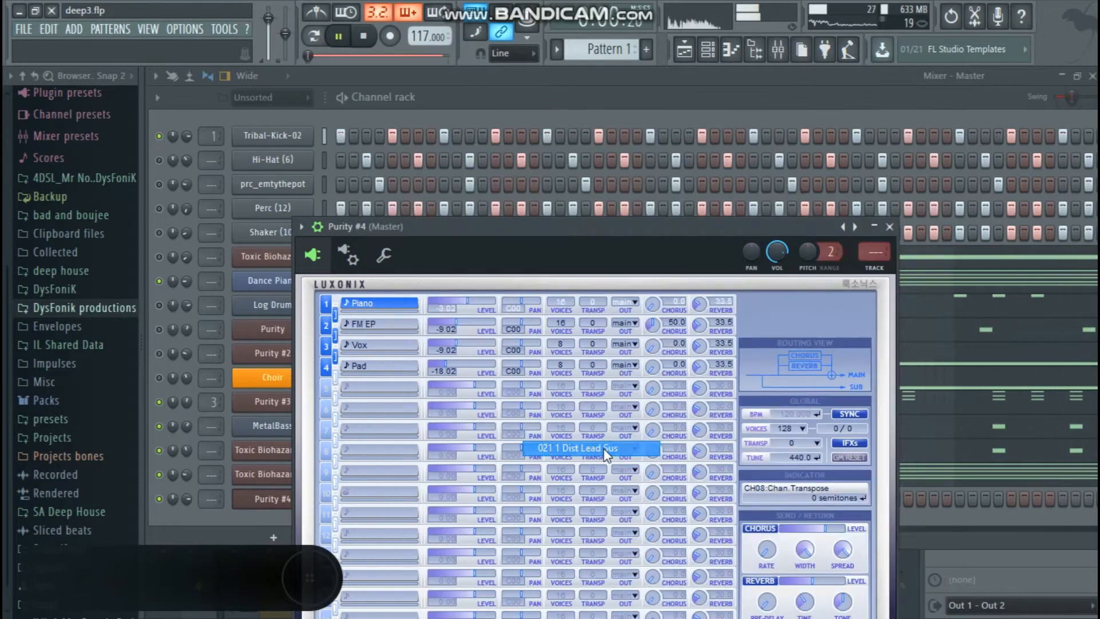
click(889, 228)
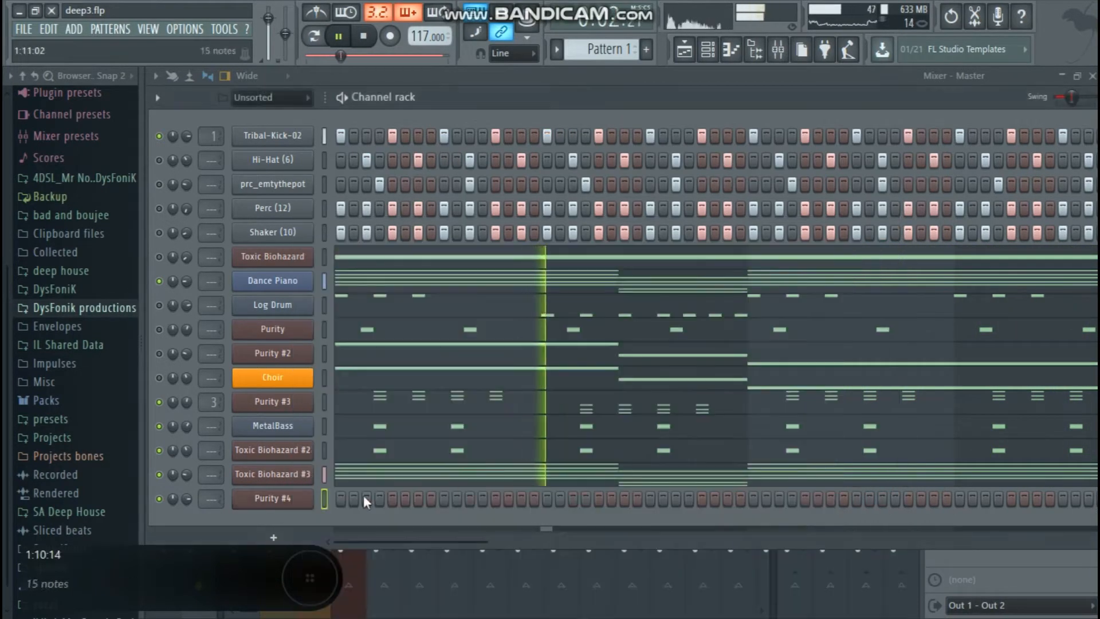
Step: Lower Purity #4's channel volume to about 53%
scroll(190, 497, down, 8)
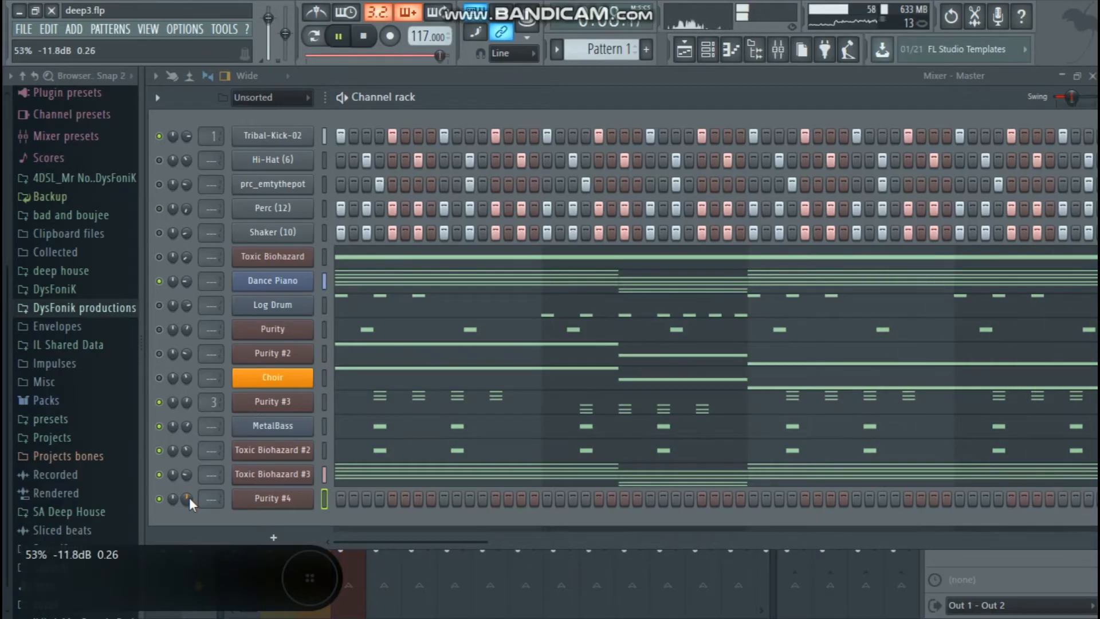
scroll(187, 503, up, 2)
scroll(188, 503, down, 1)
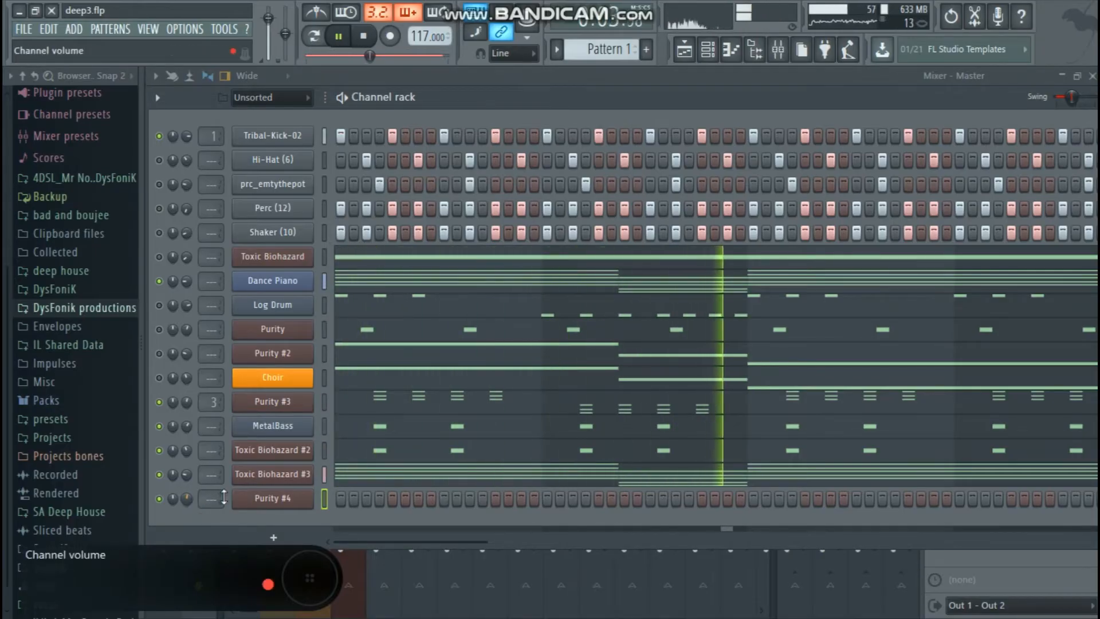
scroll(188, 499, down, 1)
scroll(188, 499, up, 1)
Step: Open Purity #4's piano roll and enlarge the note grid by shrinking the velocity lane
right_click(258, 499)
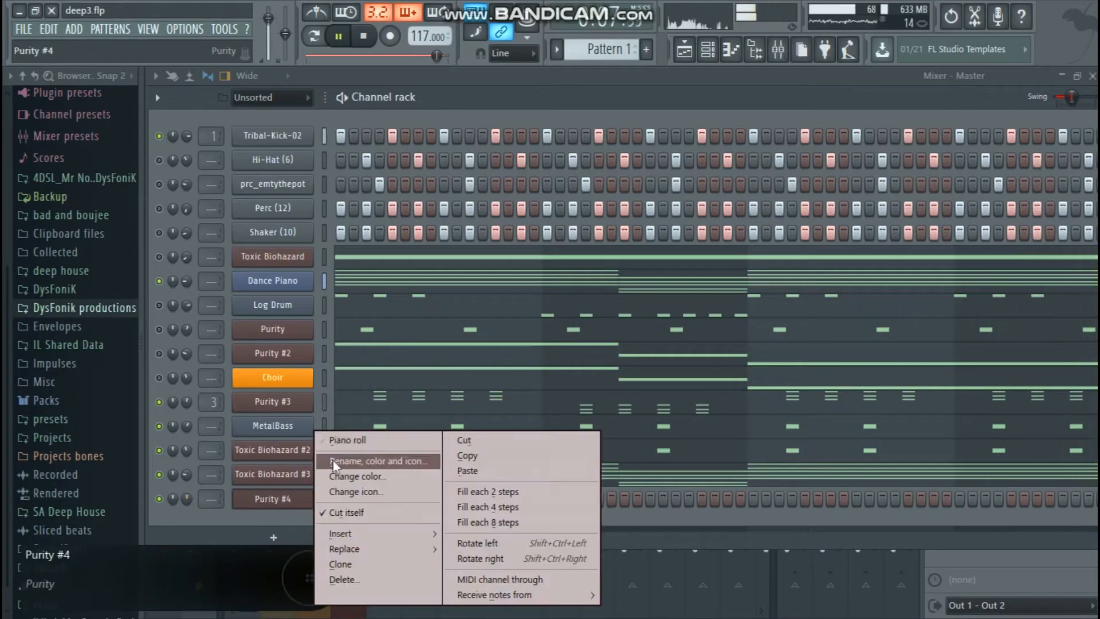
click(342, 441)
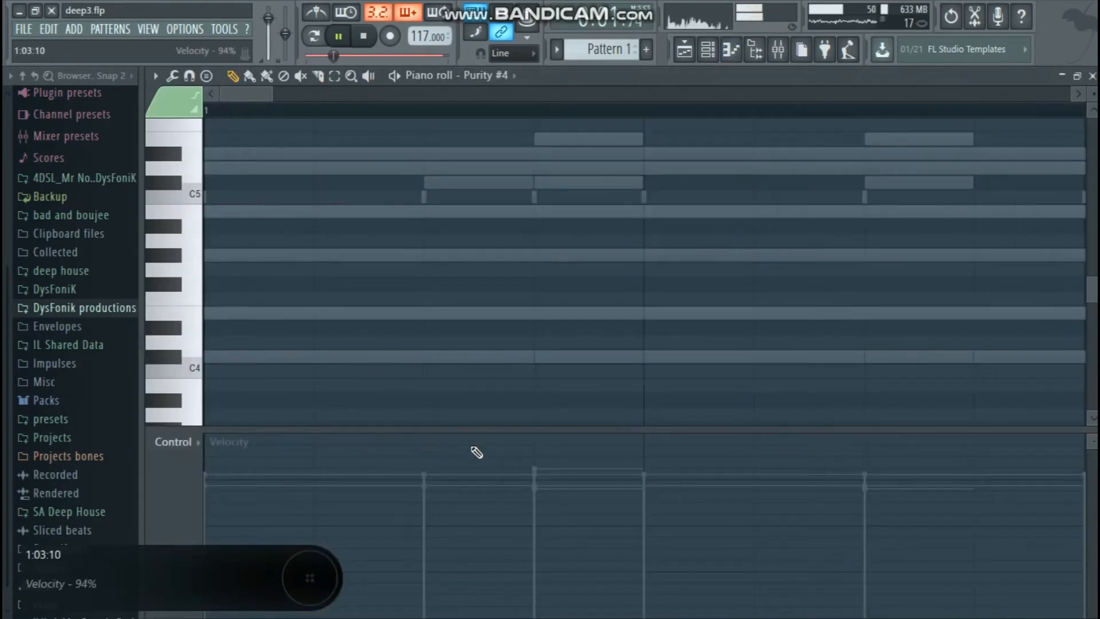
drag(472, 431, 466, 522)
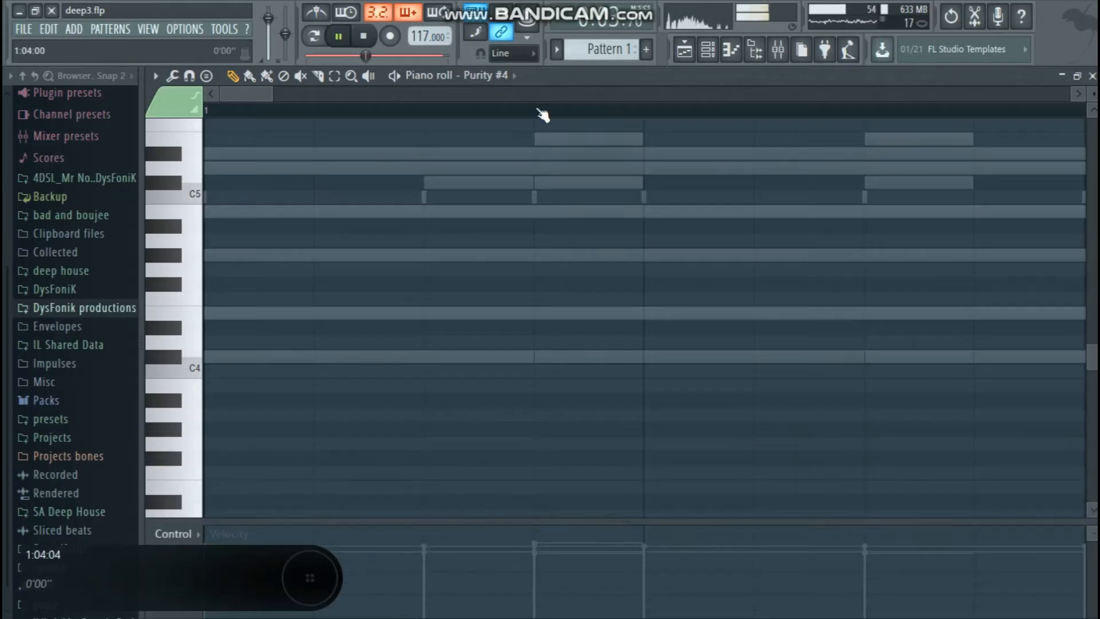
Step: Place a one-step D5 note at step 3 of bar 1 in Purity #4's piano roll
scroll(542, 114, down, 4)
scroll(455, 229, up, 4)
scroll(454, 229, down, 4)
drag(407, 96, 344, 95)
scroll(401, 183, up, 3)
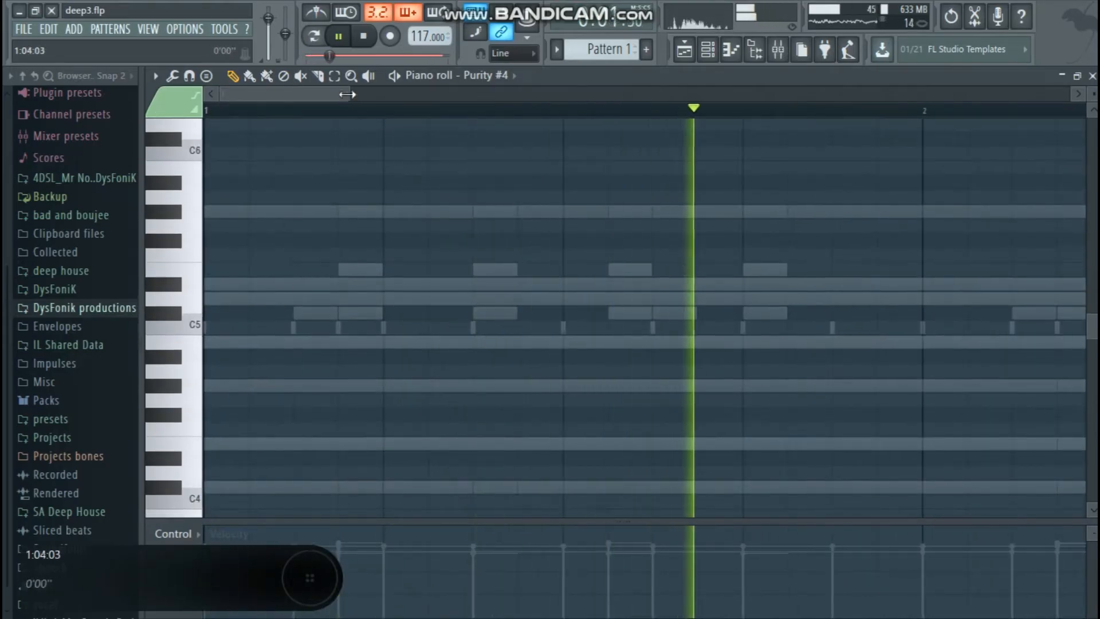
drag(348, 95, 447, 95)
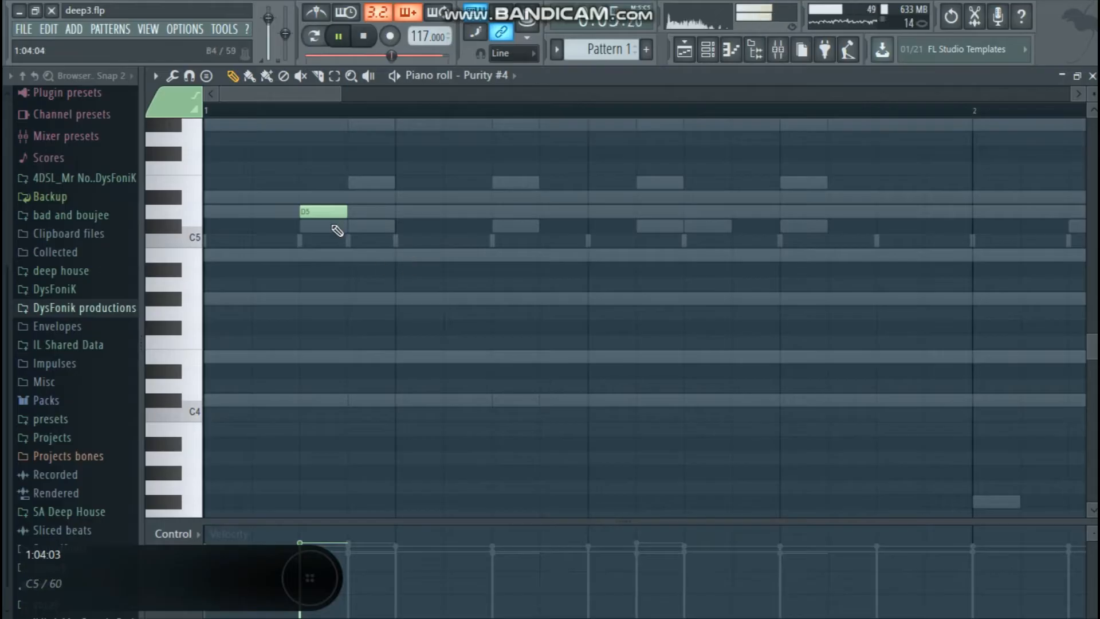
drag(340, 93, 466, 93)
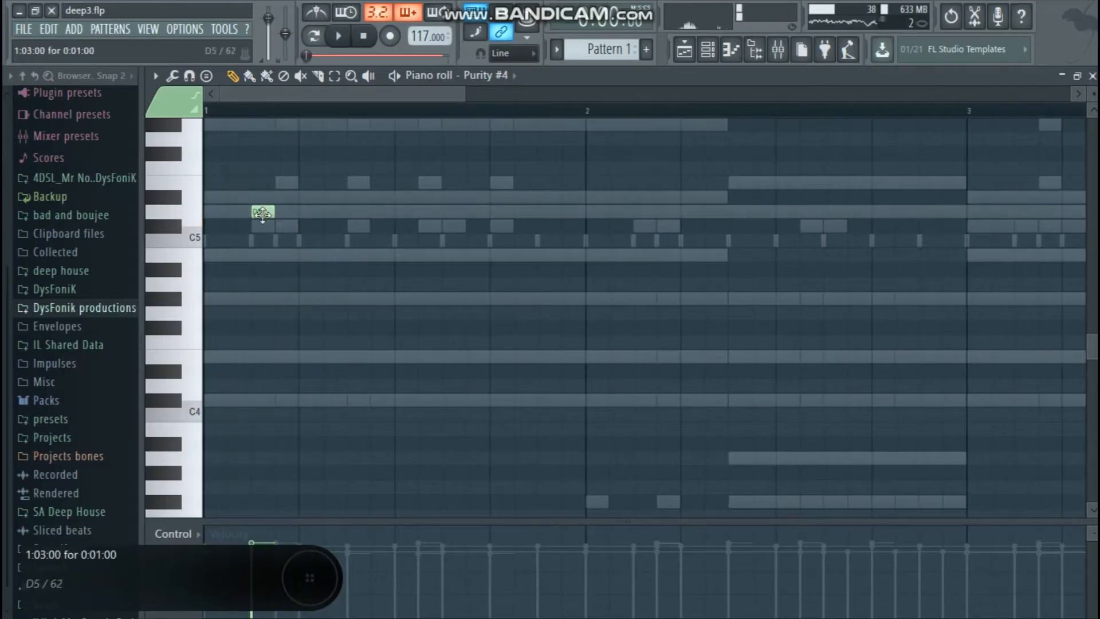
Step: Audition pitches for the first note, settle it on E5 at step 4 of bar 1, and add C#5 at step 6
key(space)
scroll(271, 236, up, 2)
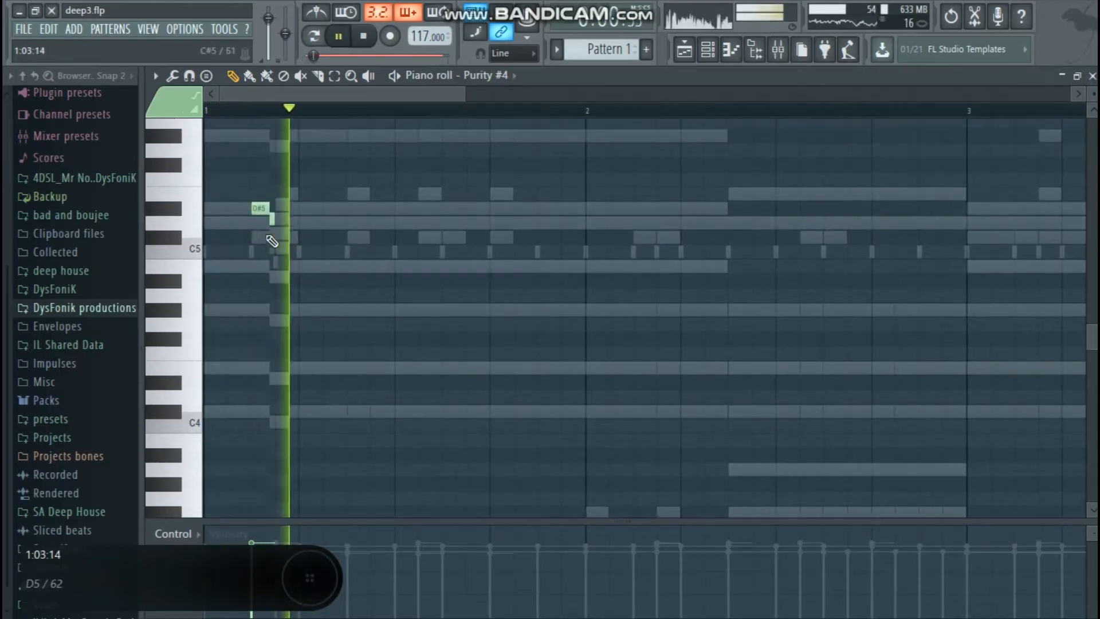
drag(264, 282, 264, 268)
key(space)
key(space)
key(space)
key(space)
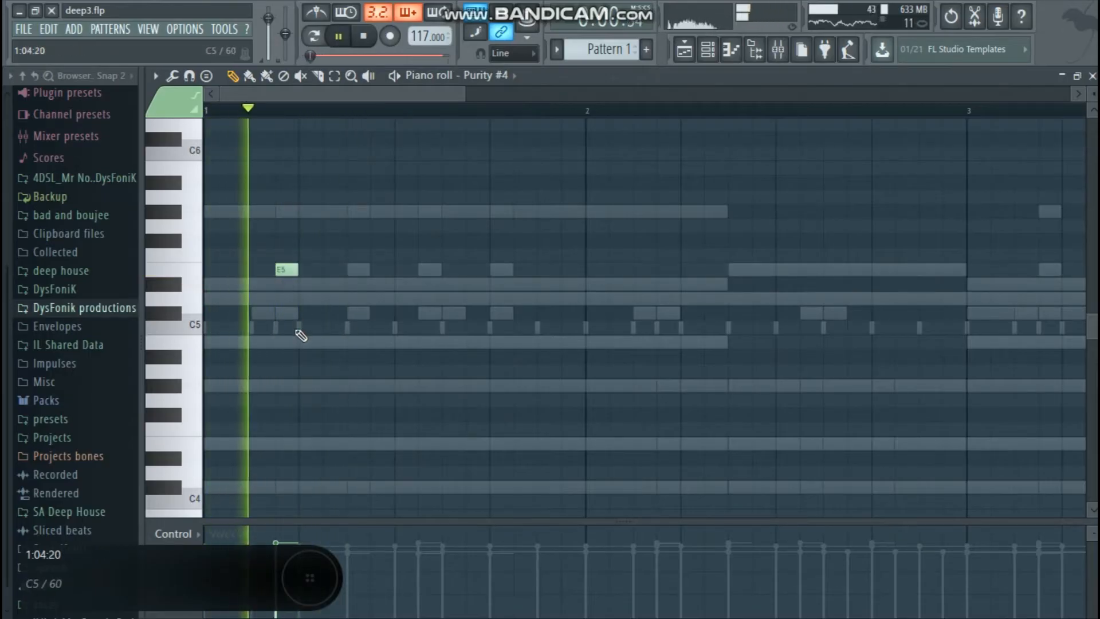
key(space)
click(276, 270)
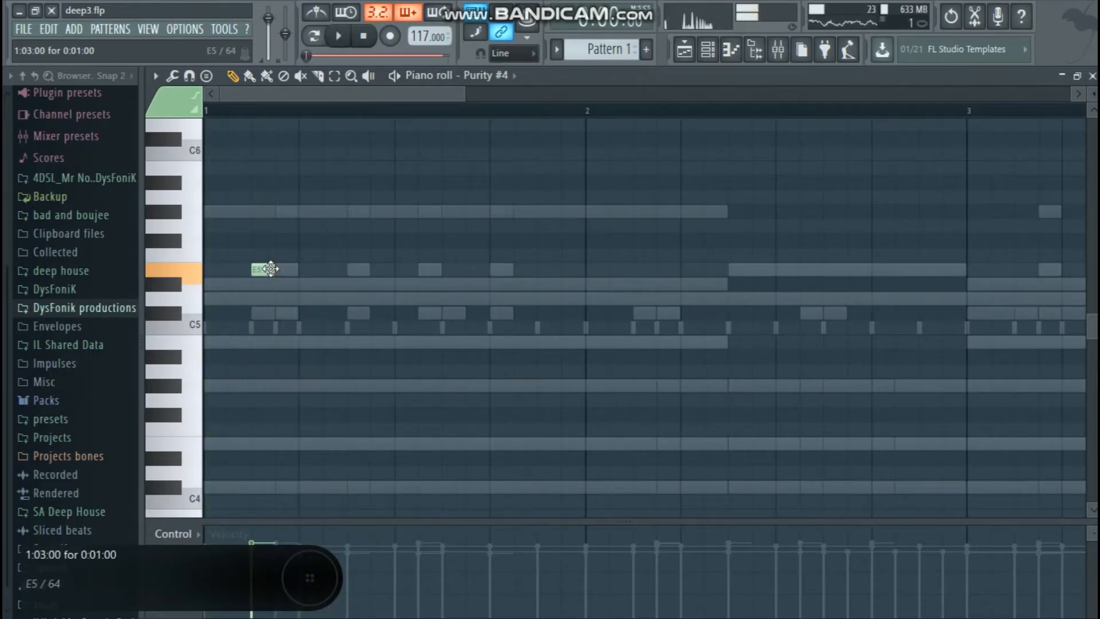
key(space)
key(space)
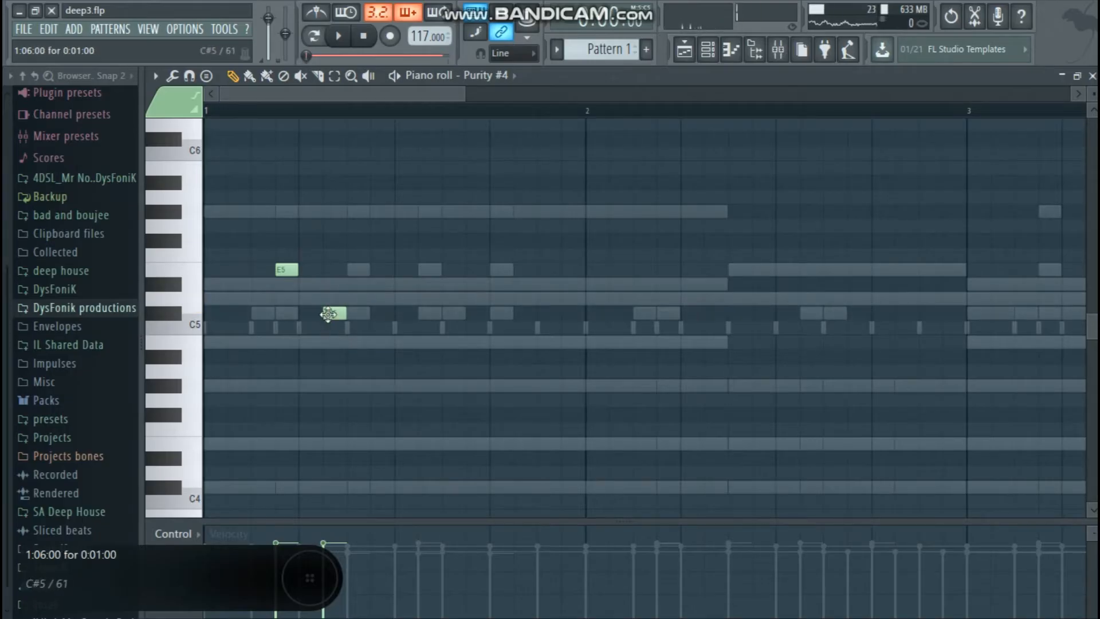
Step: Continue the bar 1 melody with C#5 at step 8, E5 at step 10 and G#5 at step 13, checking it with playback
key(space)
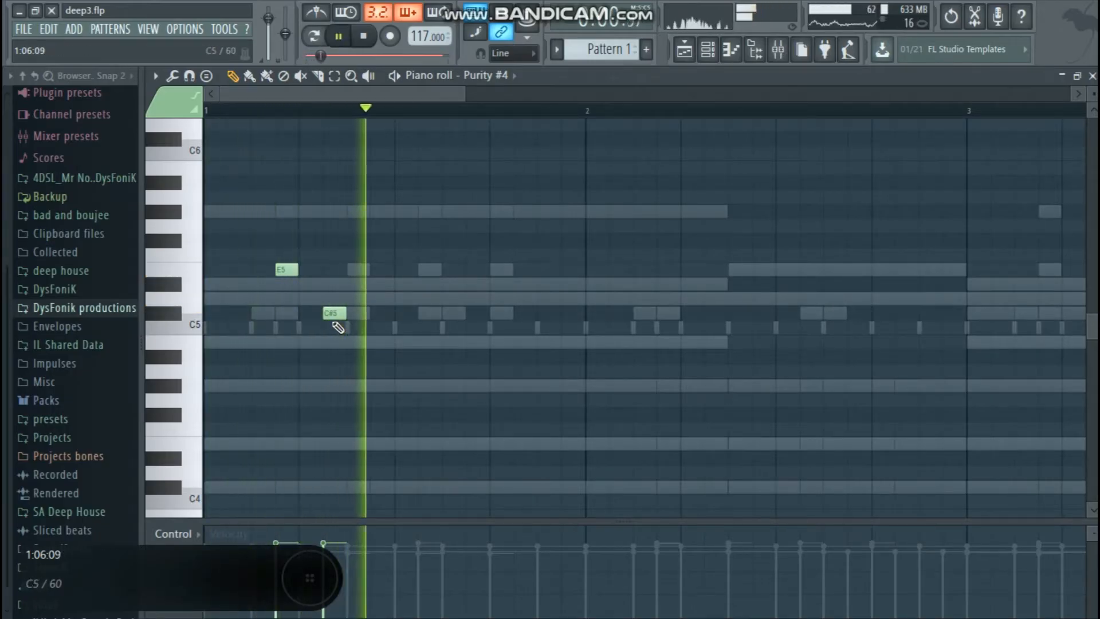
key(space)
key(space)
key(space)
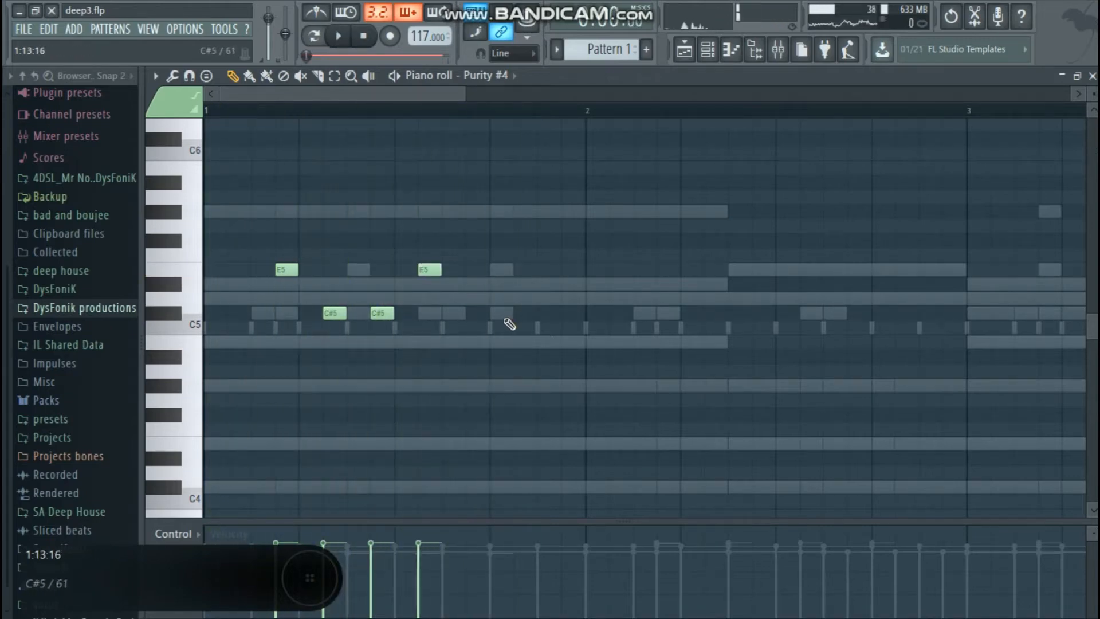
key(space)
key(space)
click(501, 212)
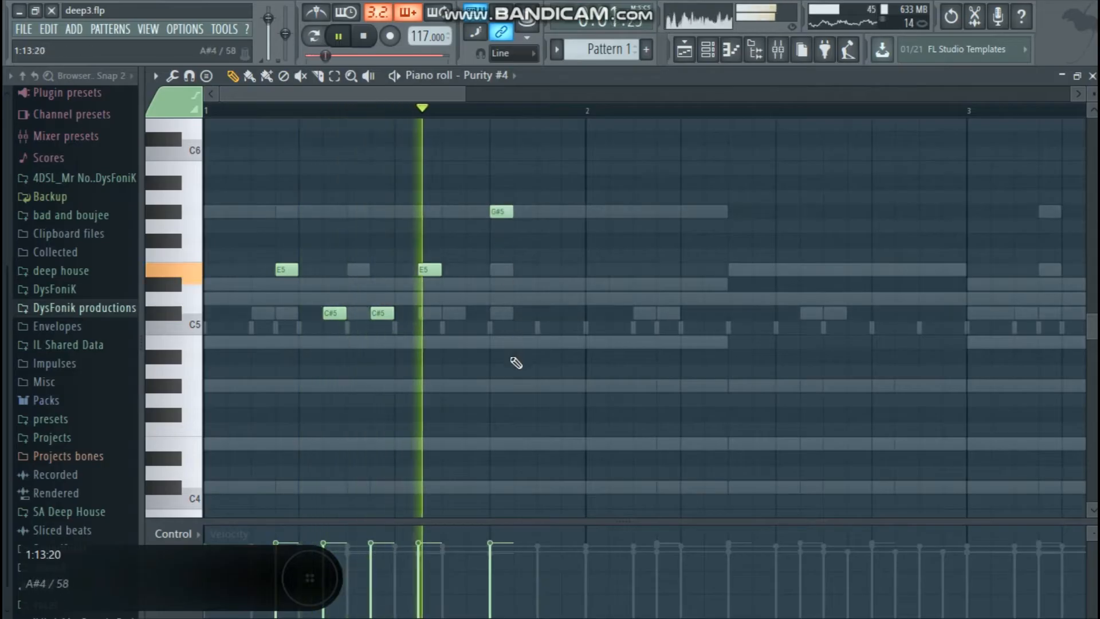
Step: Stop playback, select bar 1 of the Purity #4 melody and duplicate it into bars 2, 3 and 4
scroll(486, 118, down, 3)
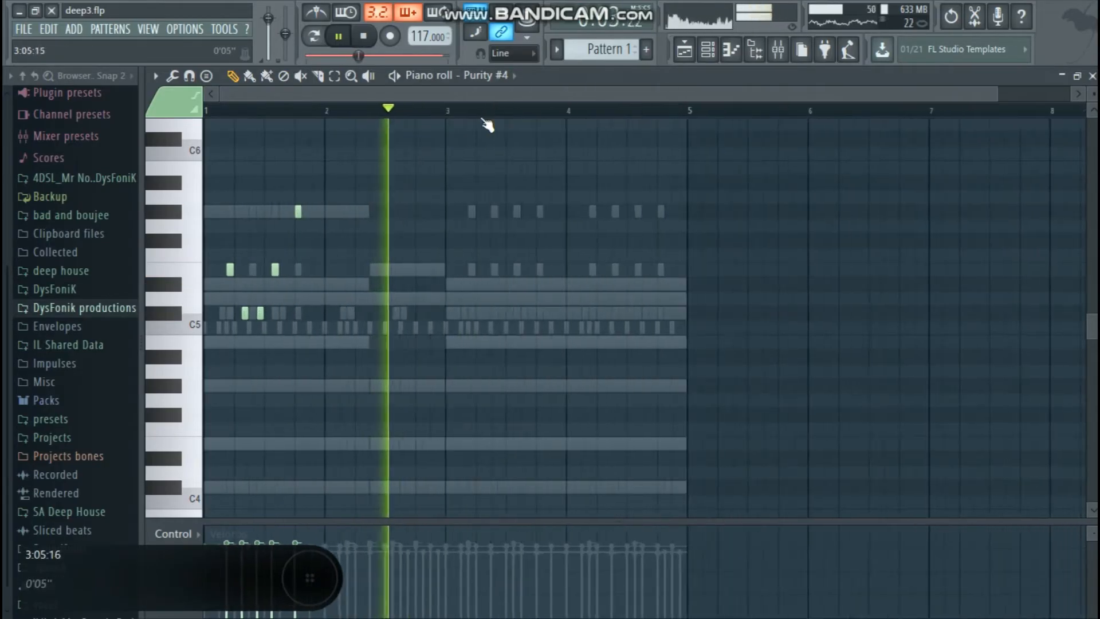
scroll(518, 129, up, 3)
key(space)
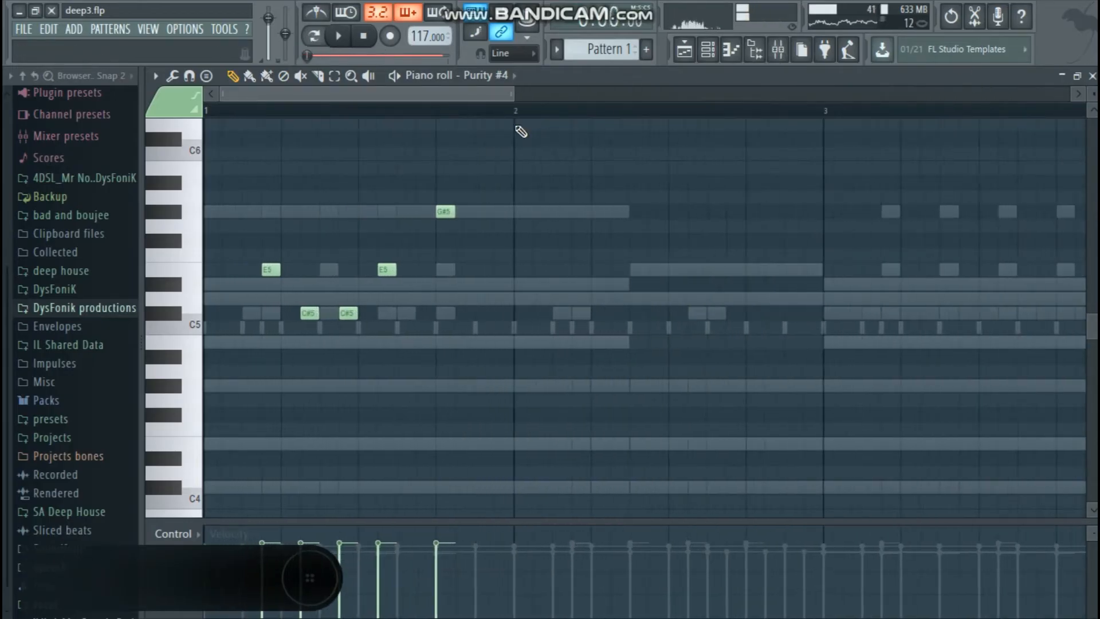
drag(522, 117, 68, 167)
scroll(355, 114, down, 2)
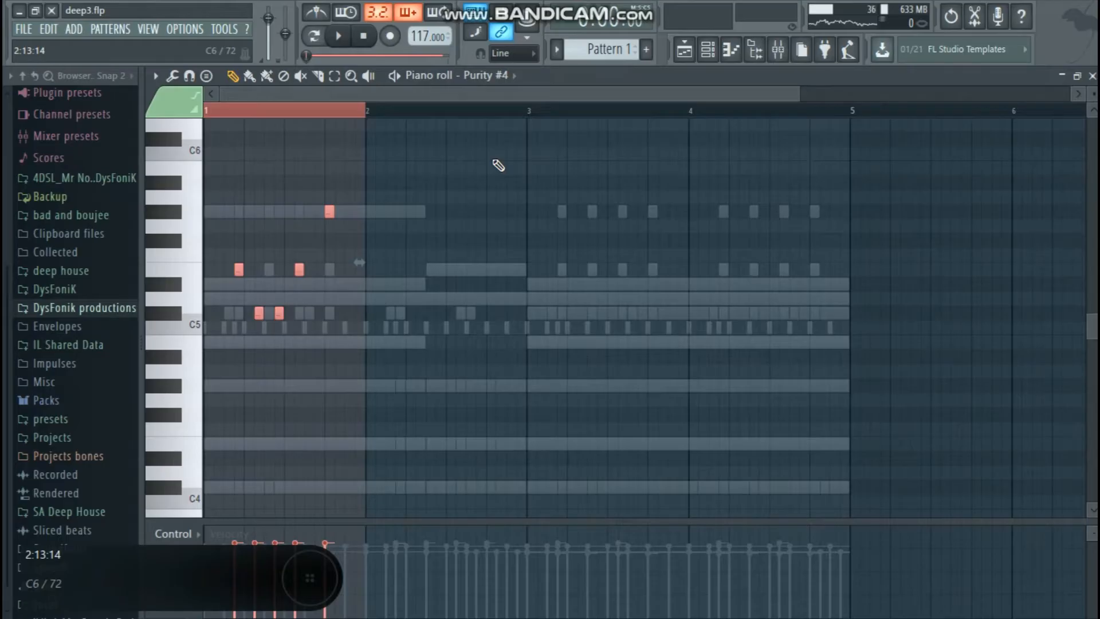
key(ctrl+b)
key(ctrl+b)
key(ctrl+b)
ctrl+click(490, 113)
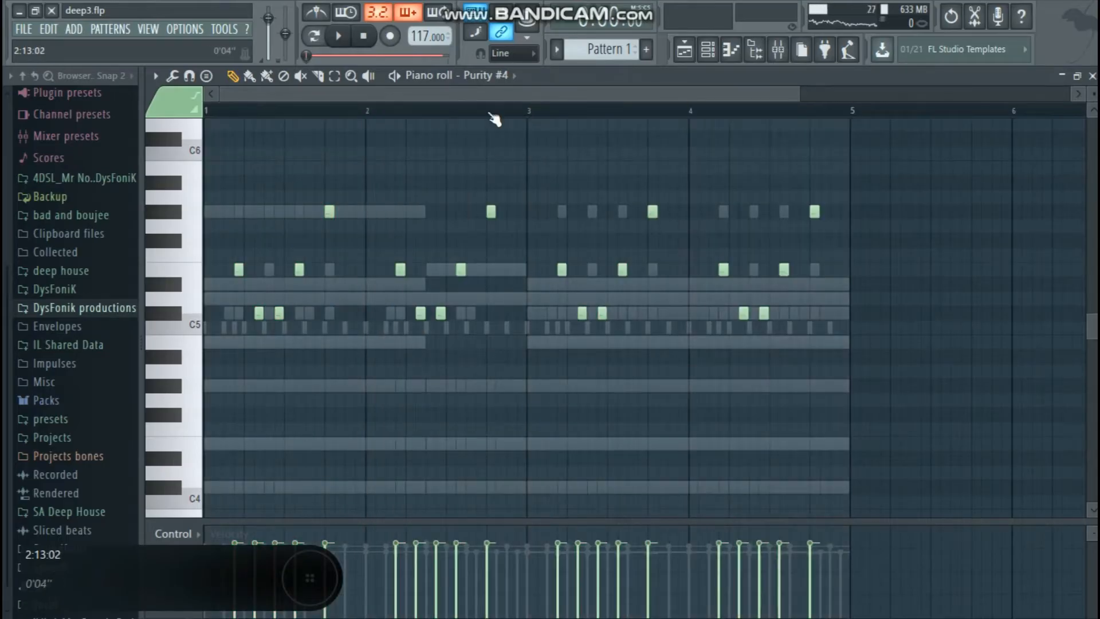
drag(348, 117, 194, 143)
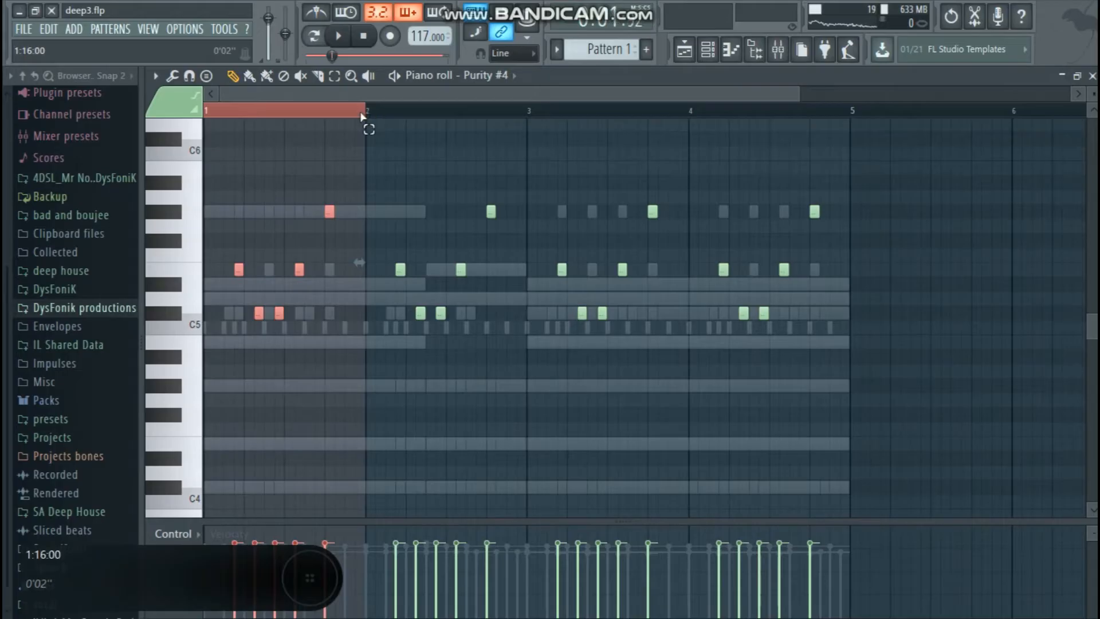
ctrl+click(361, 115)
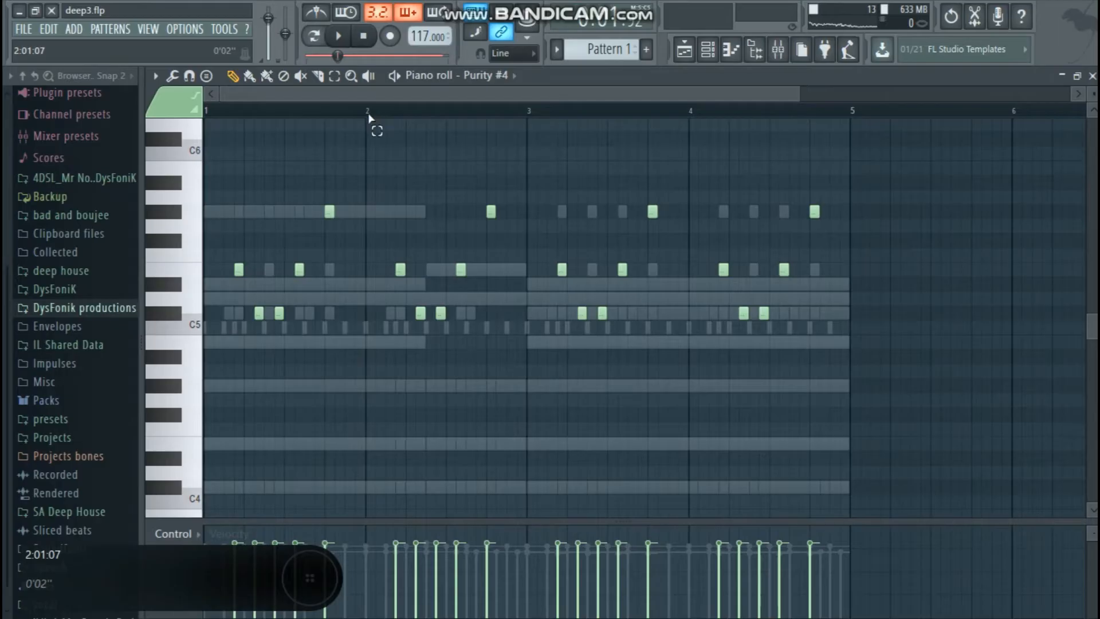
drag(356, 118, 160, 117)
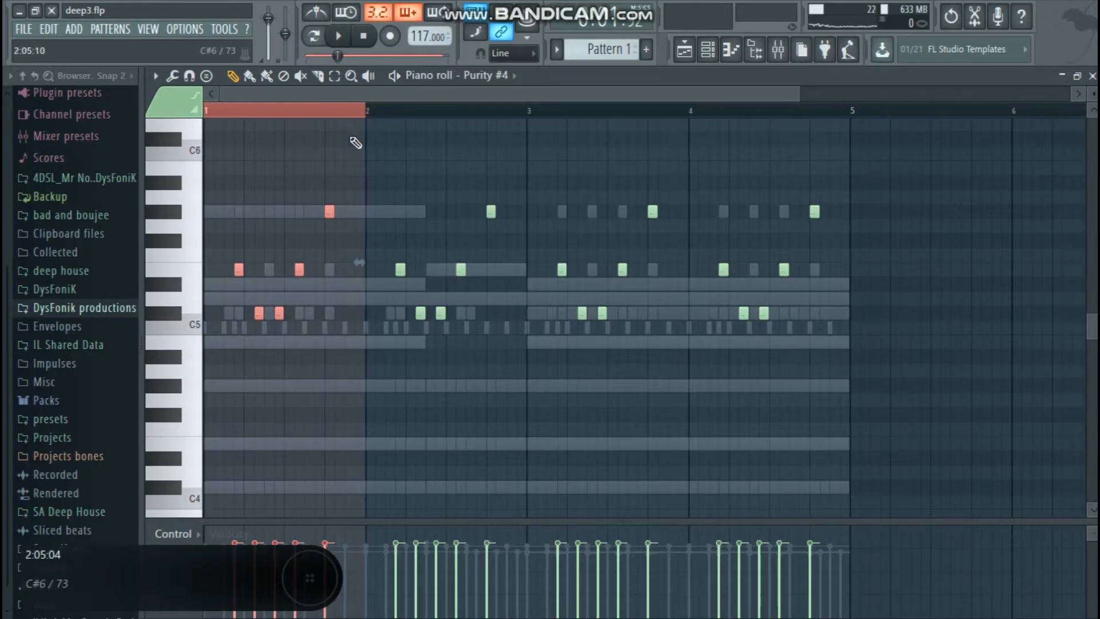
ctrl+click(282, 112)
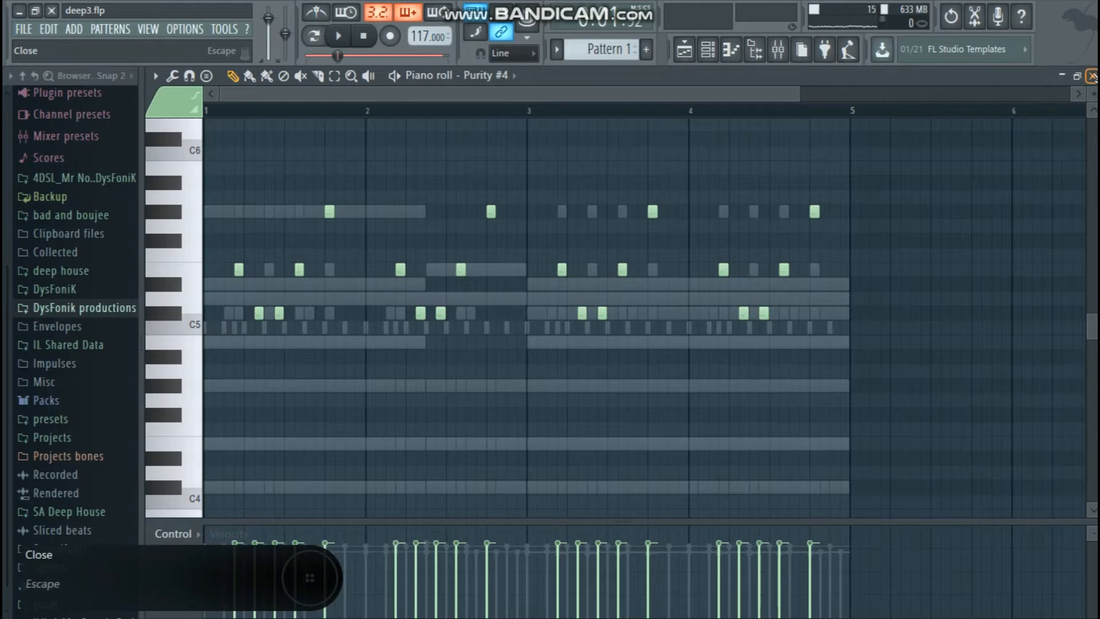
Step: Close Purity #4's piano roll and adjust its channel volume, checking the level with playback
click(1091, 76)
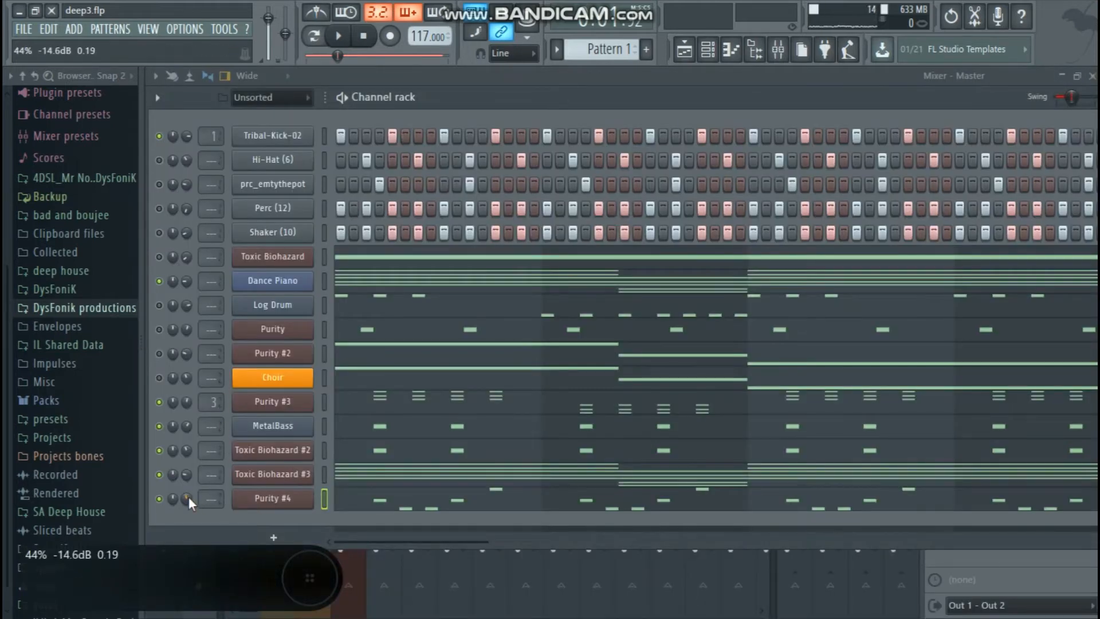
scroll(188, 497, up, 2)
key(space)
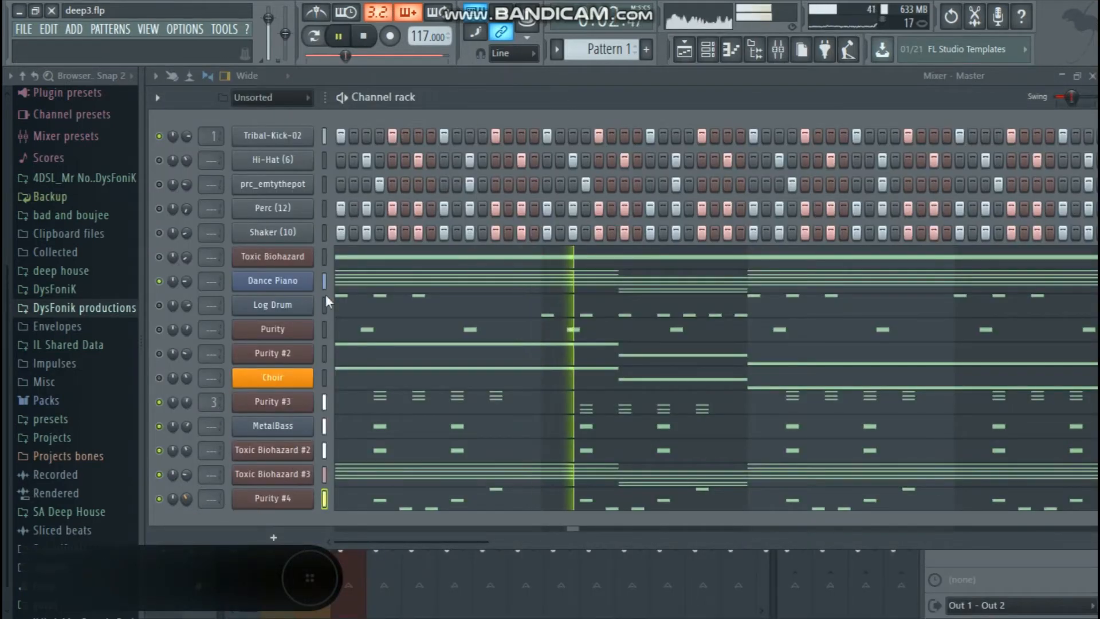
click(366, 37)
key(space)
scroll(187, 497, down, 5)
scroll(192, 501, down, 2)
Step: Unmute the Choir, Purity #2, Purity and other muted channels, audition the full pattern with the playlist open, and stop playback
click(160, 379)
click(160, 354)
click(160, 330)
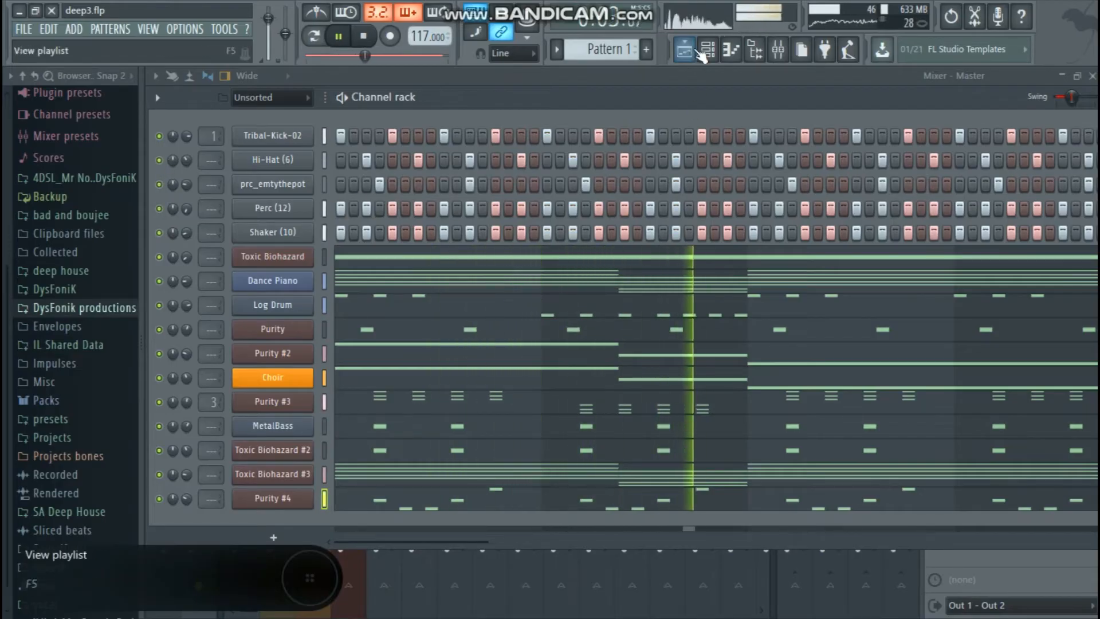
click(700, 51)
click(222, 246)
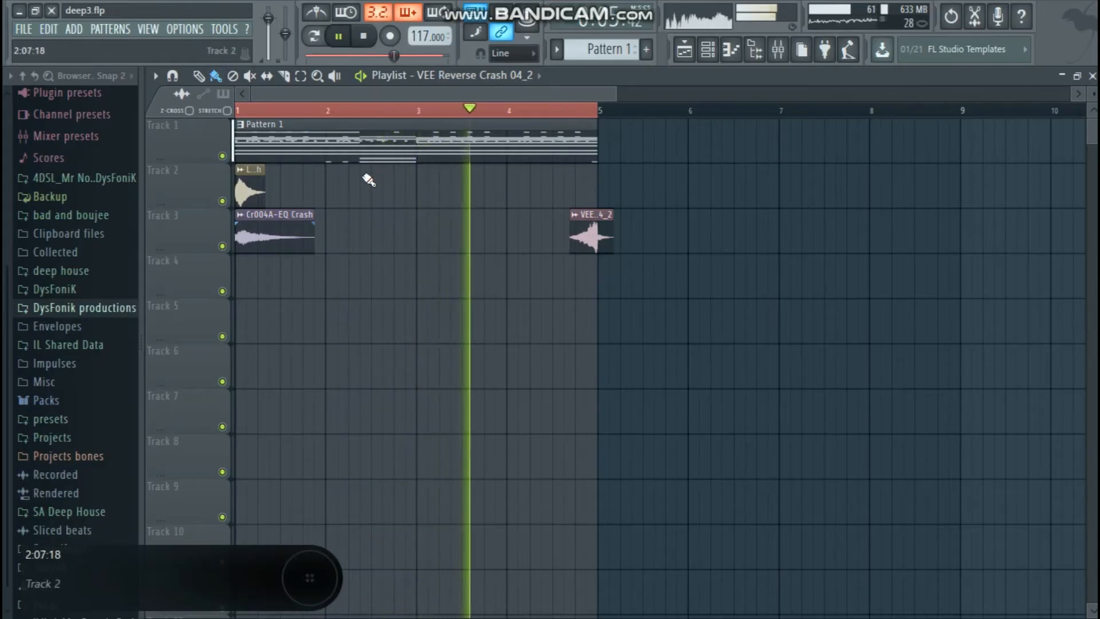
key(space)
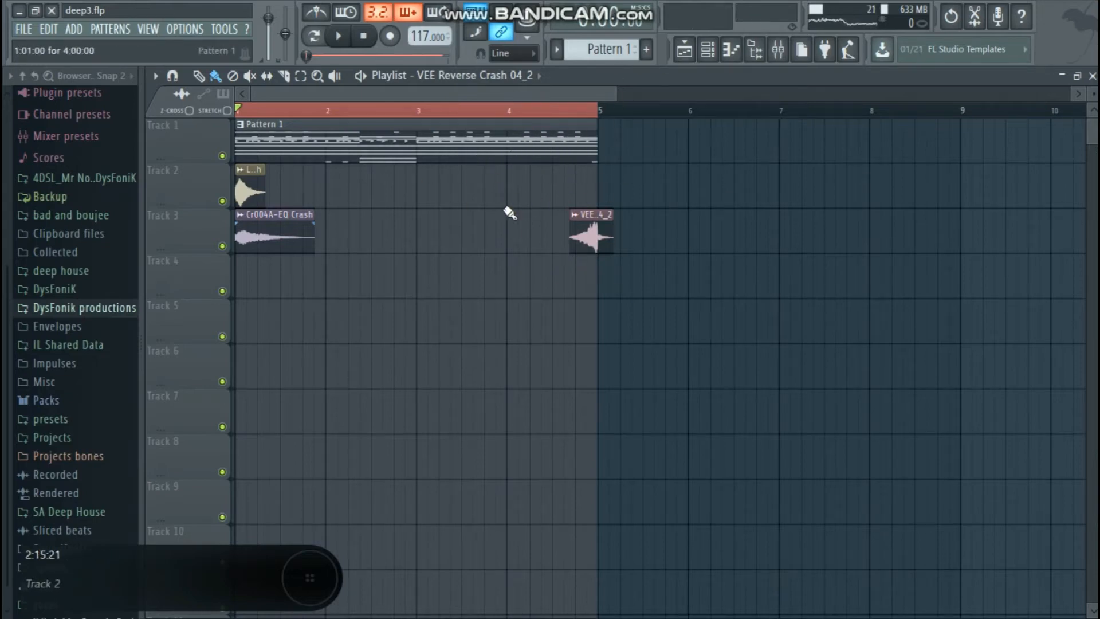
Step: Look over the playlist arrangement and the mixer's Master, insert and send tracks
scroll(723, 114, down, 5)
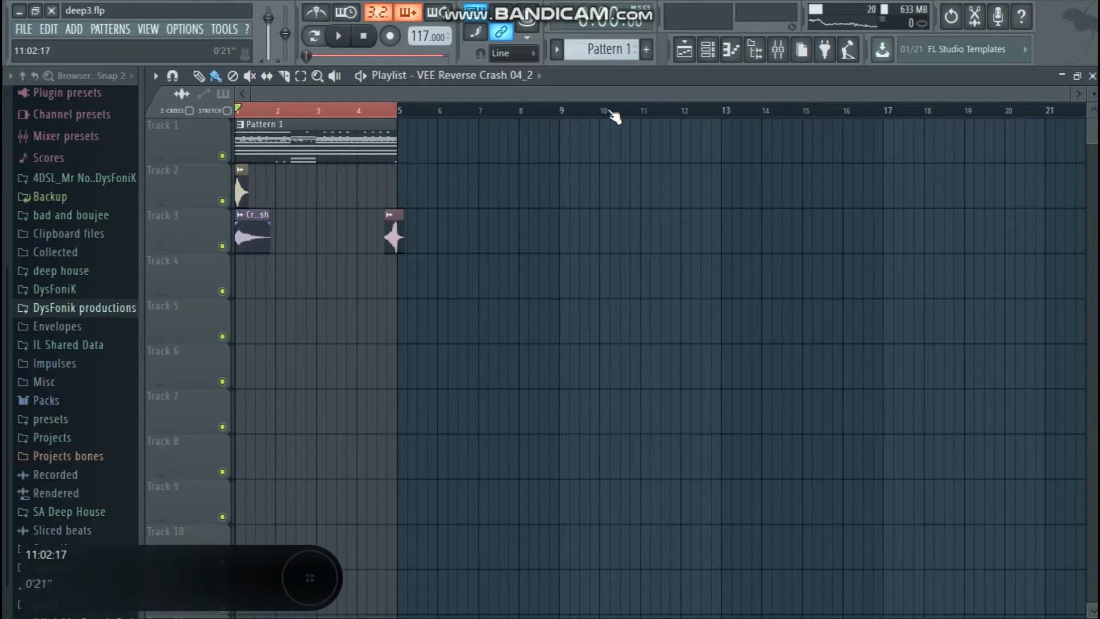
click(778, 49)
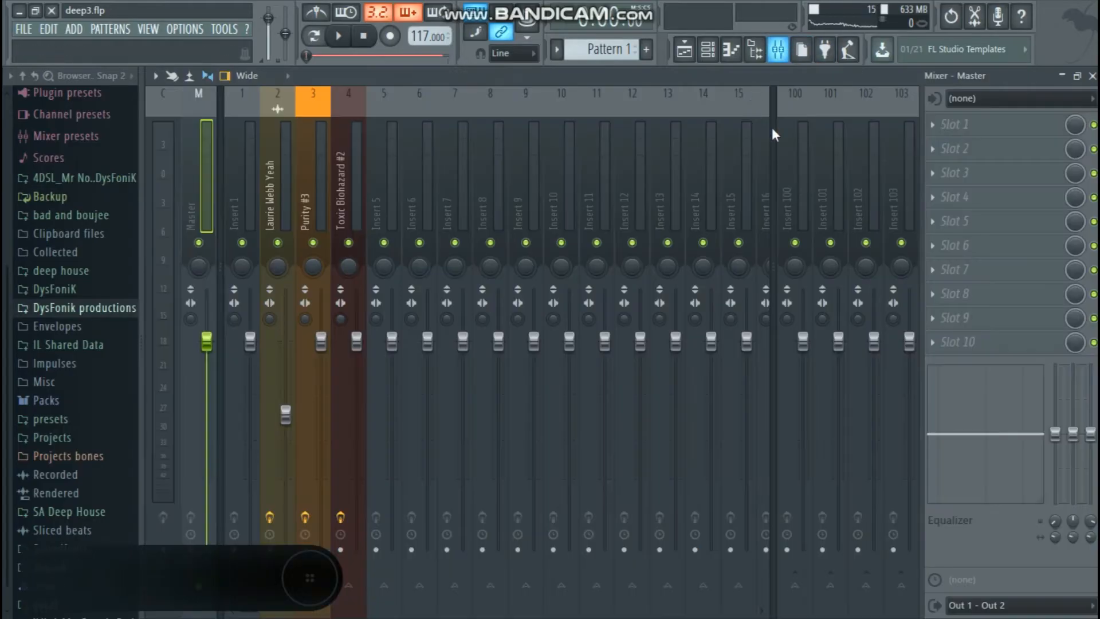
click(708, 49)
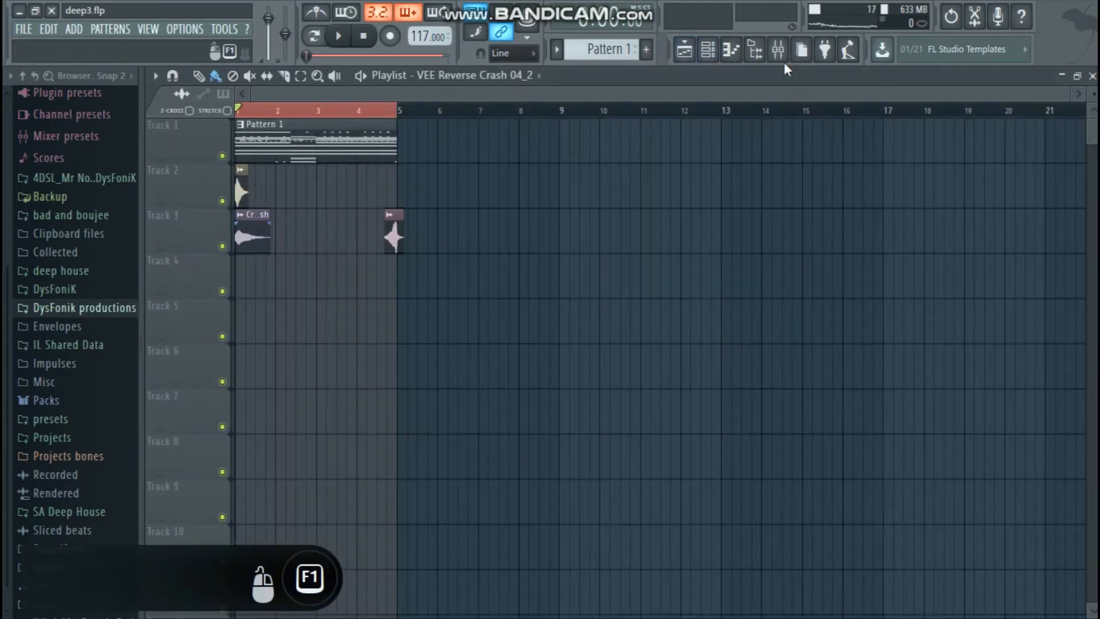
click(782, 57)
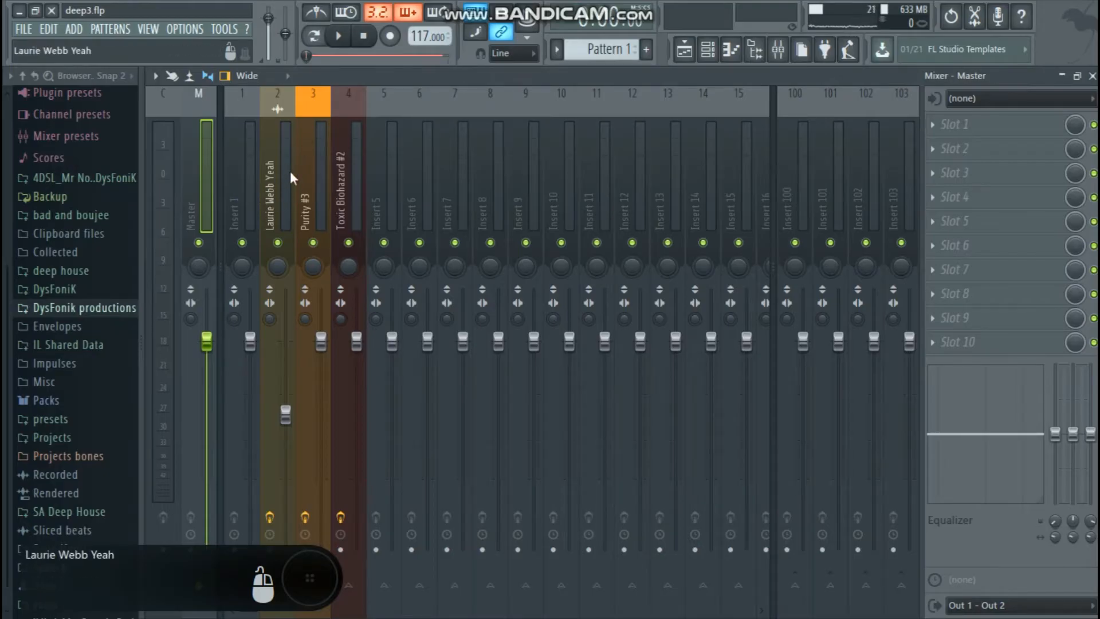
click(257, 174)
click(371, 167)
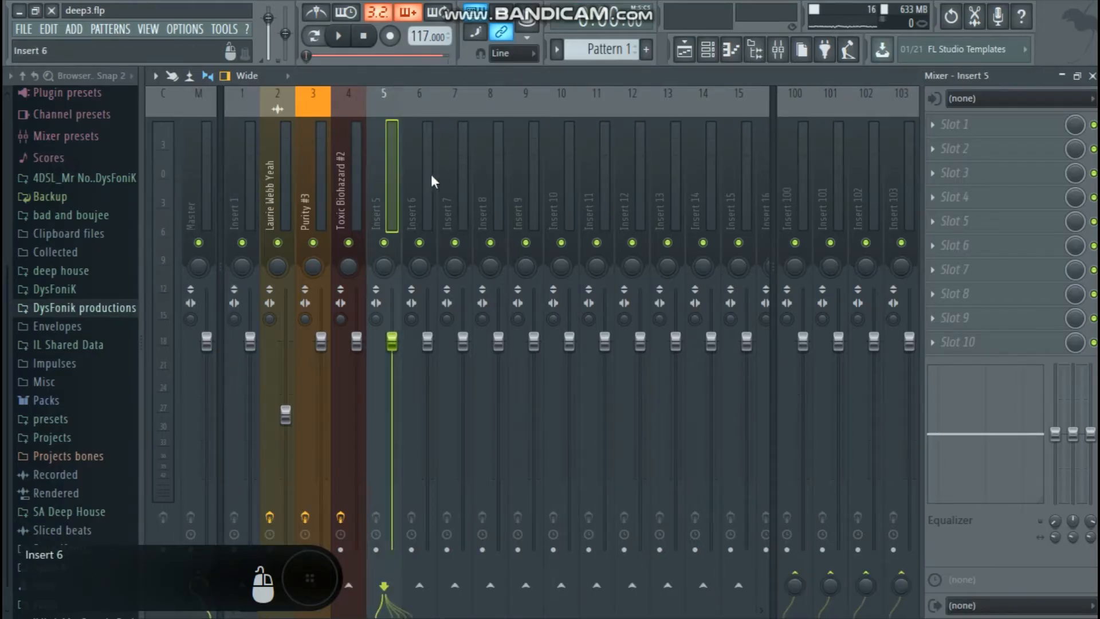
click(764, 169)
drag(764, 170, 208, 180)
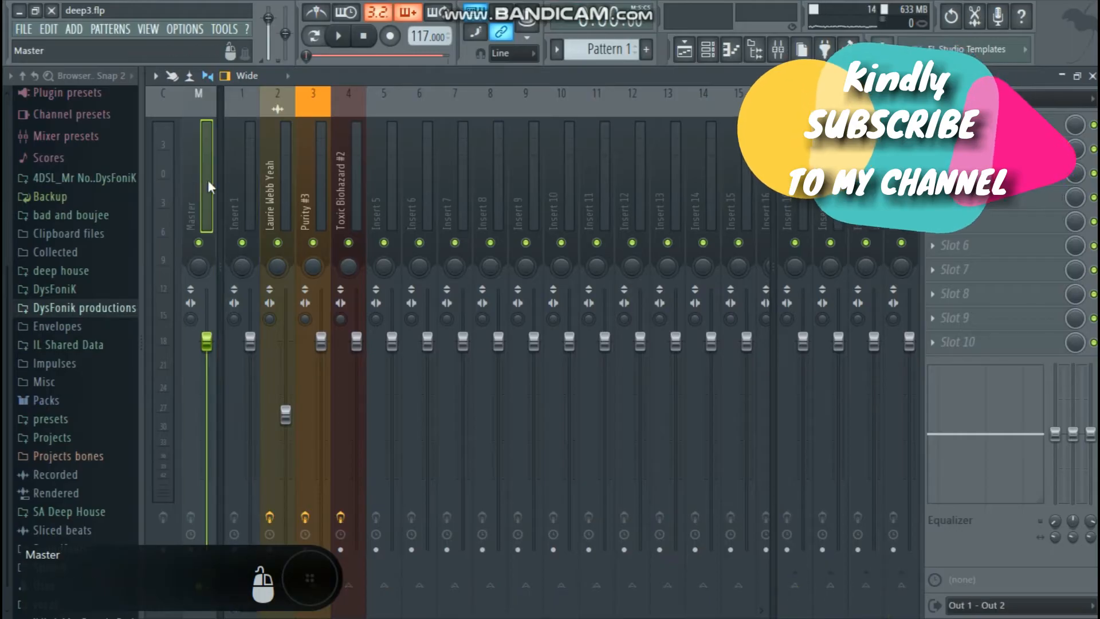
click(246, 175)
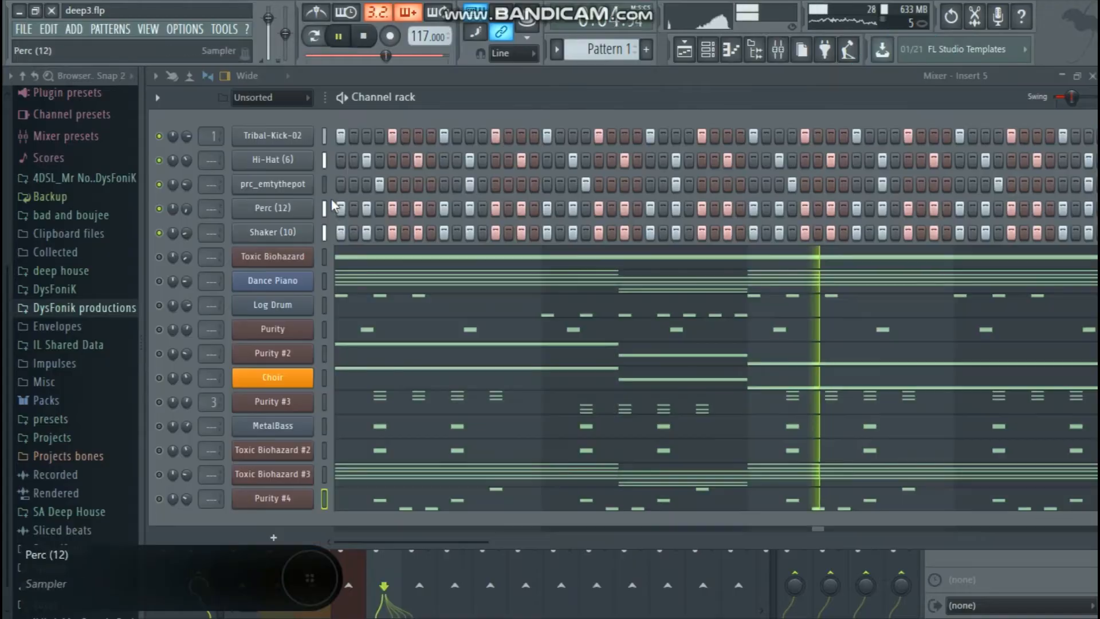
Step: Name mixer insert 1 with the Kick preset and lower its fader slightly
click(778, 49)
click(238, 172)
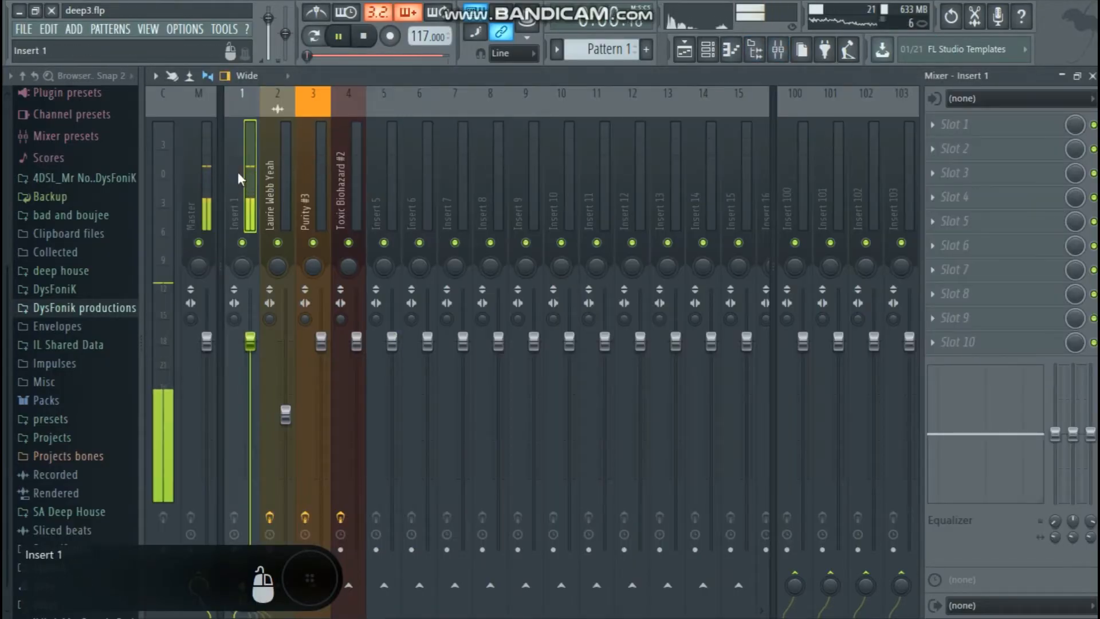
right_click(232, 203)
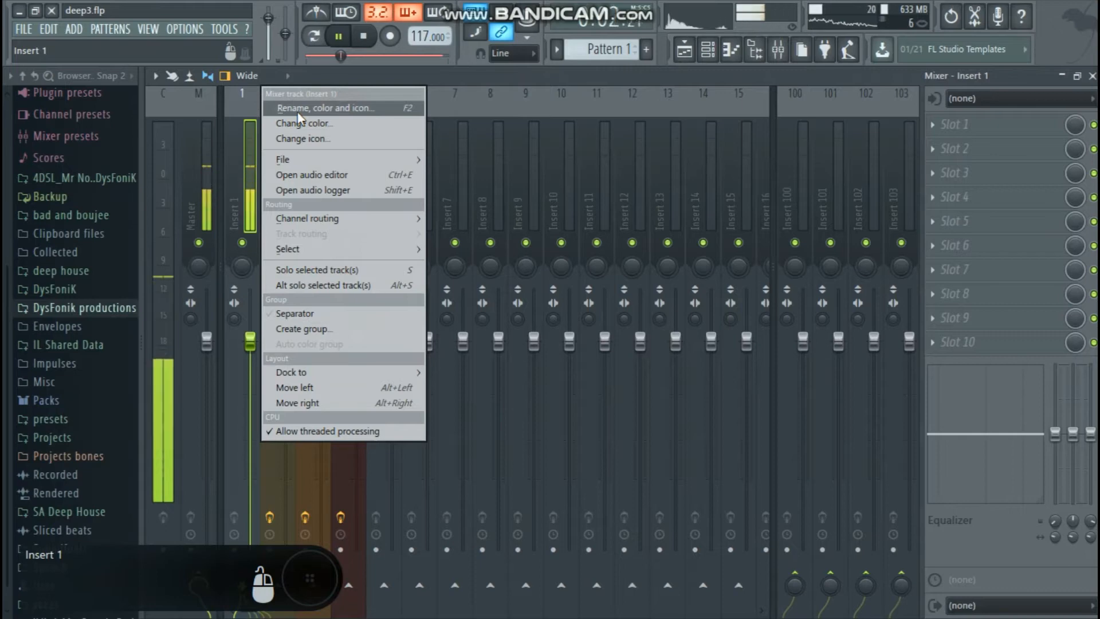
click(298, 112)
click(133, 114)
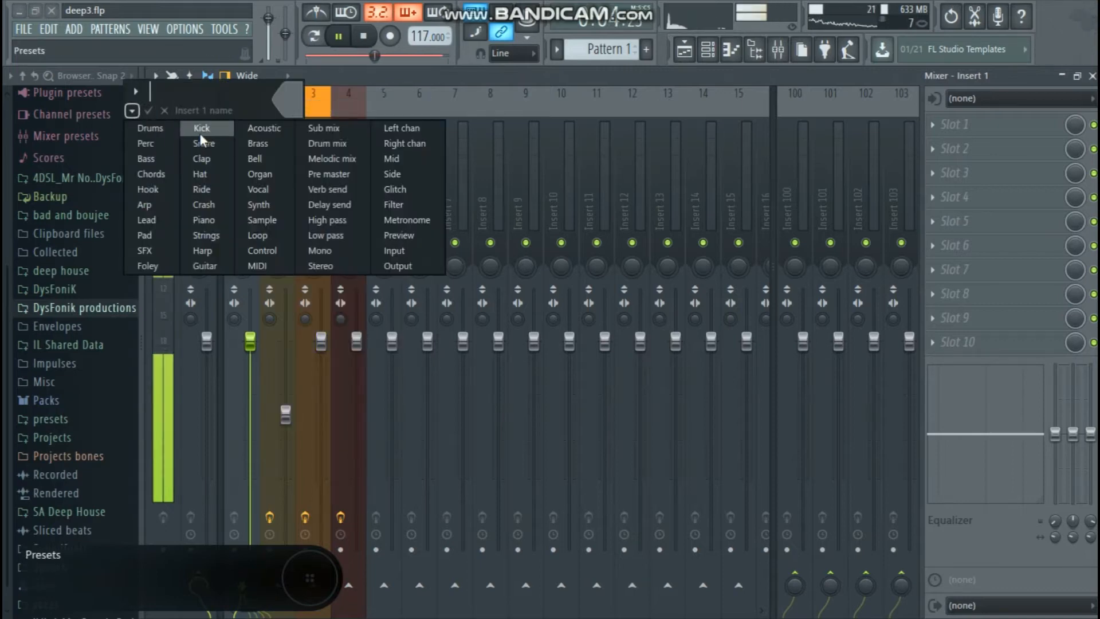
click(199, 131)
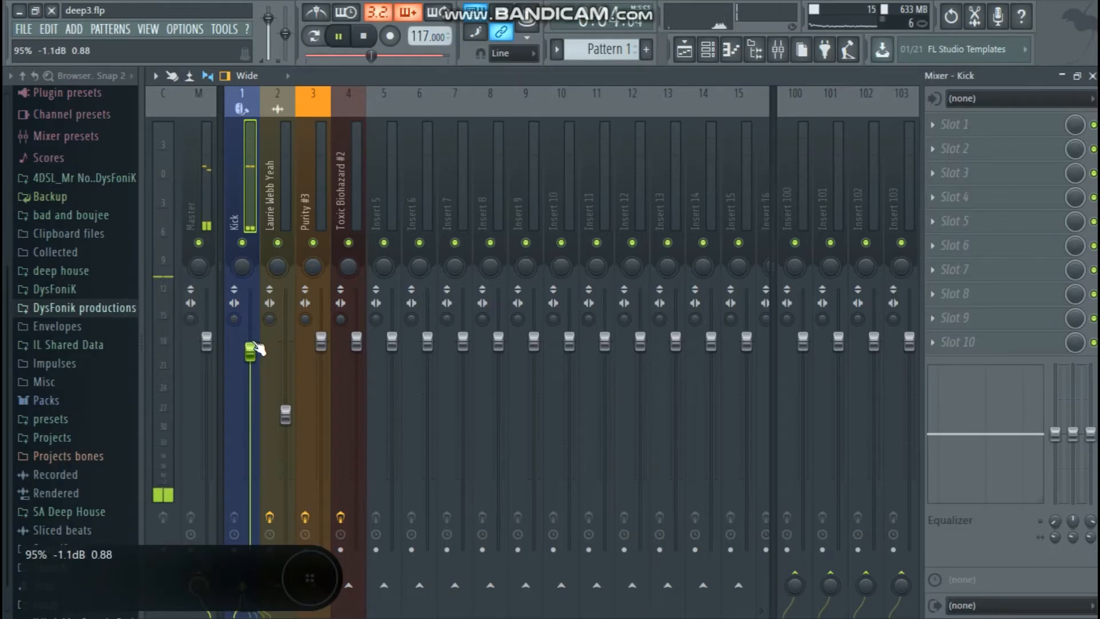
scroll(252, 339, down, 2)
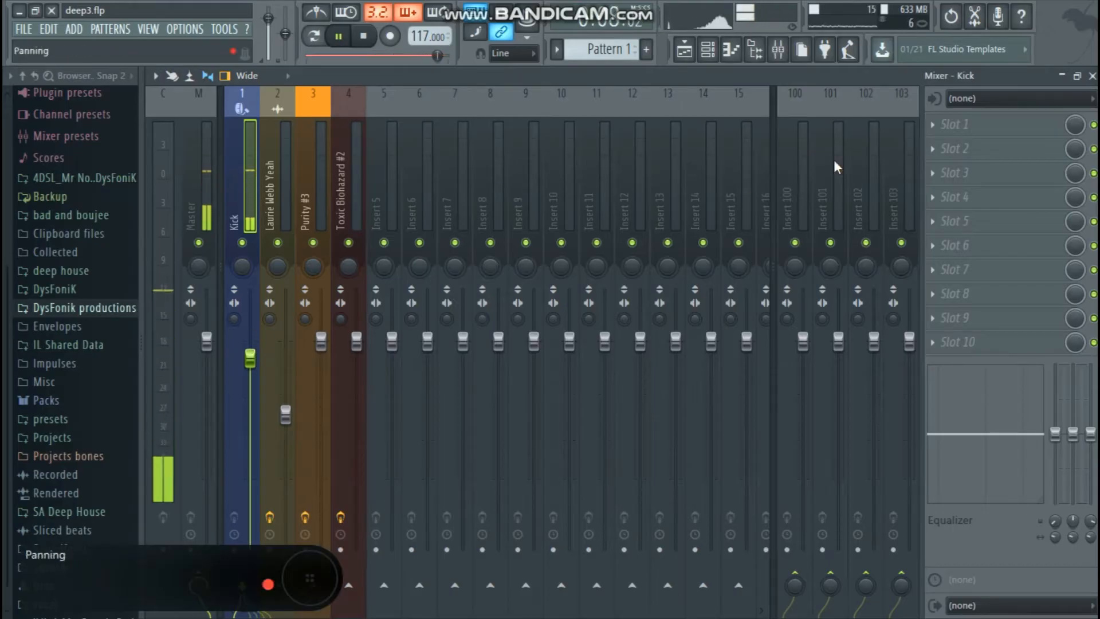
Step: Add Fruity Parametric EQ 2 to the Kick track's first slot, rolling off the lows with band 1 and the highs with band 7
click(989, 127)
click(908, 535)
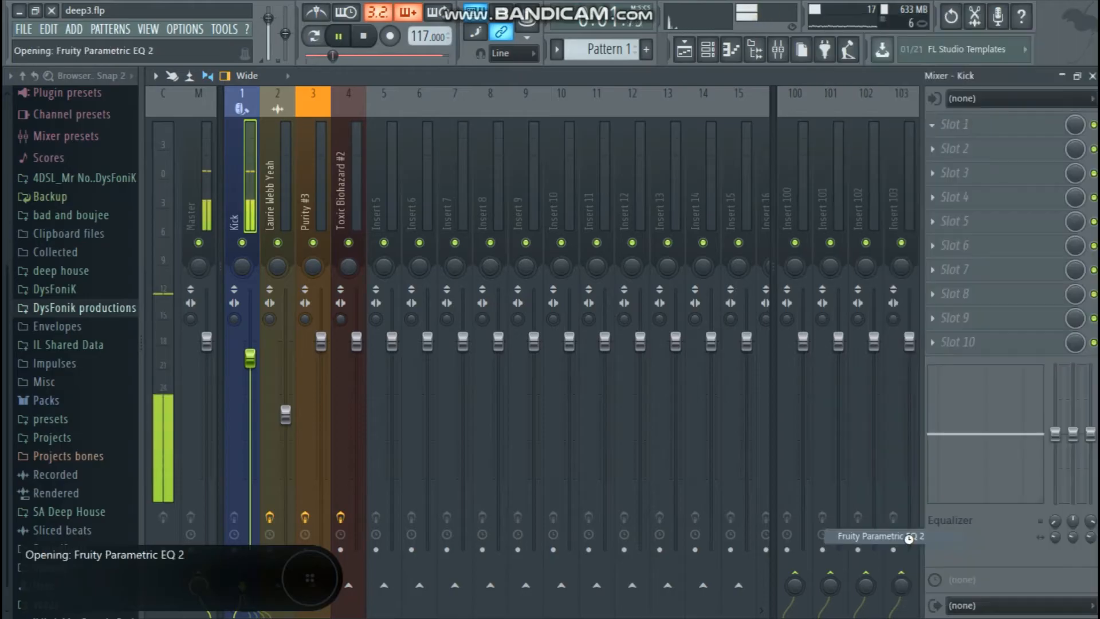
right_click(314, 367)
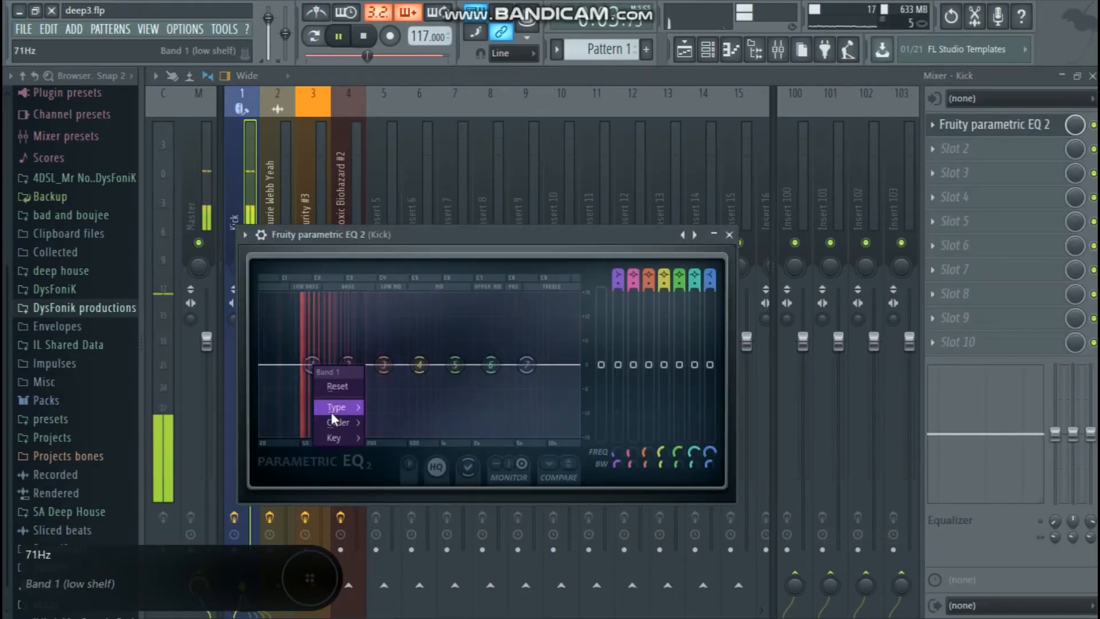
mouse_move(338, 423)
click(384, 434)
drag(314, 367, 272, 392)
drag(527, 365, 487, 424)
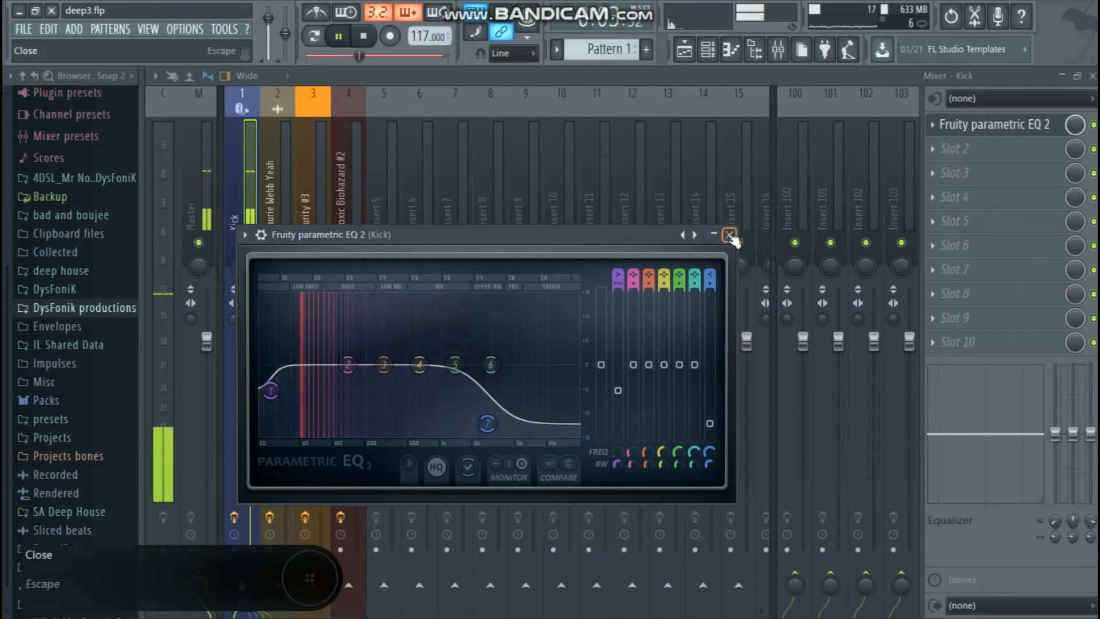
click(728, 235)
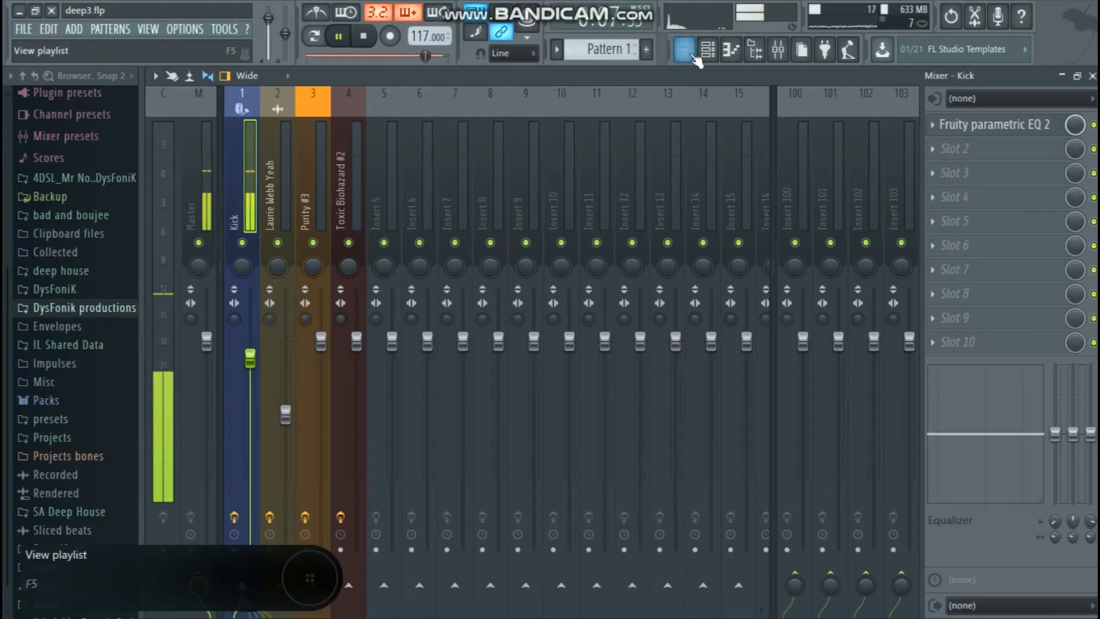
Step: Route the Hi-Hat (6) channel to mixer track 5, naming the track after the channel
click(713, 56)
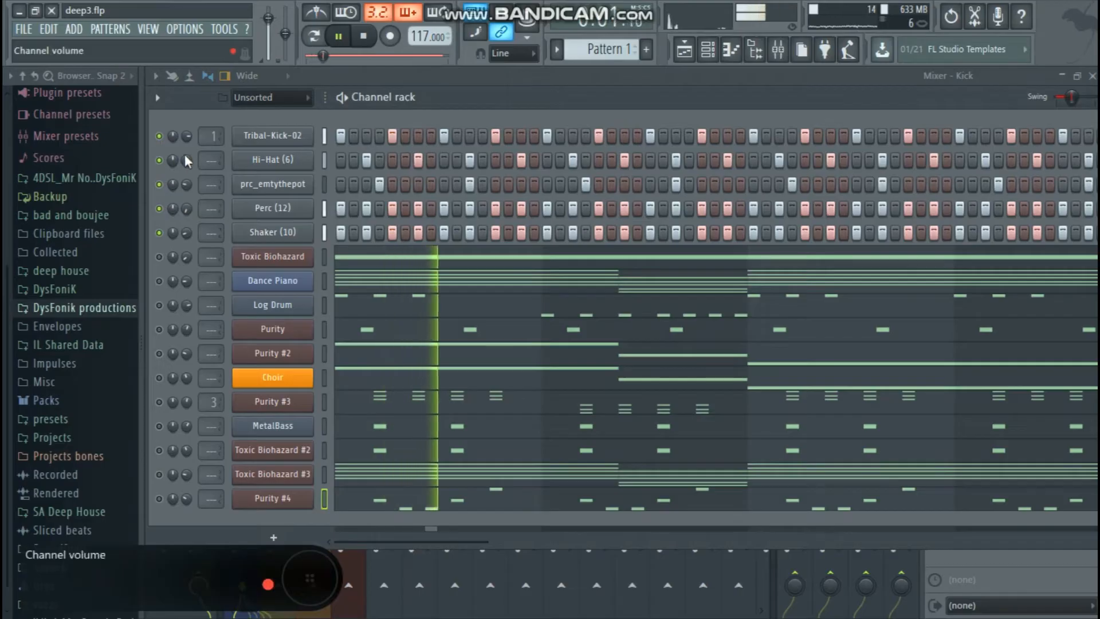
click(287, 163)
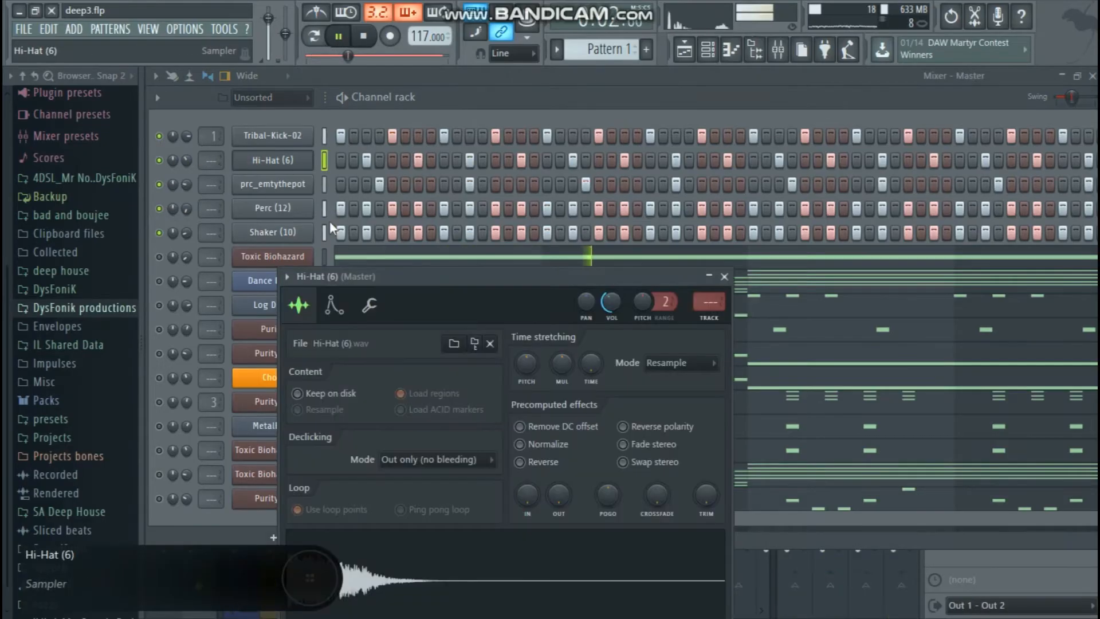
click(287, 277)
mouse_move(402, 290)
click(497, 323)
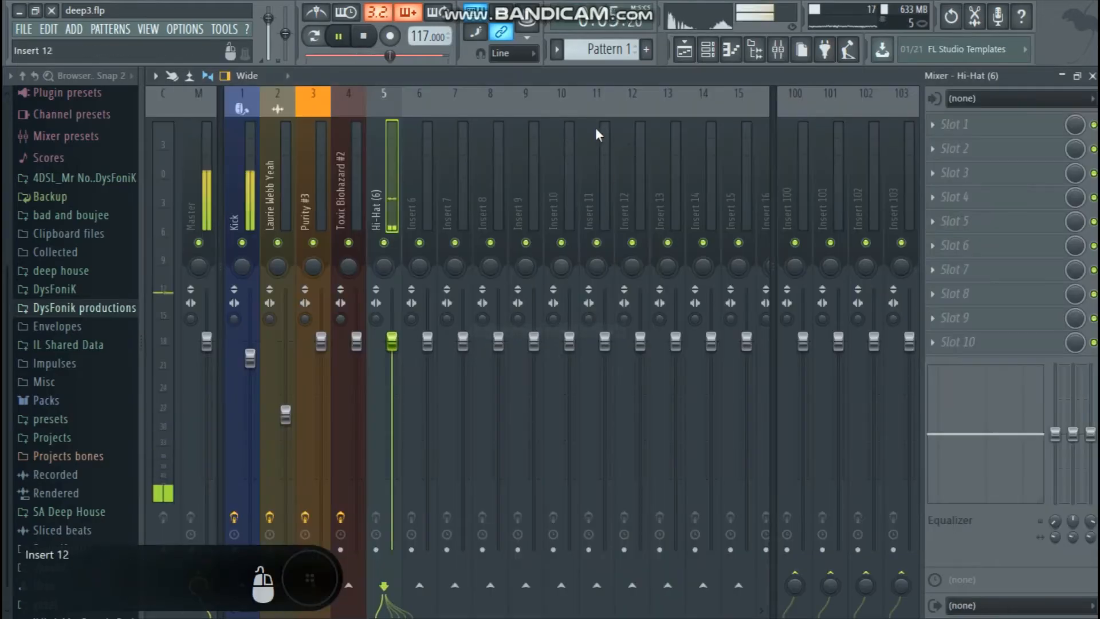
Step: Route the prc_emtythepot channel to mixer track 6 and assign Perc (12) and Shaker (10) to the same track
click(709, 50)
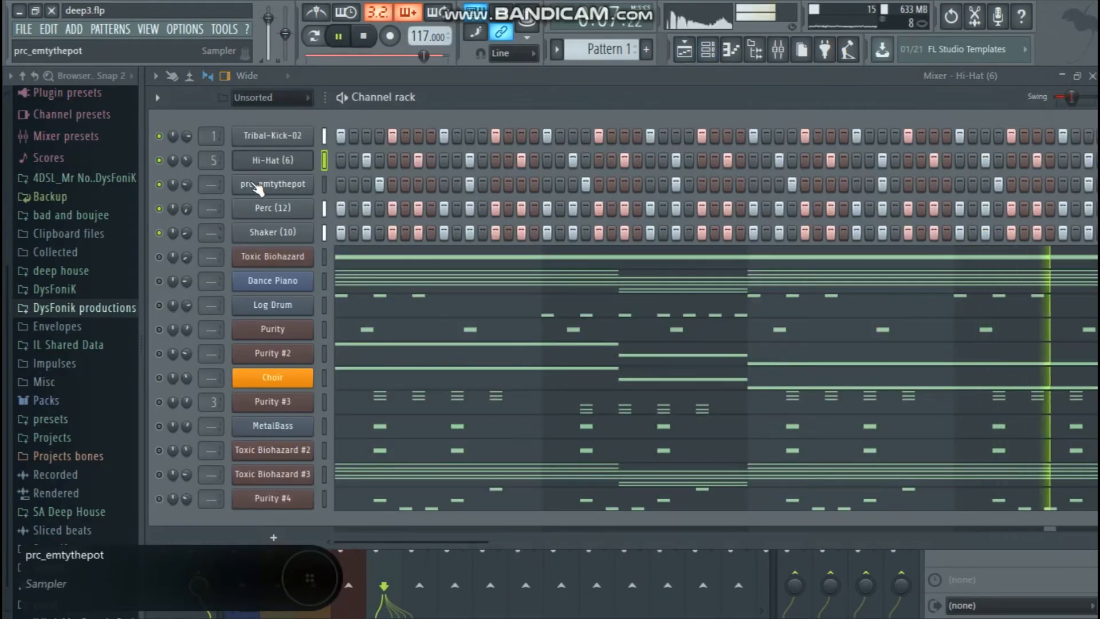
click(252, 185)
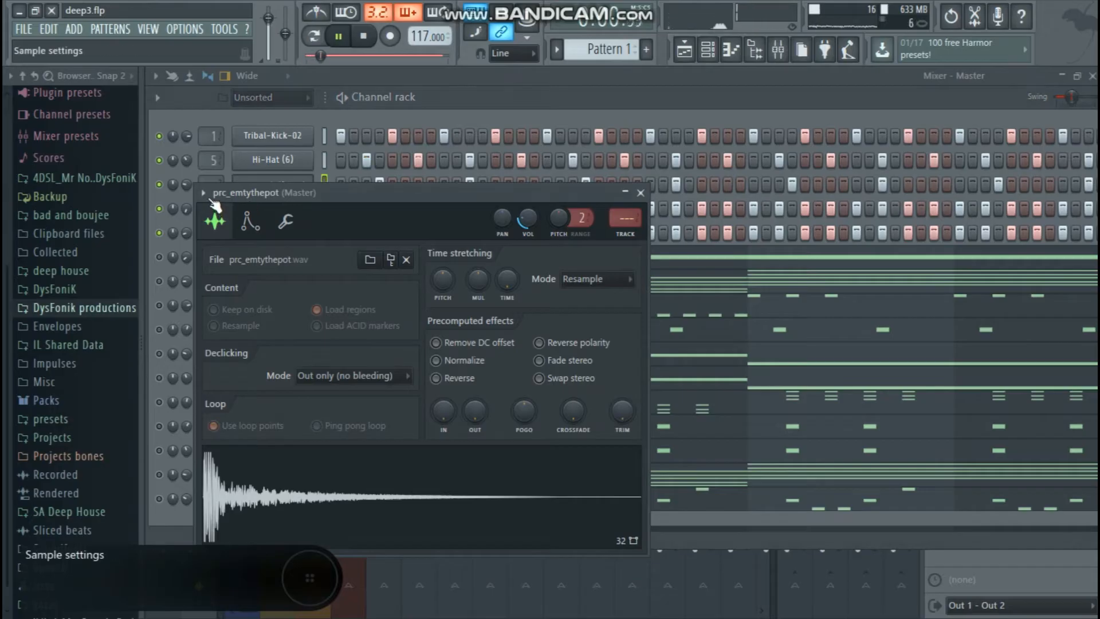
click(205, 193)
click(409, 243)
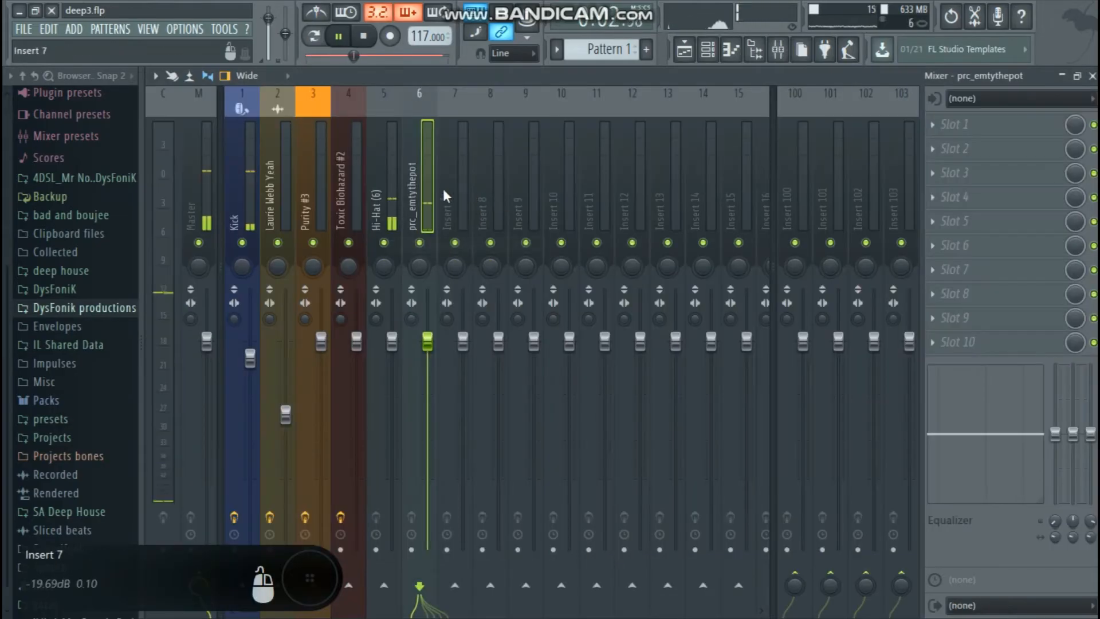
click(707, 46)
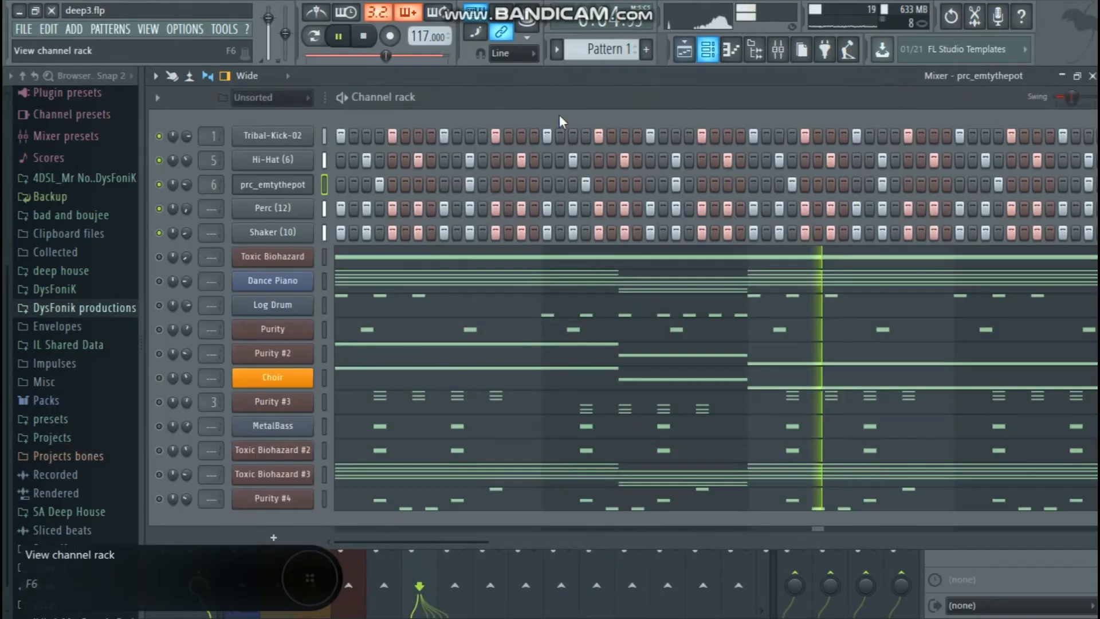
drag(203, 210, 207, 233)
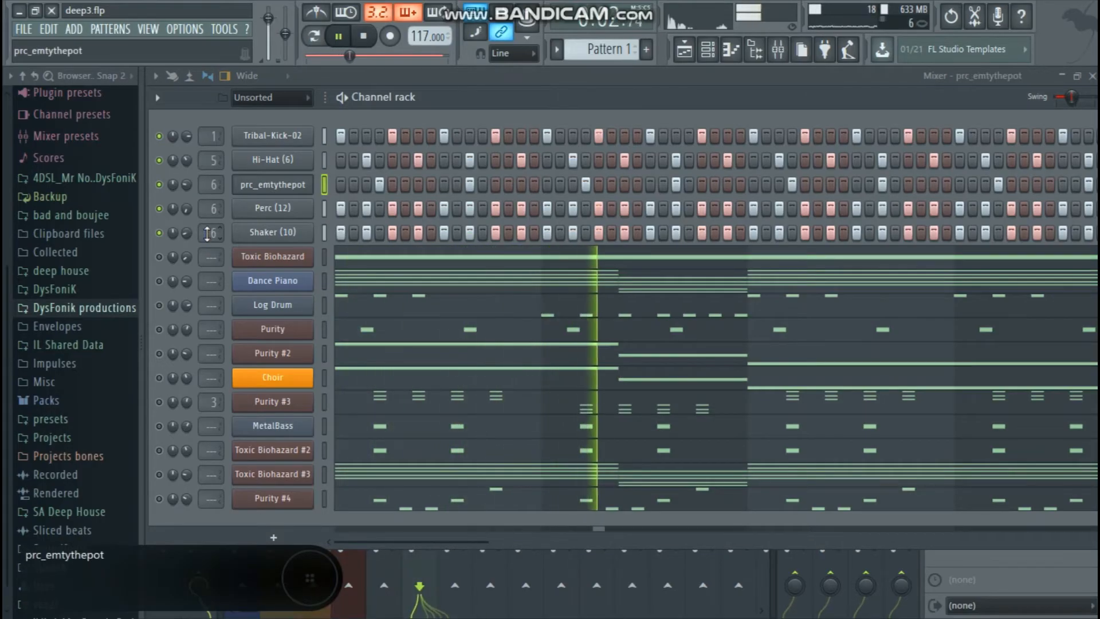
Step: Name mixer insert 100 with the Verb send preset
click(778, 52)
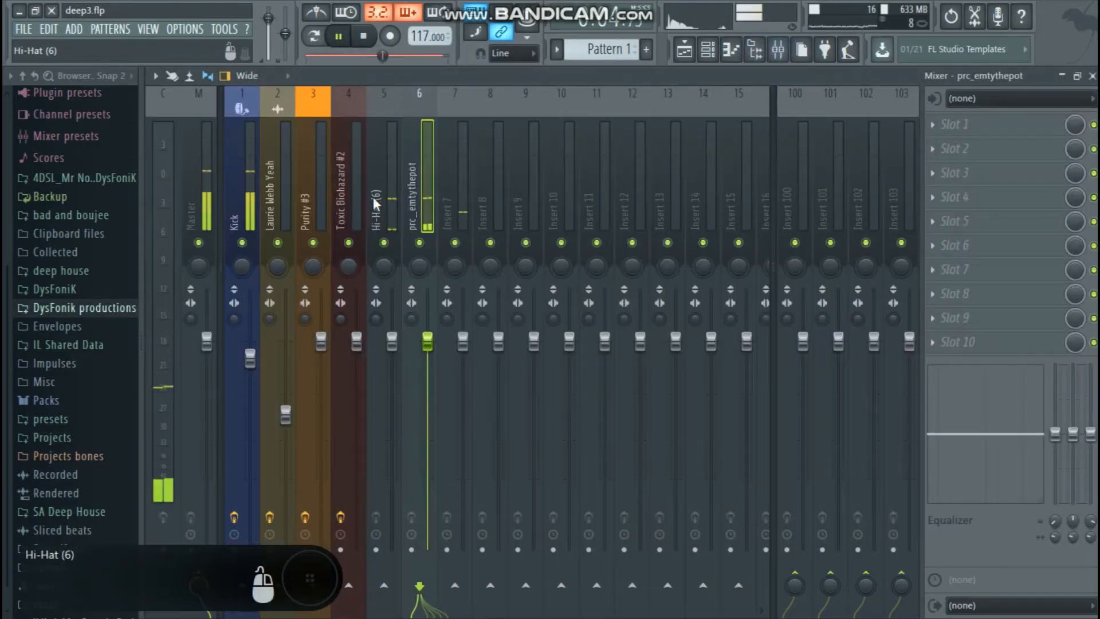
click(378, 201)
click(794, 177)
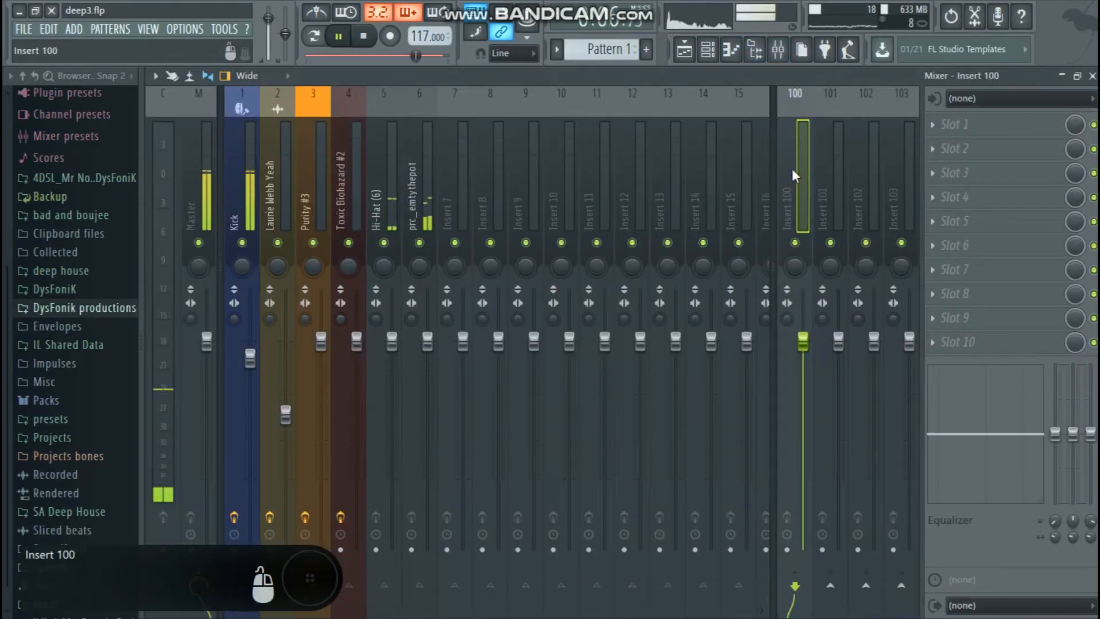
right_click(787, 178)
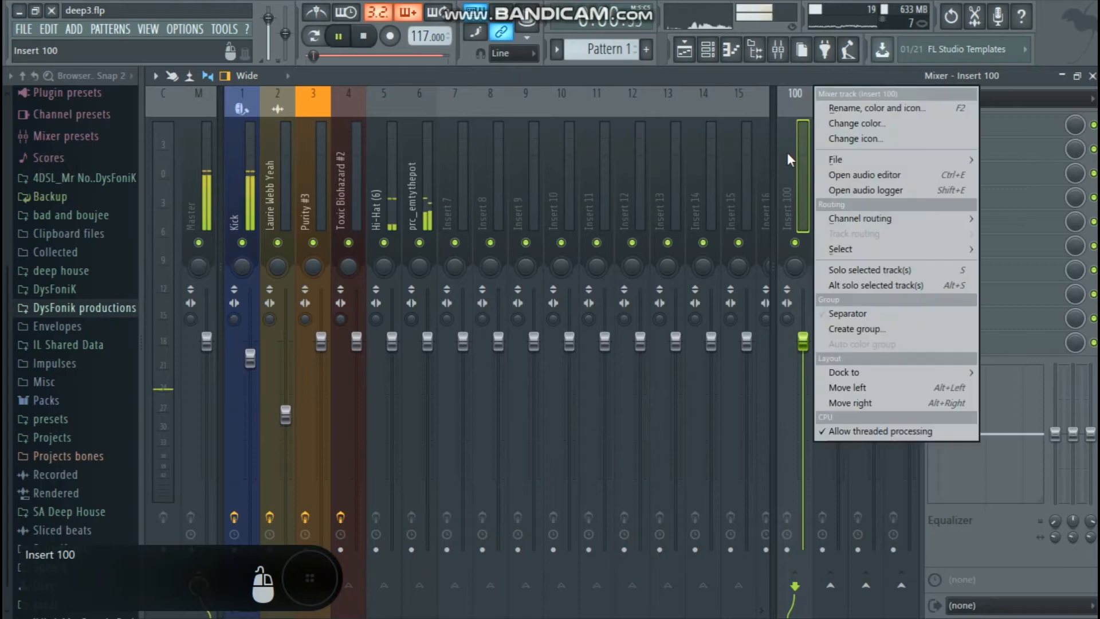
click(860, 112)
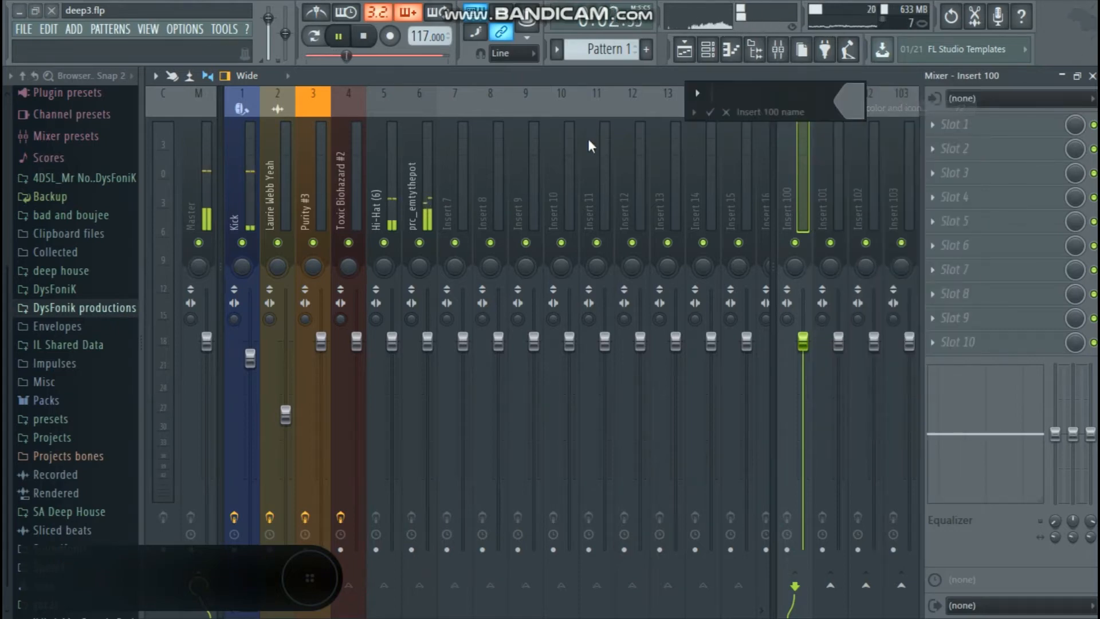
click(692, 113)
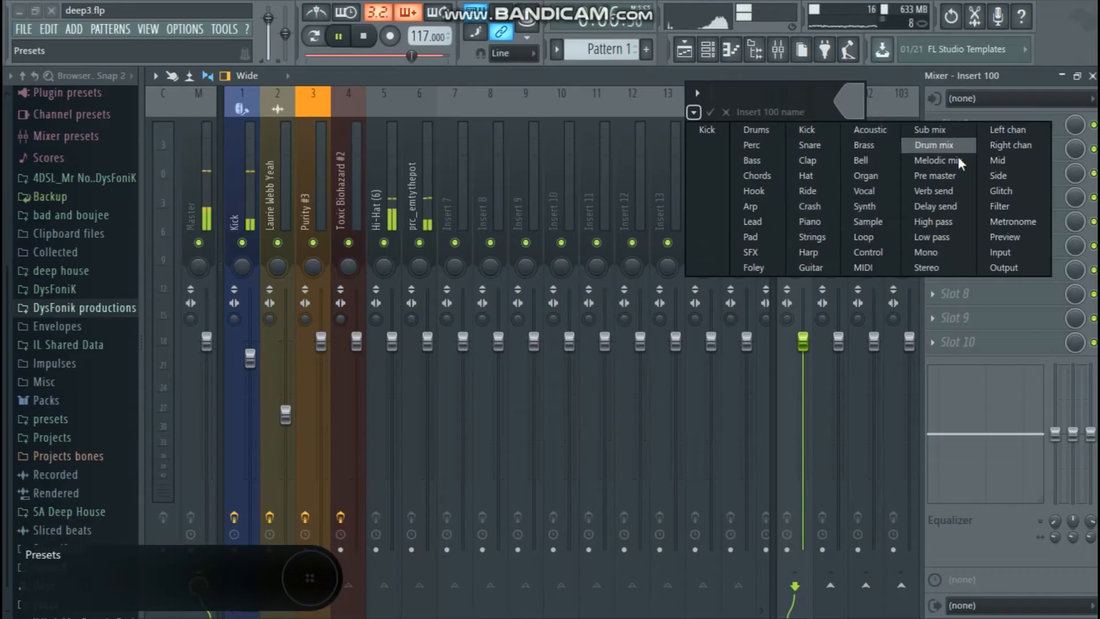
click(954, 189)
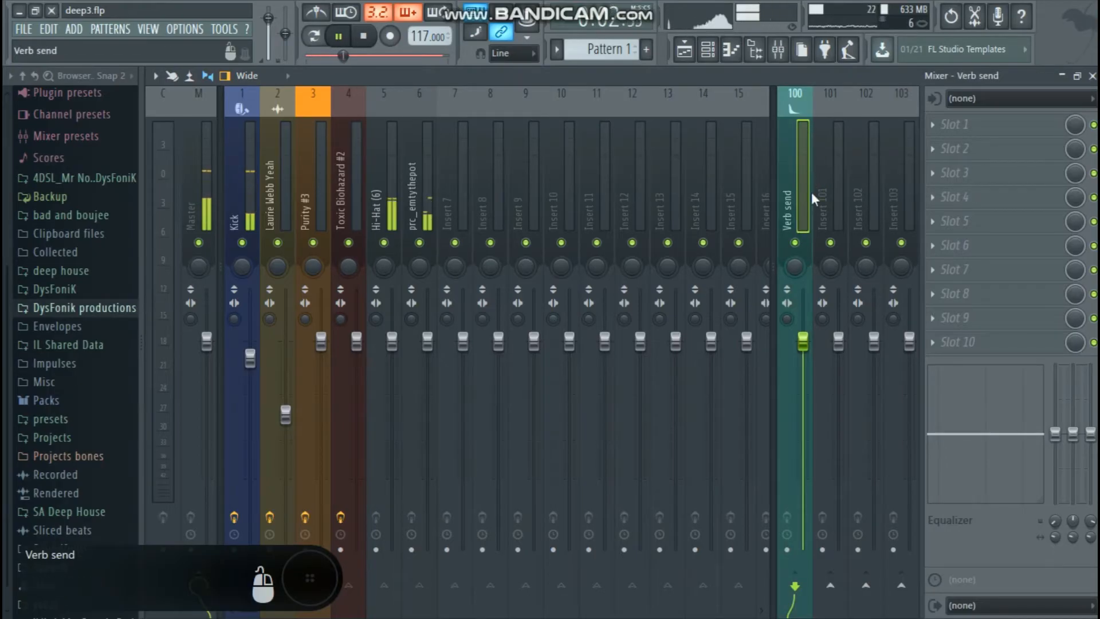
Step: Check the effect chains on the Laurie Webb Yeah, Toxic Biohazard #2, Hi-Hat (6) and prc_emtythepot mixer tracks
click(355, 202)
click(384, 208)
click(413, 208)
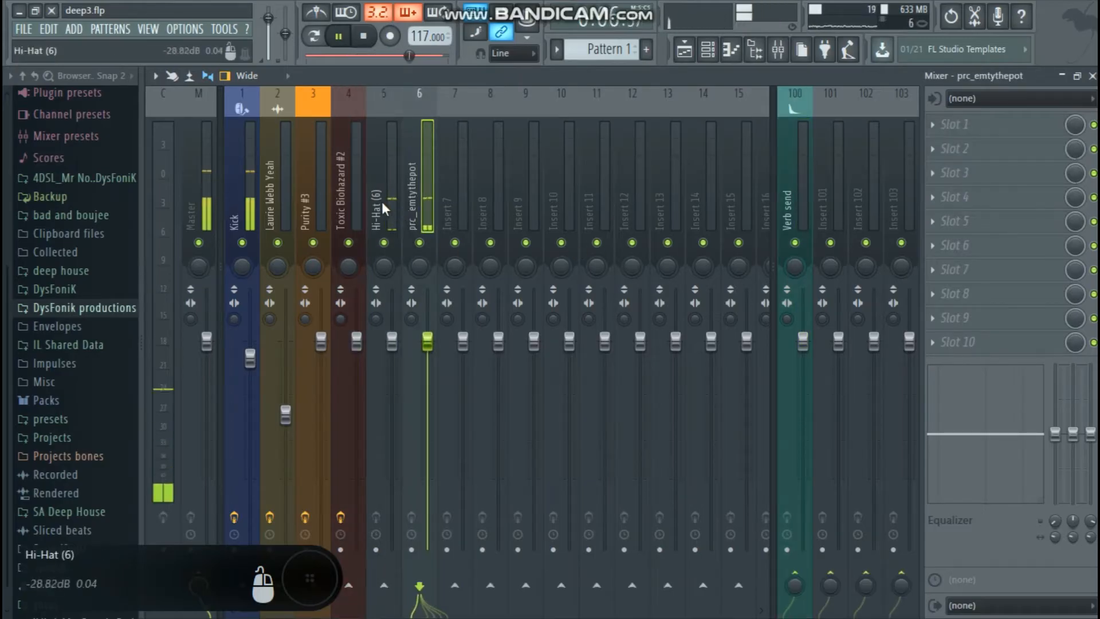
click(342, 207)
click(270, 208)
scroll(390, 207, right, 2)
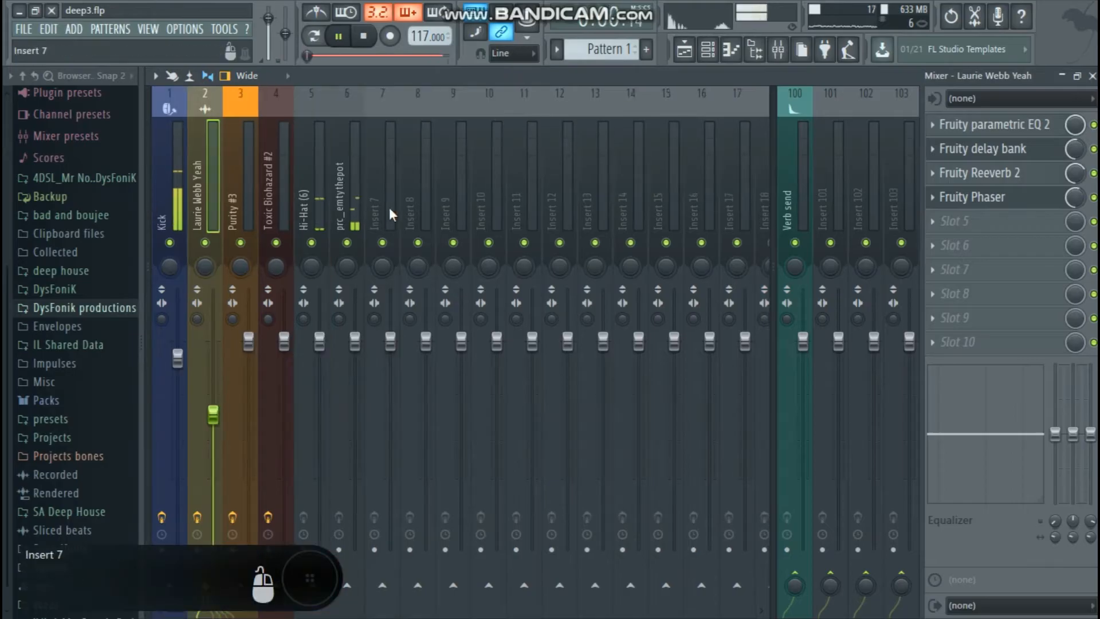
scroll(151, 205, left, 2)
click(348, 204)
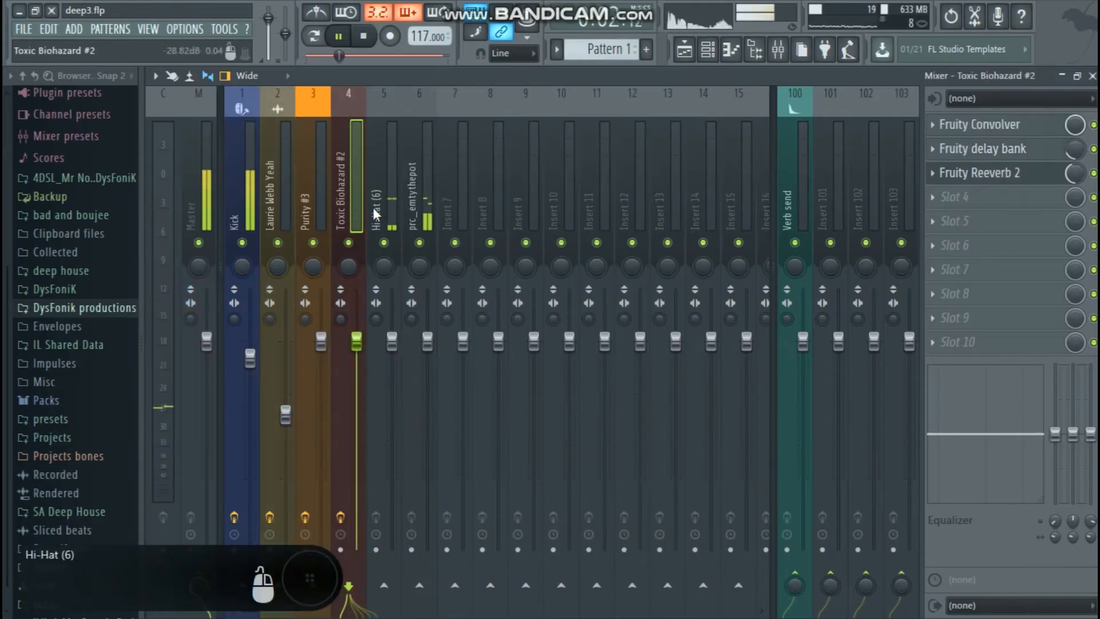
click(372, 207)
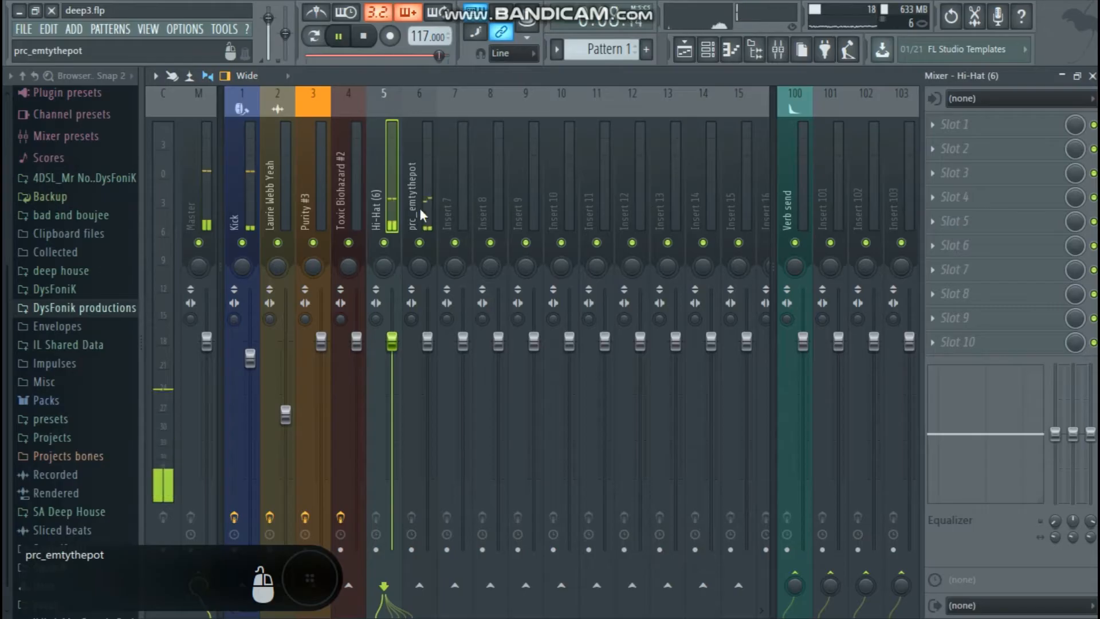
Step: Load Fruity Reeverb 2 into the first slot of the Verb send track and set its wet level to about 56%
click(787, 184)
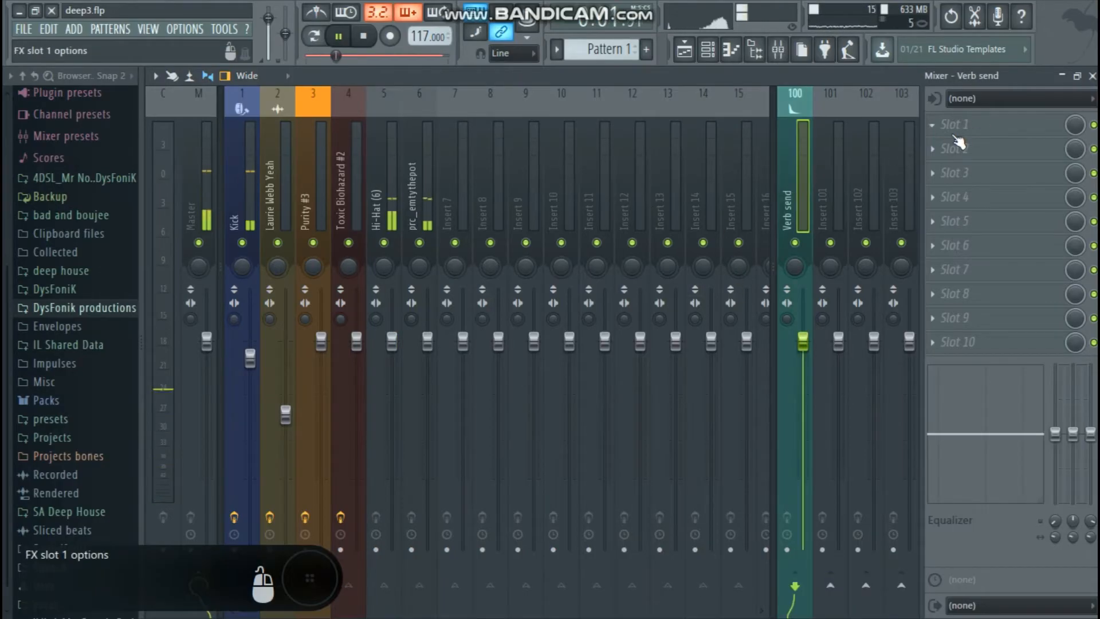
click(985, 128)
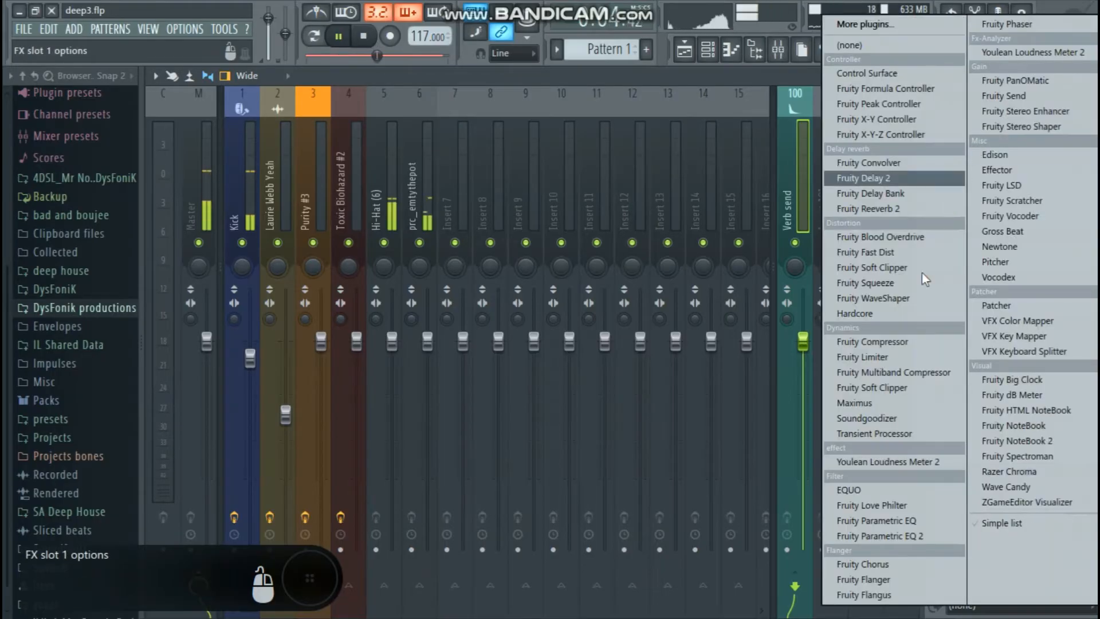
click(895, 210)
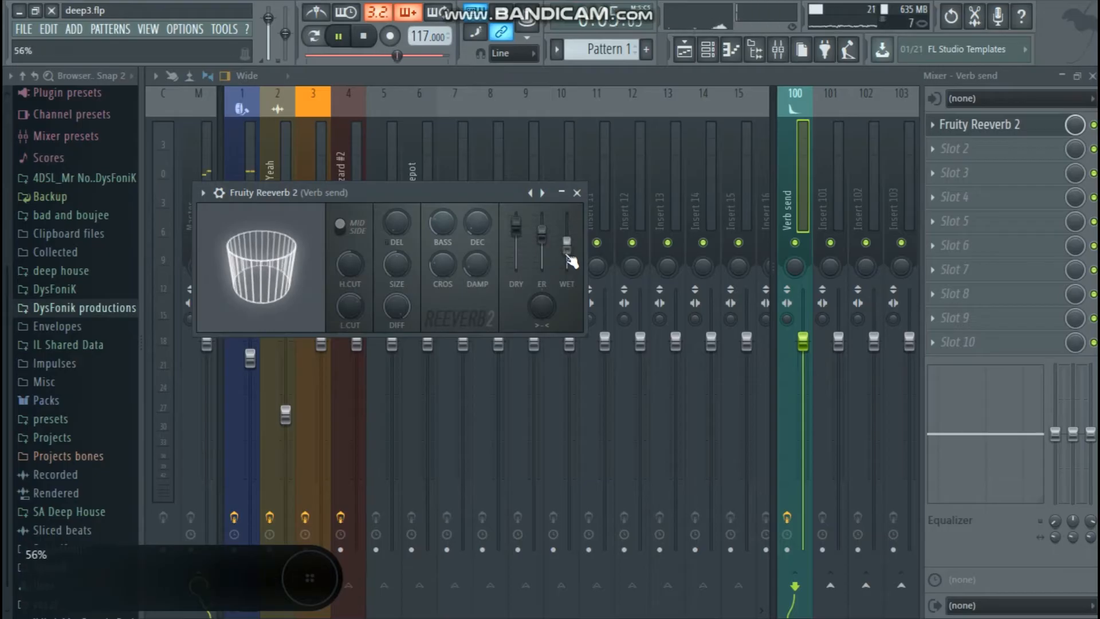
click(576, 194)
Step: Send the Hi-Hat (6) track to Verb send at about 28%, and send prc_emtythepot there too, lowering its fader to about 97%
click(379, 194)
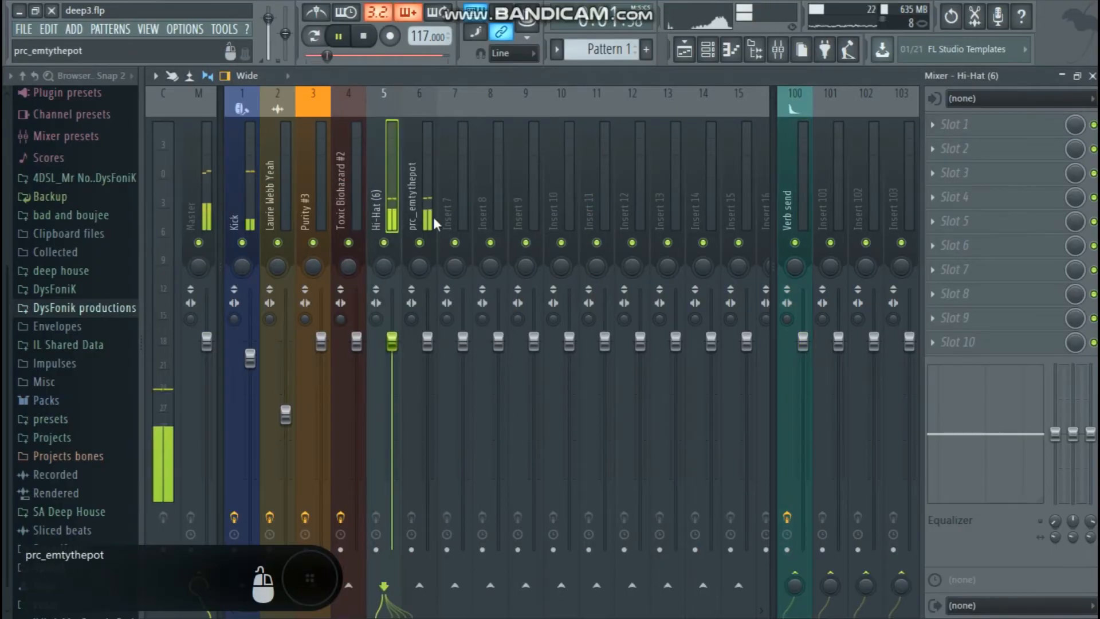
click(803, 205)
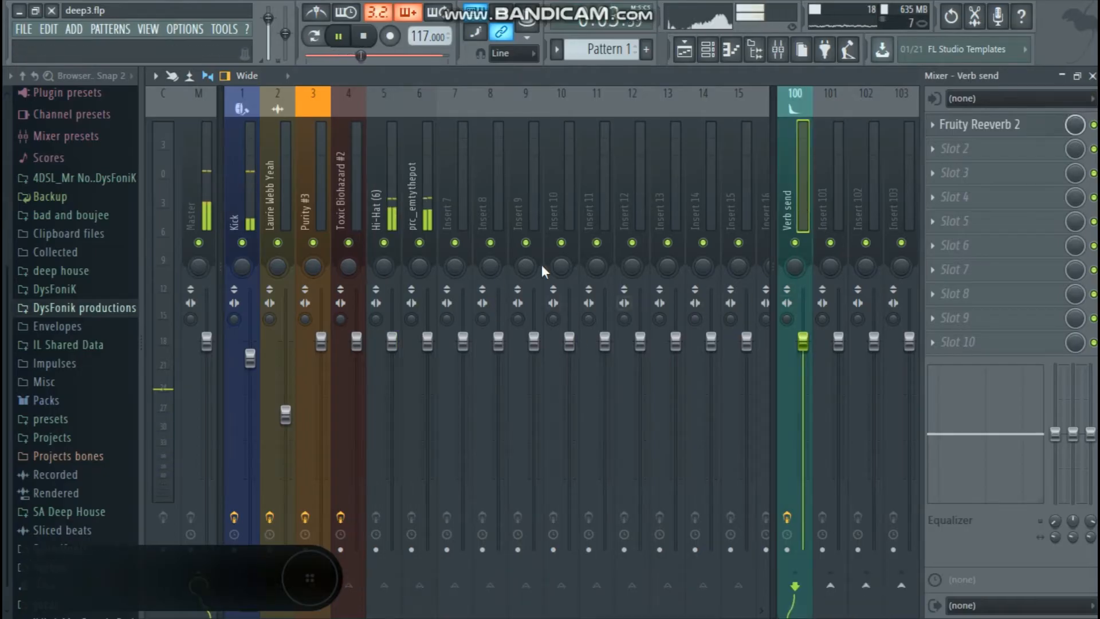
click(383, 199)
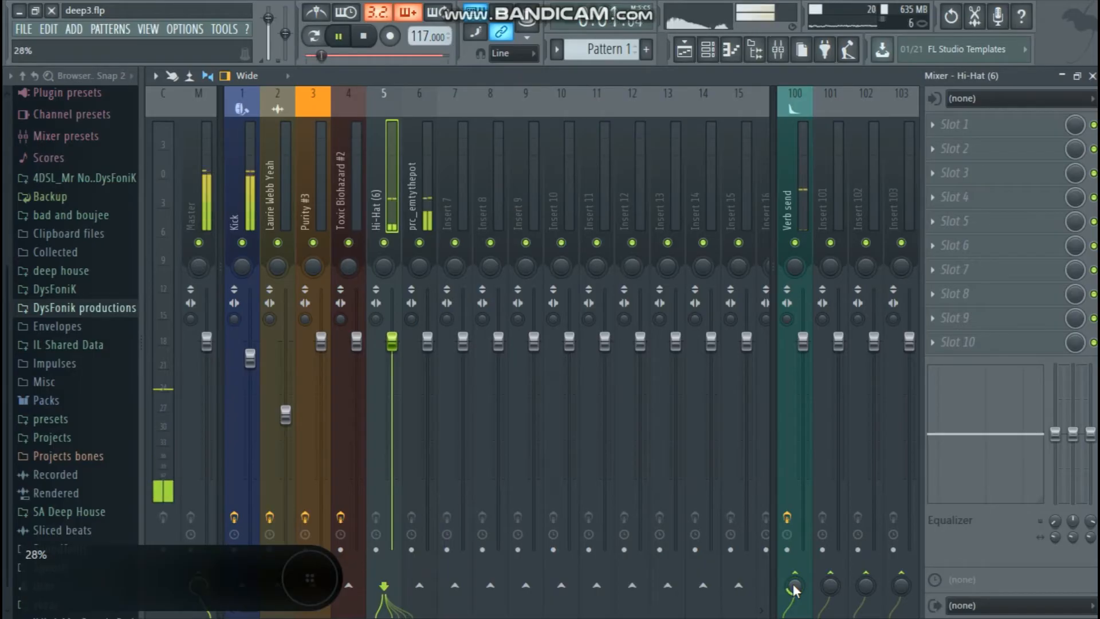
click(414, 203)
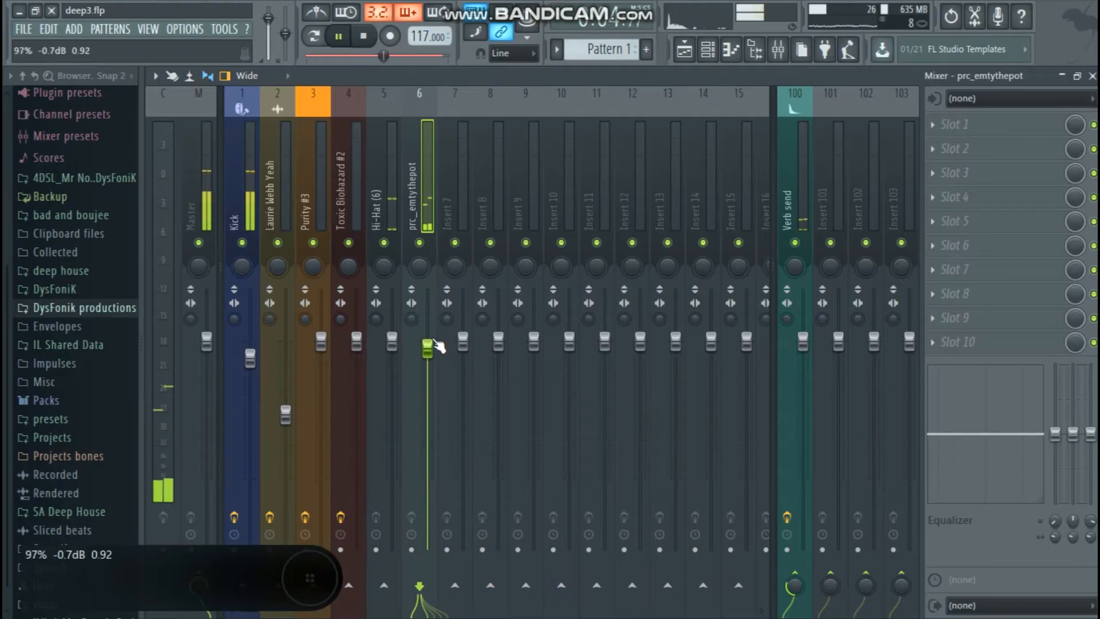
Step: Lower the Hi-Hat (6) track's volume slightly and bring the prc_emtythepot fader down a little further
click(394, 218)
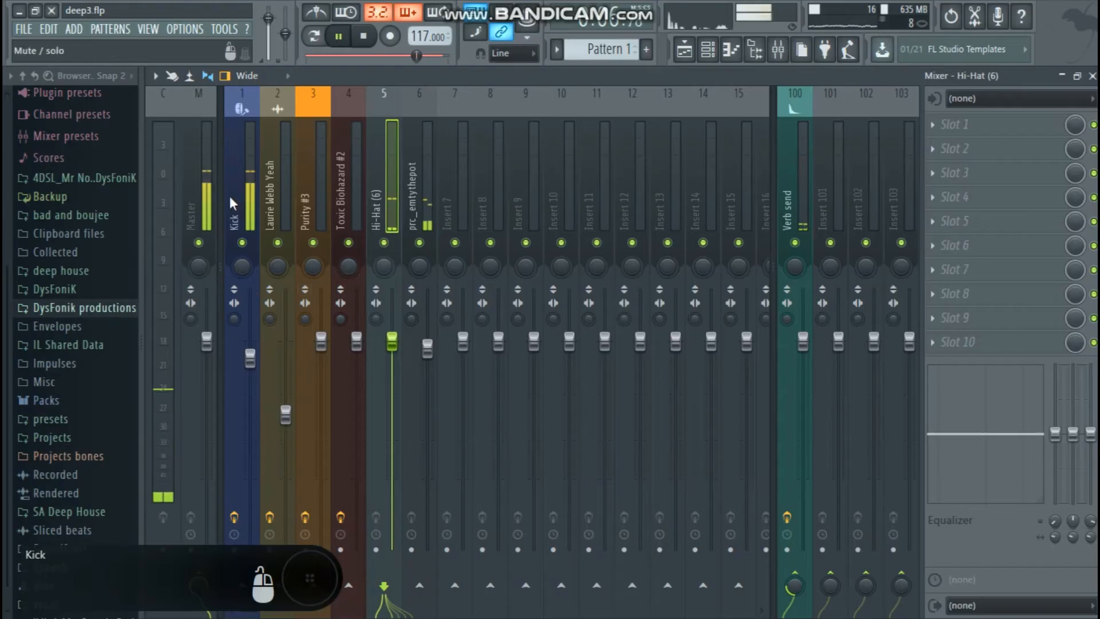
click(206, 193)
click(386, 197)
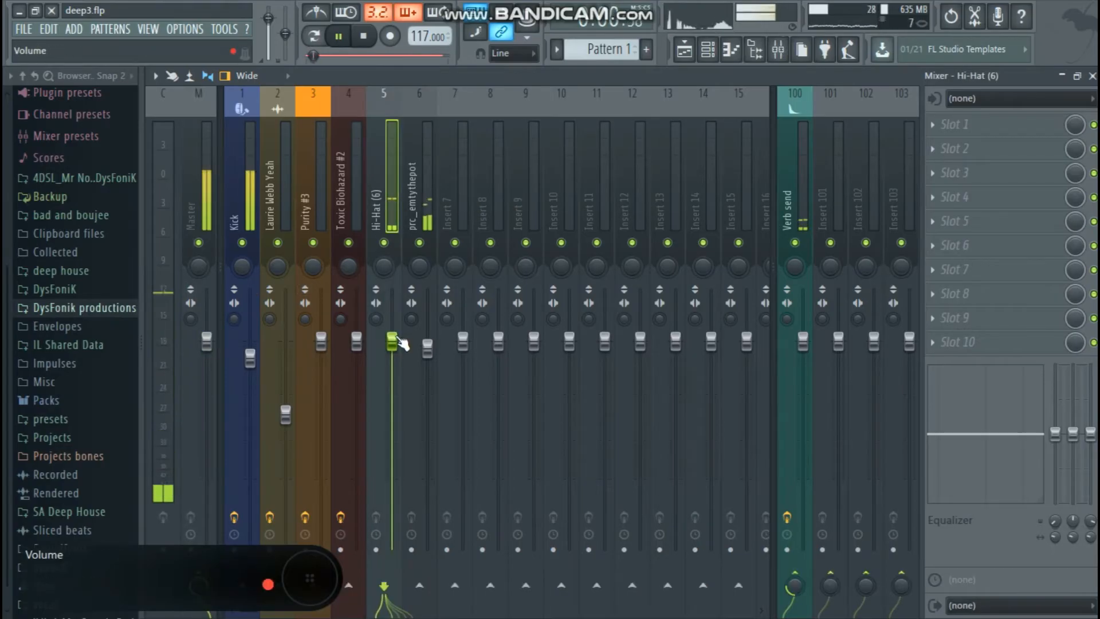
drag(396, 350, 396, 357)
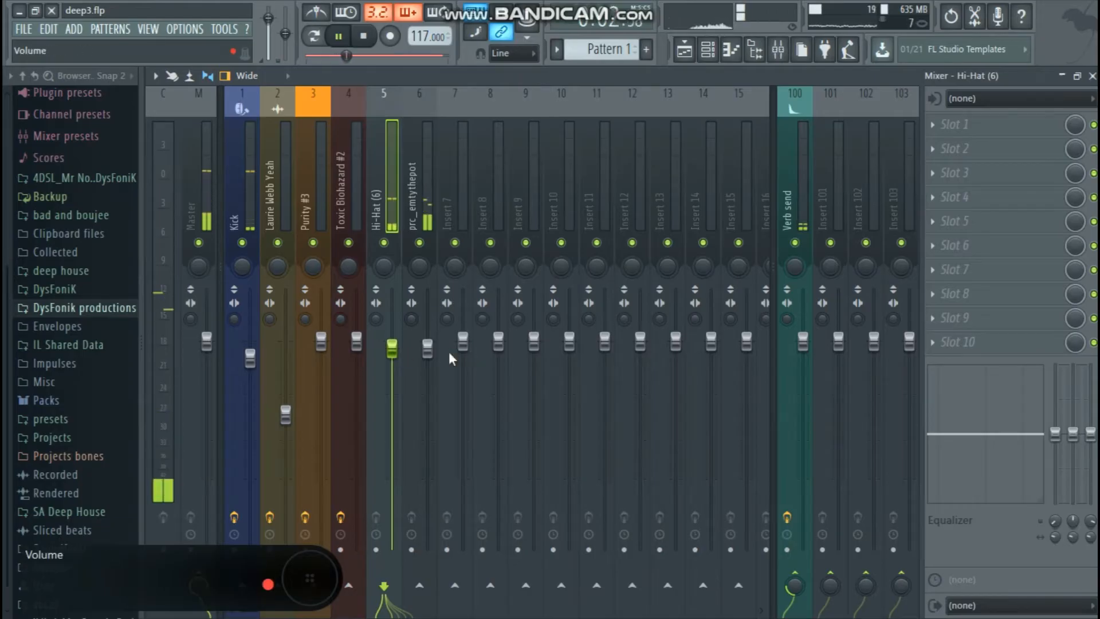
drag(430, 353, 430, 359)
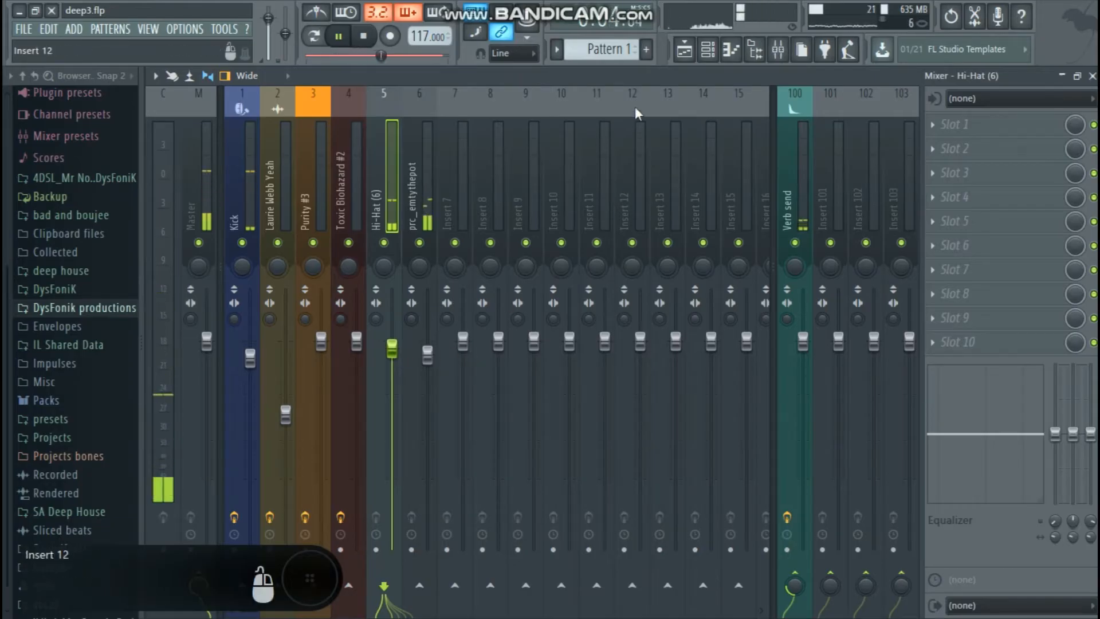
Step: Unmute the Toxic Biohazard channel and route it to mixer track 7, naming the track after the channel
click(708, 51)
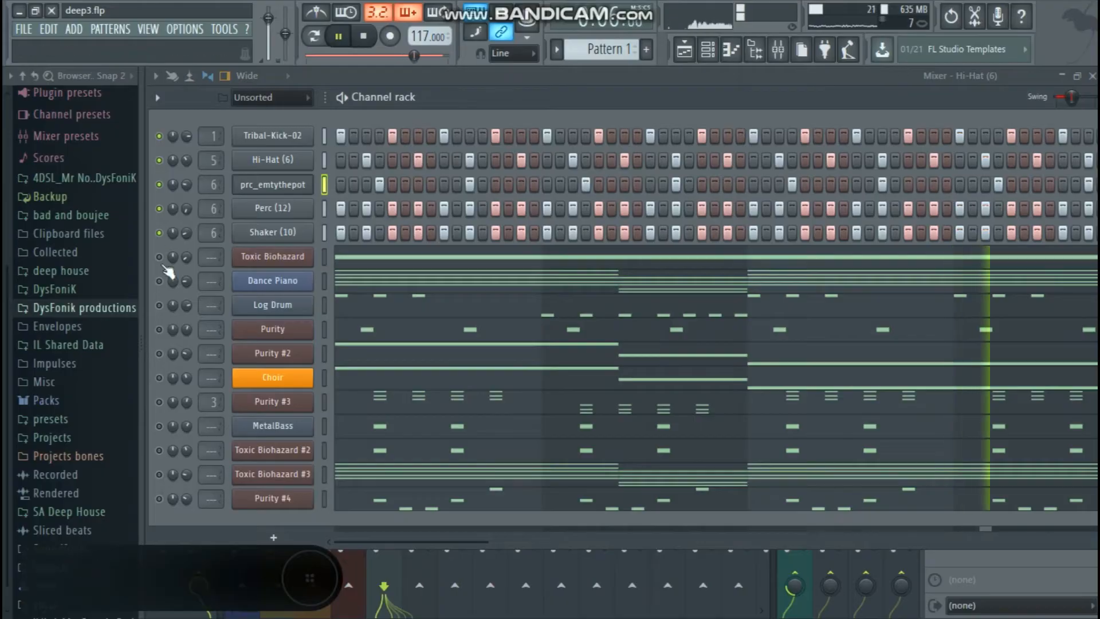
click(325, 257)
click(160, 257)
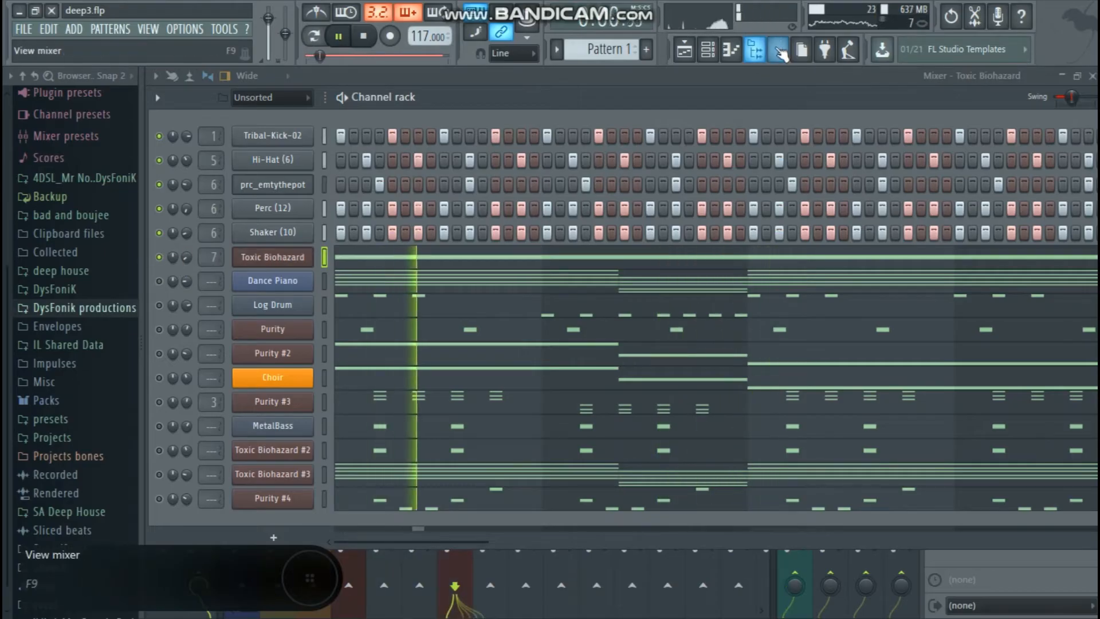
Step: Add Fruity Parametric EQ 2 to the Toxic Biohazard track's first slot and cut the lows with band 1 at Steep 8, around 200 Hz
click(779, 52)
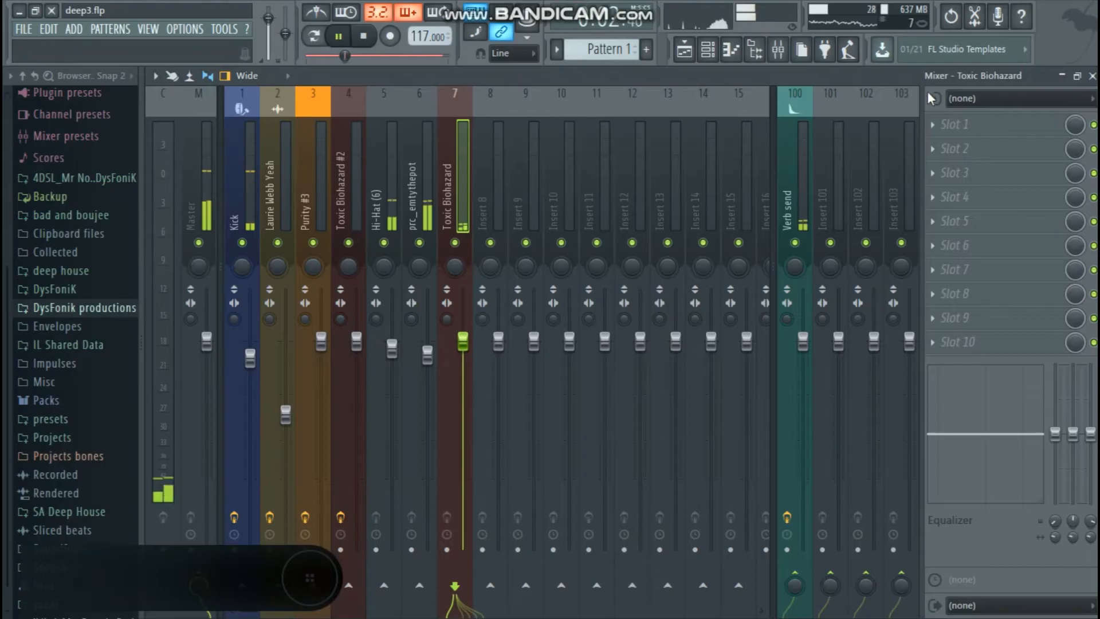
click(969, 125)
click(882, 537)
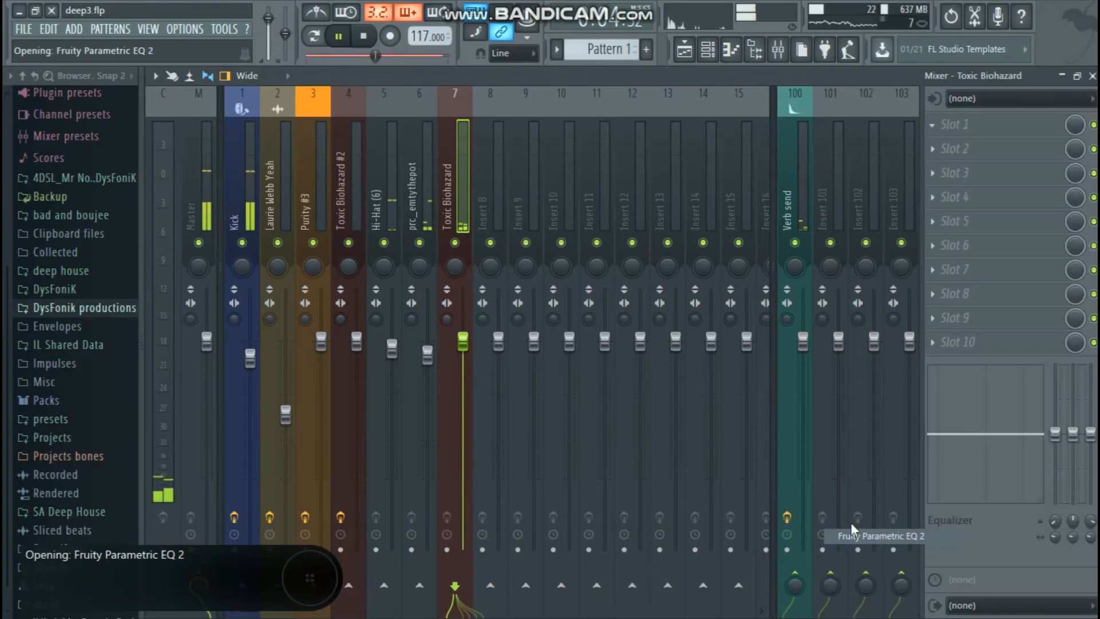
mouse_move(271, 337)
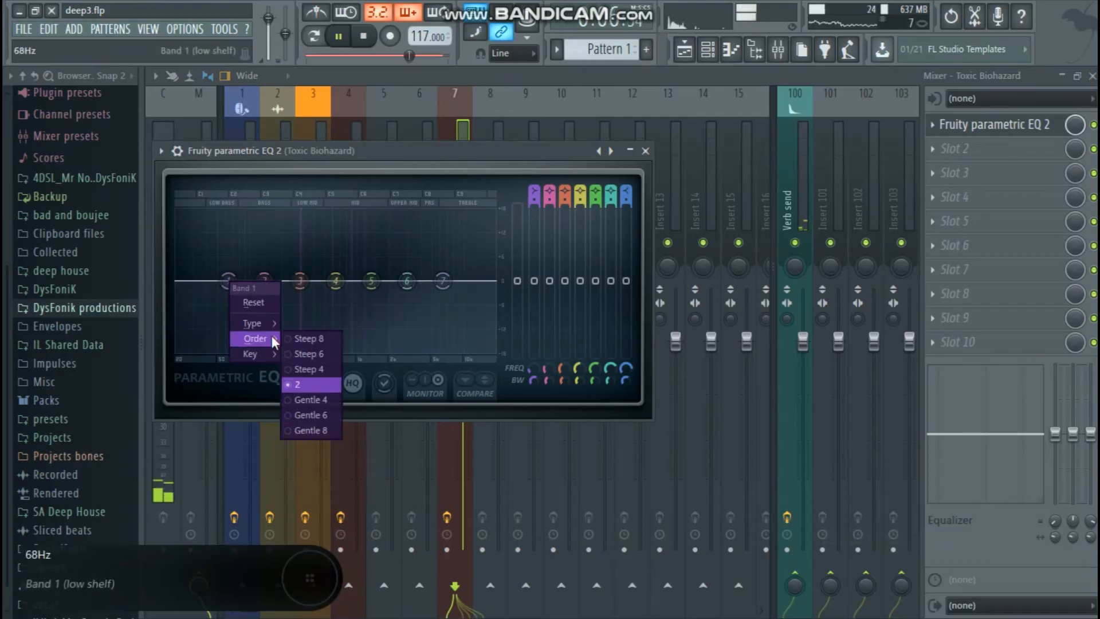
click(305, 340)
drag(229, 281, 274, 336)
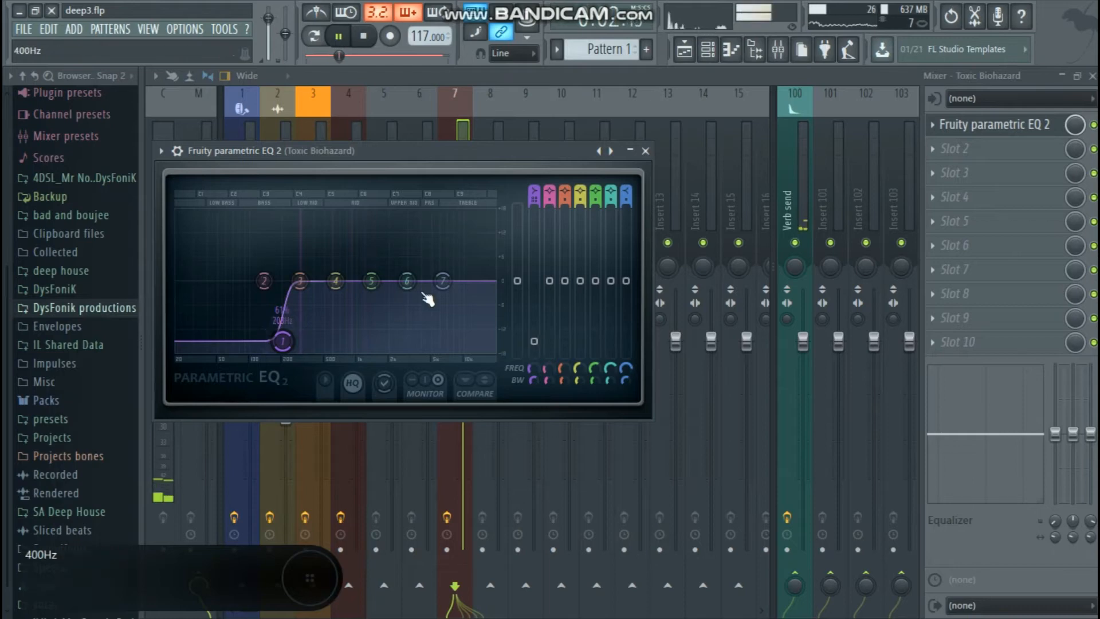
Step: Cut the Toxic Biohazard highs with a steep band 7 at -18 dB near 2333 Hz, and deepen the band 1 low cut
mouse_move(467, 338)
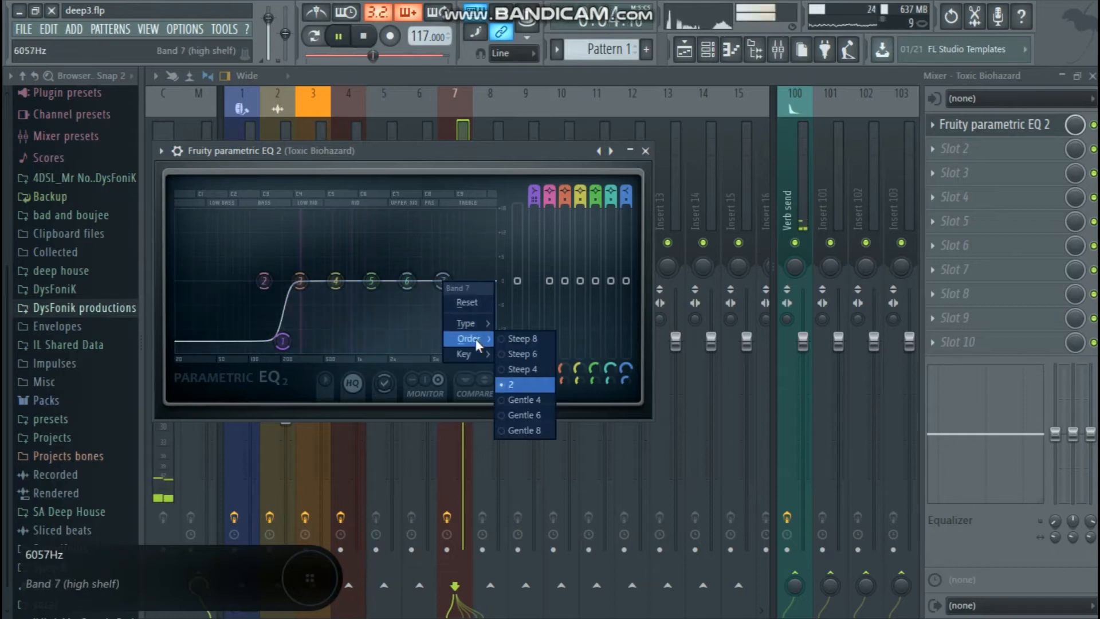
click(500, 349)
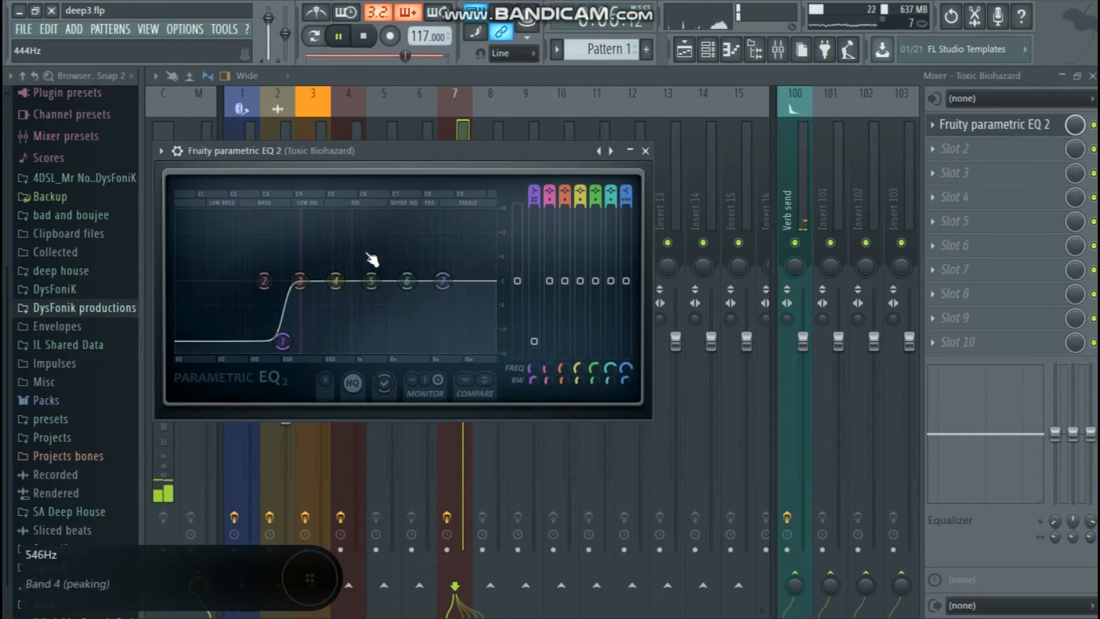
drag(443, 282, 404, 345)
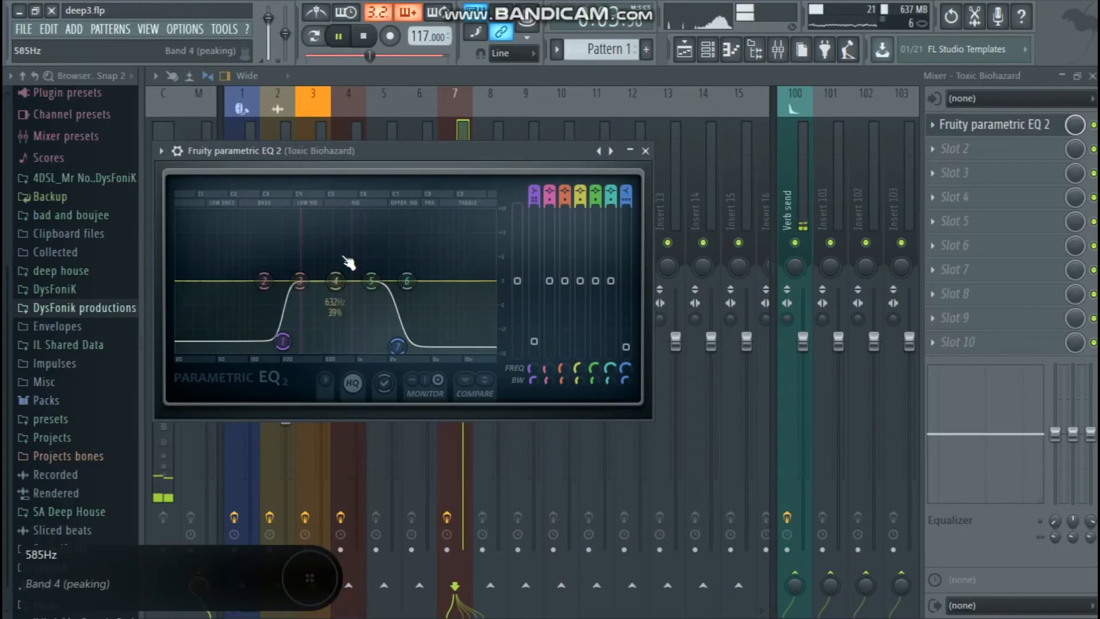
drag(396, 344, 393, 346)
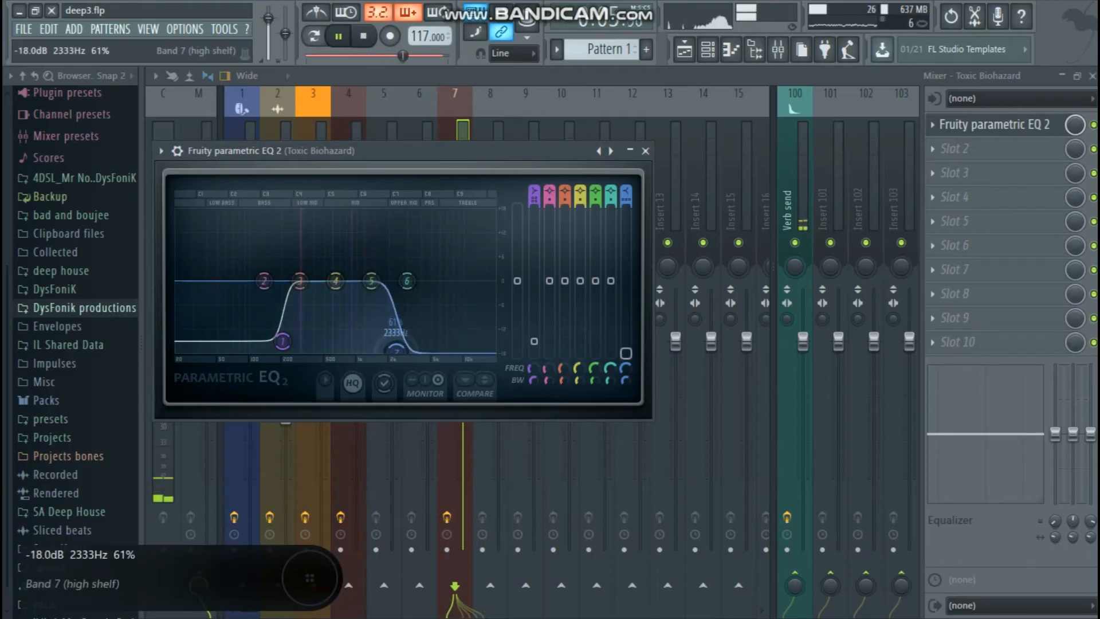
drag(283, 342, 281, 347)
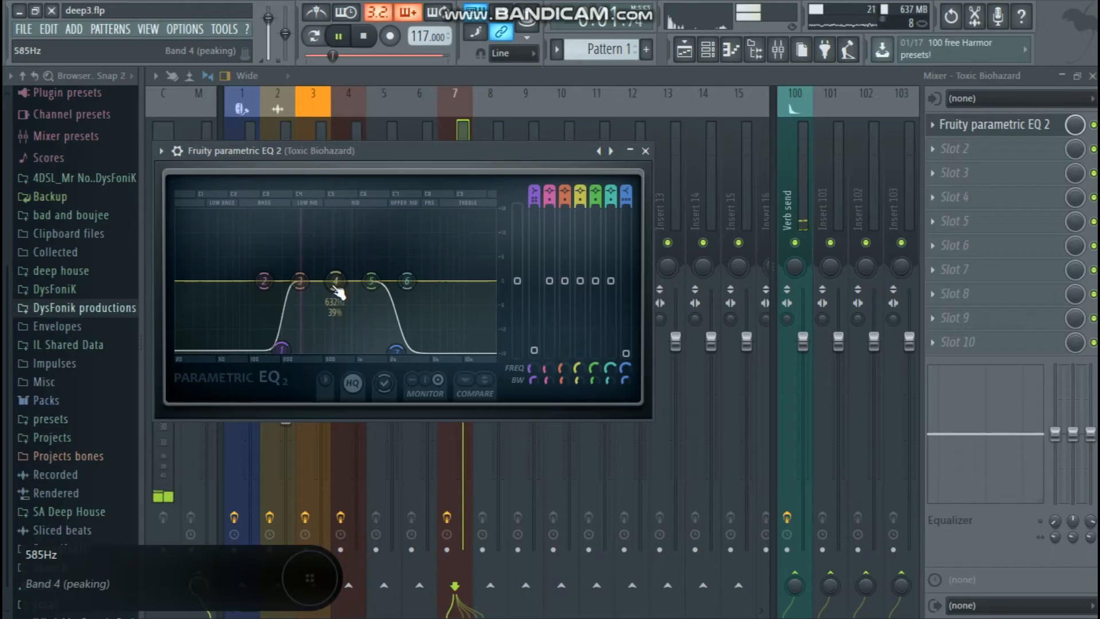
click(646, 151)
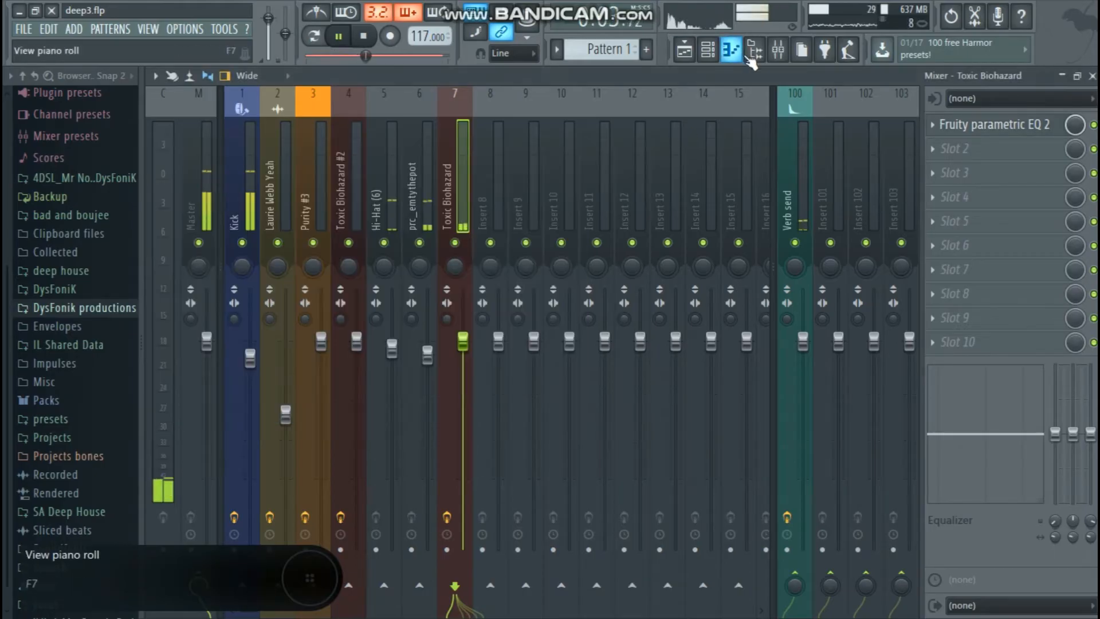
Step: Unmute the Dance Piano channel and assign it to free mixer track 8
click(706, 58)
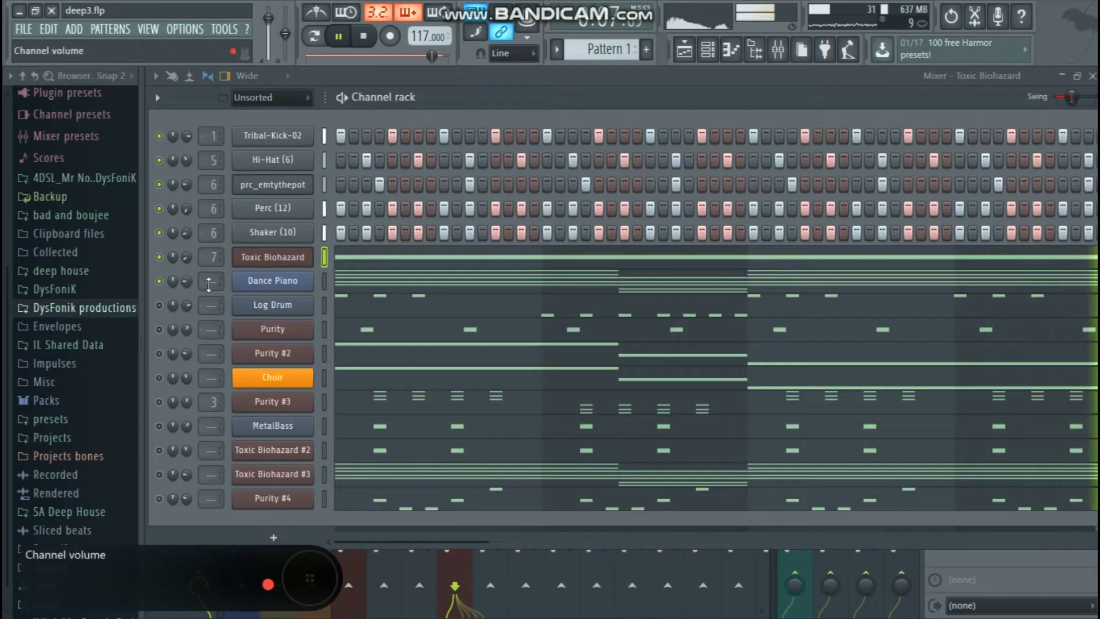
click(255, 282)
click(262, 234)
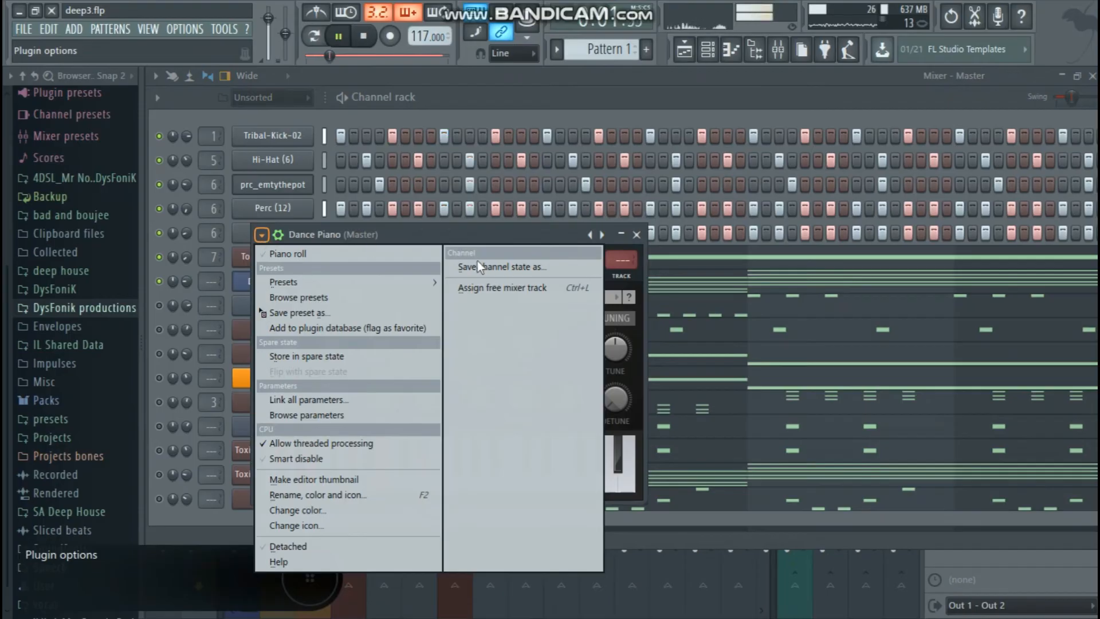
click(408, 233)
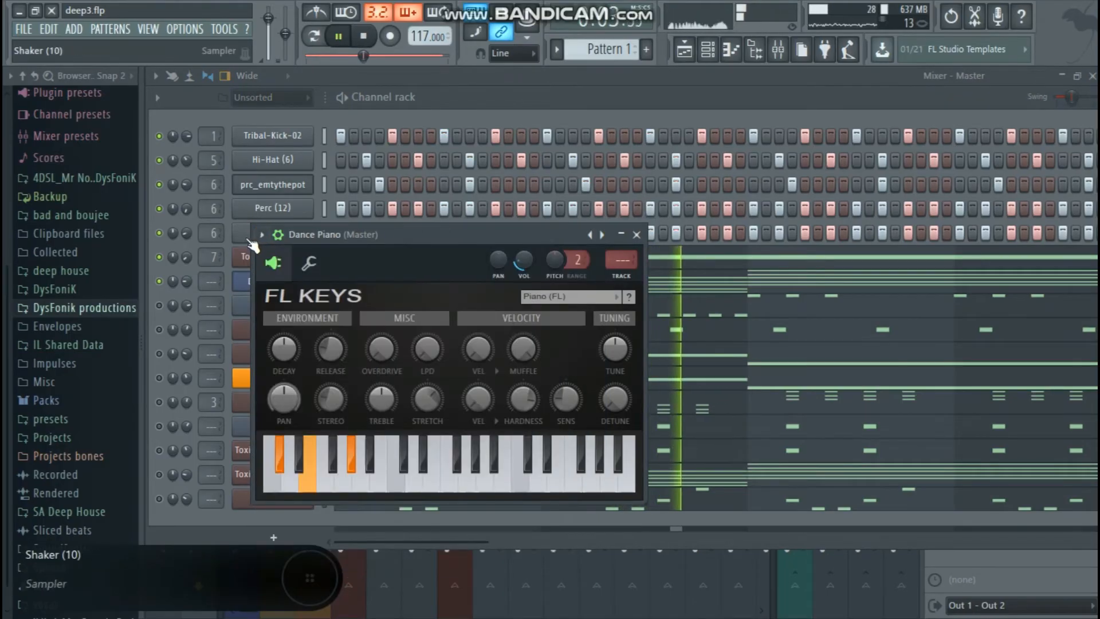
click(262, 234)
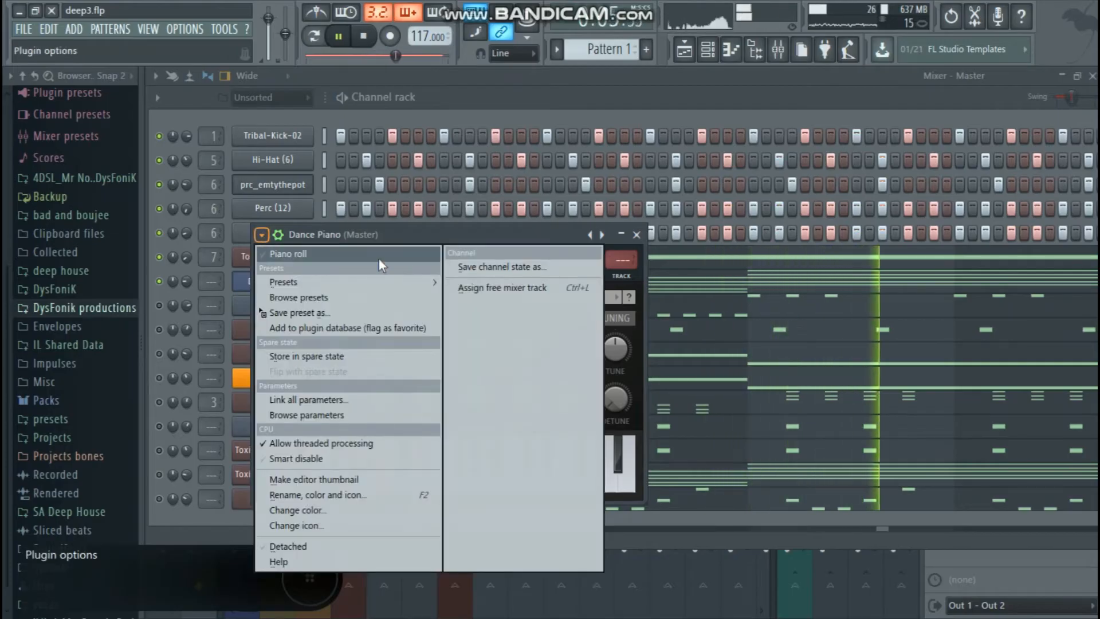
click(487, 289)
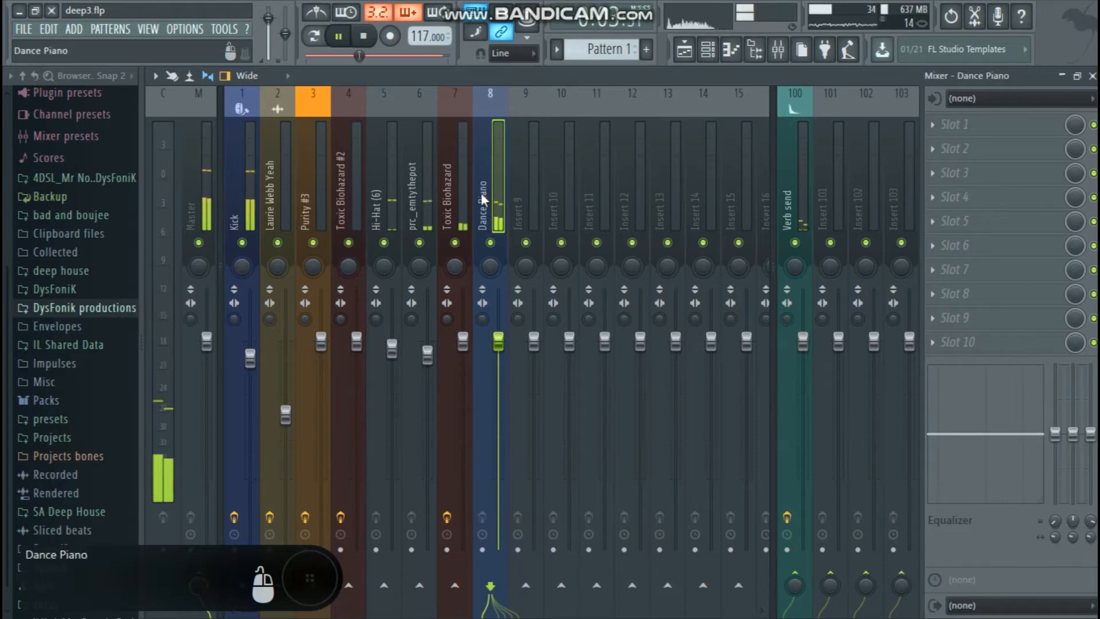
Step: Add Fruity Parametric EQ 2 to the Dance Piano track and make band 1 a Steep 8 high pass, raised to about band 2's frequency
click(933, 126)
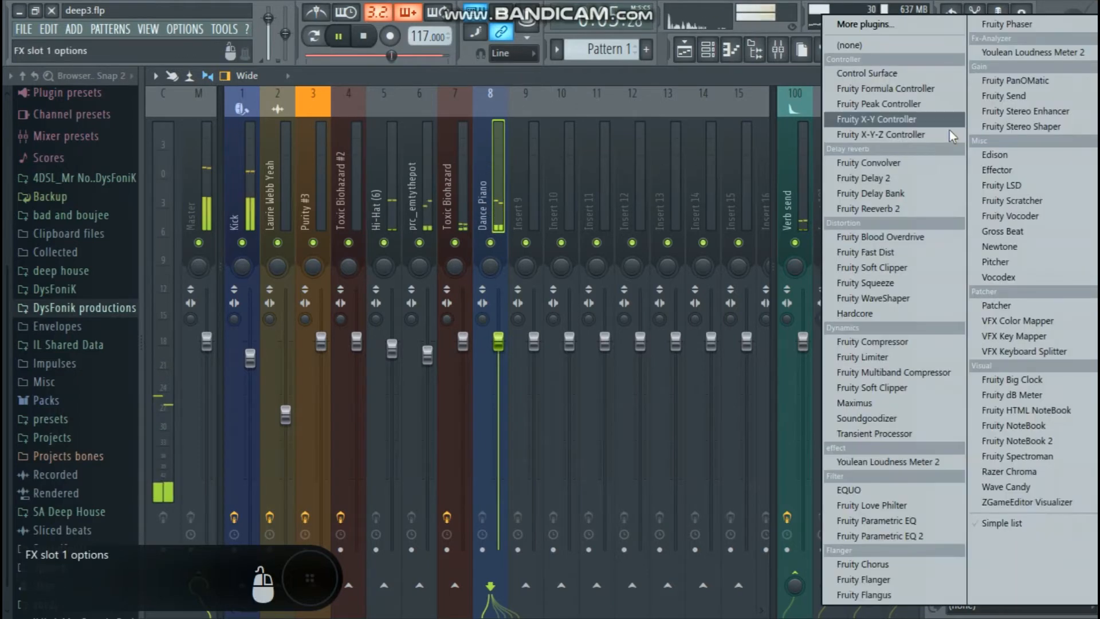
click(932, 536)
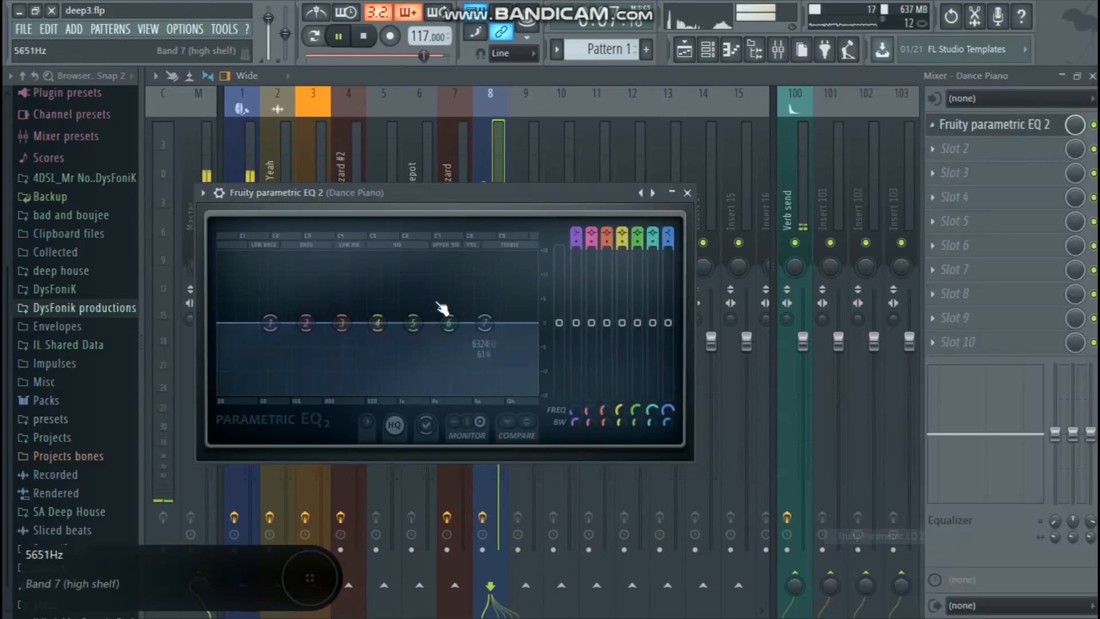
right_click(271, 322)
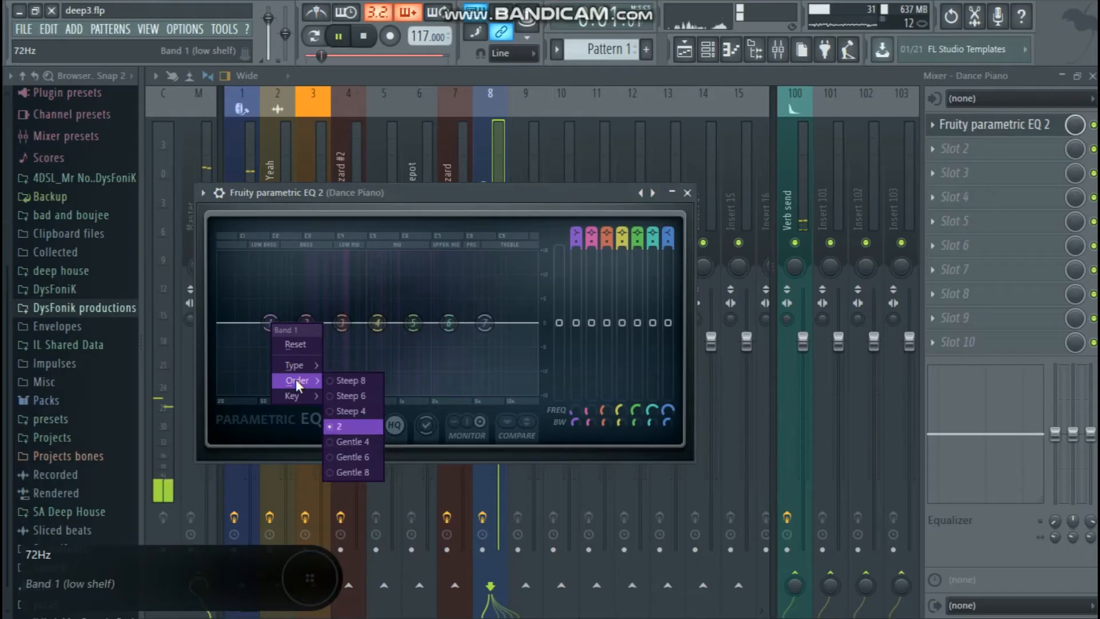
click(330, 379)
right_click(270, 324)
mouse_move(301, 370)
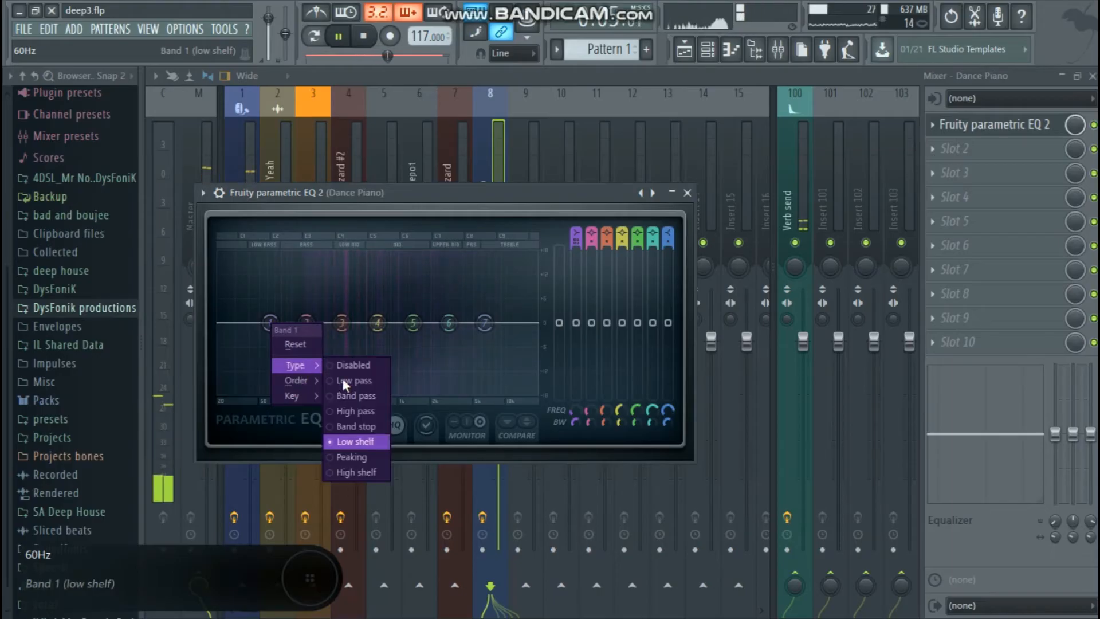
click(367, 411)
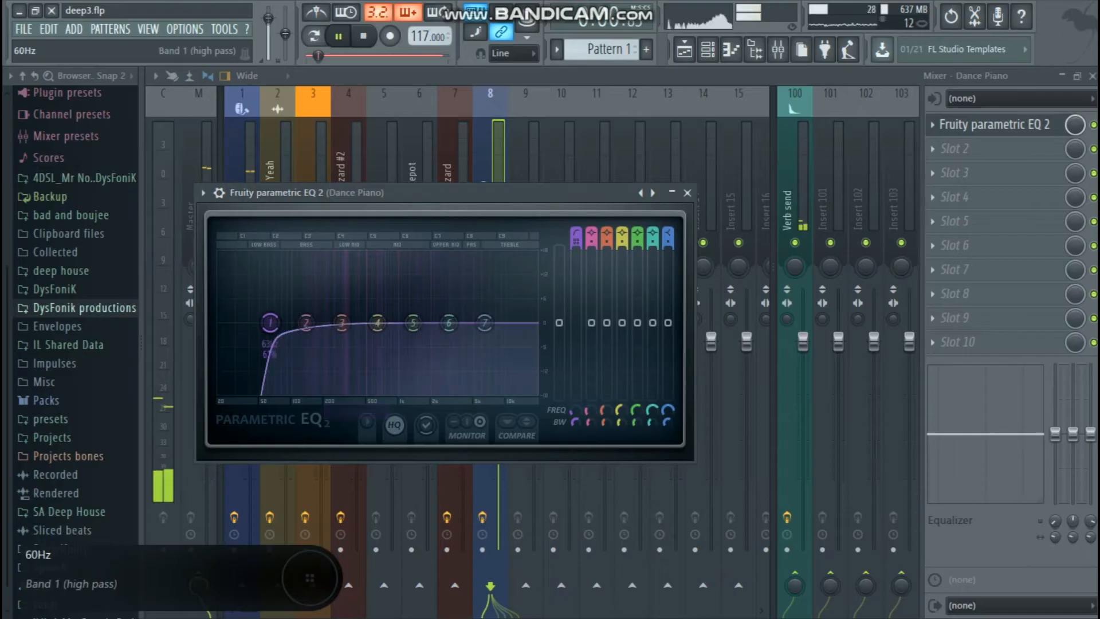
drag(279, 323, 304, 323)
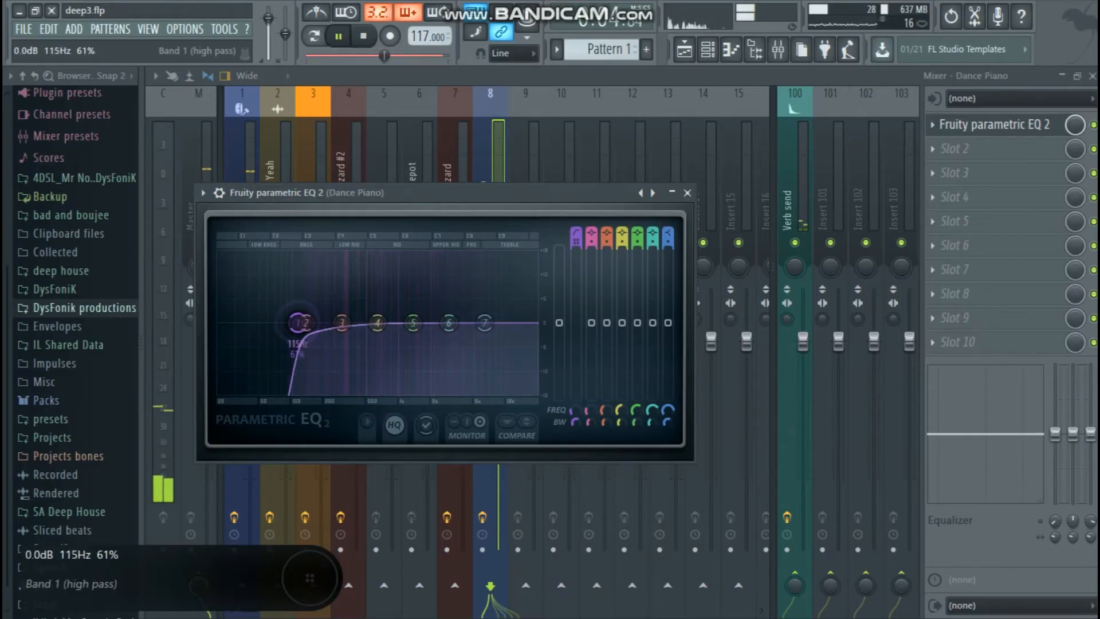
drag(301, 322, 302, 322)
Step: Set band 7 of the Dance Piano EQ to a Steep 8 low pass, raise its cutoff, and close the EQ
right_click(485, 323)
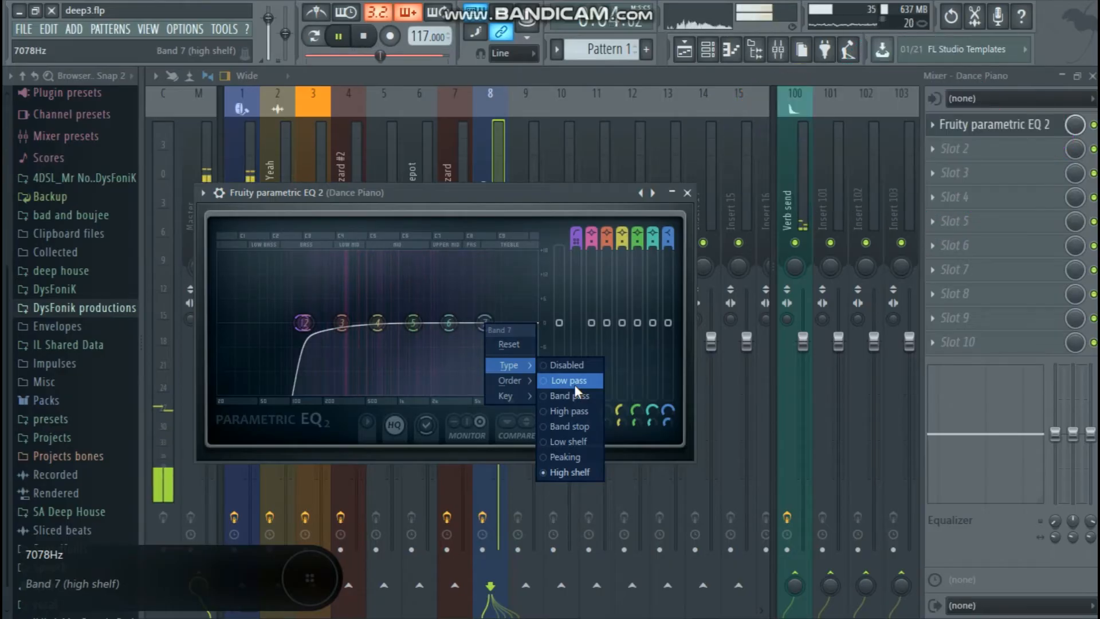
click(574, 382)
right_click(492, 327)
mouse_move(513, 383)
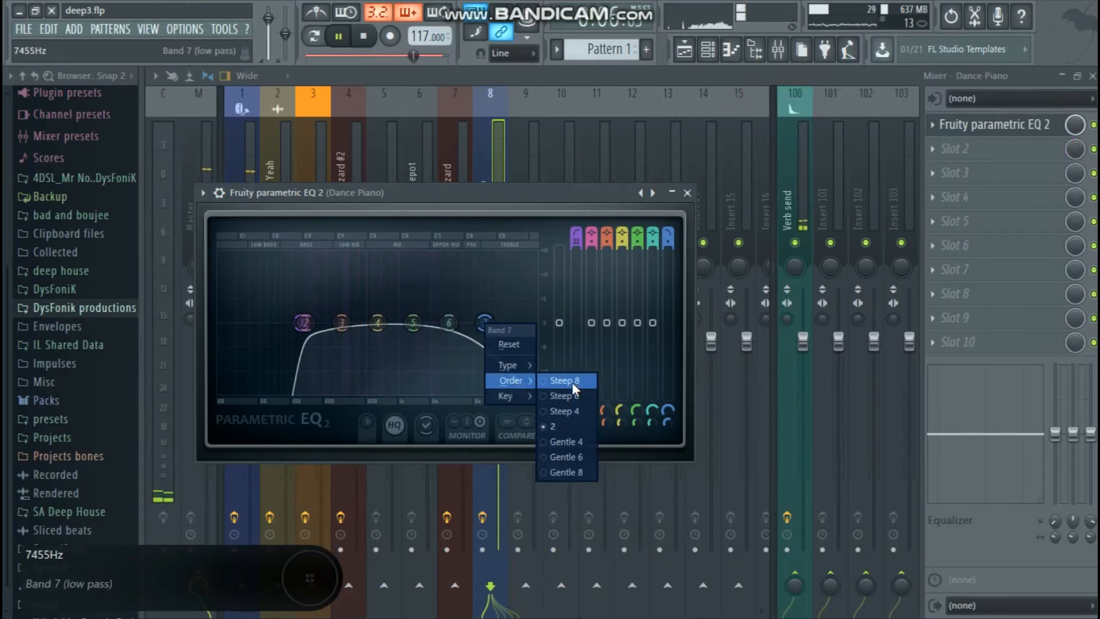
click(572, 383)
drag(485, 323, 519, 322)
click(687, 192)
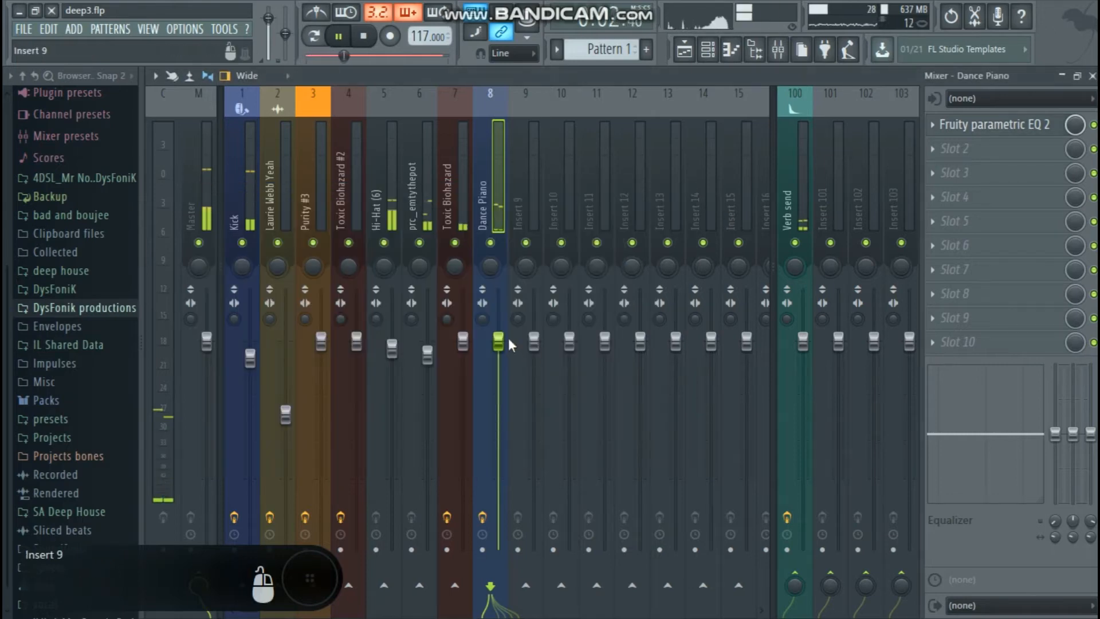
Step: Unmute the Toxic Biohazard #3 channel and assign it to free mixer track 9
click(708, 49)
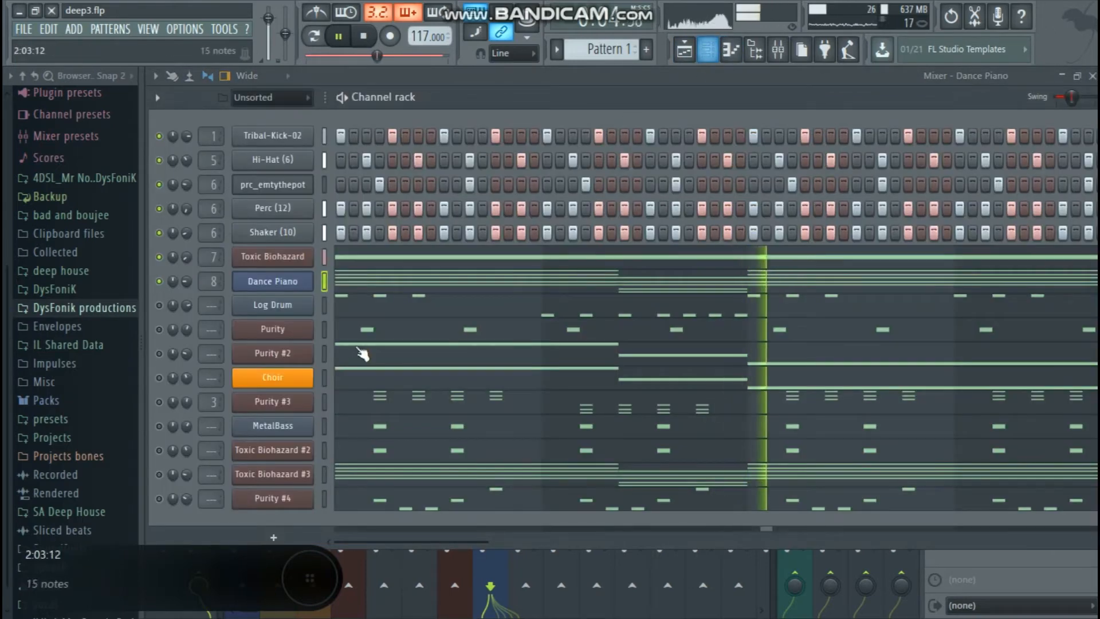
click(159, 475)
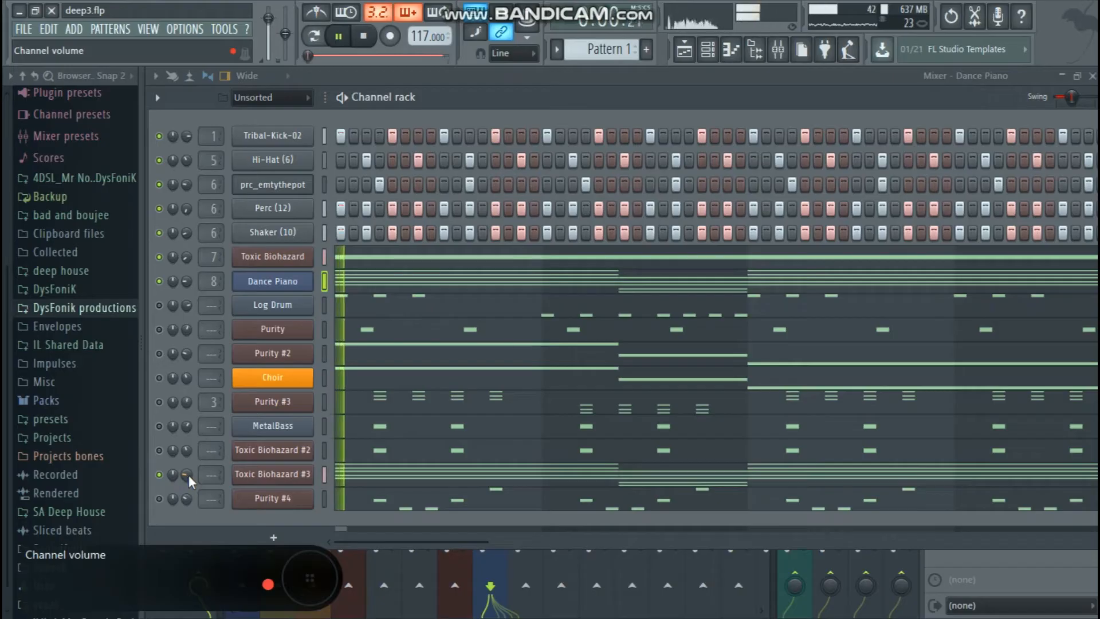
click(246, 476)
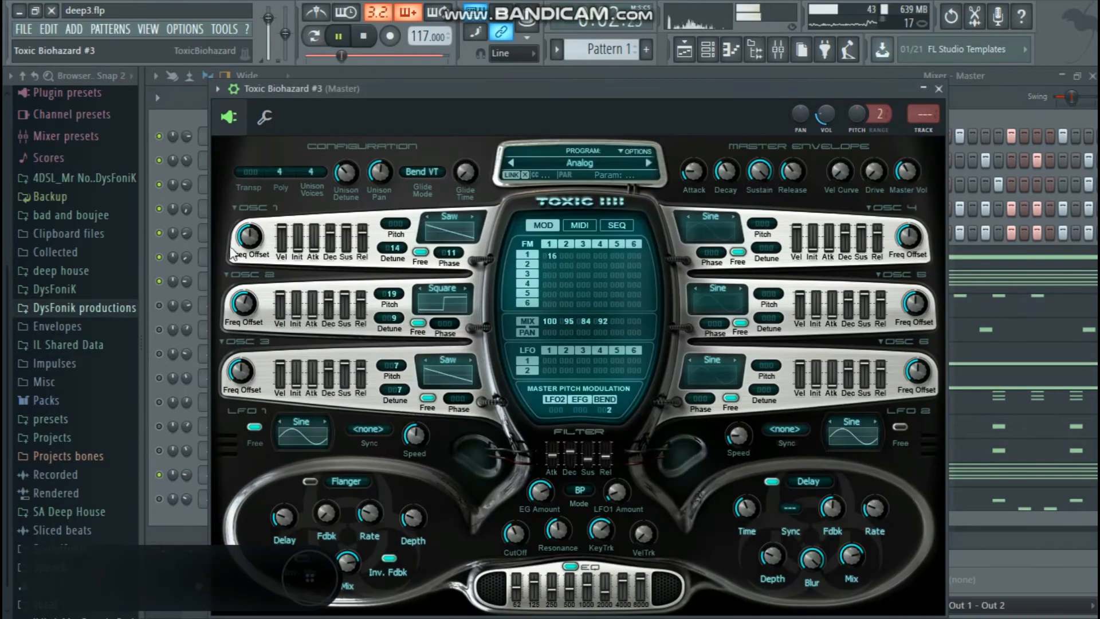
click(217, 90)
click(520, 141)
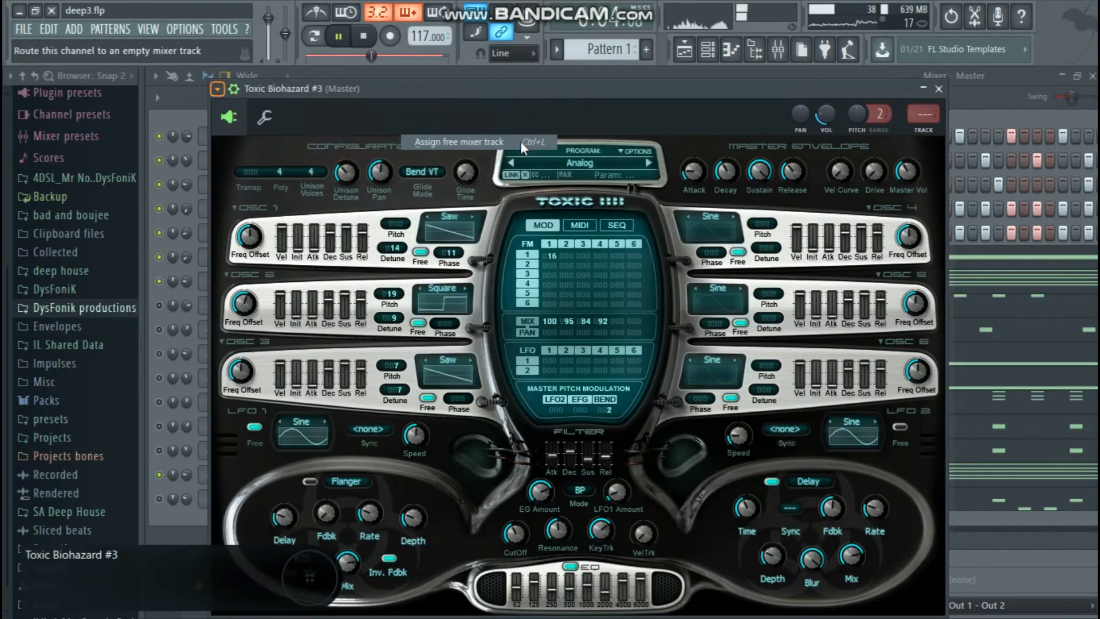
Step: Add Fruity Parametric EQ 2 to the Toxic Biohazard #3 track with band 1 as a Steep 8 high pass at band 2's frequency
click(972, 133)
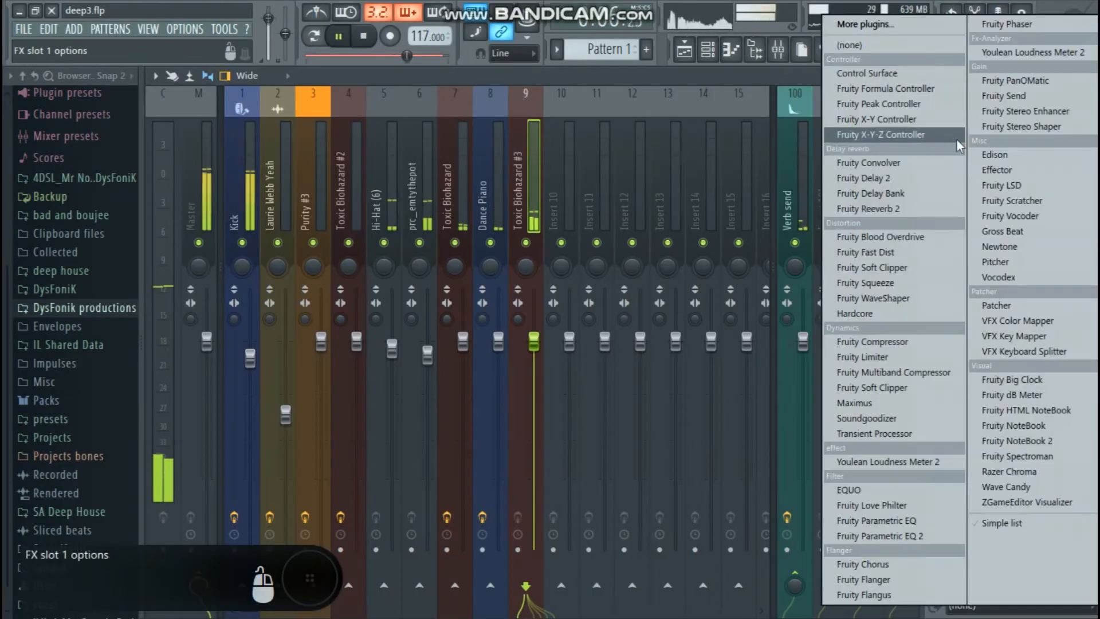
click(899, 535)
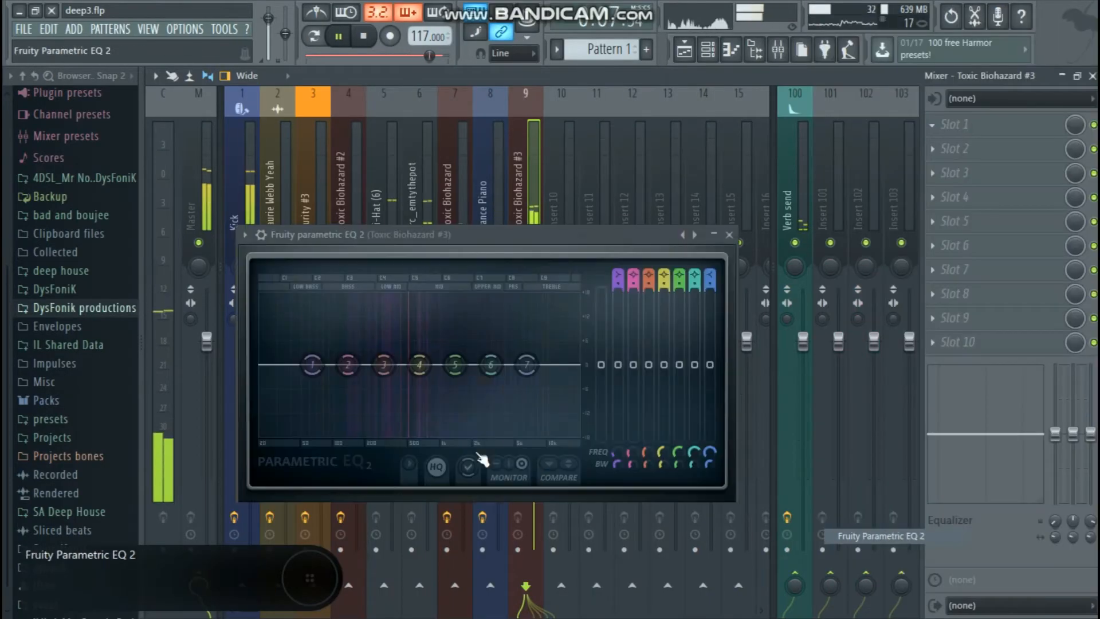
right_click(312, 365)
mouse_move(330, 421)
click(375, 421)
right_click(313, 366)
mouse_move(337, 408)
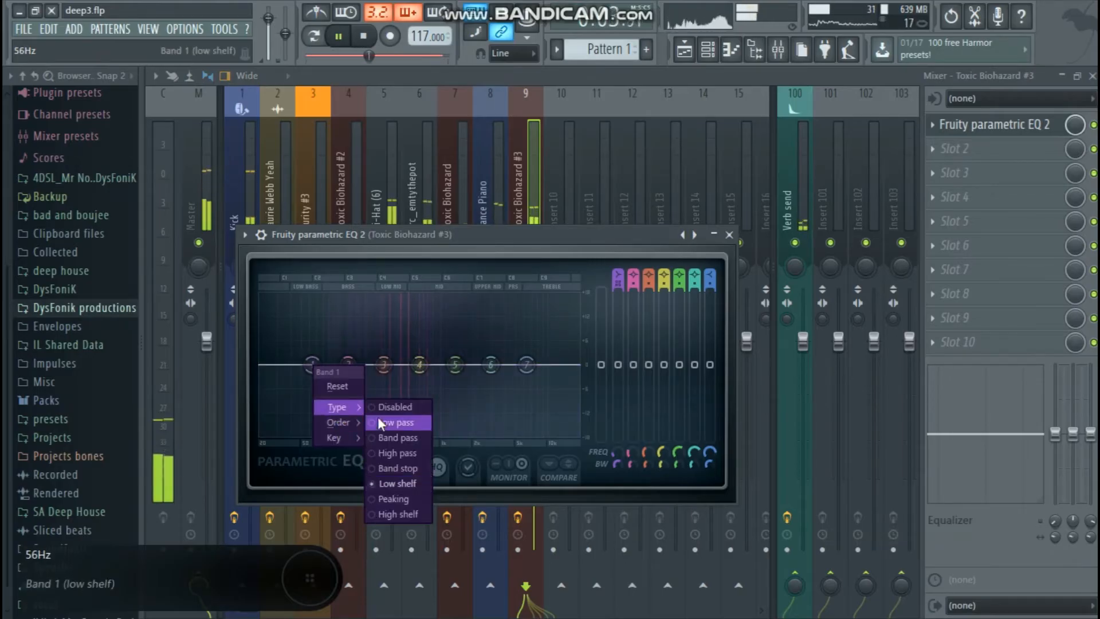
click(394, 452)
drag(312, 365, 349, 365)
Step: Set band 7 of the Toxic Biohazard #3 EQ to a Steep 8 low pass at about 3486 Hz and close the EQ
right_click(526, 364)
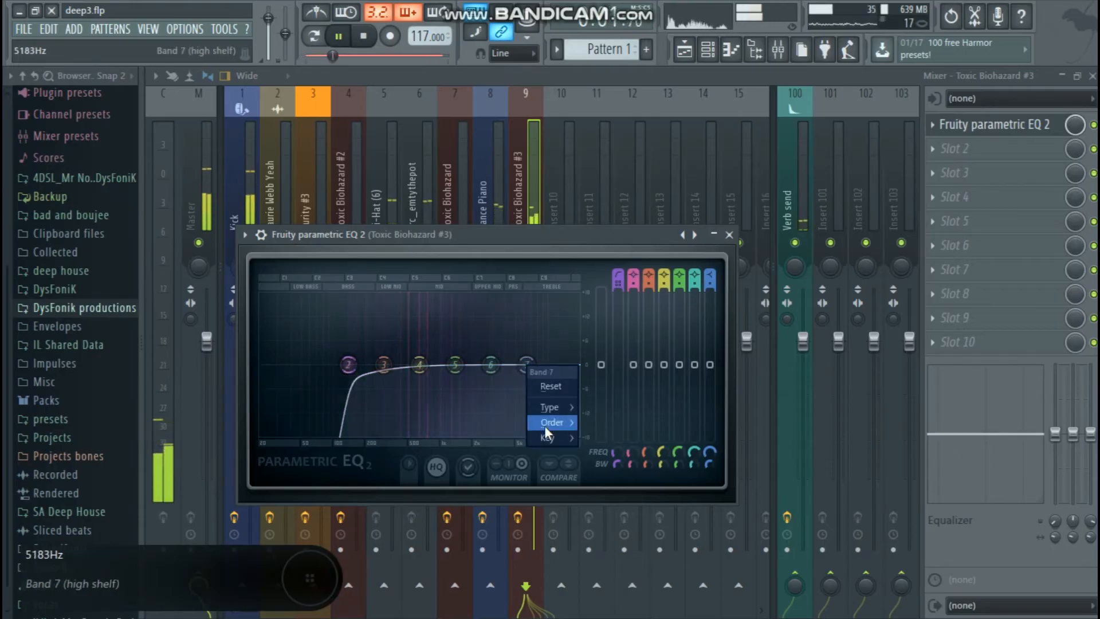
mouse_move(544, 425)
click(605, 422)
right_click(526, 364)
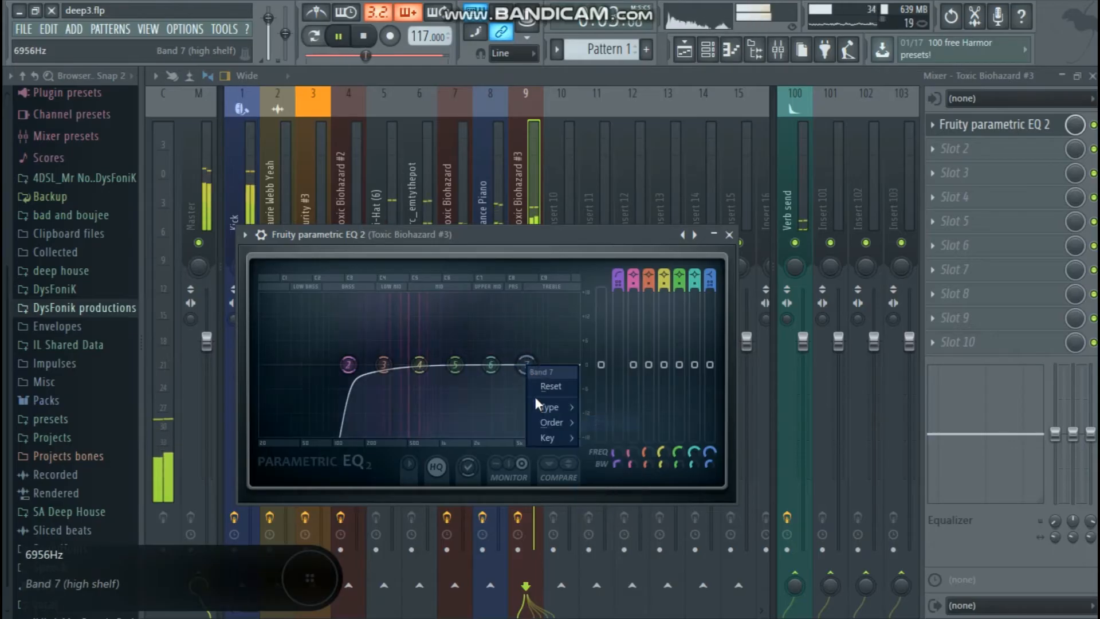
mouse_move(538, 405)
click(609, 453)
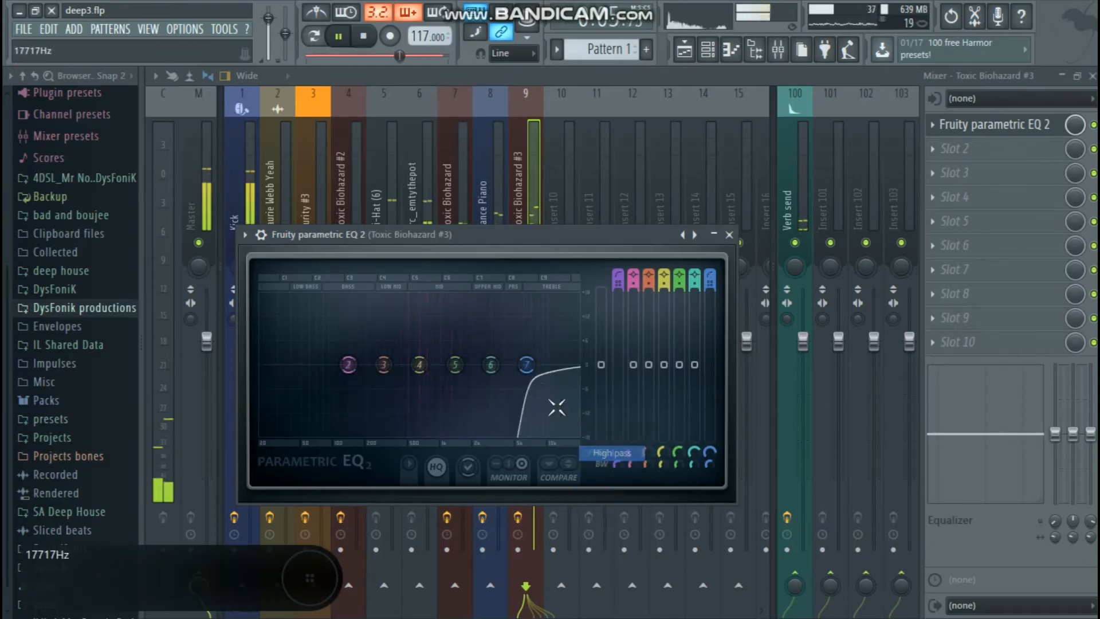
right_click(527, 367)
mouse_move(551, 407)
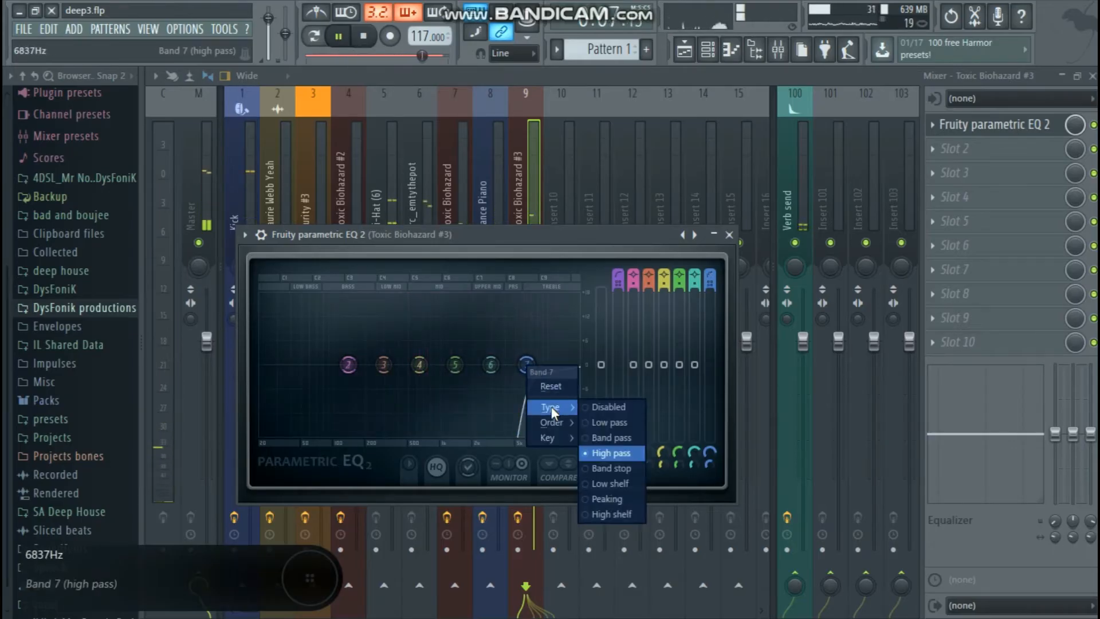
click(586, 419)
drag(526, 364, 502, 364)
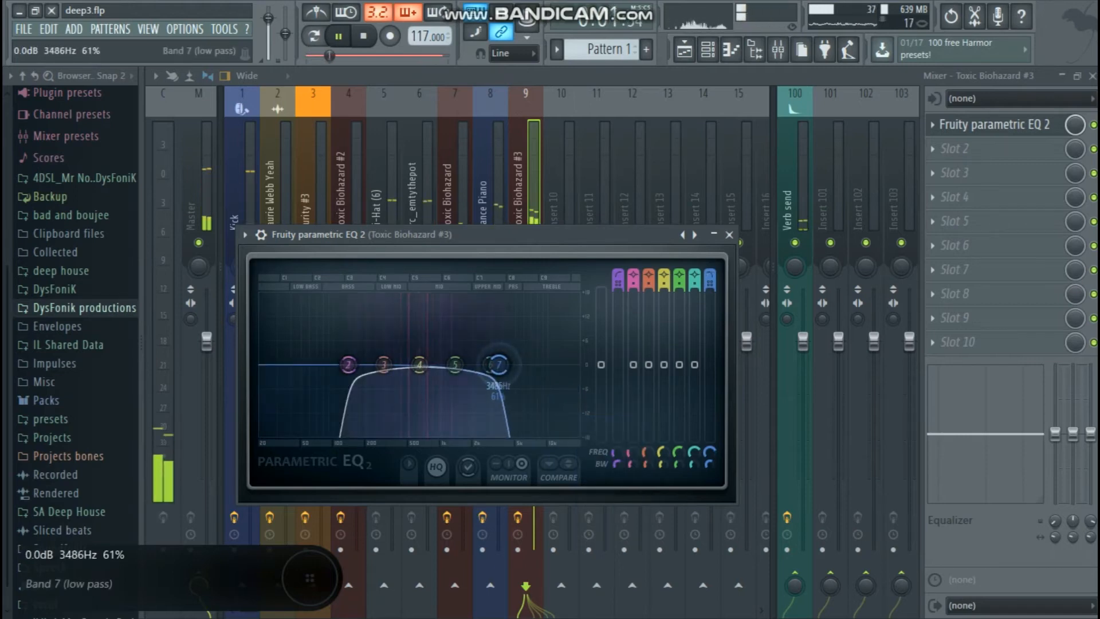
click(728, 235)
Step: Unmute the Log Drum channel and assign it to free mixer track 10
click(708, 50)
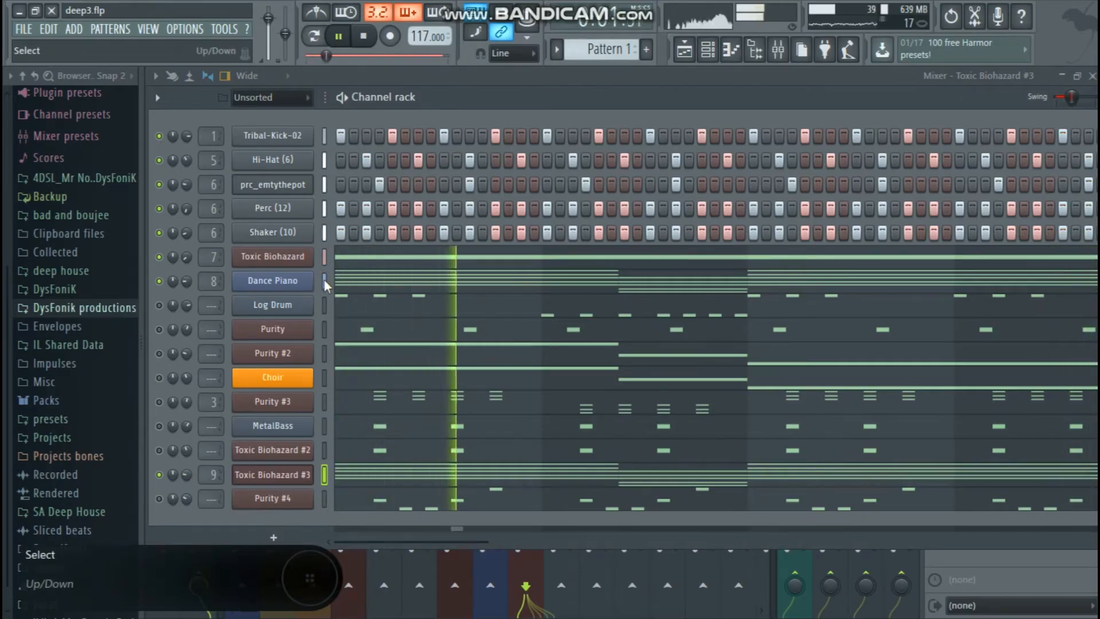
click(325, 256)
click(325, 304)
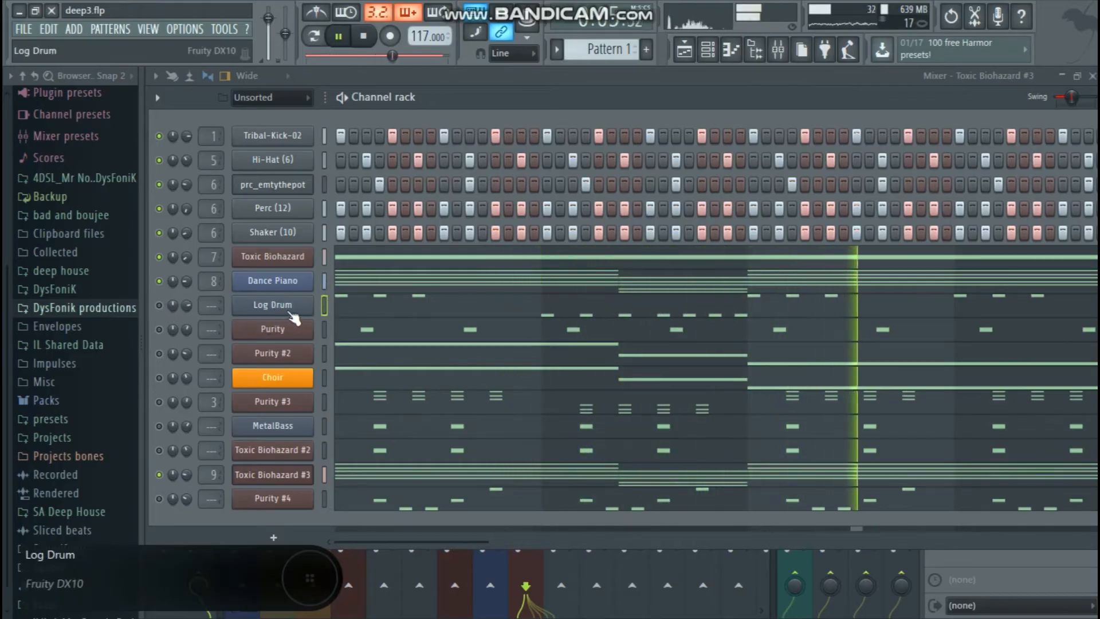
click(324, 281)
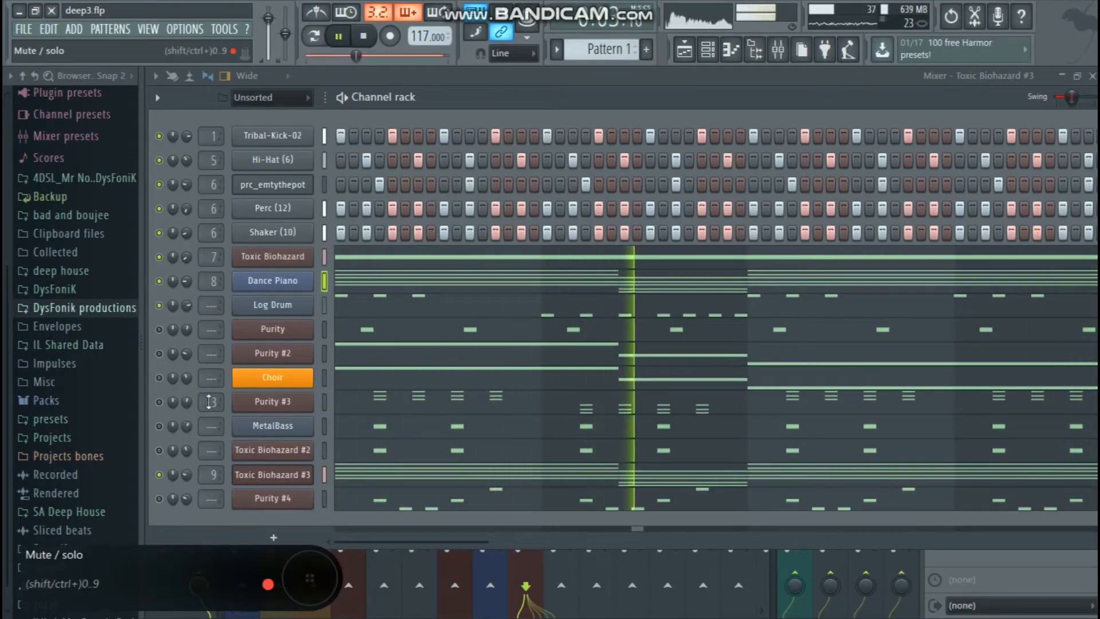
click(273, 305)
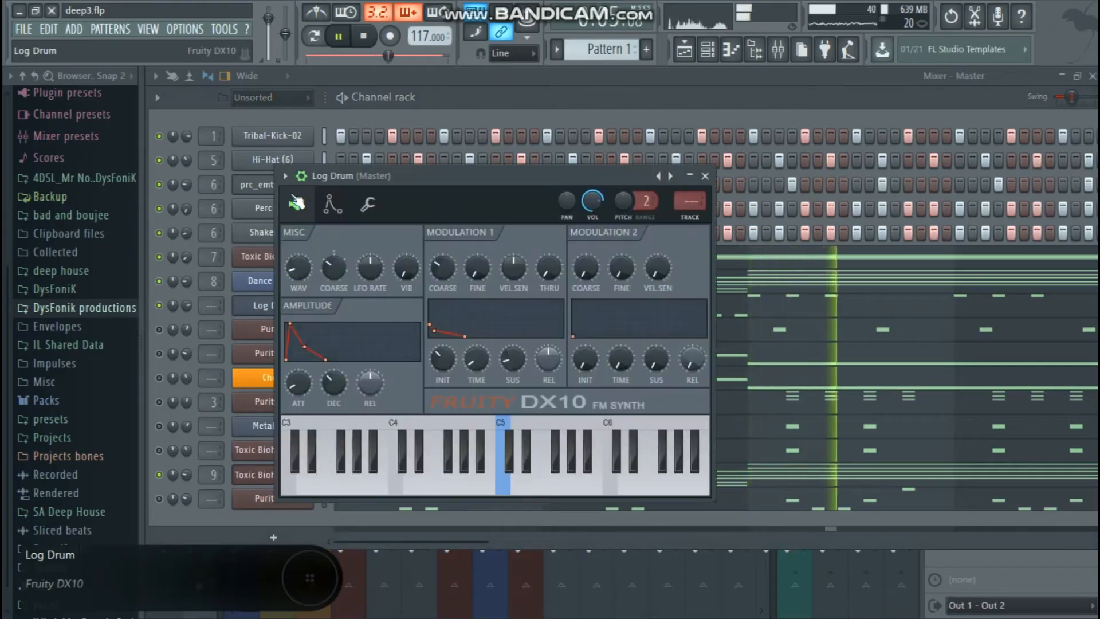
click(284, 176)
click(484, 230)
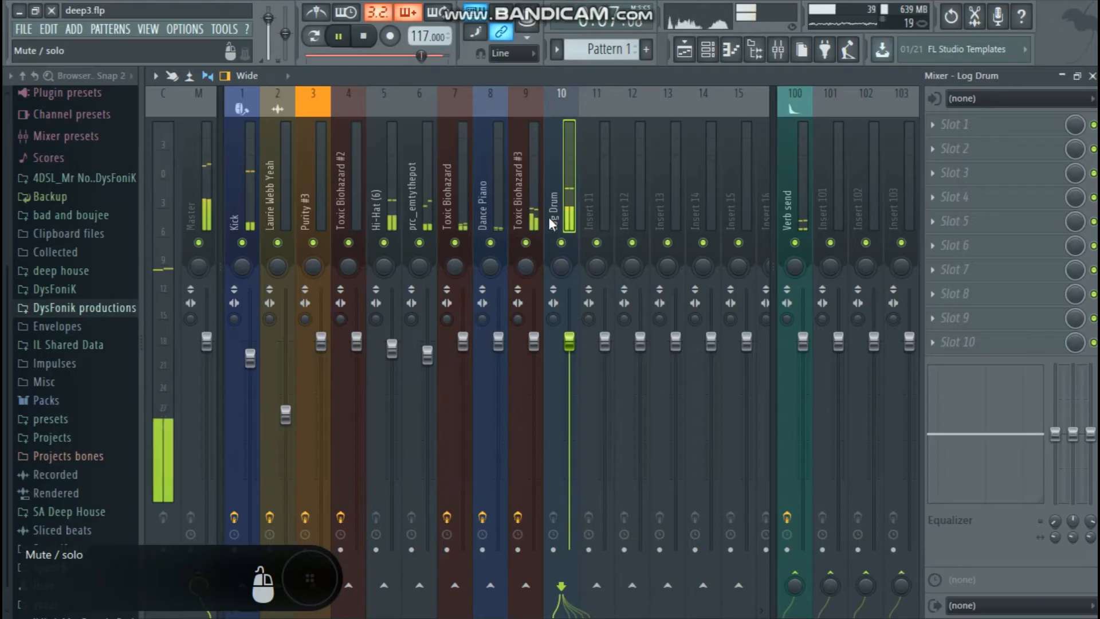
Step: Add Fruity Parametric EQ 2 to the Log Drum track and cut the highs with a steep band 7 low pass at about 807 Hz
click(968, 122)
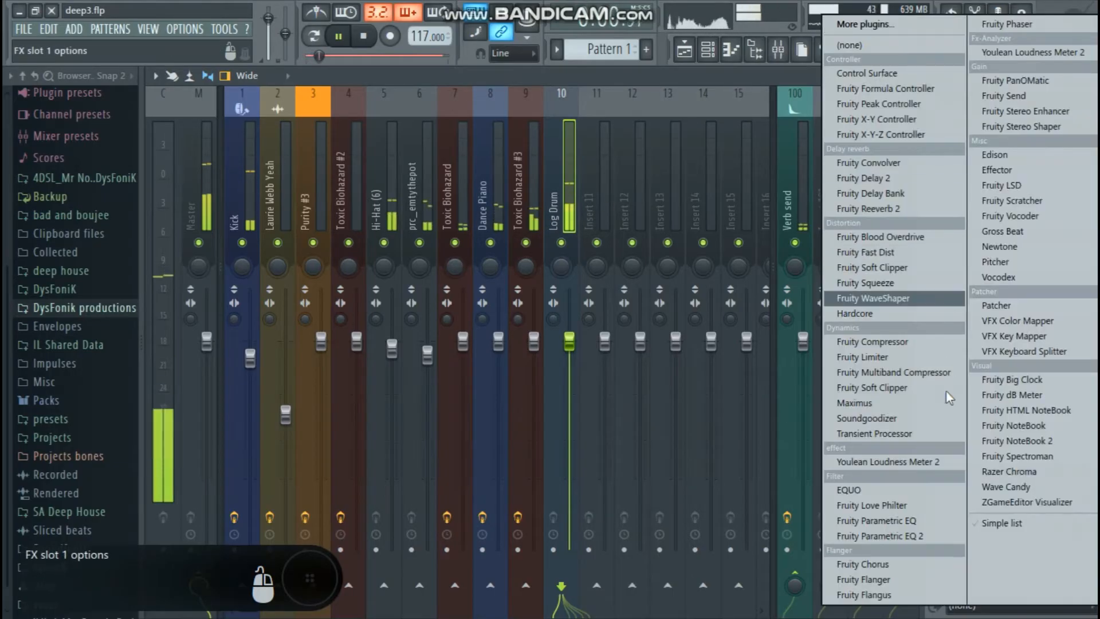
click(927, 541)
right_click(567, 407)
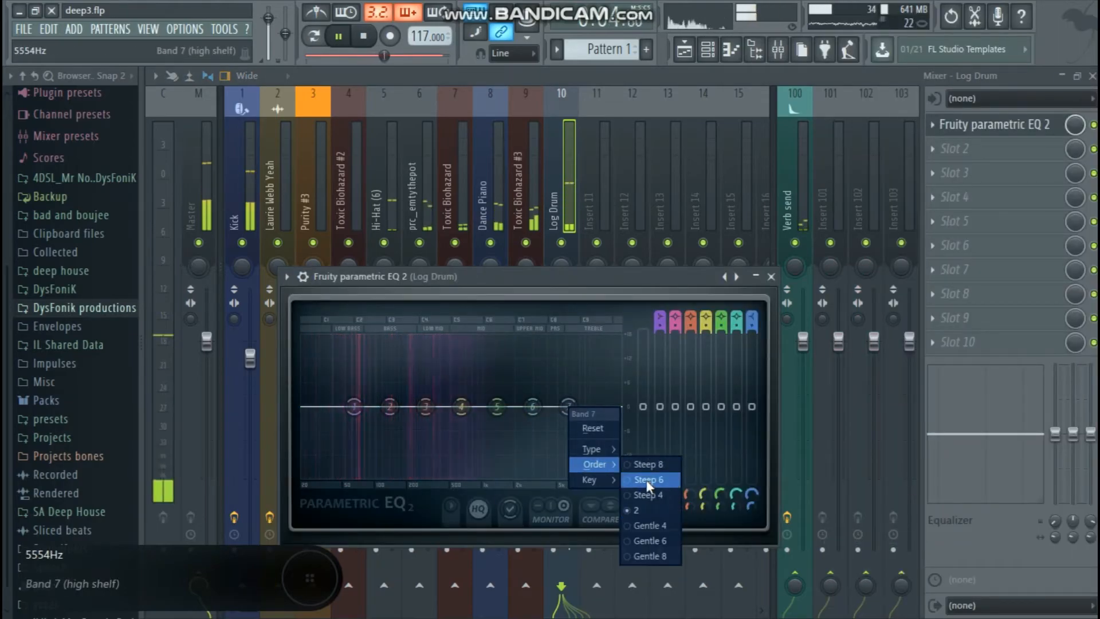
mouse_move(608, 451)
click(651, 495)
drag(567, 407, 474, 407)
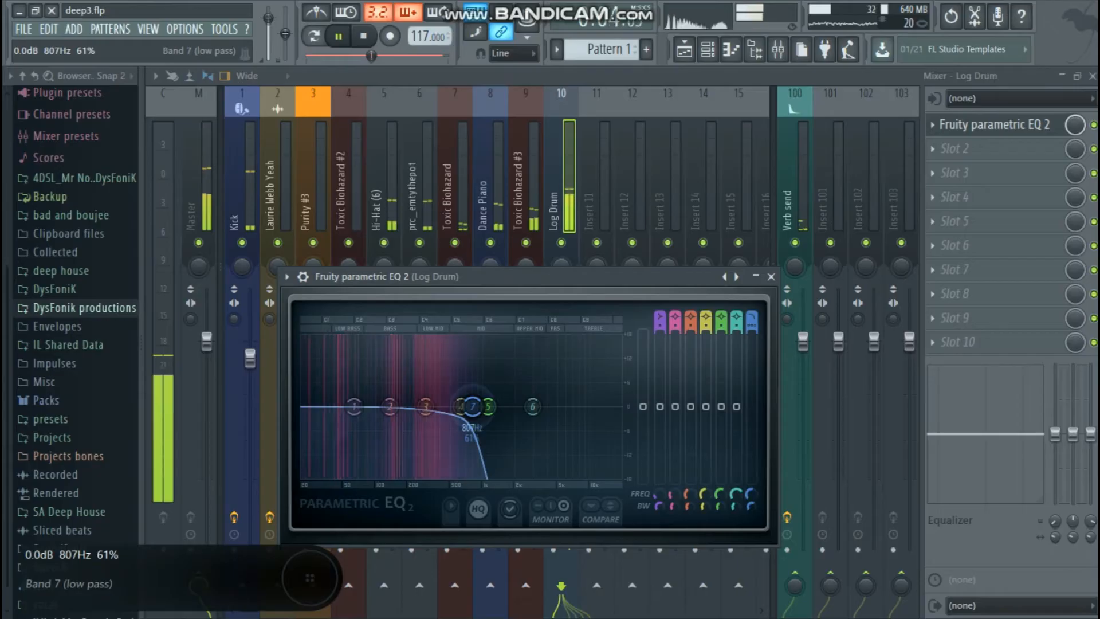
Step: Try the notch, disabled and peaking types for band 1 of the Log Drum EQ at about 35 Hz
drag(353, 407, 327, 406)
right_click(326, 407)
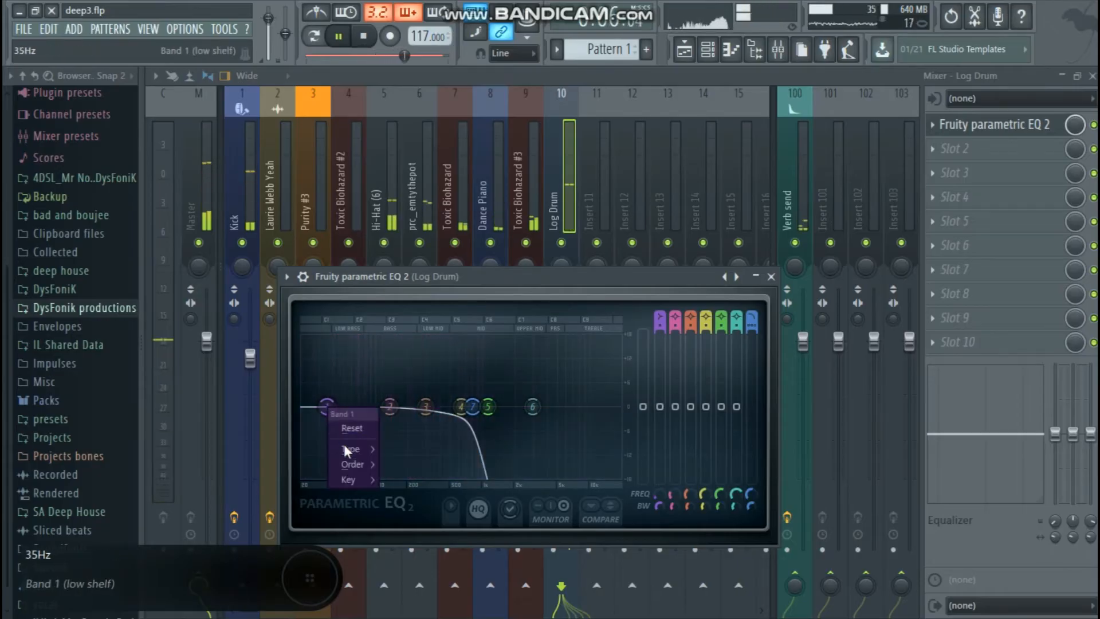
mouse_move(366, 467)
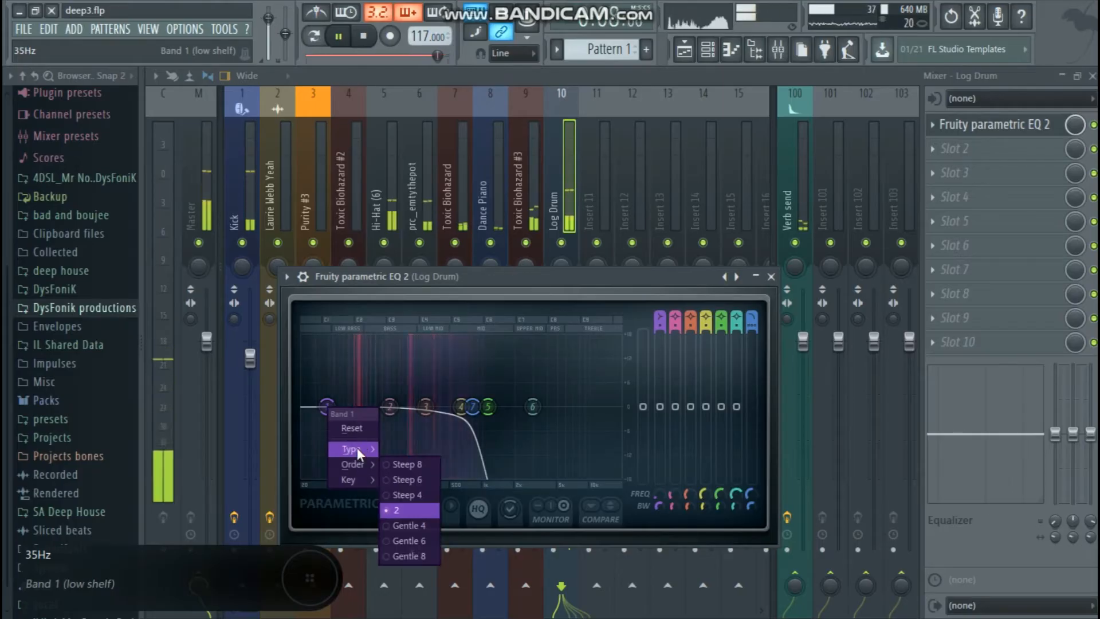
click(329, 404)
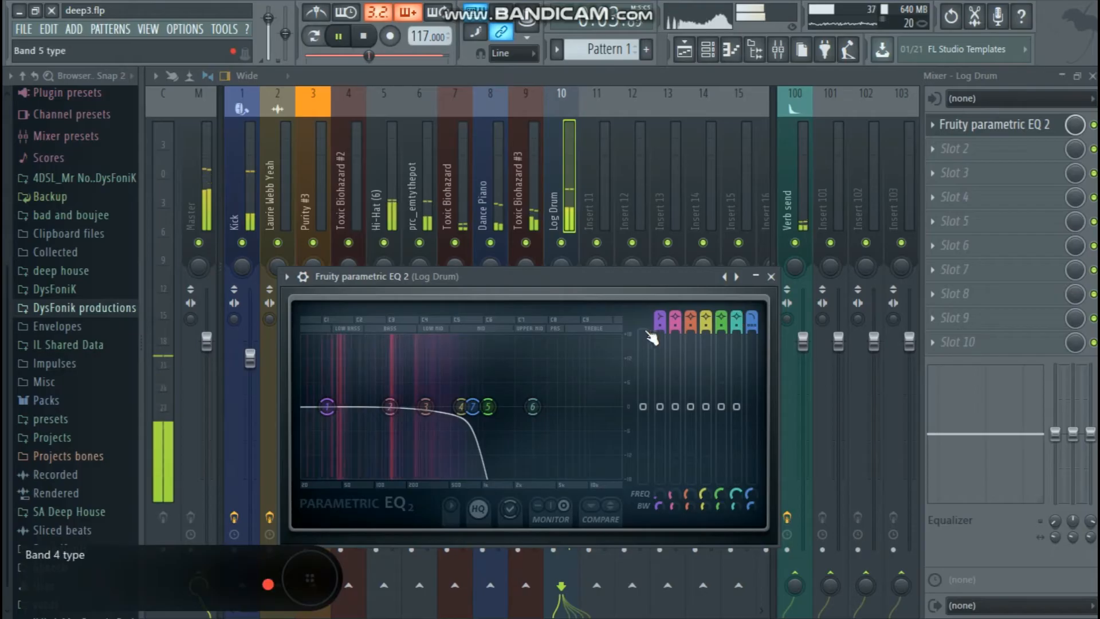
scroll(660, 320, down, 1)
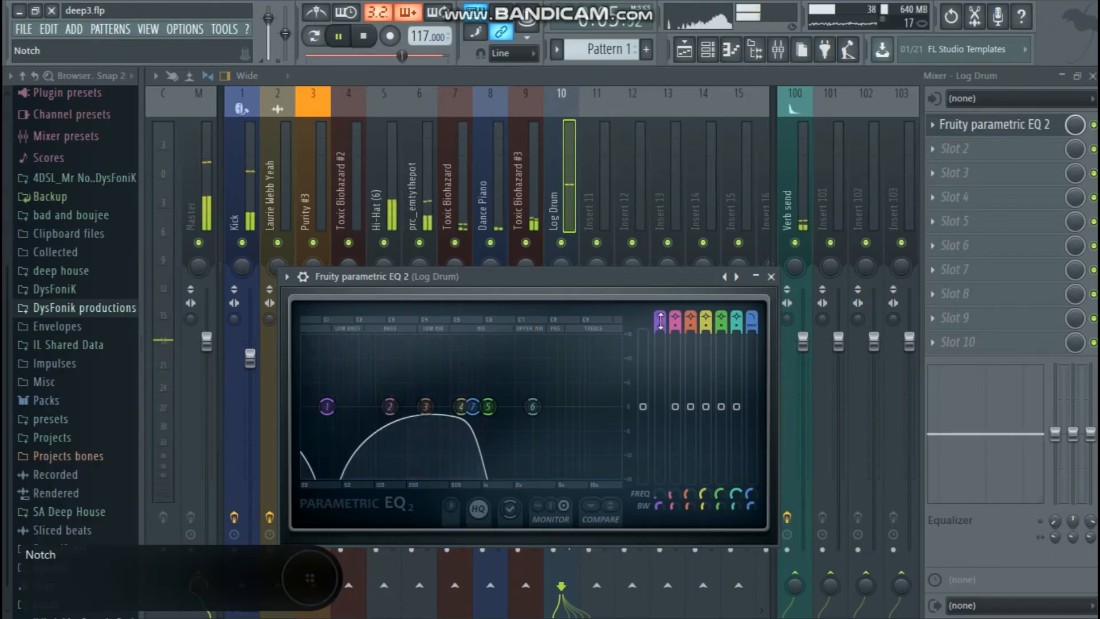
scroll(660, 320, down, 3)
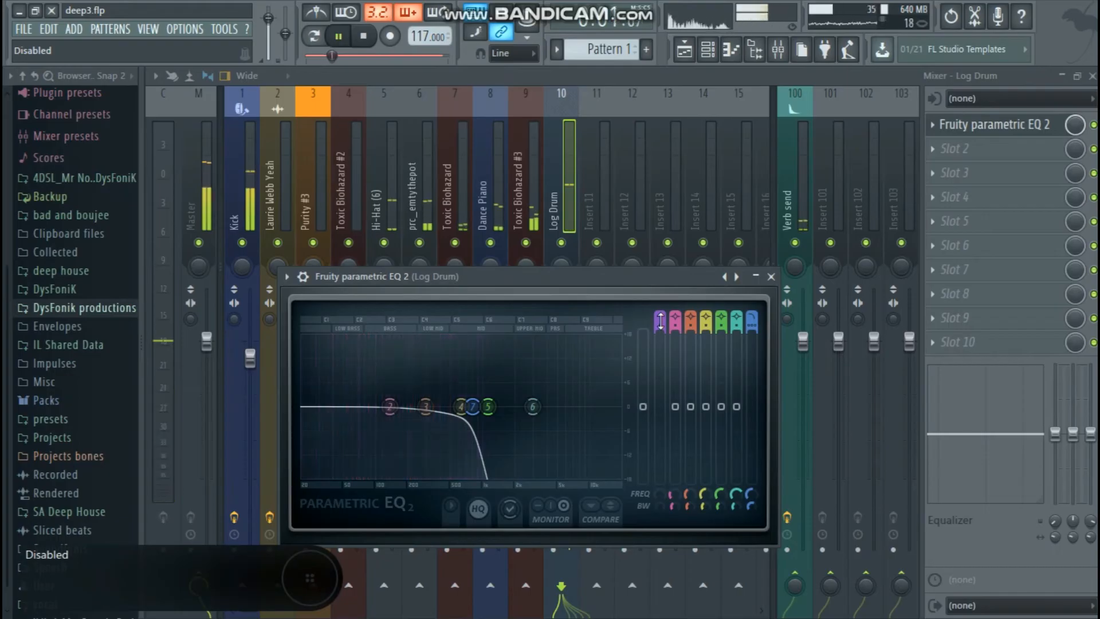
scroll(660, 321, up, 5)
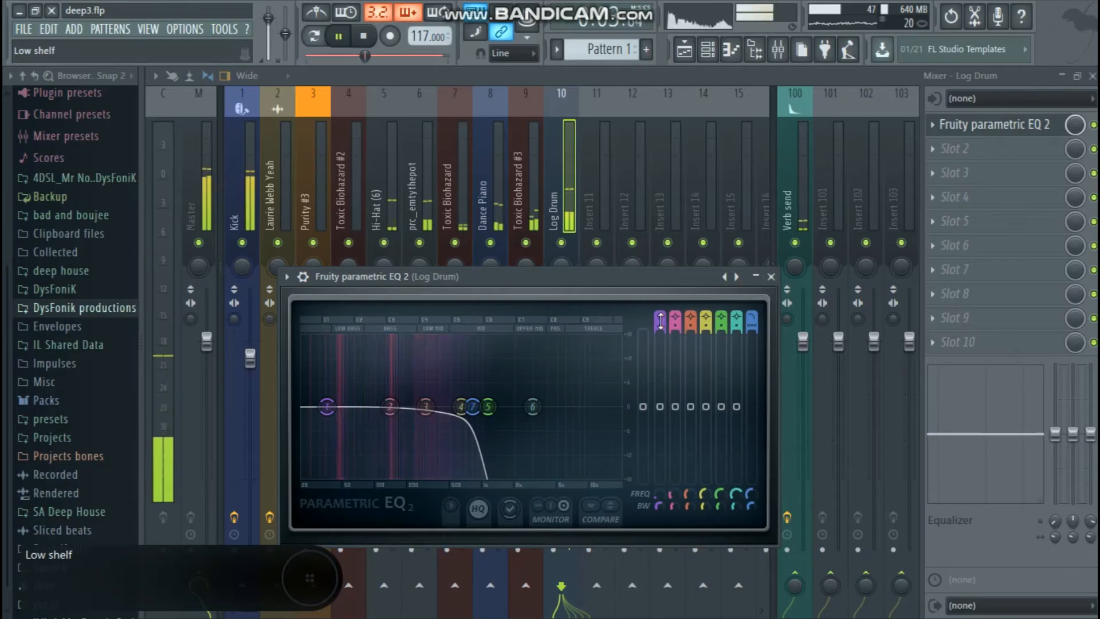
scroll(660, 321, up, 1)
mouse_move(326, 407)
mouse_down()
mouse_move(363, 417)
mouse_move(326, 417)
mouse_up()
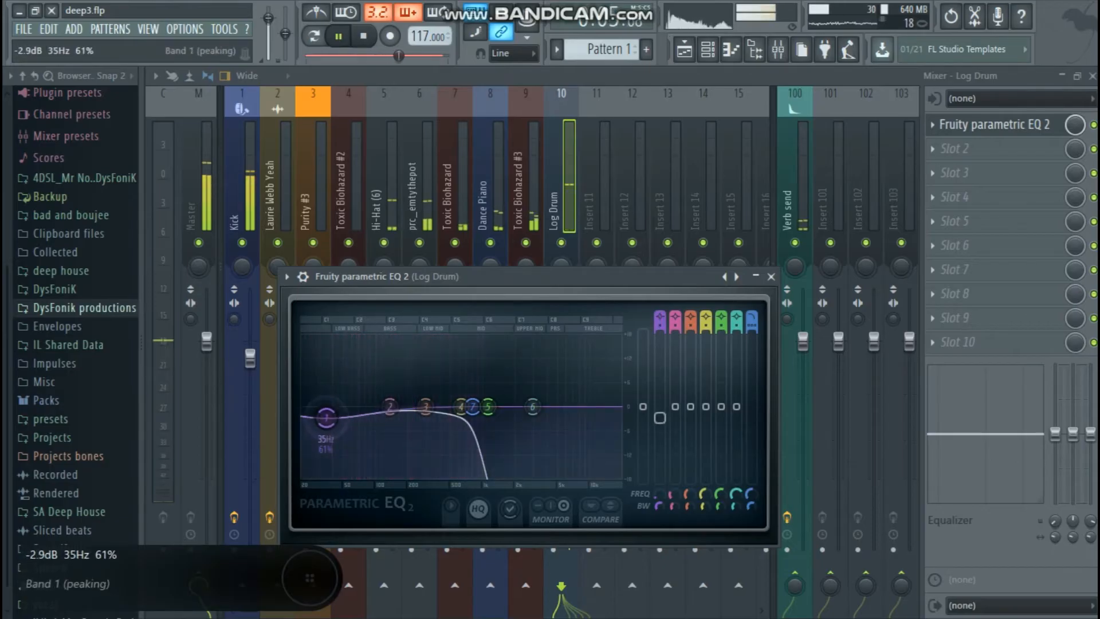
scroll(657, 316, down, 1)
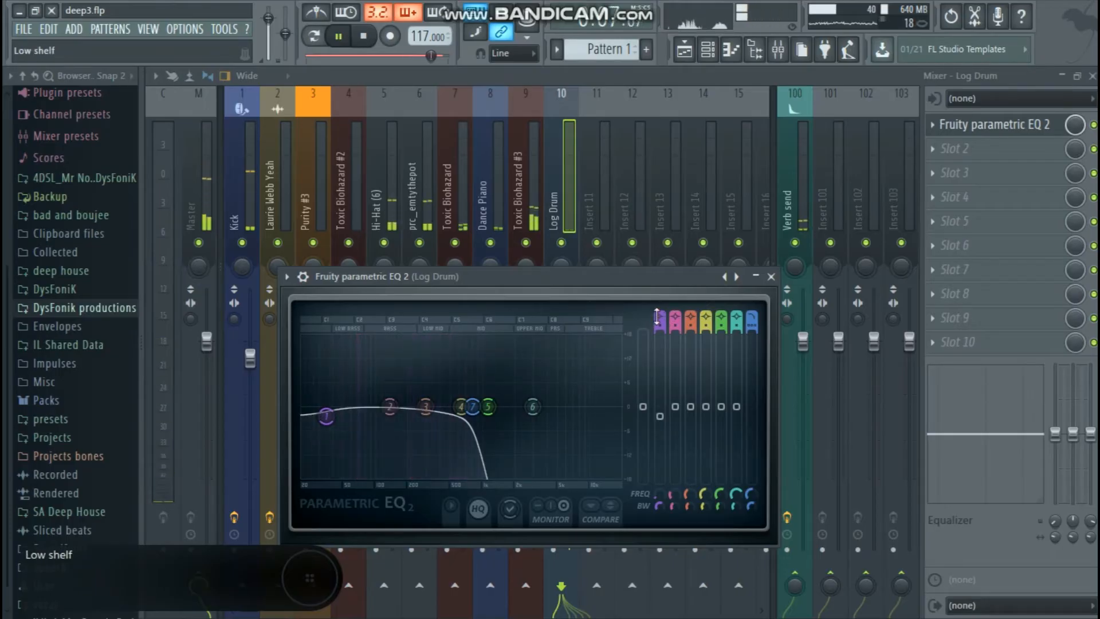
Step: Make band 1 of the Log Drum EQ a Steep 8 low shelf boosted by about 3 dB and close the EQ
right_click(324, 415)
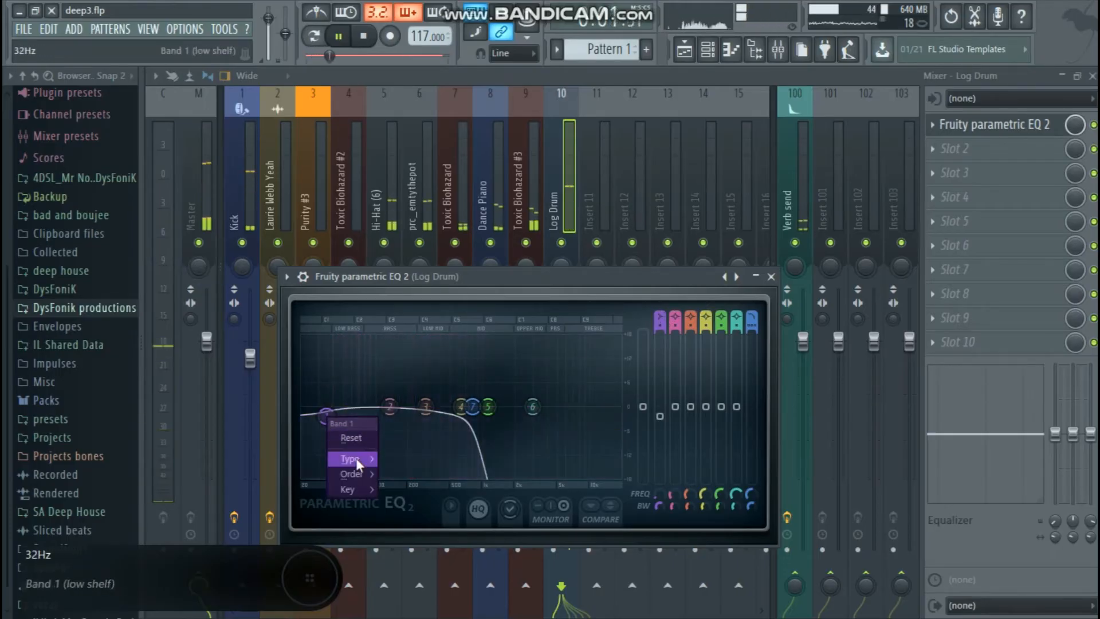
mouse_move(356, 469)
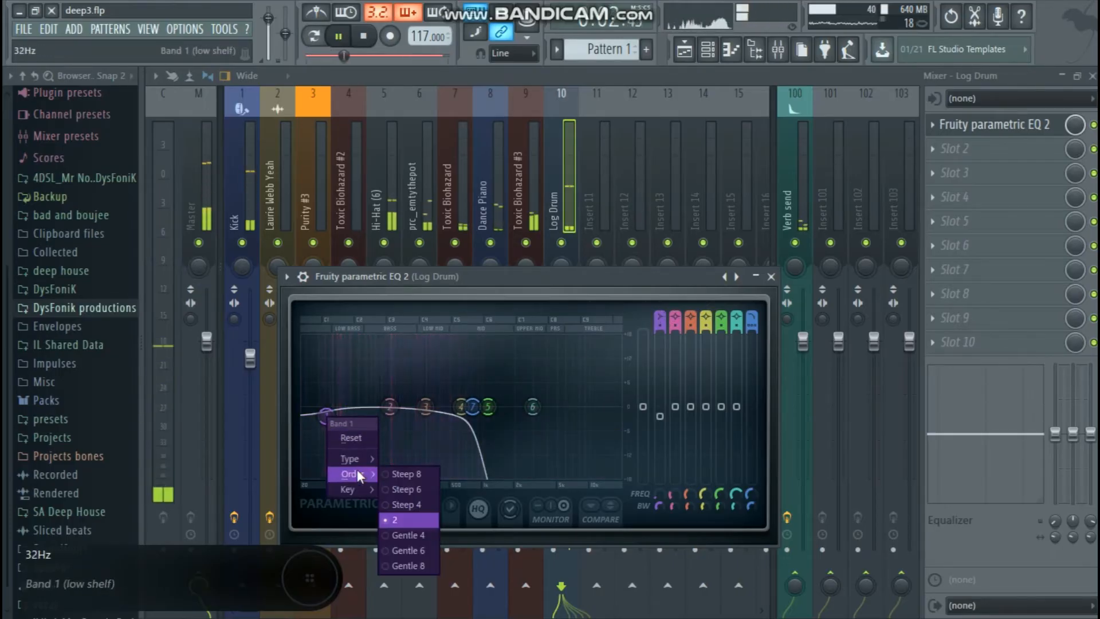
click(404, 474)
drag(326, 436, 312, 392)
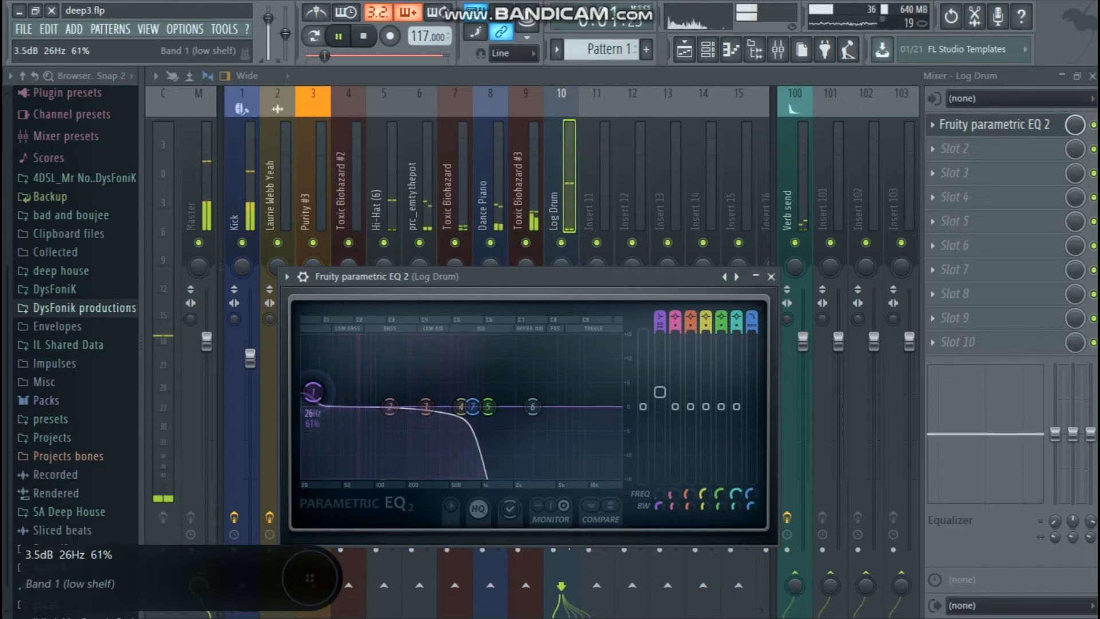
drag(313, 392, 321, 393)
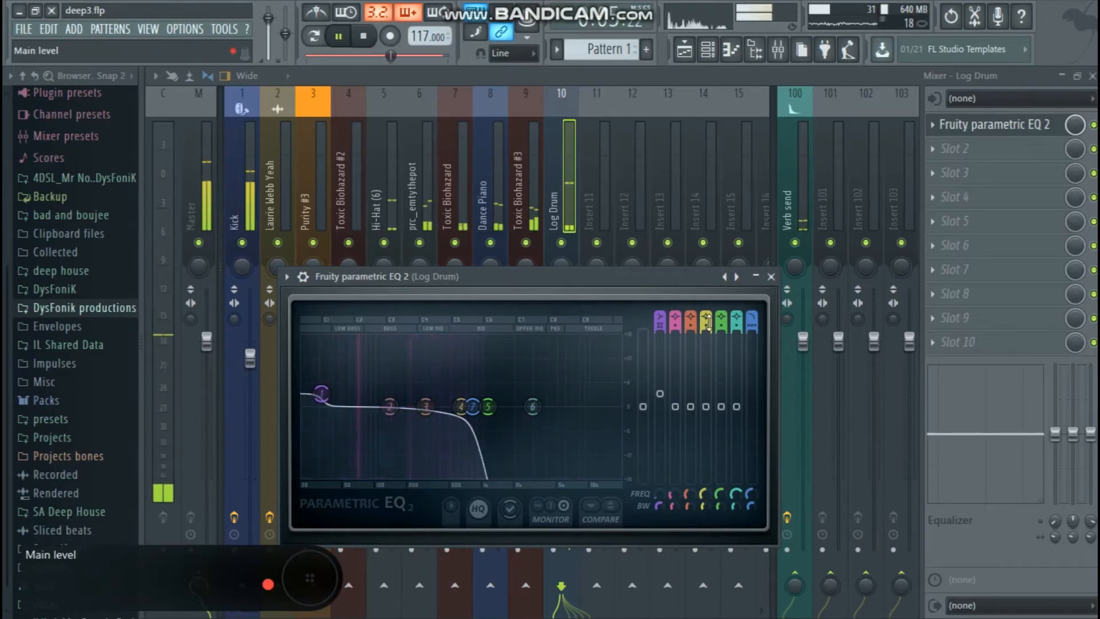
click(774, 278)
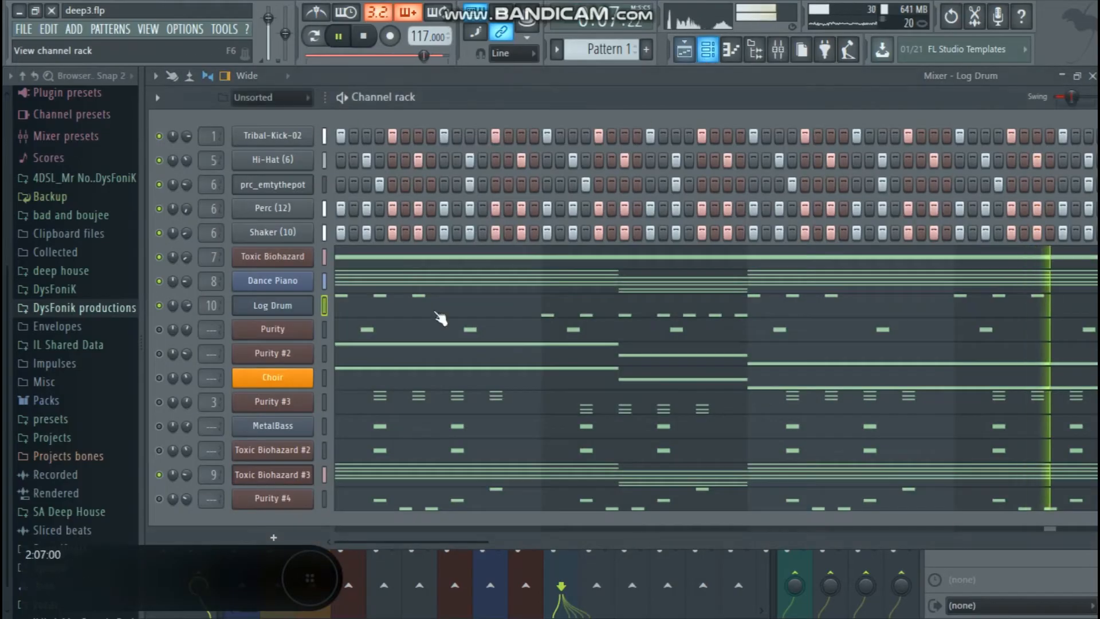
Step: Unmute the Purity channel and assign it to free mixer track 11
click(731, 50)
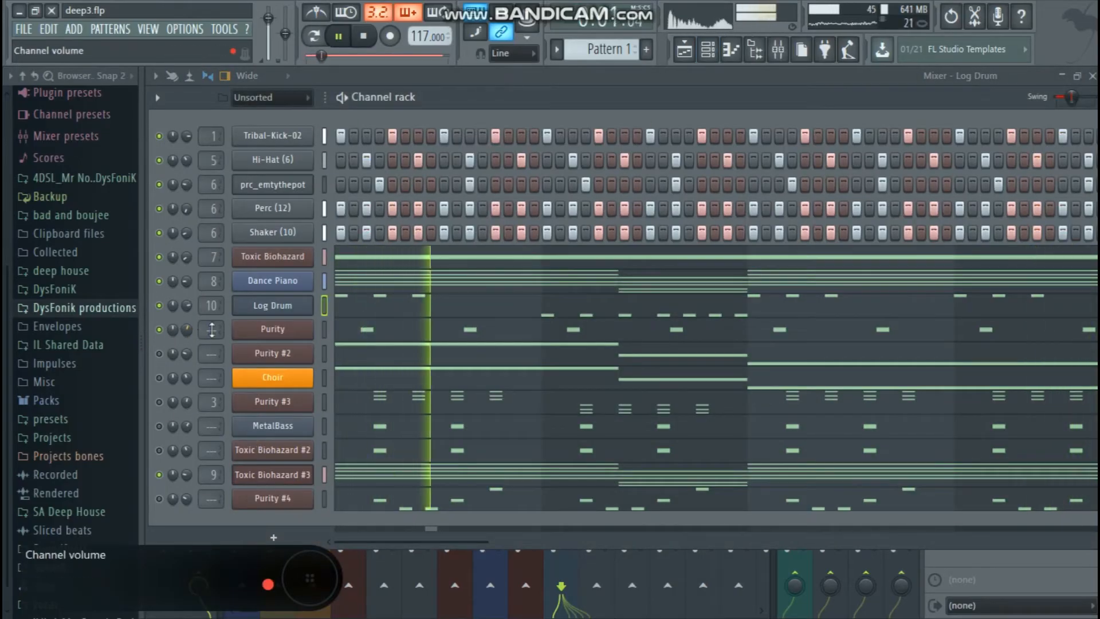
click(296, 328)
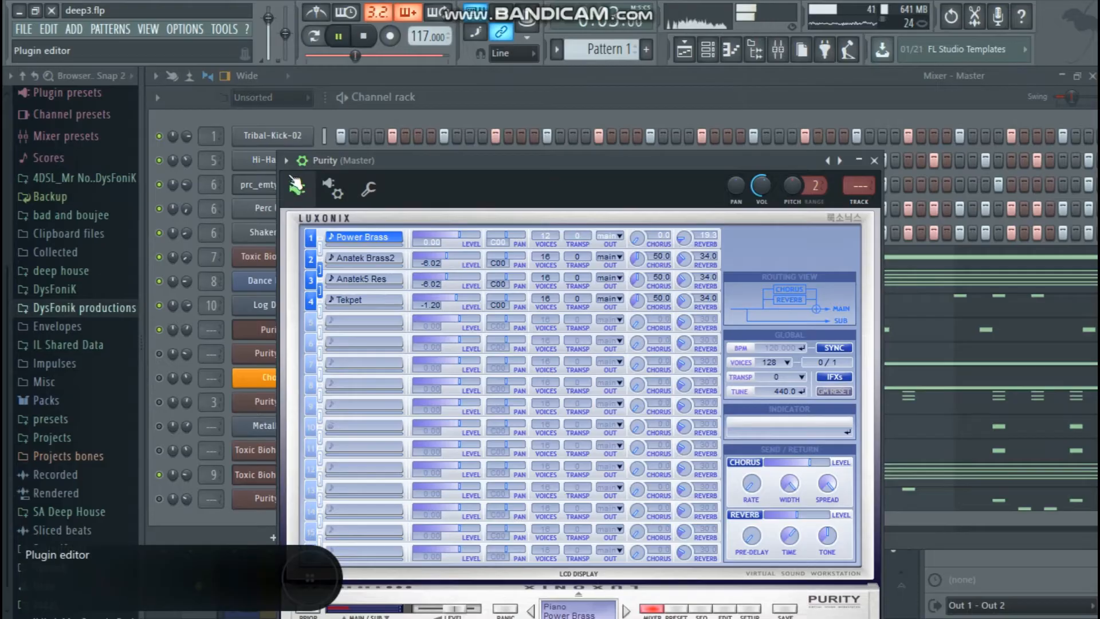
click(287, 161)
click(521, 214)
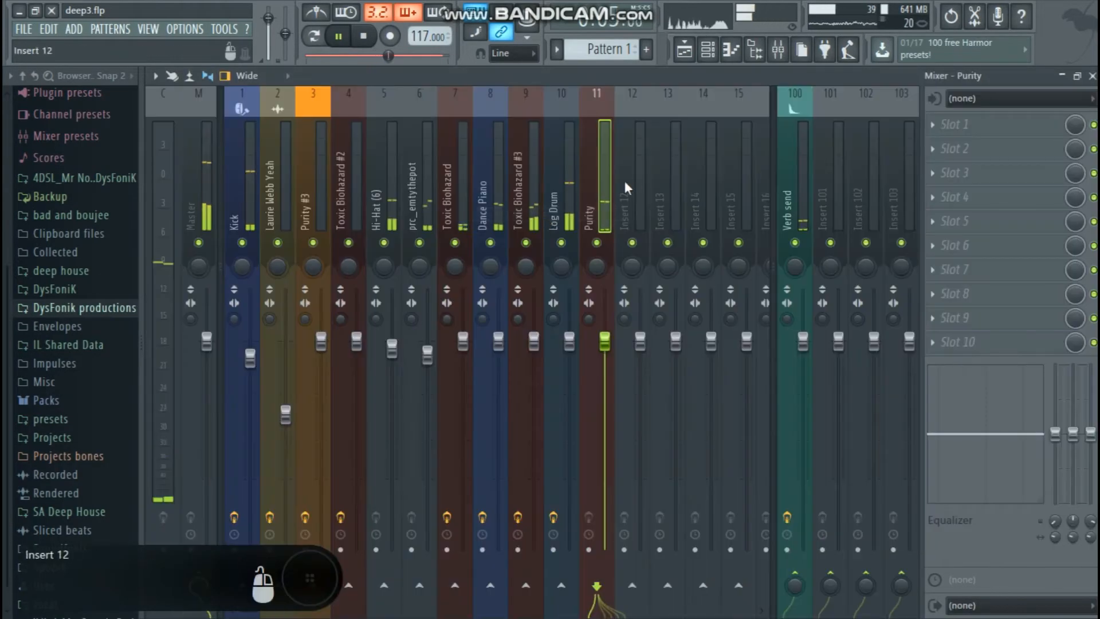
Step: Add Fruity Parametric EQ 2 to the Purity track and cut the lows with a steep band 1 low shelf just above band 3's frequency
click(986, 124)
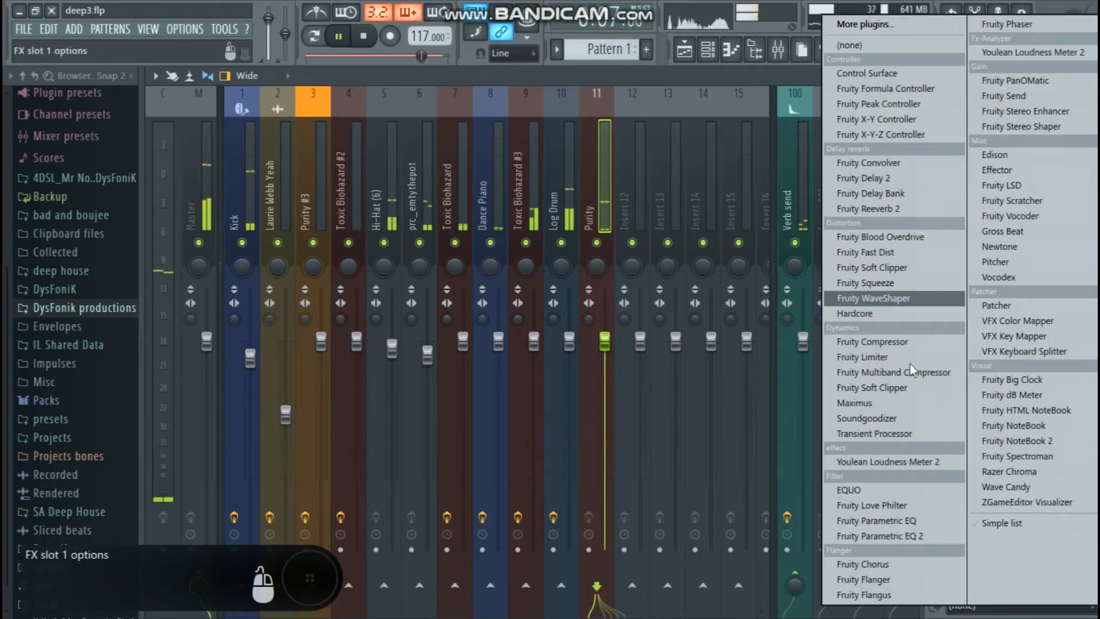
click(901, 537)
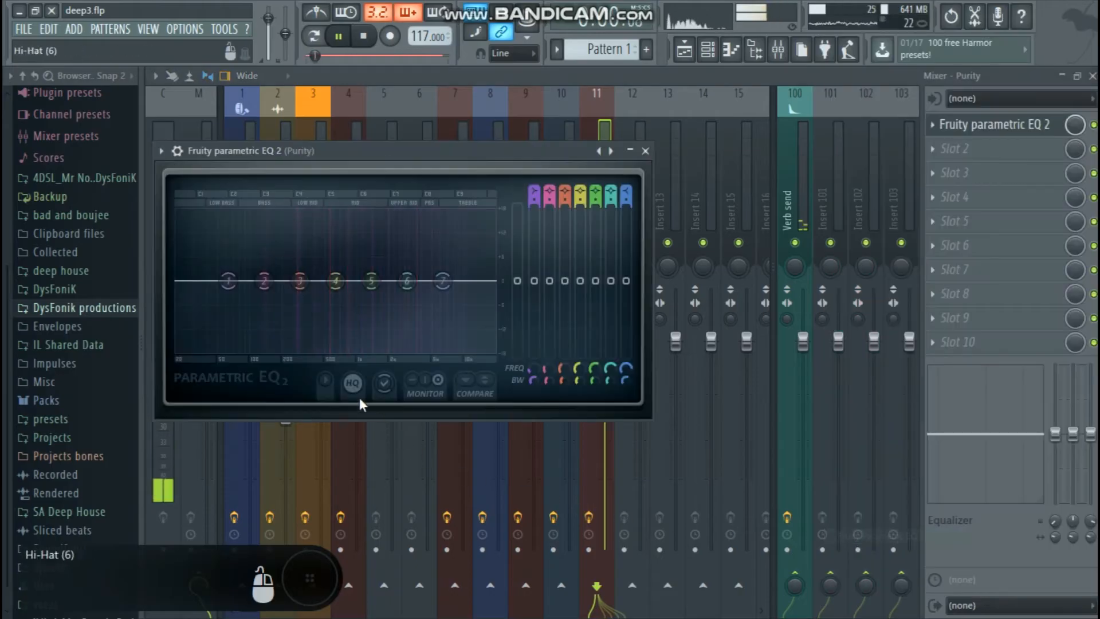
right_click(229, 283)
mouse_move(257, 339)
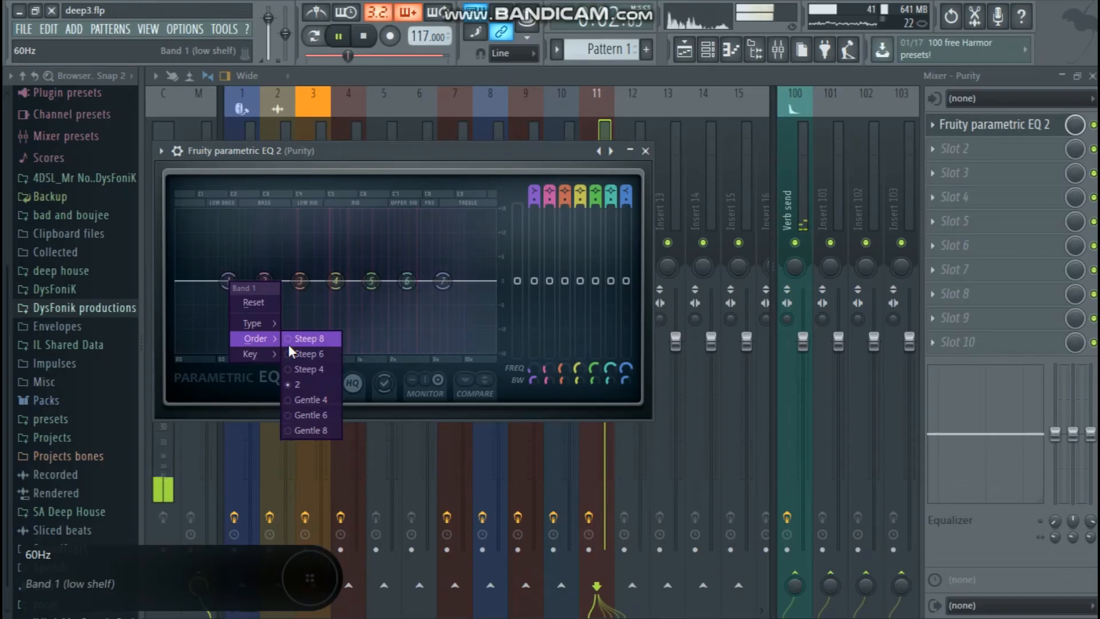
click(293, 354)
drag(231, 282, 303, 335)
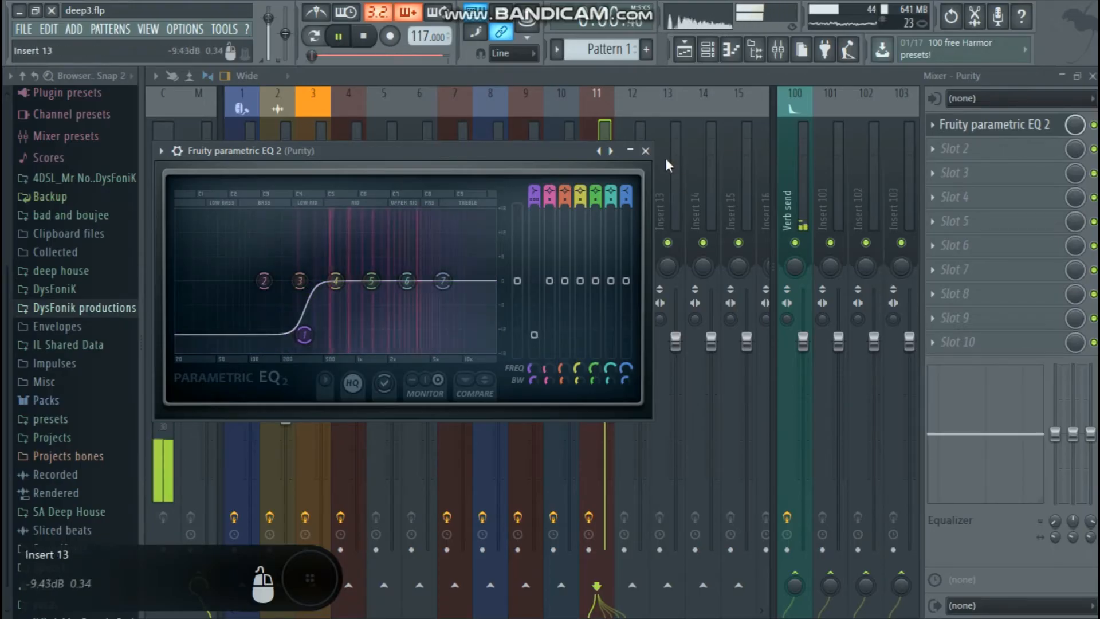
click(646, 152)
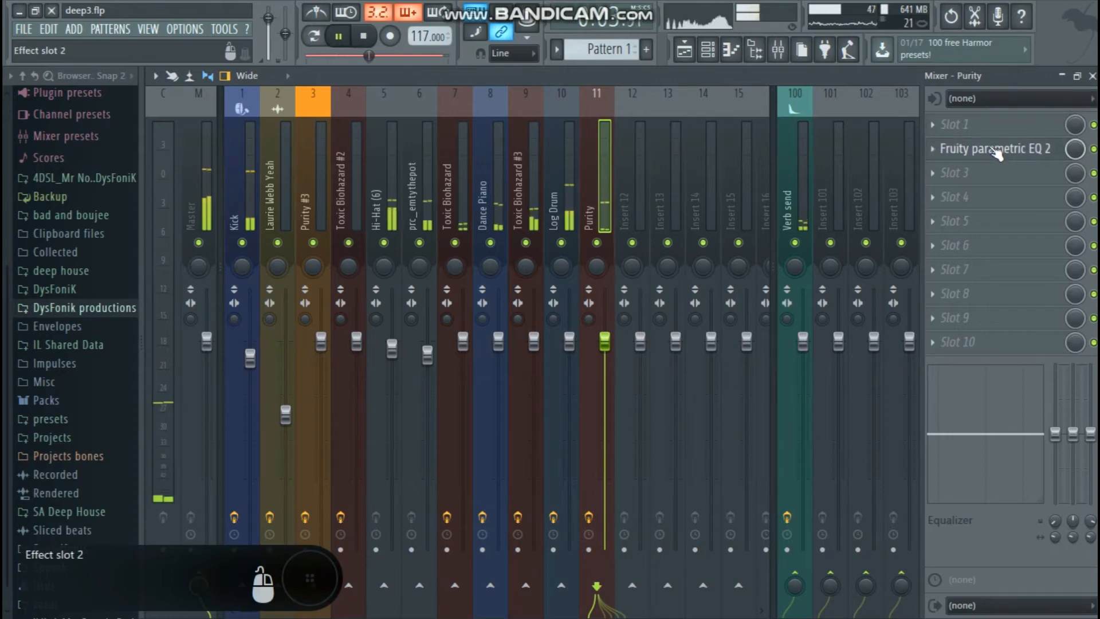
Step: Load Fruity Convolver ahead of the EQ on the Purity track and lower that track's volume slightly
click(975, 124)
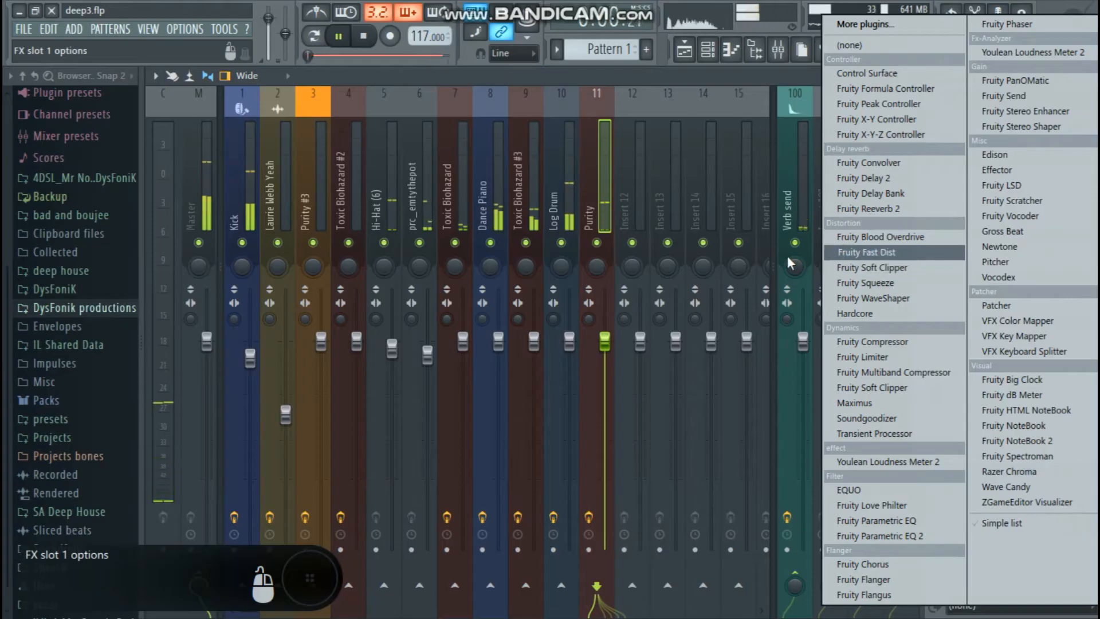
click(903, 165)
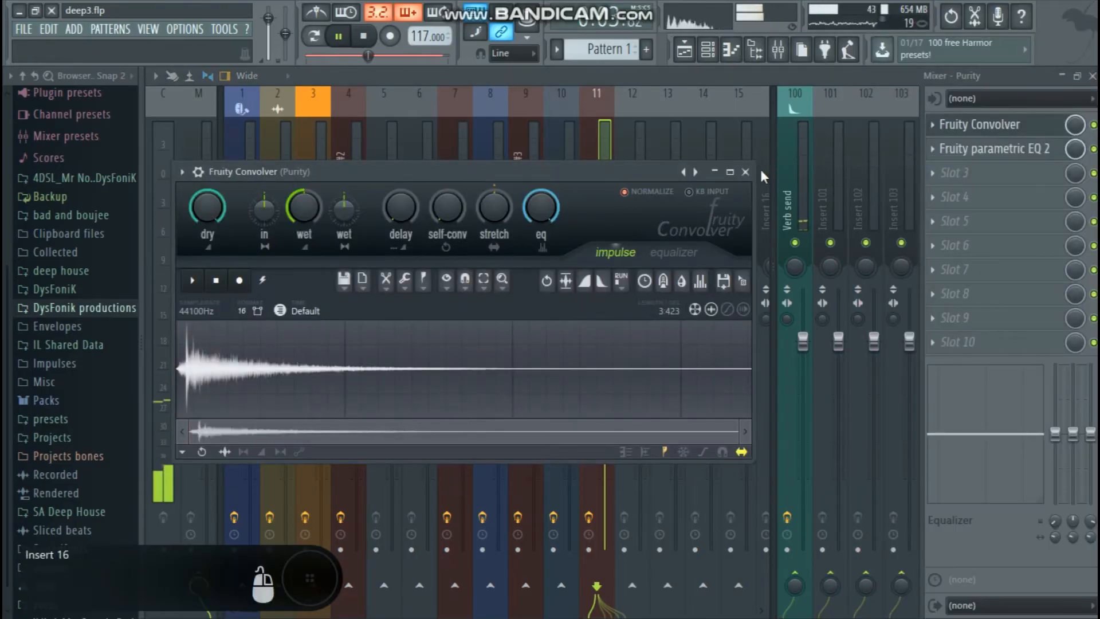
click(746, 171)
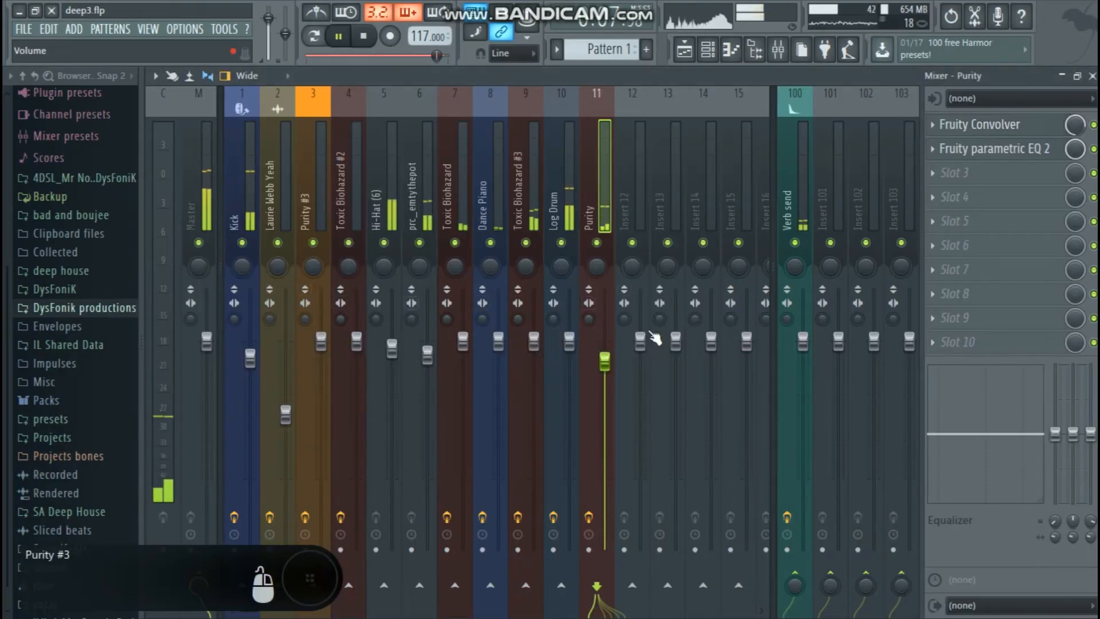
click(553, 187)
click(596, 180)
click(237, 188)
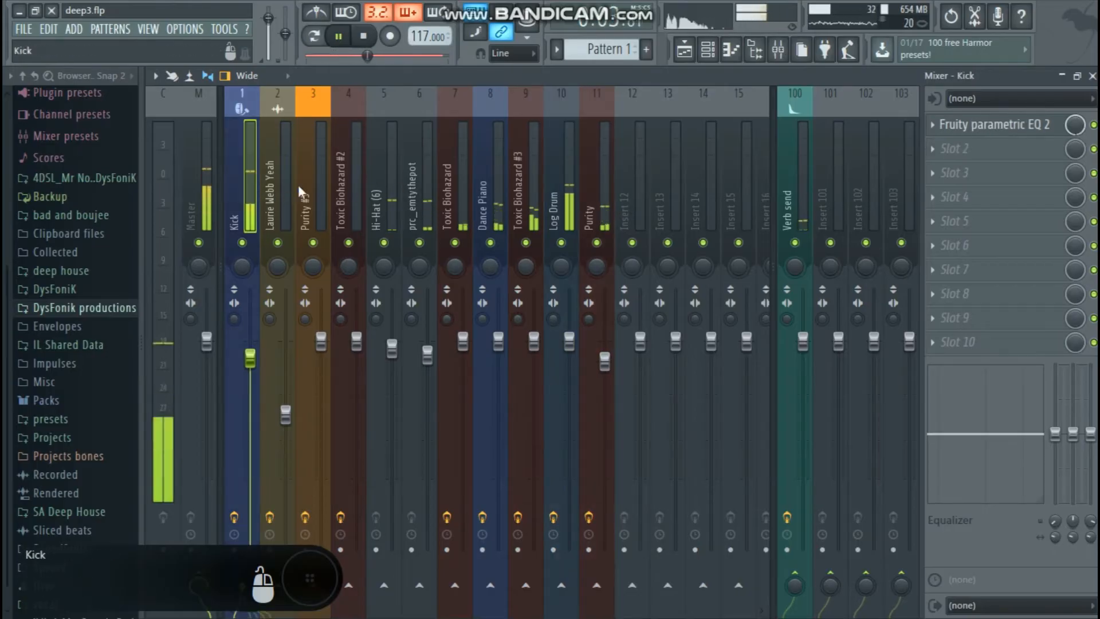
click(312, 187)
click(587, 184)
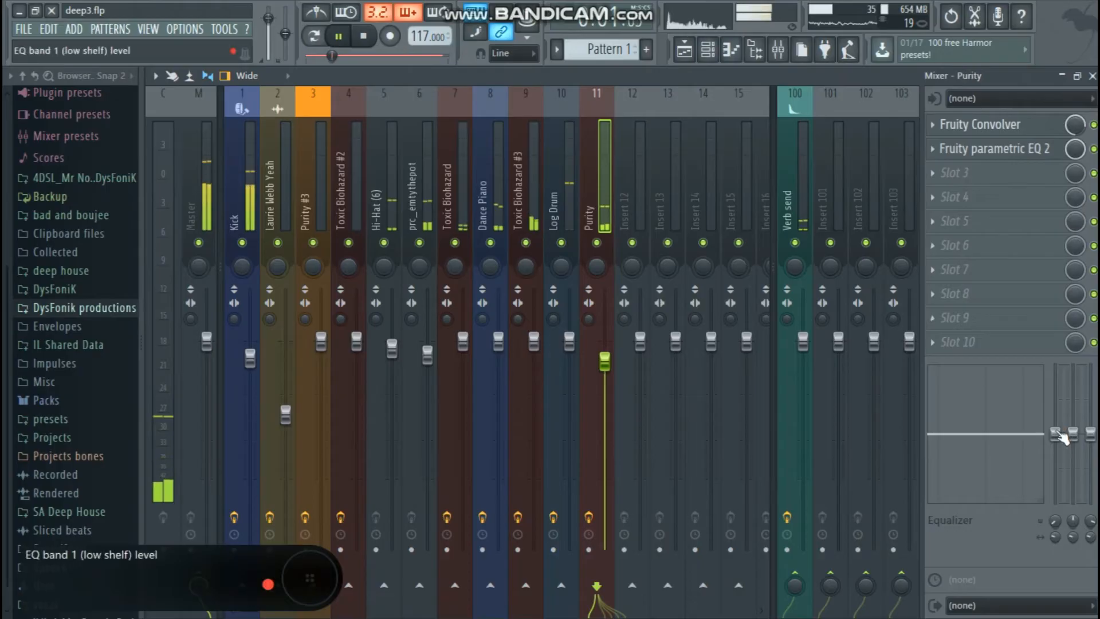
Step: Unmute the Purity #2 channel and assign it to free mixer track 12
click(708, 50)
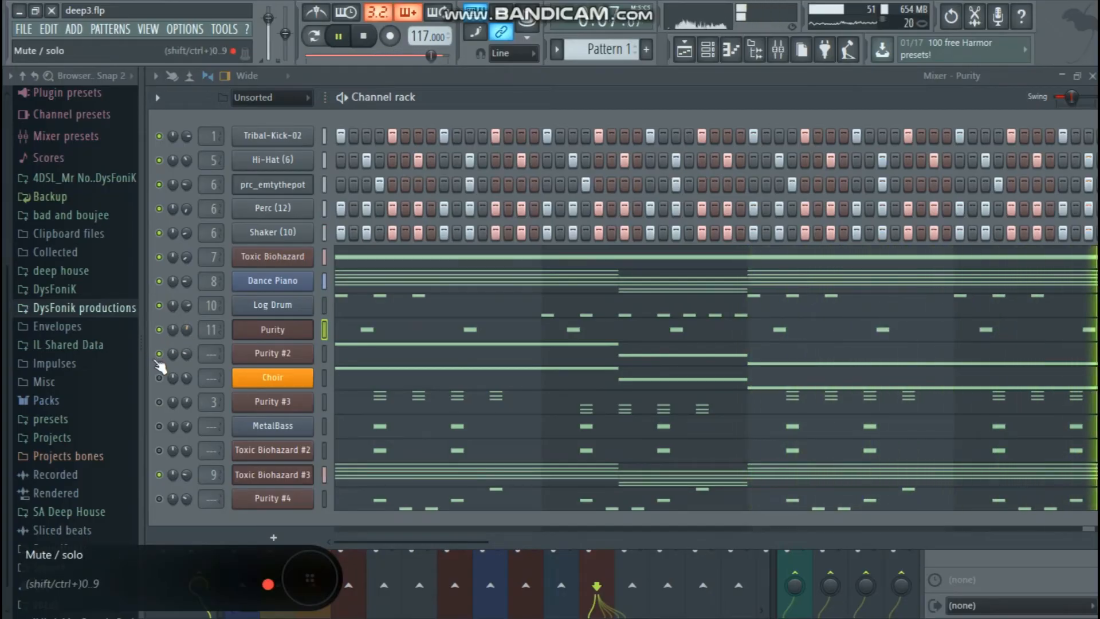
click(240, 352)
click(163, 150)
click(382, 203)
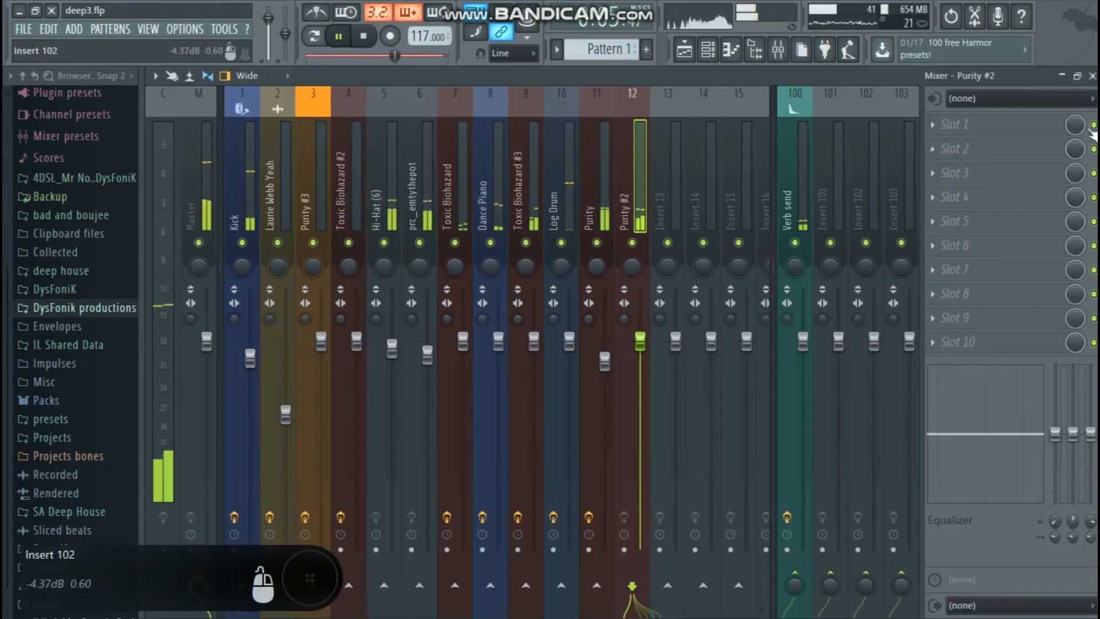
Step: Add Fruity Parametric EQ 2 to the Purity #2 track and cut the lows with a Steep 8 band 1 low shelf near band 2's frequency
click(953, 125)
click(853, 534)
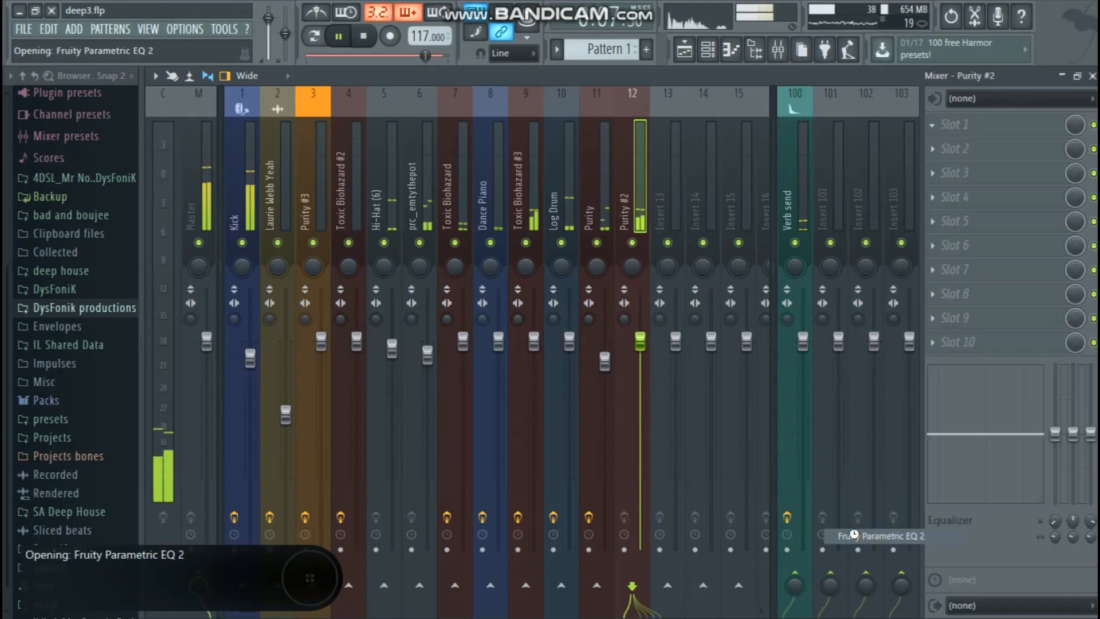
right_click(271, 324)
mouse_move(294, 384)
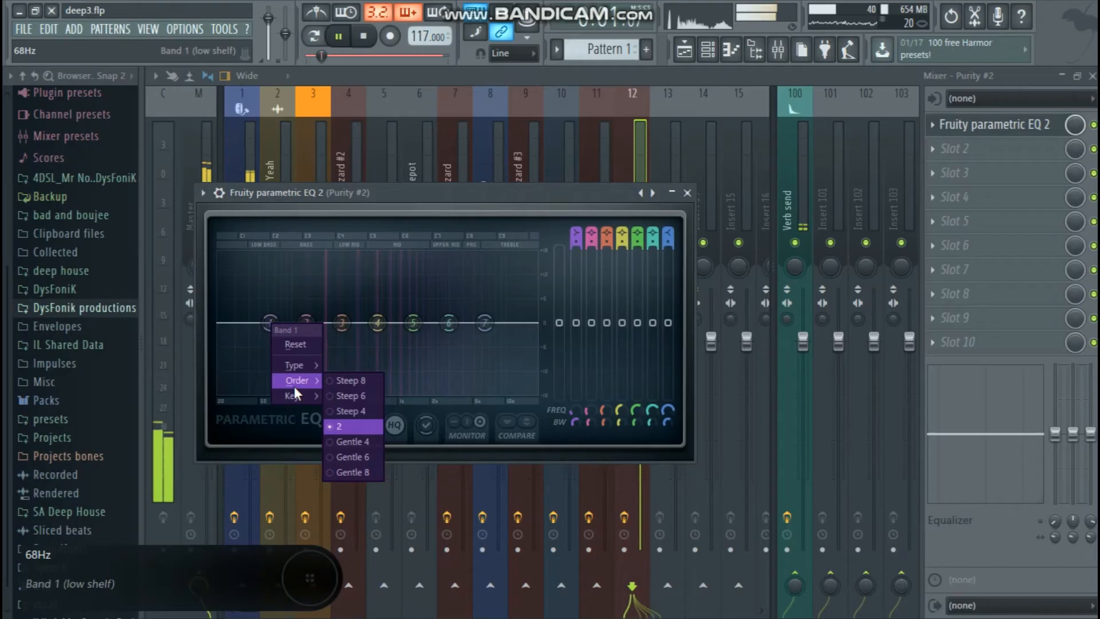
click(339, 383)
drag(271, 324, 312, 385)
Step: Cut the Purity #2 highs with a Steep 8 band 7 high shelf at about 5.7 kHz, and boost band 4 slightly before closing the EQ
right_click(485, 324)
mouse_move(521, 381)
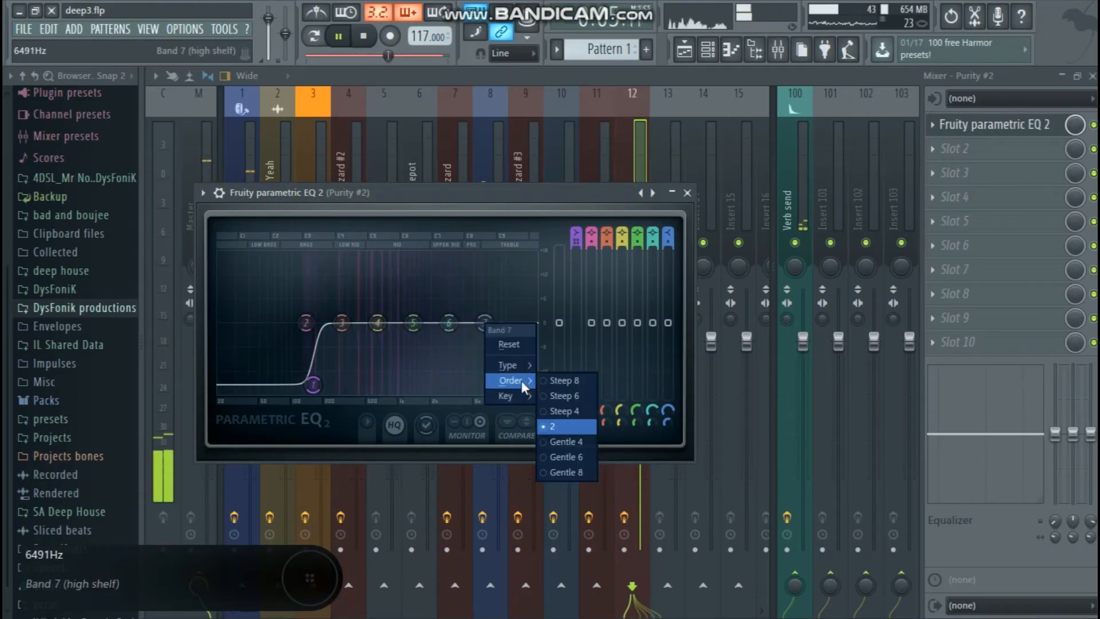
click(564, 380)
drag(485, 323, 503, 362)
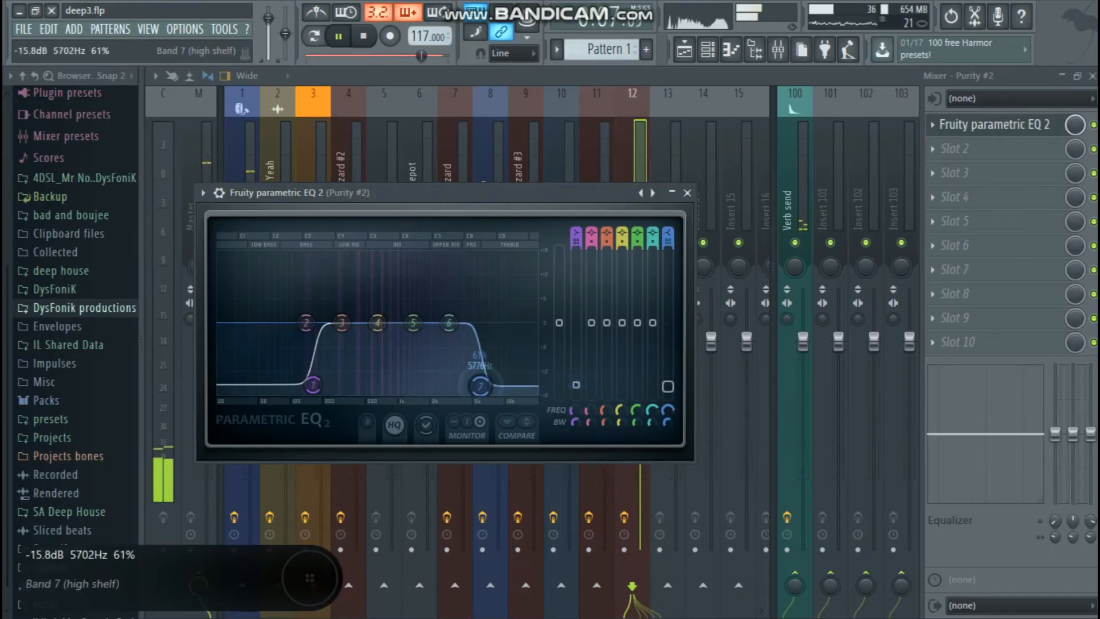
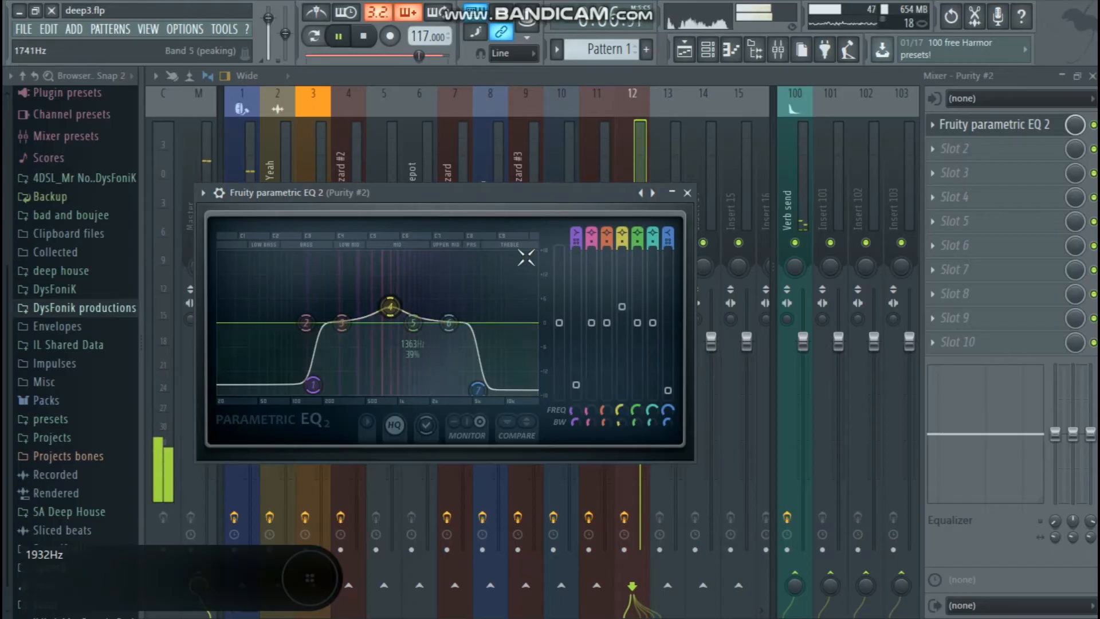
click(687, 194)
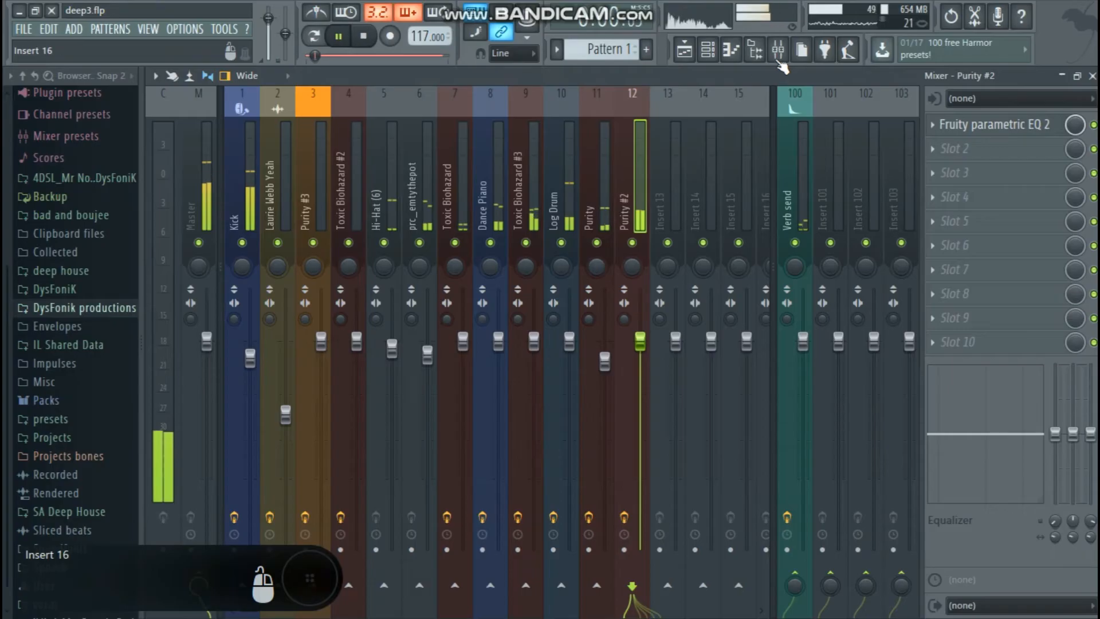
Step: Open the Choir channel's Sytrus settings and assign it to free mixer track 13
click(710, 52)
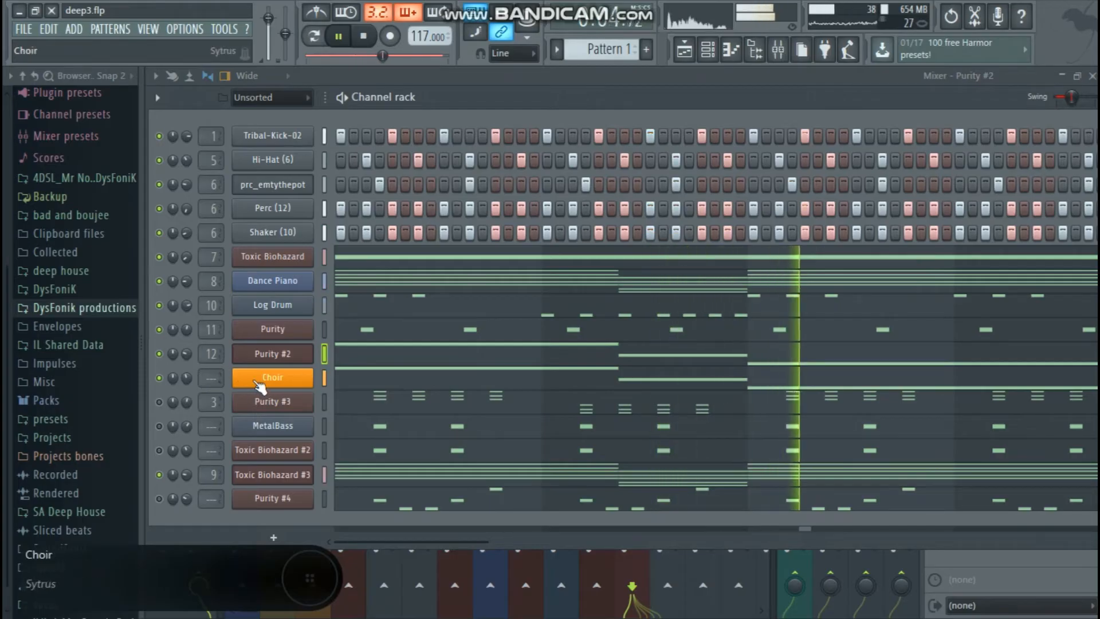
click(255, 384)
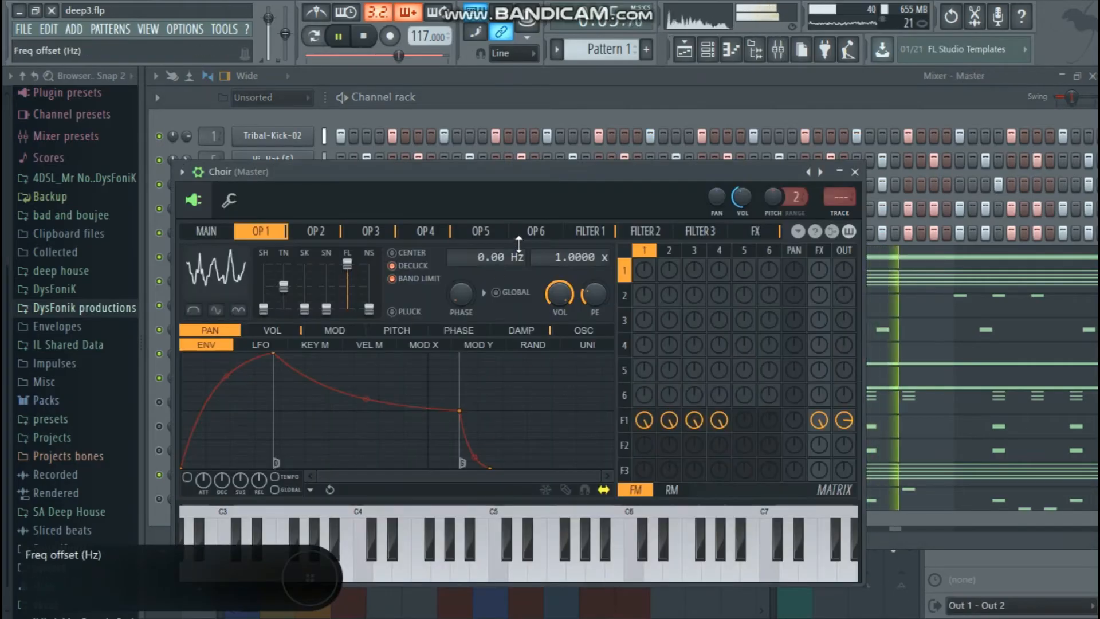
right_click(809, 177)
key(Escape)
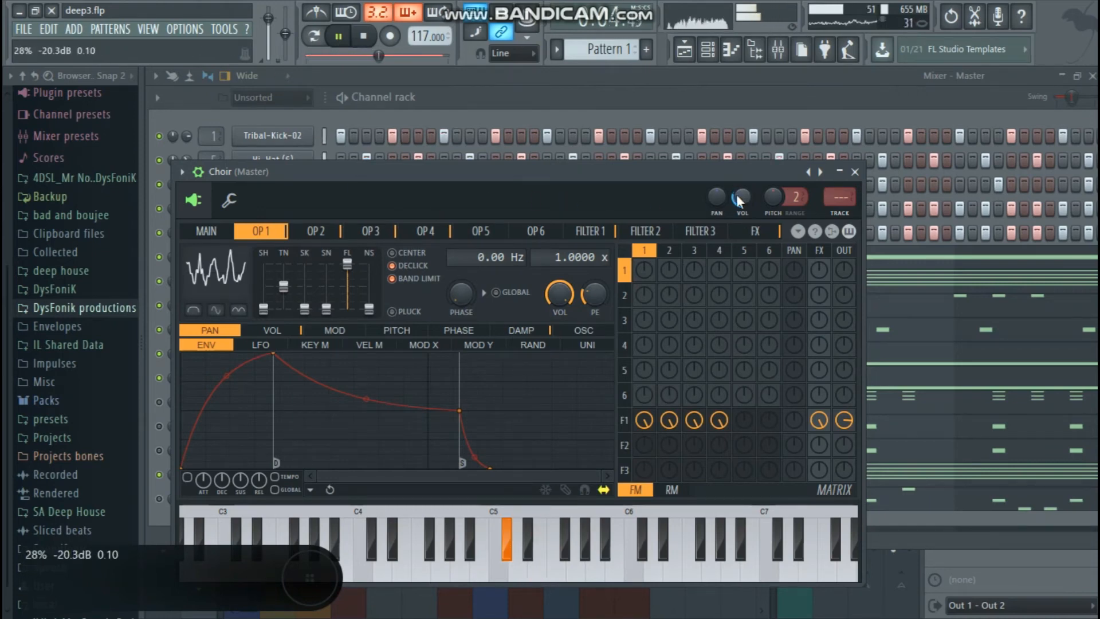
click(195, 175)
mouse_move(305, 191)
click(405, 218)
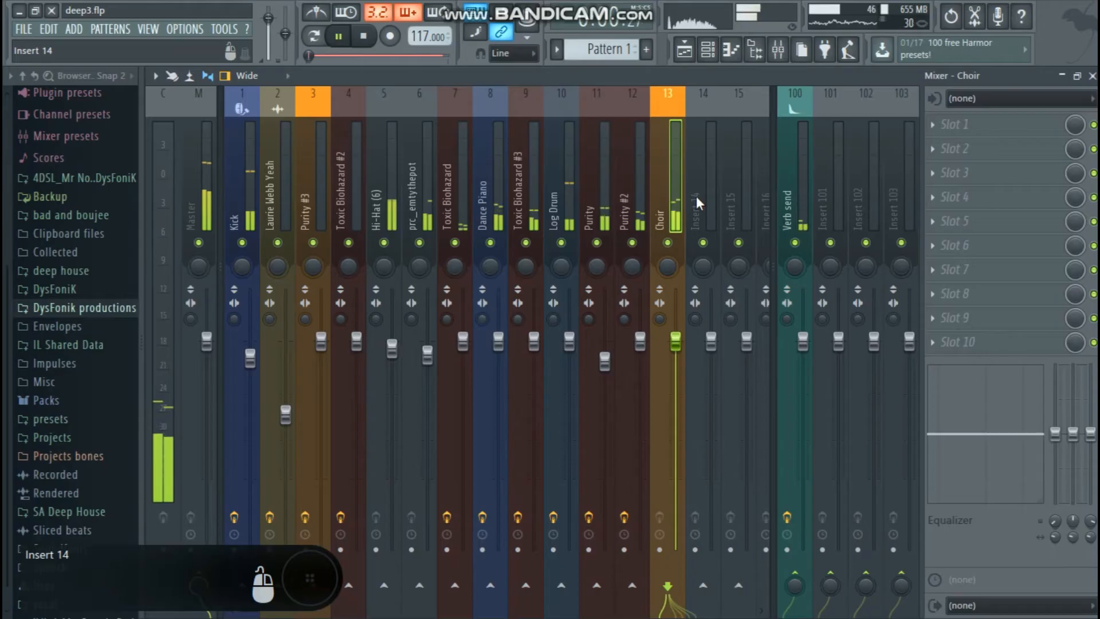
Step: Add Fruity Parametric EQ 2 to the Choir track and set band 1's order to Steep 8
click(968, 126)
click(877, 536)
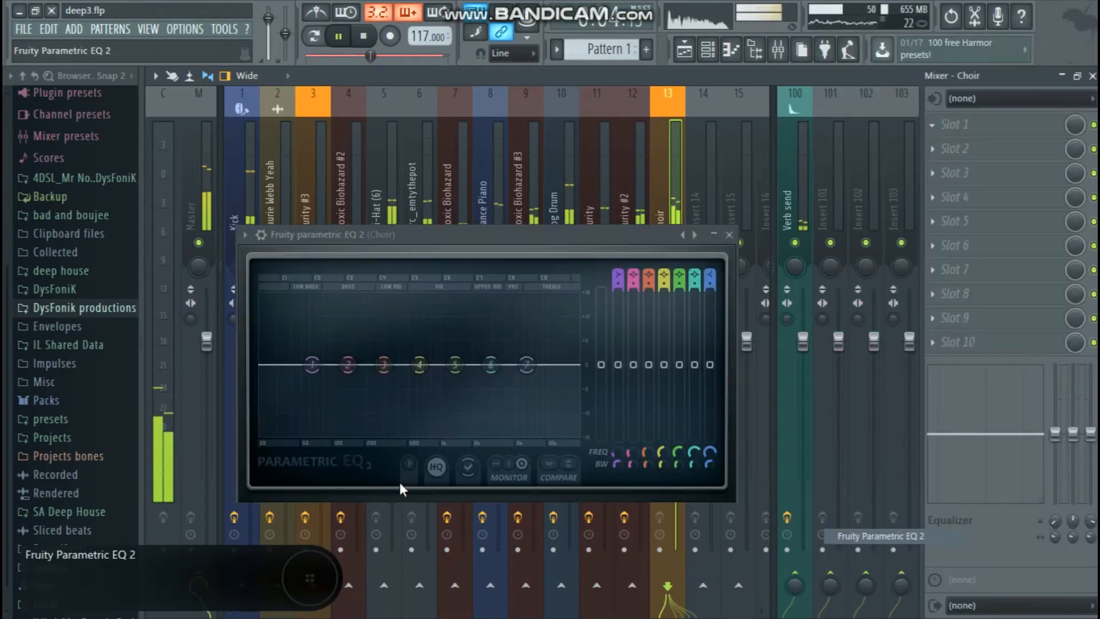
right_click(313, 367)
mouse_move(360, 427)
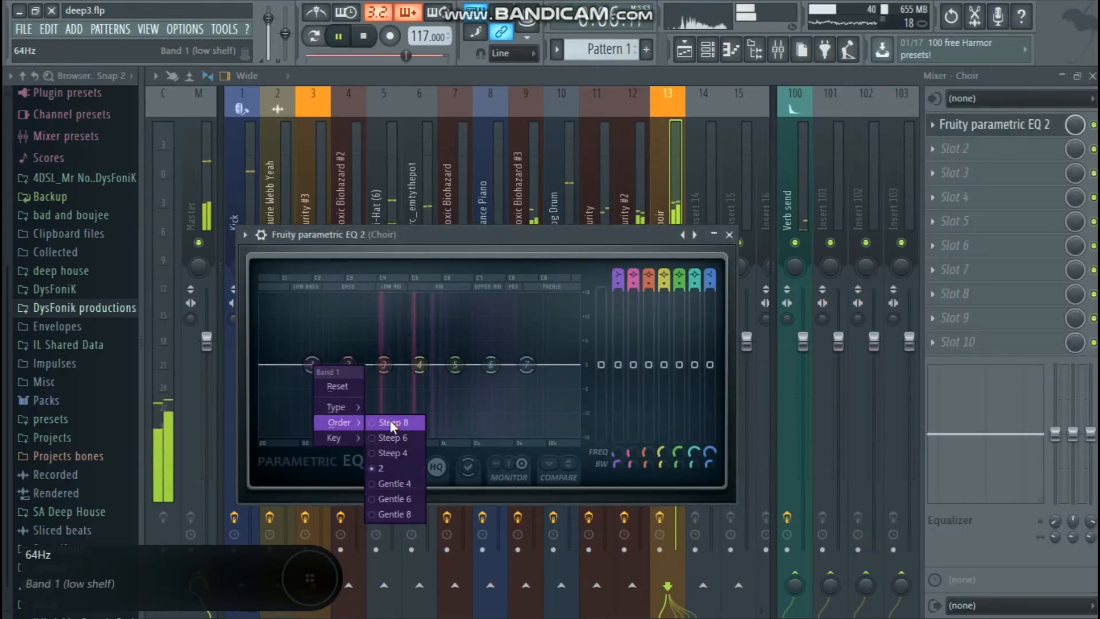
click(387, 422)
Step: Change the Choir EQ's band 1 to High pass, place its cutoff between bands 2 and 3, and close the EQ
right_click(312, 366)
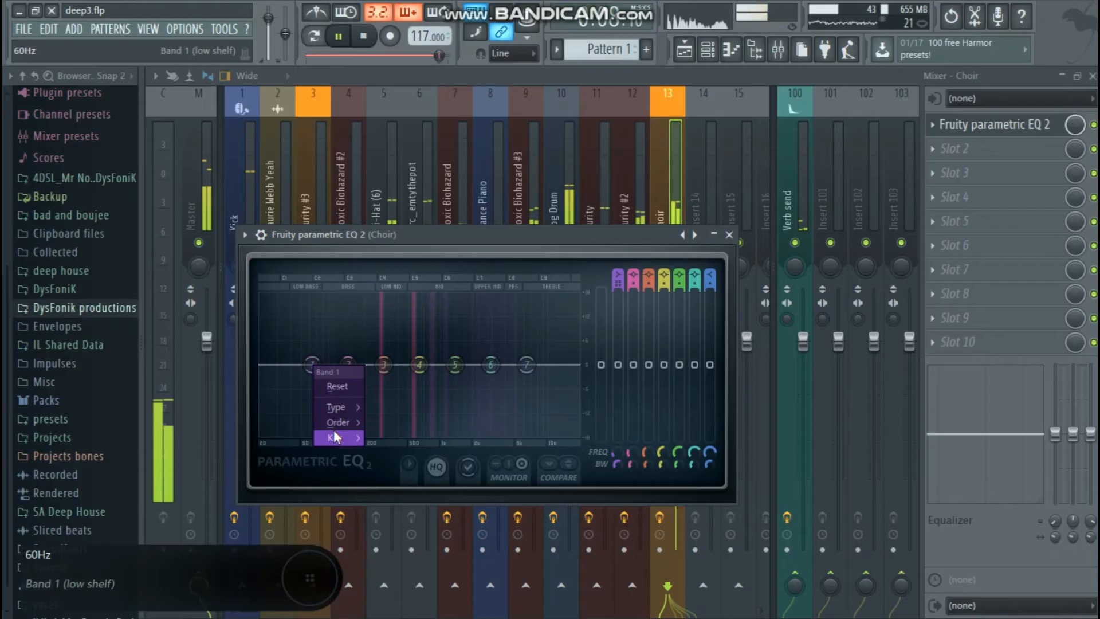
mouse_move(336, 411)
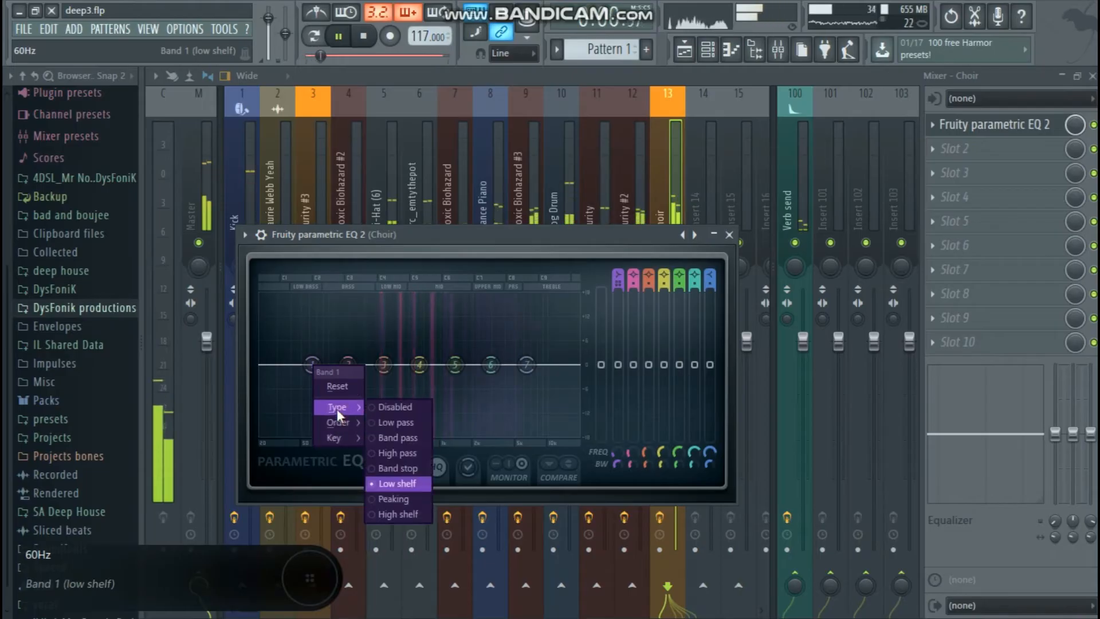
click(397, 453)
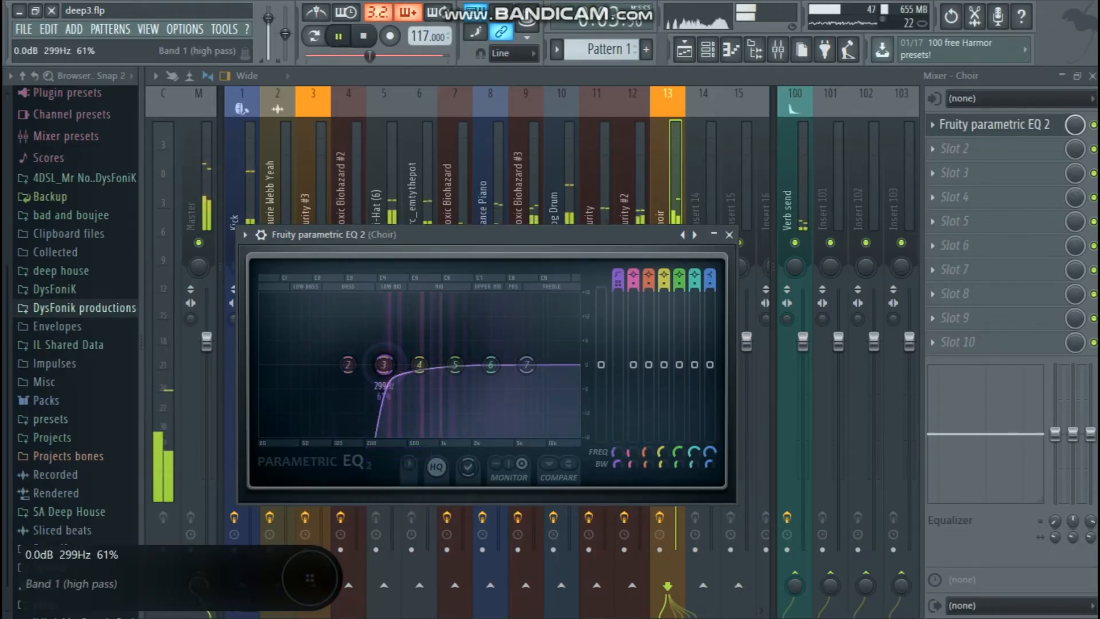
click(729, 235)
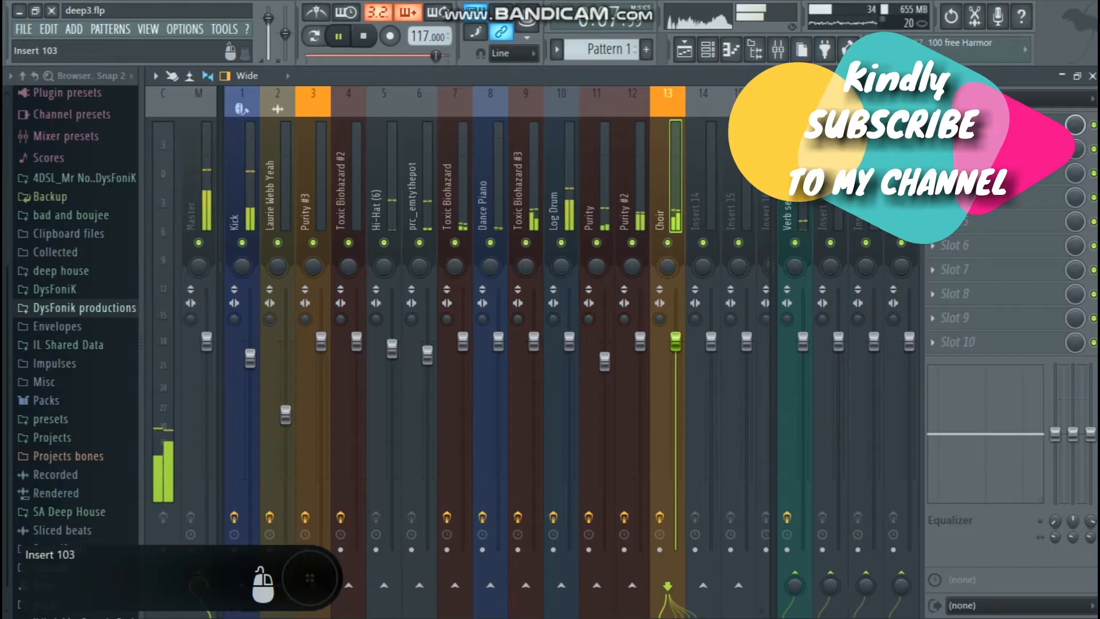
click(968, 125)
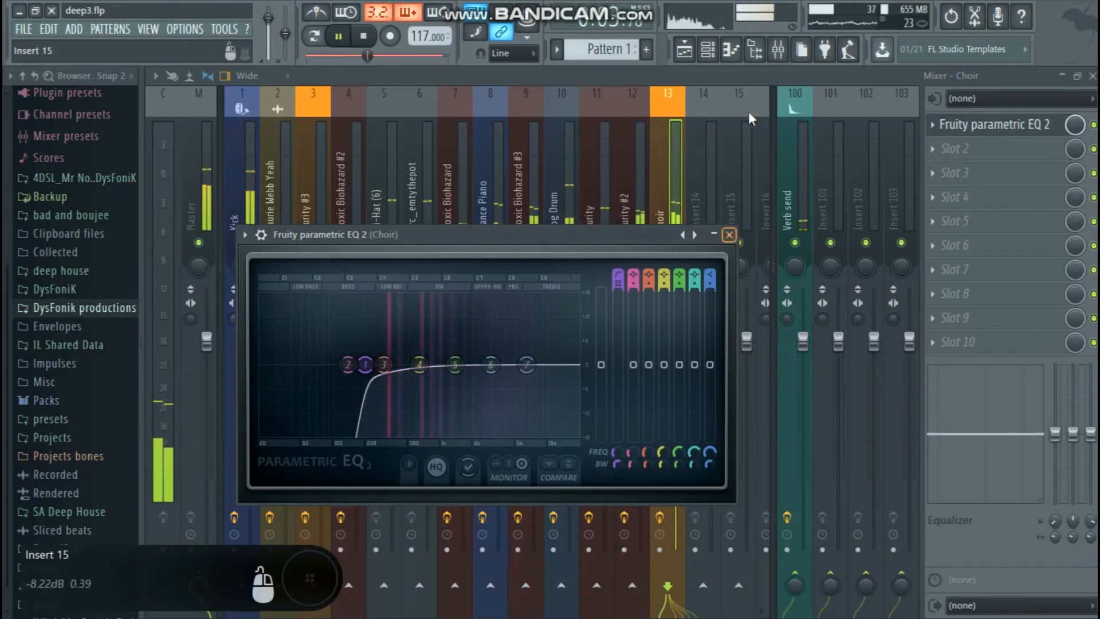
click(729, 234)
Step: Raise the Purity #3 channel's volume in the channel rack to about 56%
click(710, 53)
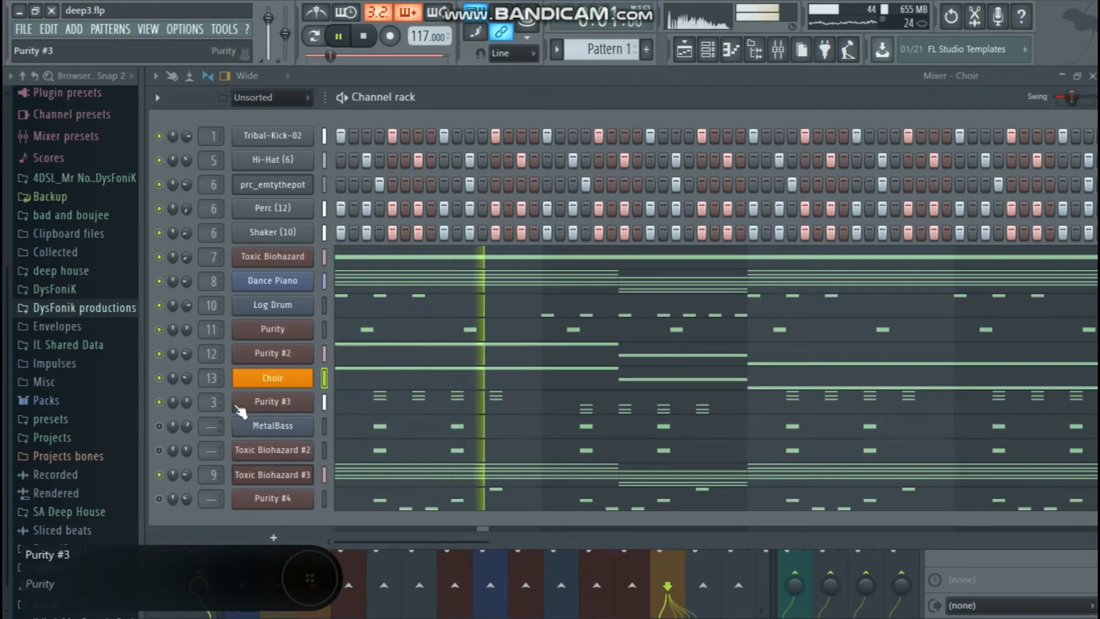
scroll(189, 402, up, 2)
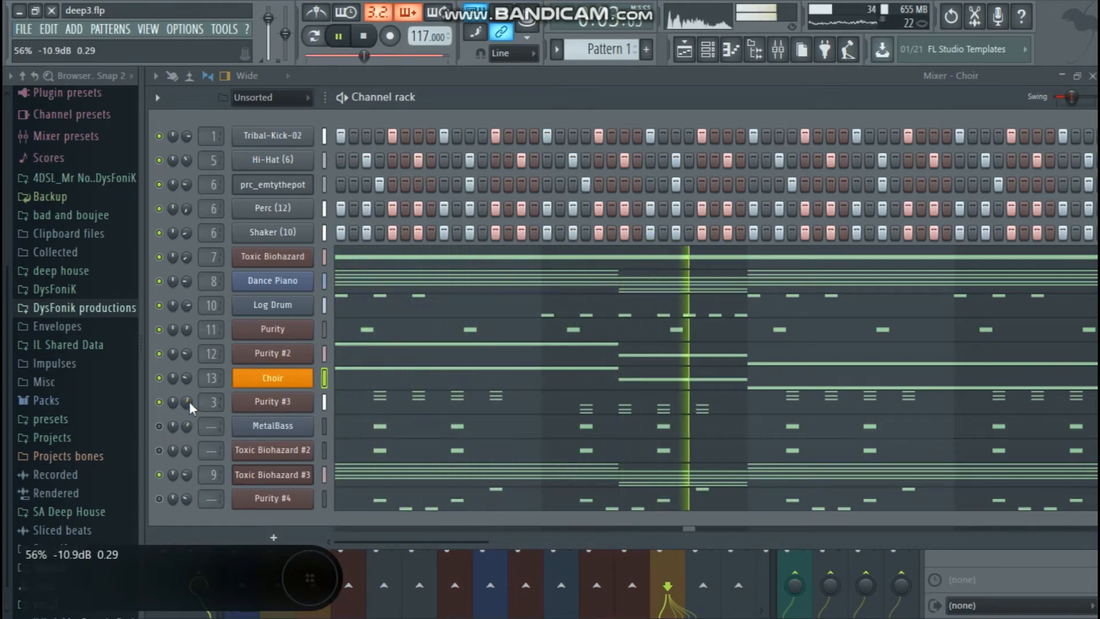
scroll(189, 401, up, 1)
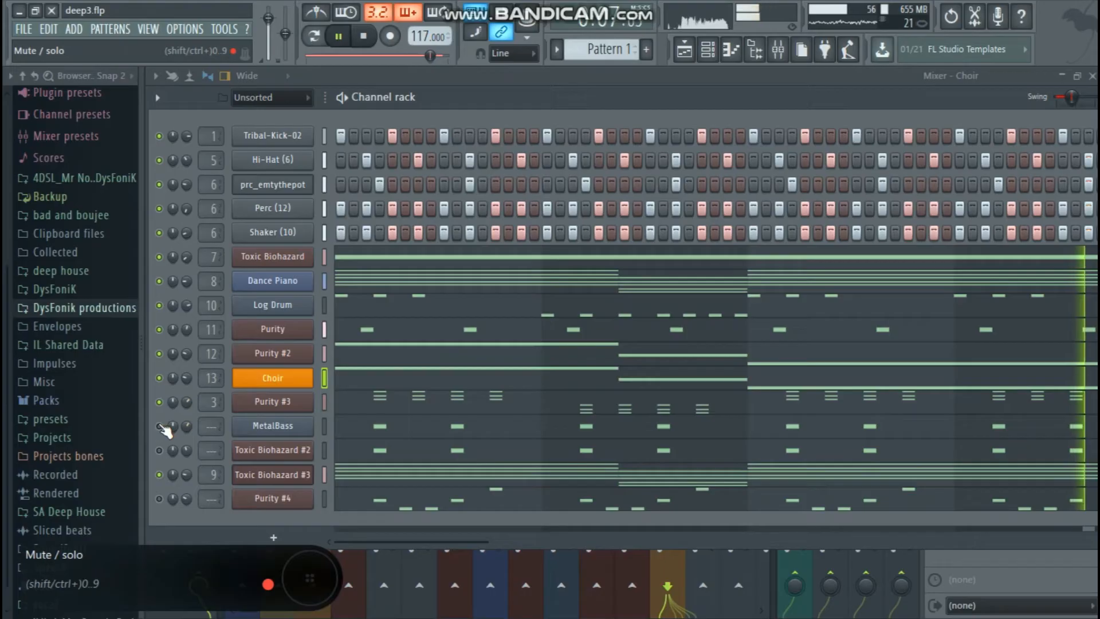
Step: Unmute the MetalBass channel and assign it to free mixer track 14
click(264, 425)
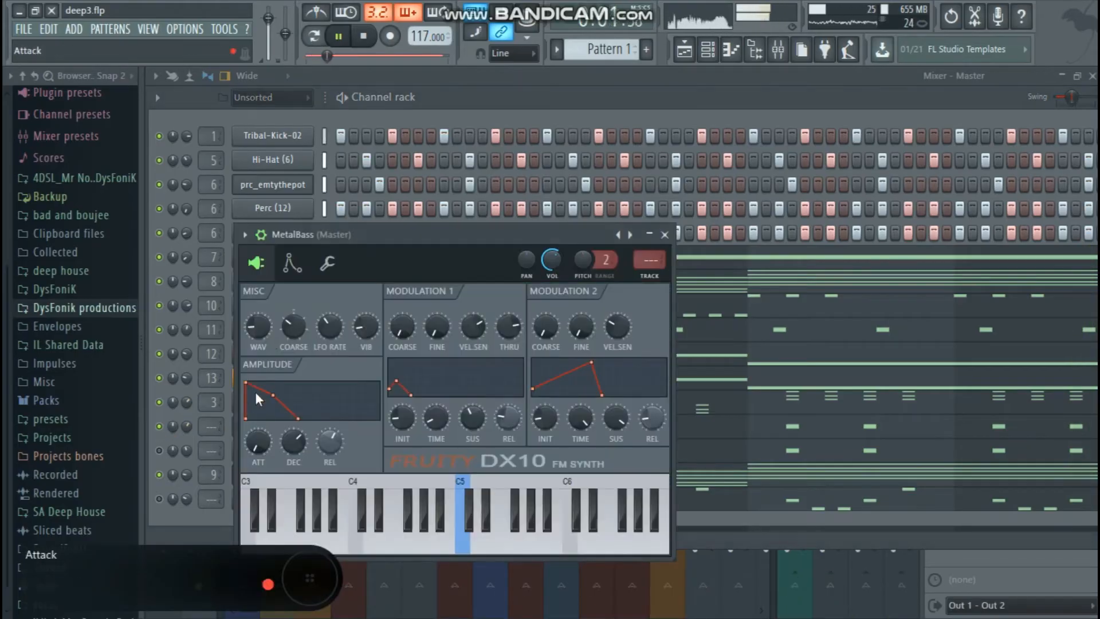
click(250, 252)
click(462, 287)
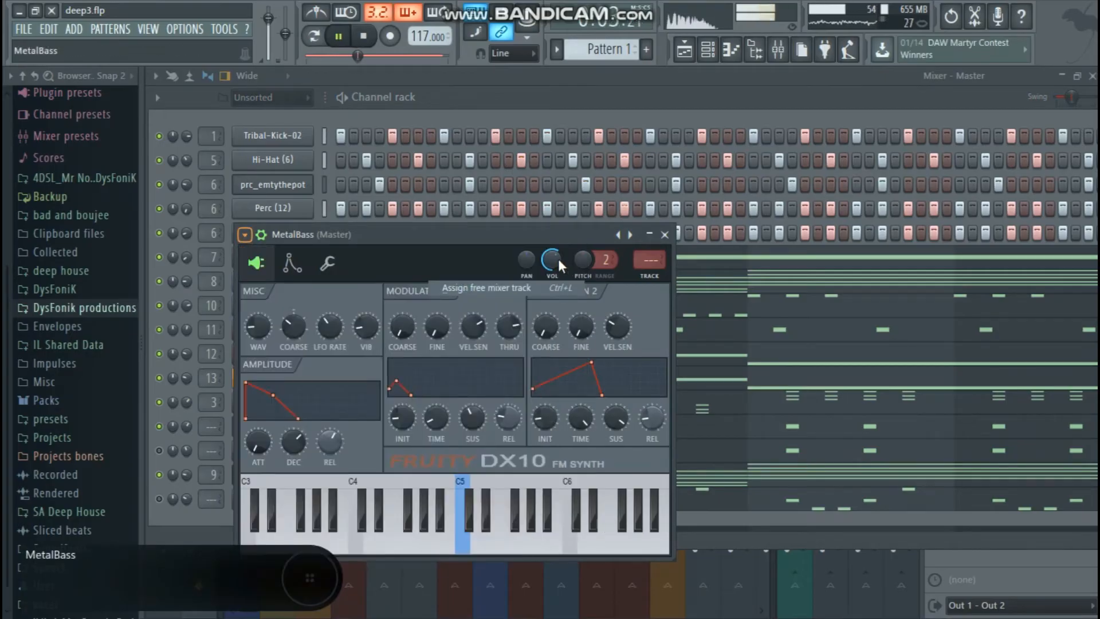
Step: Add Fruity Parametric EQ 2 to the MetalBass track and cut the highs with a Steep 8 band 7 high shelf at about 700 Hz
click(1007, 126)
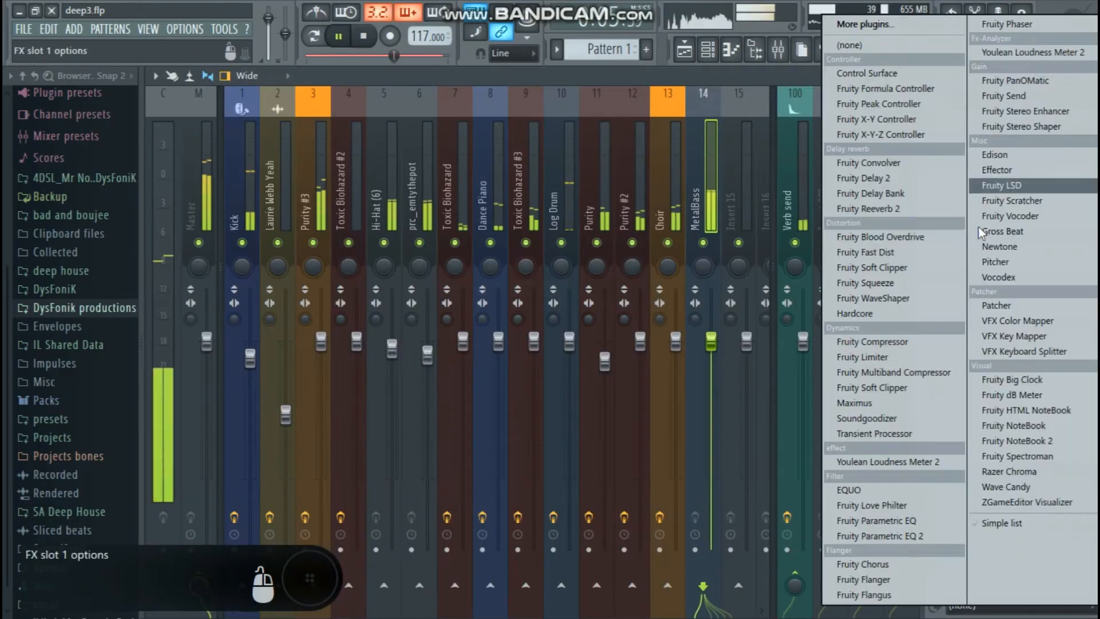
click(931, 536)
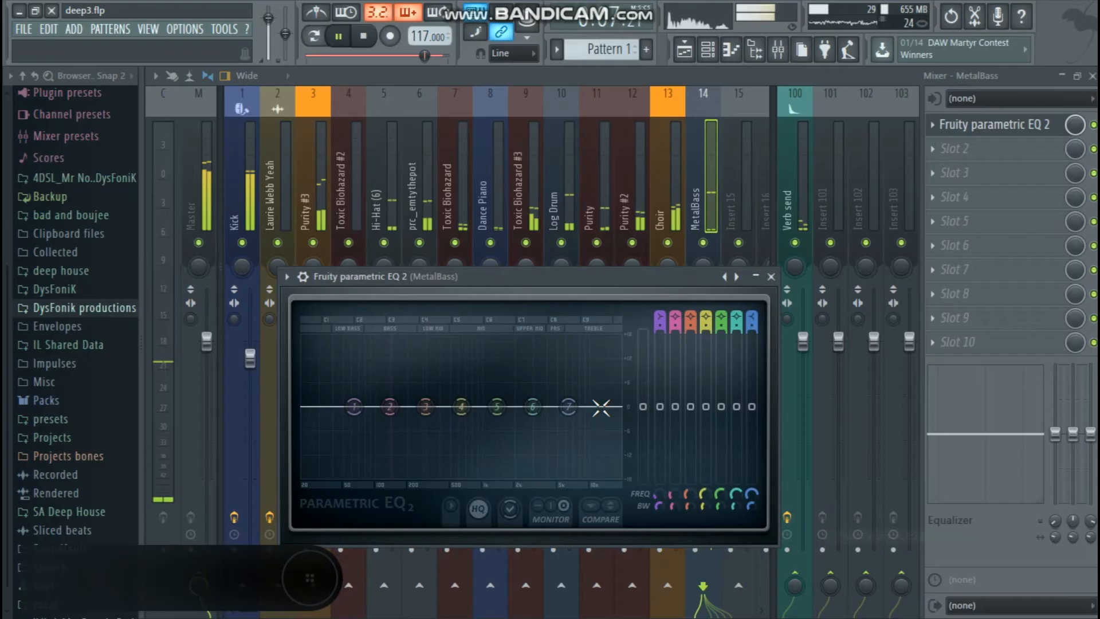
right_click(569, 407)
mouse_move(595, 459)
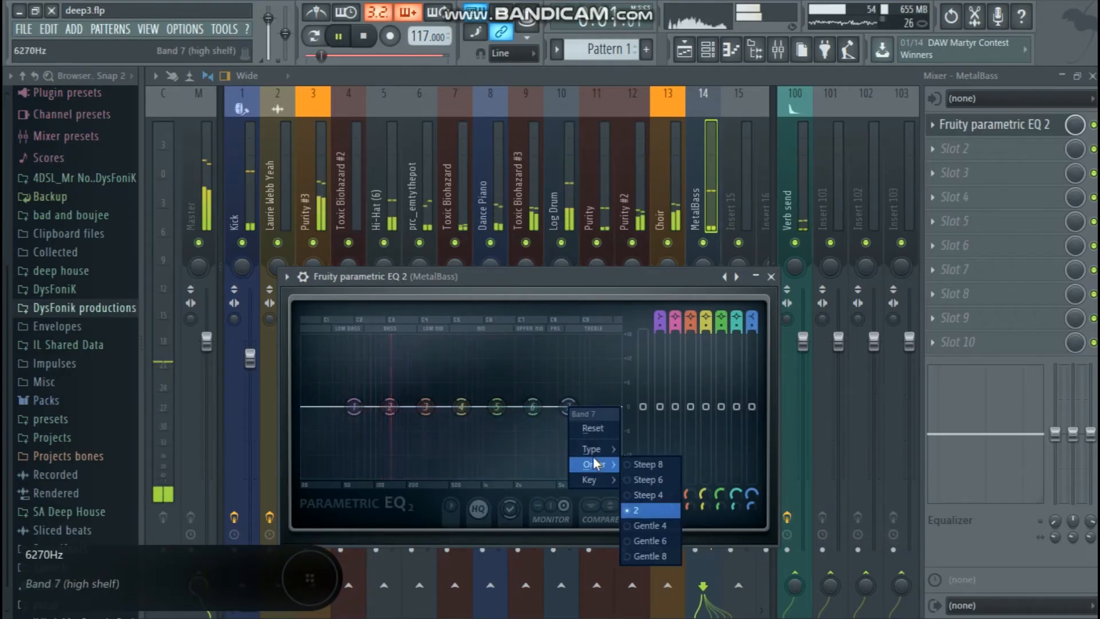
click(651, 463)
drag(565, 413, 465, 471)
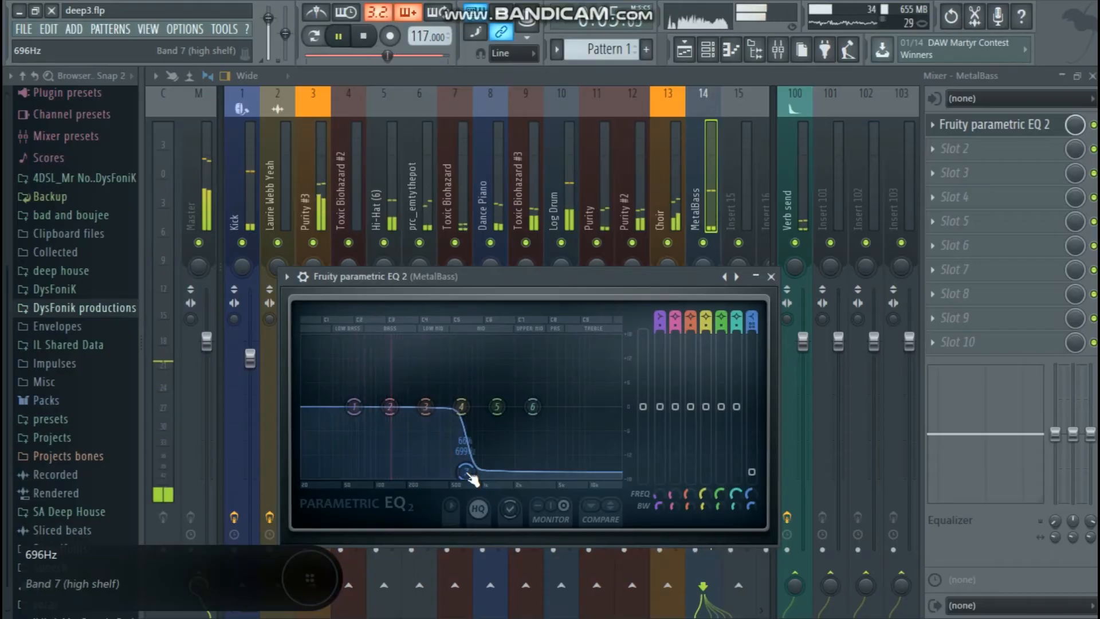
Step: Adjust the low shelf on band 1 of the MetalBass EQ to about -3.7 dB at about 26 Hz
drag(353, 408, 337, 408)
right_click(337, 408)
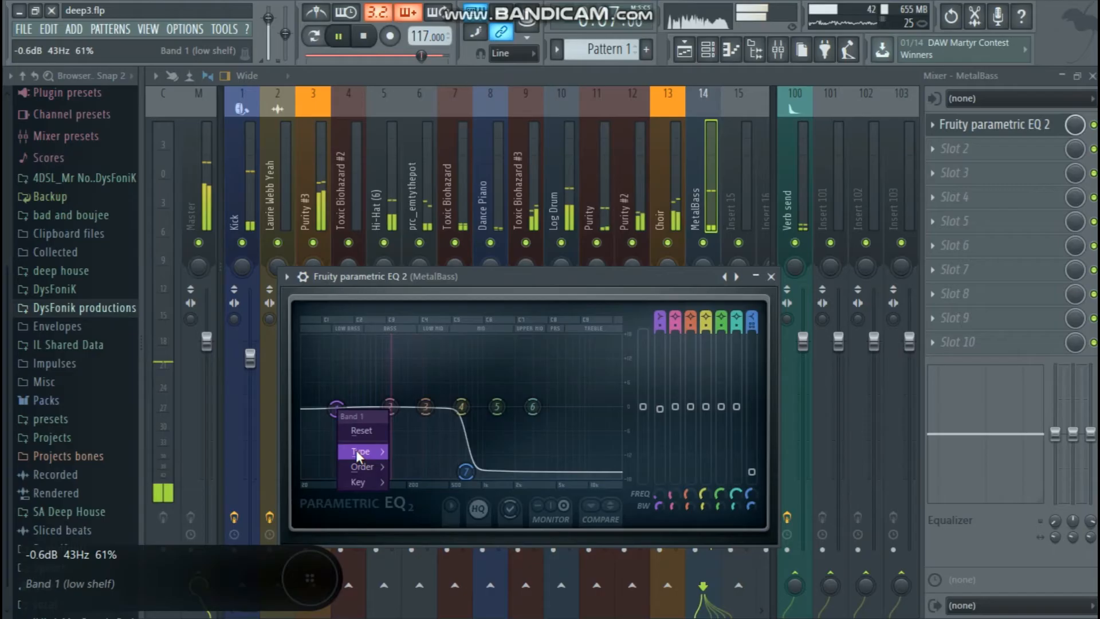
mouse_move(356, 449)
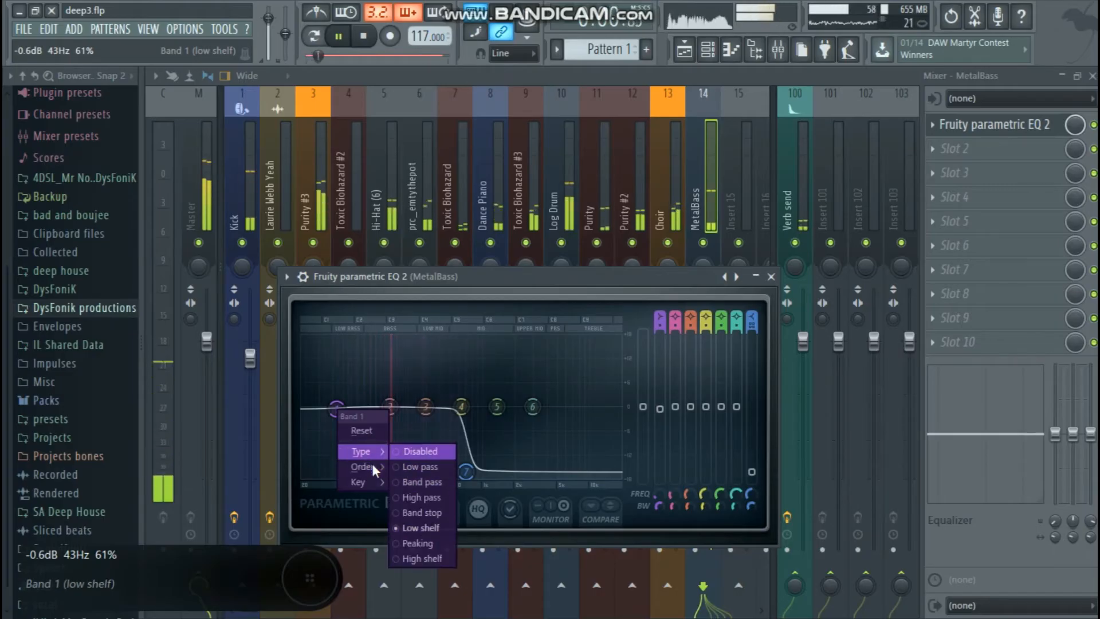
click(402, 467)
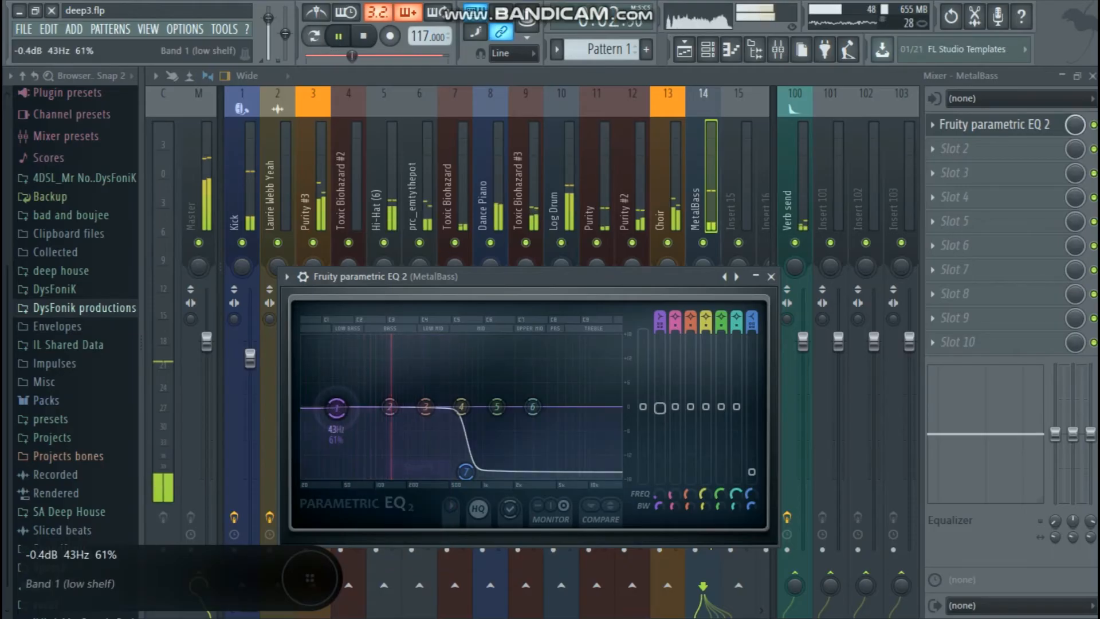
drag(466, 473, 466, 473)
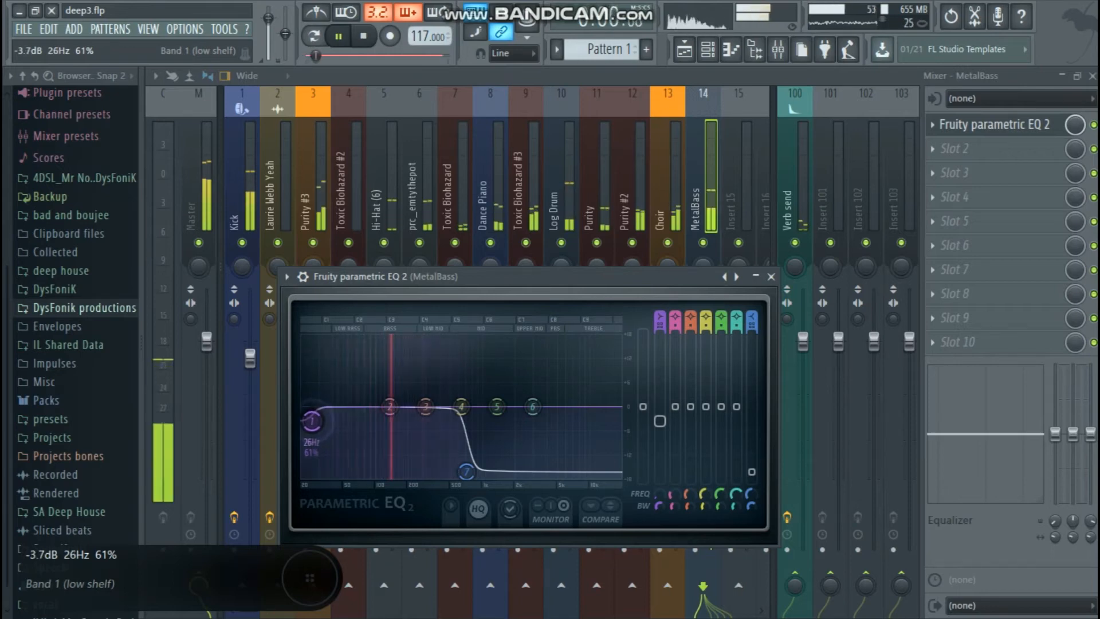
Step: Boost band 2 of the MetalBass EQ slightly at about 87 Hz with a 14% bandwidth, and close the EQ
drag(401, 420, 371, 400)
scroll(372, 401, down, 1)
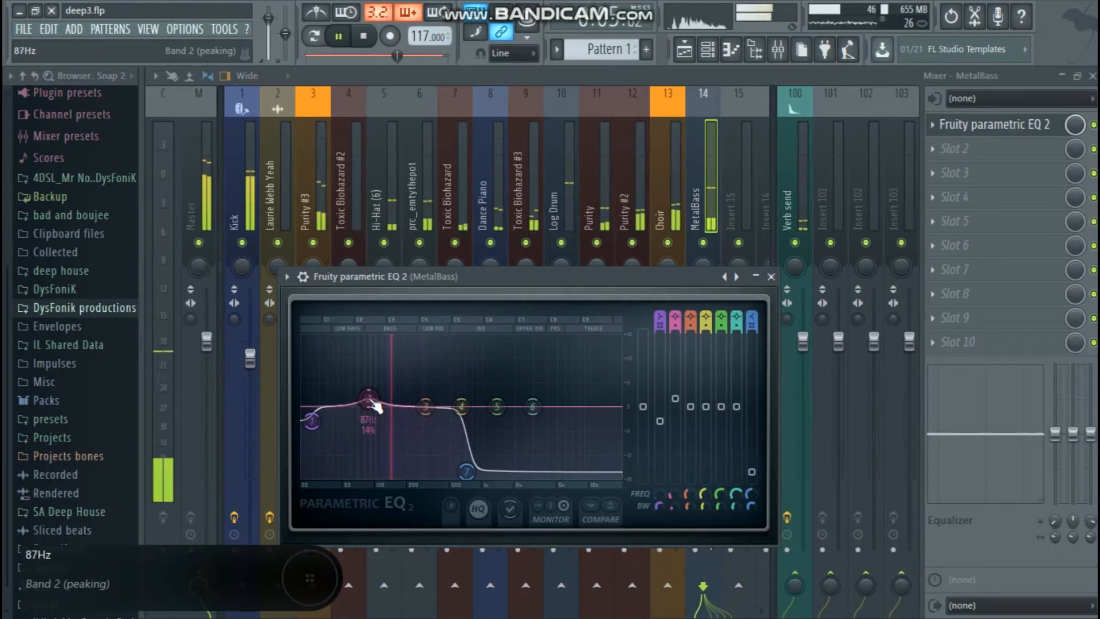
click(771, 276)
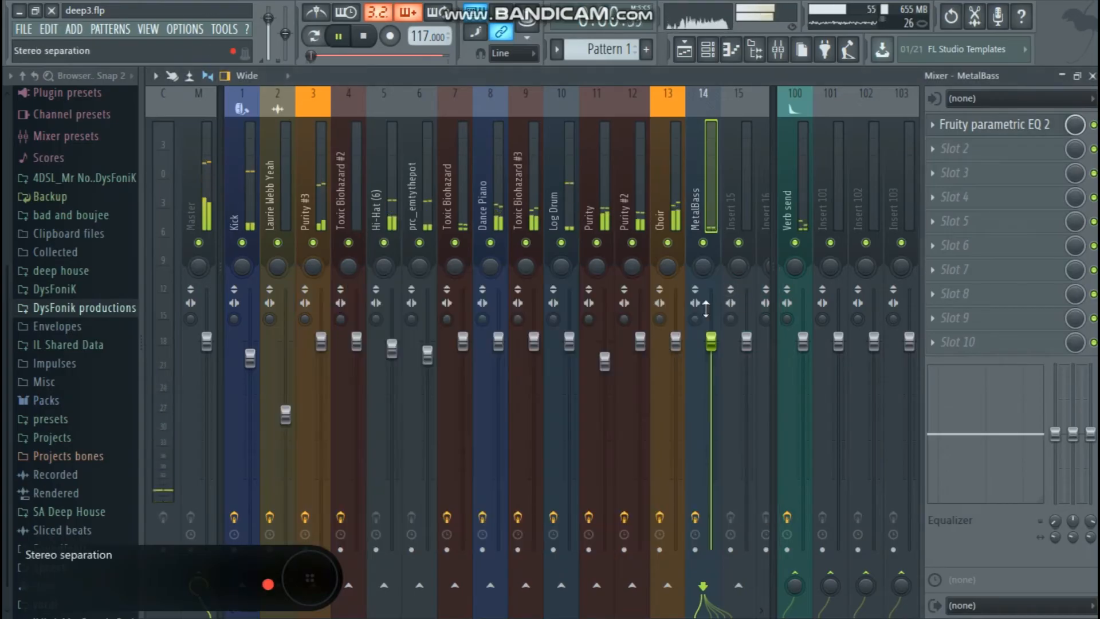
Step: Unmute the Toxic Biohazard #2 channel in the channel rack and lower its volume to about 34%
click(709, 50)
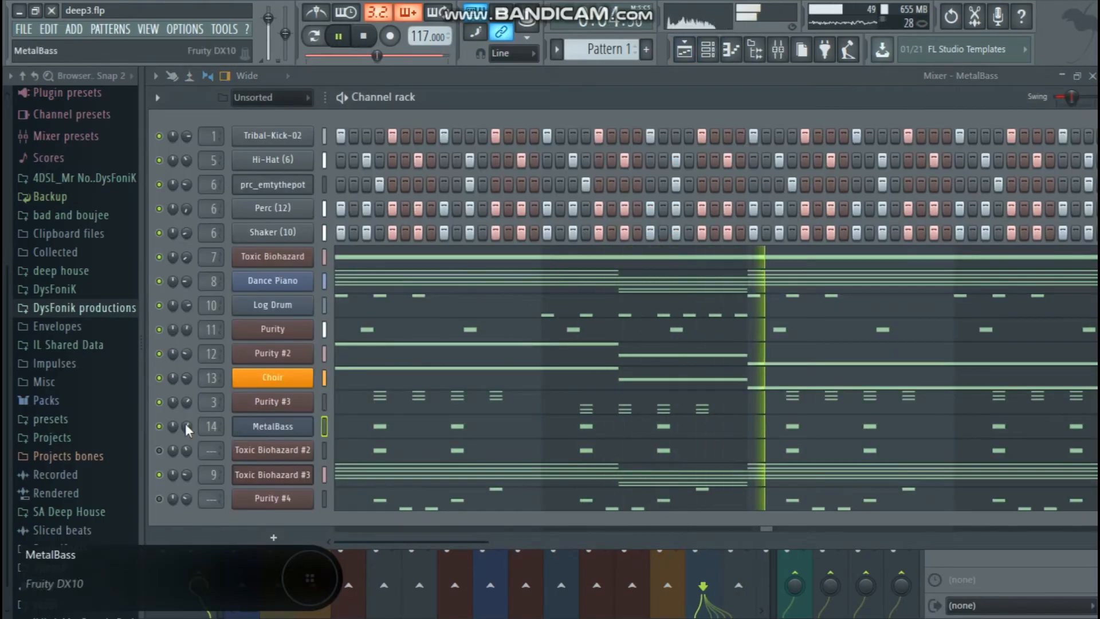
click(160, 450)
drag(186, 457, 185, 457)
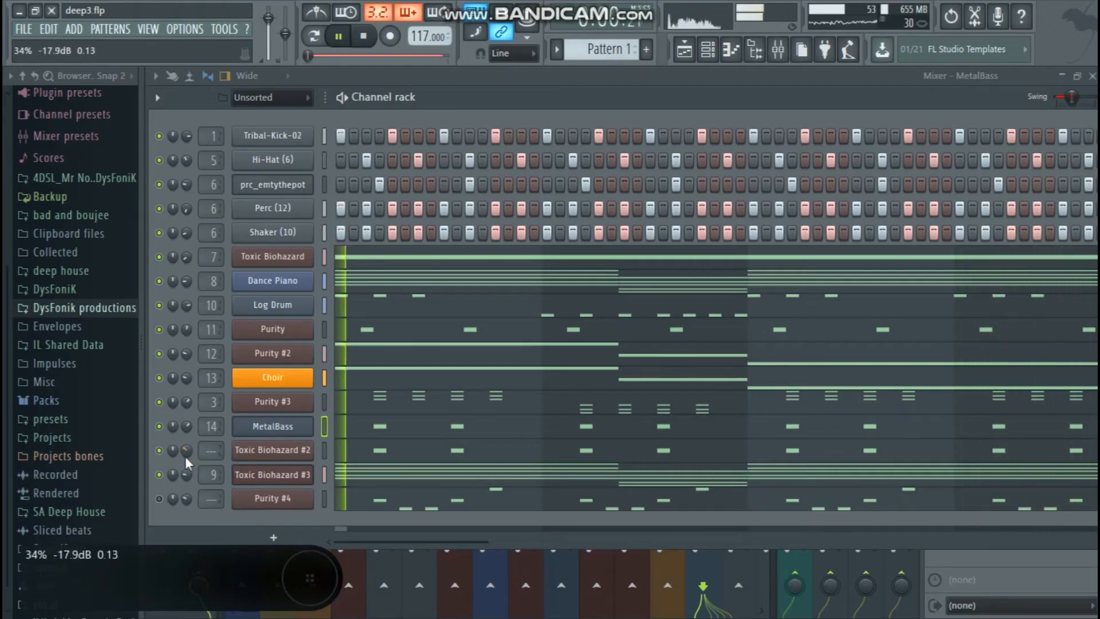
Step: Route Toxic Biohazard #2 to a free mixer track and lower that track's fader to about -3.4 dB
click(272, 449)
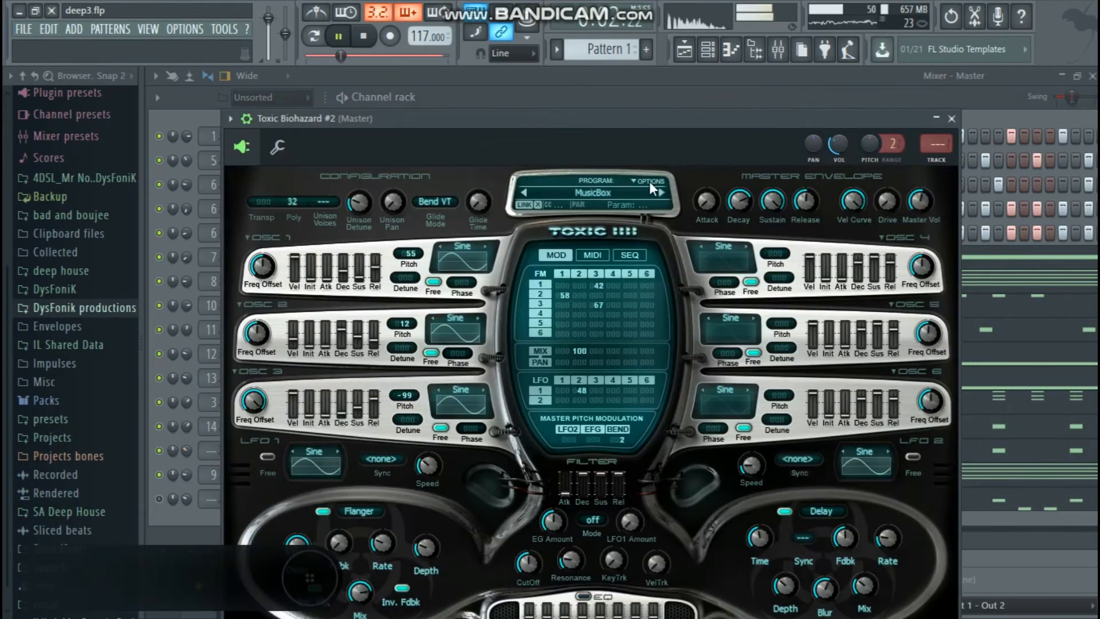
click(951, 119)
scroll(185, 452, up, 2)
click(269, 452)
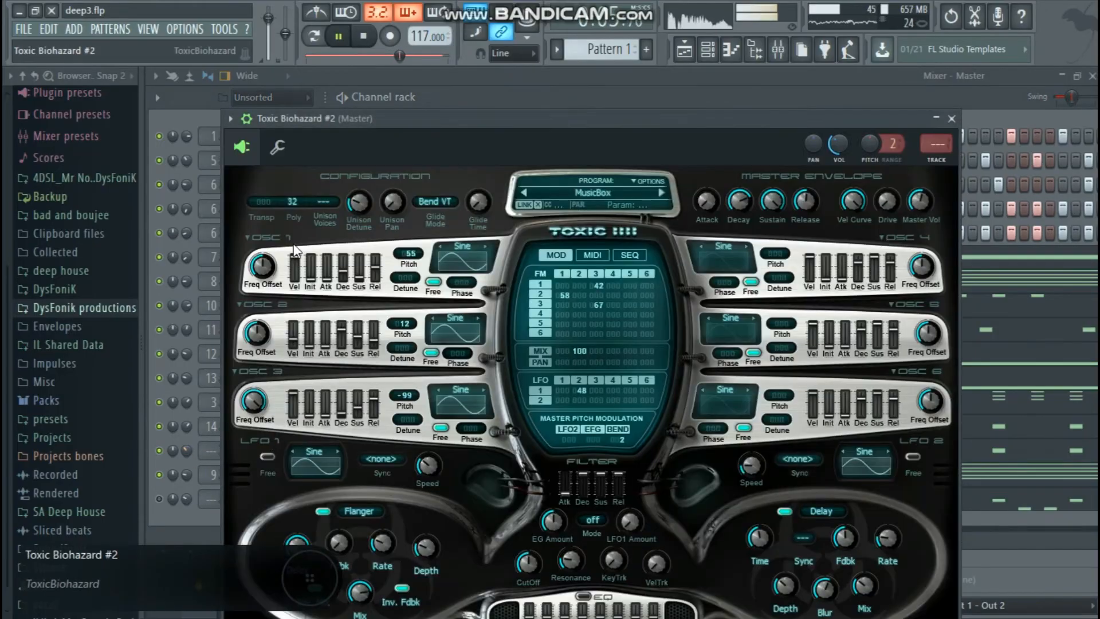
click(230, 118)
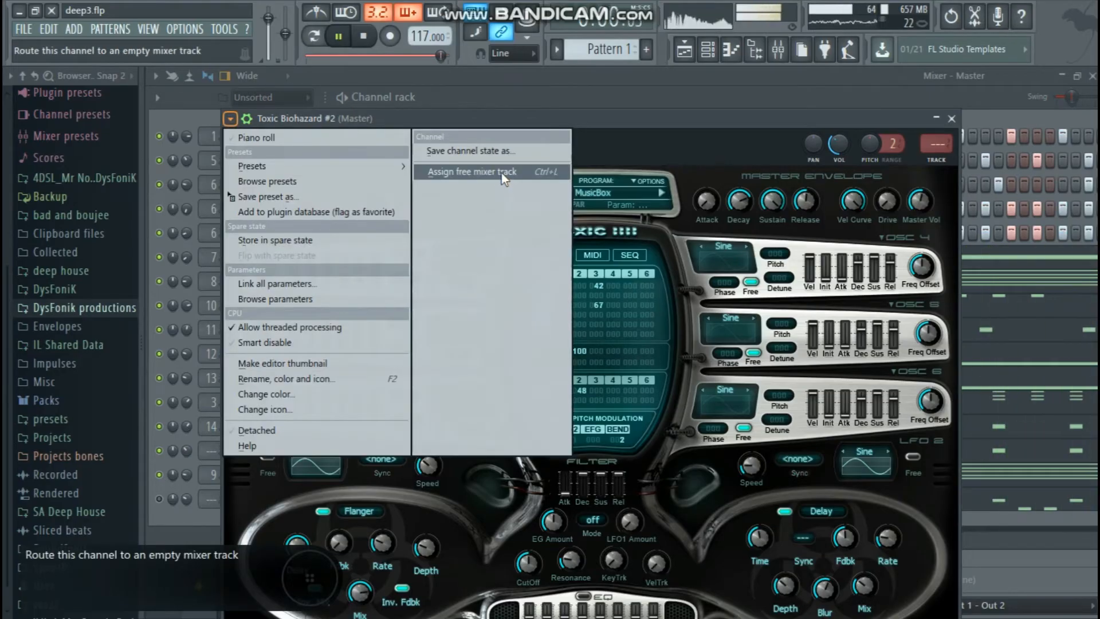
click(501, 172)
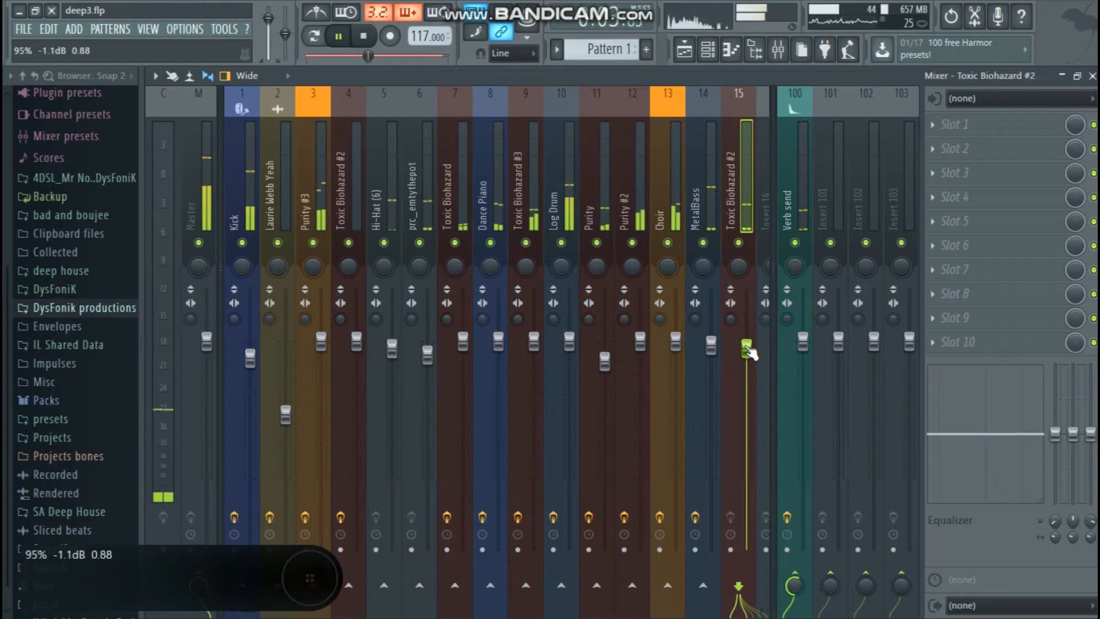
drag(746, 348, 745, 345)
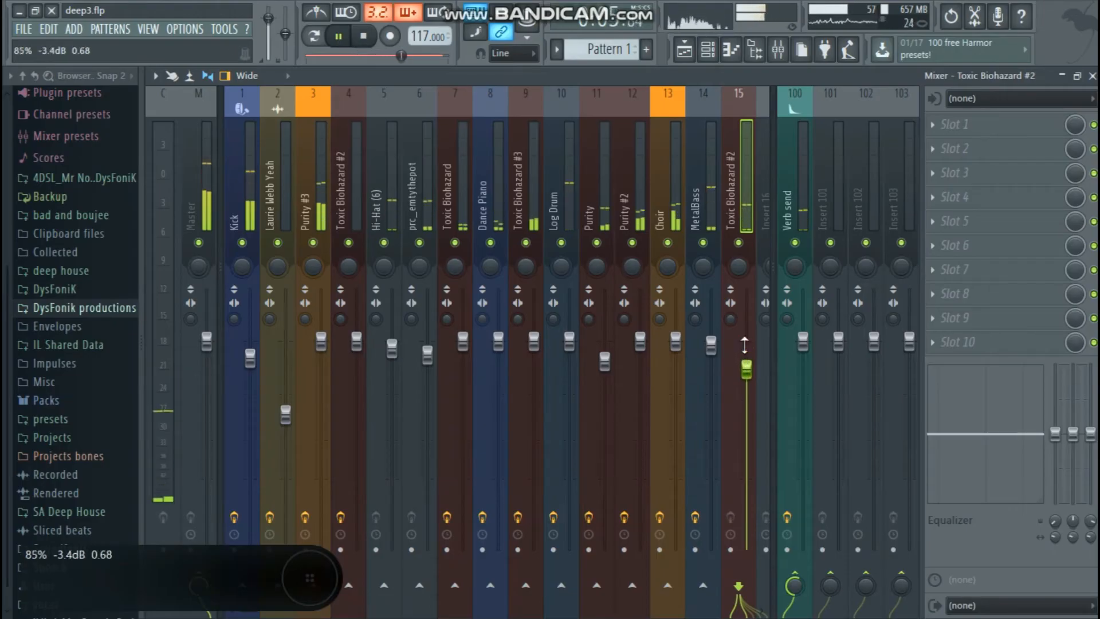
Step: Load Fruity Parametric EQ 2 in the first effect slot of Toxic Biohazard #2 and set band 1 to High pass
click(956, 124)
click(902, 535)
right_click(227, 282)
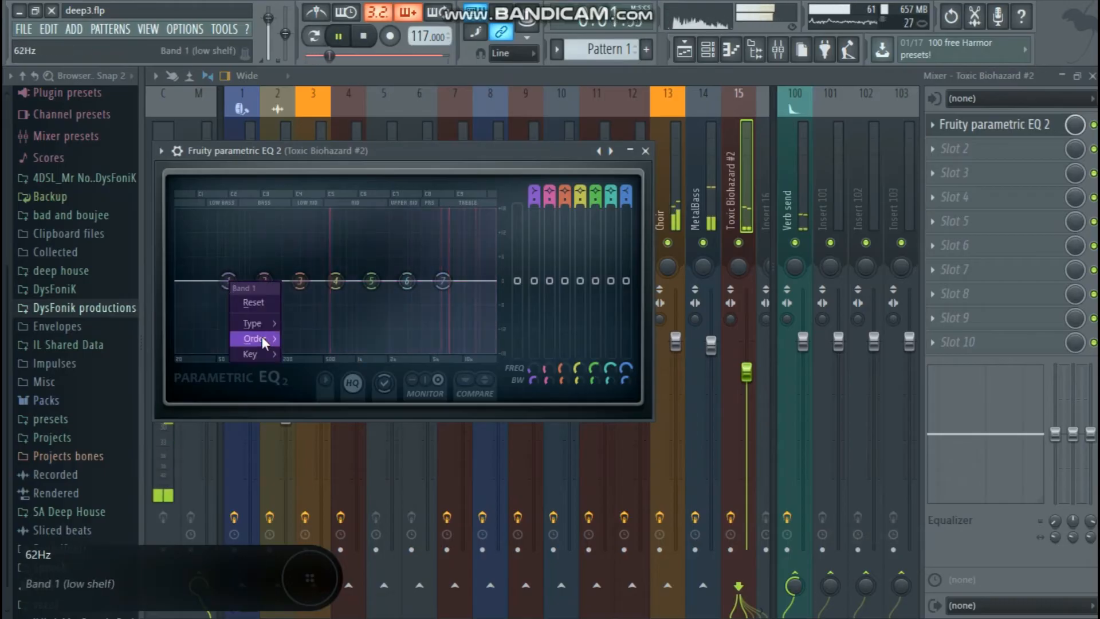
click(288, 337)
right_click(224, 283)
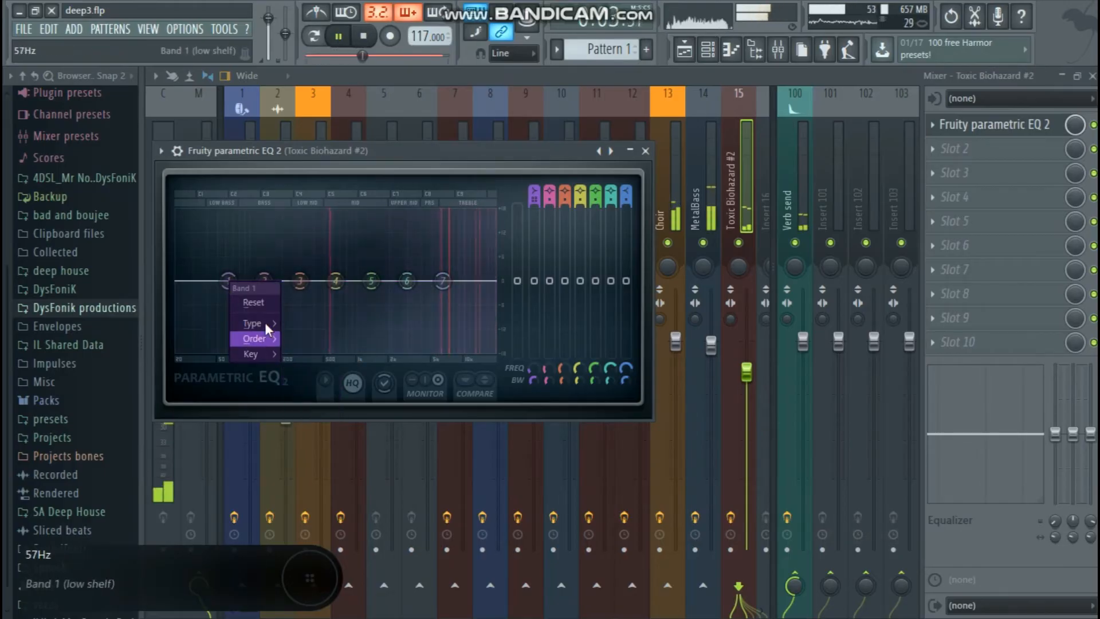
mouse_move(264, 322)
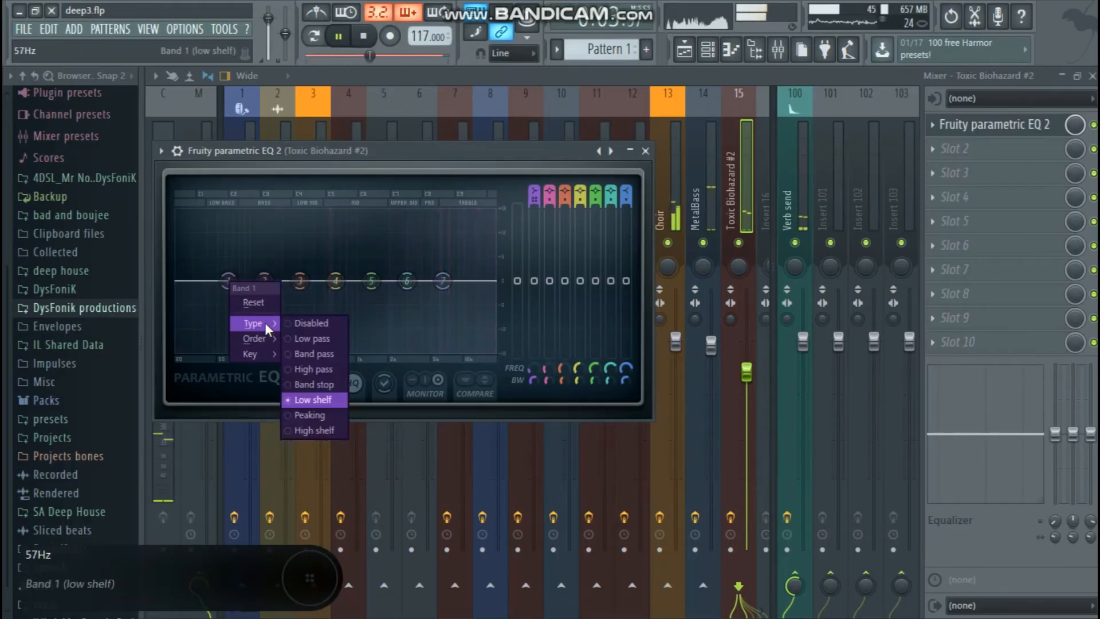
click(309, 369)
Step: Move the high-pass cutoff of Toxic Biohazard #2's EQ to about 912 Hz and close the EQ
drag(227, 281, 352, 281)
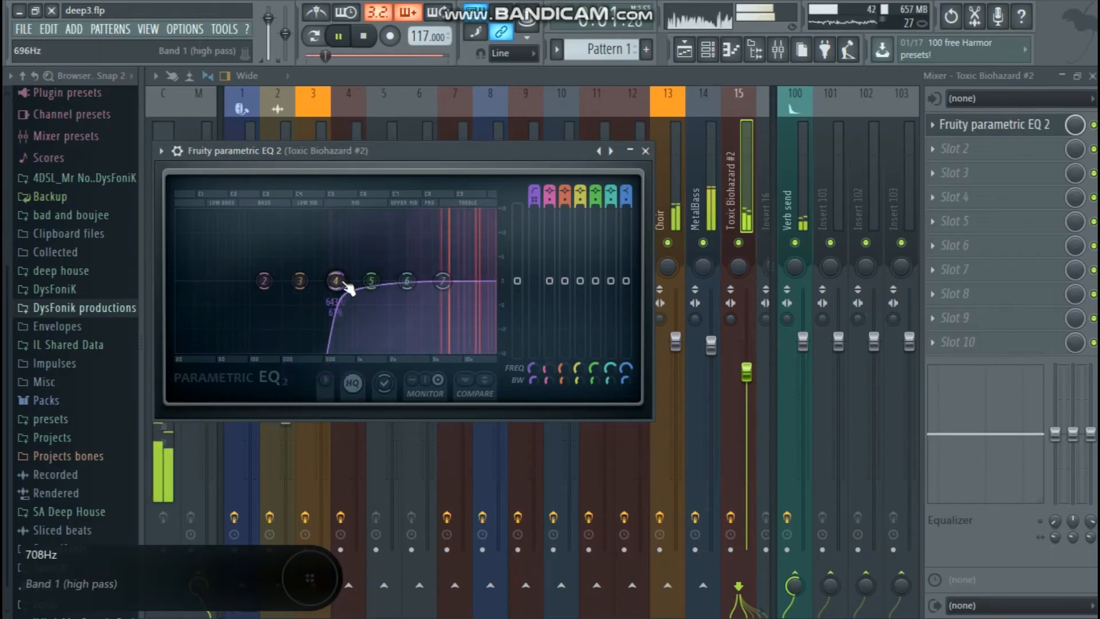
drag(348, 281, 353, 280)
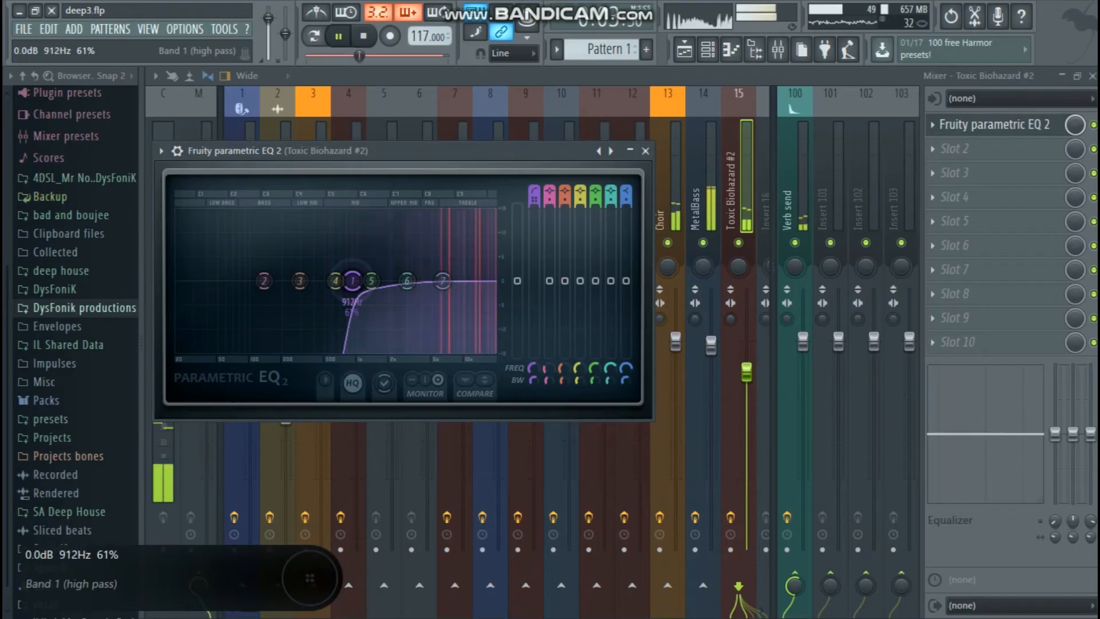
click(645, 151)
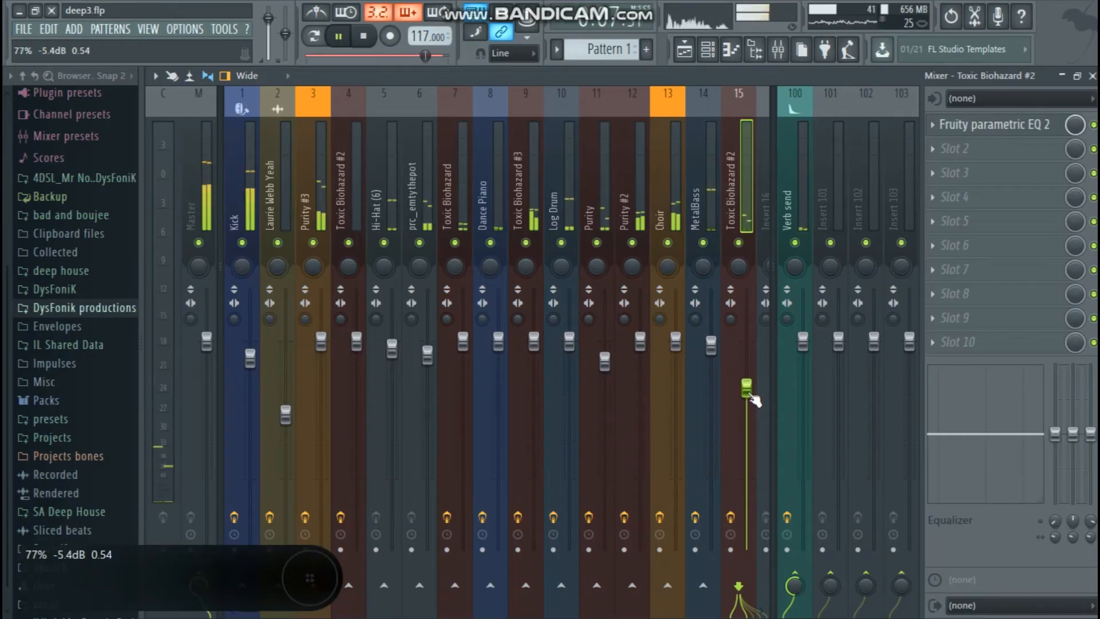
Step: Unmute the Purity #4 channel in the channel rack and assign it to a free mixer track
click(708, 50)
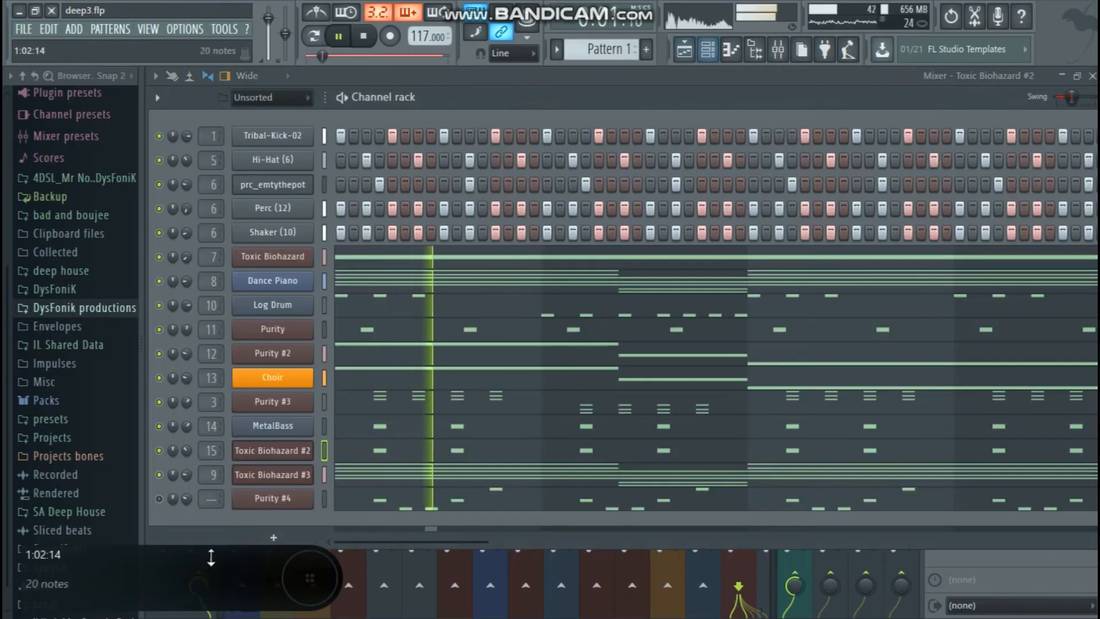
click(159, 498)
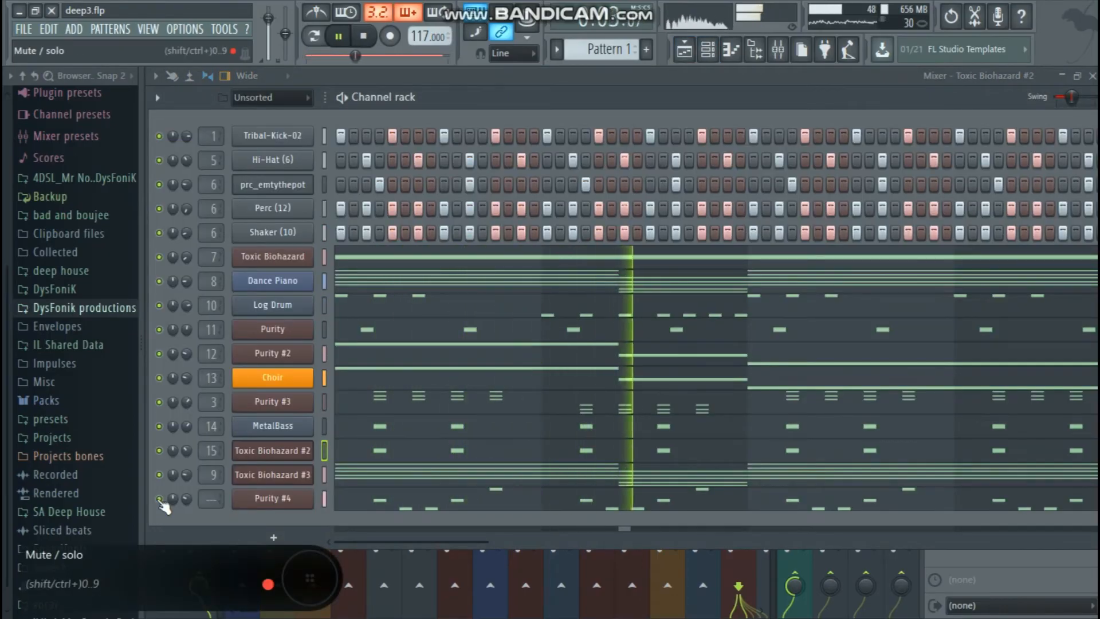
click(256, 504)
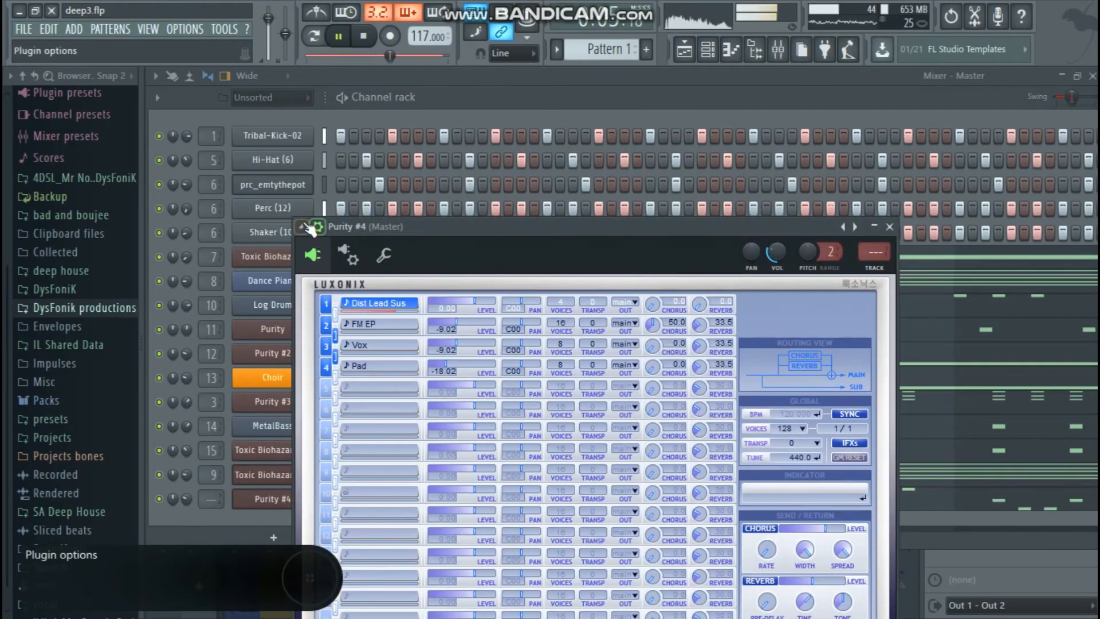
click(310, 230)
mouse_move(401, 245)
click(547, 277)
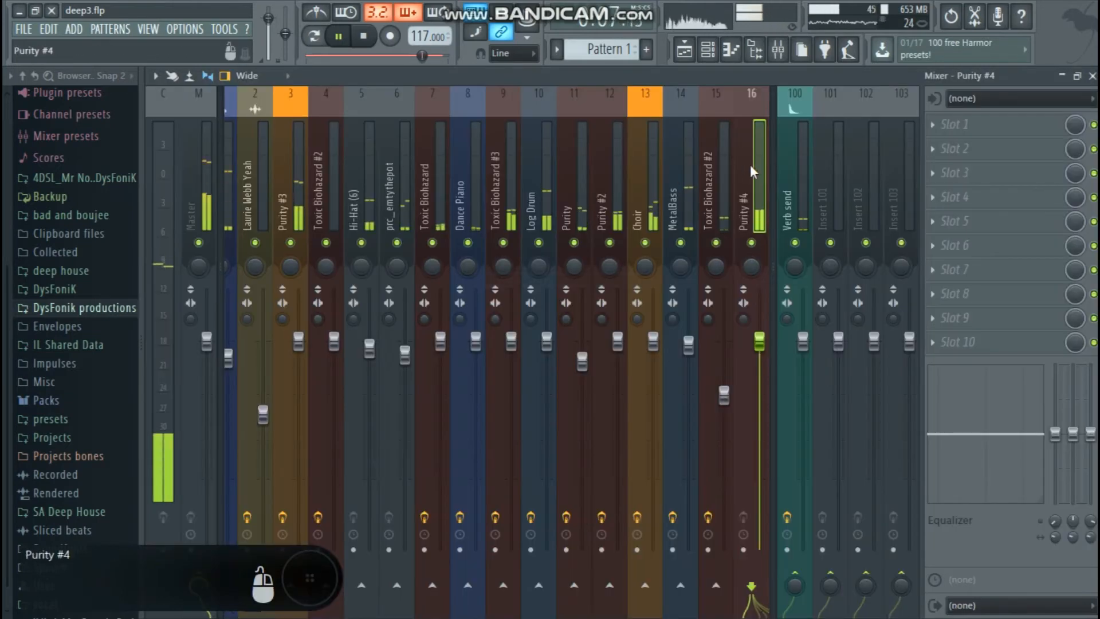
Step: Load Fruity Parametric EQ 2 on Purity #4 and cut band 7 at about 7327 Hz and band 1 at about 165 Hz
click(1013, 121)
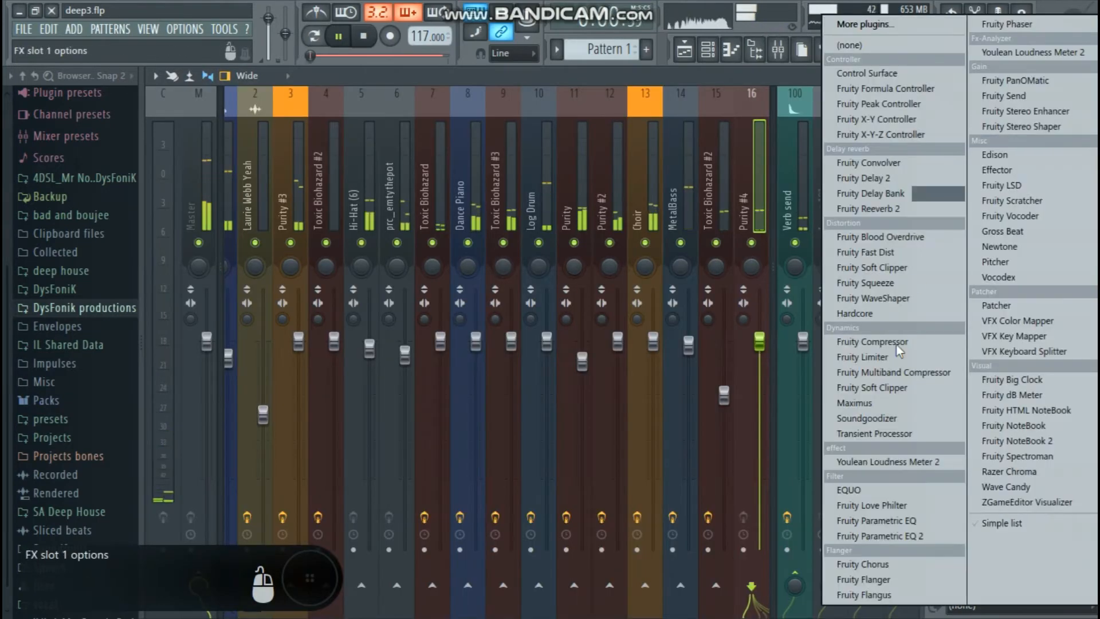
click(922, 538)
drag(484, 323, 498, 382)
drag(271, 323, 314, 367)
Step: Set the order of band 1 in Purity #4's EQ to Steep 6 and deepen its low-shelf cut
right_click(314, 367)
mouse_move(339, 411)
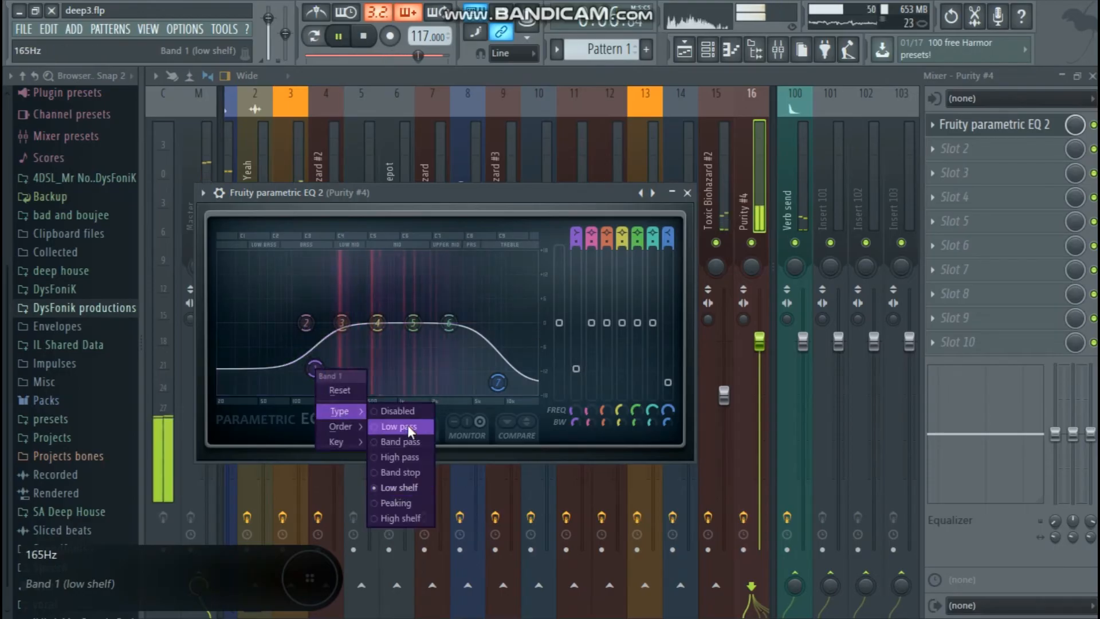
click(397, 442)
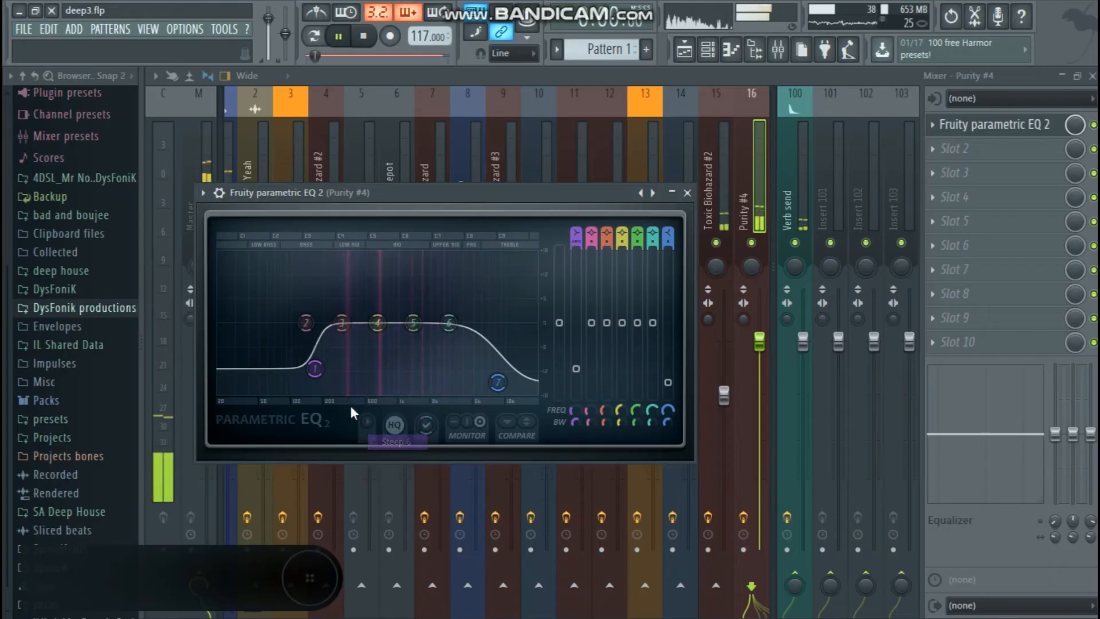
drag(314, 368, 315, 381)
Step: Set band 7's order to Steep 6, shift its high-shelf cut slightly lower in frequency and level, and close Purity #4's EQ
right_click(497, 382)
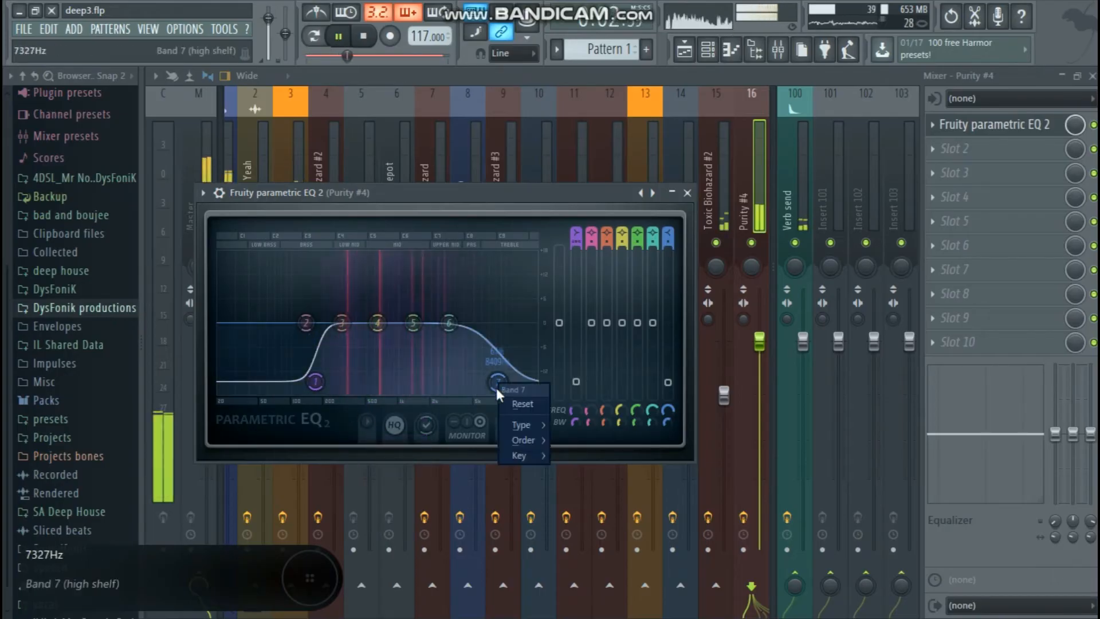
mouse_move(544, 438)
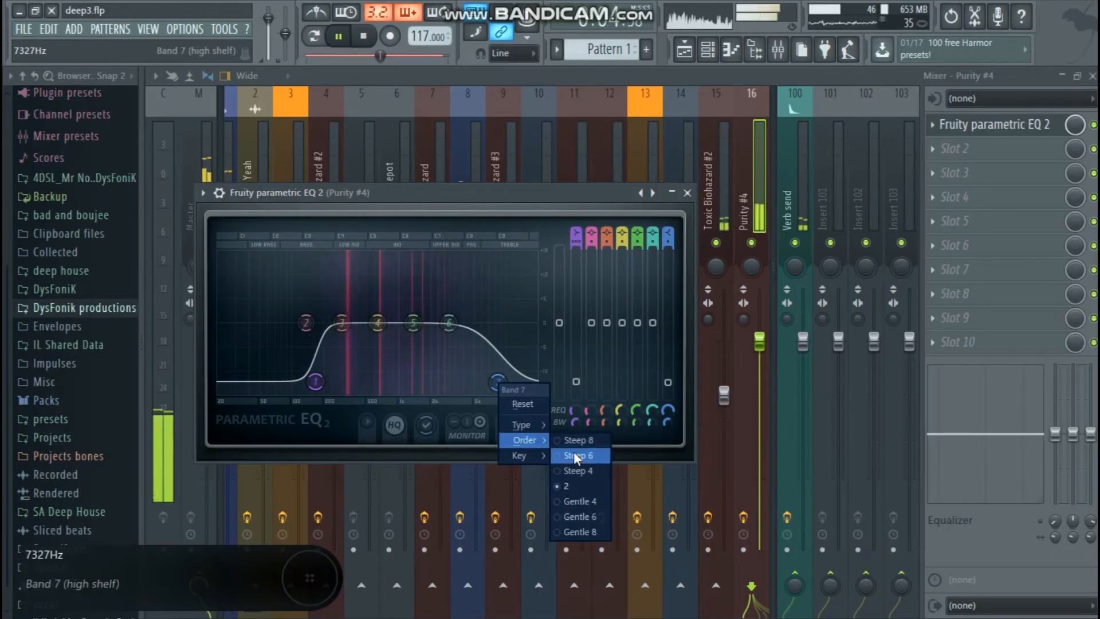
click(574, 455)
drag(498, 382, 491, 387)
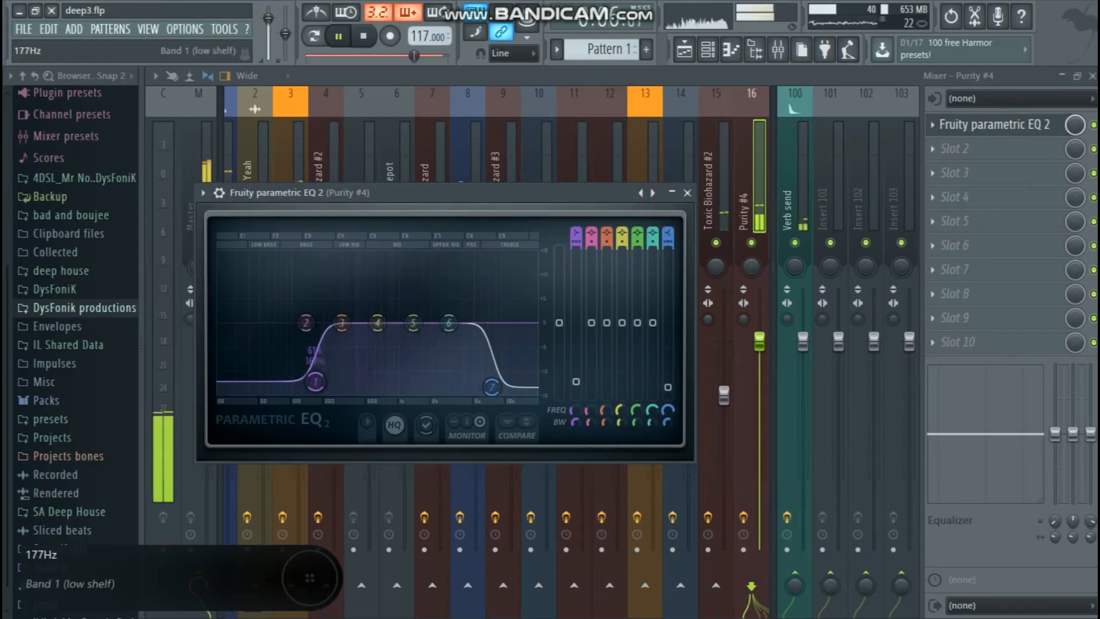
click(687, 193)
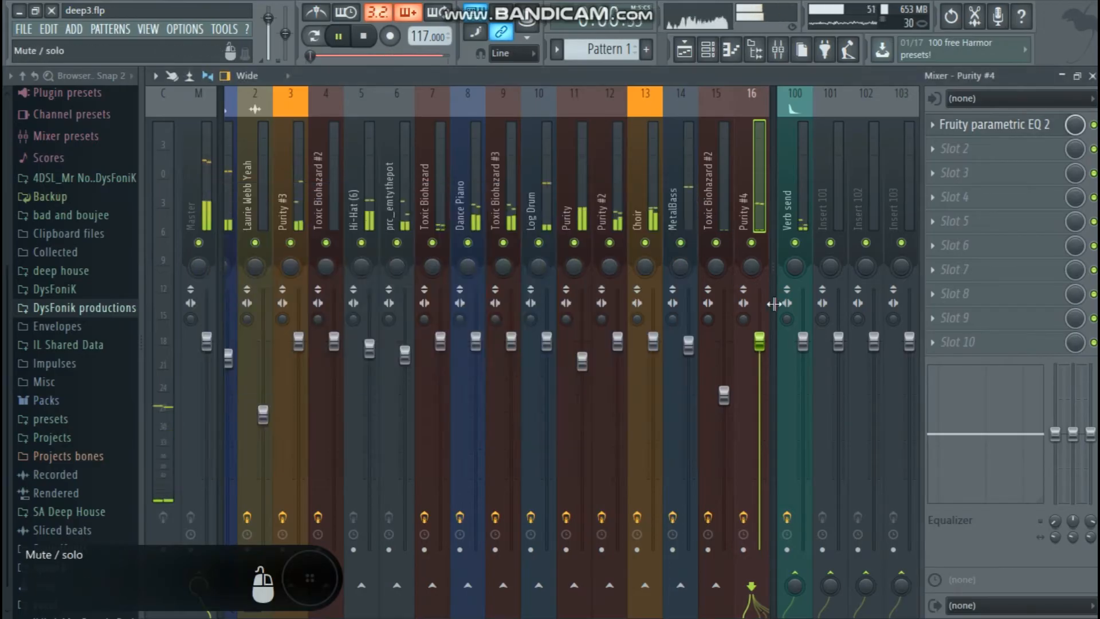
Step: Lower the Verb send fader to about -0.7 dB and widen the mixer's insert area over the send tracks
drag(801, 340, 801, 345)
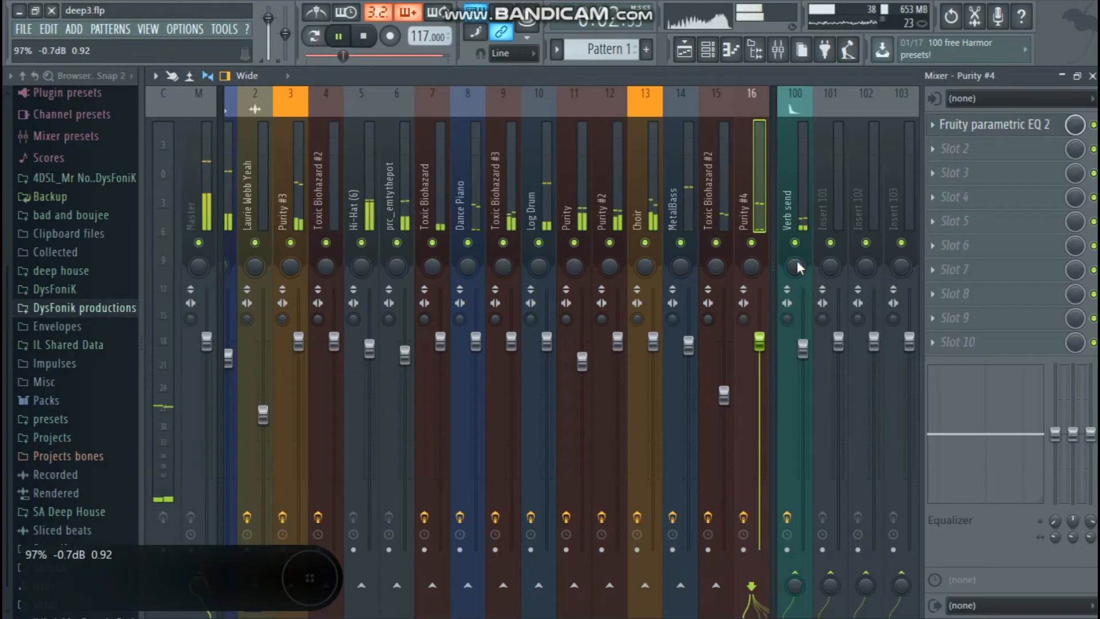
click(799, 180)
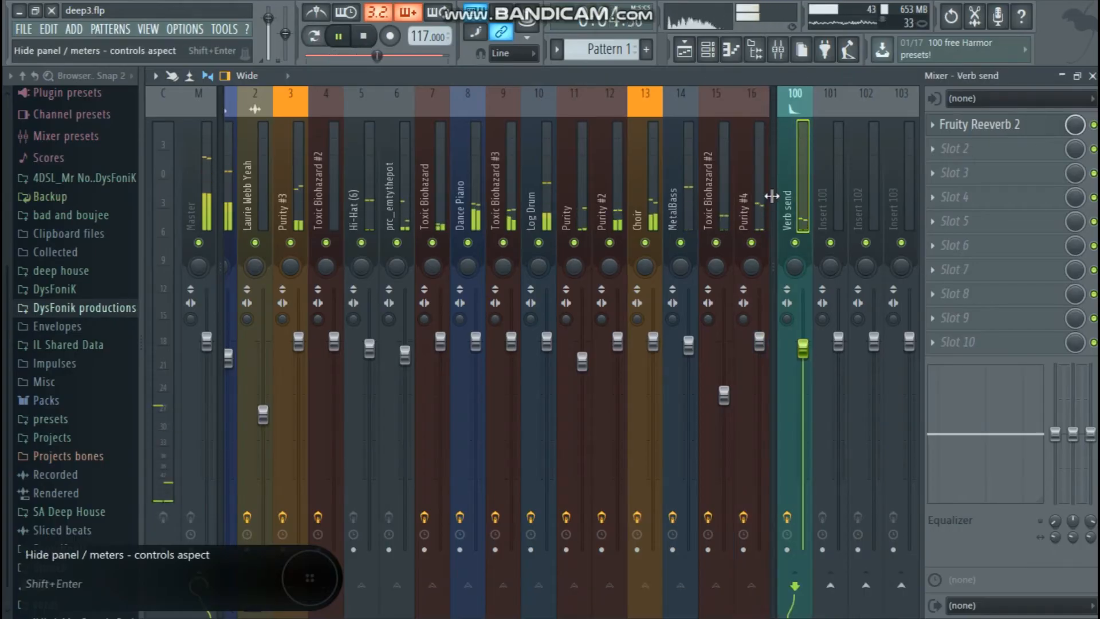
drag(771, 196, 820, 207)
Step: Look over the first insert tracks and their levels in the mixer, and select the Master track
click(196, 191)
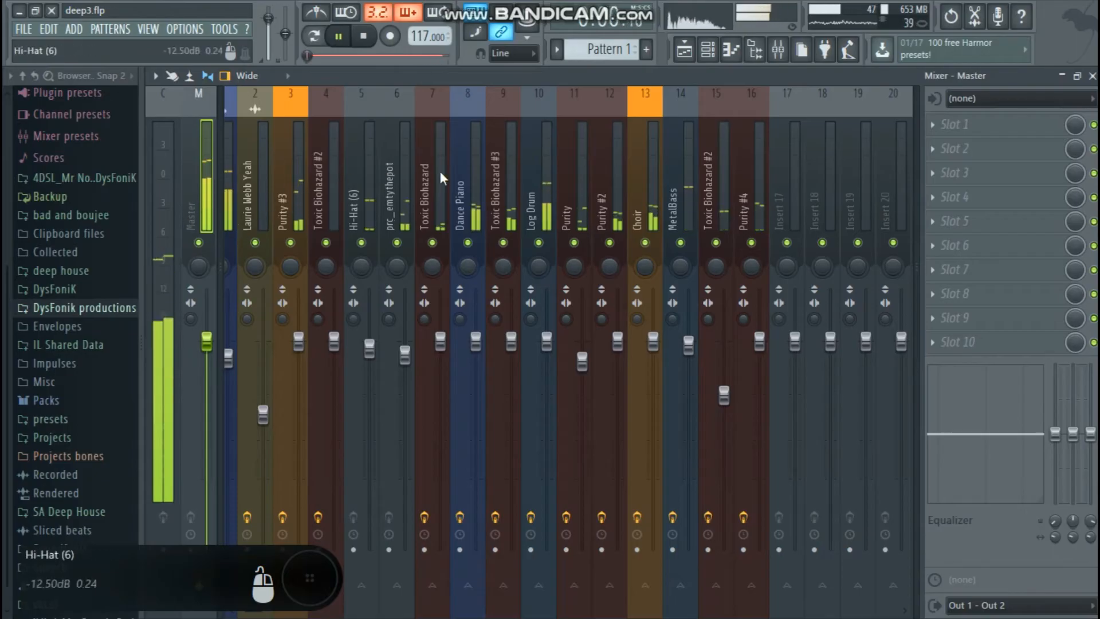
click(229, 180)
drag(258, 186, 209, 214)
drag(277, 209, 121, 205)
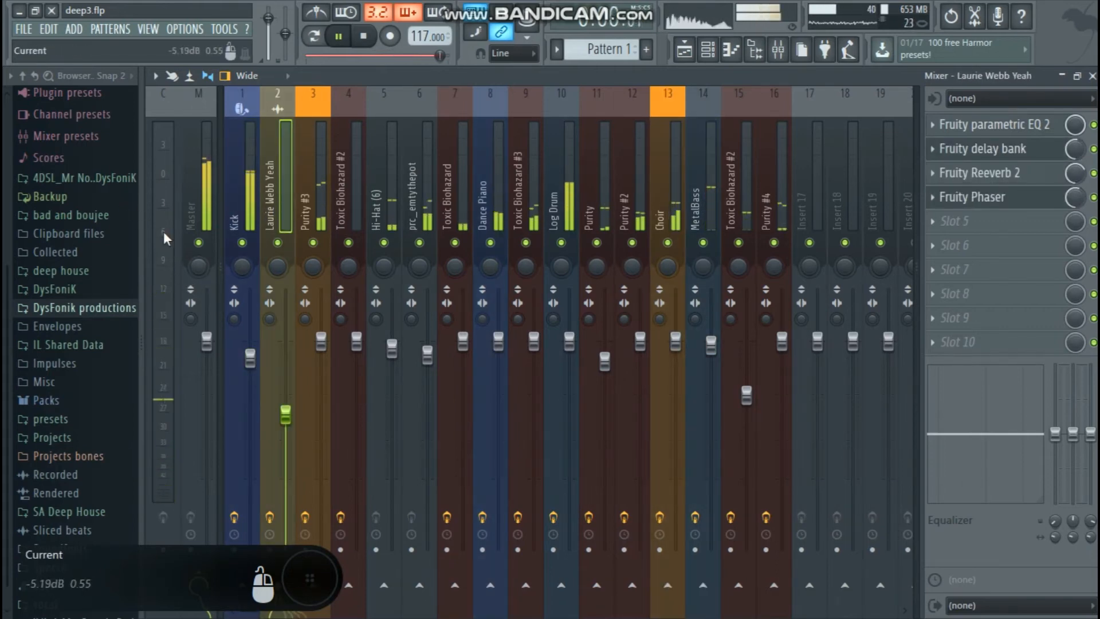
click(204, 184)
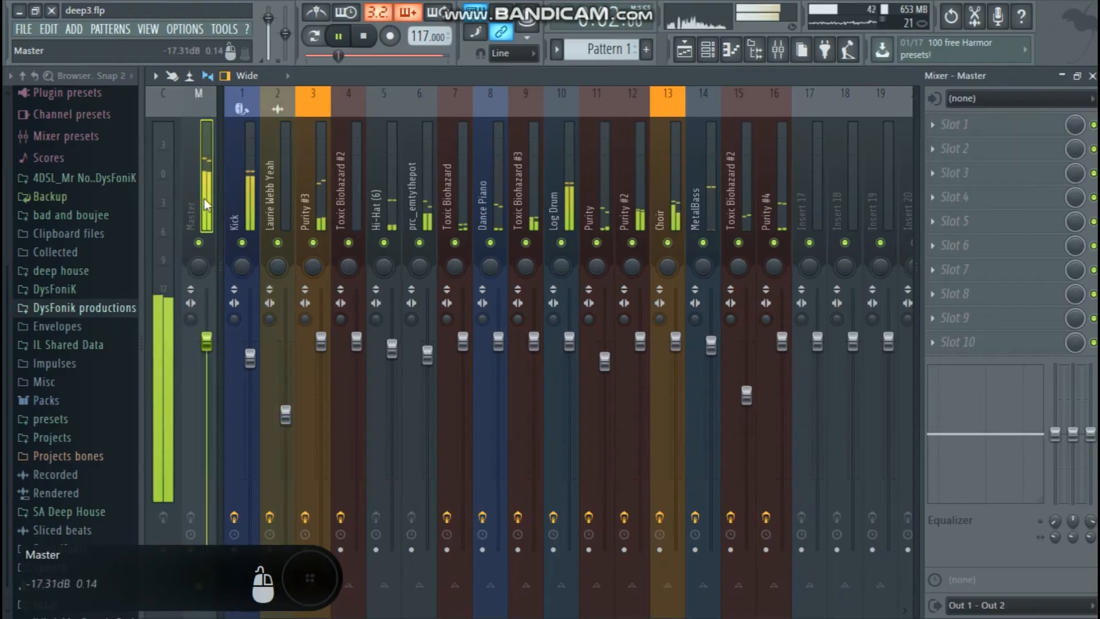
Step: Assign the Cr004A-EQ Crash audio clip's channel to a free mixer track
key(F6)
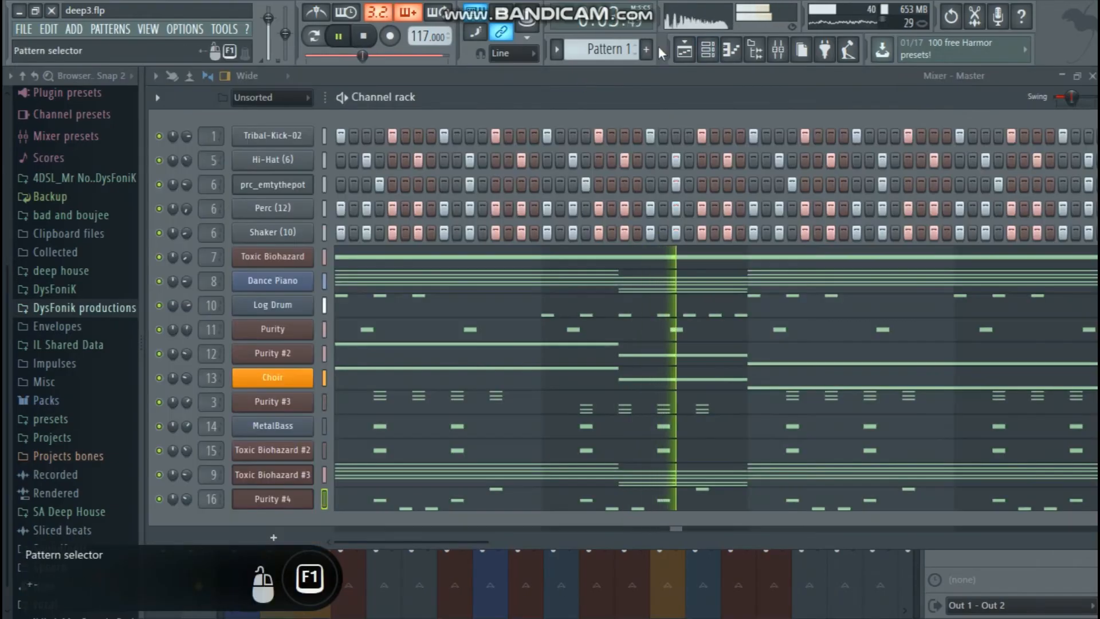
click(684, 50)
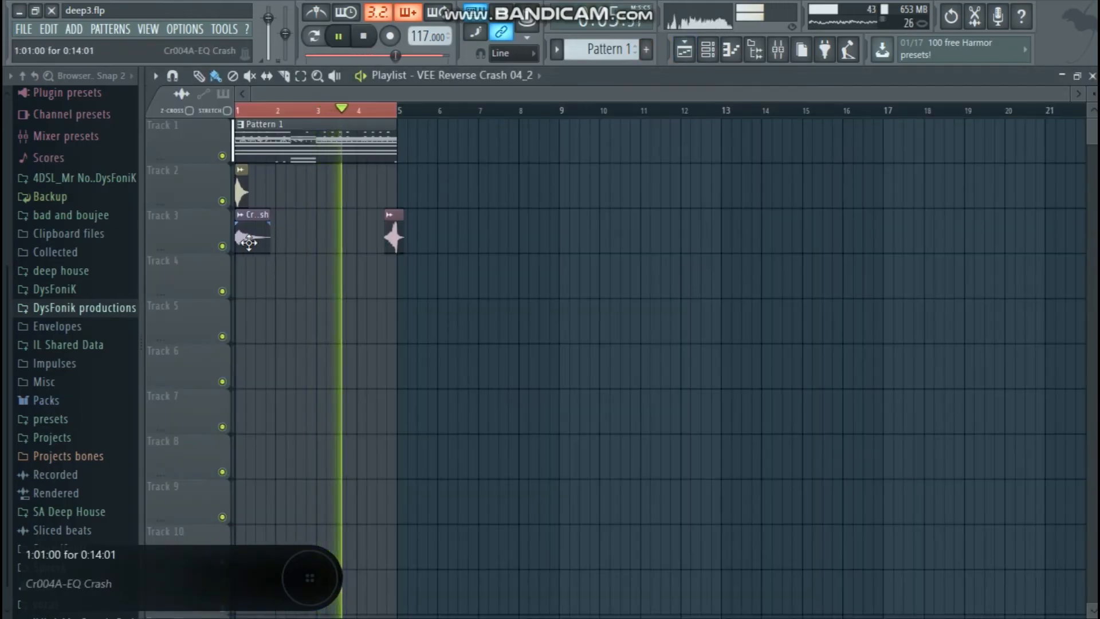
click(249, 242)
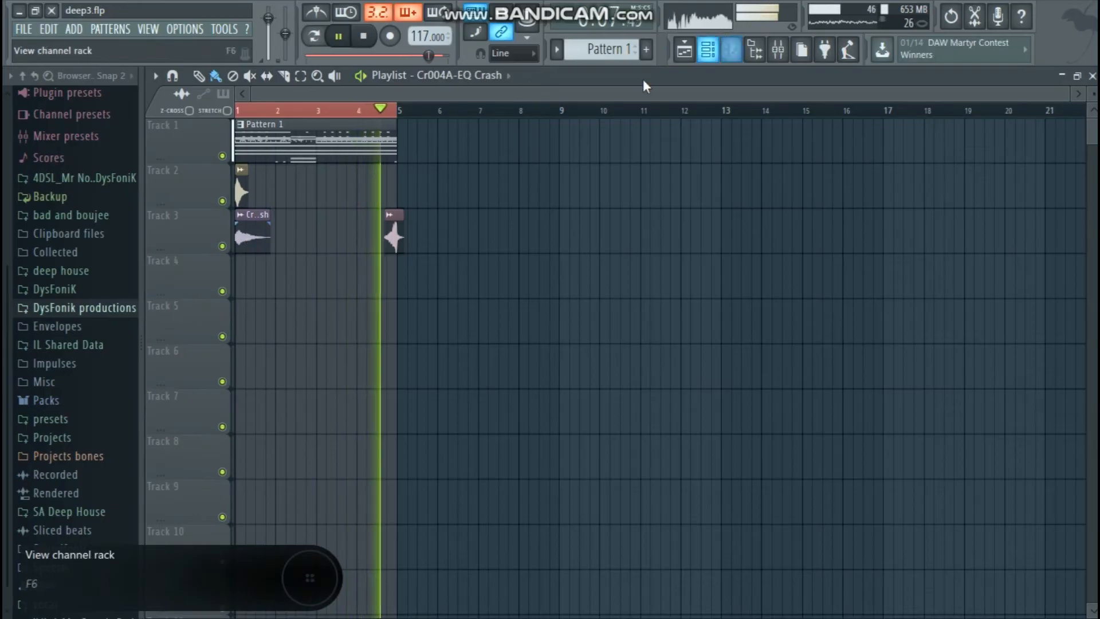
scroll(497, 103, up, 3)
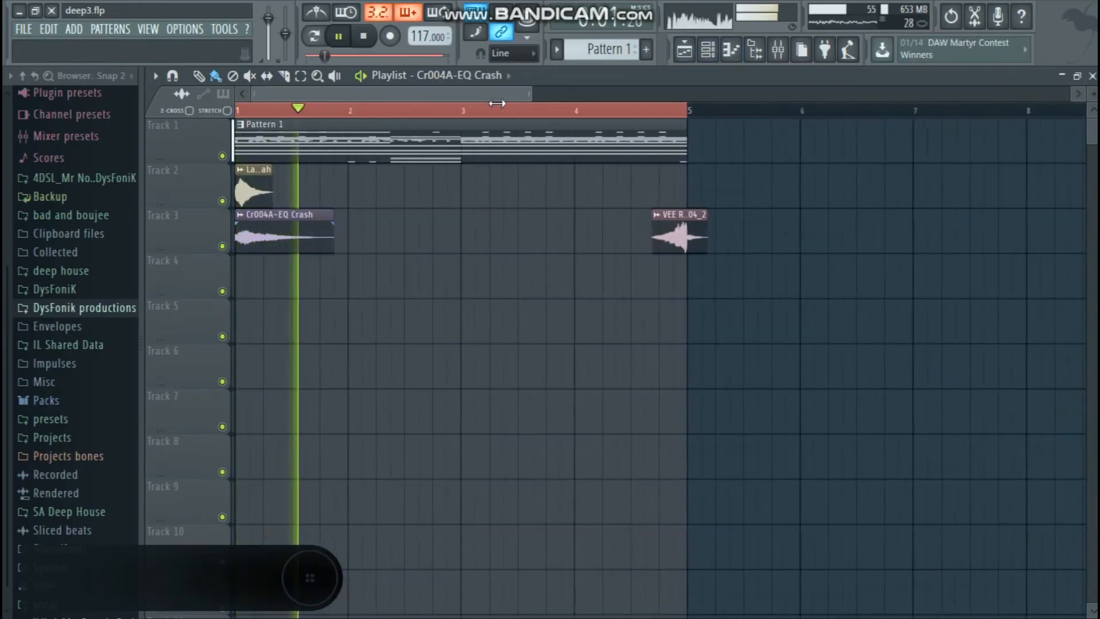
click(730, 50)
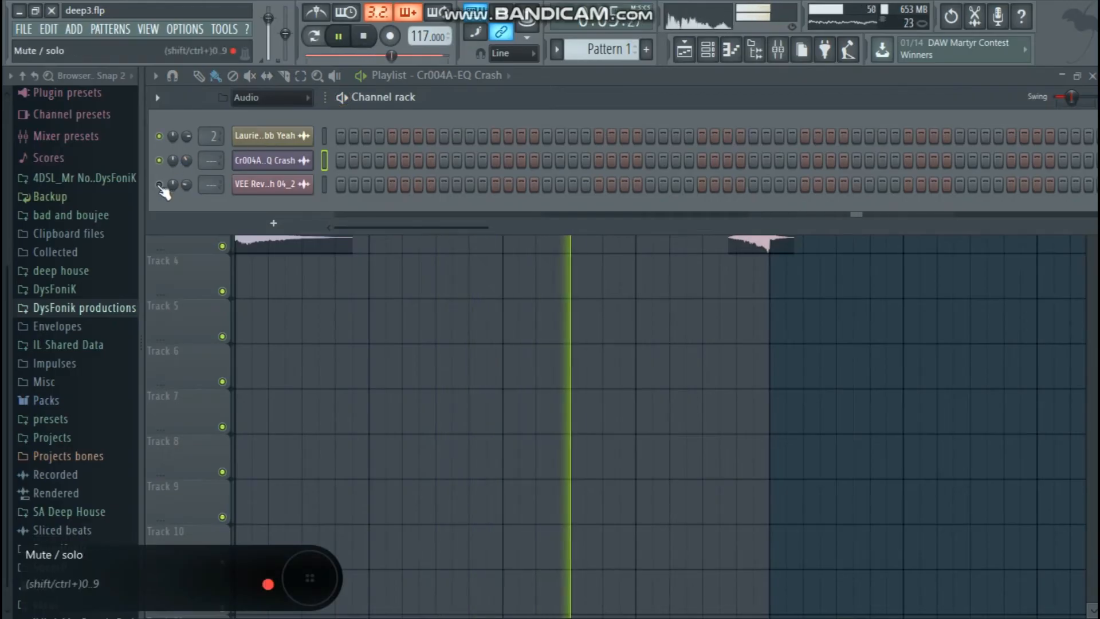
click(234, 163)
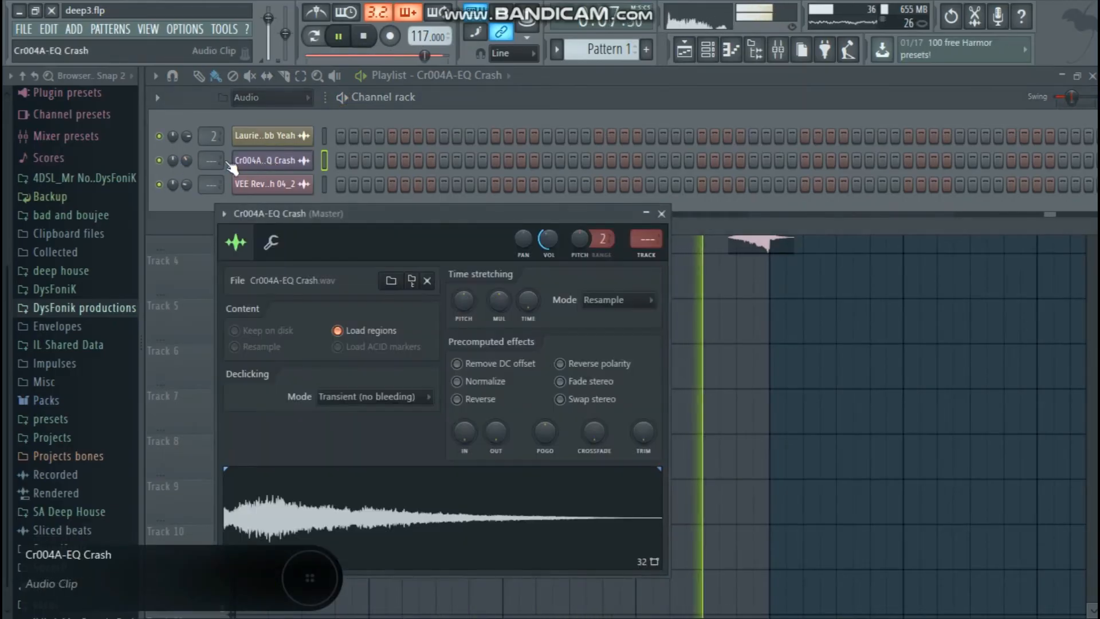
click(223, 214)
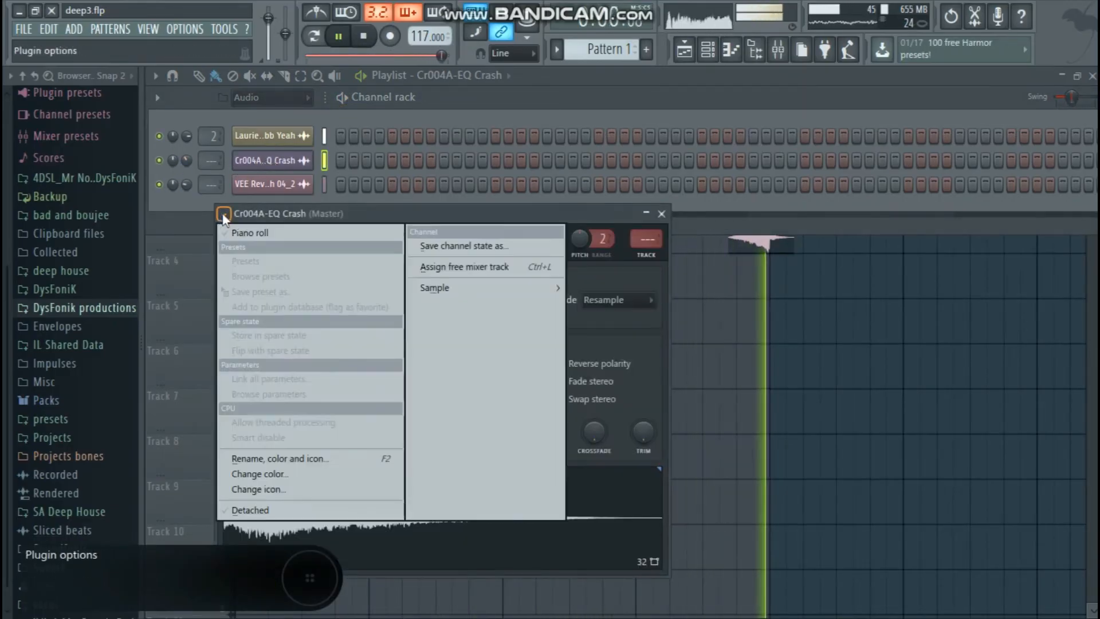
click(465, 267)
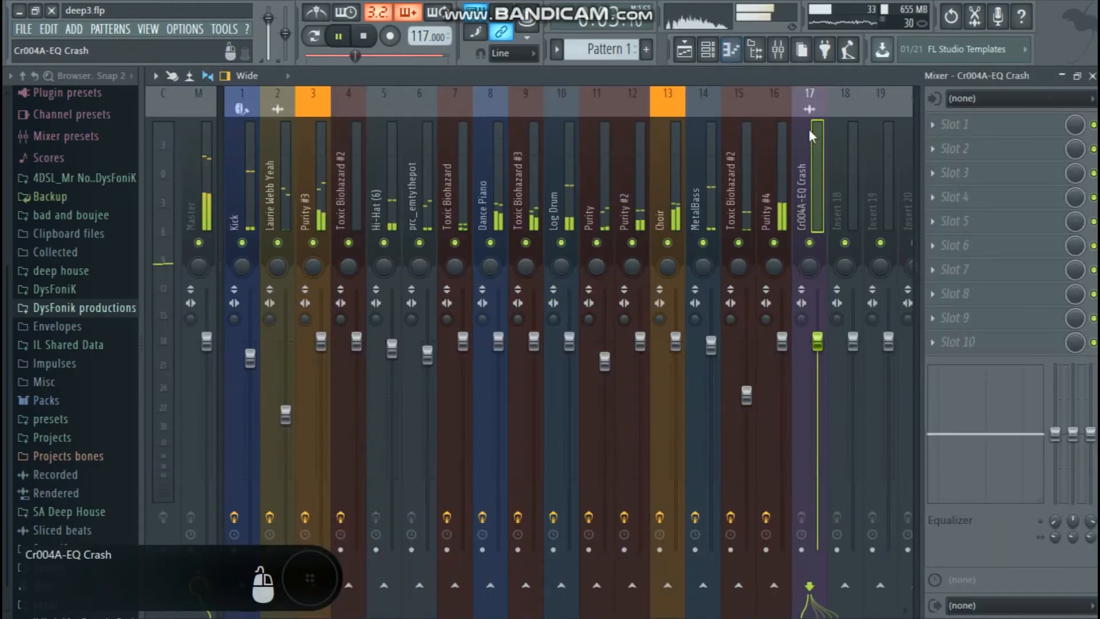
Step: Route the VEE Reverse Crash channel to mixer track 17 and set its volume to 38%
click(708, 49)
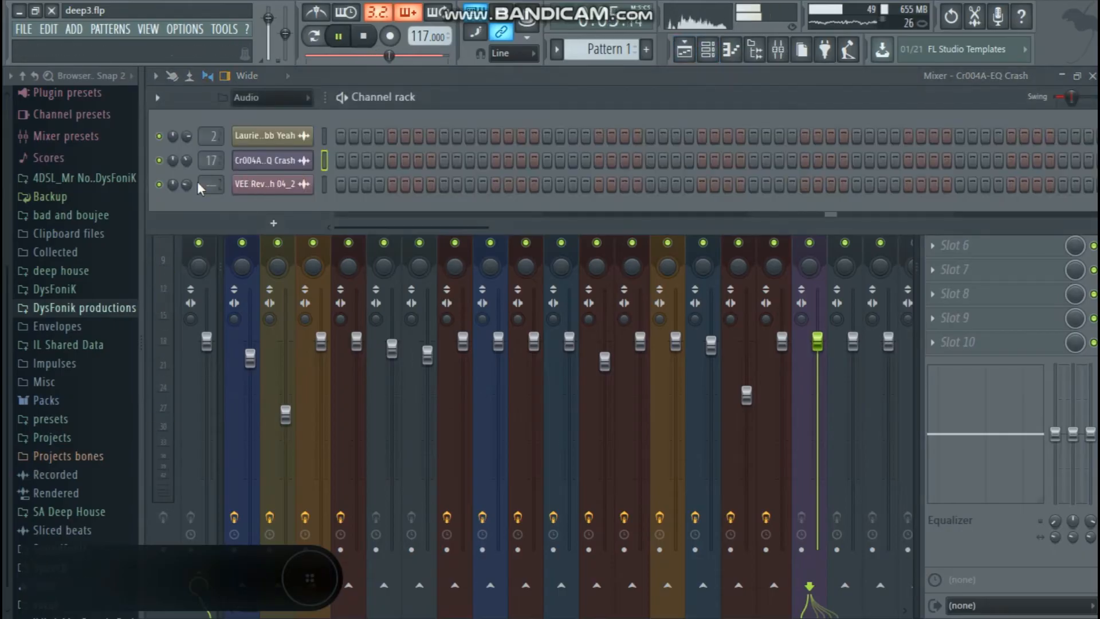
scroll(204, 186, up, 9)
scroll(204, 186, up, 8)
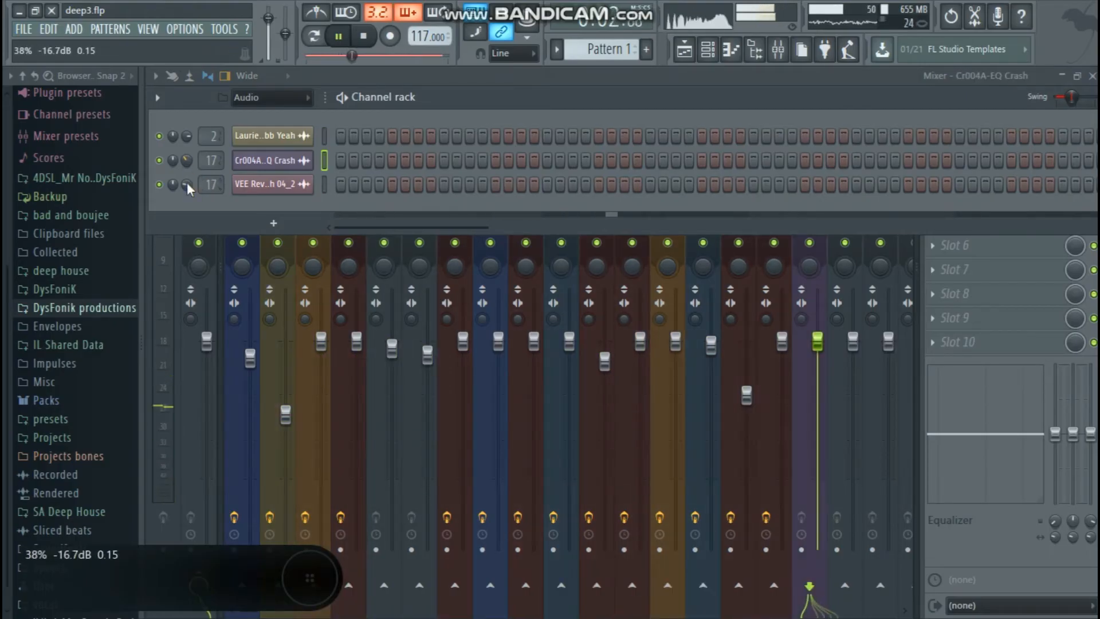
Step: Bring the send tracks back beside the mixer inserts, select the crash's track 17 and open the options of its first effect slot
click(778, 49)
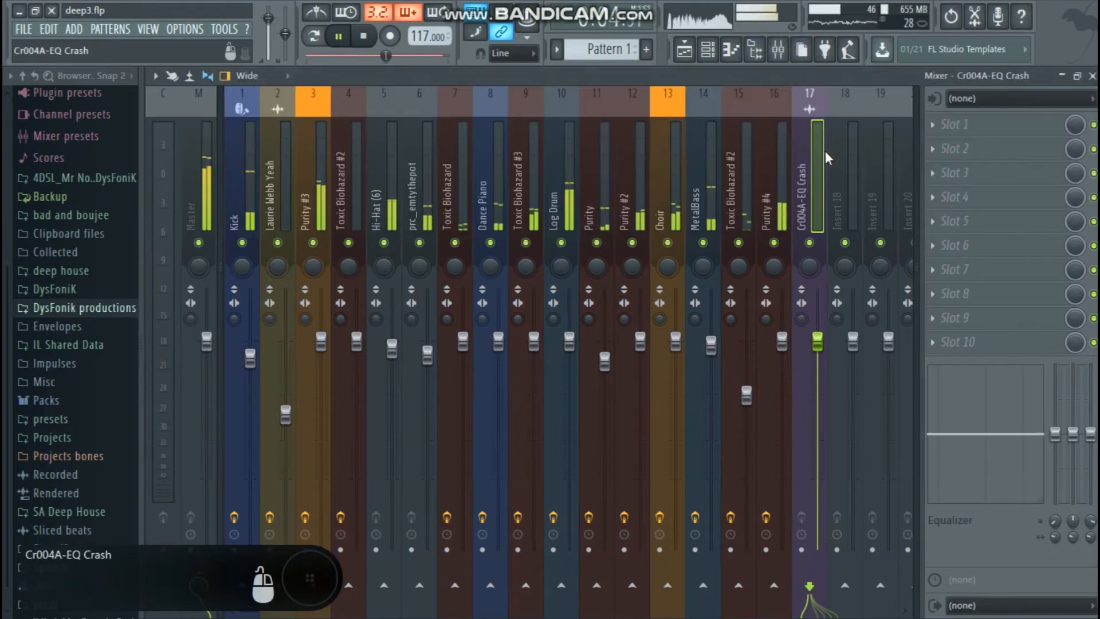
click(917, 178)
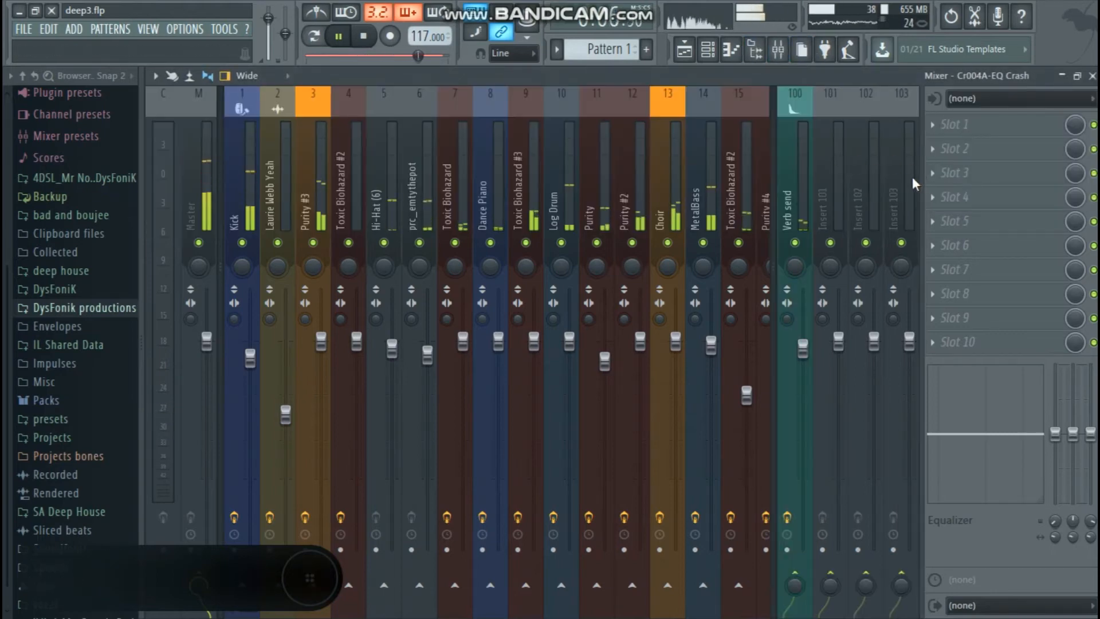
scroll(758, 191, up, 3)
scroll(744, 194, down, 6)
click(627, 201)
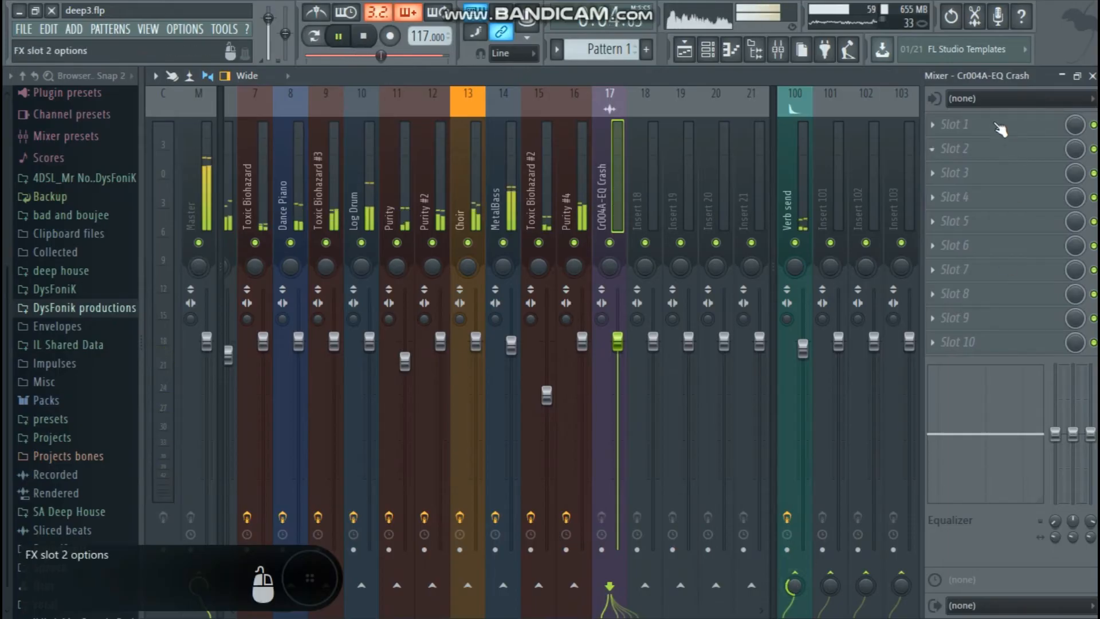
click(953, 124)
click(904, 193)
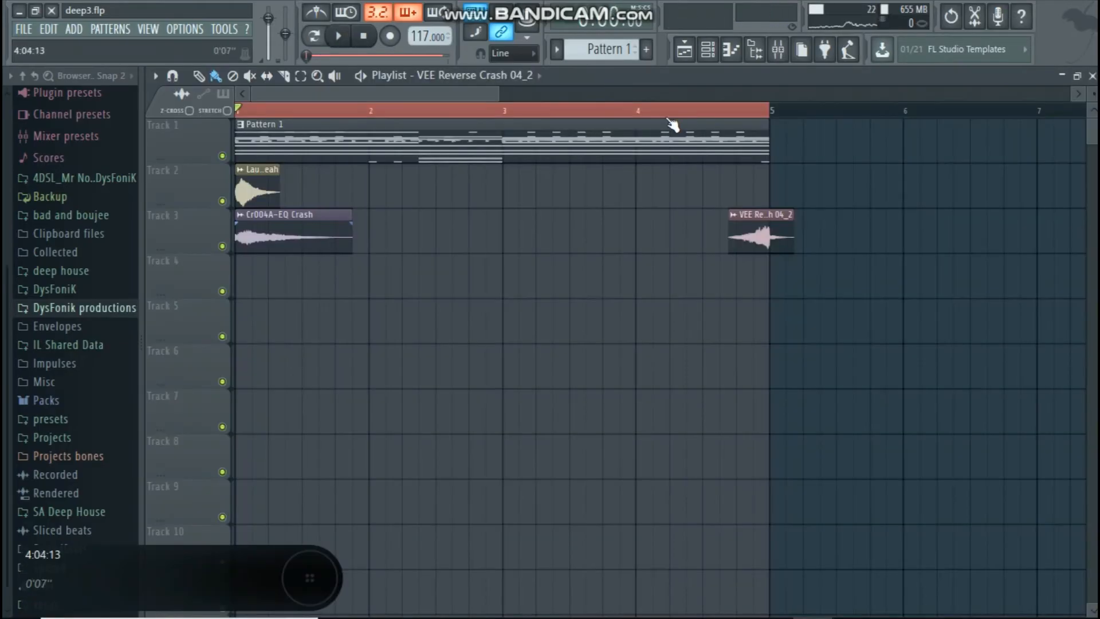
Step: Move the vocal and both crash audio clips down the playlist to Tracks 20 and 21, keeping their timing
drag(500, 90, 671, 90)
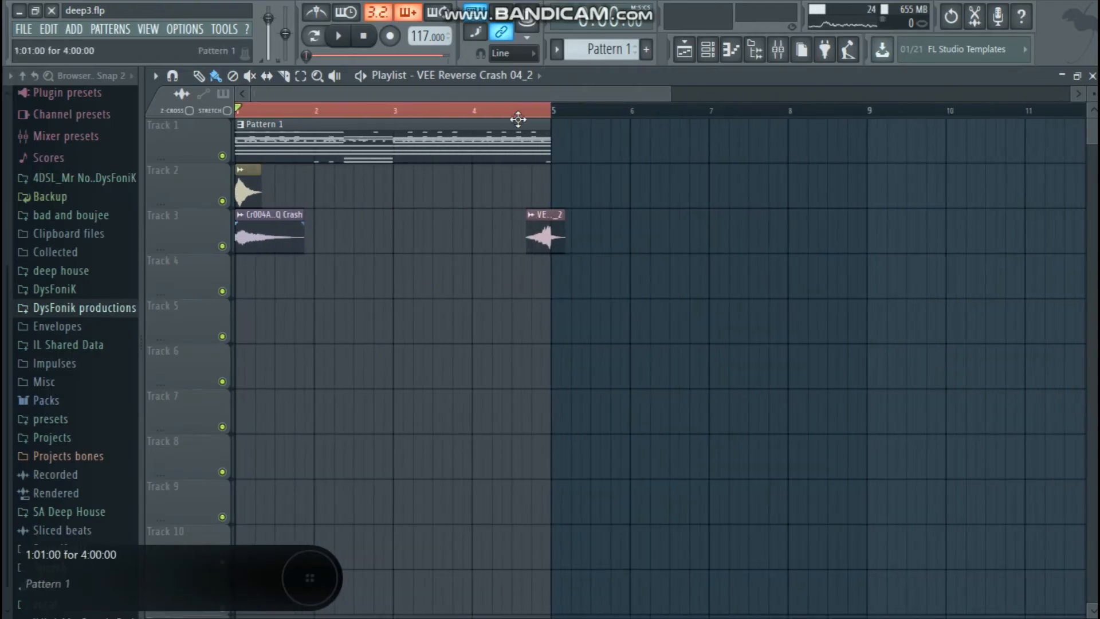
drag(667, 92, 599, 90)
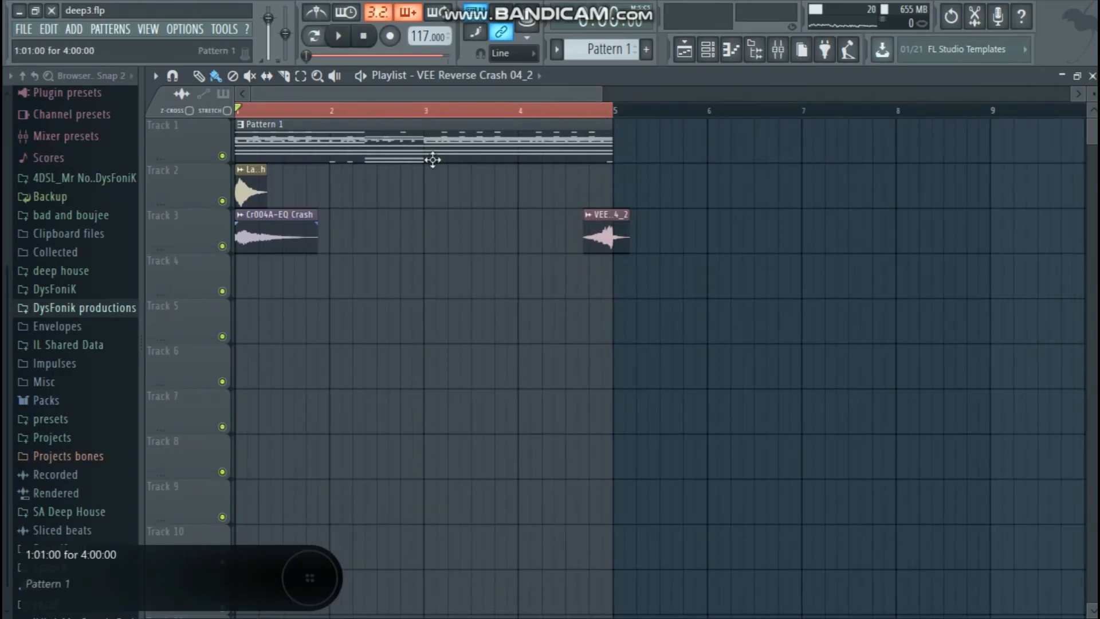
drag(704, 387, 282, 189)
drag(825, 387, 232, 611)
scroll(309, 476, down, 3)
drag(269, 338, 262, 581)
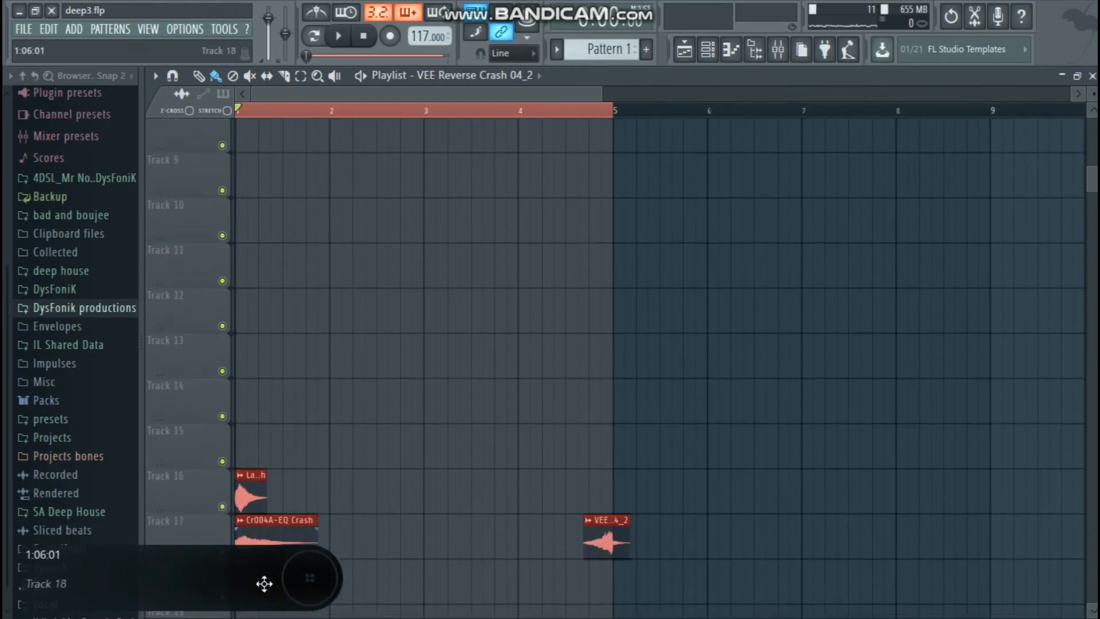
scroll(260, 487, down, 4)
drag(765, 499, 247, 276)
drag(258, 323, 252, 573)
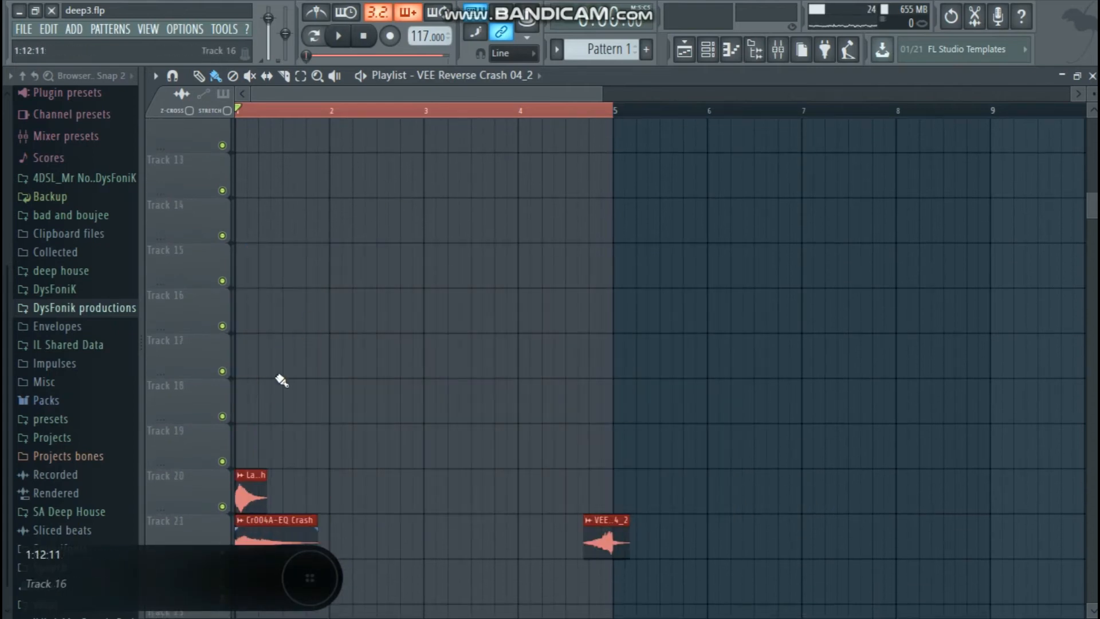
Step: Mute playlist Tracks 20 and 21, which hold the audio clips, and return to Track 1
click(223, 506)
click(223, 551)
scroll(381, 336, up, 12)
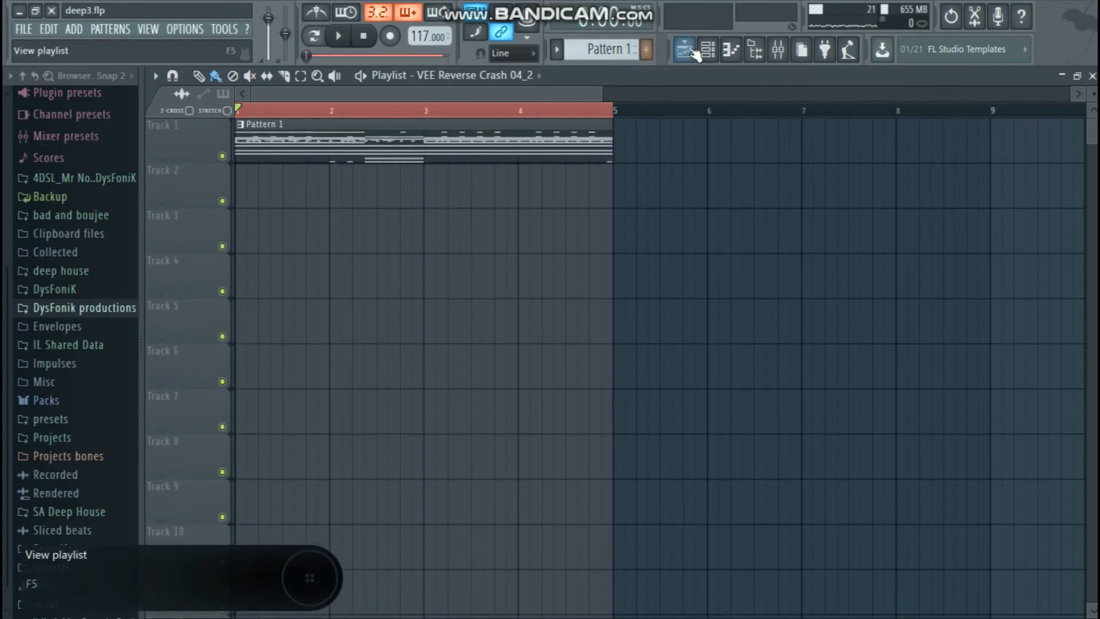
Step: Rename Pattern 1 as "MAIN PATTTERN" and give it a green color
click(715, 51)
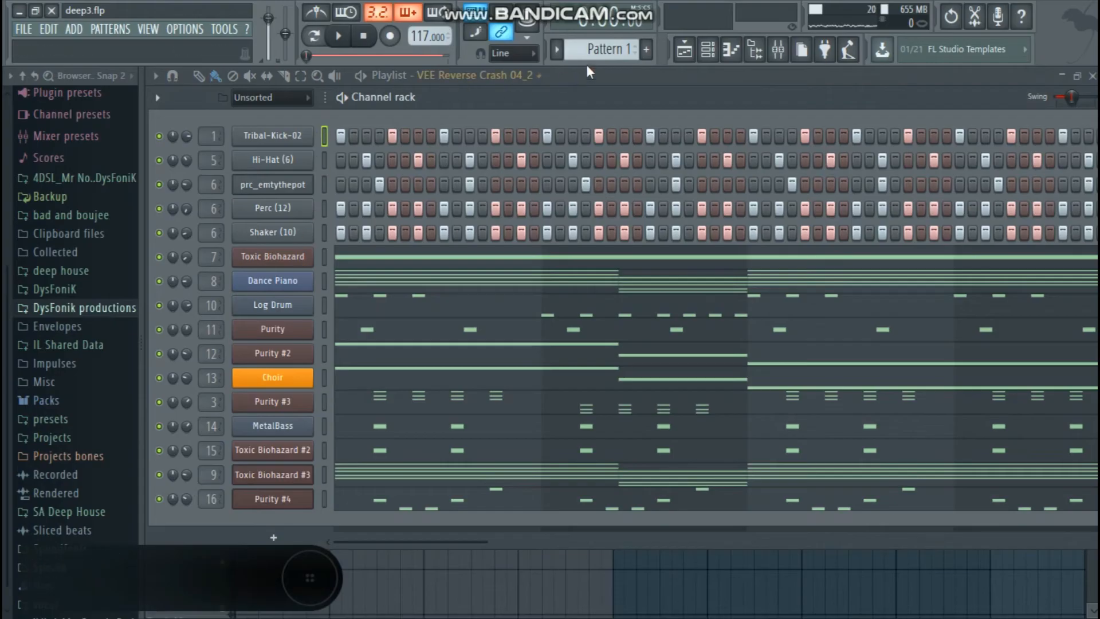
click(602, 51)
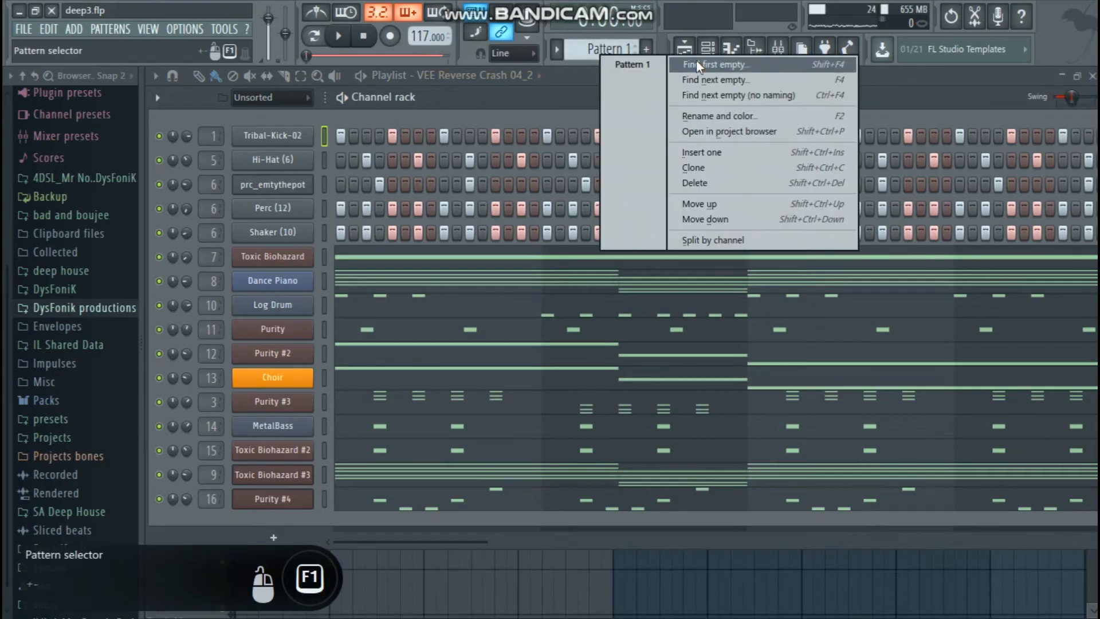
click(720, 117)
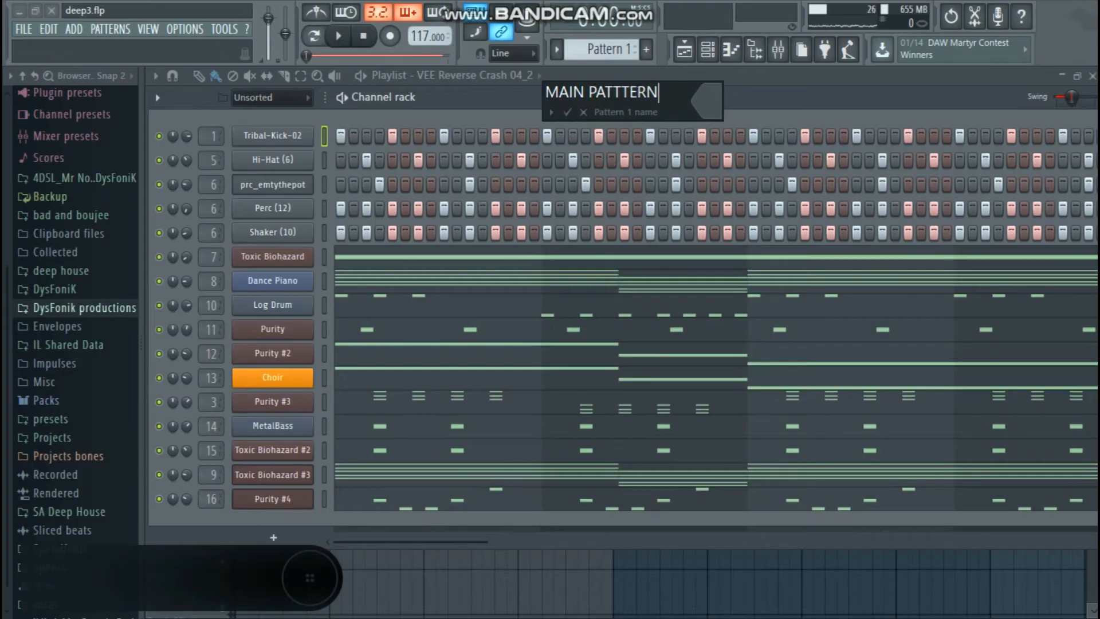
click(714, 101)
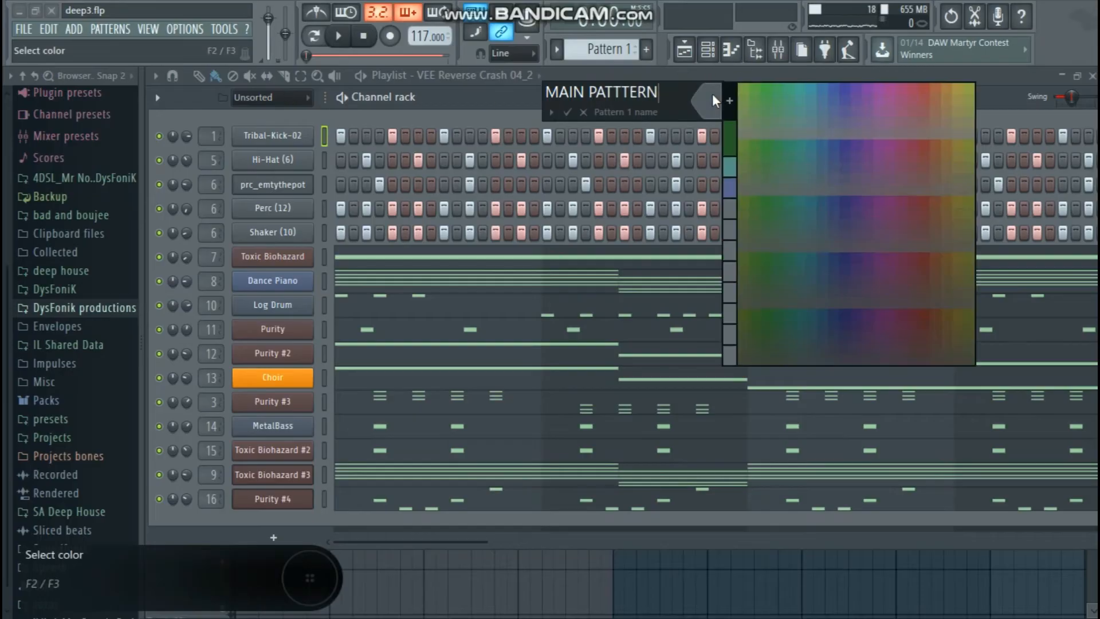
click(768, 104)
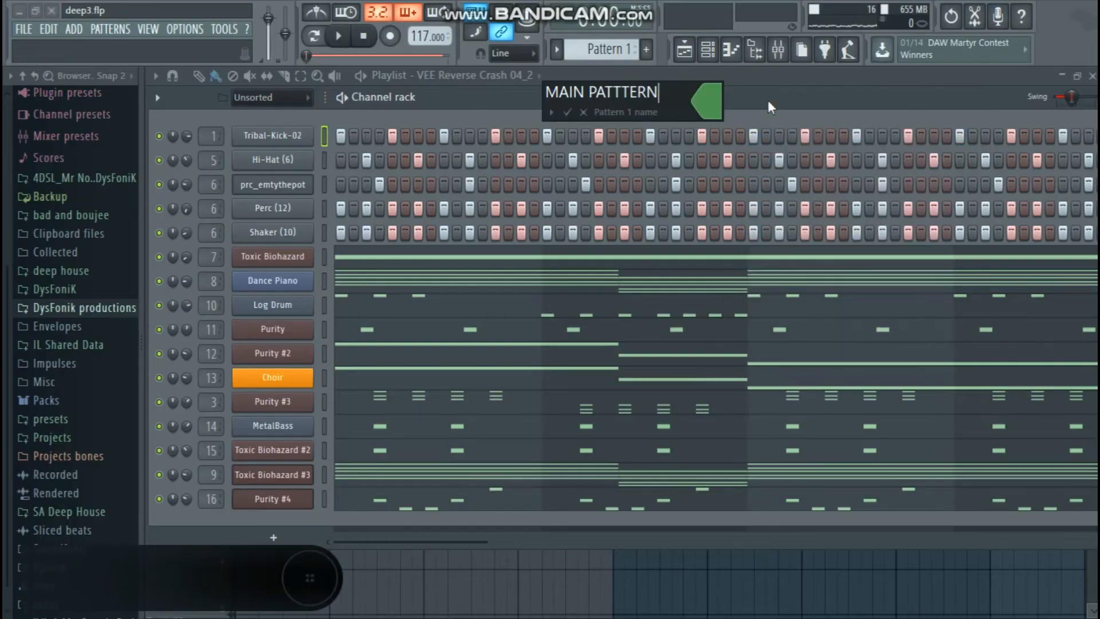
click(700, 107)
click(774, 100)
click(570, 114)
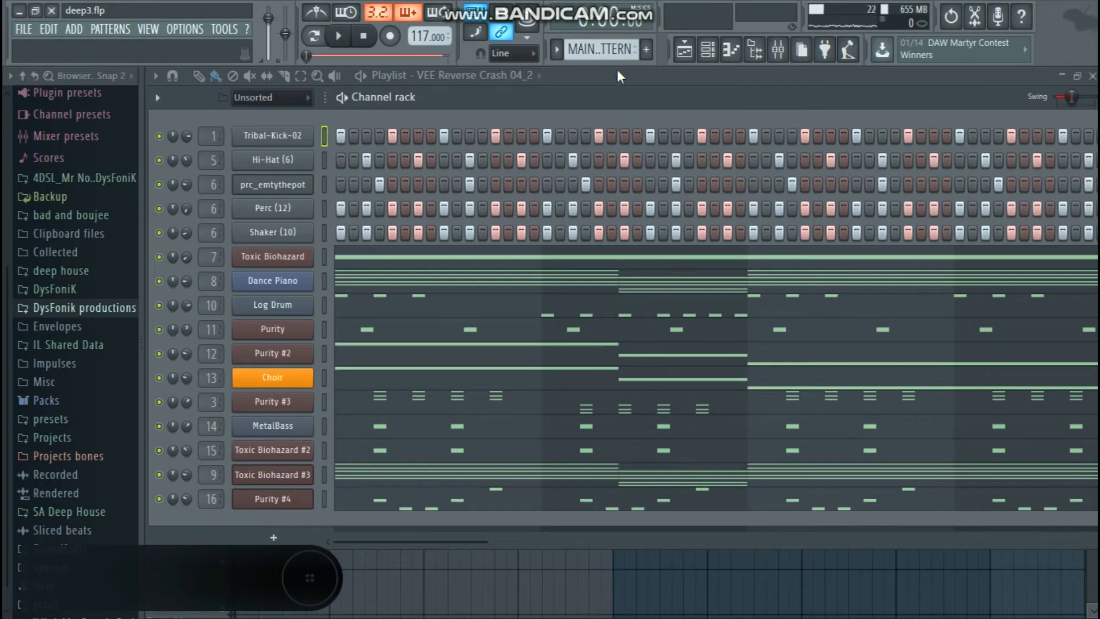
Step: Copy the notes and steps of all channels from the main pattern into a new Pattern 2
right_click(325, 139)
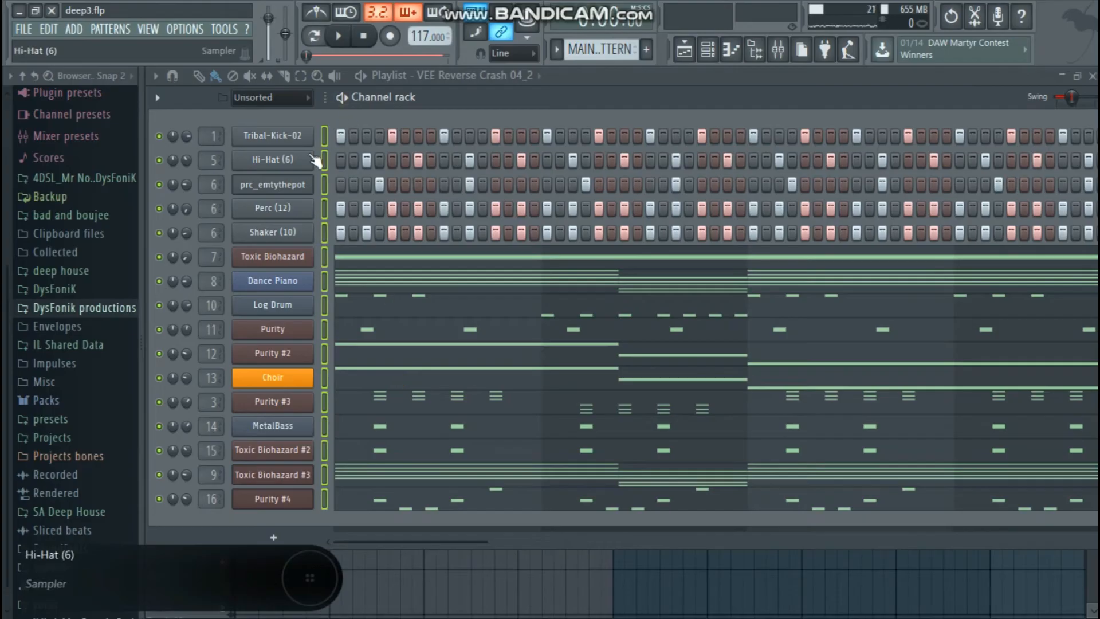
click(646, 50)
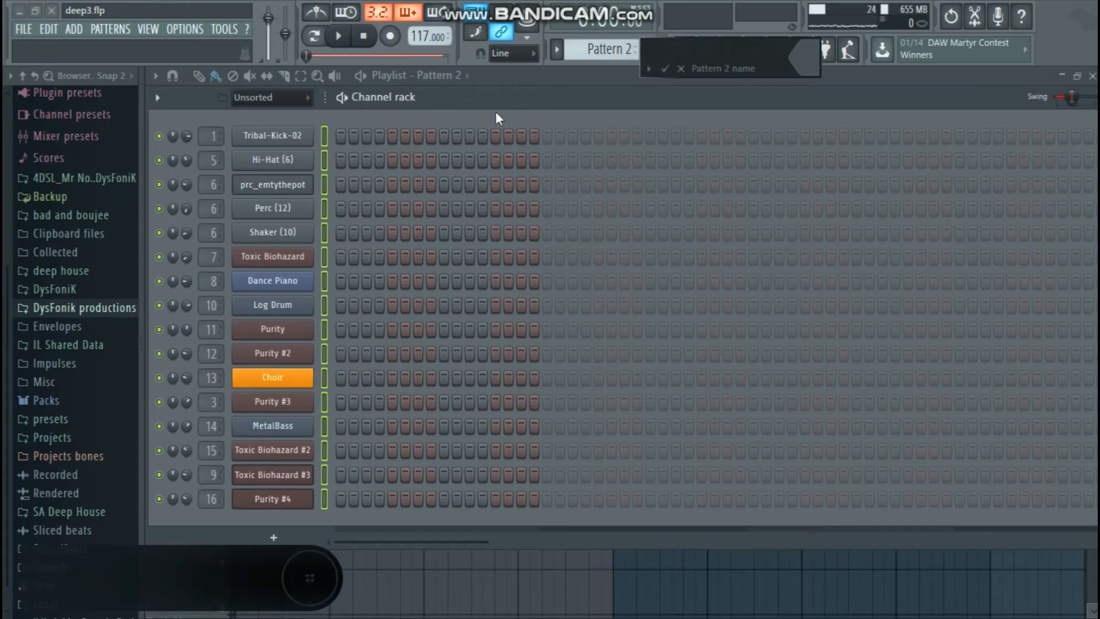
click(664, 70)
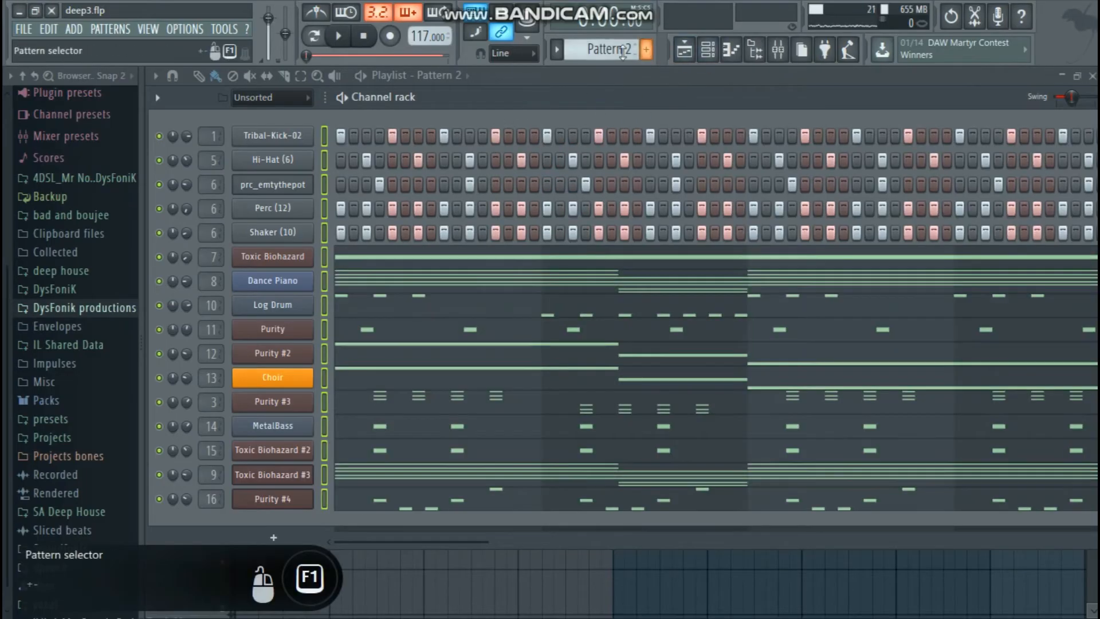
Step: Check the main pattern against its copy, return to Pattern 2 and select only the Tribal-Kick-02 channel
click(621, 50)
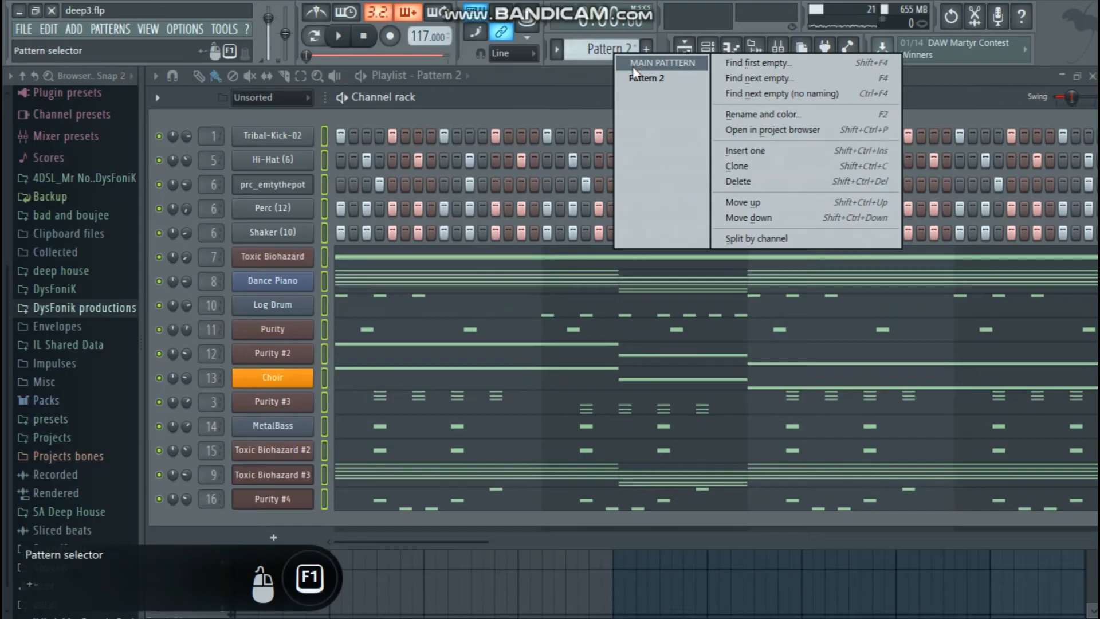
click(633, 64)
click(608, 49)
click(630, 84)
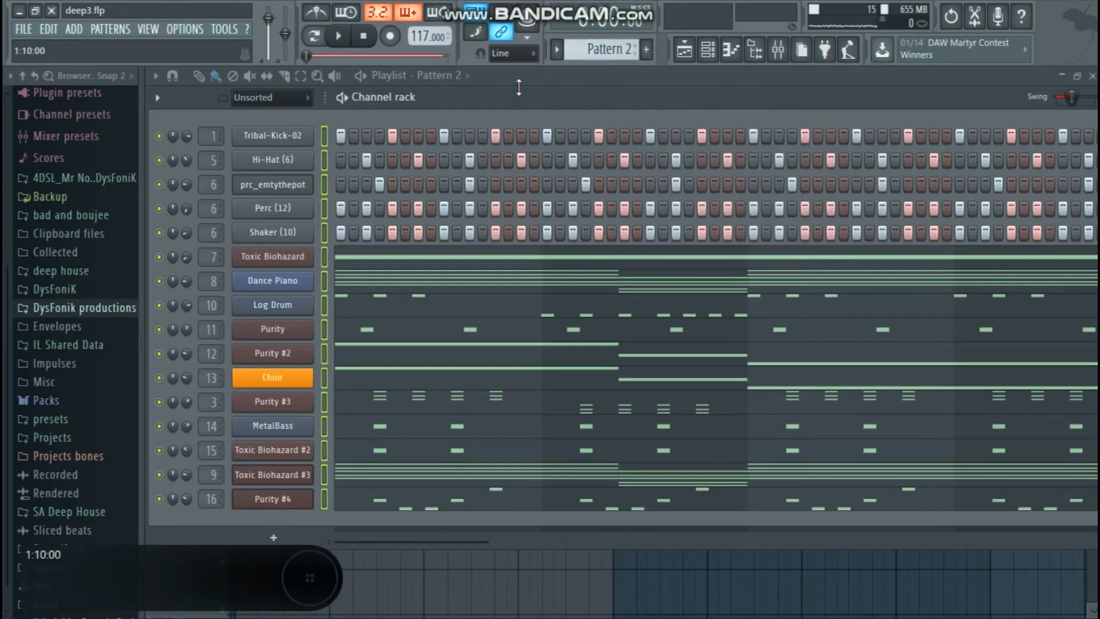
click(325, 137)
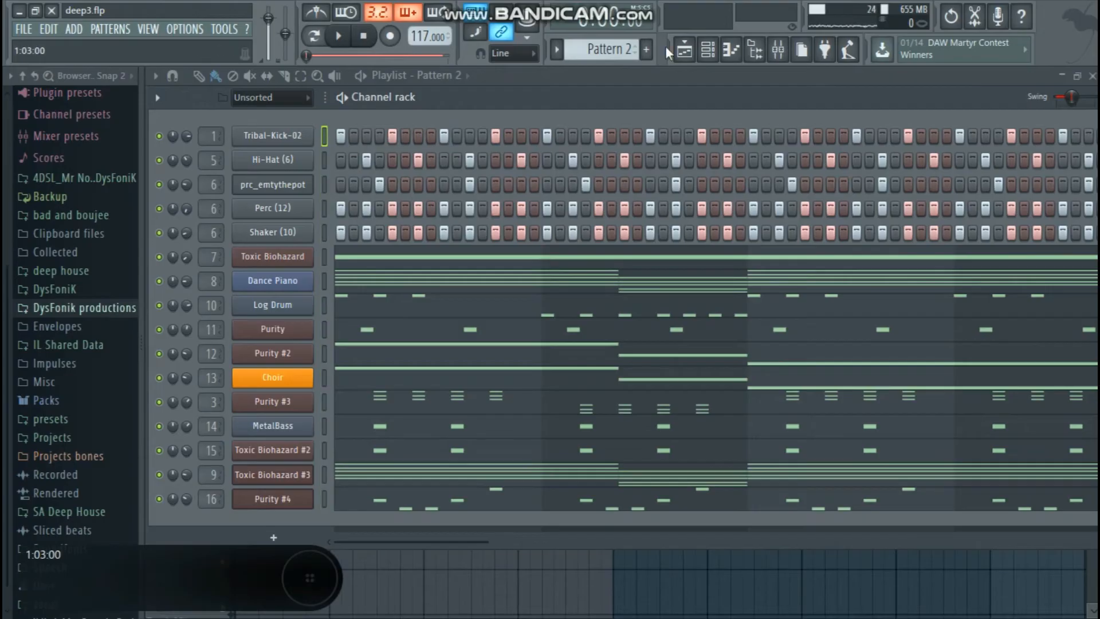
Step: Replace the MAIN PATTTERN clip on playlist Track 1 with a Pattern 2 clip starting at bar 1
click(687, 49)
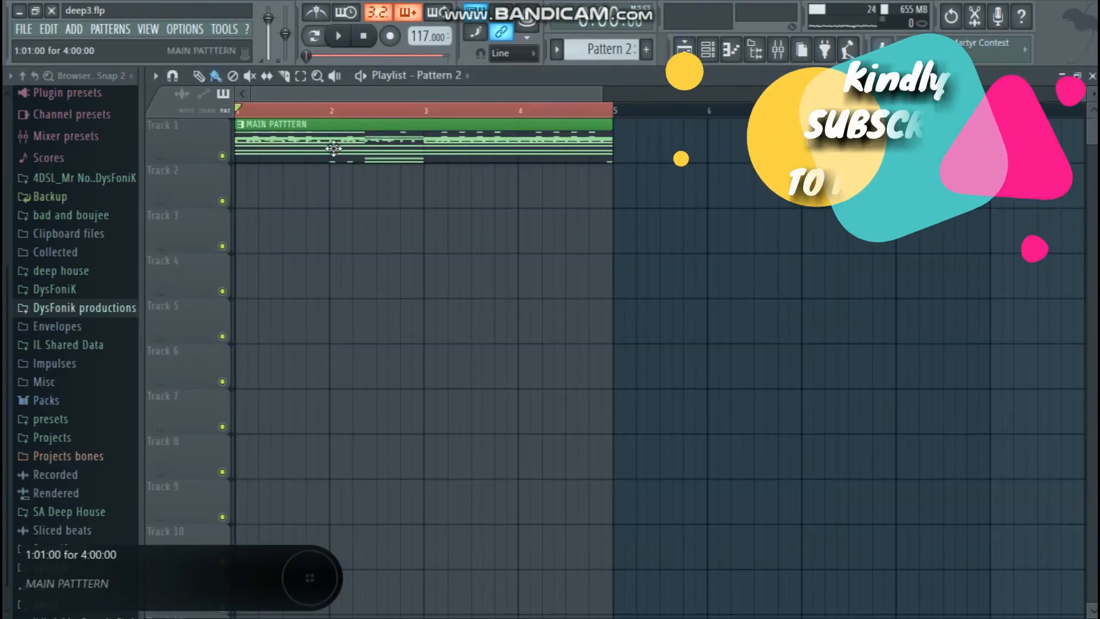
click(299, 152)
right_click(299, 152)
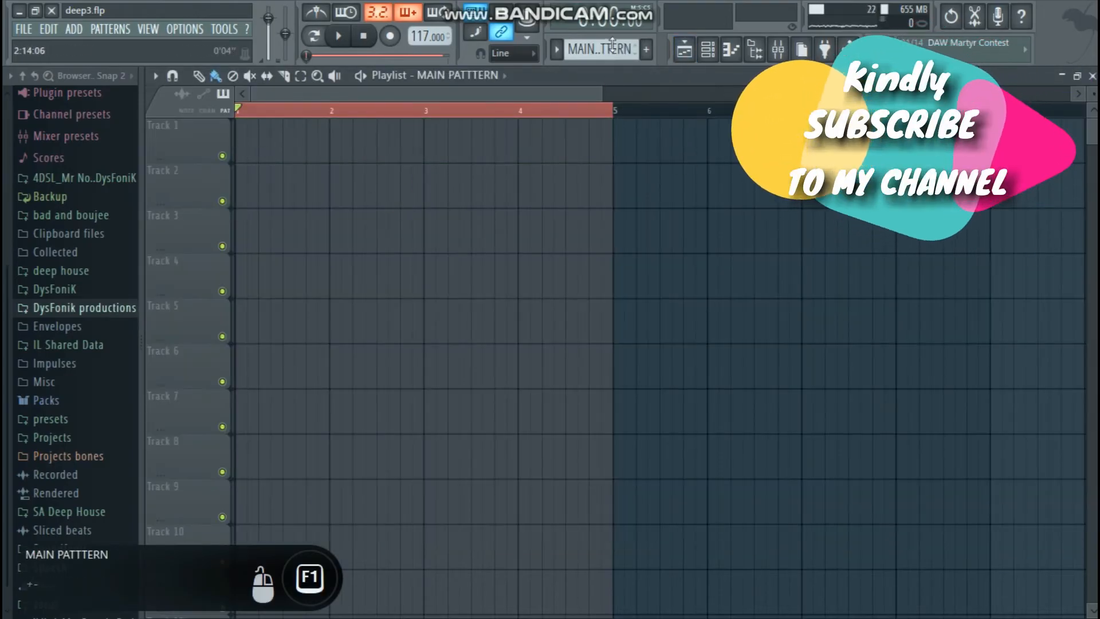
drag(612, 50, 612, 44)
drag(308, 146, 299, 150)
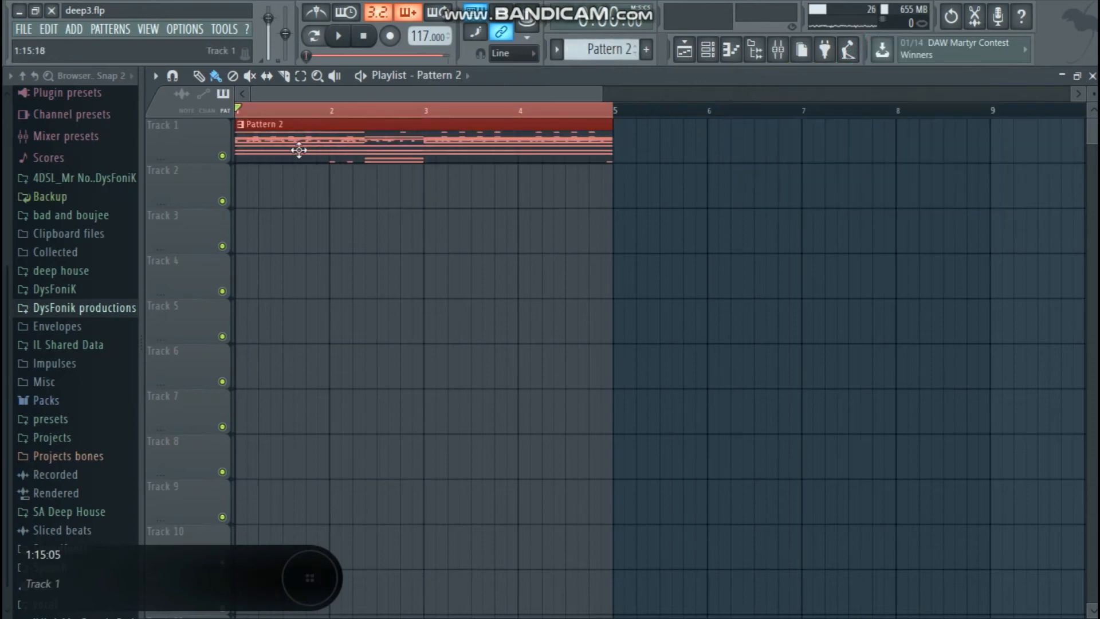
click(376, 216)
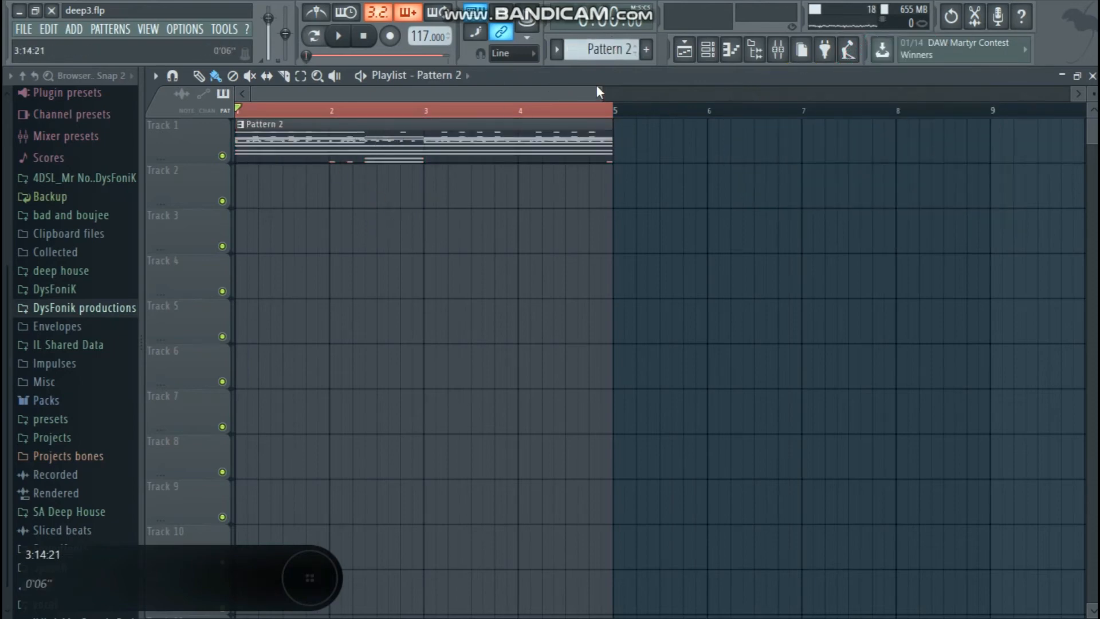
Step: Split Pattern 2 by channel into separate single-channel patterns
mouse_move(601, 92)
mouse_down()
mouse_move(821, 91)
mouse_move(442, 91)
mouse_move(621, 91)
mouse_up()
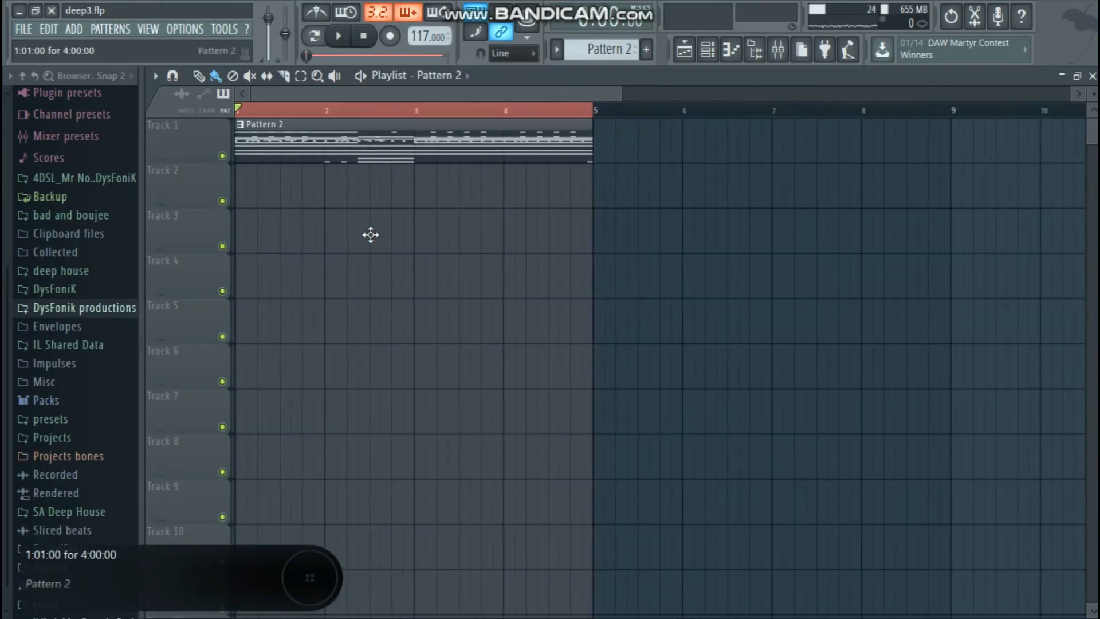
click(603, 50)
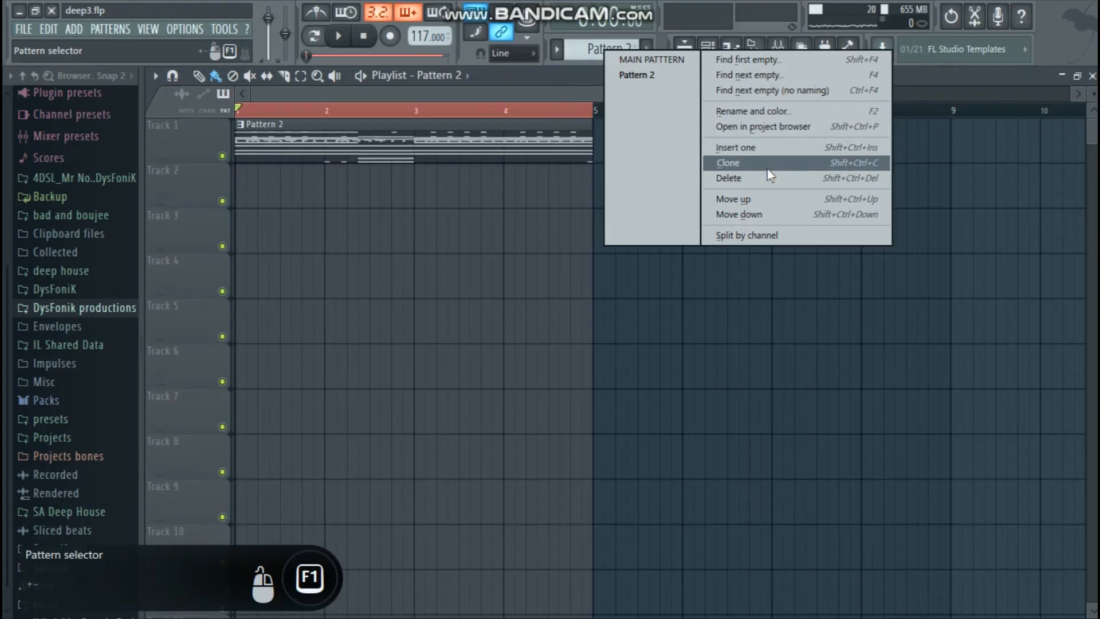
click(761, 235)
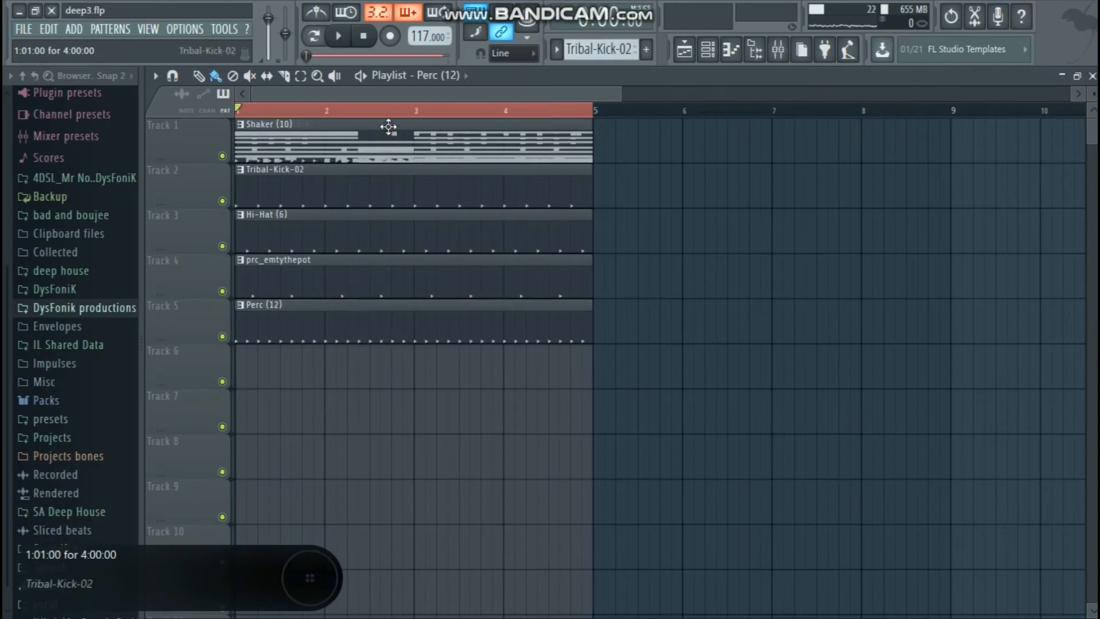
Step: Check MAIN PATTTERN and the split single-channel patterns one by one in the channel rack, ending back on MAIN PATTTERN
click(611, 53)
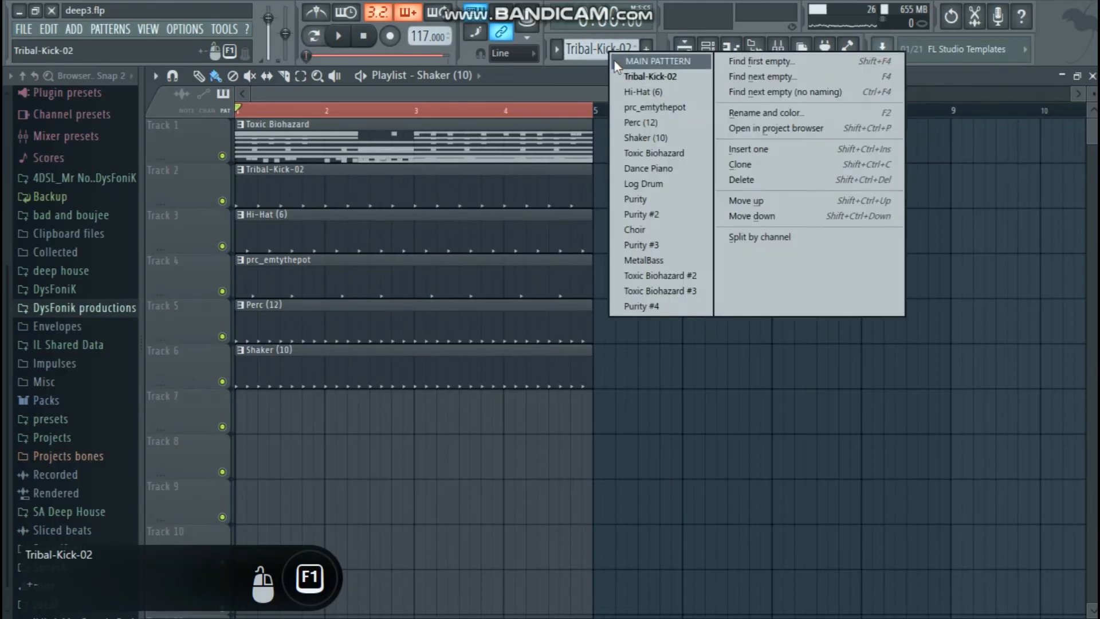
click(618, 62)
click(708, 50)
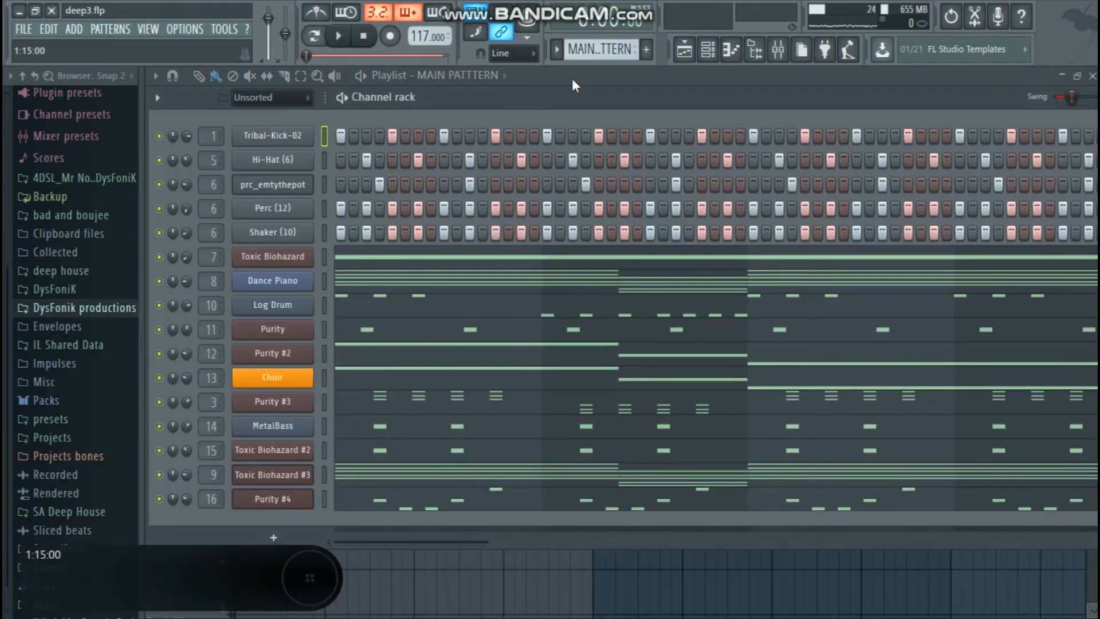
scroll(587, 50, down, 1)
scroll(587, 50, down, 1)
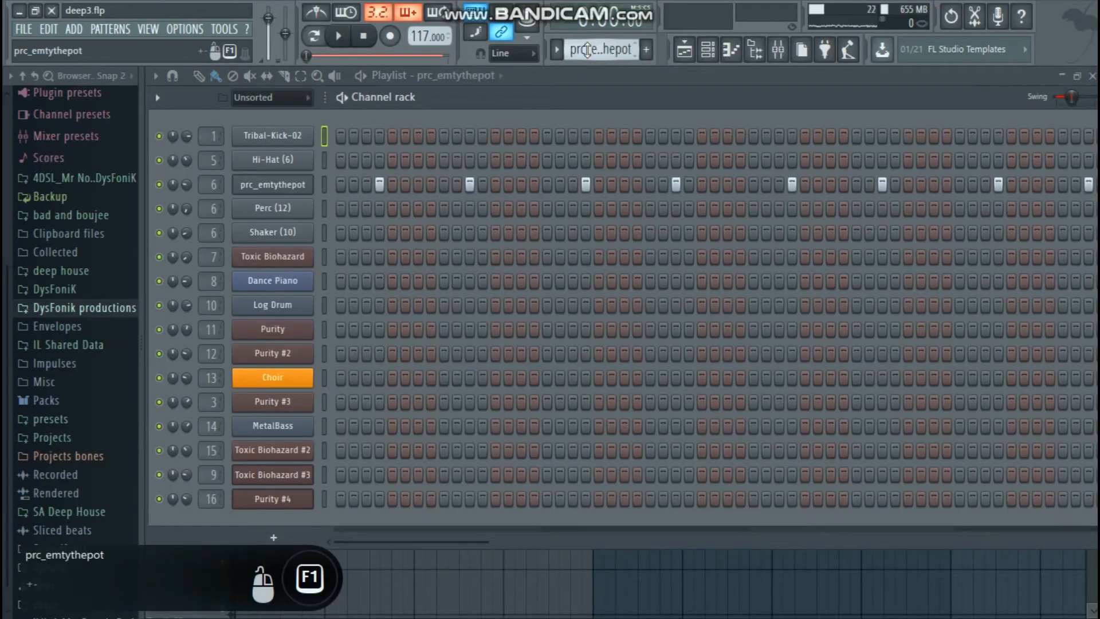
scroll(587, 50, down, 9)
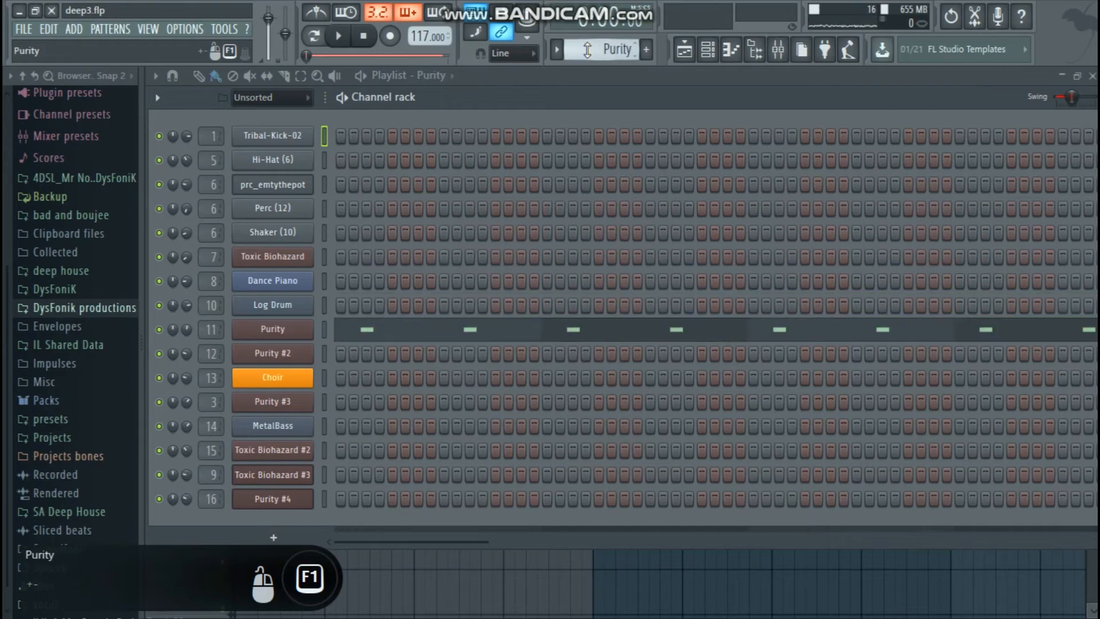
scroll(587, 50, down, 3)
scroll(587, 50, up, 6)
scroll(587, 50, up, 5)
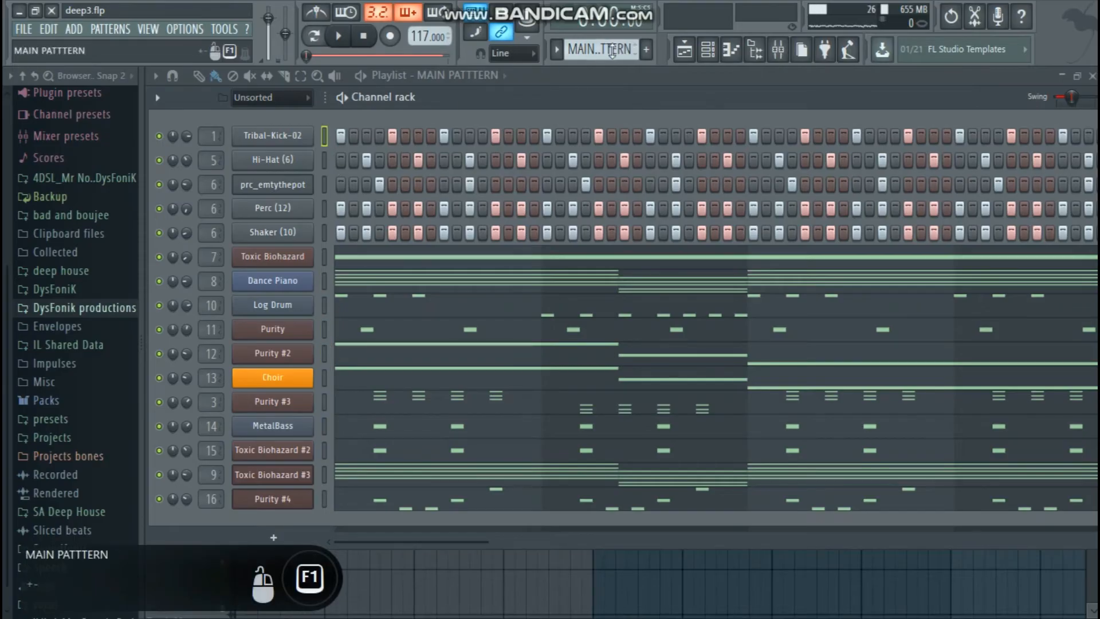
Step: Spread the channel clips stacked on playlist Track 1 onto their own tracks, down to Choir on Track 16
click(709, 49)
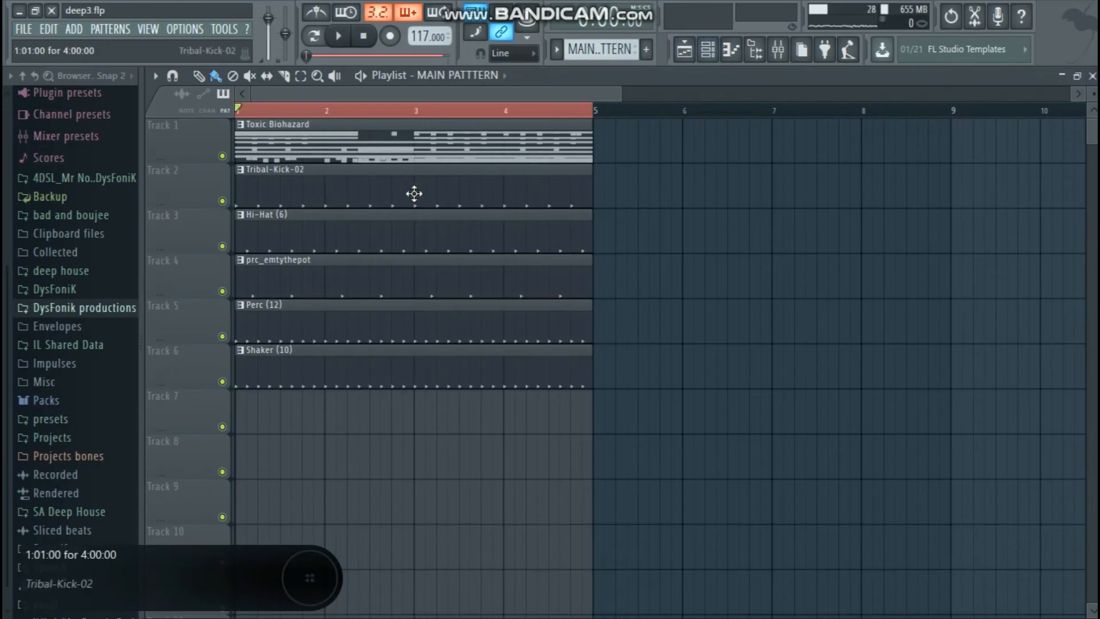
drag(405, 150, 401, 442)
drag(356, 157, 373, 478)
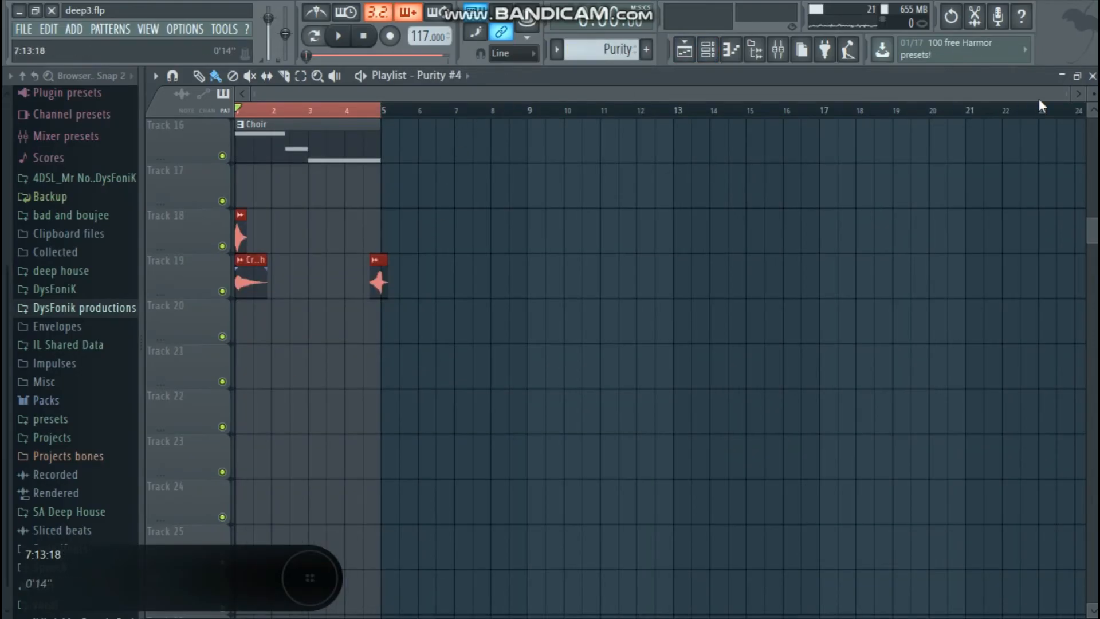
Step: Clear the playlist's time selection over bars 1 to 4
drag(1069, 95, 569, 98)
scroll(663, 165, up, 5)
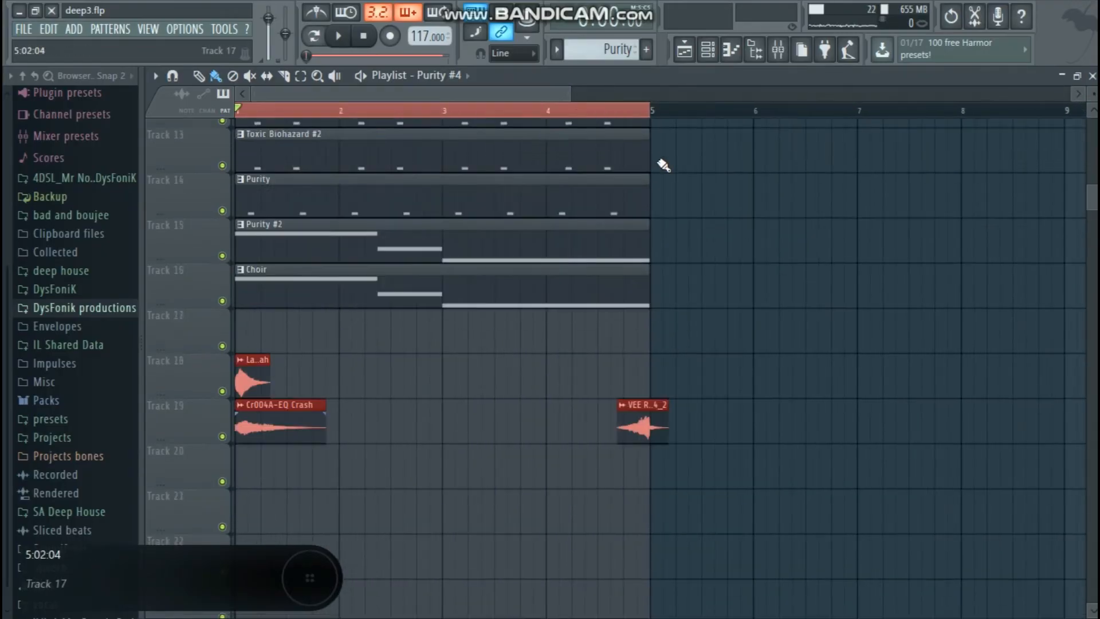
scroll(663, 165, up, 4)
scroll(626, 114, down, 4)
scroll(513, 246, down, 10)
drag(504, 437, 298, 90)
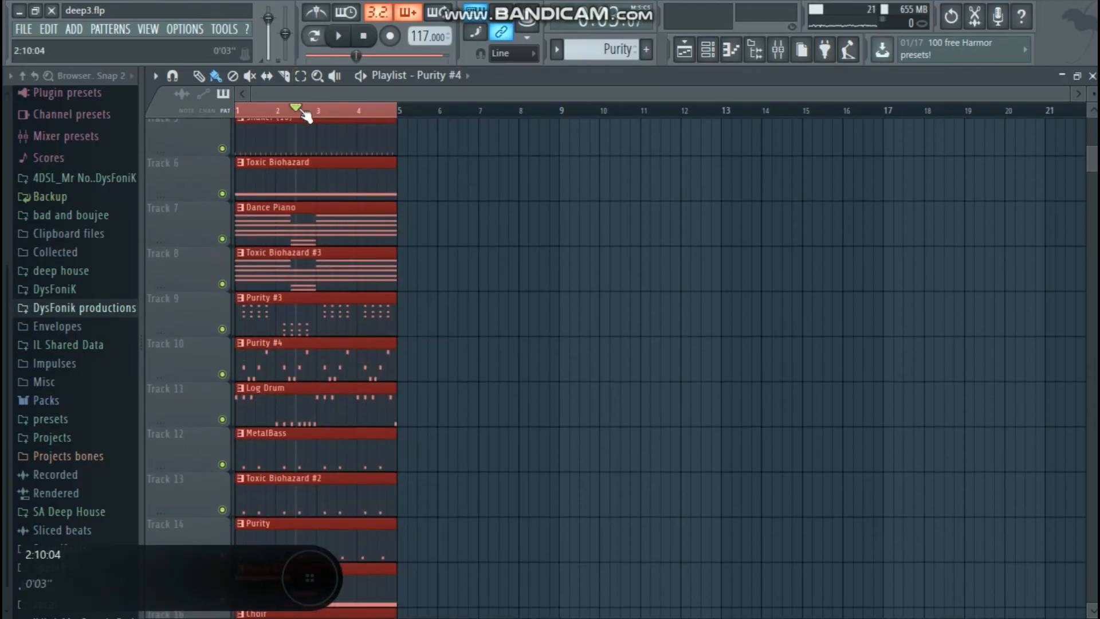
click(304, 113)
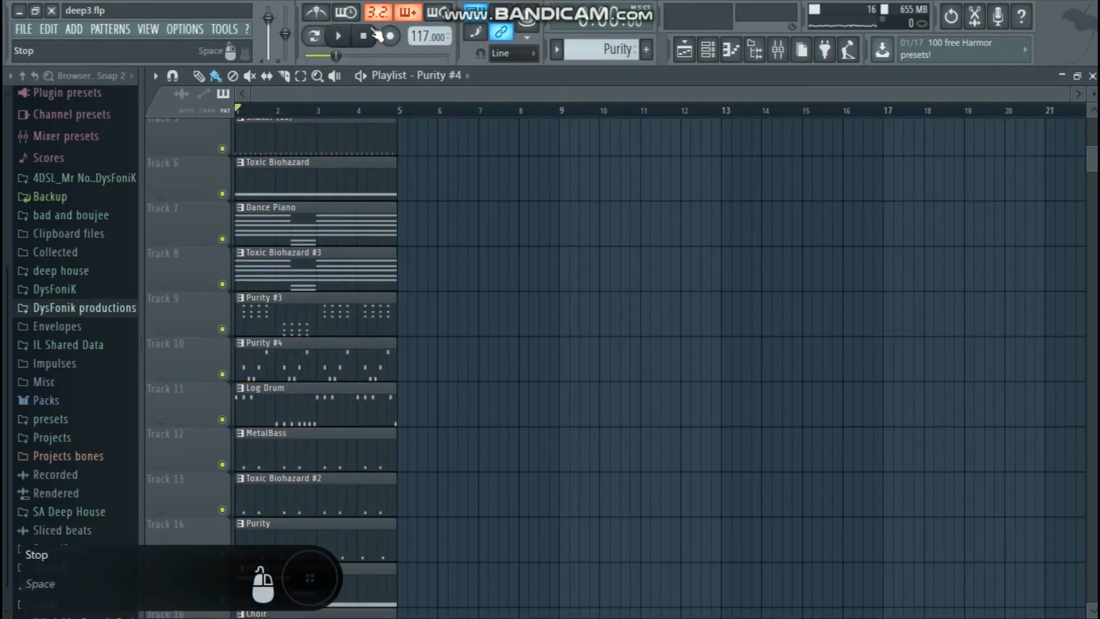
Step: Select the pattern clips on Tracks 1 to 16 and duplicate the four-bar block end to end up to bar 45
scroll(444, 297, down, 6)
drag(460, 379, 56, 10)
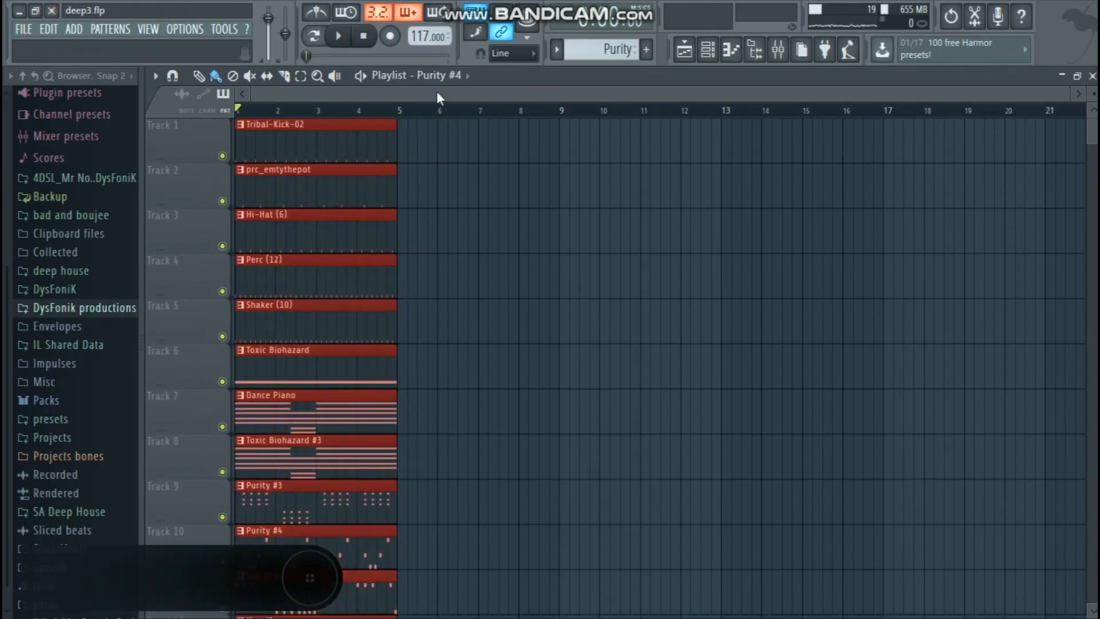
key(ctrl+b)
key(ctrl+b)
key(ctrl+b)
key(ctrl+b)
key(ctrl+b)
key(ctrl+b)
key(ctrl+b)
key(ctrl+b)
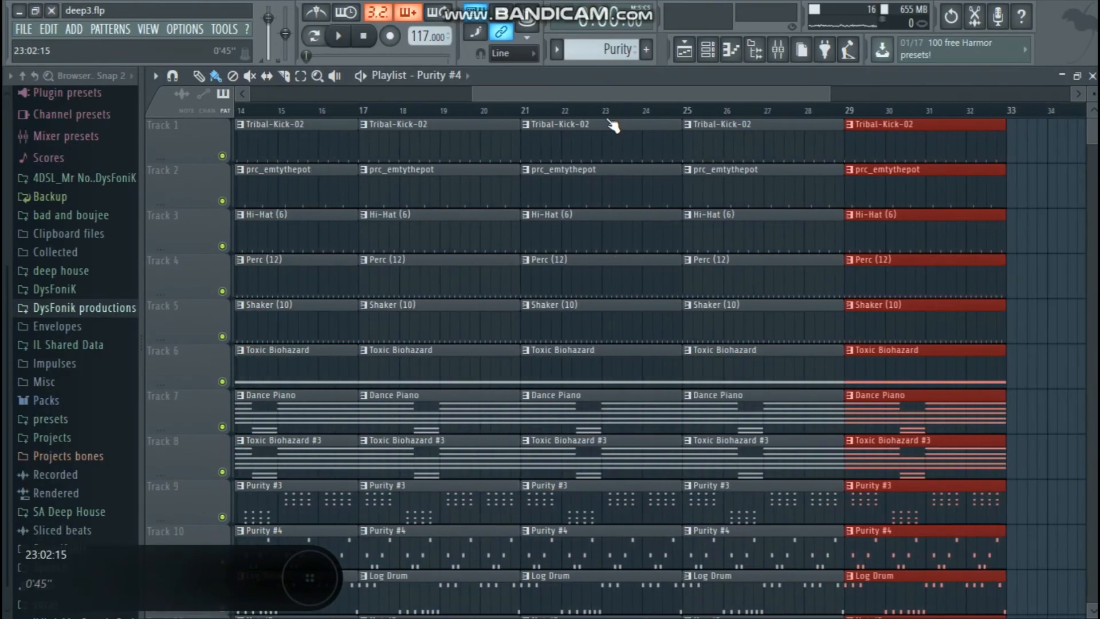
key(ctrl+b)
key(ctrl+b)
scroll(607, 112, down, 5)
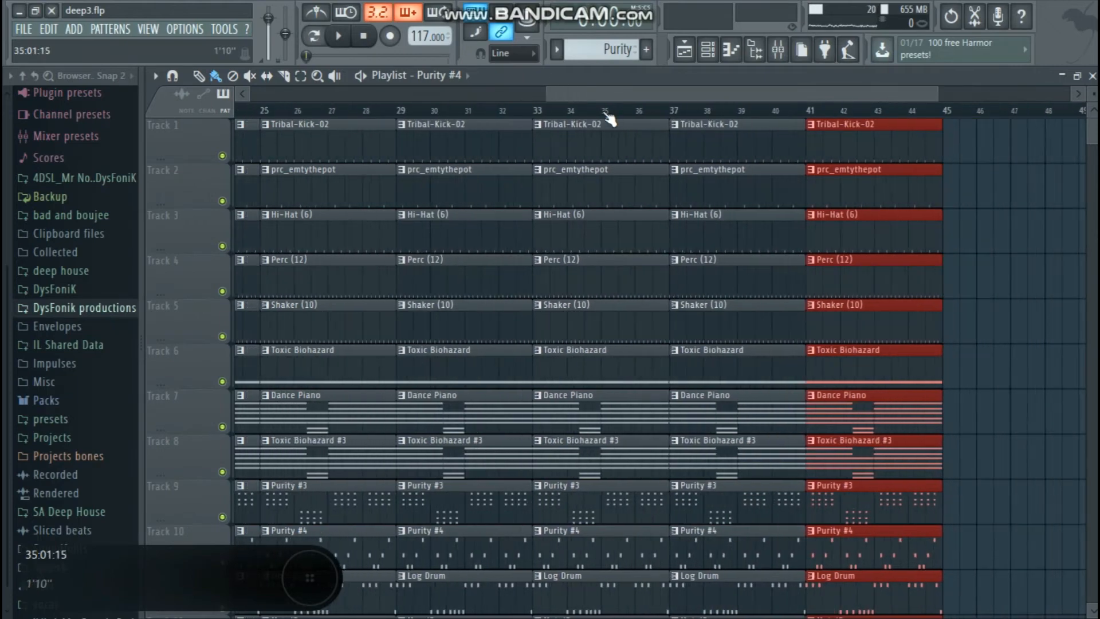
Step: Restore the deleted first Tribal-Kick-02 clip and solo Track 1 in the playlist
drag(1067, 93, 327, 94)
right_click(235, 156)
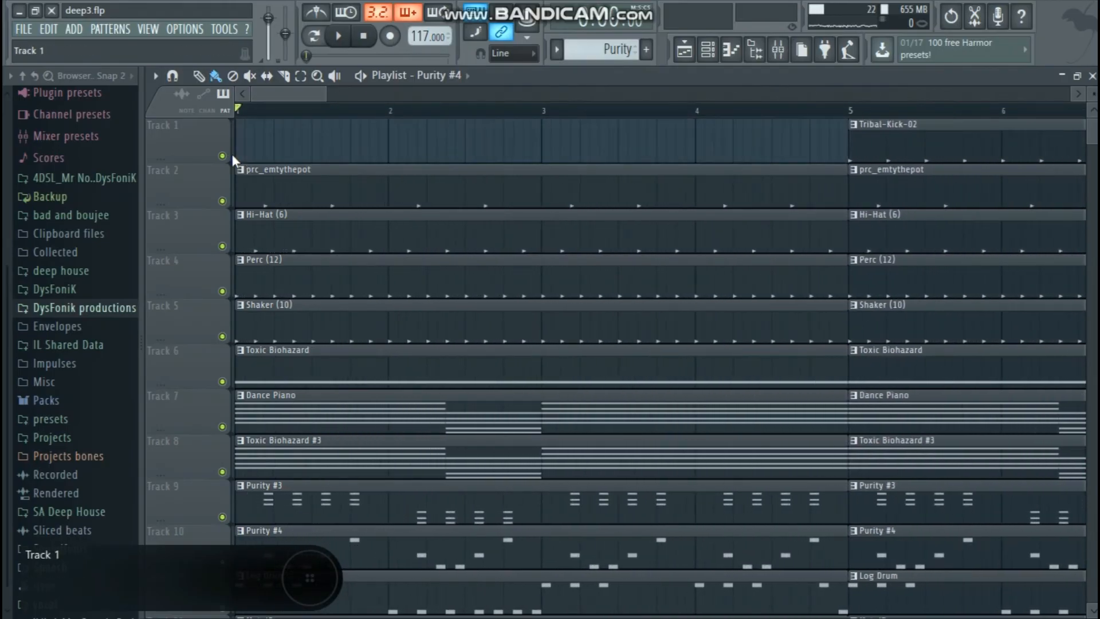
key(ctrl+z)
right_click(222, 156)
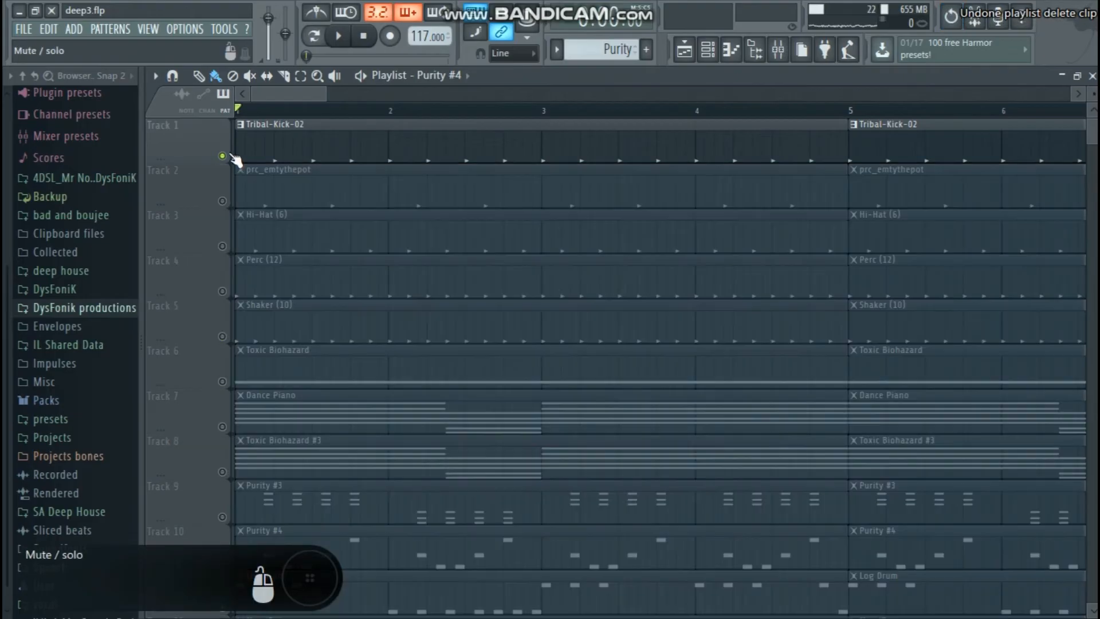
Step: Switch the channel rack's group filter to All, then return to the playlist
click(710, 51)
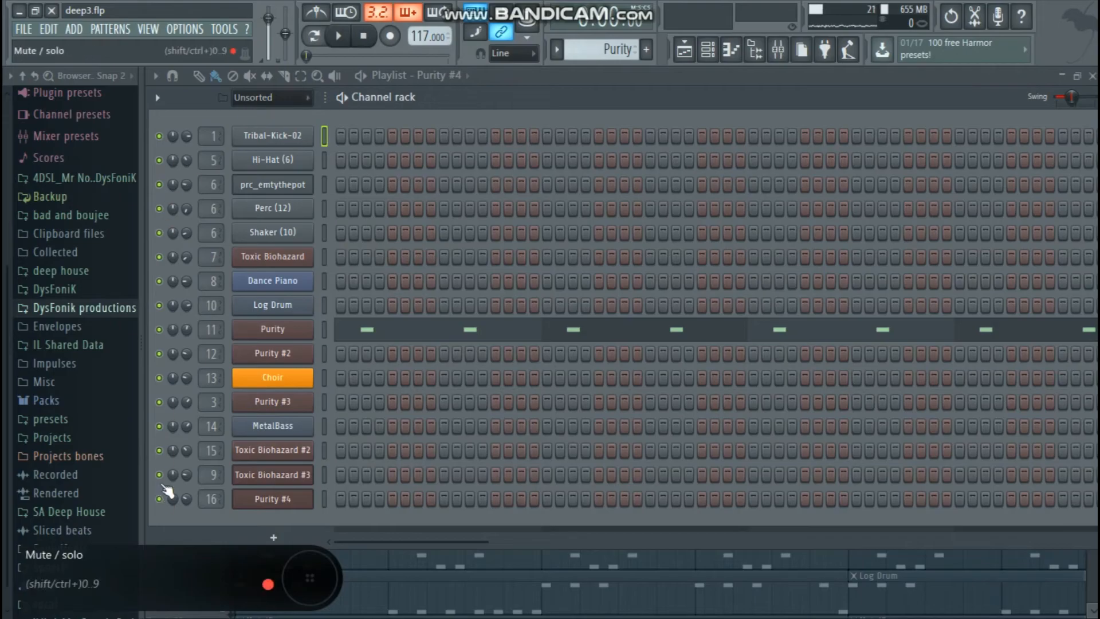
scroll(281, 103, up, 1)
scroll(317, 209, down, 1)
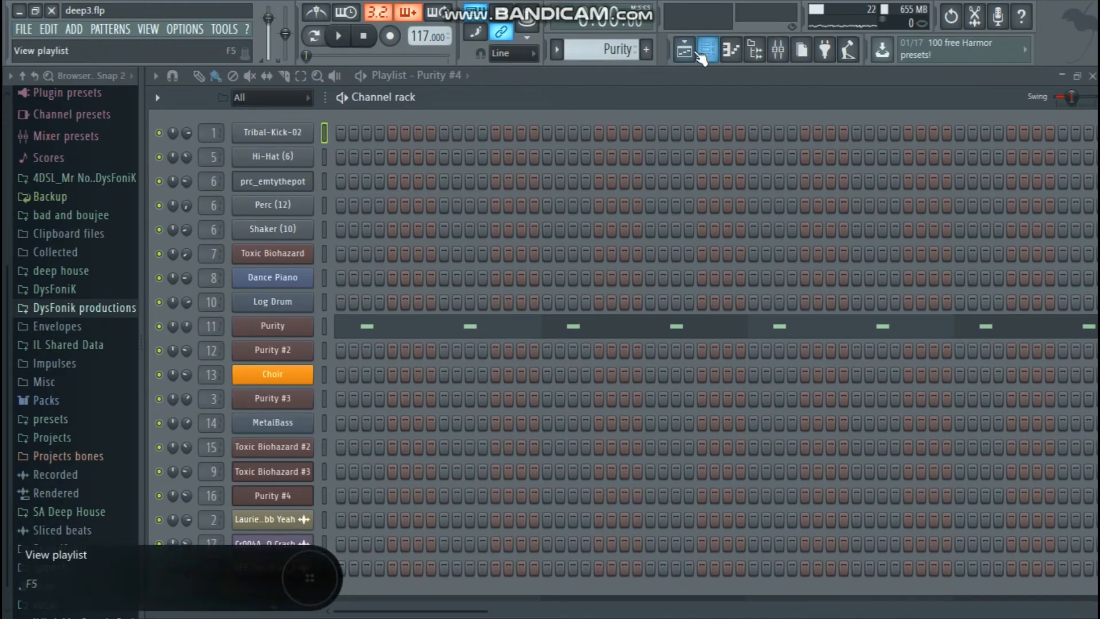
click(684, 50)
Step: Activate the Toxic Biohazard track (Track 6) and the Dance Piano track (Track 7) and play them back
scroll(463, 125, down, 8)
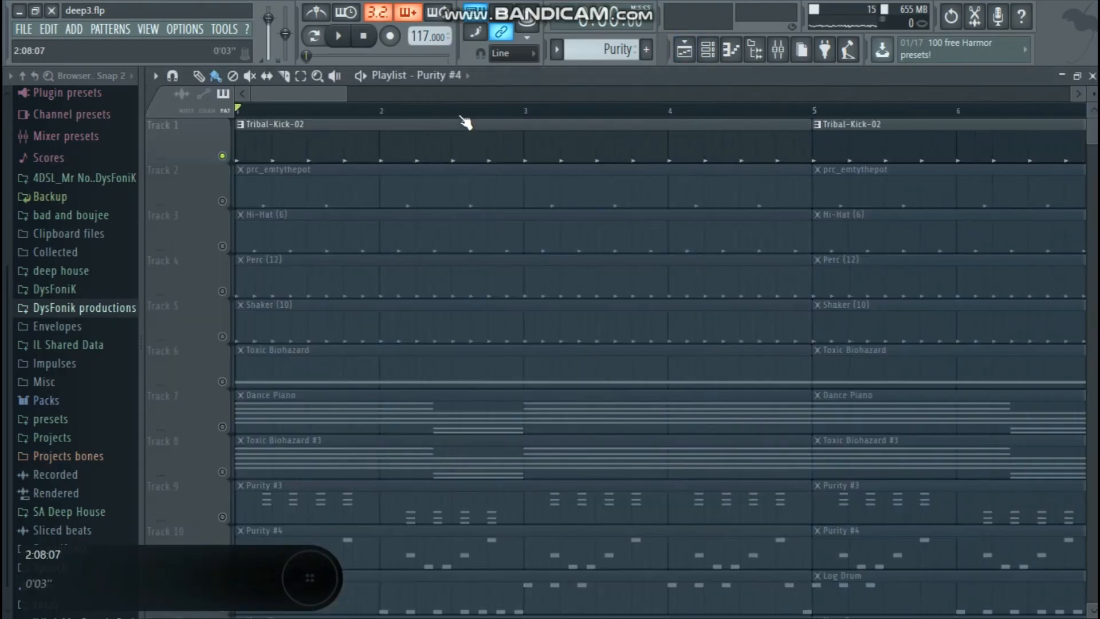
drag(611, 97, 382, 98)
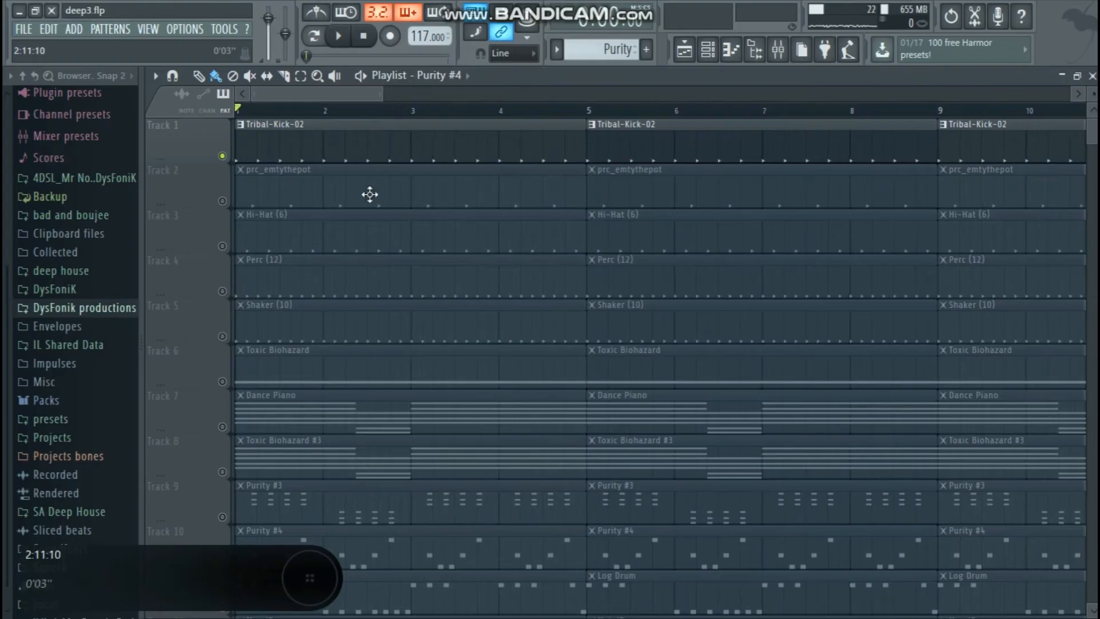
scroll(370, 194, down, 10)
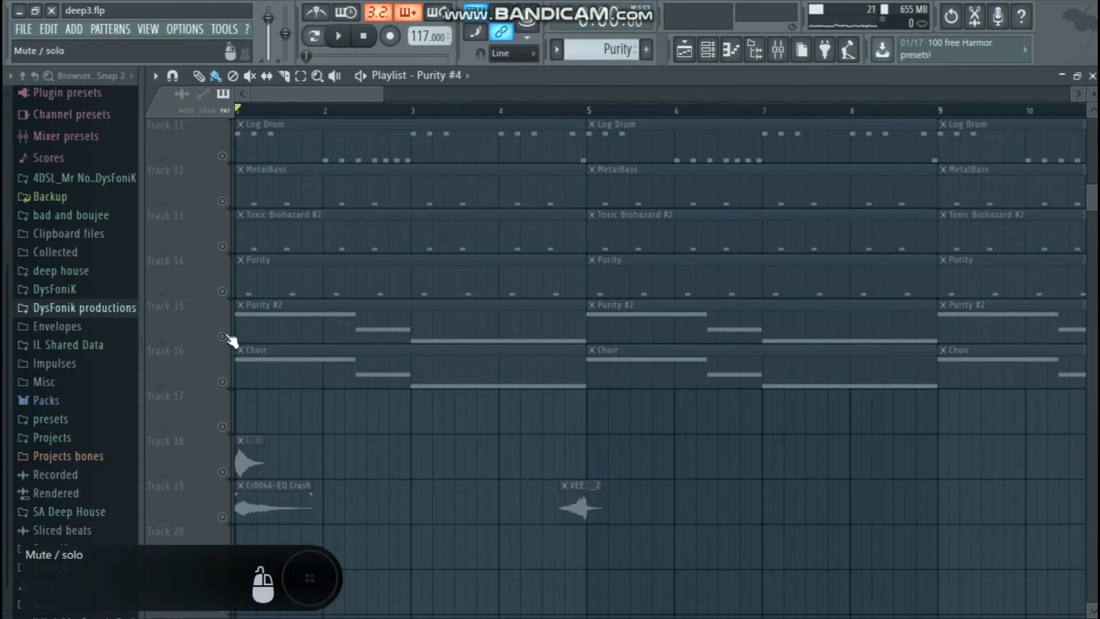
scroll(224, 281, up, 7)
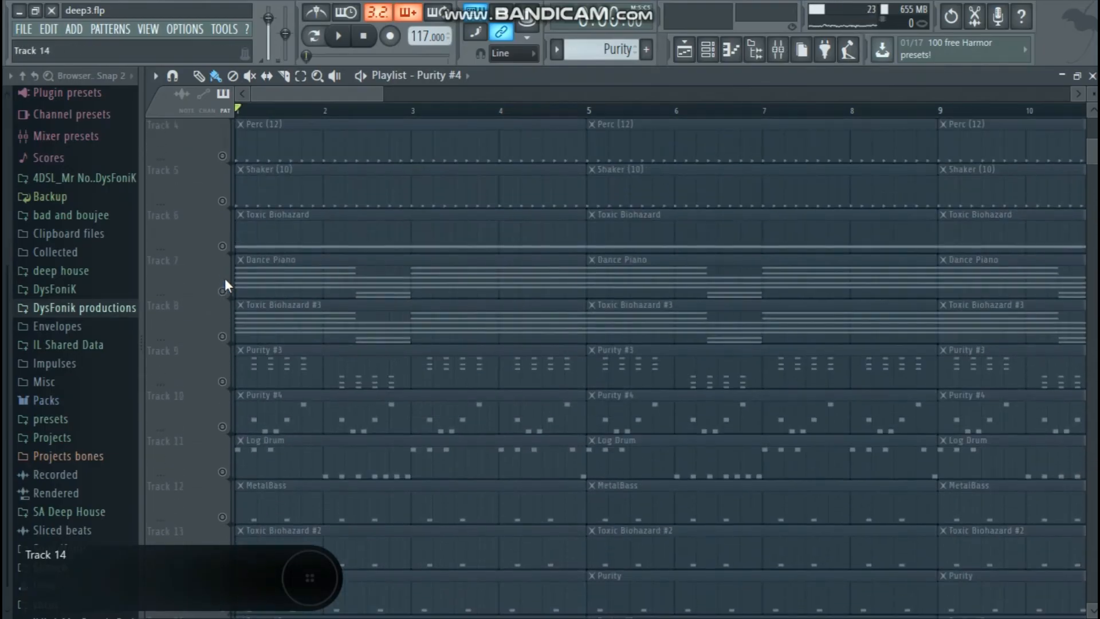
click(223, 247)
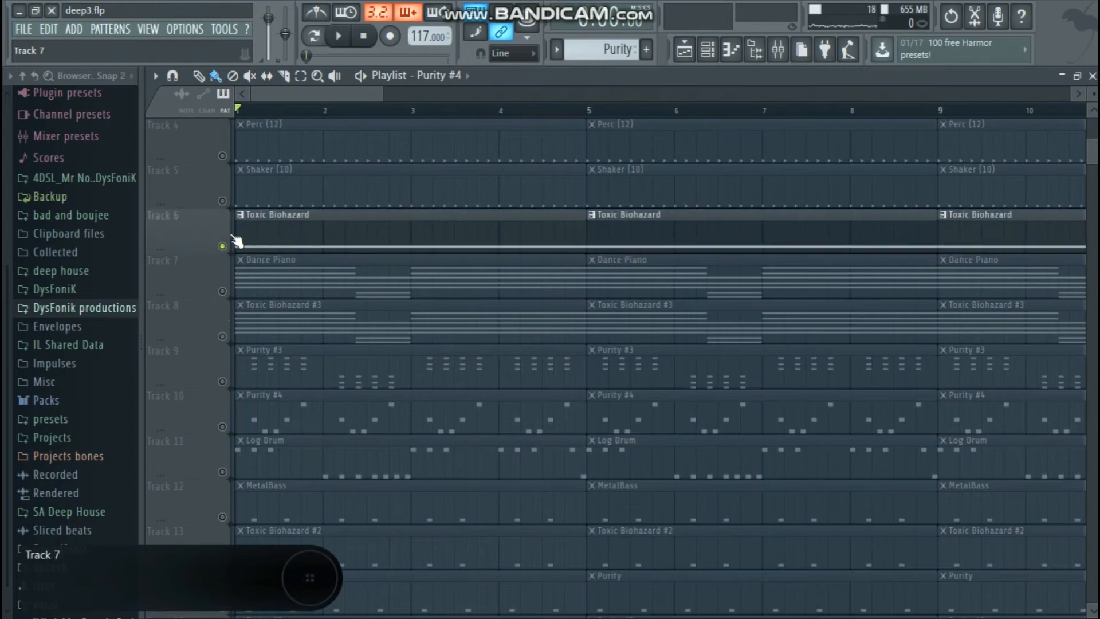
click(222, 292)
key(space)
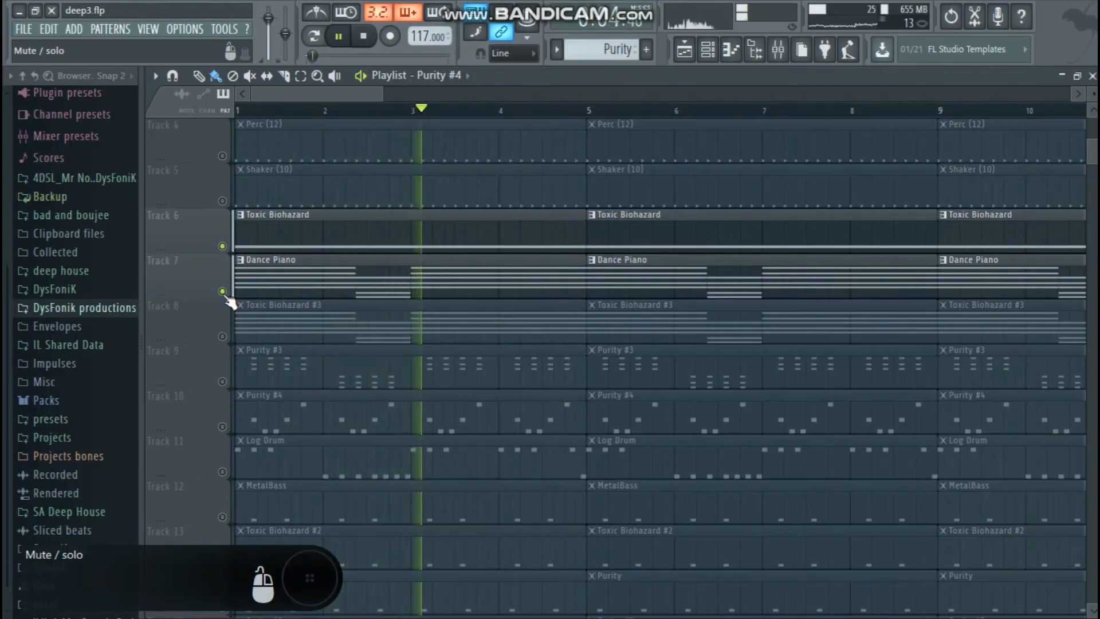
key(space)
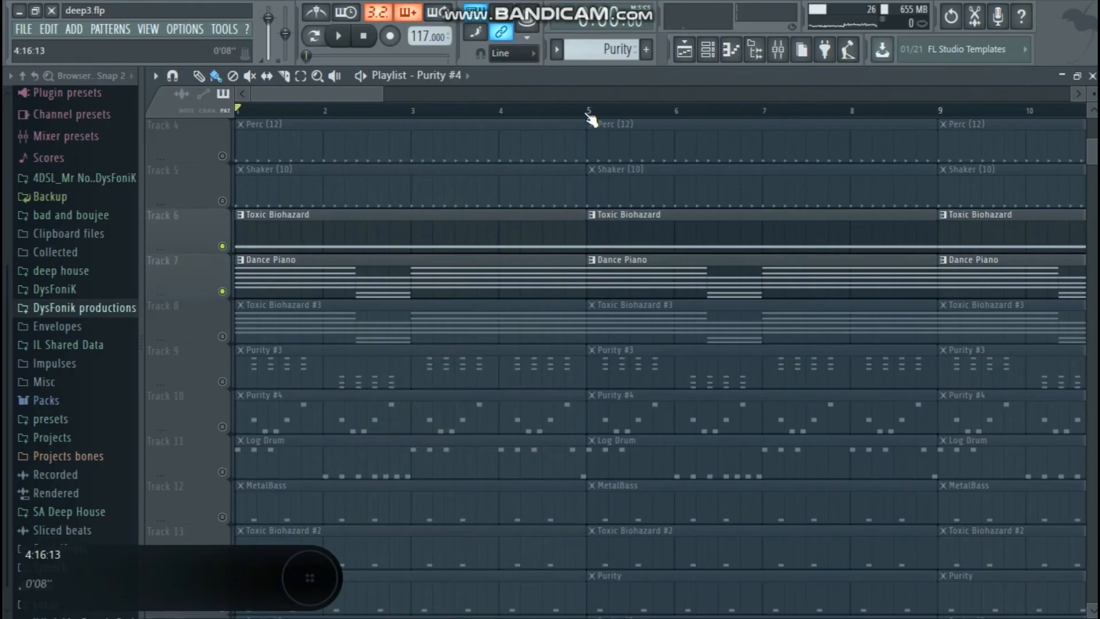
Step: Select bars 1 to 4 in the playlist and create an automation clip for the Dance Piano channel's volume
drag(590, 115, 224, 117)
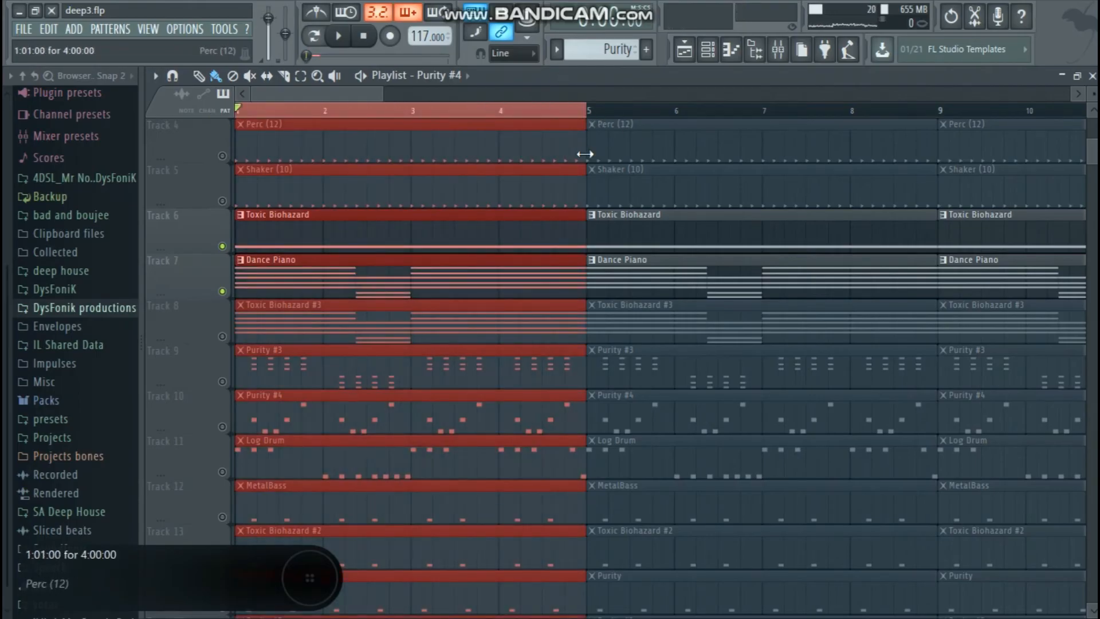
double_click(333, 282)
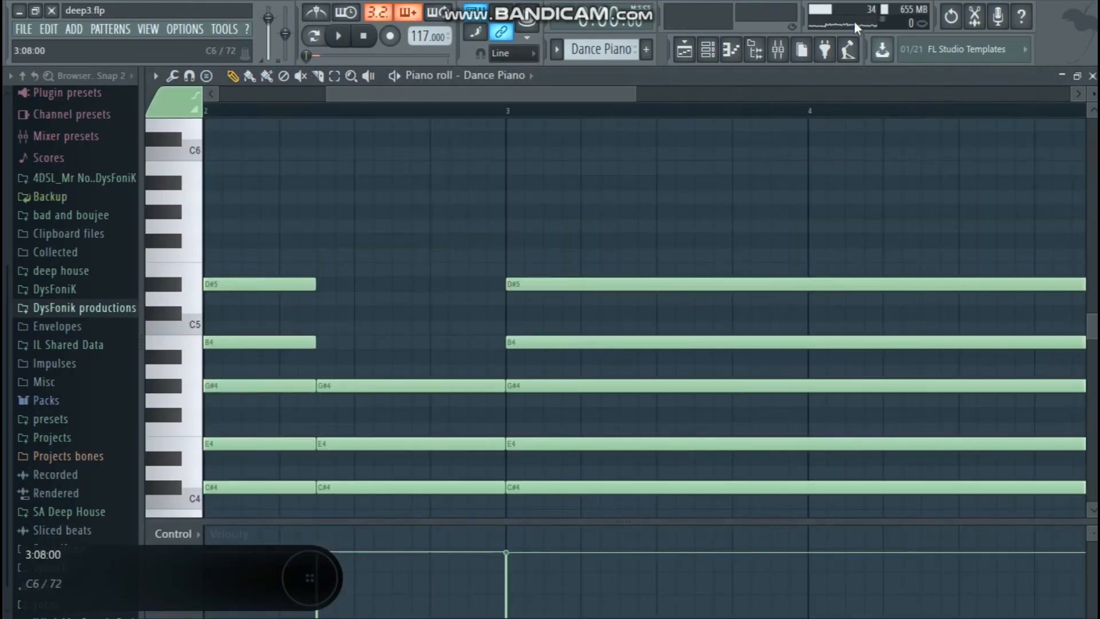
click(718, 51)
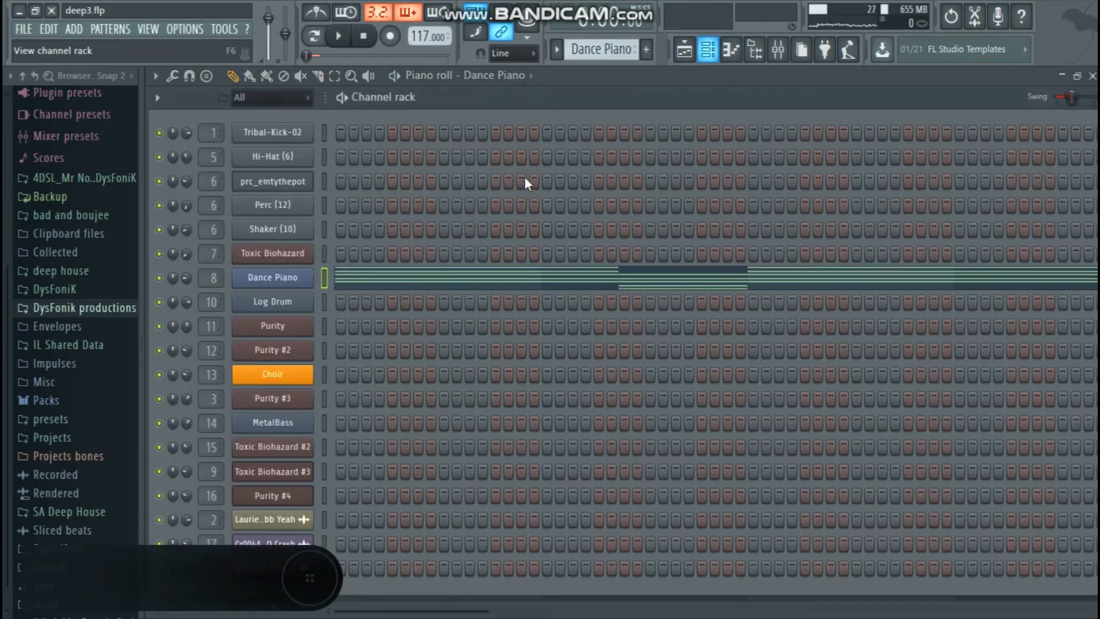
right_click(187, 278)
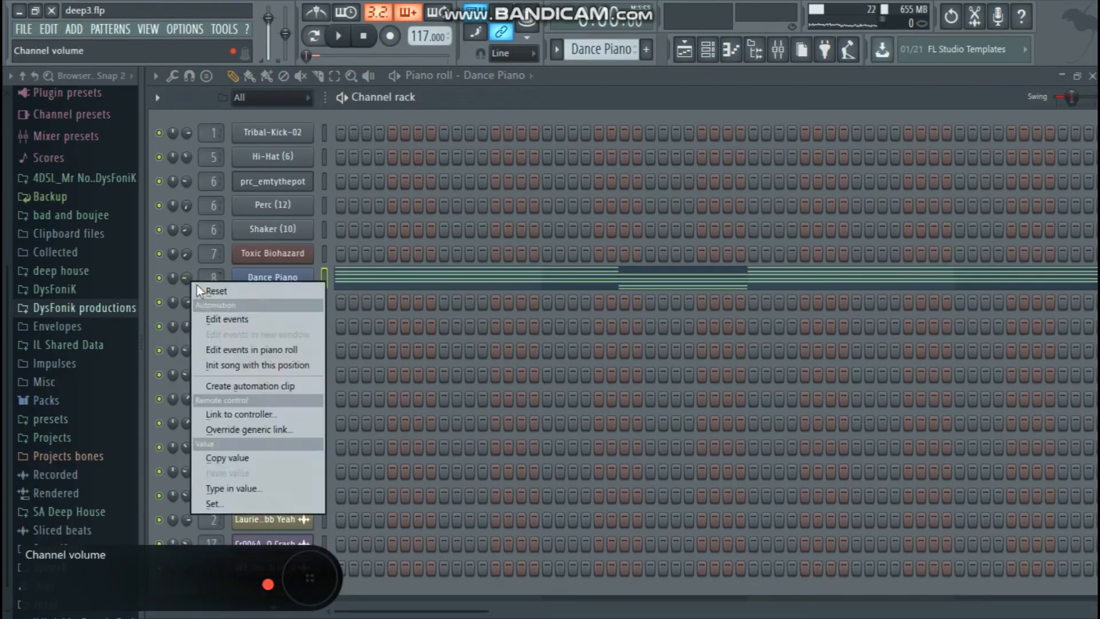
click(250, 386)
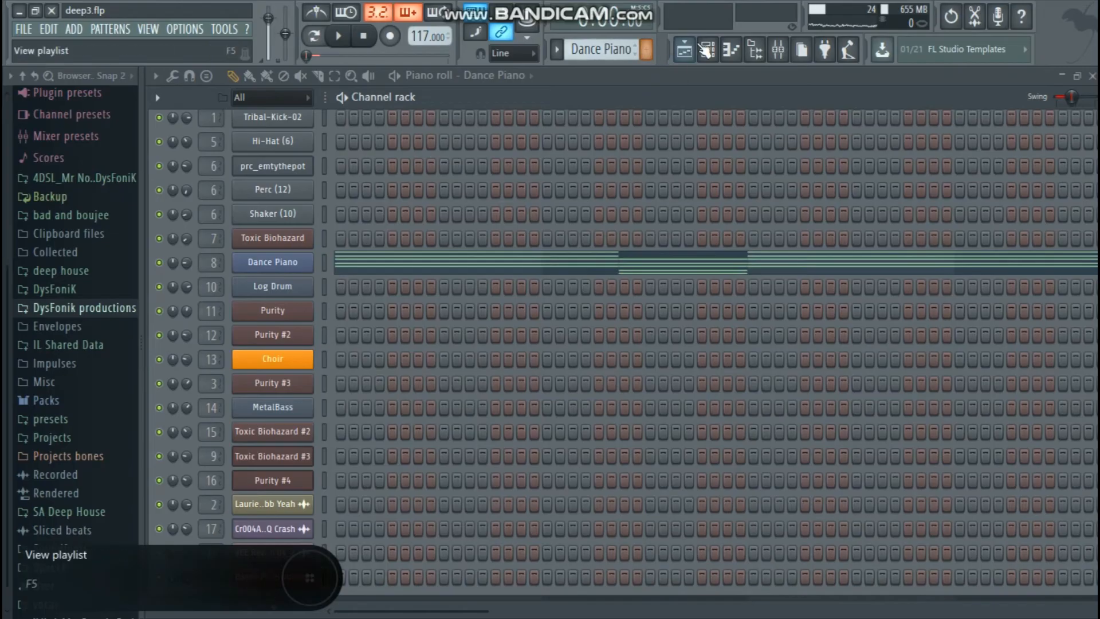
Step: Activate playlist Track 17, which holds the Dance Piano channel volume clip, and increase its height
click(705, 51)
click(686, 48)
scroll(562, 169, down, 6)
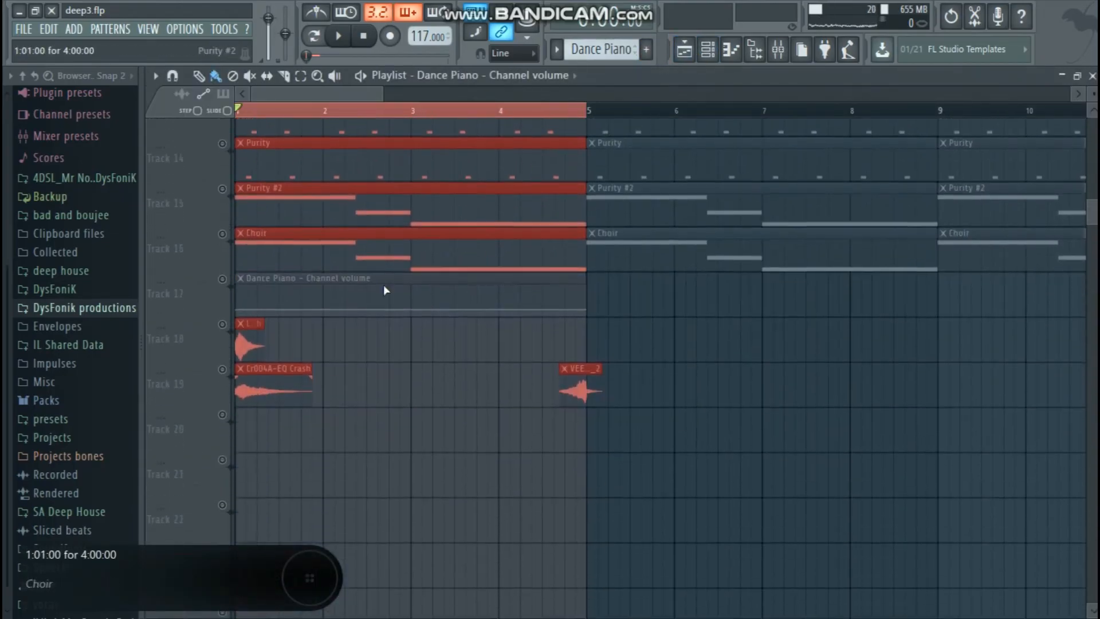
click(223, 283)
drag(194, 290, 184, 469)
Step: Extend the Dance Piano channel volume clip to bar 9 and add an automation point near its end at about 20%
drag(585, 255, 938, 256)
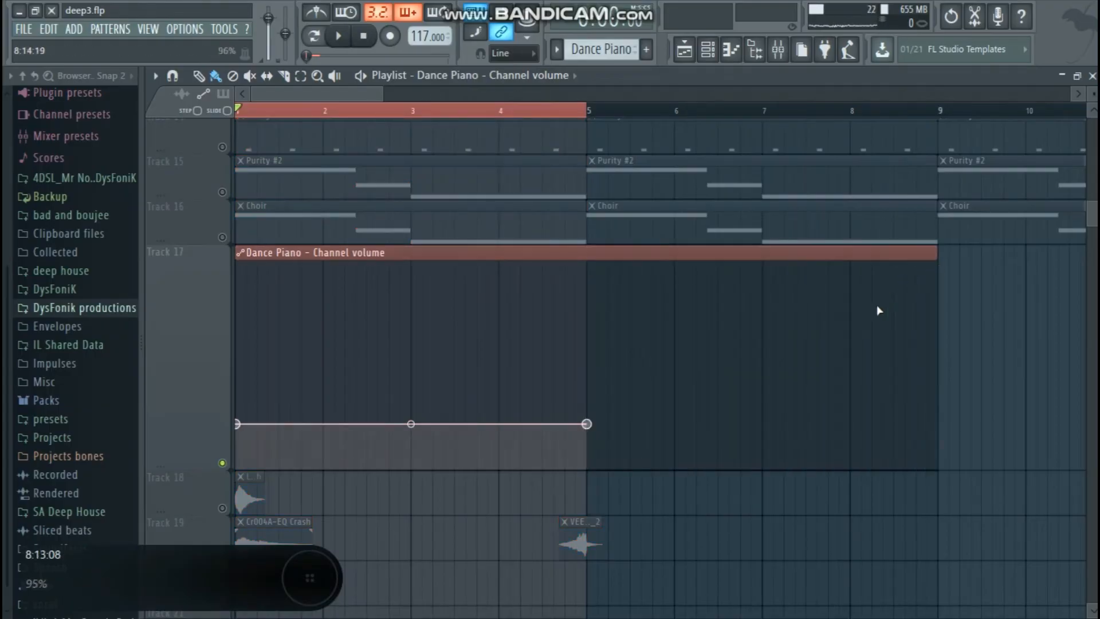
click(933, 428)
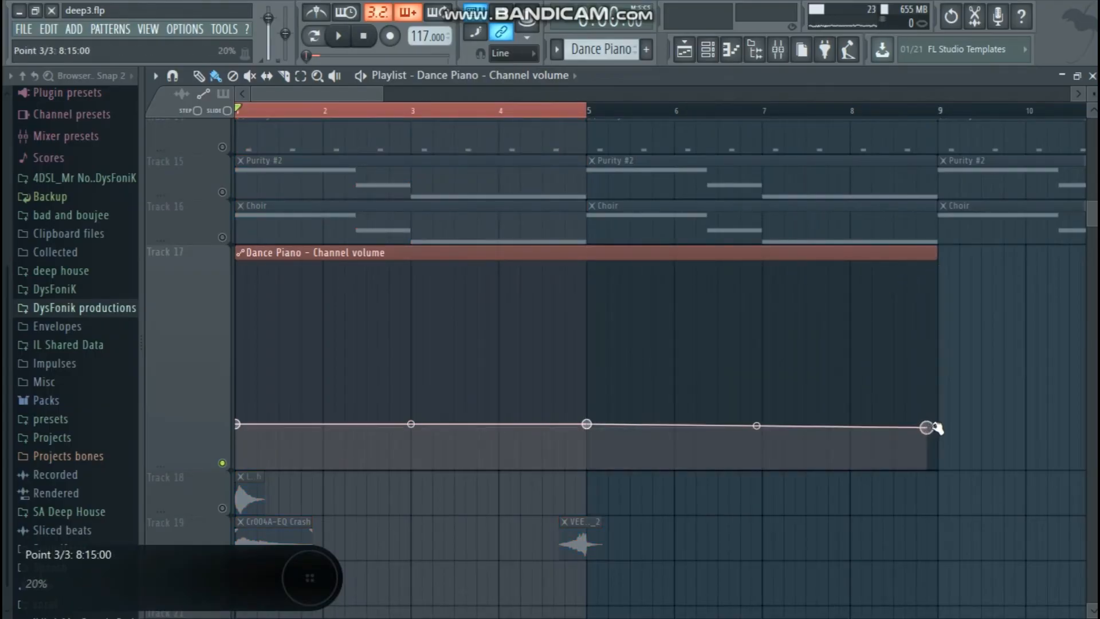
Step: Lower the Dance Piano volume clip's first point to the bottom and its bar 5 point partway, shaping a gradual rise towards bar 9
drag(238, 425, 240, 455)
drag(592, 427, 587, 442)
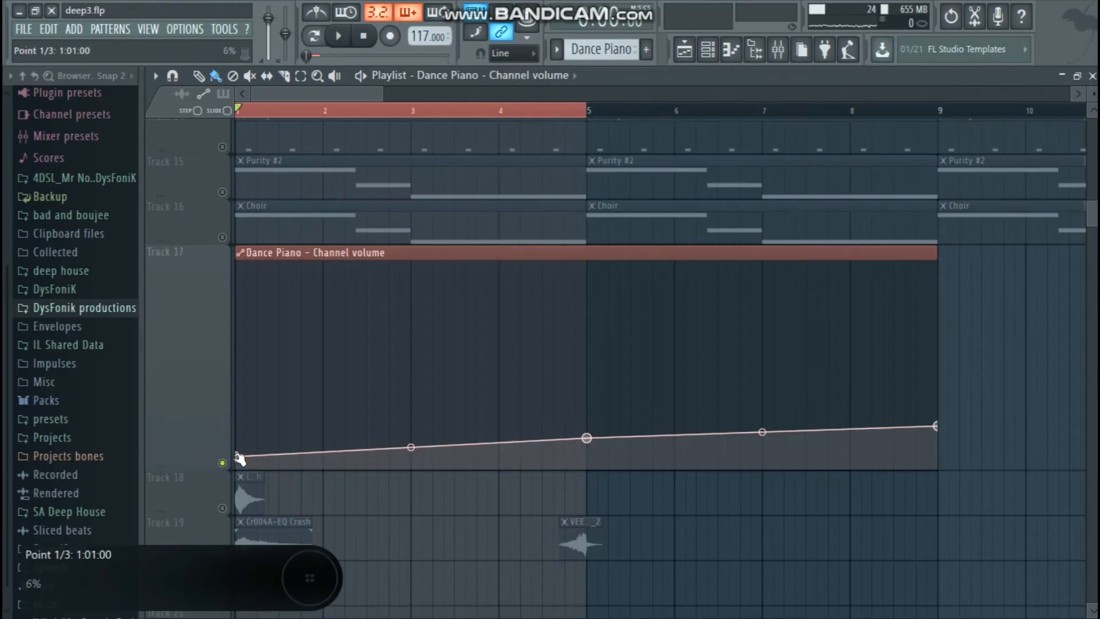
scroll(449, 243, down, 1)
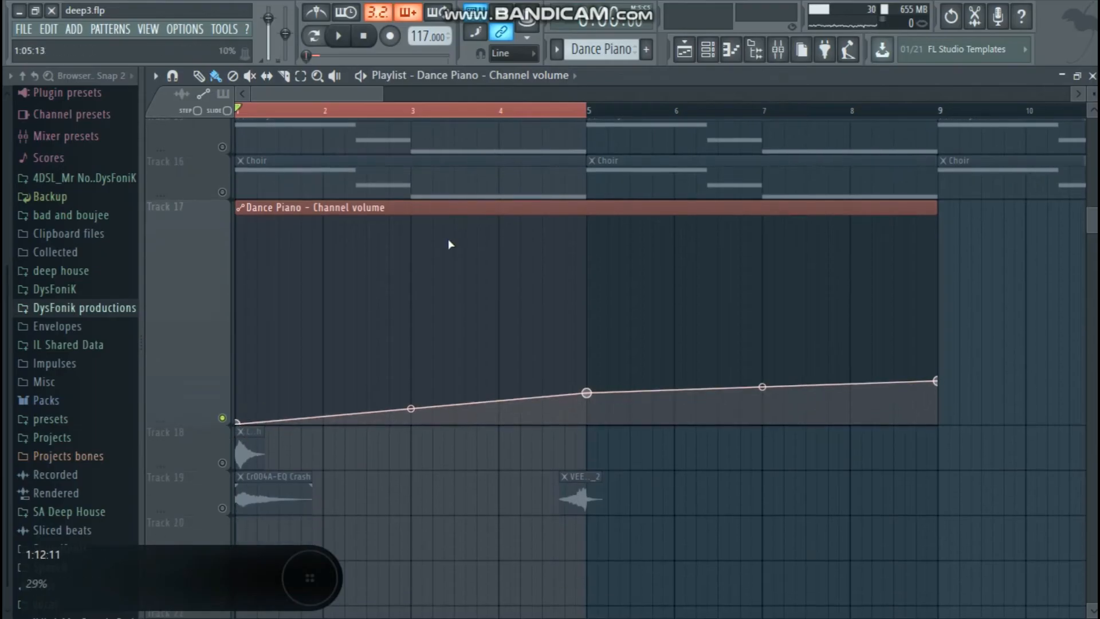
Step: Clear the bar selection, play the intro from bar 1 and reduce the height of Track 17
click(586, 113)
key(space)
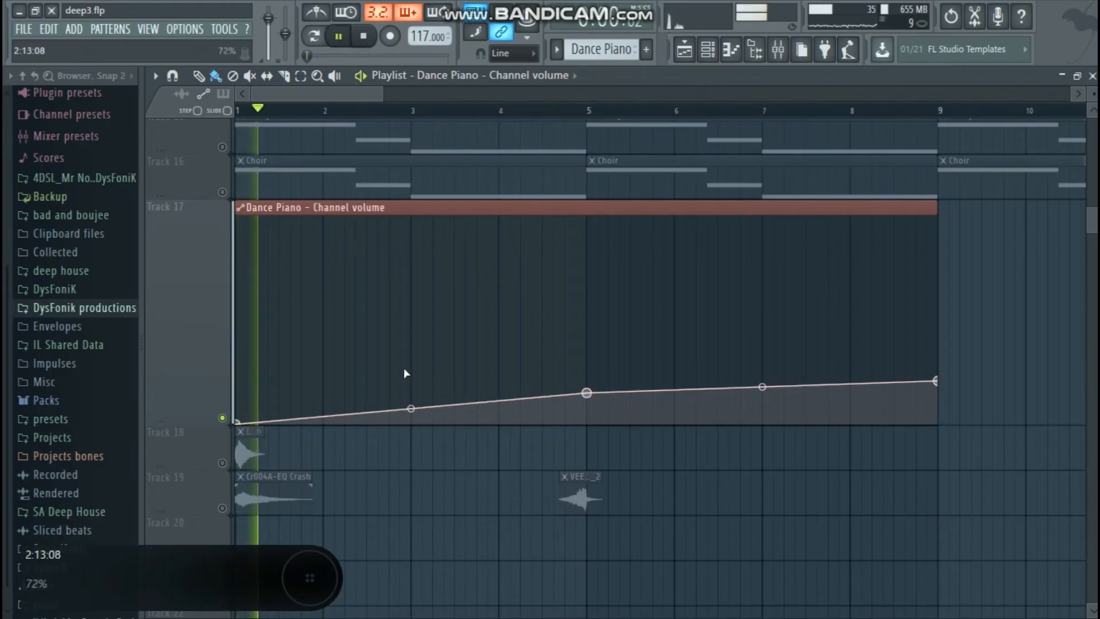
drag(182, 424, 173, 324)
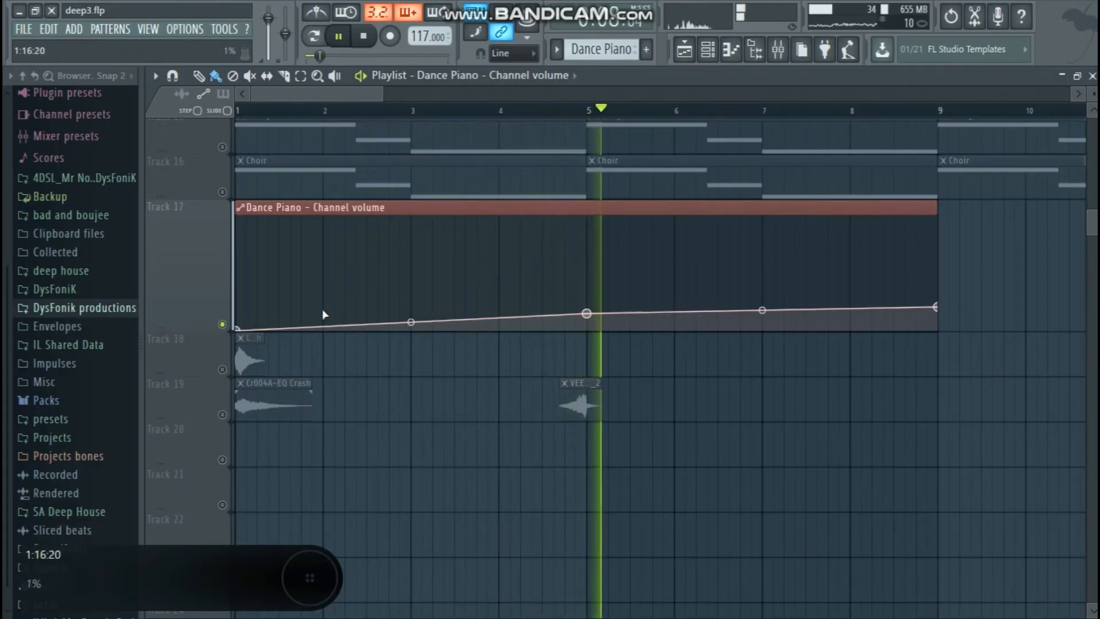
Step: Delete the clips on Tracks 2 to 5 in bars 1 to 8 and activate the prc_emtythepot track (Track 2)
scroll(379, 111, down, 10)
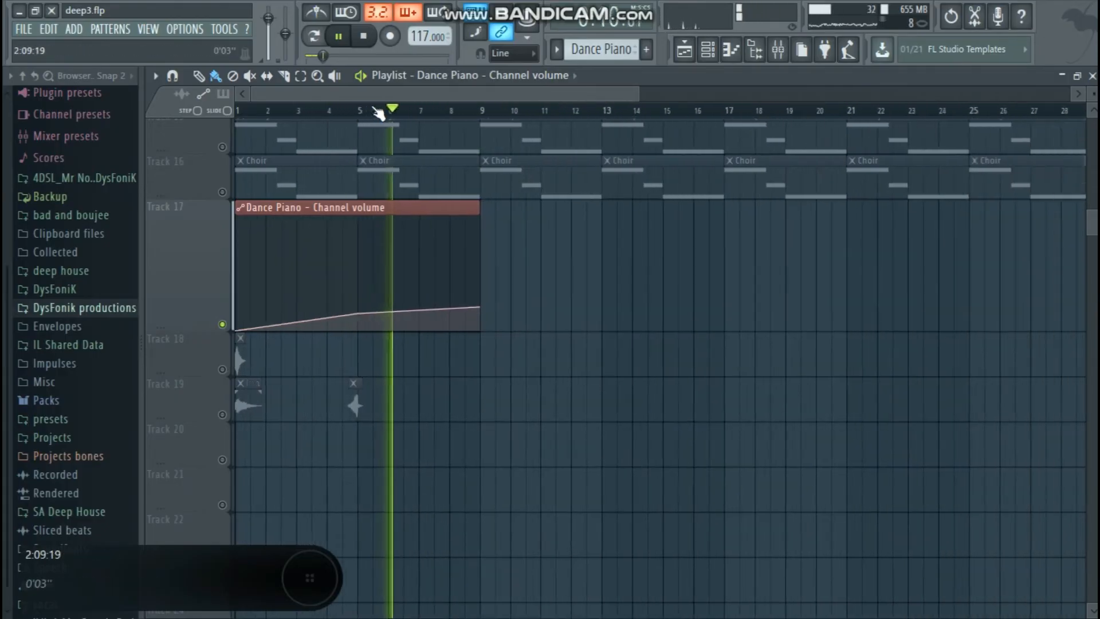
scroll(346, 175, up, 4)
scroll(346, 175, up, 15)
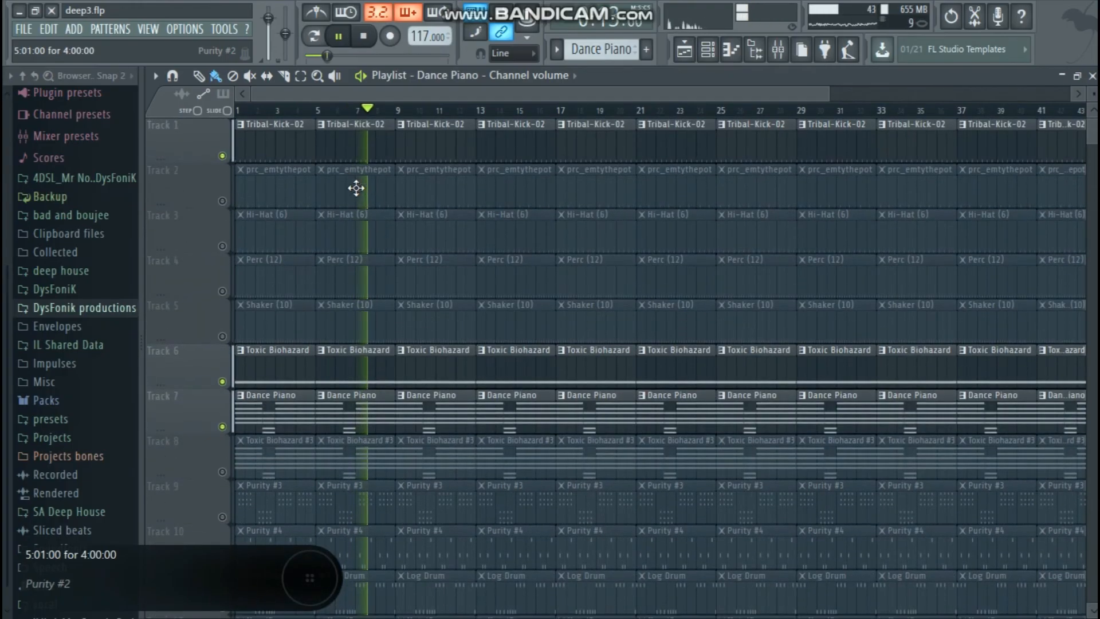
mouse_move(356, 188)
mouse_down()
mouse_move(364, 281)
mouse_move(300, 312)
mouse_move(282, 210)
mouse_move(263, 201)
mouse_up()
click(223, 200)
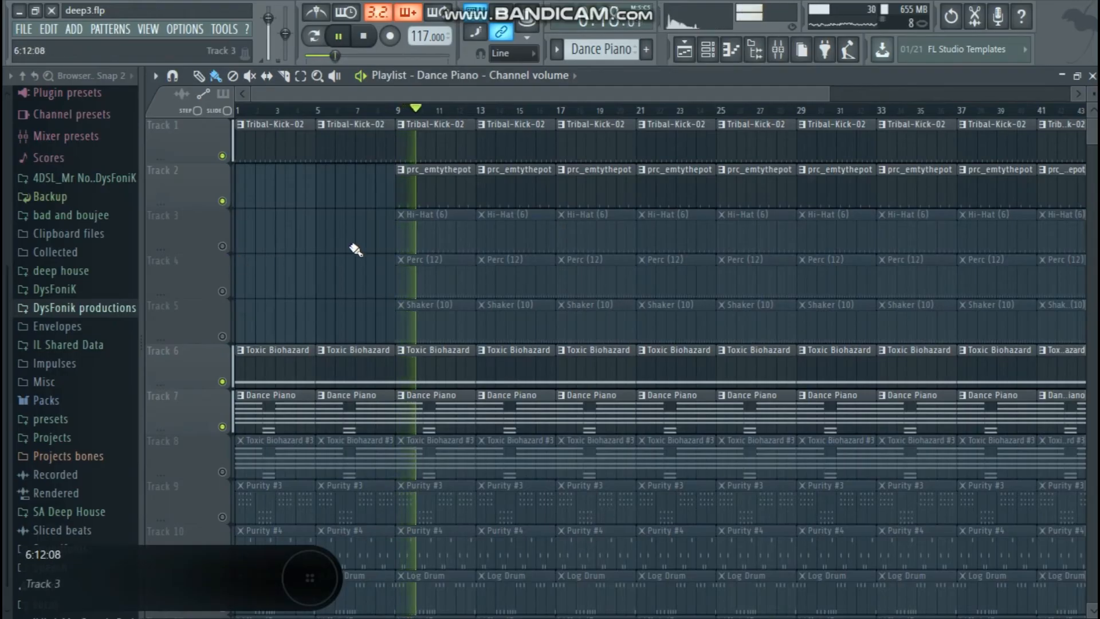
Step: Delete the Track 3 to 5 clips in bars 9 to 16 and the Track 8 to 16 clips in bars 1 to 12
mouse_move(408, 238)
mouse_down()
mouse_move(437, 315)
mouse_move(475, 289)
mouse_move(503, 246)
mouse_move(510, 314)
mouse_up()
scroll(504, 309, down, 2)
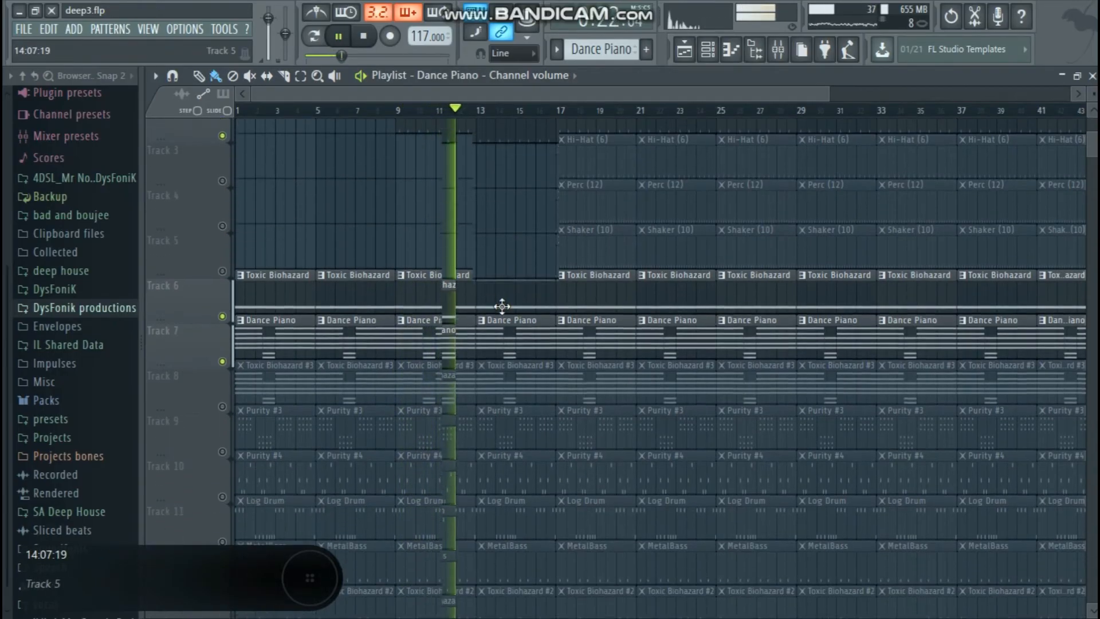
drag(450, 367, 447, 503)
scroll(430, 447, down, 4)
mouse_move(385, 189)
mouse_down()
mouse_move(393, 424)
mouse_move(422, 545)
mouse_move(434, 425)
mouse_move(329, 246)
mouse_move(285, 408)
mouse_move(294, 536)
mouse_up()
scroll(410, 430, up, 6)
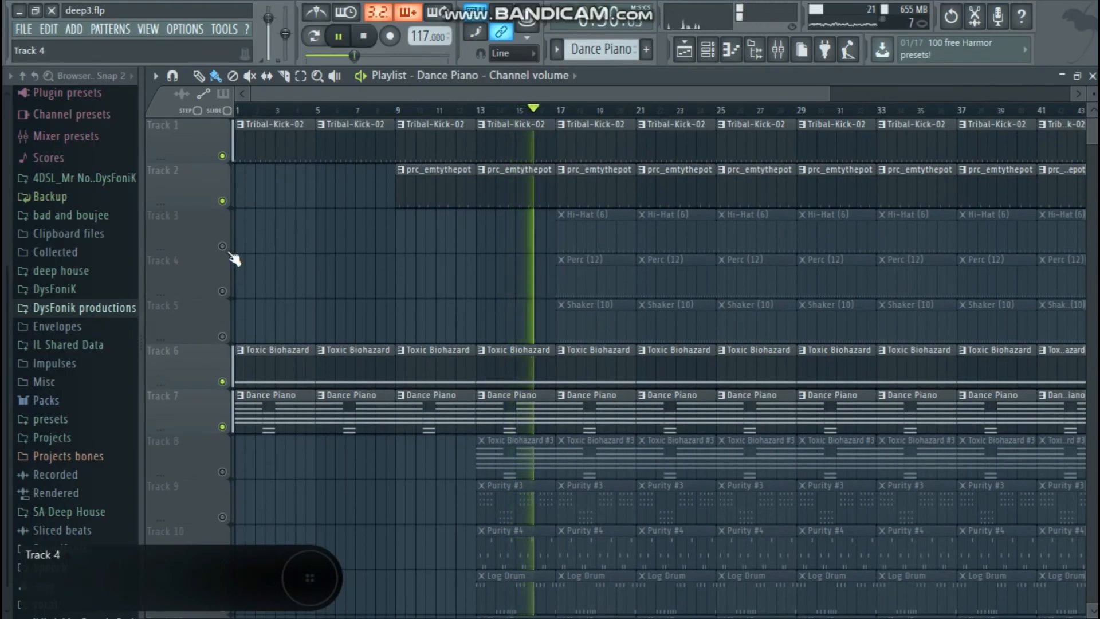
Step: Stop playback and delete the clips on Tracks 8 to 16 in bars 13 to 16 so those tracks start at bar 17
key(space)
drag(557, 93, 563, 96)
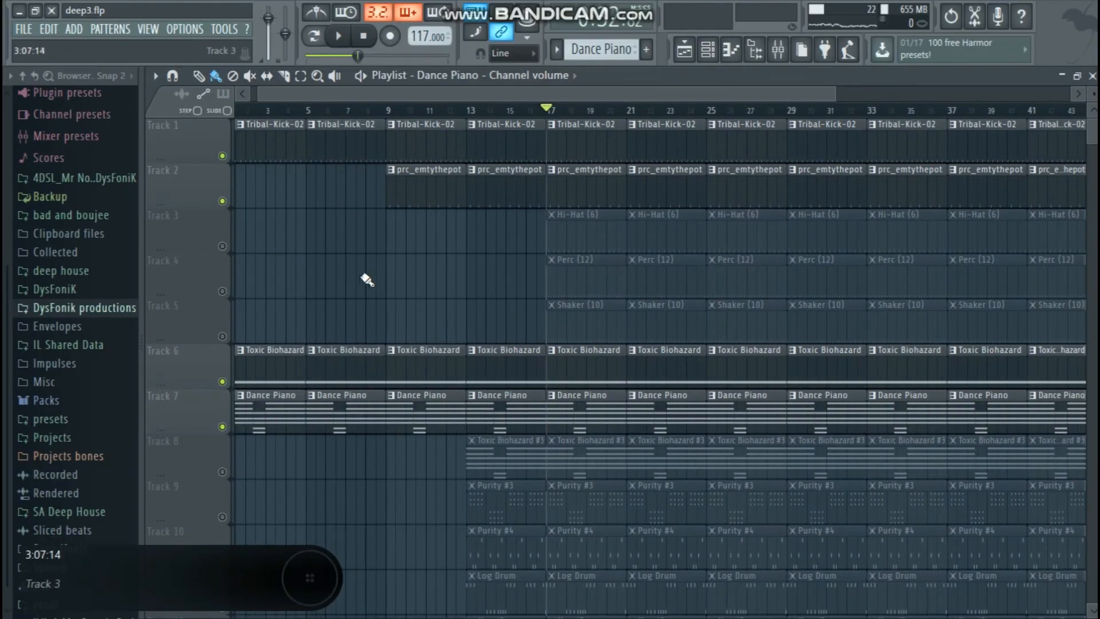
scroll(553, 135, down, 4)
scroll(558, 146, up, 4)
scroll(547, 235, down, 10)
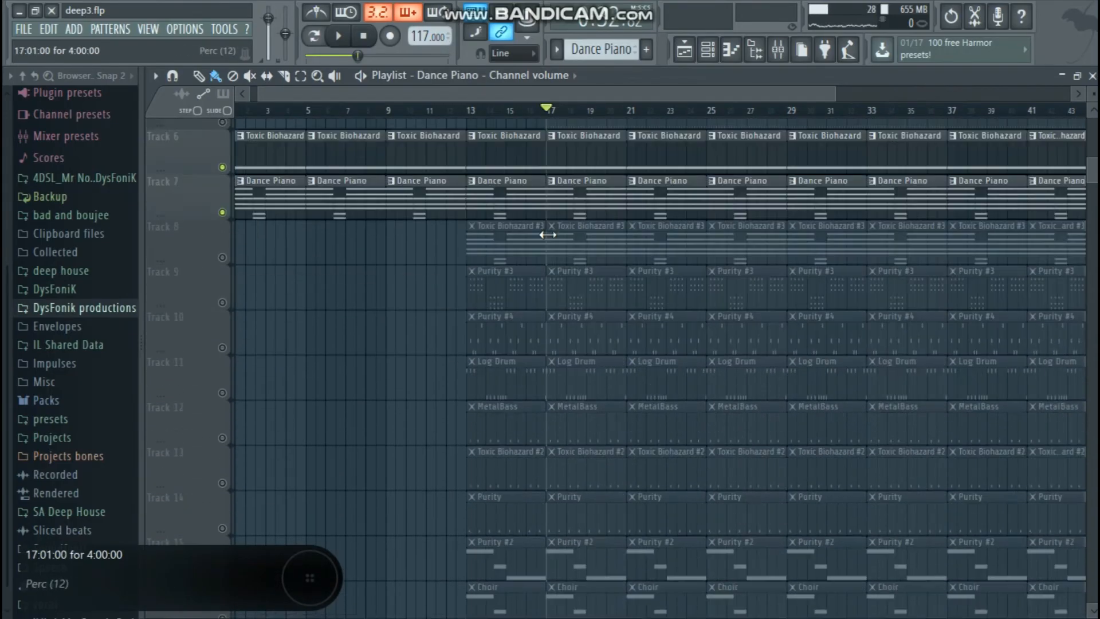
scroll(522, 435, up, 5)
drag(519, 594, 533, 255)
scroll(534, 253, up, 4)
scroll(535, 251, up, 2)
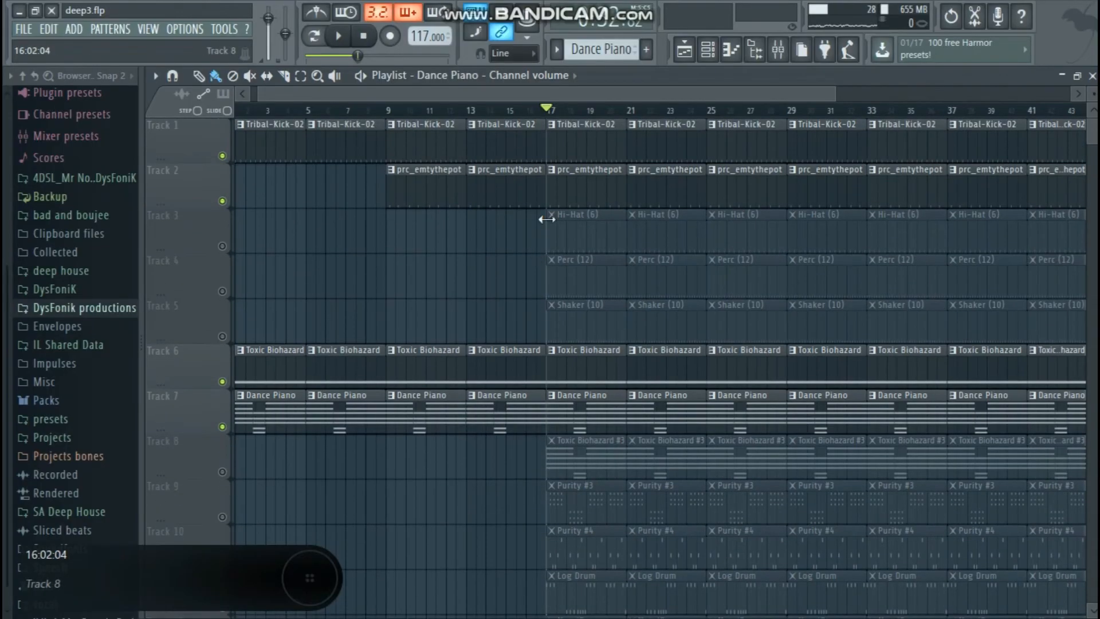
Step: Activate the Purity #3 track (Track 9) and shorten the Tribal-Kick-02 clip at bar 13 to end at bar 16
scroll(546, 160, down, 7)
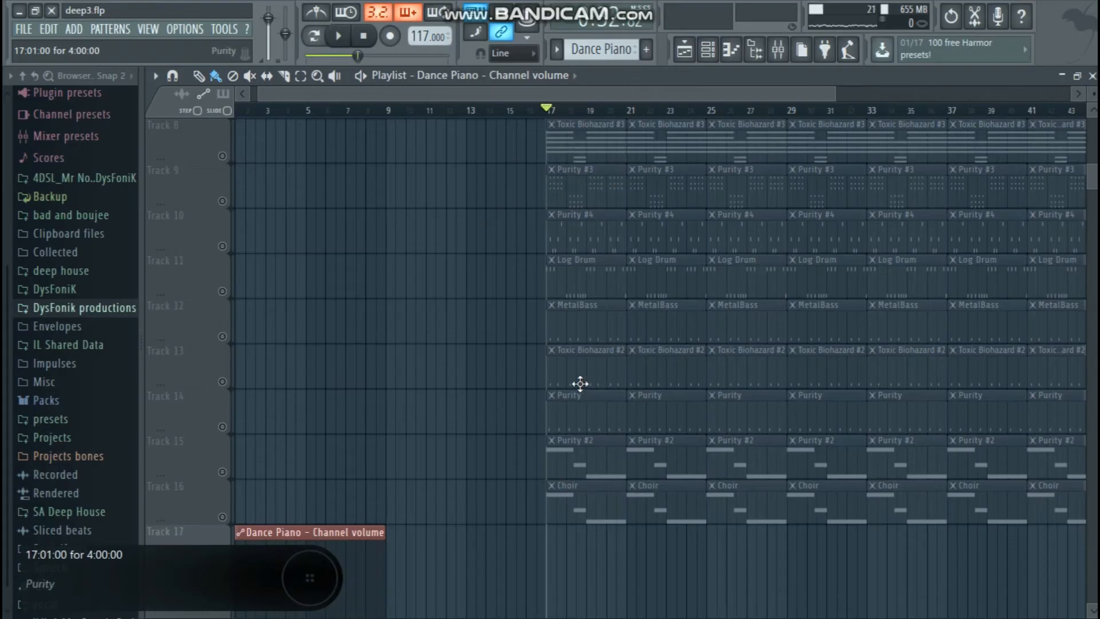
scroll(563, 120, up, 5)
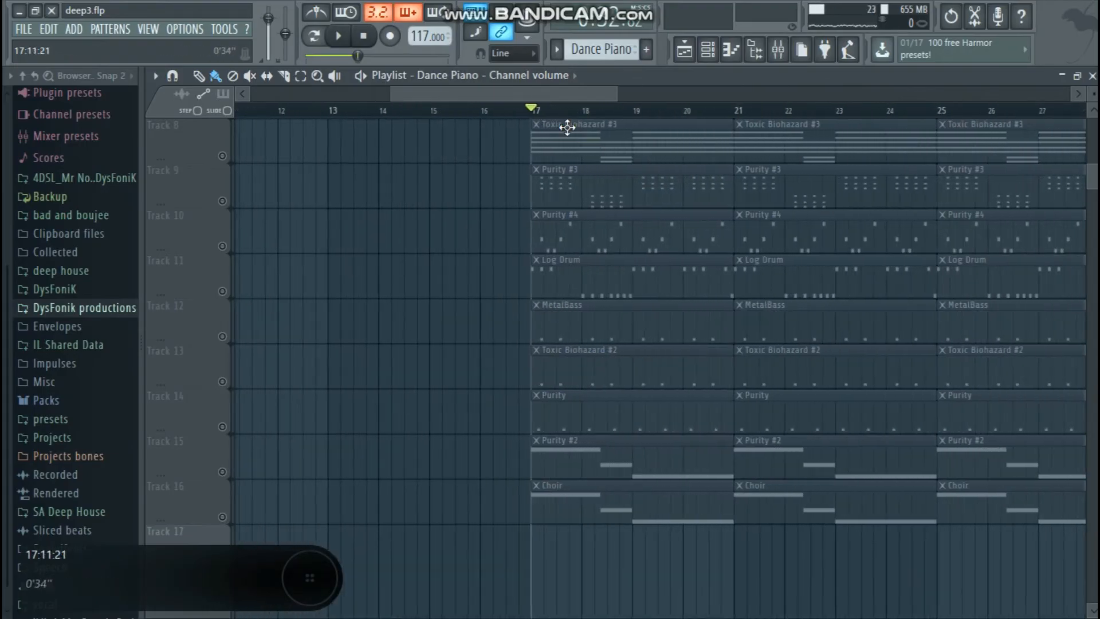
click(222, 201)
scroll(530, 155, up, 7)
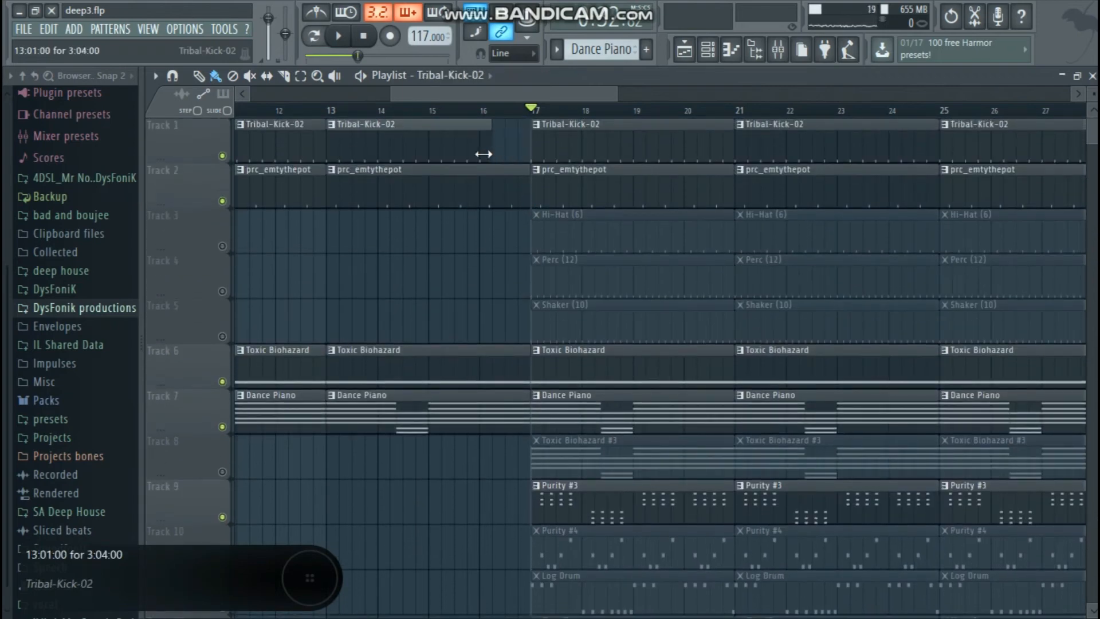
Step: Move the vocal clip on Track 18 and the Cr004A-EQ Crash clip on Track 19 from bar 1 to bar 17, and activate Track 18
scroll(479, 225, down, 14)
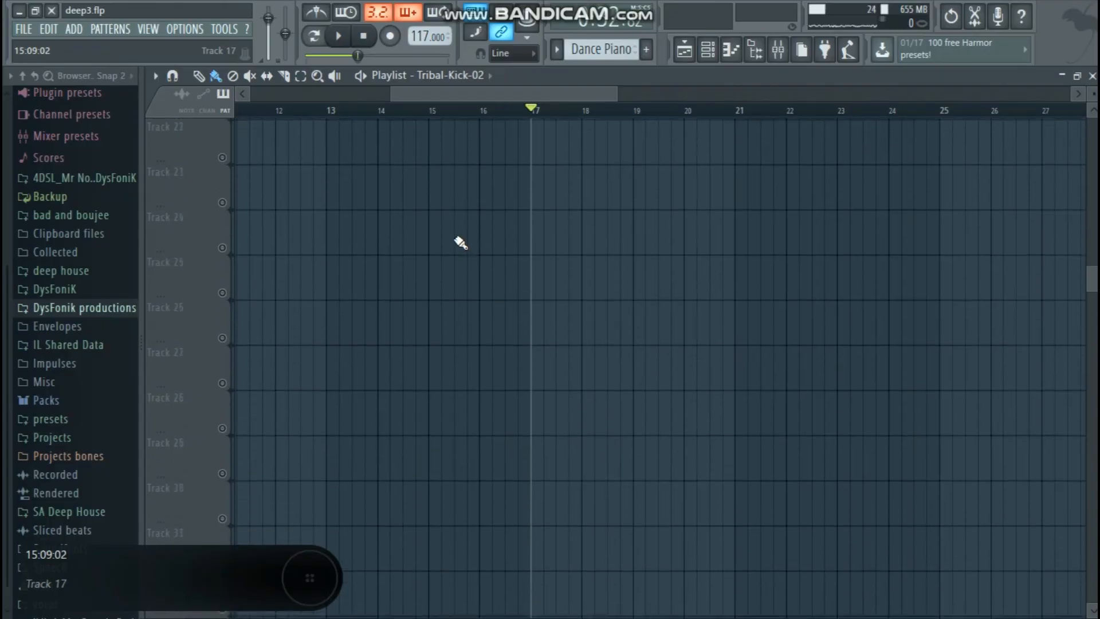
scroll(460, 242, up, 5)
scroll(518, 118, down, 4)
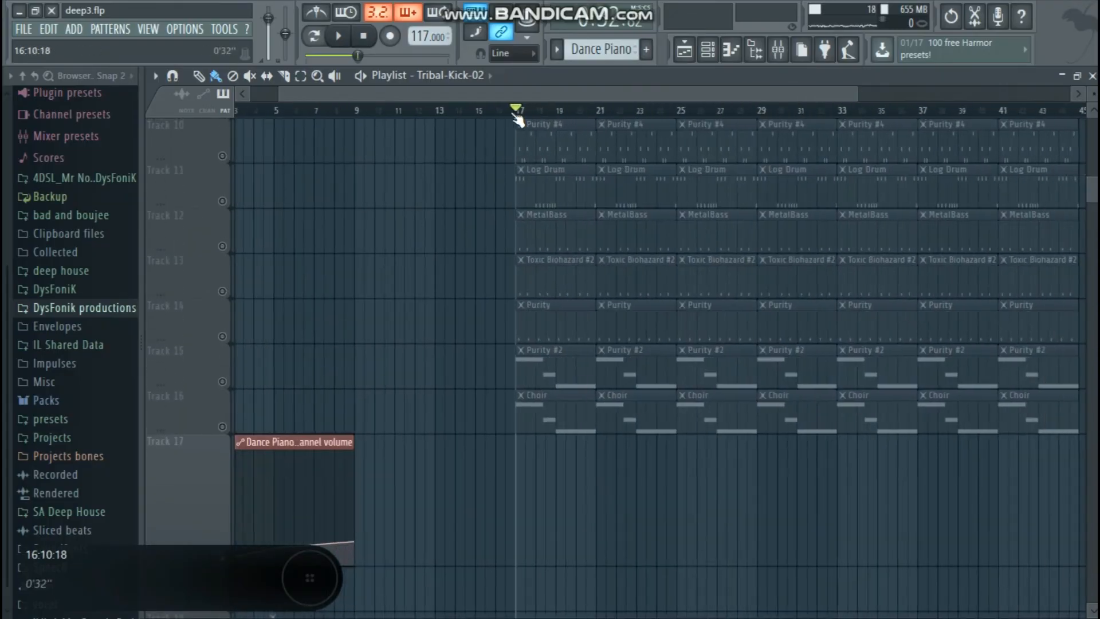
scroll(482, 350, down, 5)
scroll(482, 351, down, 1)
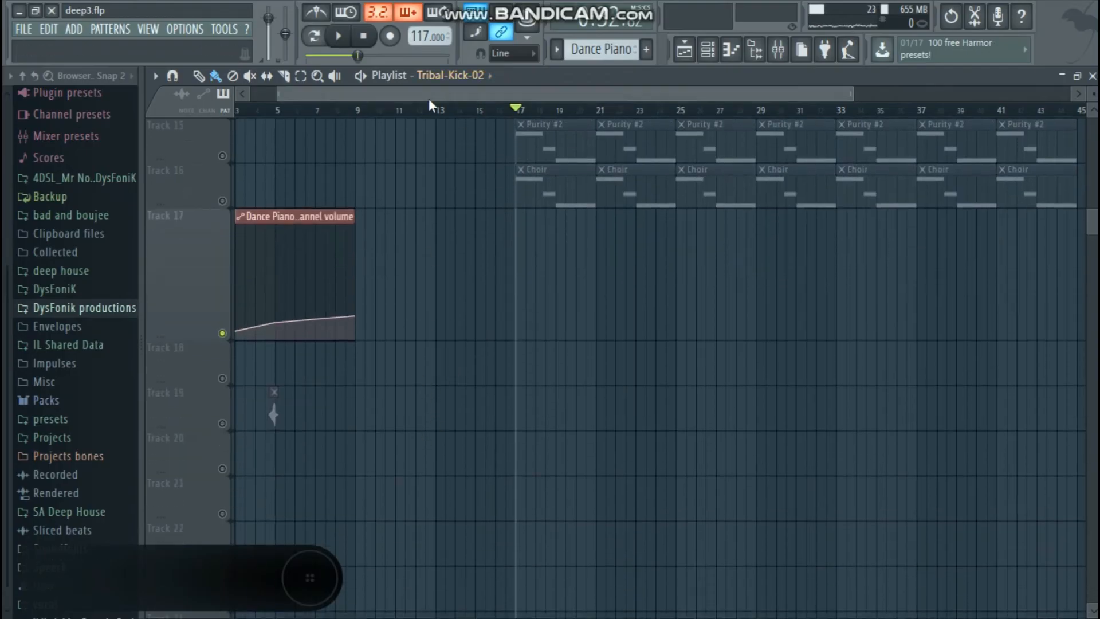
scroll(429, 94, up, 2)
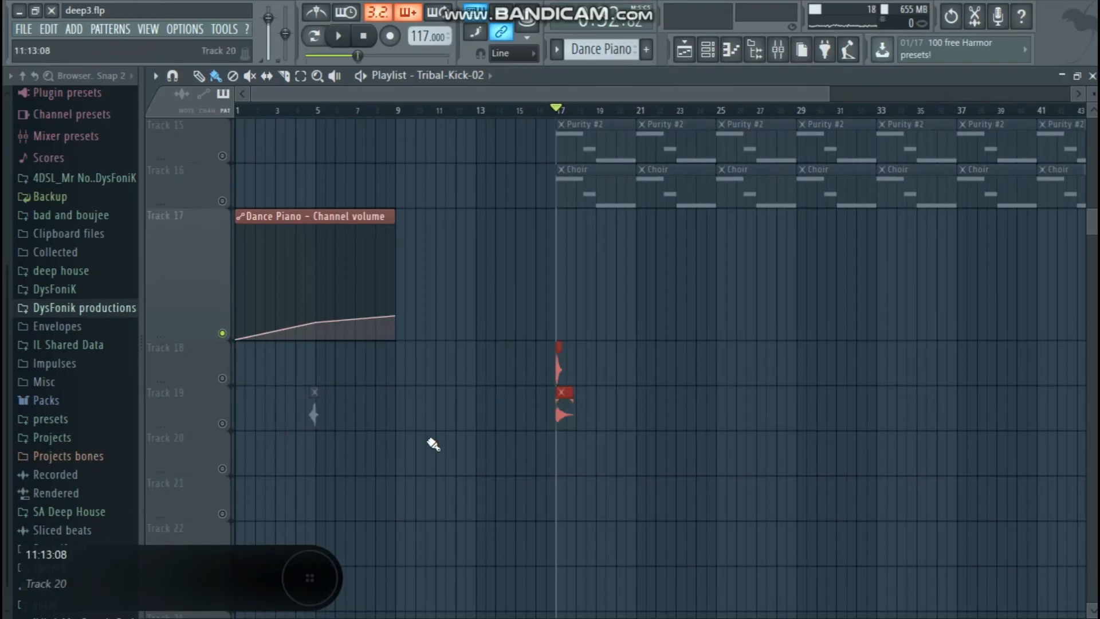
click(222, 378)
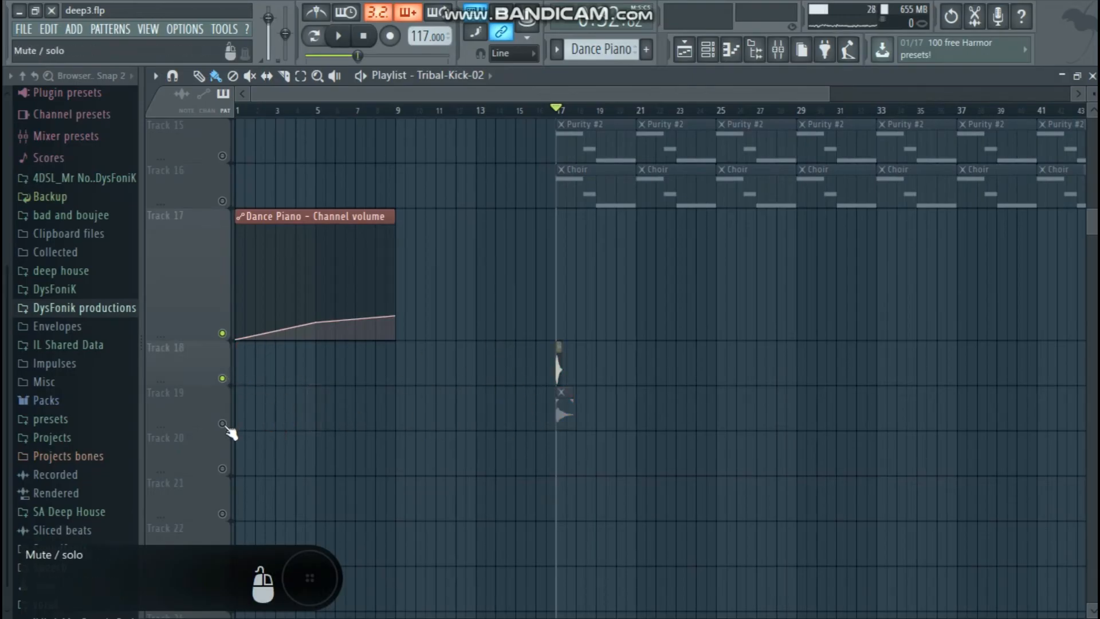
Step: Undo the vocal clip's moves away from bar 17 and the deletion of the reverse crash clip on Track 19
scroll(598, 106, up, 5)
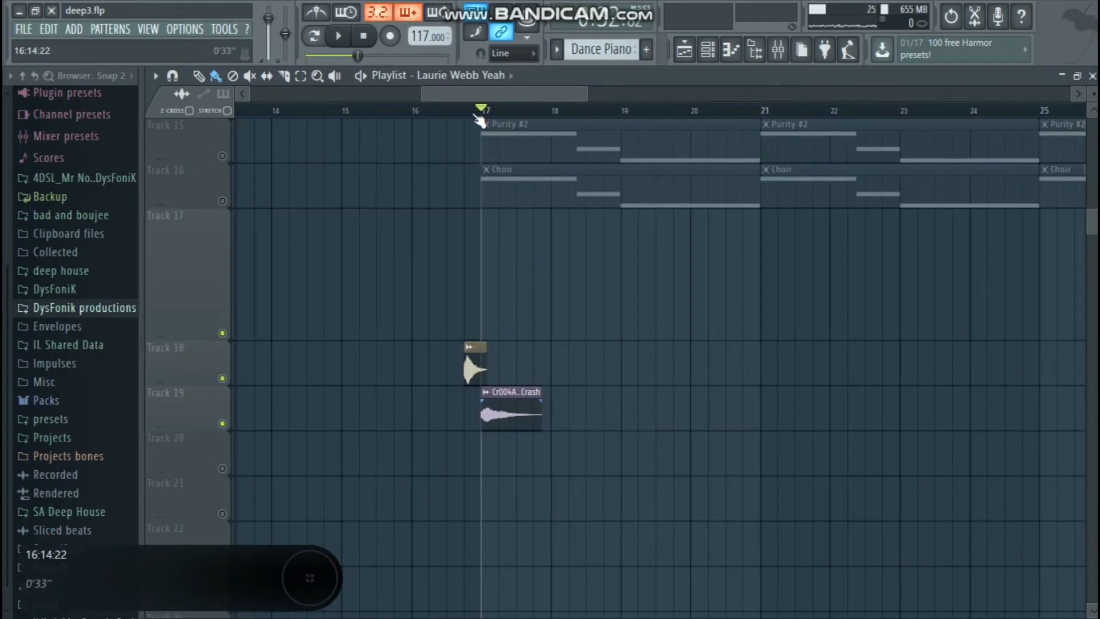
key(ctrl+alt+z)
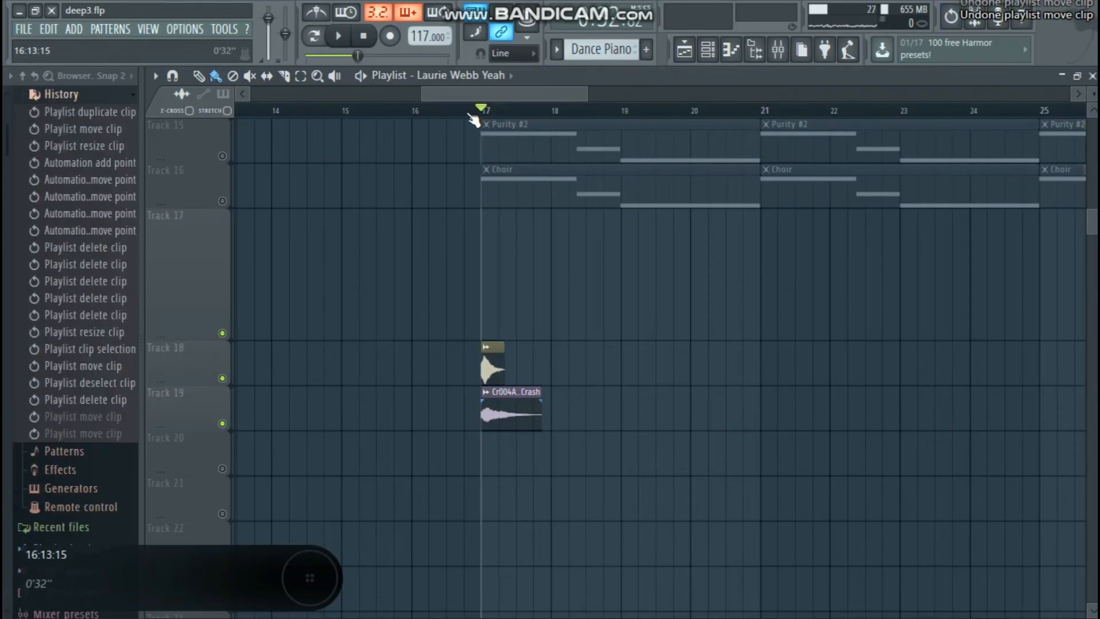
drag(426, 92, 252, 95)
key(ctrl+alt+z)
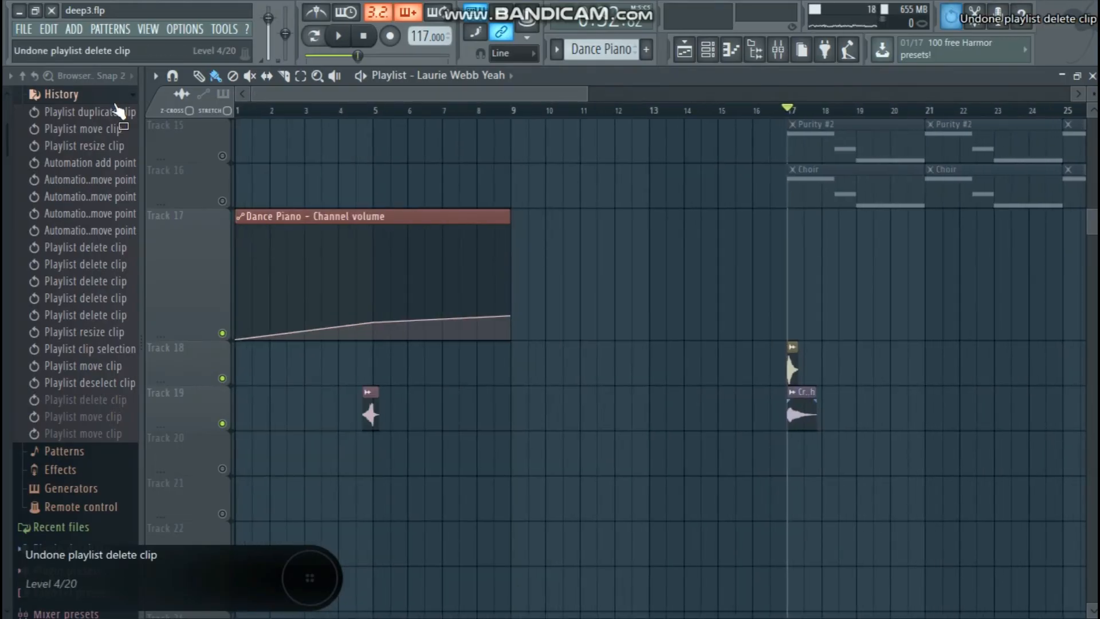
Step: Move the VEE Reverse Crash 04_2 clip on Track 19 to 16:12:00 and play back the transition into bar 17
click(363, 421)
drag(370, 421, 774, 445)
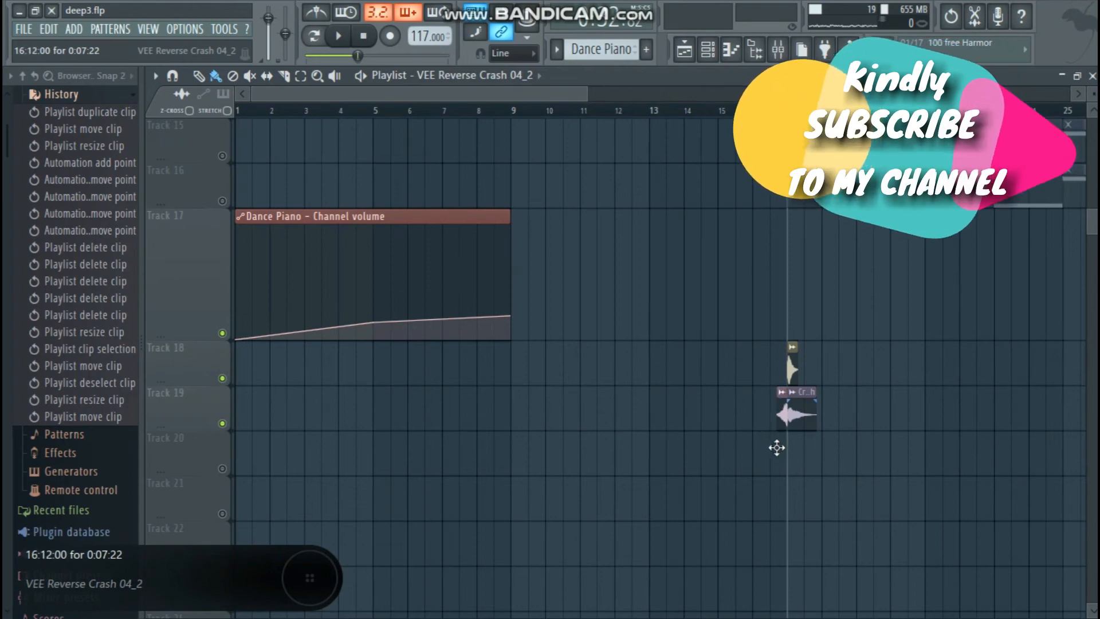
scroll(656, 105, right, 8)
click(486, 112)
key(space)
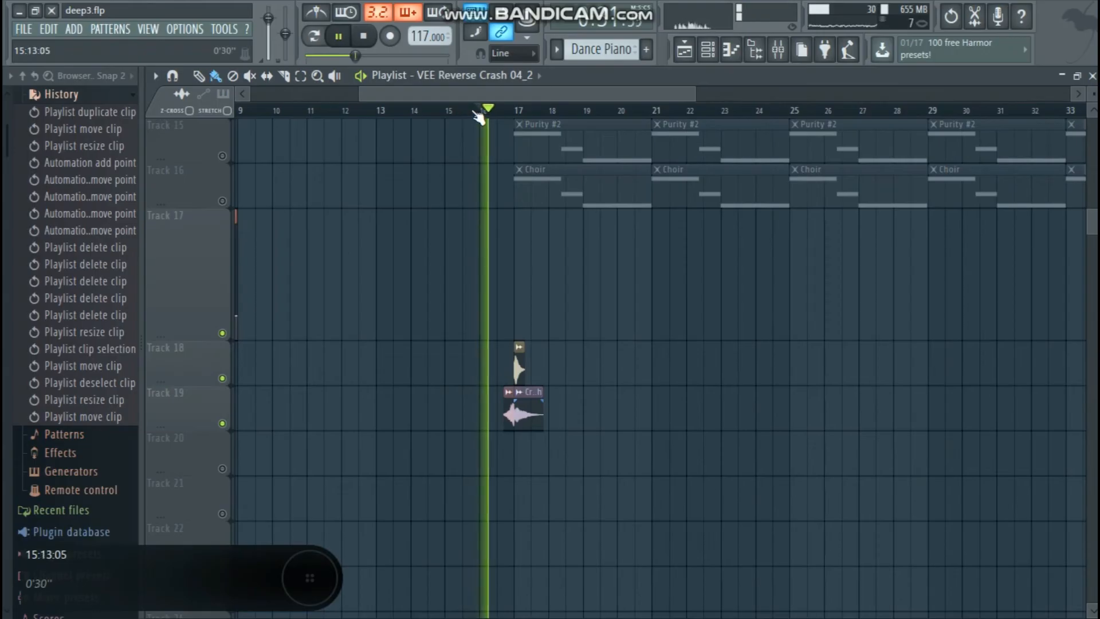
scroll(477, 115, up, 3)
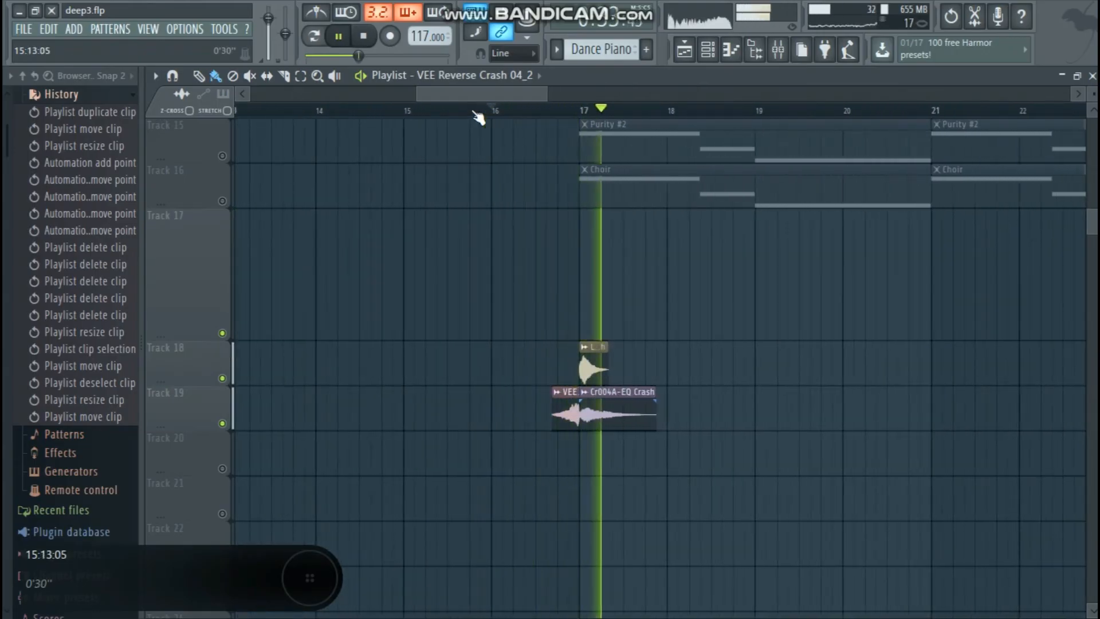
Step: Play the arrangement again from bar 14 to check the lead-in to bar 17, and stop playback
click(342, 110)
scroll(403, 115, down, 3)
scroll(524, 179, up, 3)
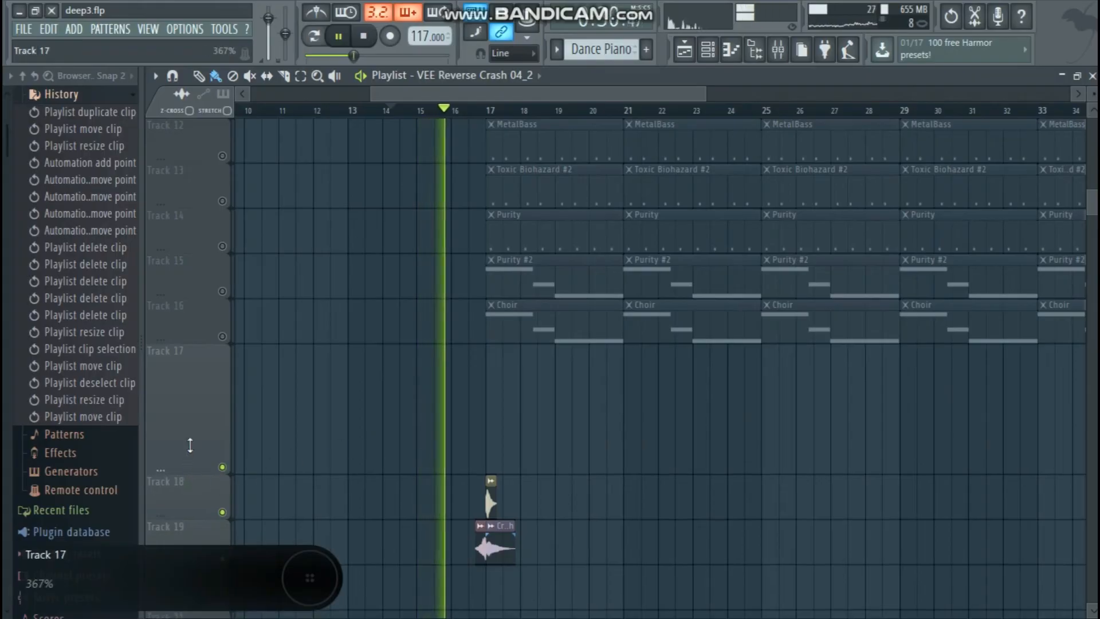
scroll(191, 452, up, 5)
key(space)
scroll(546, 284, up, 6)
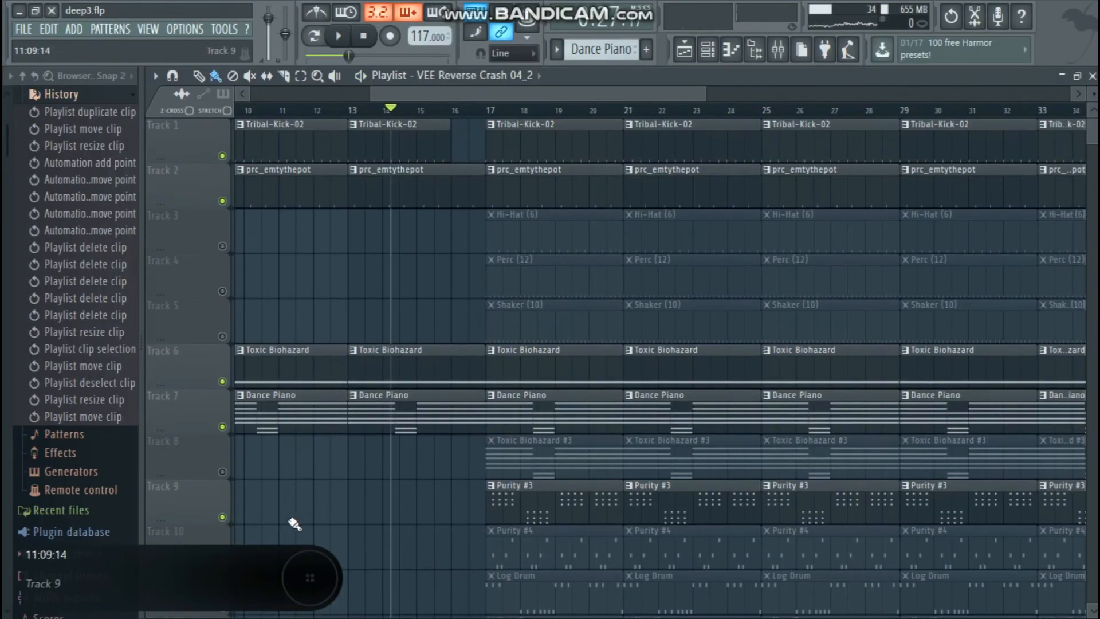
Step: Mute the Purity #3 track (Track 9)
scroll(246, 504, down, 3)
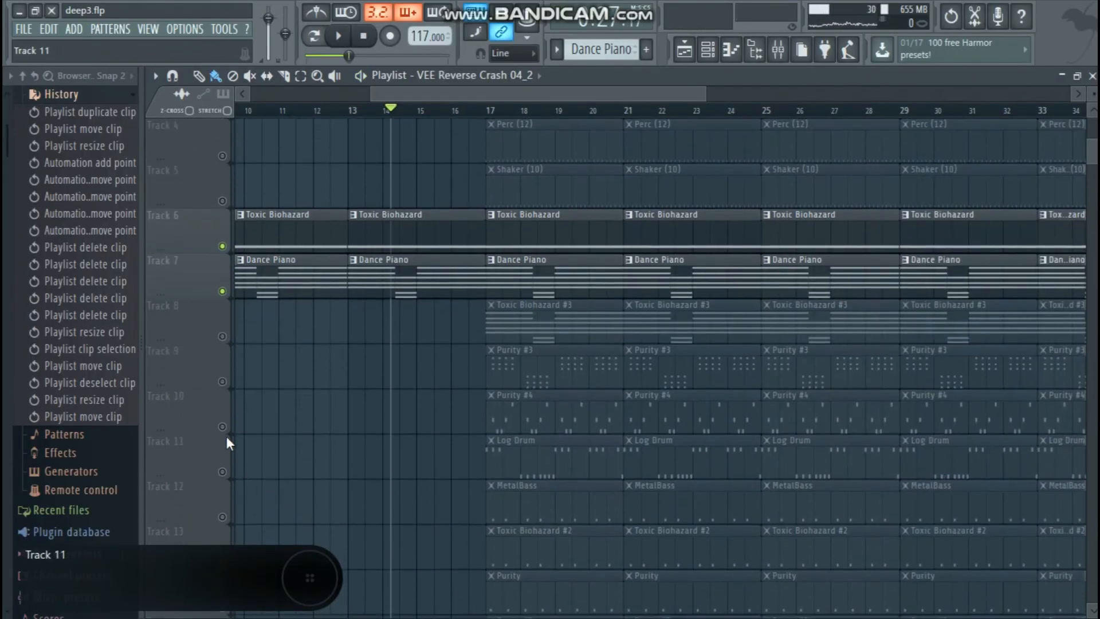
scroll(277, 466, down, 4)
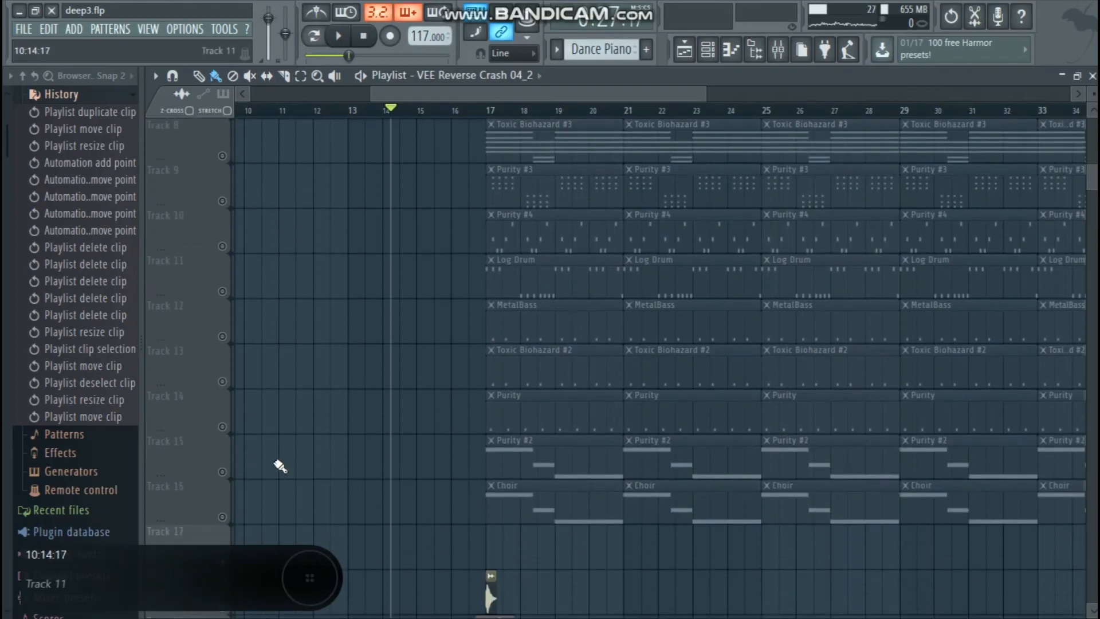
scroll(278, 462, up, 7)
scroll(276, 455, down, 6)
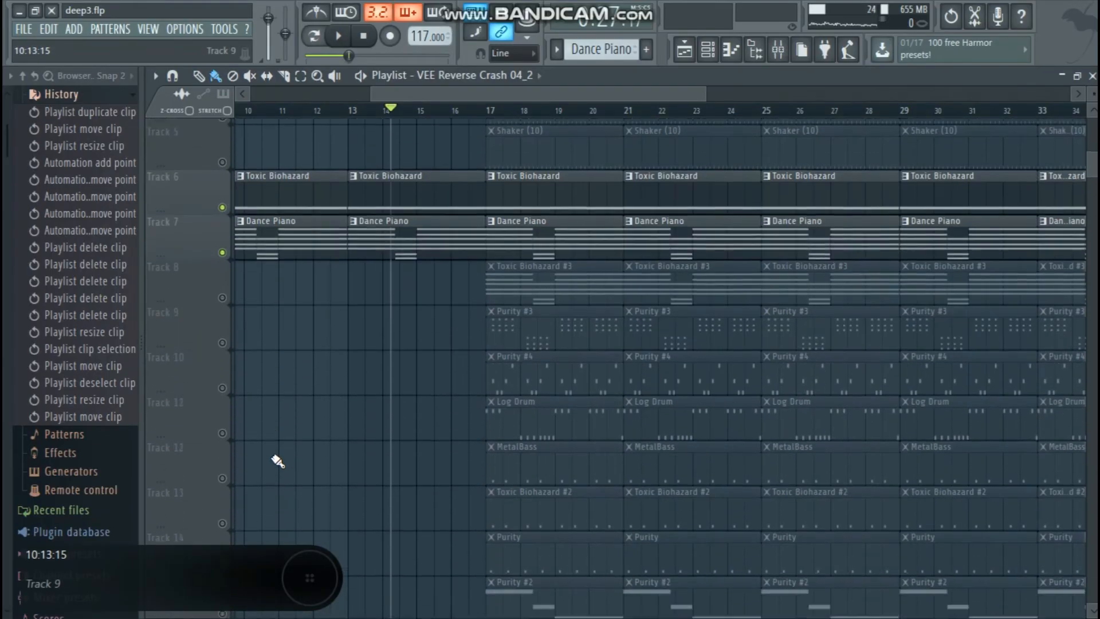
scroll(273, 445, down, 2)
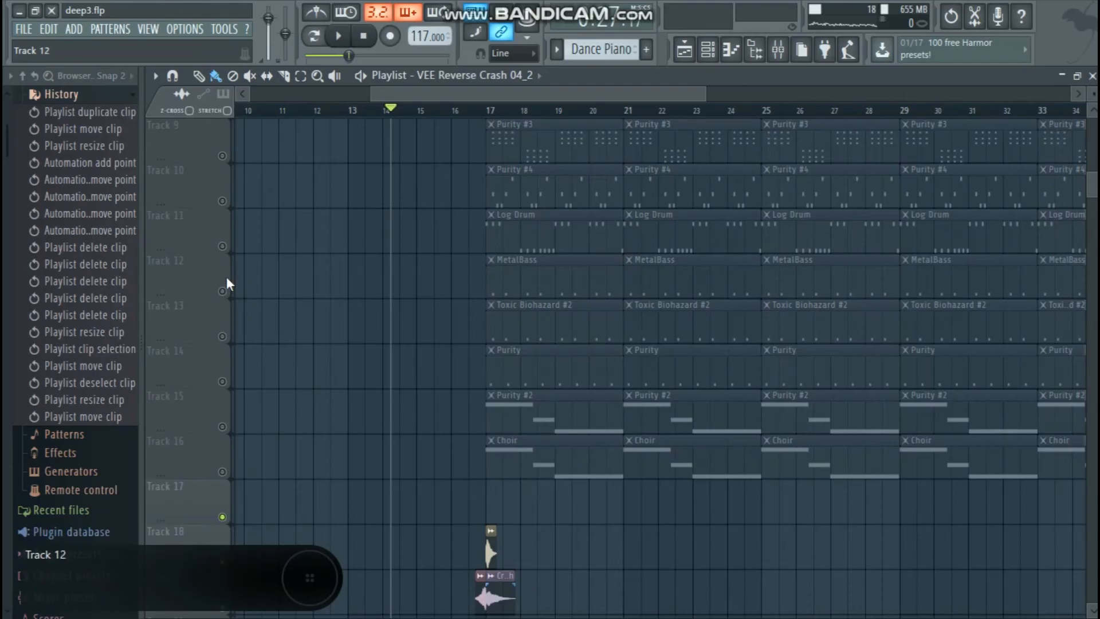
Step: Start playback, audition the Purity track (Track 14) and mute it again, and activate the Log Drum track (Track 11)
click(223, 382)
key(space)
click(222, 382)
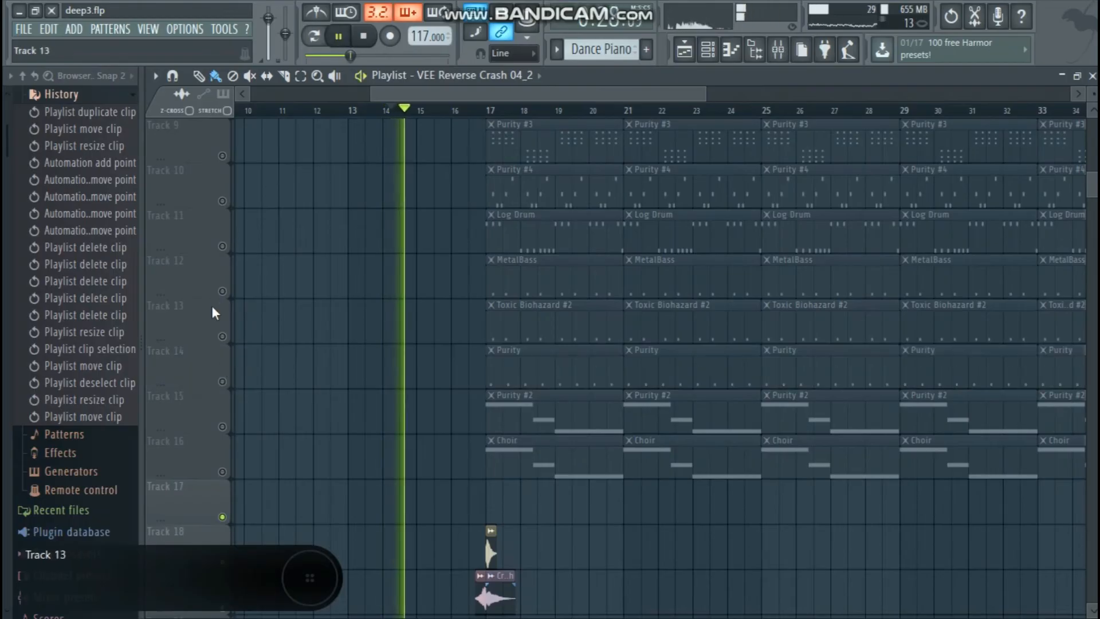
scroll(212, 279, up, 1)
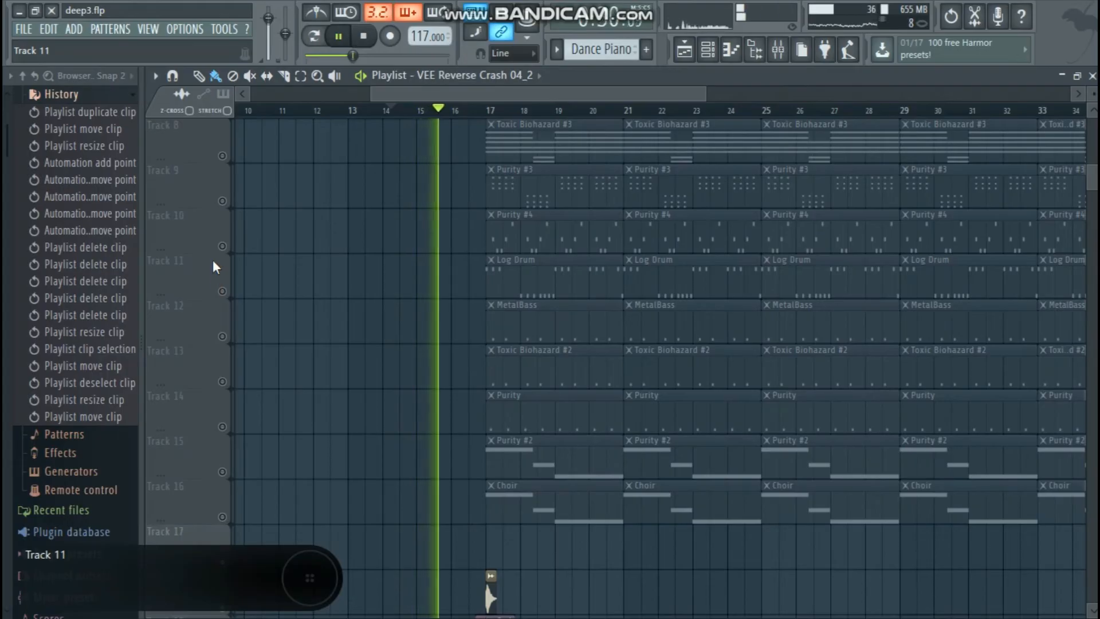
click(230, 291)
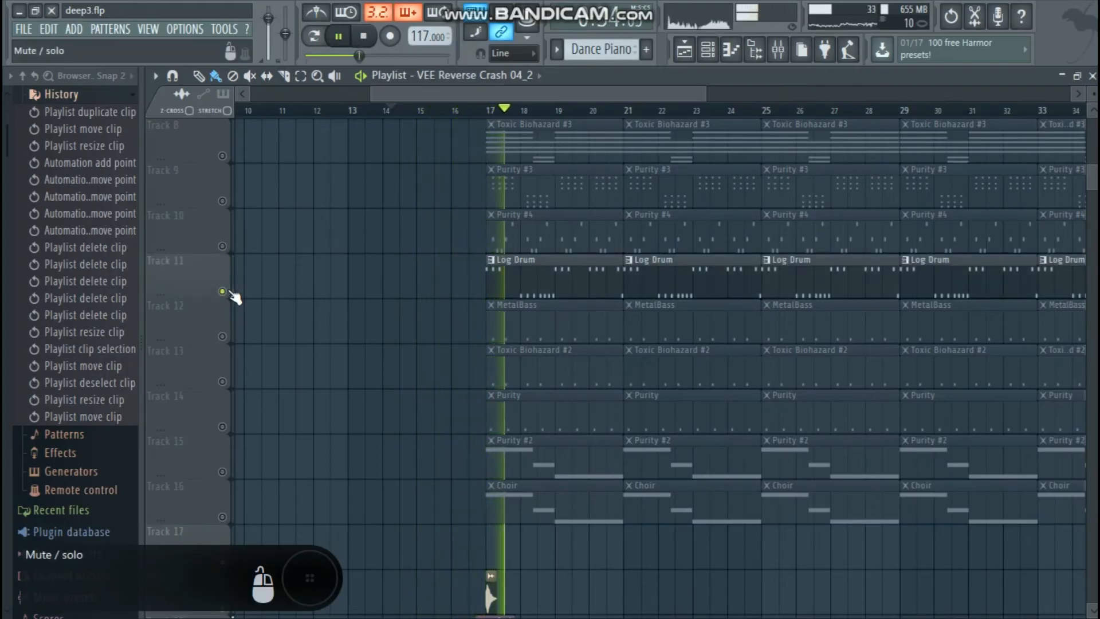
Step: Mute the Log Drum track (Track 11), stop playback and activate the Toxic Biohazard #3 track (Track 8)
click(230, 291)
key(space)
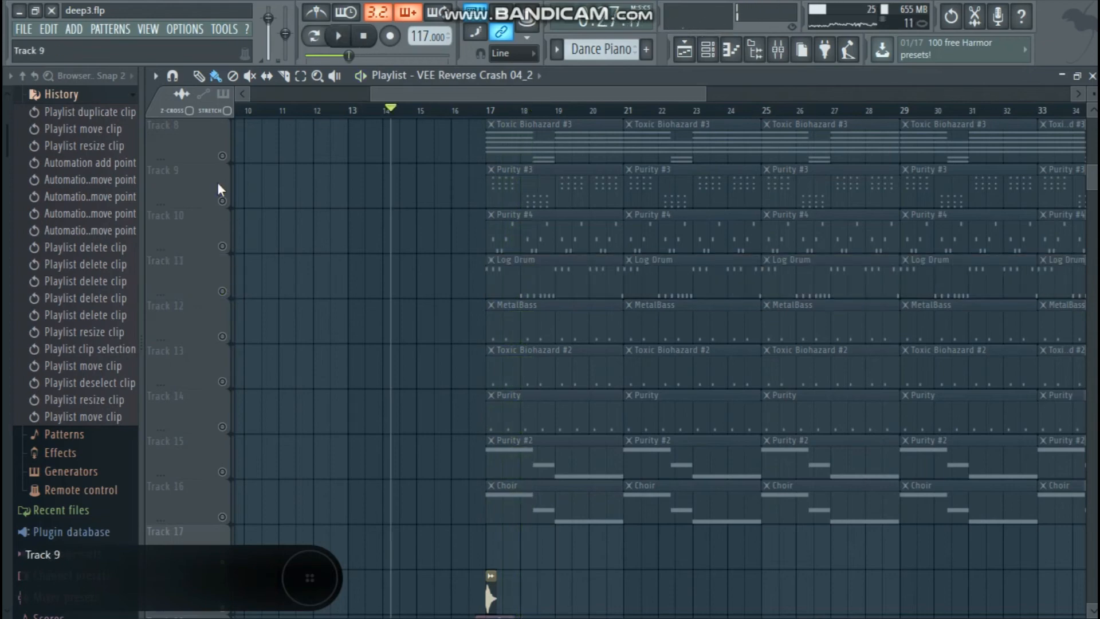
scroll(223, 206, up, 2)
click(222, 246)
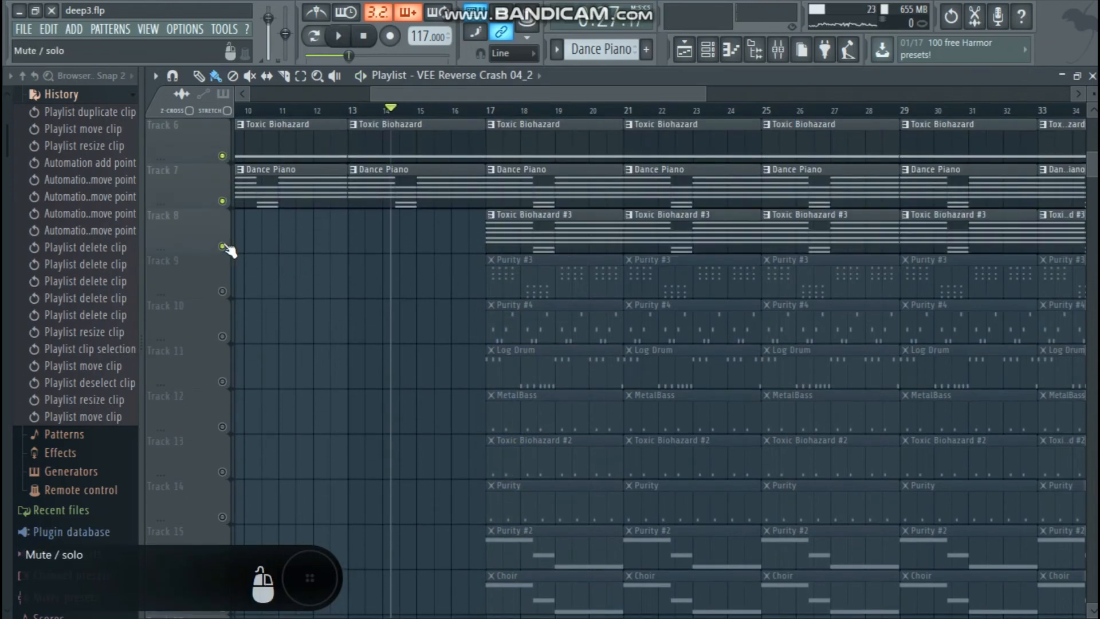
Step: Start playback from bar 14 and activate the Hi-Hat (6) track (Track 3)
key(space)
scroll(376, 285, up, 5)
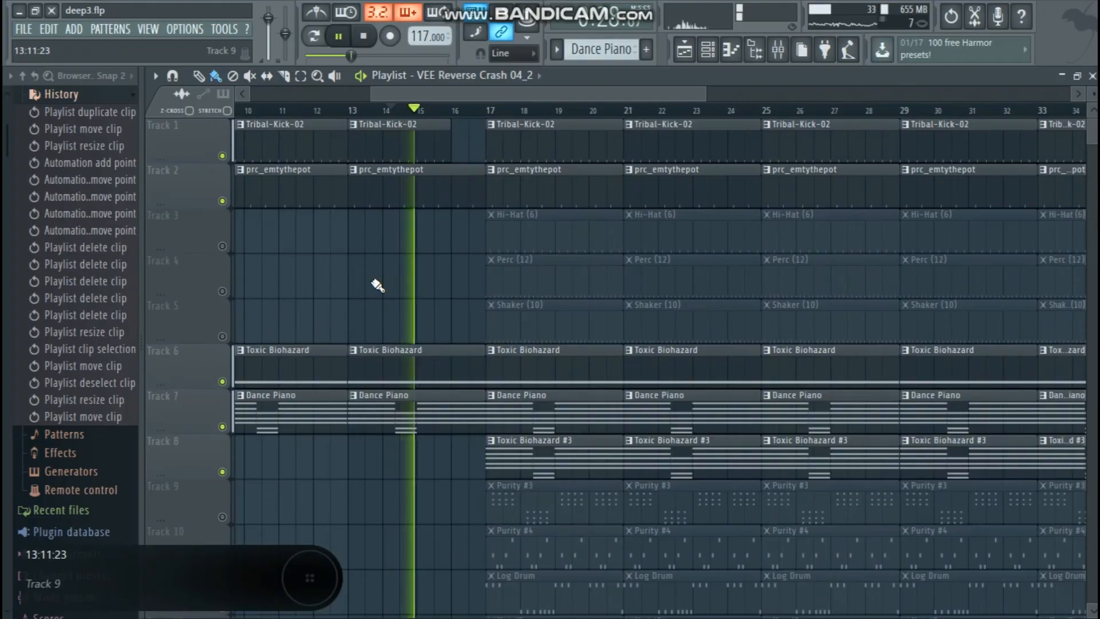
click(222, 245)
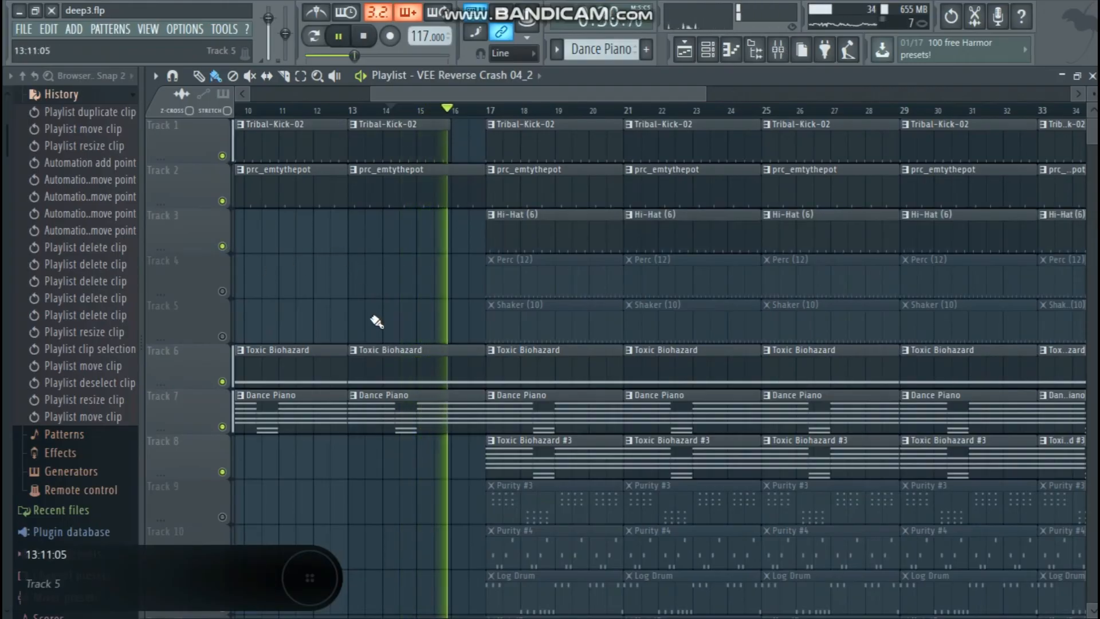
Step: Delete the clips in bars 17–24 on Tracks 9–16 and on the Perc (12) and Shaker (10) tracks
scroll(376, 321, down, 5)
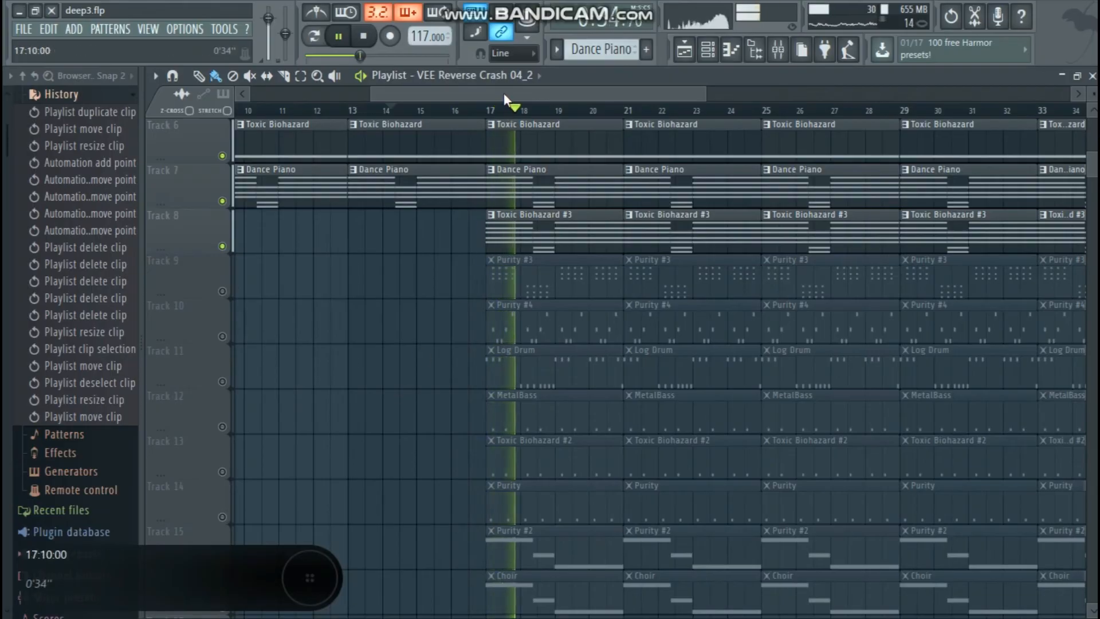
drag(504, 93, 536, 94)
scroll(484, 264, down, 4)
scroll(493, 338, up, 3)
mouse_move(480, 511)
mouse_down()
mouse_move(491, 288)
mouse_move(574, 261)
mouse_move(529, 247)
mouse_move(605, 394)
mouse_move(602, 570)
mouse_up()
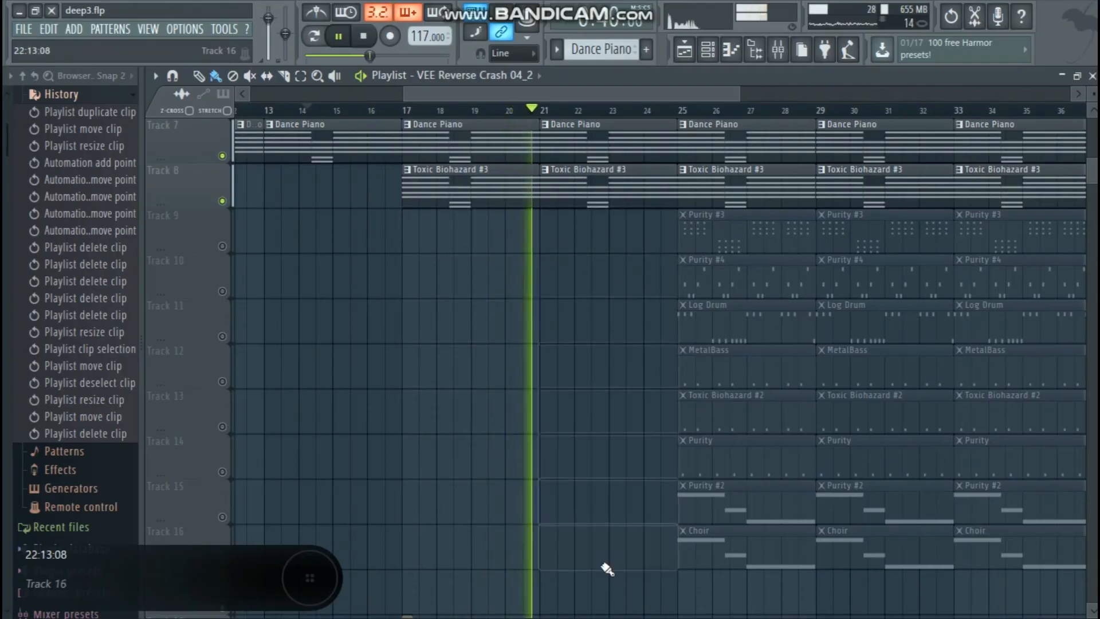
scroll(601, 570, up, 6)
mouse_move(607, 312)
mouse_down()
mouse_move(569, 328)
mouse_move(479, 290)
mouse_up()
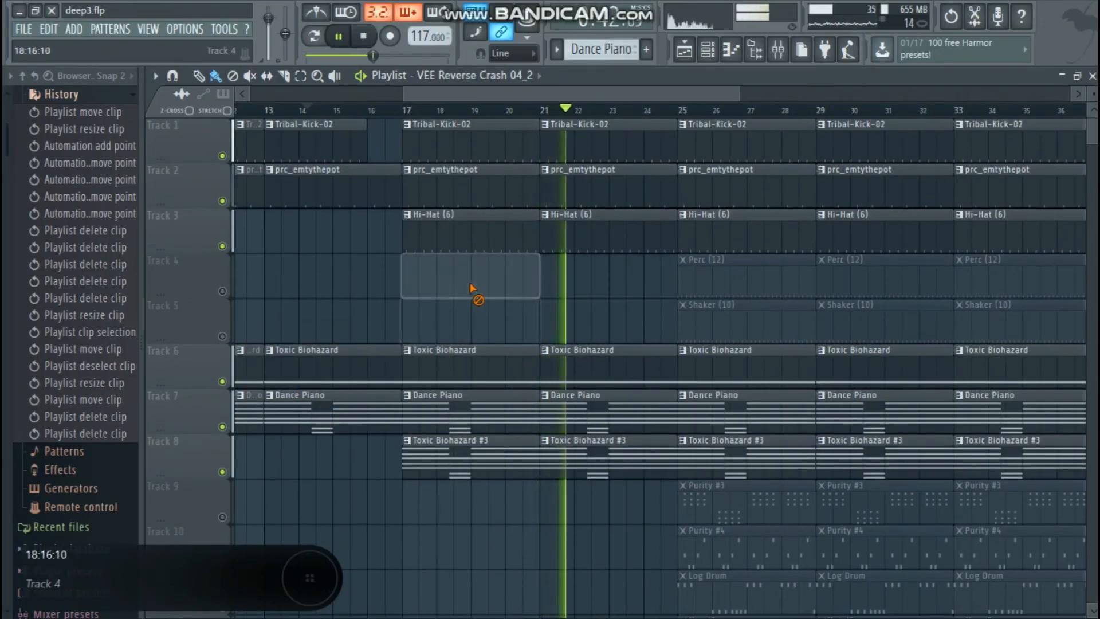
Step: Delete the Perc (12) and Shaker (10) clips and all Track 9–16 clips in bars 25–28
drag(580, 96, 601, 91)
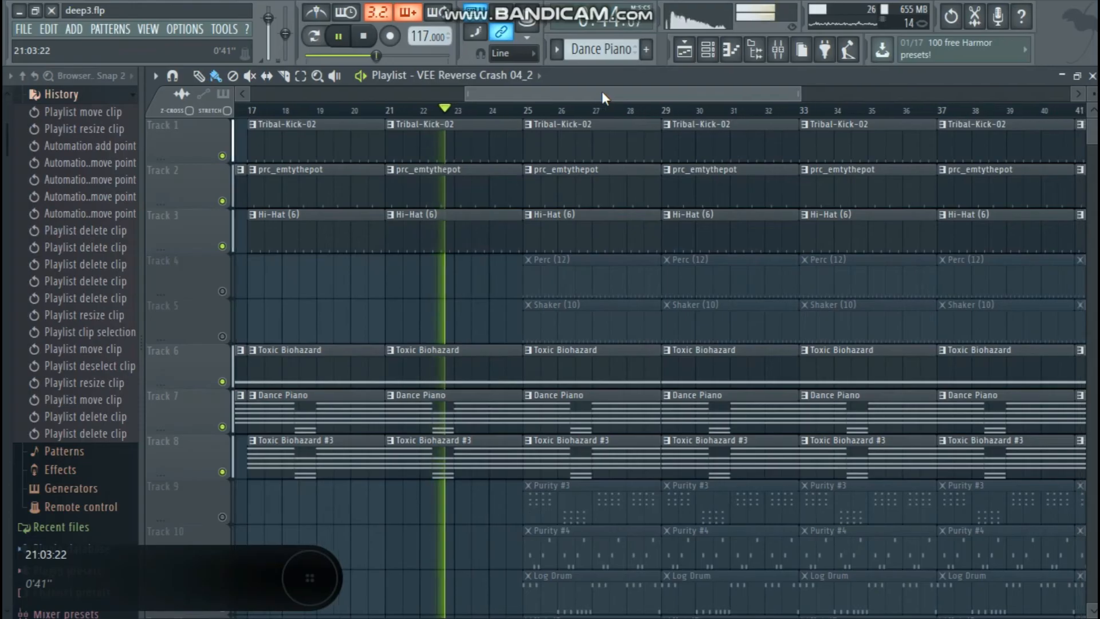
drag(604, 273, 602, 318)
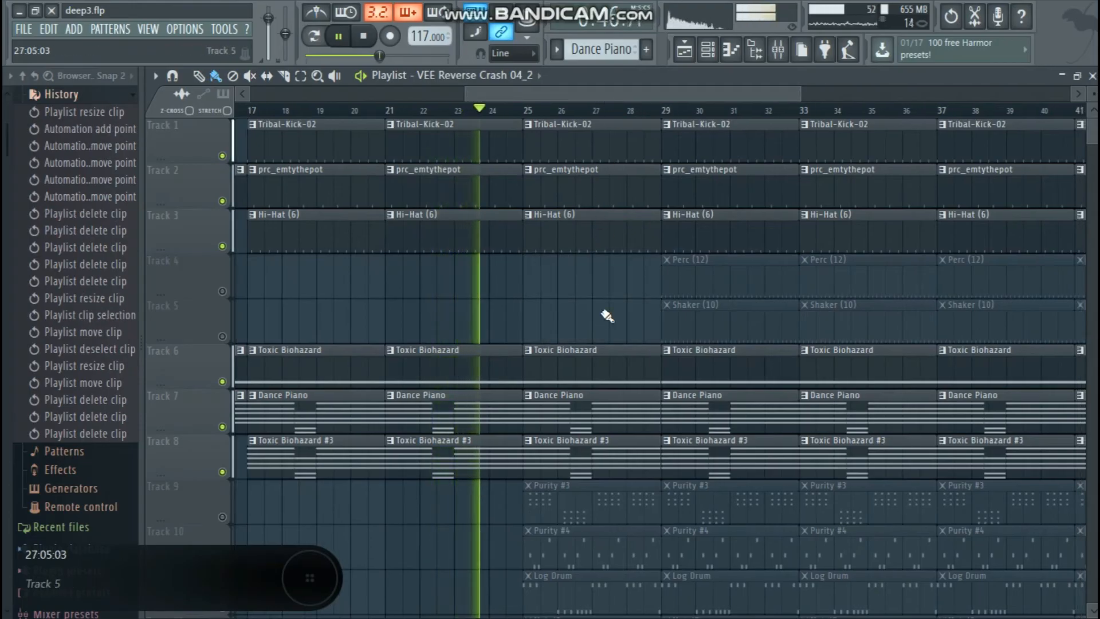
scroll(596, 331, down, 3)
mouse_move(596, 383)
mouse_down()
mouse_move(597, 520)
mouse_move(612, 528)
mouse_move(626, 315)
mouse_up()
scroll(593, 503, down, 3)
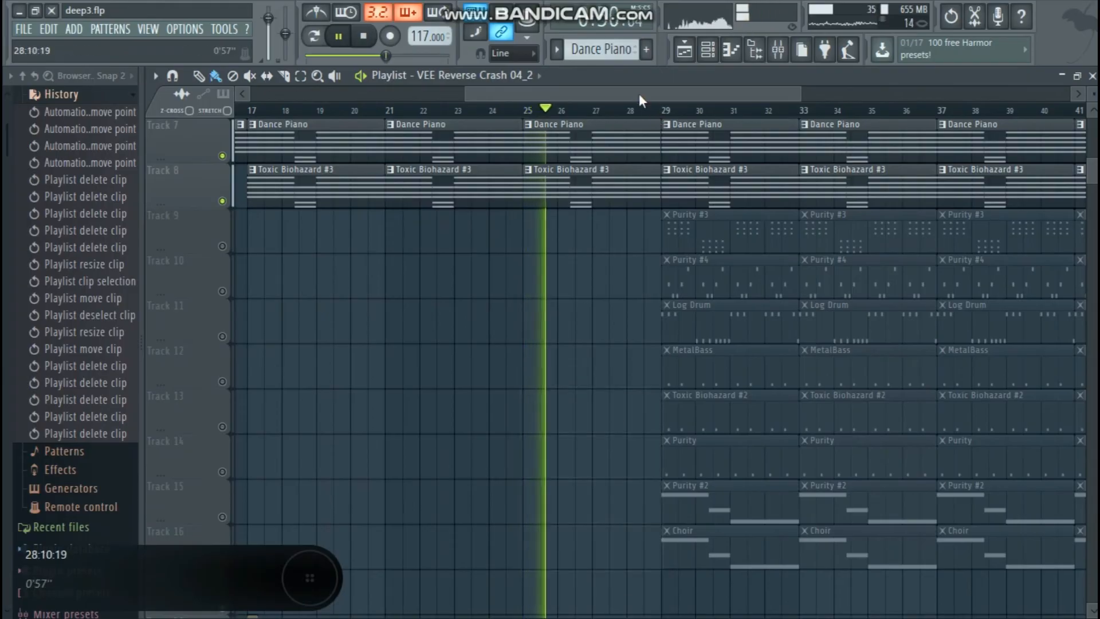
Step: Delete the Track 9–16 clips and the Perc (12) and Shaker (10) clips in bars 29–32
drag(635, 91, 661, 90)
drag(656, 270, 675, 552)
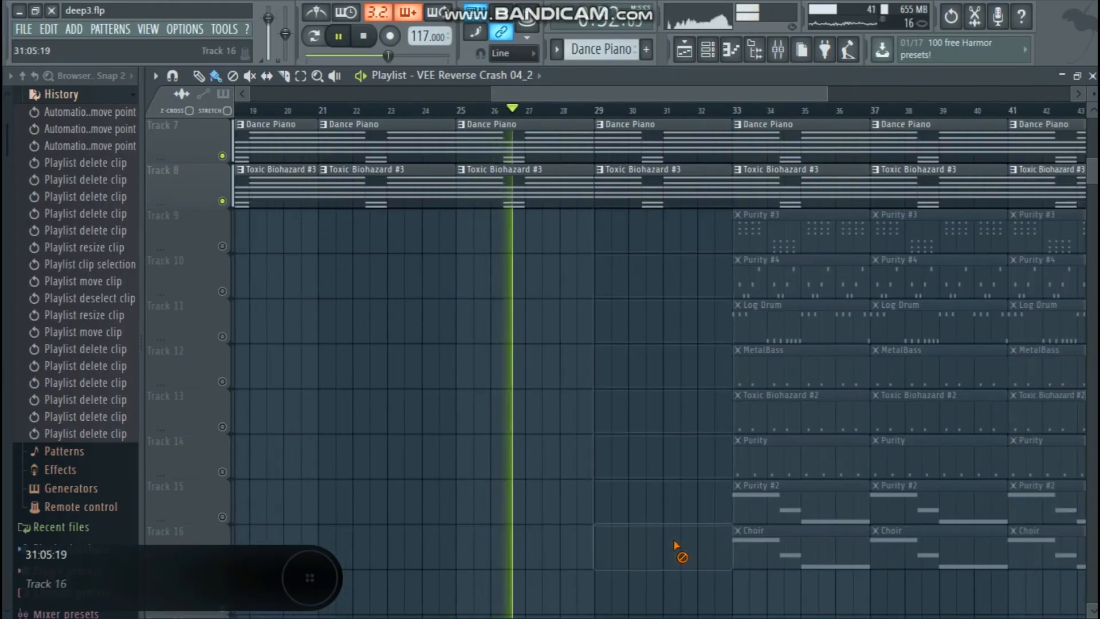
scroll(676, 526, up, 3)
scroll(679, 521, up, 3)
drag(677, 291, 688, 321)
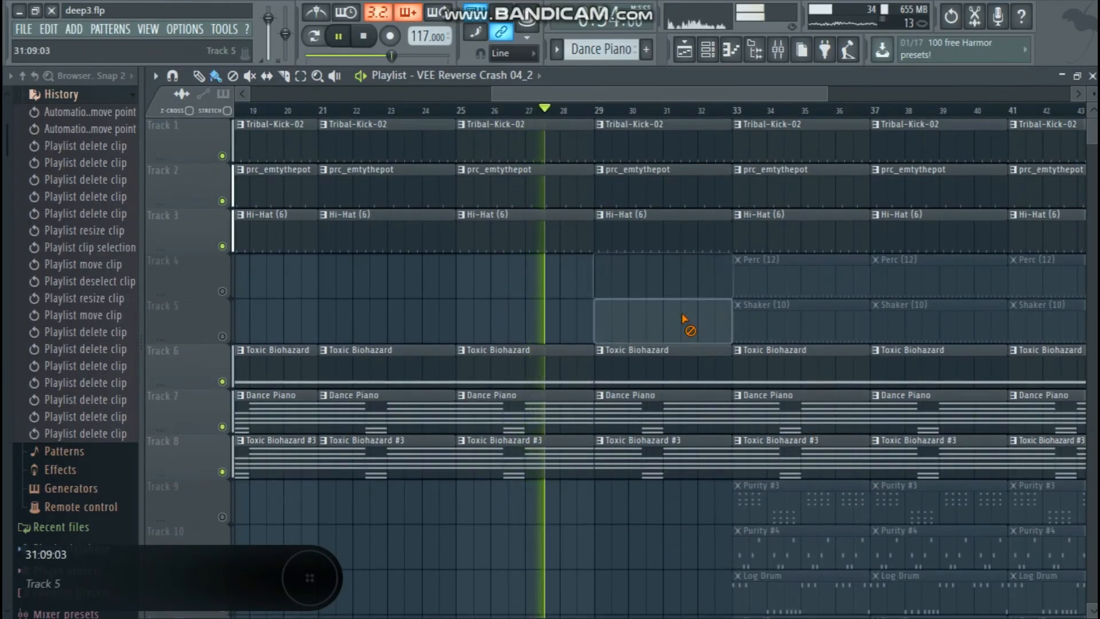
Step: Activate the Log Drum and Perc (12) tracks, and clone Perc (12) clips to bars 25 and 29
scroll(720, 336, down, 1)
scroll(725, 338, down, 6)
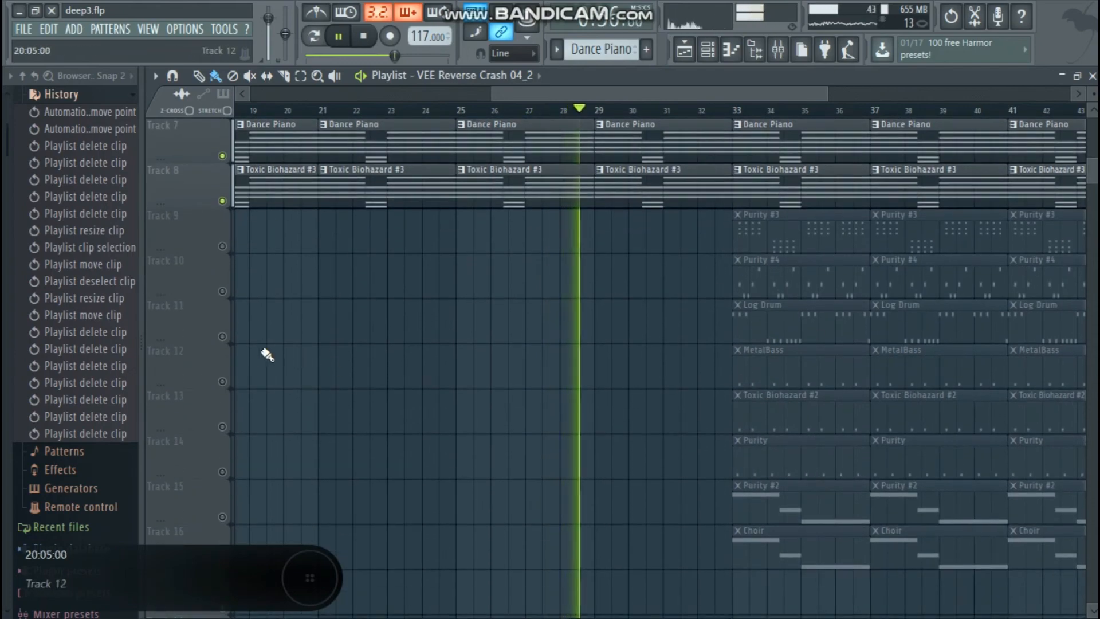
scroll(557, 342, up, 6)
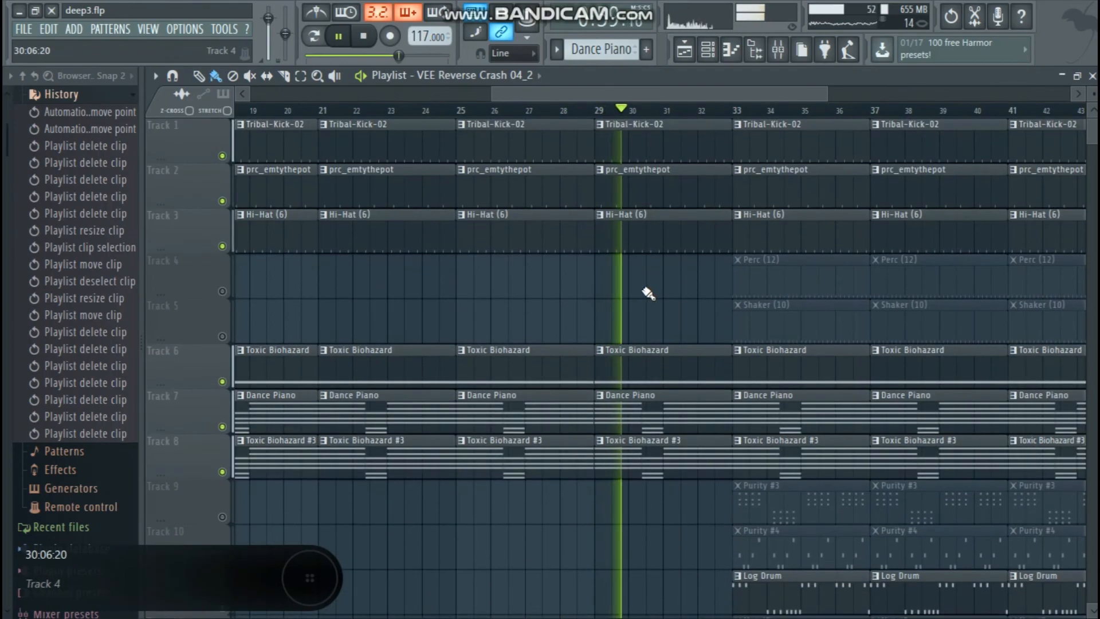
click(223, 291)
mouse_move(742, 289)
mouse_down()
mouse_move(514, 290)
mouse_move(729, 292)
mouse_move(668, 293)
mouse_up()
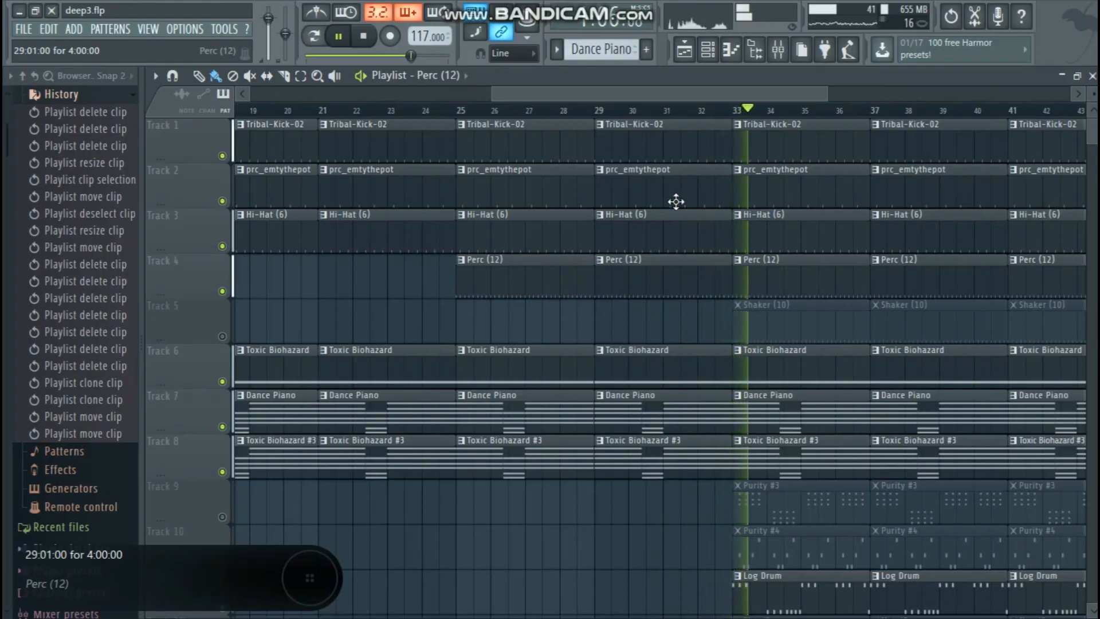
Step: Select all clips in bars 37–44 and duplicate them four times to extend the arrangement to bar 77
drag(646, 95, 696, 93)
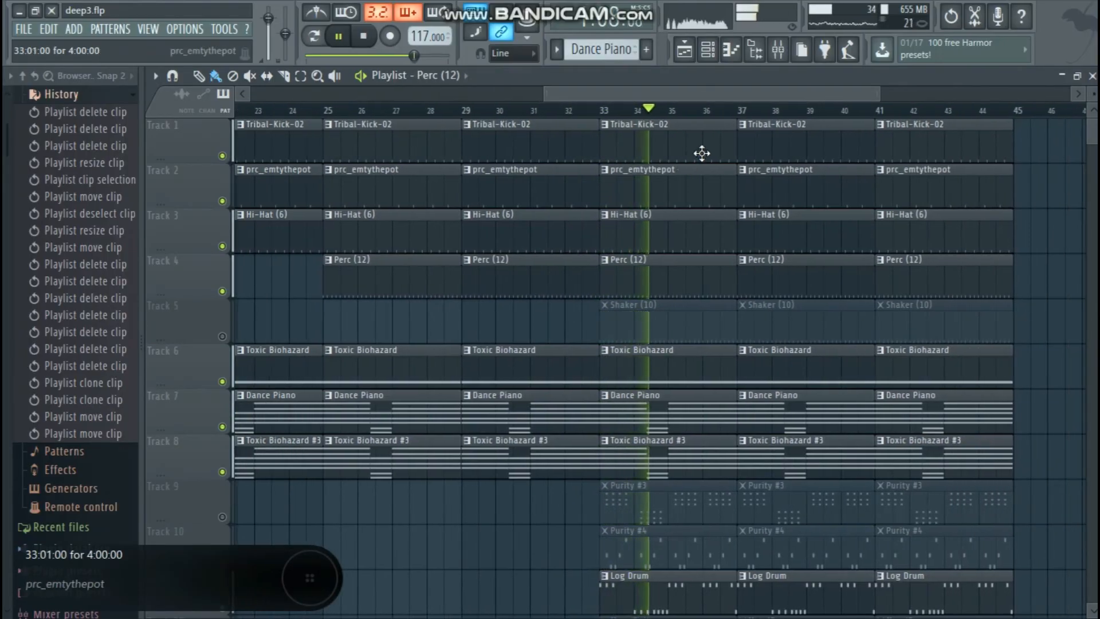
drag(884, 95, 1046, 95)
scroll(825, 270, down, 6)
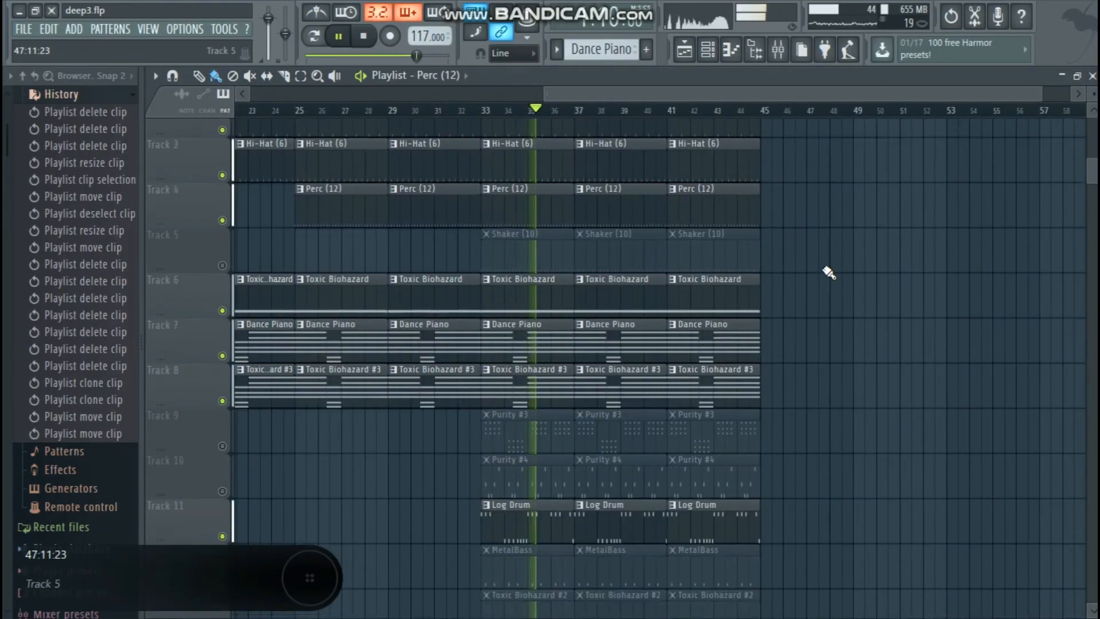
drag(794, 614, 590, 4)
key(ctrl+b)
key(ctrl+b)
key(ctrl+b)
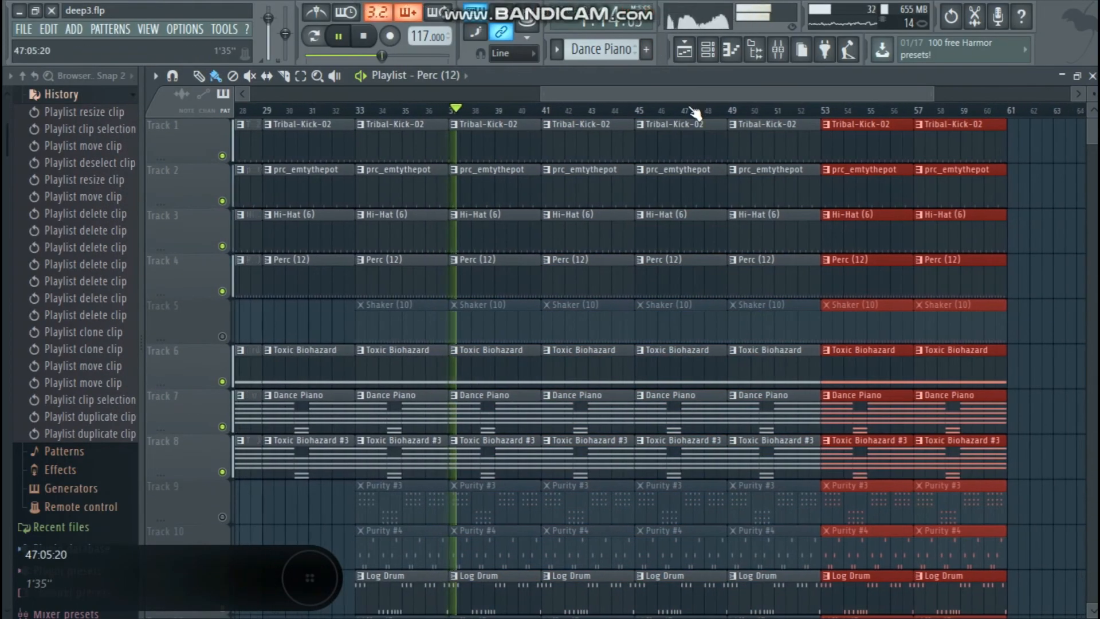
key(ctrl+b)
Step: Review the arrangement from the intro through the extended section to check where each track enters
drag(640, 94, 510, 98)
scroll(505, 218, down, 1)
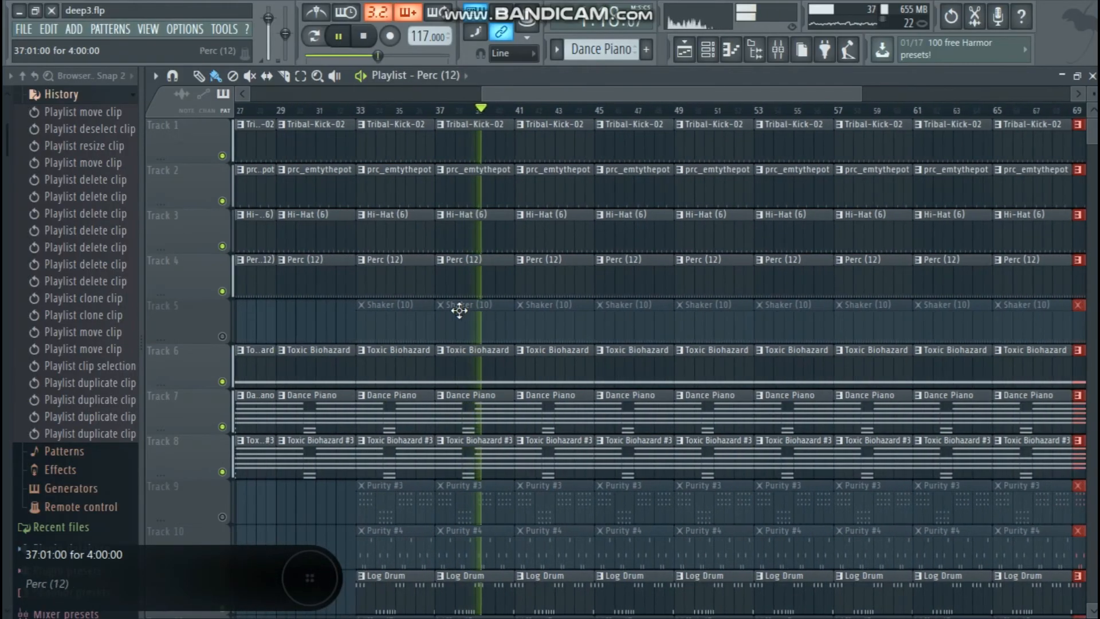
scroll(420, 321, down, 3)
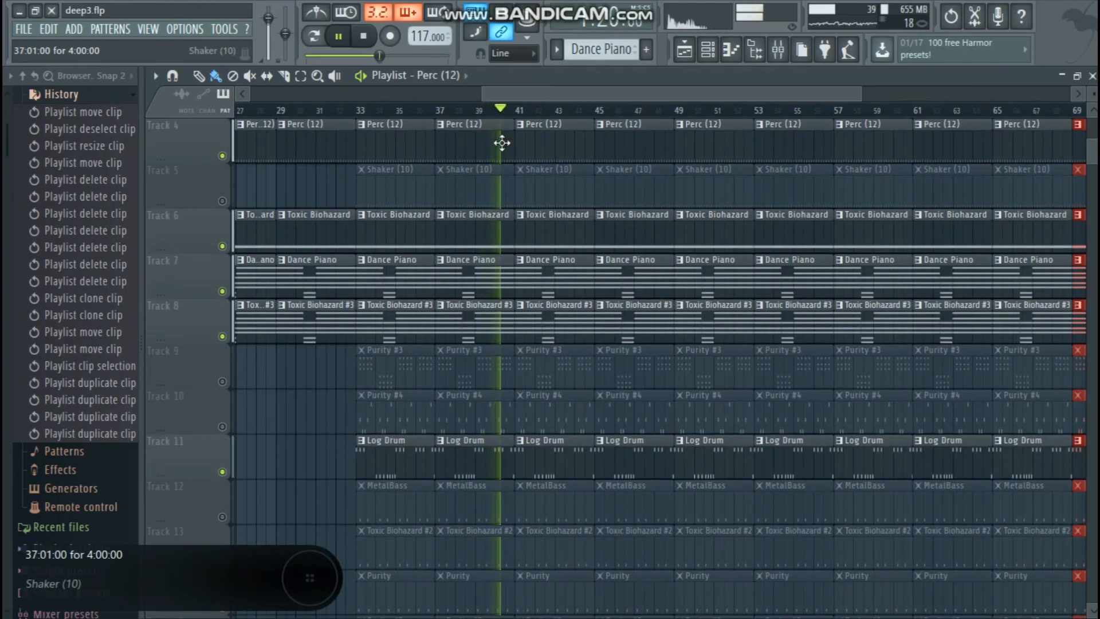
drag(482, 94, 252, 95)
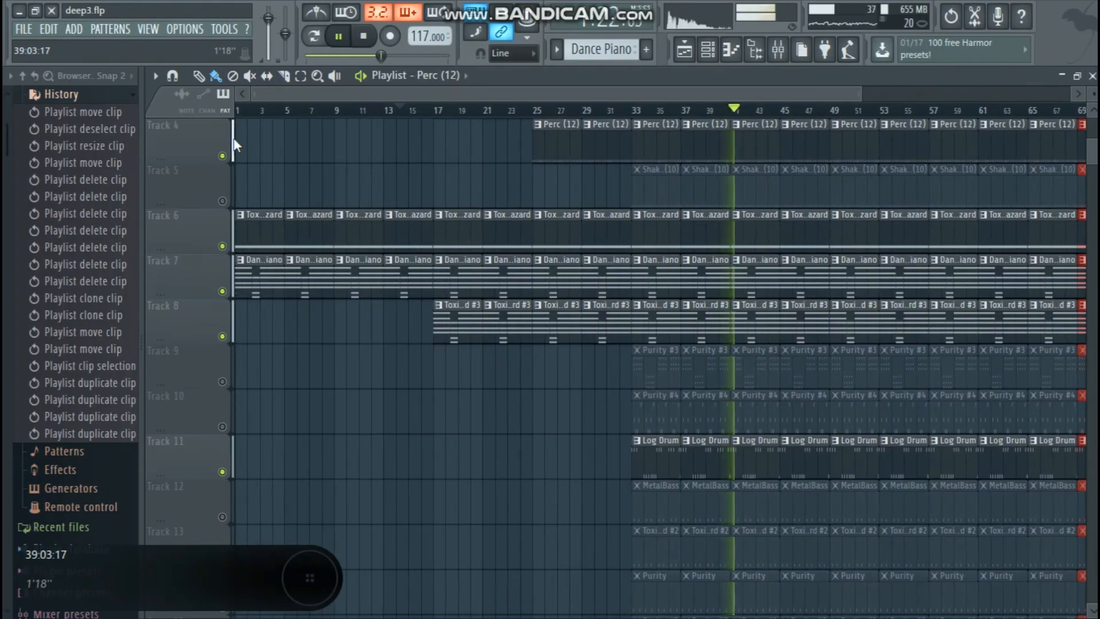
scroll(312, 231, up, 3)
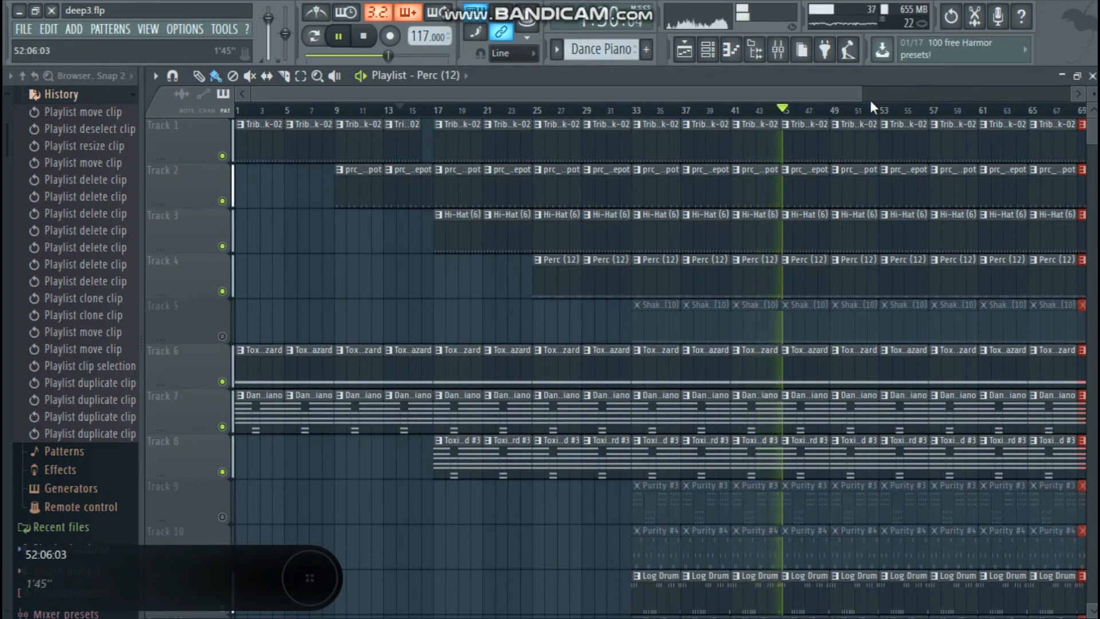
drag(861, 94, 470, 94)
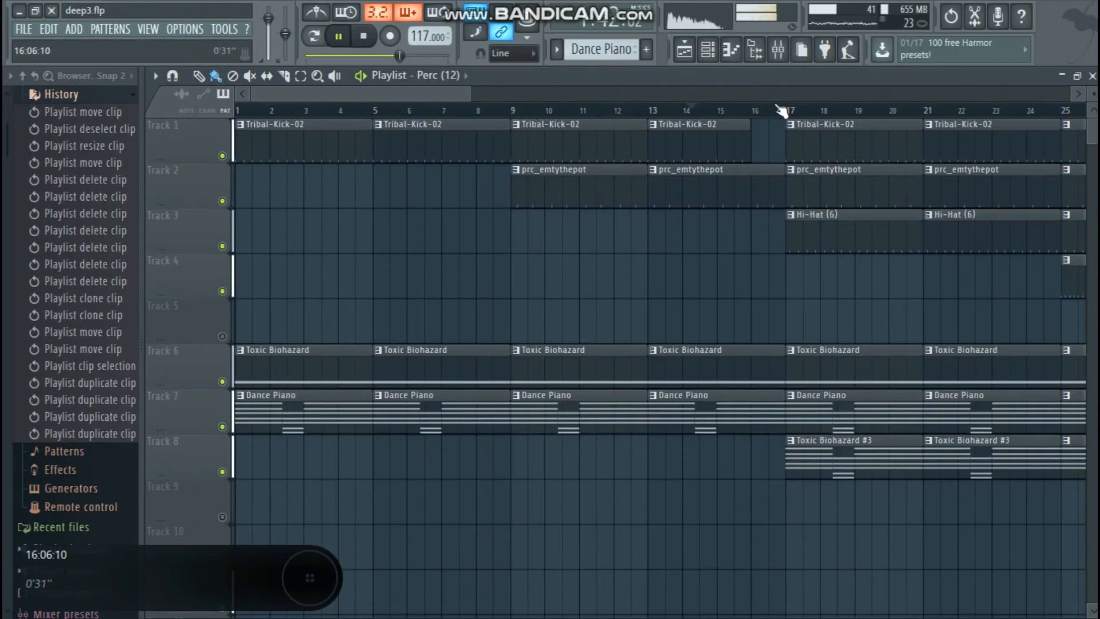
drag(466, 91, 534, 93)
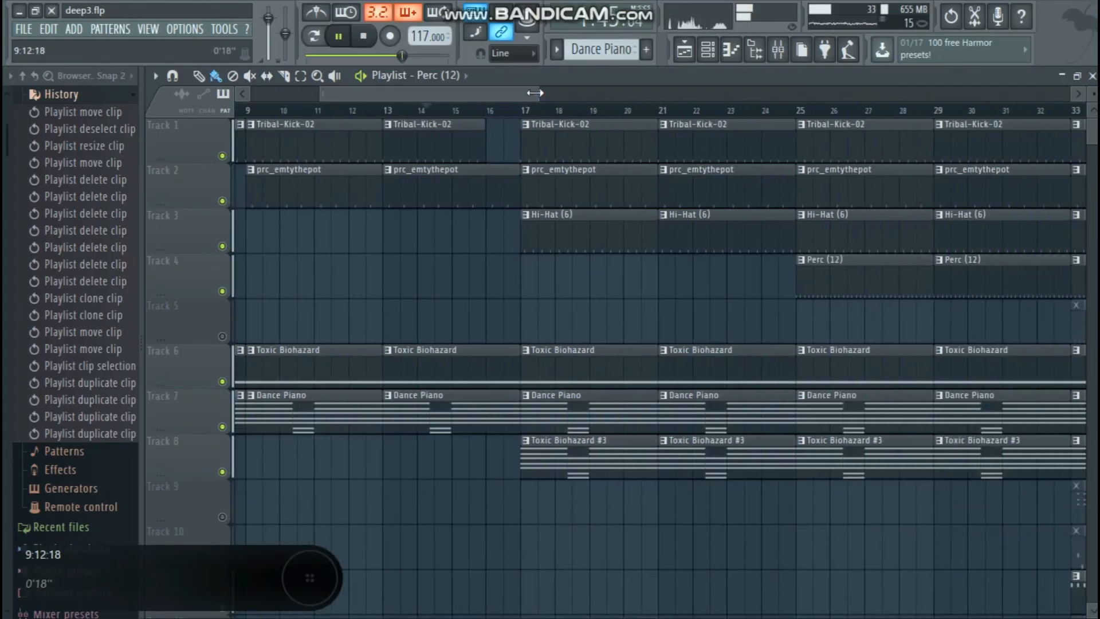
click(623, 95)
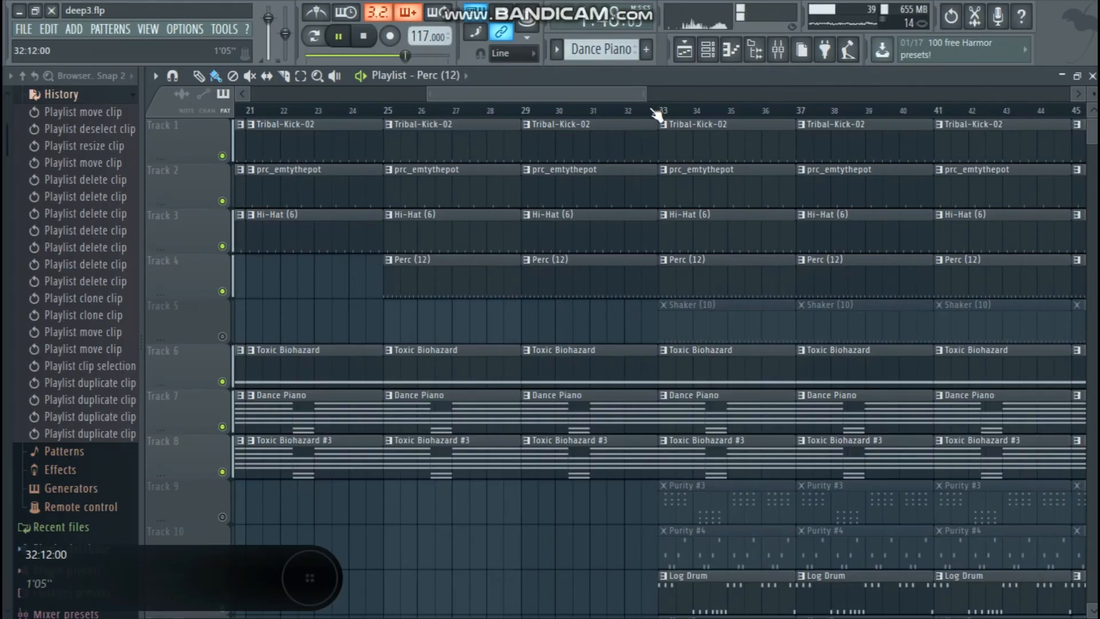
Step: Stop playback and delete the clips in bars 33–48 on Tracks 9, 10 and 12–16, keeping the Log Drum clips
scroll(675, 304, down, 6)
drag(640, 92, 726, 92)
key(space)
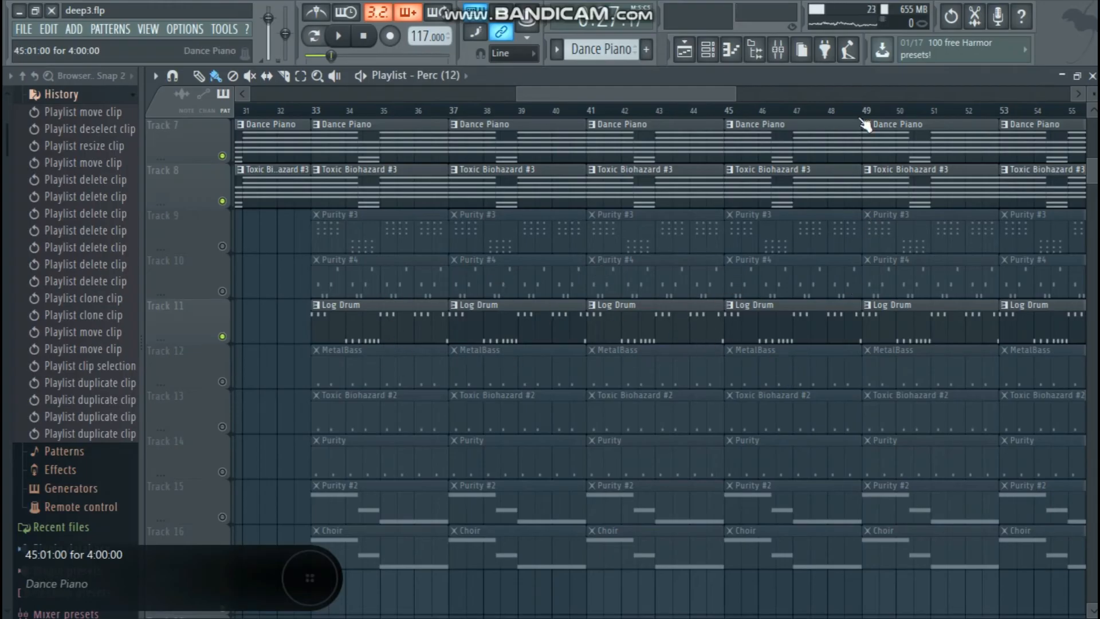
scroll(853, 241, down, 2)
mouse_move(819, 190)
mouse_down()
mouse_move(428, 172)
mouse_move(527, 155)
mouse_up()
mouse_move(798, 300)
mouse_down()
mouse_move(798, 459)
mouse_move(644, 304)
mouse_move(628, 487)
mouse_move(496, 314)
mouse_move(405, 447)
mouse_move(632, 154)
mouse_up()
Step: Activate the Purity #3 track (Track 9) and delete the Shaker (10) clips in bars 33–48
drag(639, 91, 731, 97)
scroll(528, 209, up, 6)
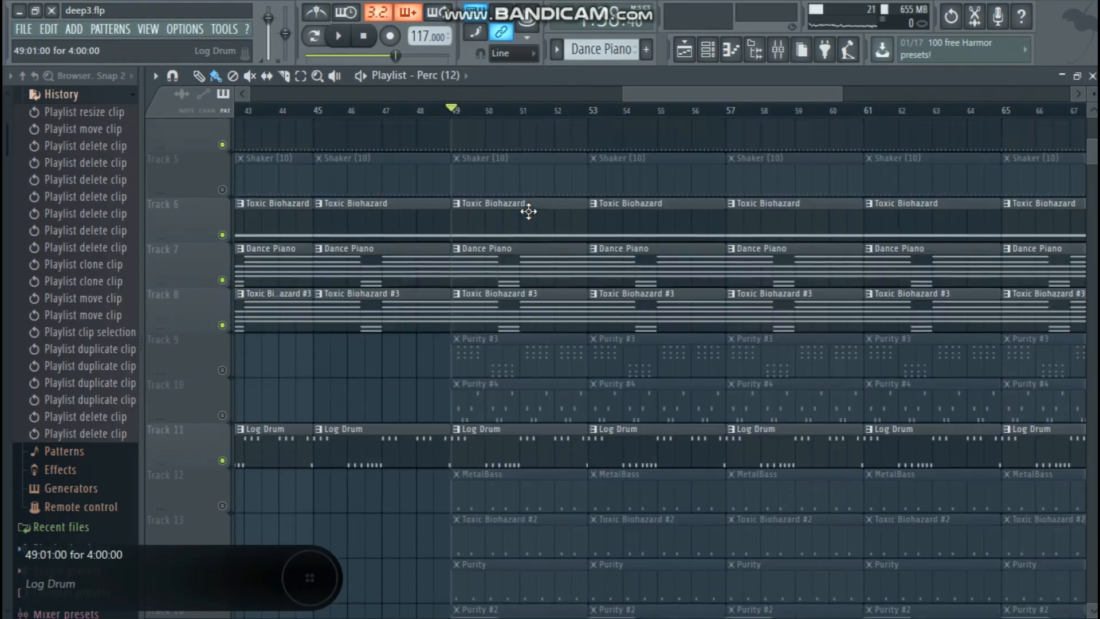
click(222, 427)
drag(355, 245, 289, 232)
drag(627, 98, 460, 96)
drag(567, 234, 421, 232)
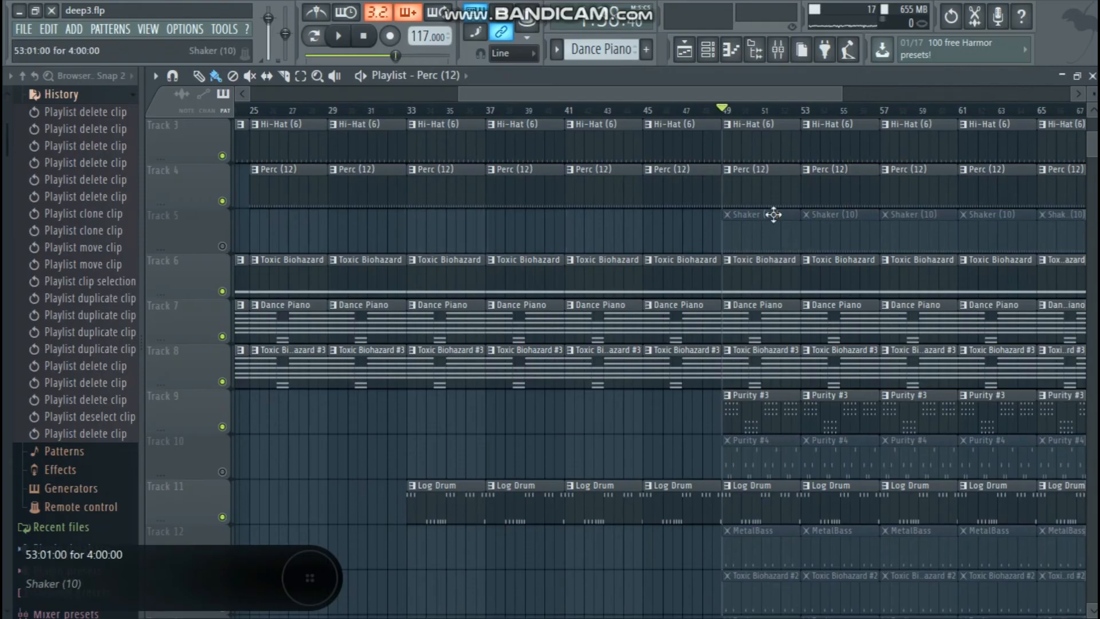
Step: Play the arrangement from bar 49 to check the section where Purity #3 enters
scroll(769, 380, down, 3)
scroll(776, 361, up, 3)
drag(751, 96, 802, 101)
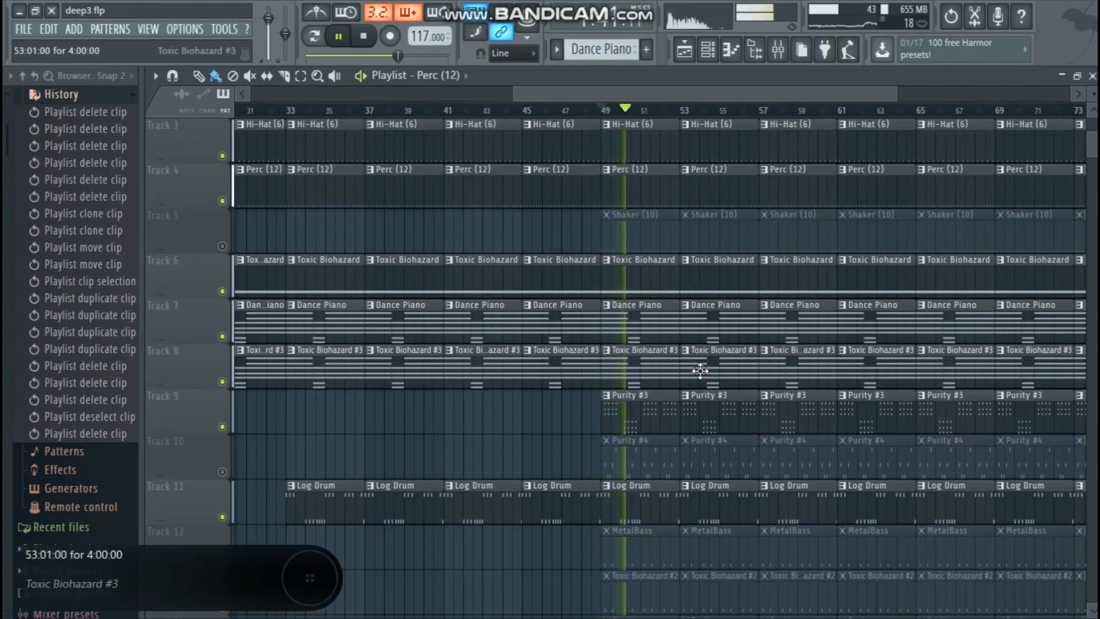
Step: Delete the Shaker (10) and Purity #4 clips in bars 49–56 and activate the Shaker track (Track 5)
scroll(700, 366, down, 6)
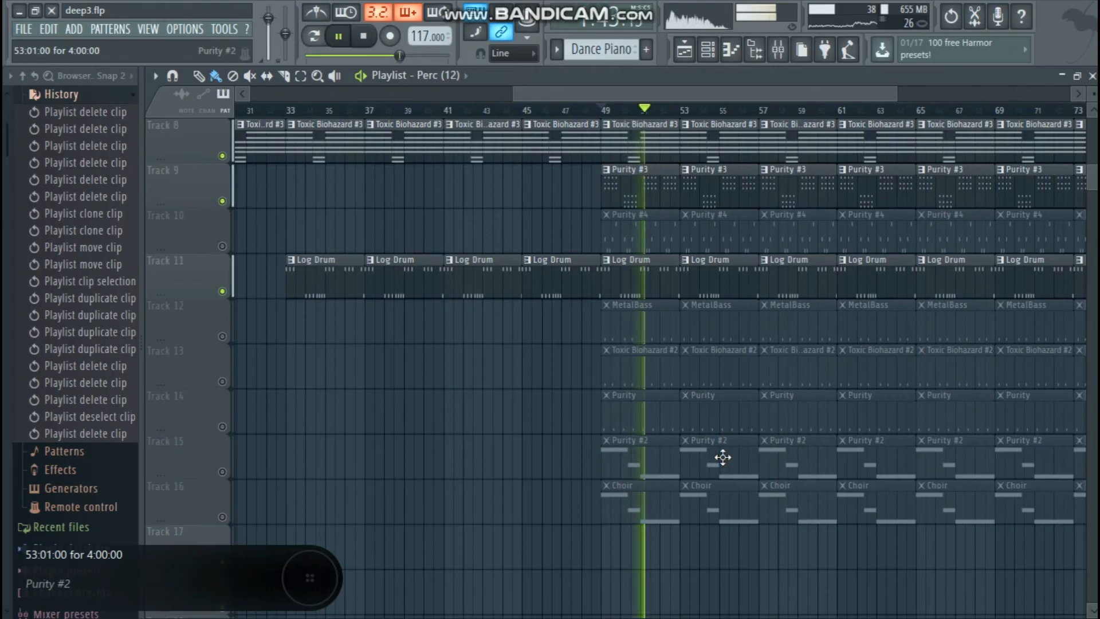
scroll(685, 410, up, 5)
drag(687, 93, 724, 91)
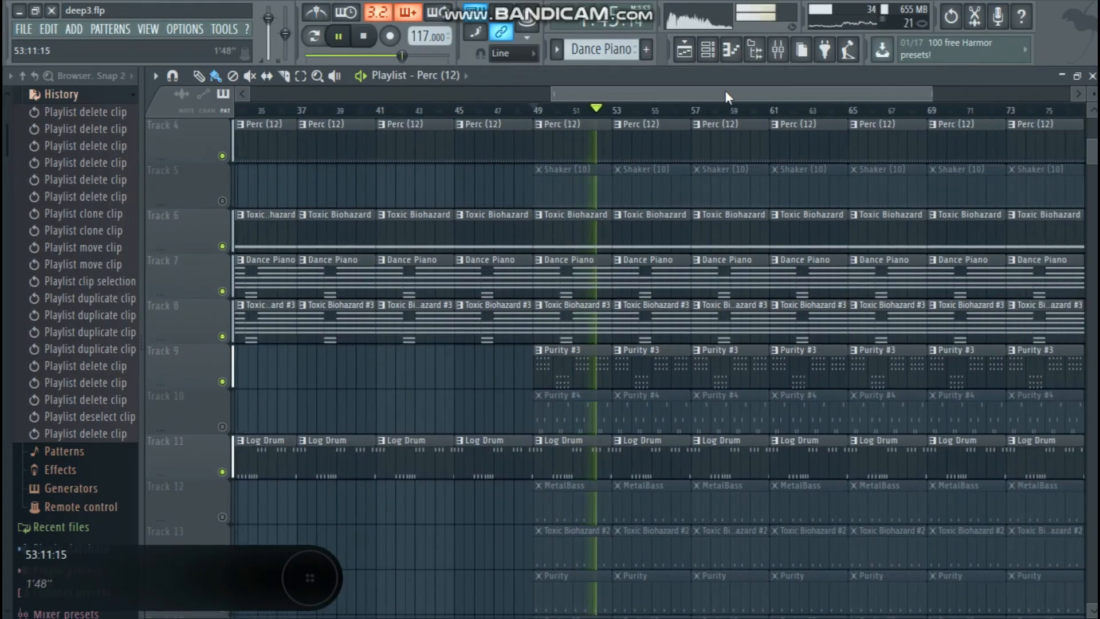
right_click(651, 184)
right_click(550, 191)
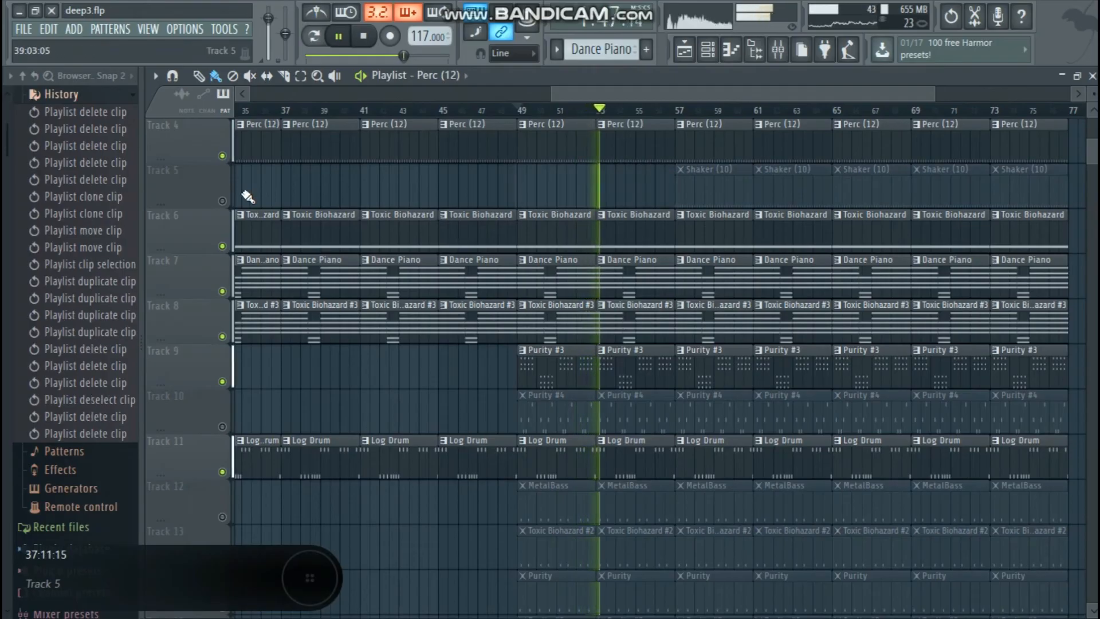
click(223, 201)
right_click(615, 419)
right_click(550, 422)
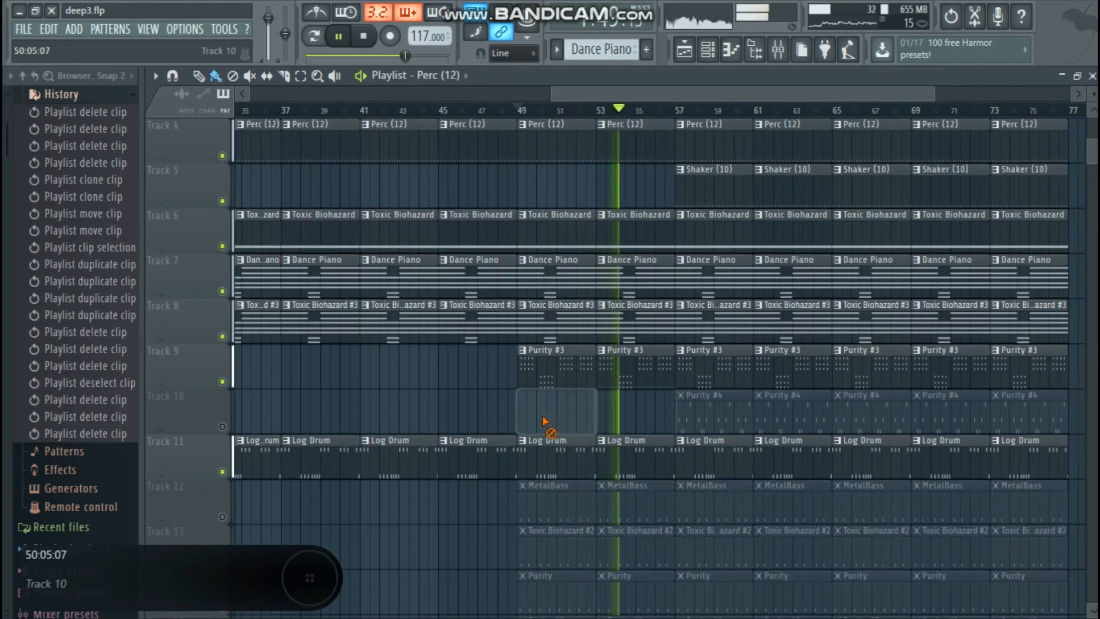
Step: Activate the MetalBass track (Track 12) and the Toxic Biohazard #2 track (Track 13)
scroll(535, 434, down, 2)
scroll(731, 113, up, 3)
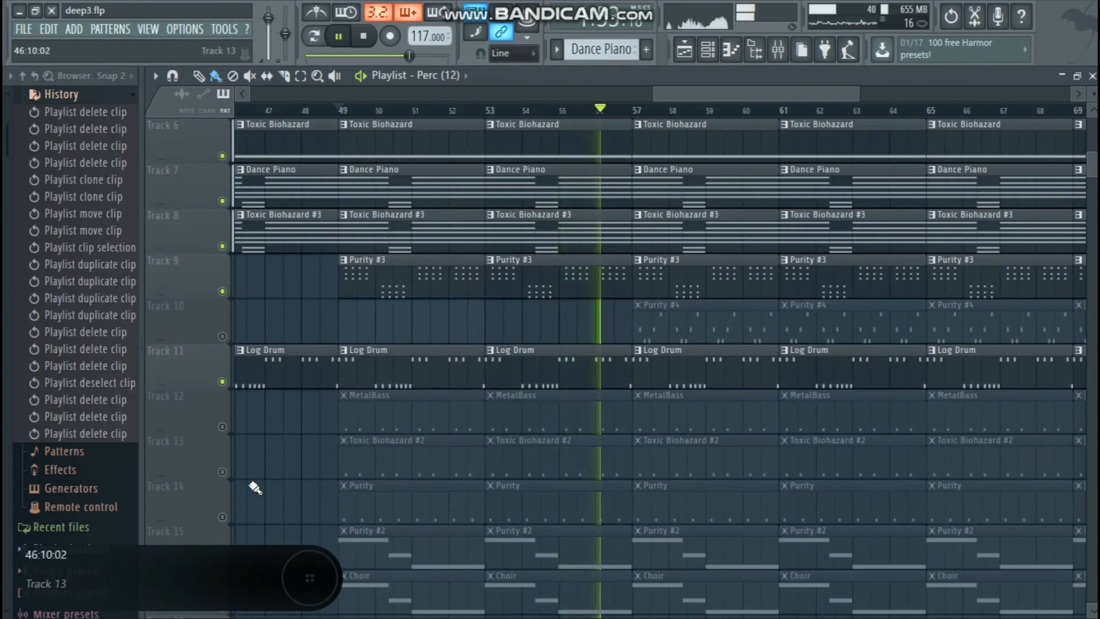
click(222, 426)
click(222, 471)
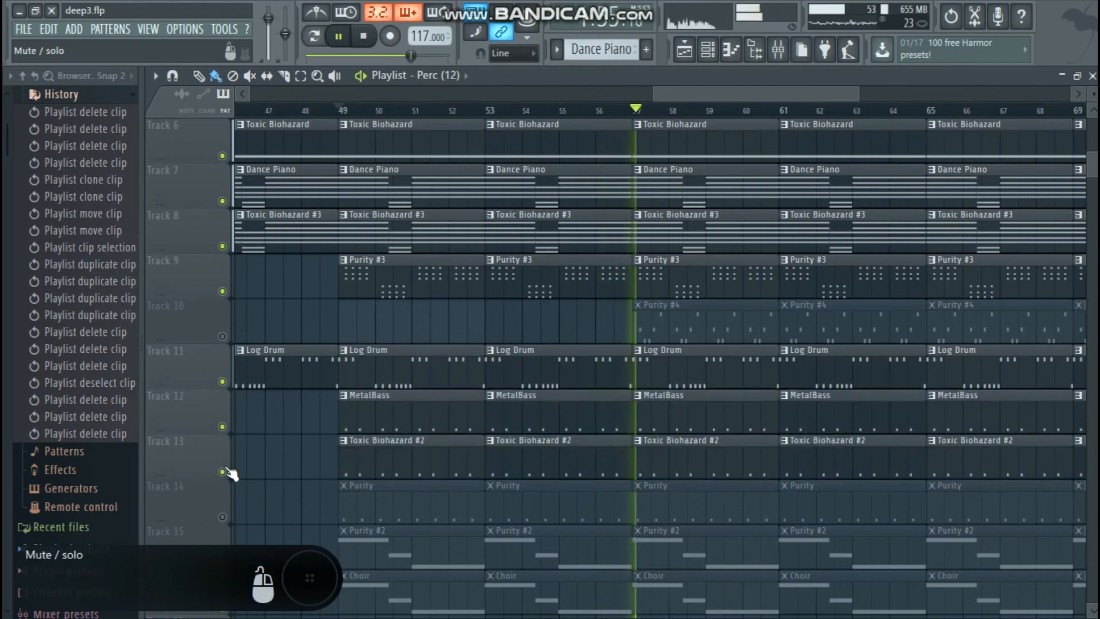
Step: Delete the MetalBass and Toxic Biohazard #2 clips in bars 49–56
right_click(533, 424)
right_click(534, 456)
right_click(458, 453)
right_click(442, 429)
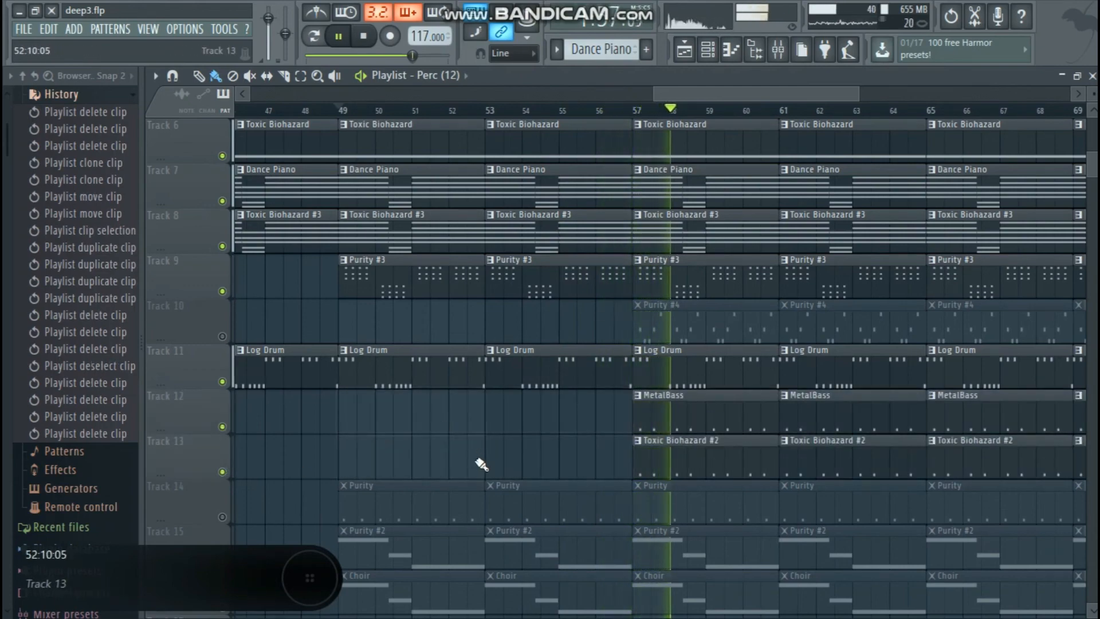
Step: Delete the Purity, Purity #2 and Choir clips on Tracks 14–16 in bars 49–56
scroll(518, 450, down, 2)
scroll(517, 449, down, 1)
right_click(550, 373)
right_click(539, 413)
right_click(533, 458)
right_click(423, 413)
right_click(401, 458)
right_click(401, 372)
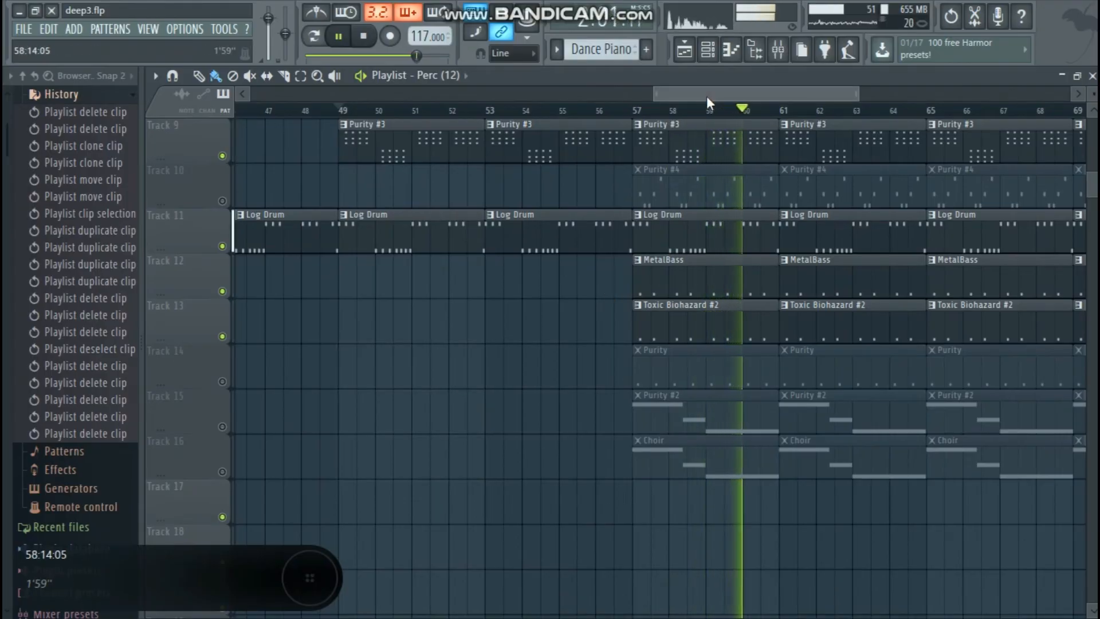
Step: Delete the Purity #4, Purity, Purity #2 and Choir clips in bars 57–64
drag(706, 96, 728, 101)
right_click(697, 189)
right_click(630, 191)
right_click(620, 383)
right_click(625, 414)
right_click(630, 455)
right_click(667, 460)
right_click(687, 420)
right_click(706, 386)
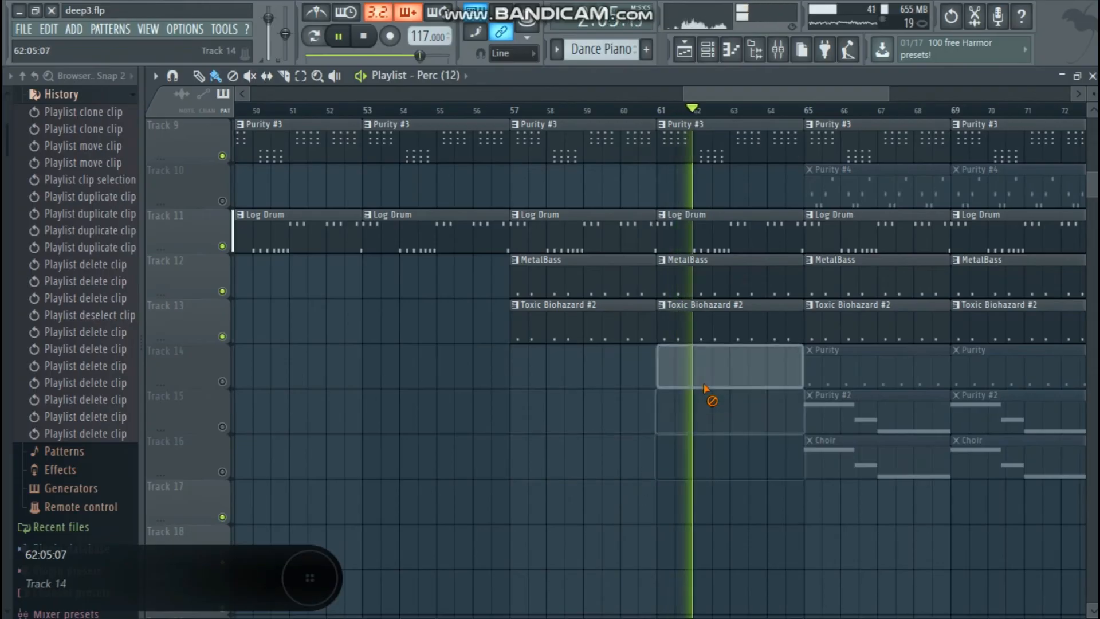
Step: Activate the Purity track (Track 14) and delete the Purity #4, Purity #2 and Choir clips in bars 65–68
drag(740, 98, 796, 95)
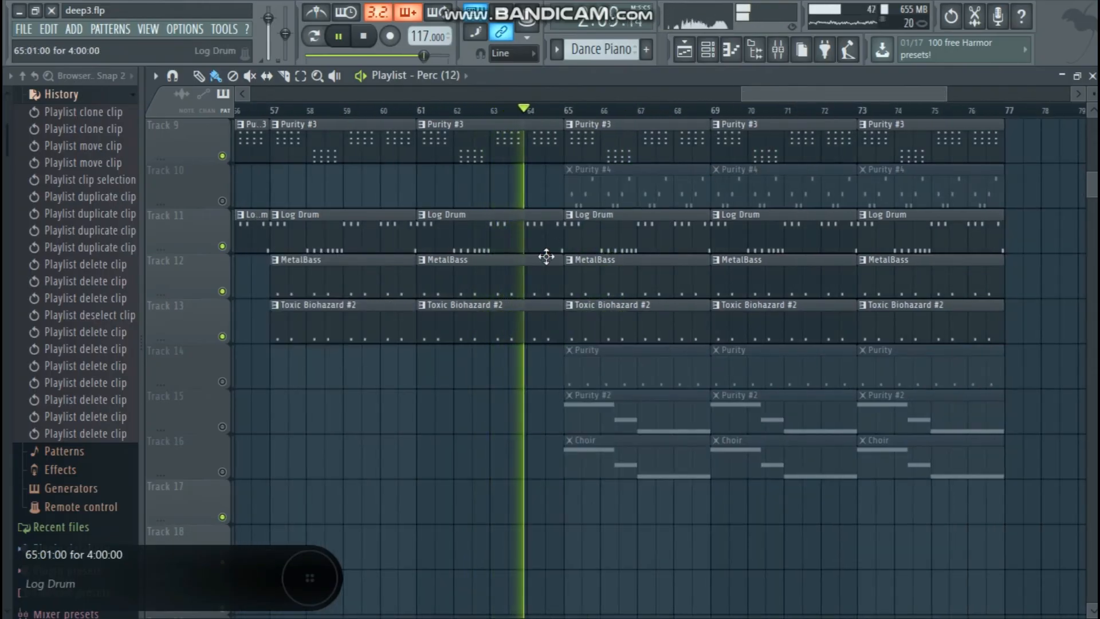
click(223, 382)
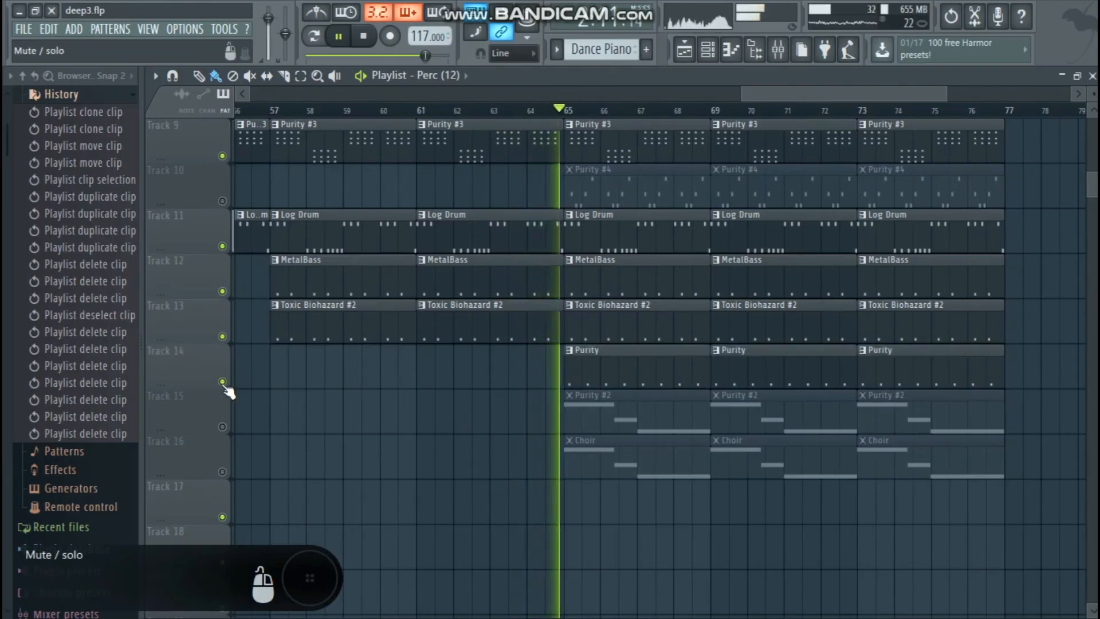
right_click(603, 425)
right_click(658, 197)
Step: Select all clips in bars 69–76 and duplicate them three times to extend the song to bar 101
scroll(813, 120, down, 4)
drag(875, 519, 803, 56)
key(ctrl+b)
key(ctrl+b)
key(ctrl+b)
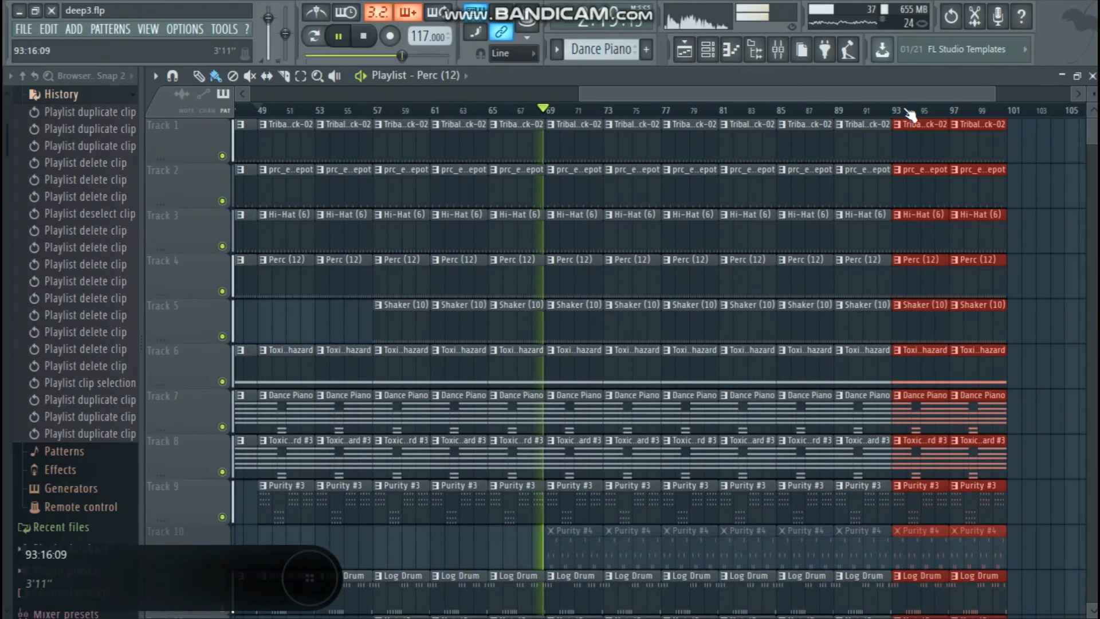
Step: Delete the Purity #4, Purity #2 and Choir clips in bars 69–76
scroll(658, 208, down, 2)
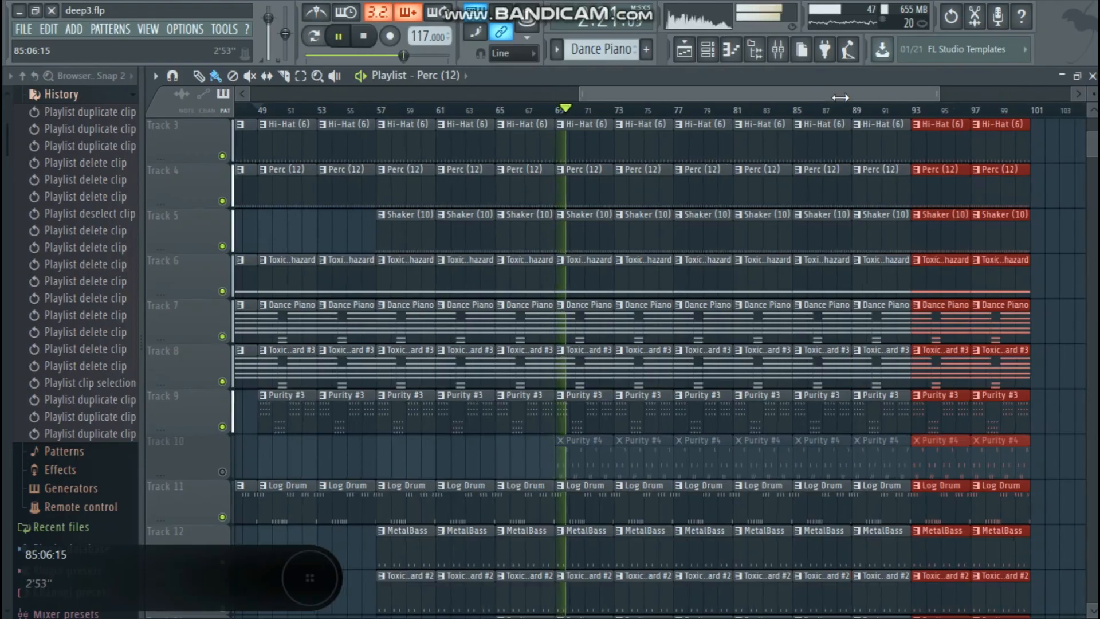
drag(995, 91, 834, 92)
scroll(531, 291, down, 3)
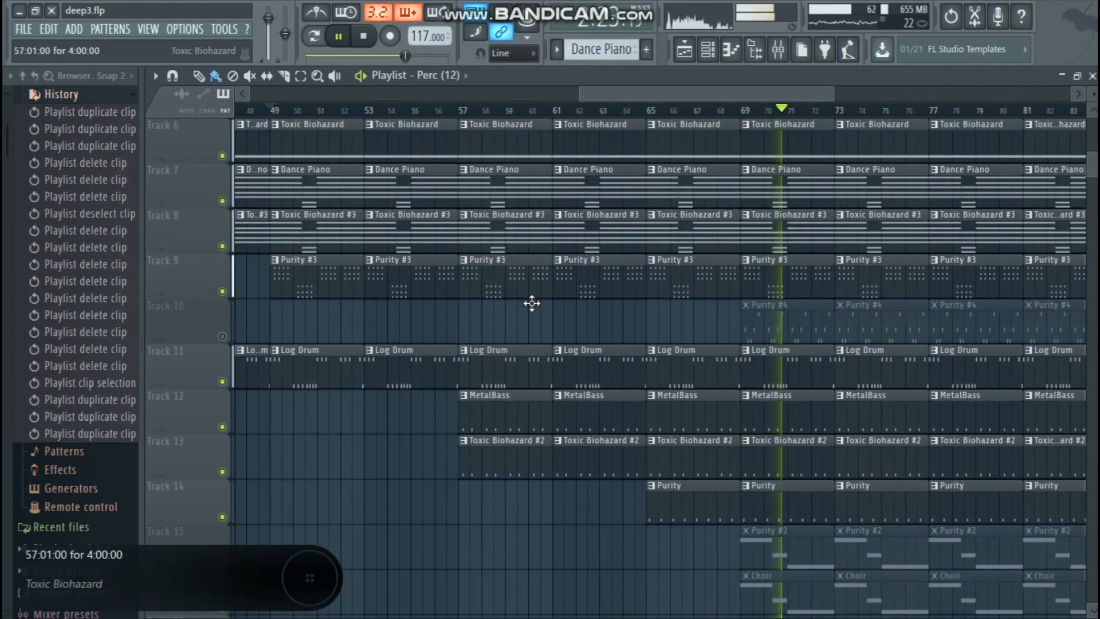
drag(727, 94, 763, 93)
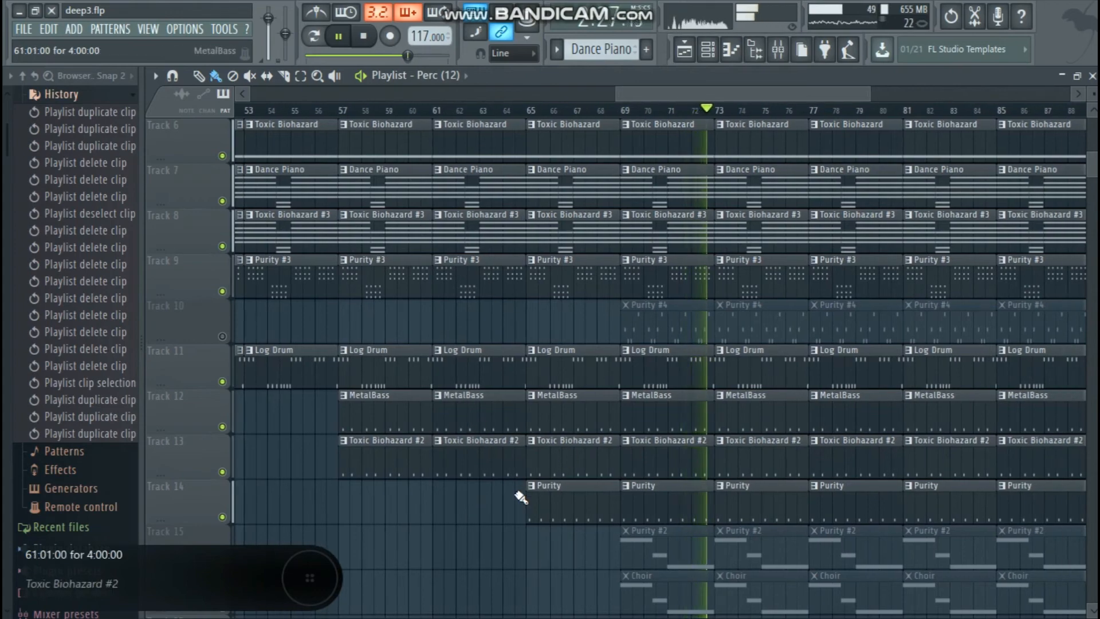
scroll(630, 372, down, 3)
right_click(680, 199)
right_click(730, 204)
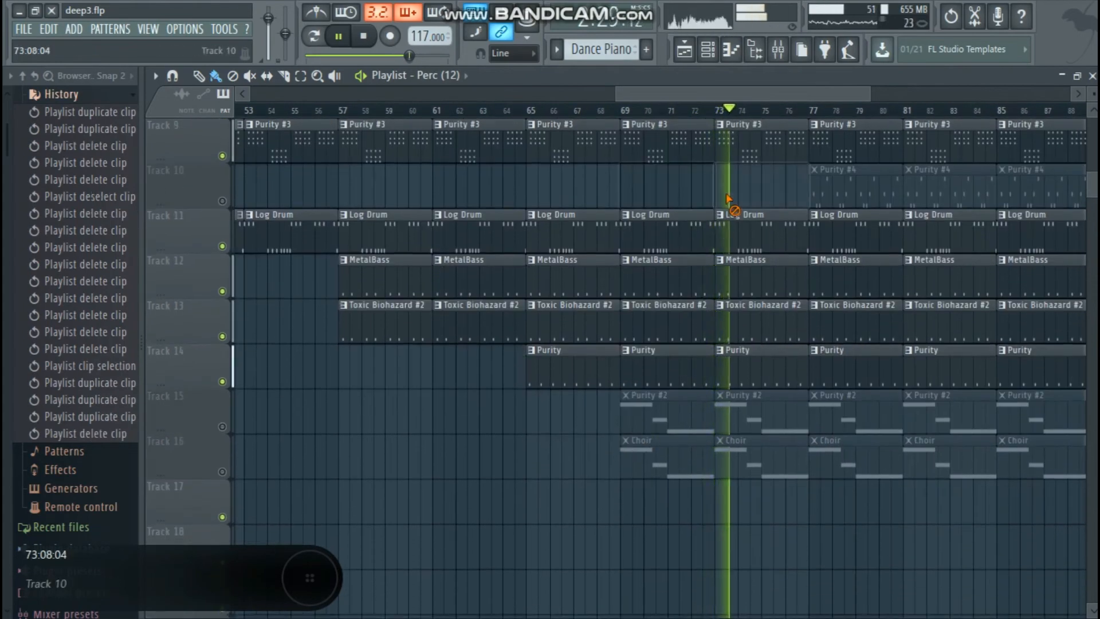
right_click(732, 419)
right_click(728, 457)
right_click(682, 459)
right_click(676, 423)
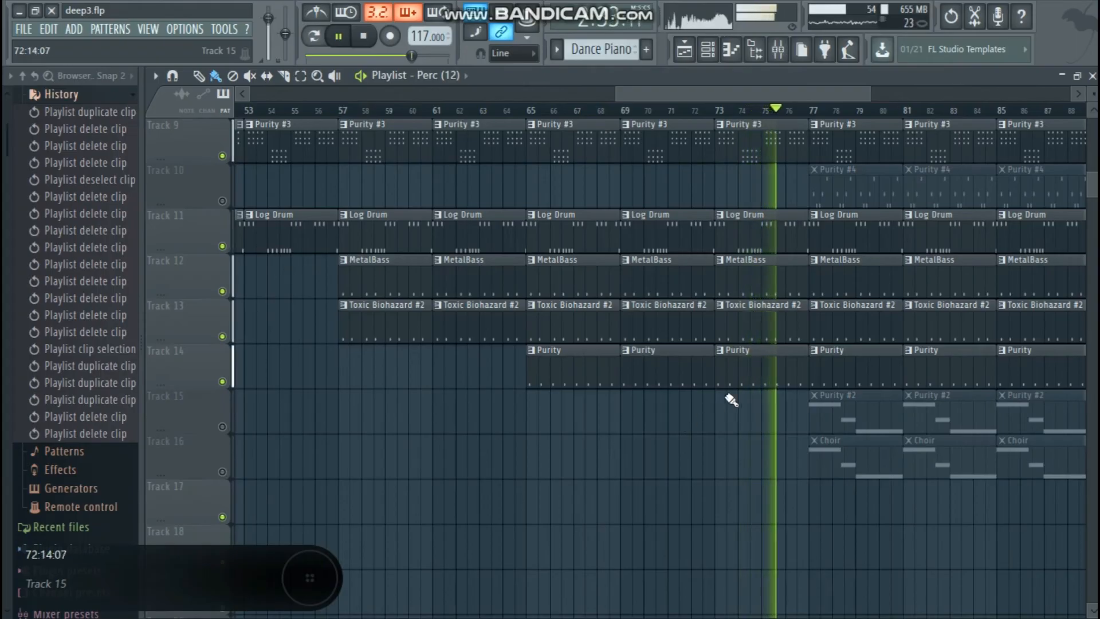
Step: Stop playback, clone the Purity #4 clip from bar 77 to bar 73 and activate Track 10
key(space)
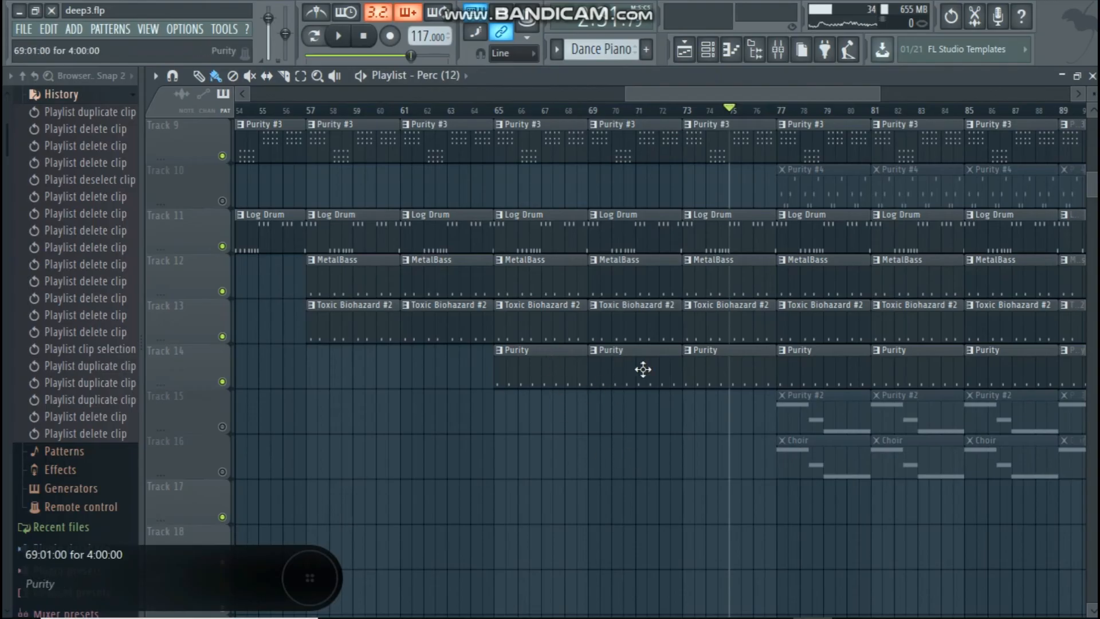
click(682, 112)
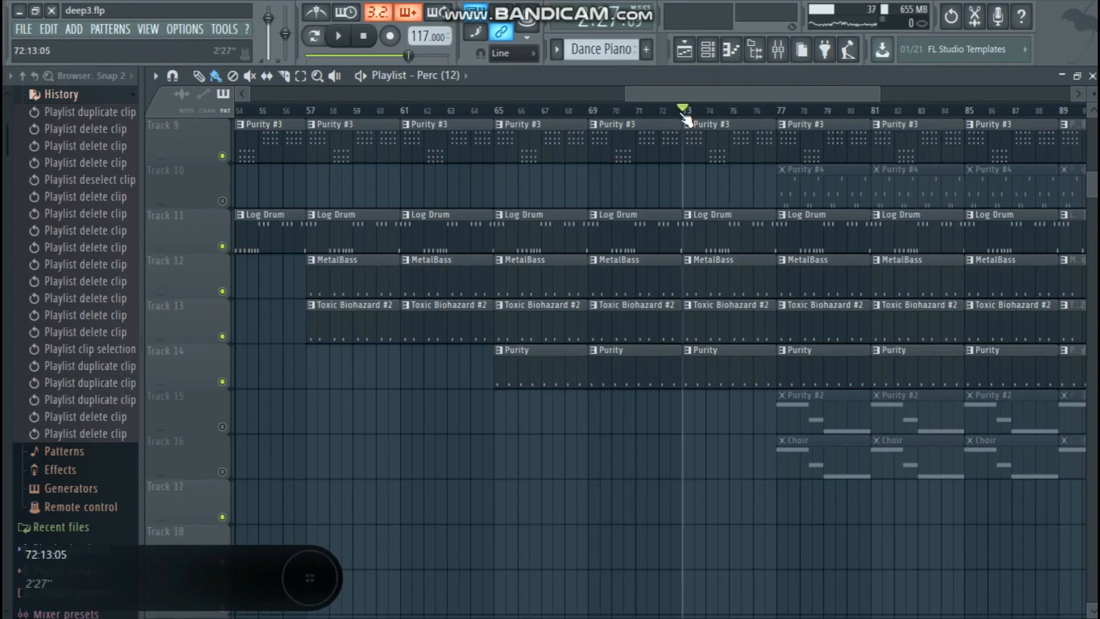
shift+drag(814, 191, 732, 190)
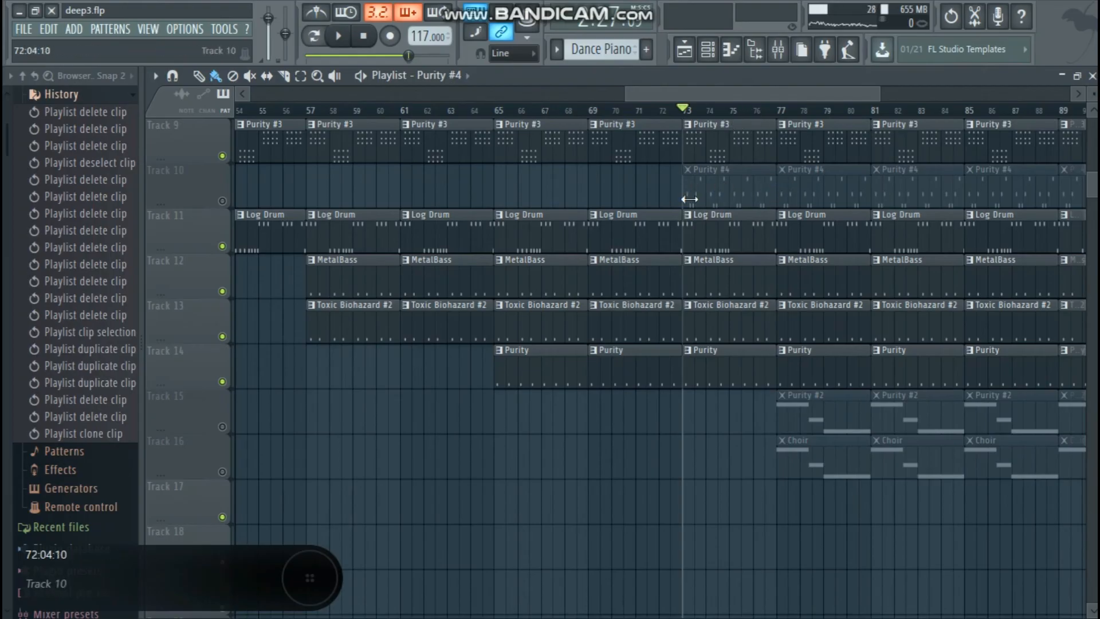
click(223, 201)
Step: Shorten the end of the Tribal-Kick-02 clip just before bar 73
scroll(768, 241, up, 4)
drag(680, 149, 672, 150)
scroll(667, 216, down, 3)
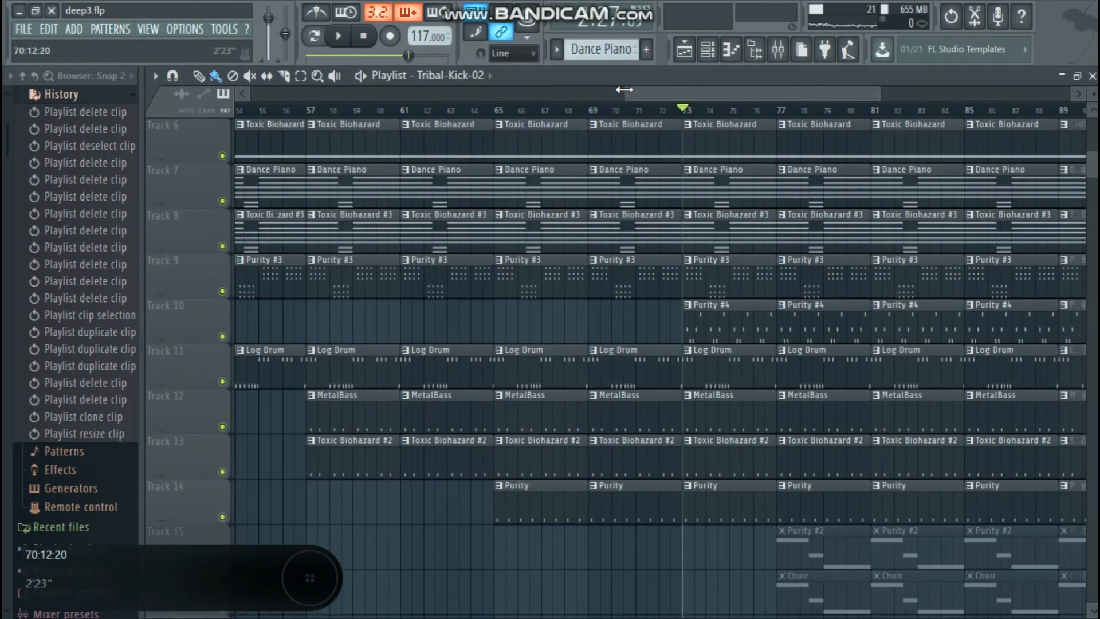
Step: Clone the crash and effect clips on Tracks 18 and 19 from bar 17 to the transition at bar 73
scroll(630, 287, down, 2)
scroll(588, 363, down, 5)
scroll(588, 364, up, 4)
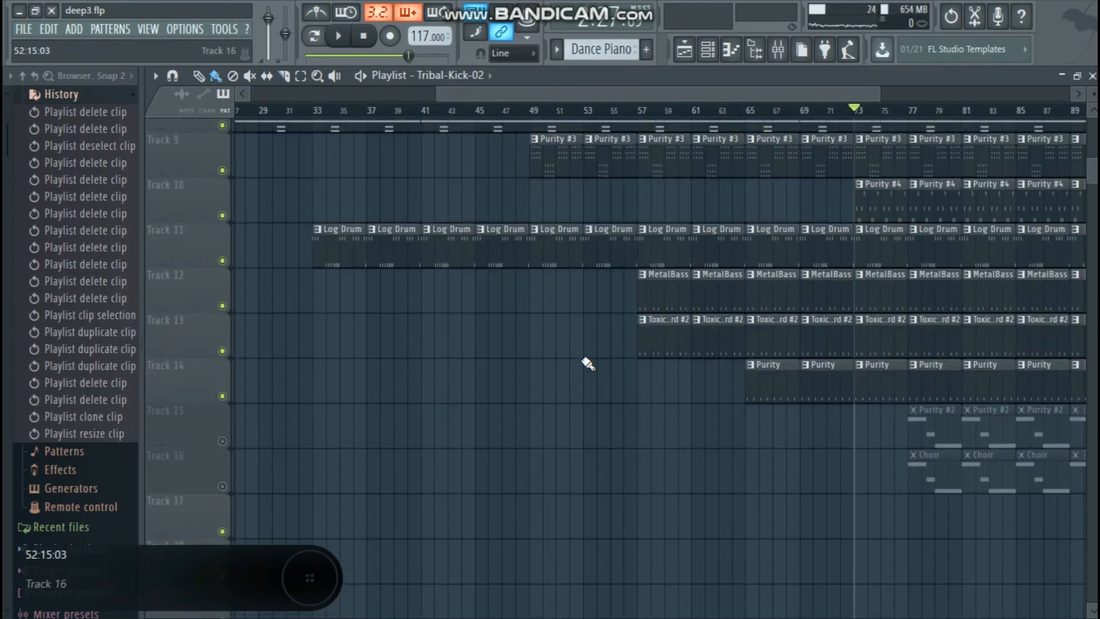
scroll(695, 156, down, 2)
drag(672, 95, 507, 95)
scroll(550, 456, down, 3)
mouse_move(432, 408)
mouse_down()
mouse_move(413, 350)
mouse_move(1089, 395)
mouse_up()
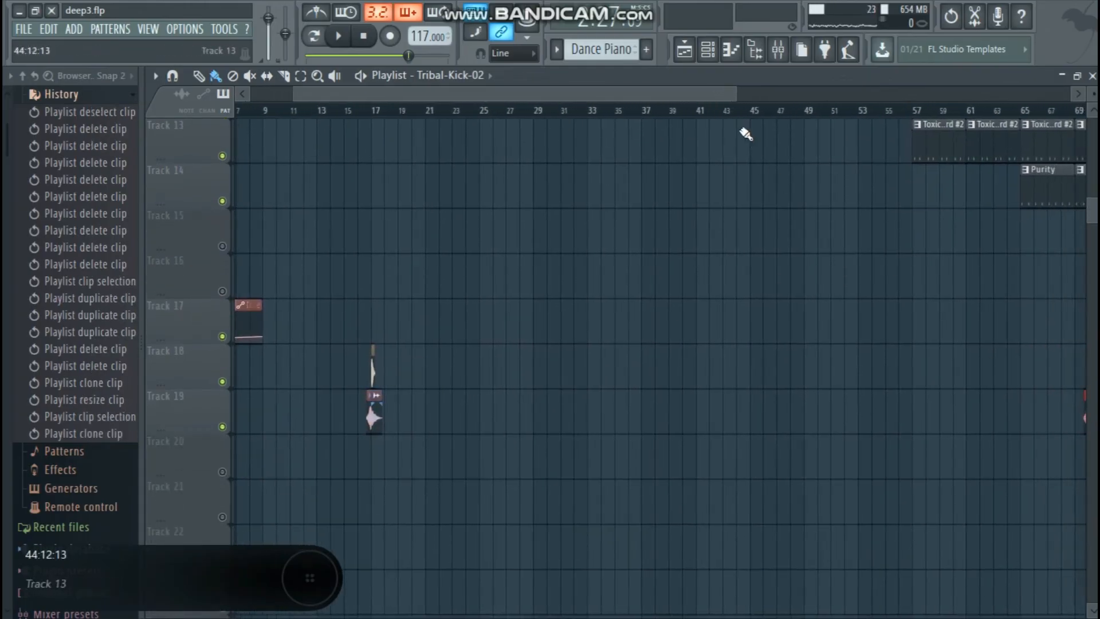
scroll(696, 95, down, 3)
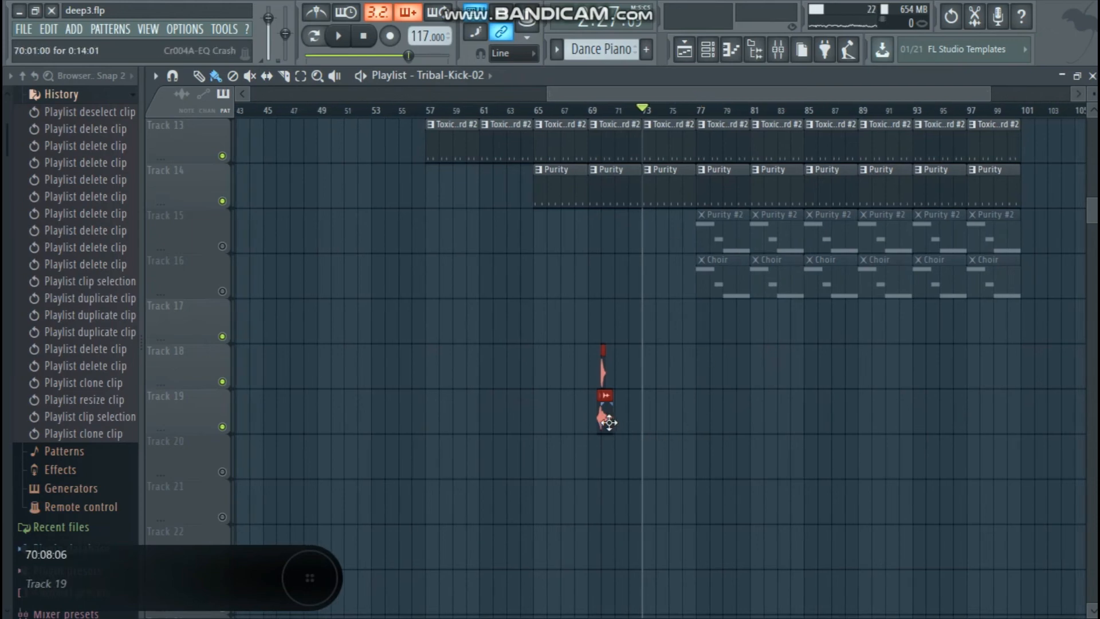
drag(607, 422, 640, 431)
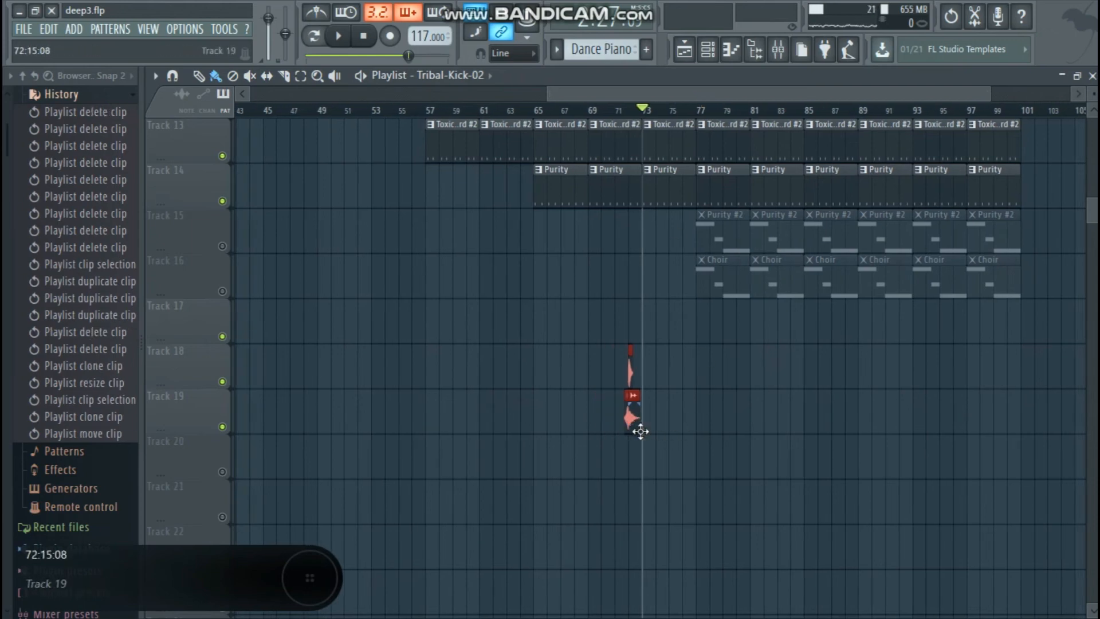
Step: Play the arrangement from about bar 71 to check the transition at bar 73
click(620, 108)
key(space)
scroll(621, 109, up, 3)
right_click(743, 243)
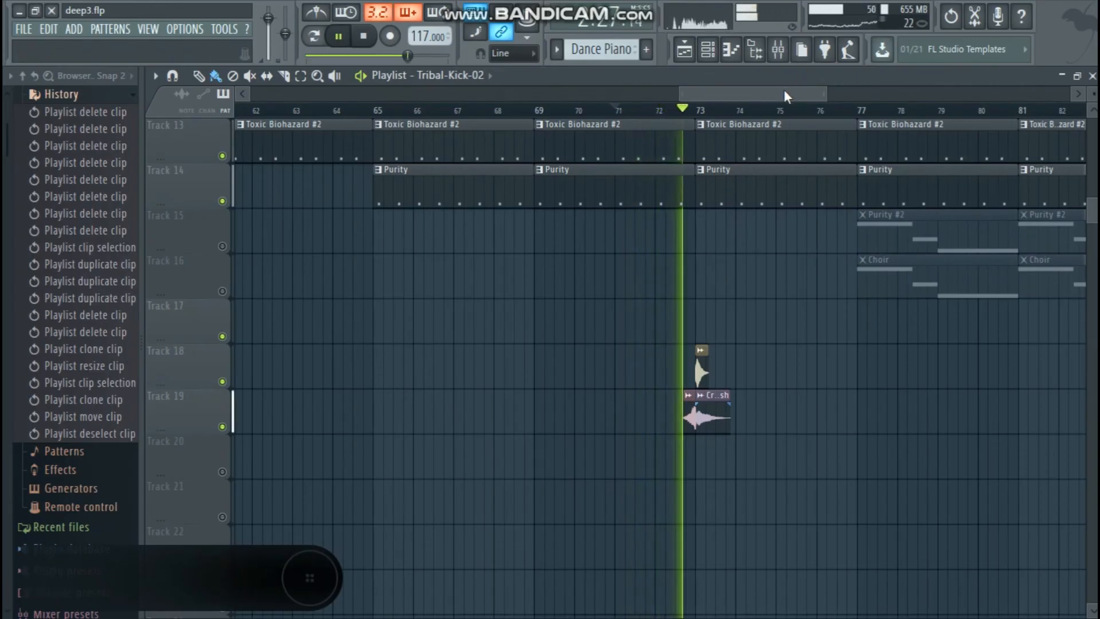
drag(826, 95, 895, 96)
scroll(776, 253, up, 6)
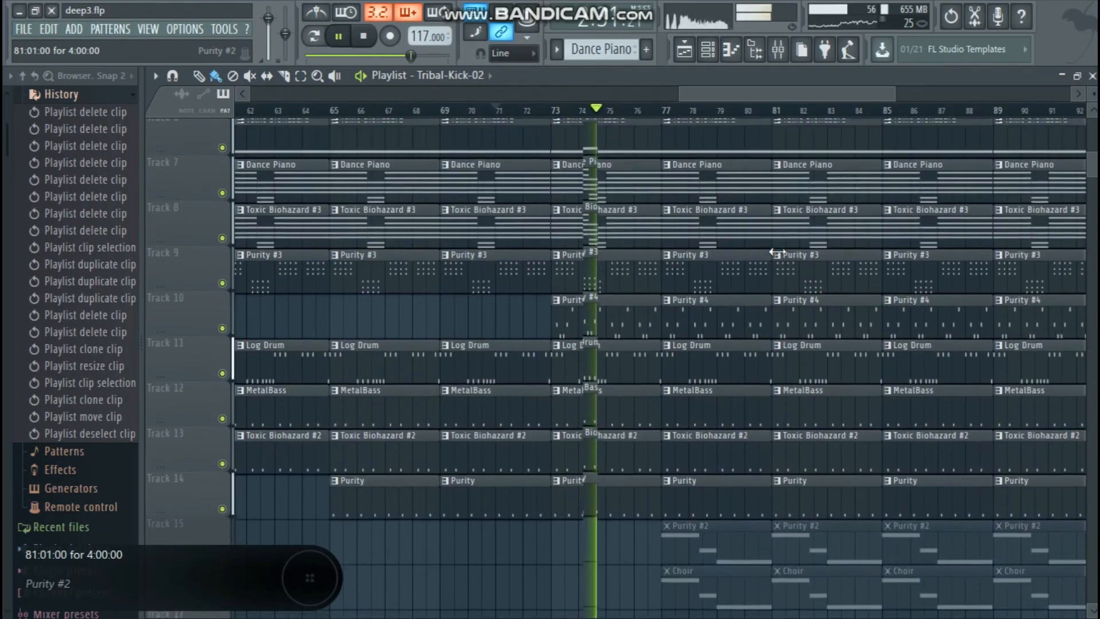
Step: Delete the Purity #2 and Choir clips in bars 77–80
scroll(743, 386, down, 3)
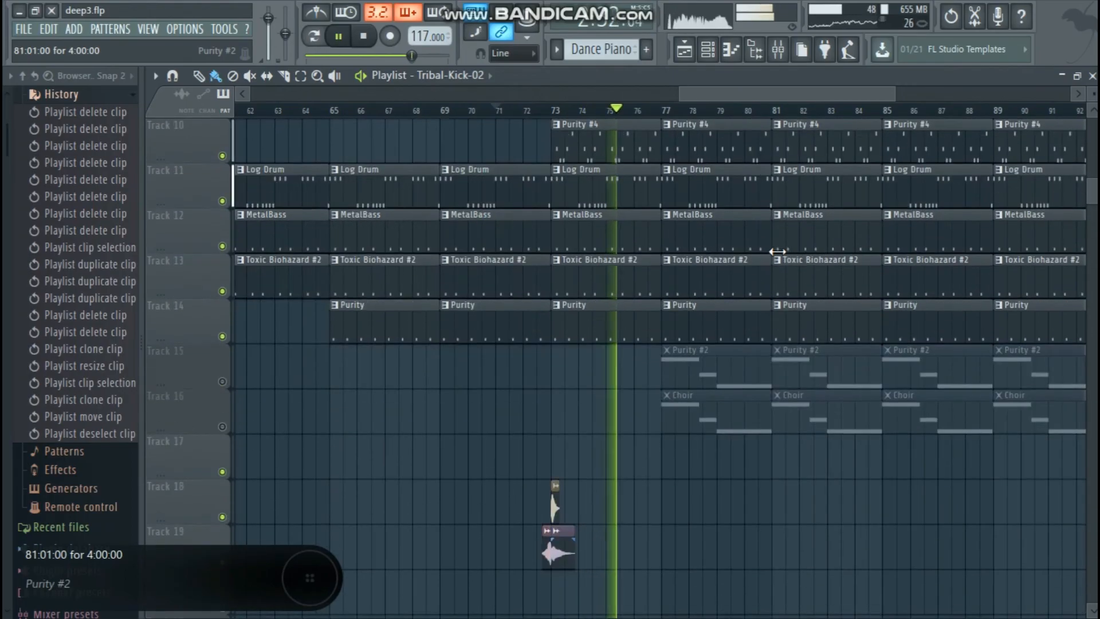
right_click(743, 386)
right_click(753, 418)
click(812, 372)
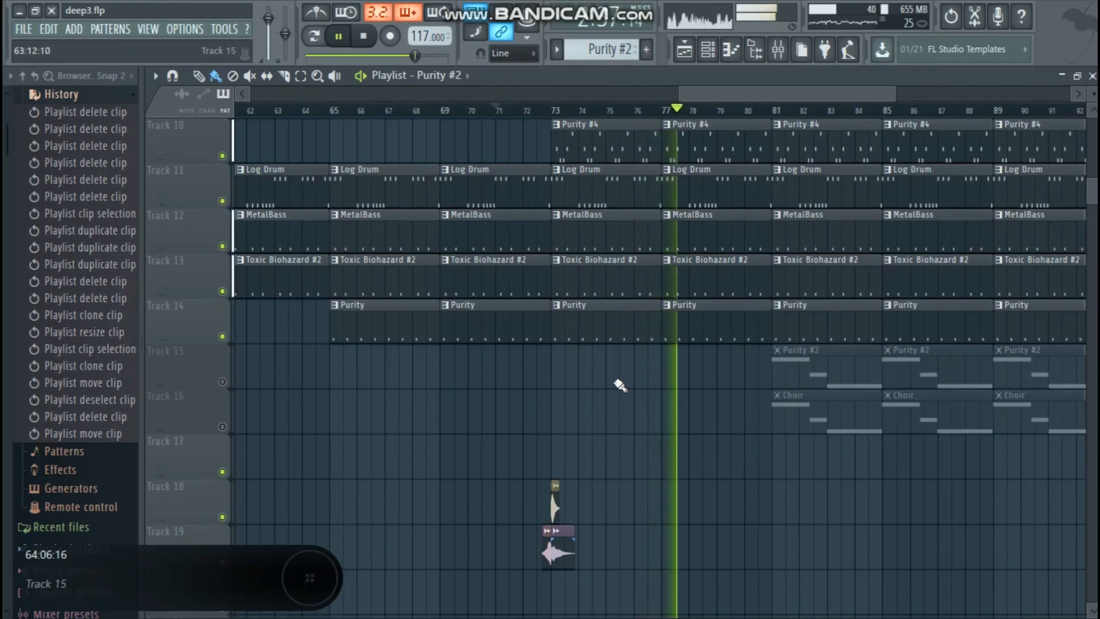
Step: Stop playback and clone the Purity #2 and Choir clips from bars 81–88 into bars 73–80
key(space)
drag(731, 388, 949, 411)
drag(941, 382, 725, 388)
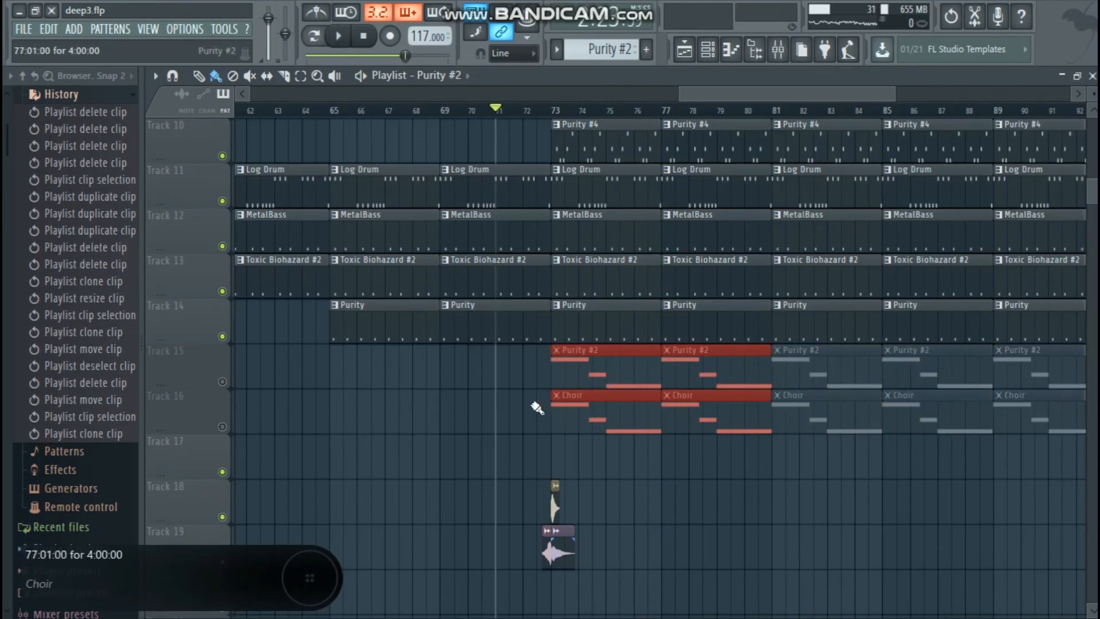
Step: Activate the Purity #2 and Choir tracks (Tracks 15 and 16) and select bars 73–80 on the timeline
click(222, 382)
click(223, 426)
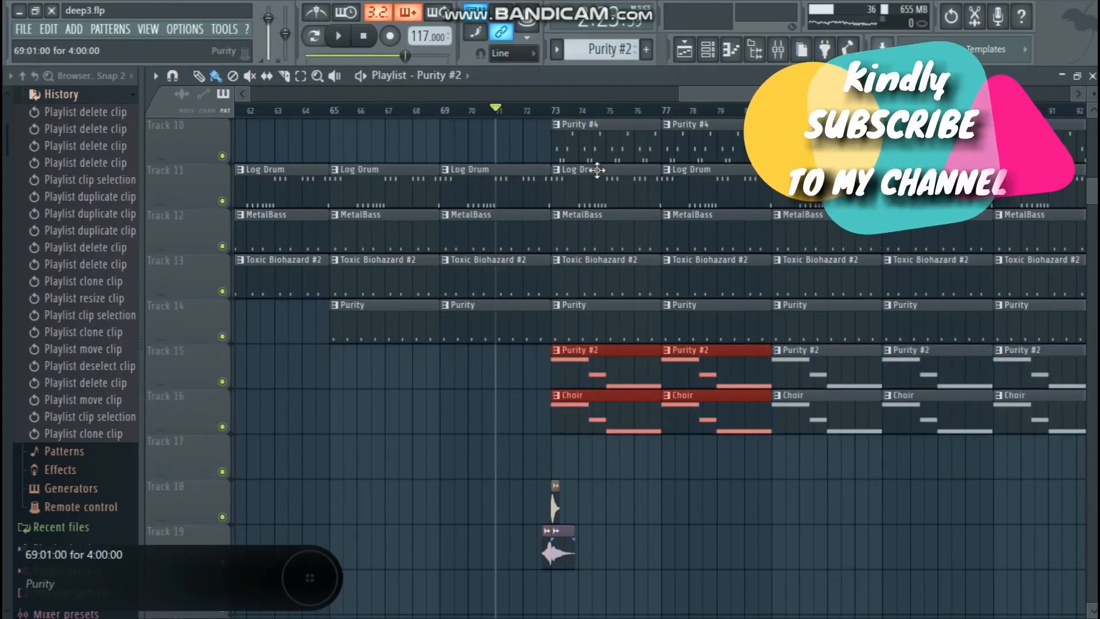
drag(551, 110, 771, 110)
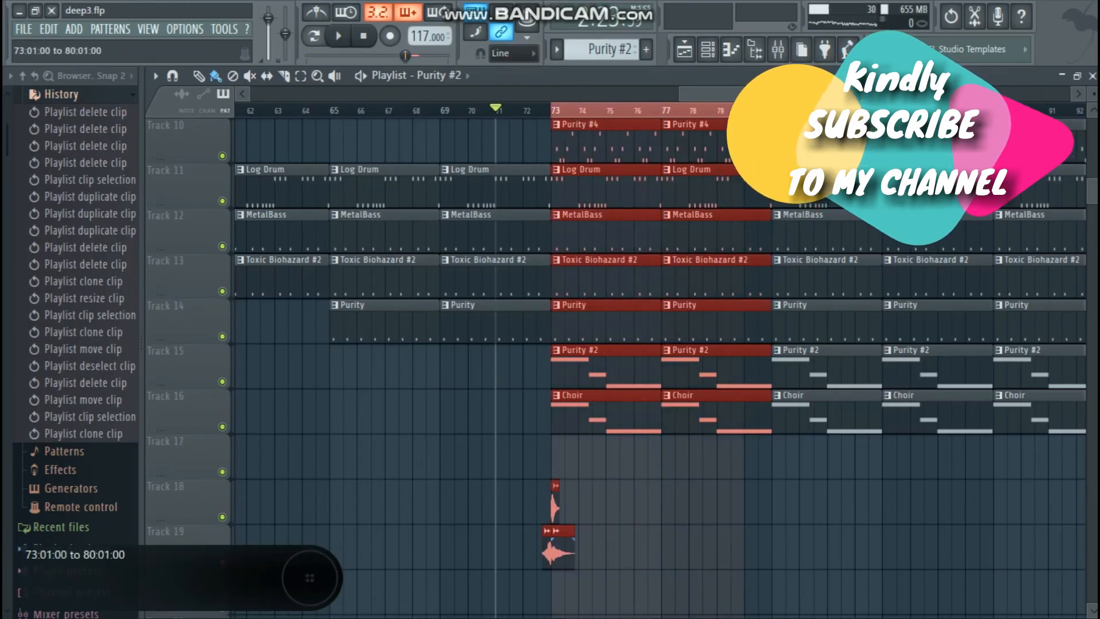
Step: Open the mixer and examine the effects on the Purity #4, Choir, Purity and Purity #2 inserts
click(709, 52)
scroll(295, 343, down, 1)
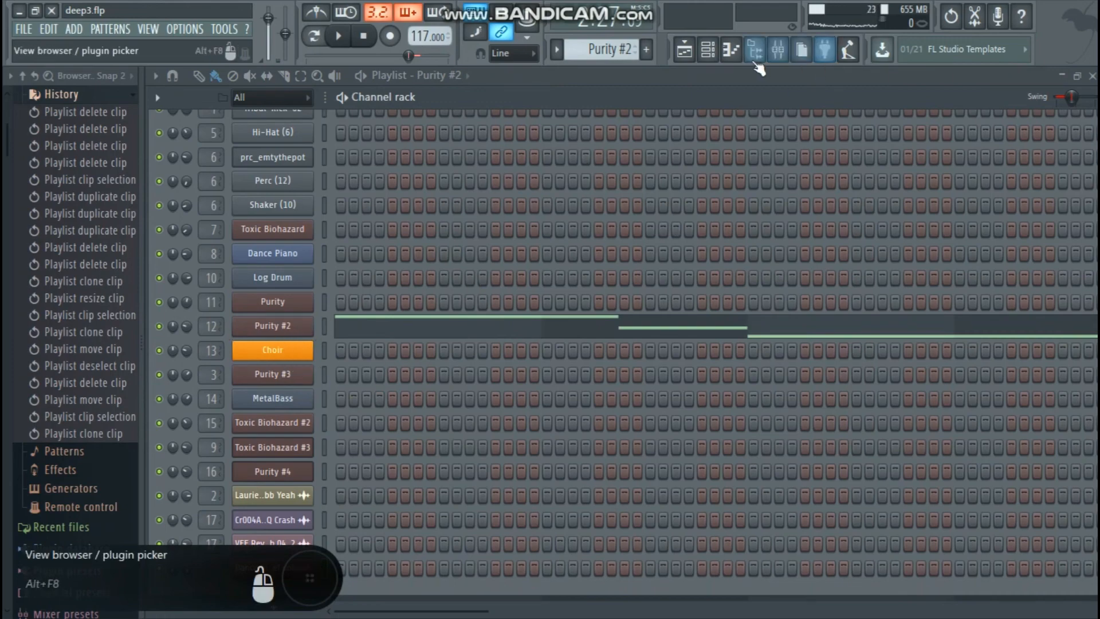
click(778, 50)
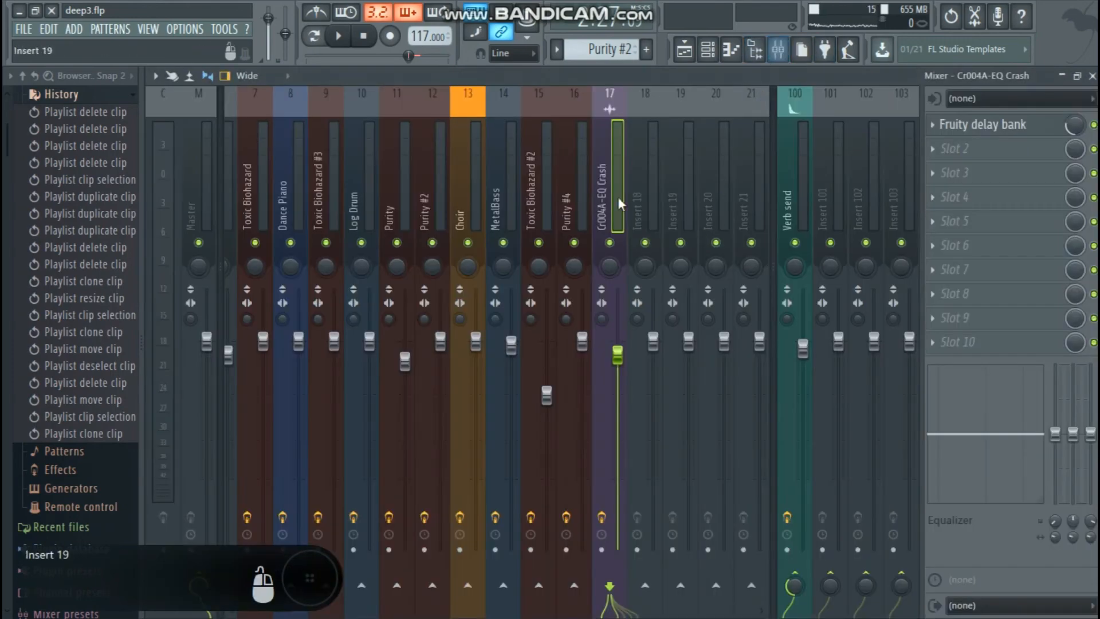
click(573, 188)
click(482, 204)
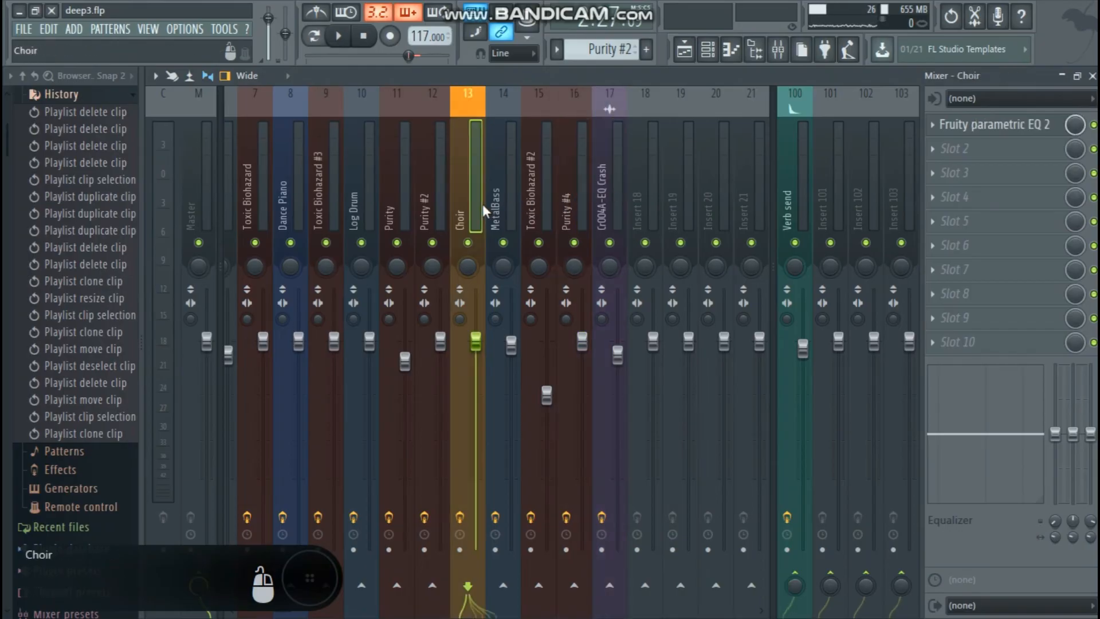
click(395, 214)
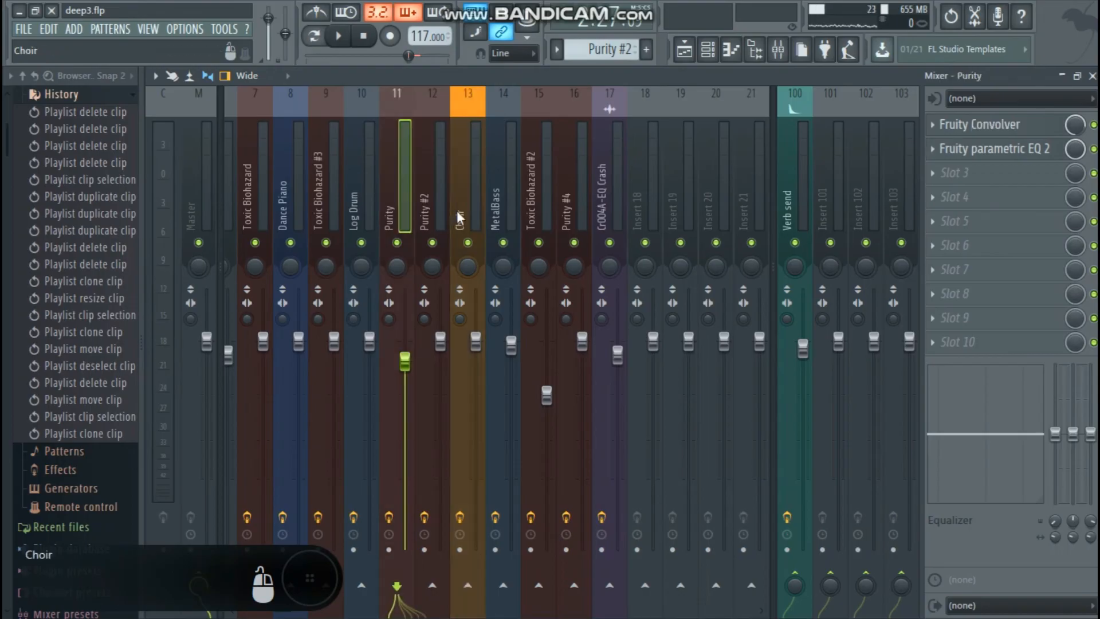
click(428, 205)
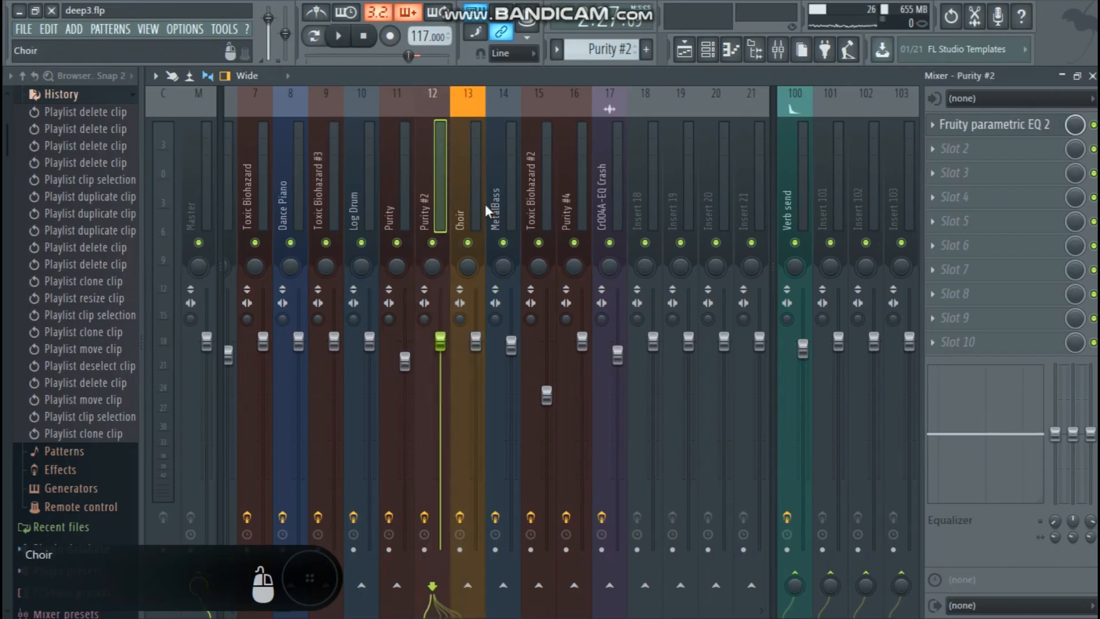
Step: Route the Purity #2 and Choir inserts to Insert 21 as their shared group channel
ctrl+click(720, 191)
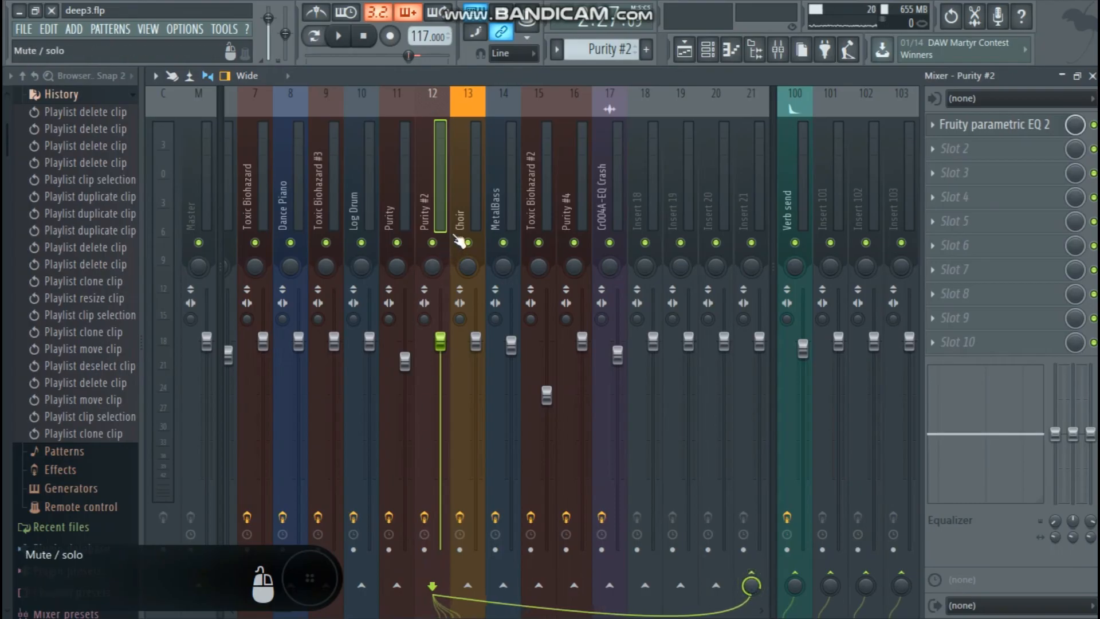
click(471, 228)
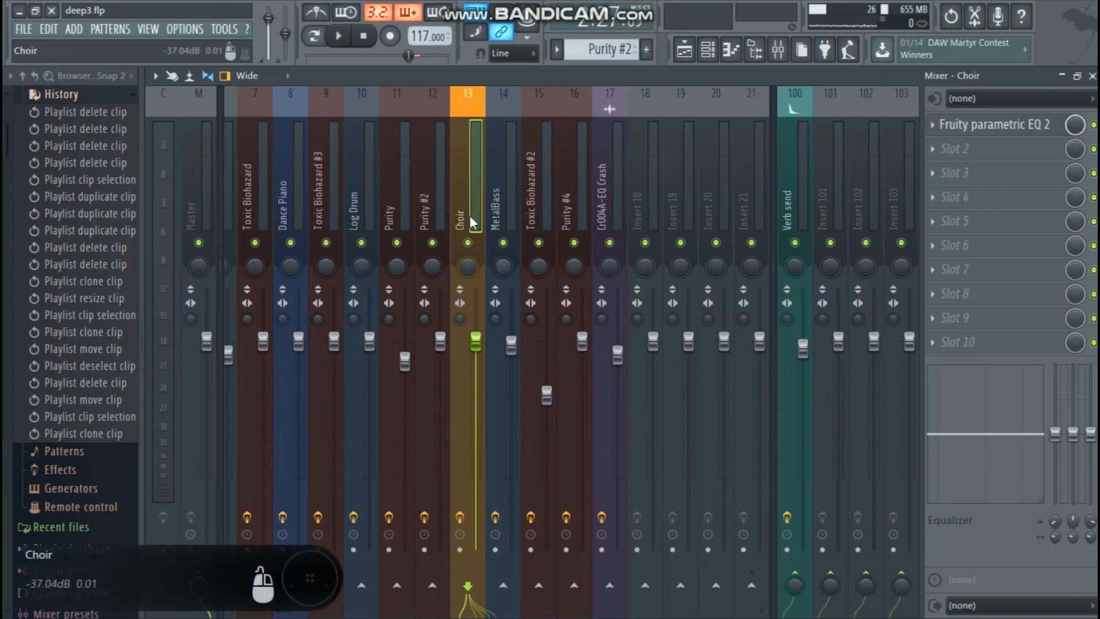
click(199, 574)
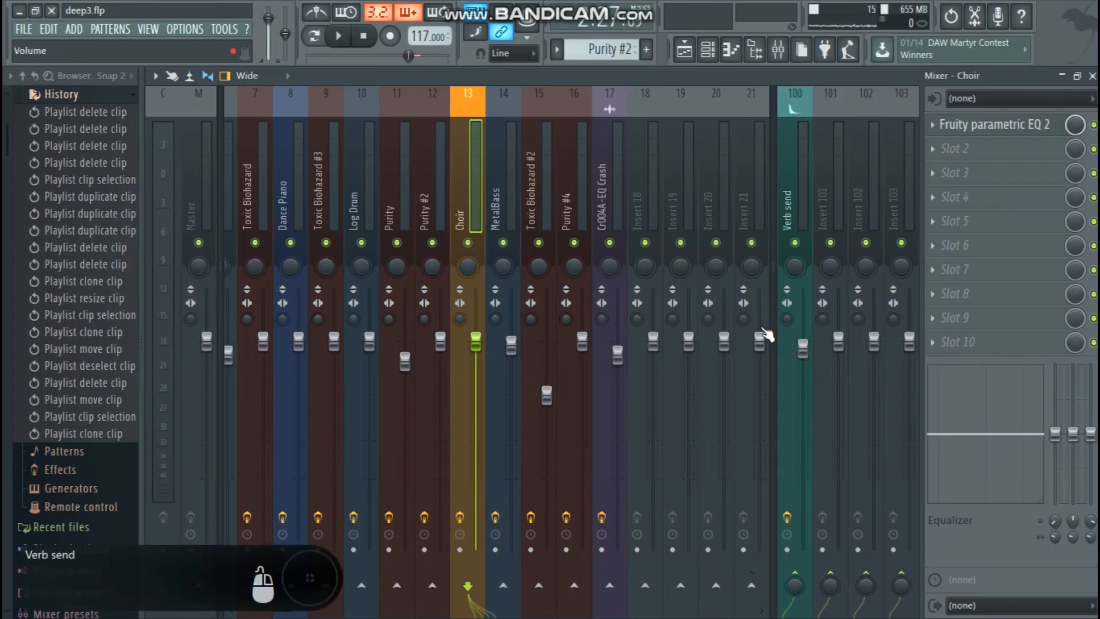
click(752, 228)
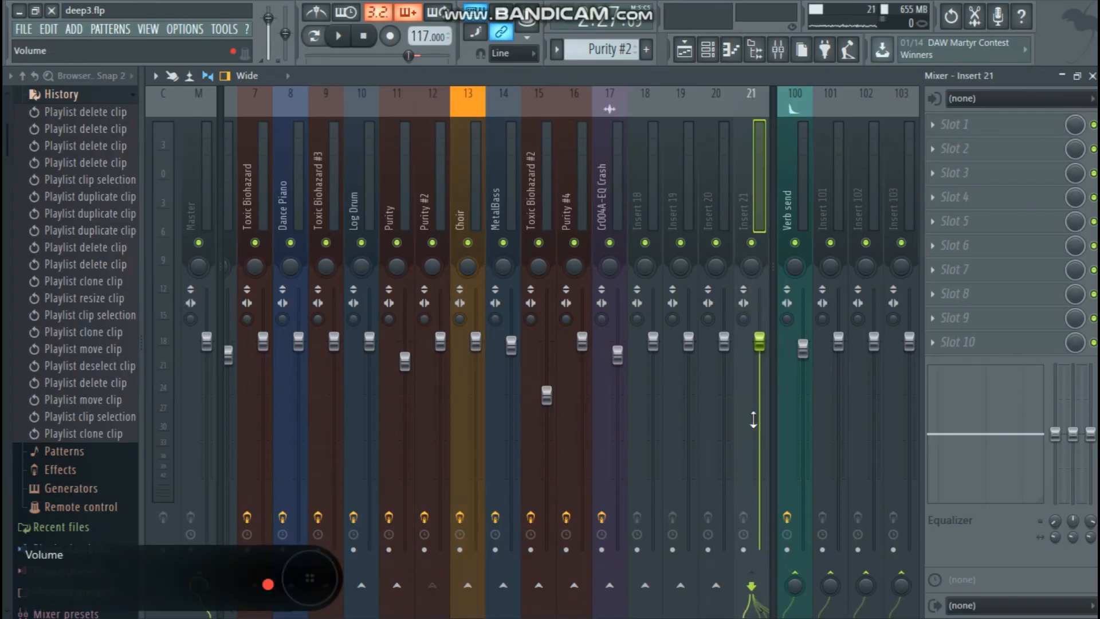
click(464, 229)
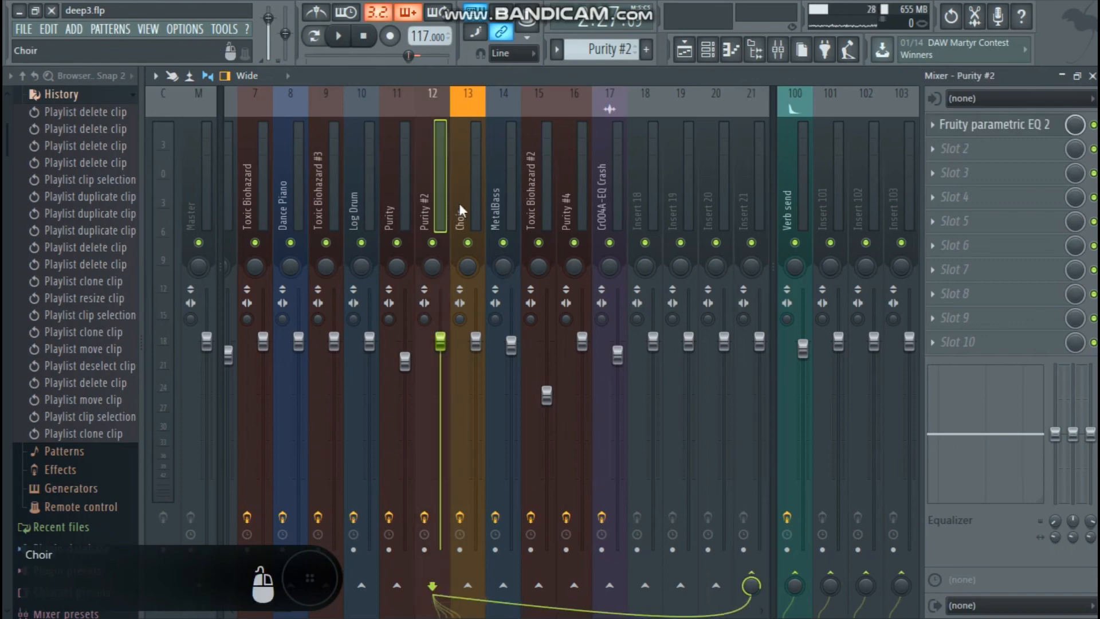
click(752, 592)
click(425, 209)
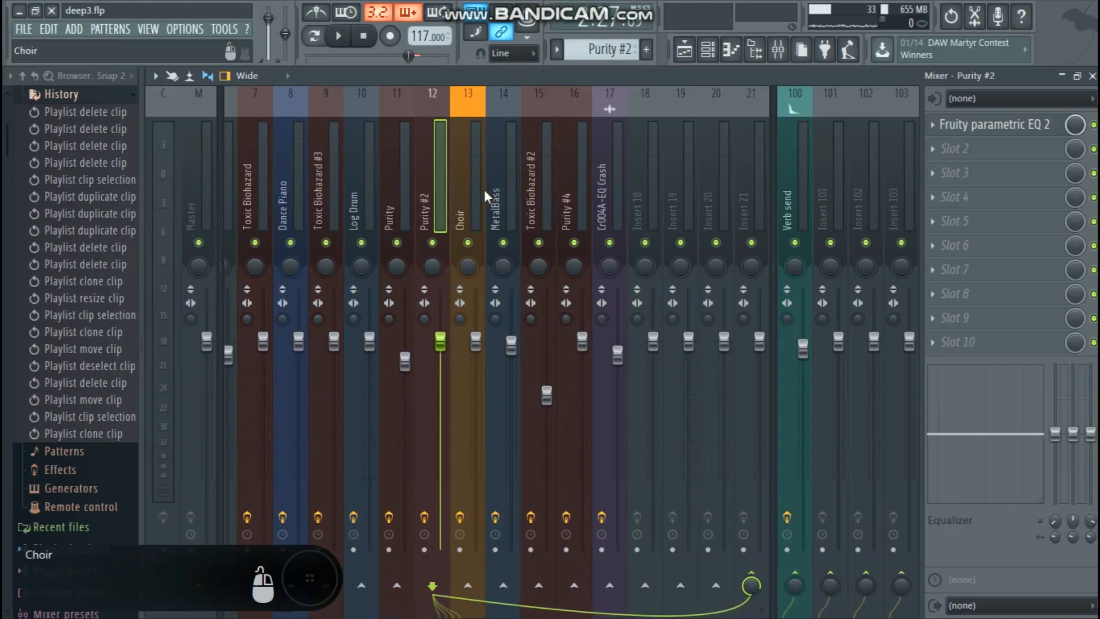
click(755, 211)
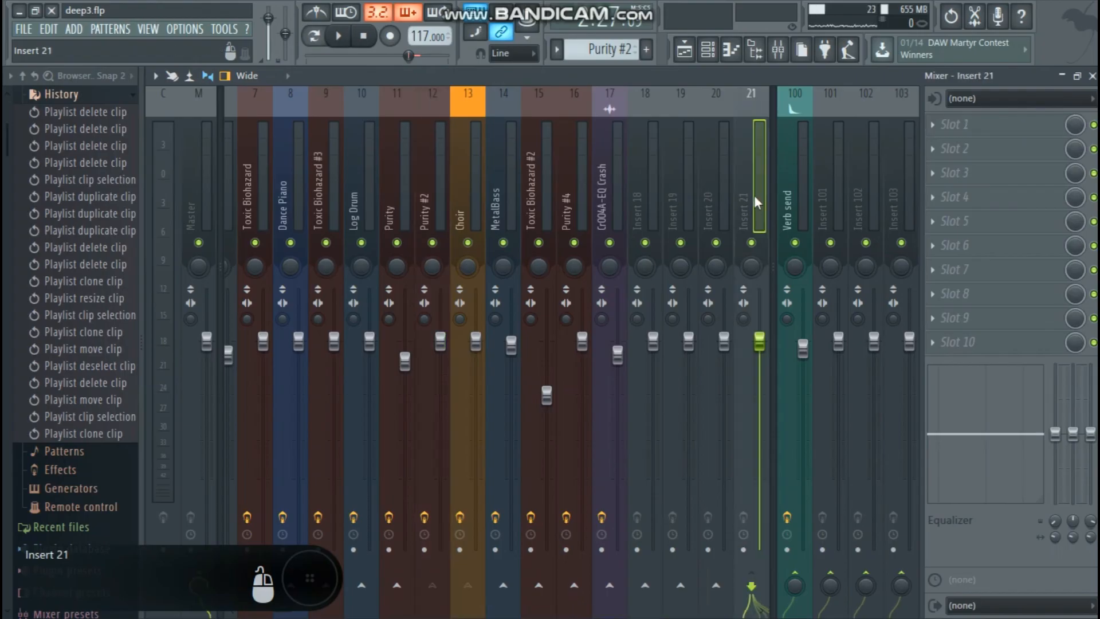
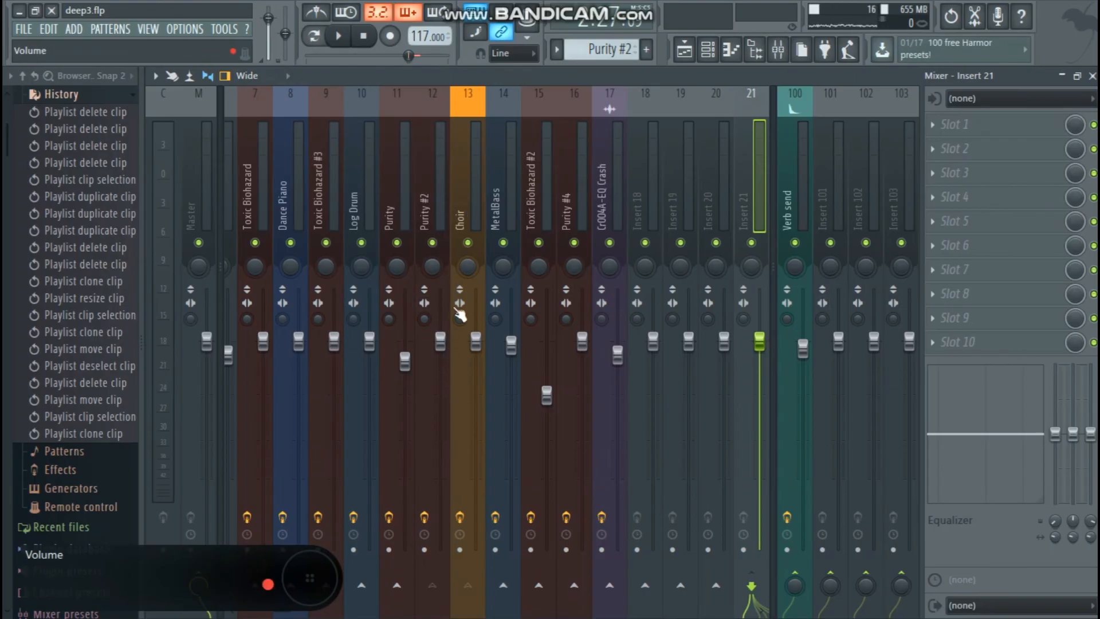
click(449, 203)
click(751, 198)
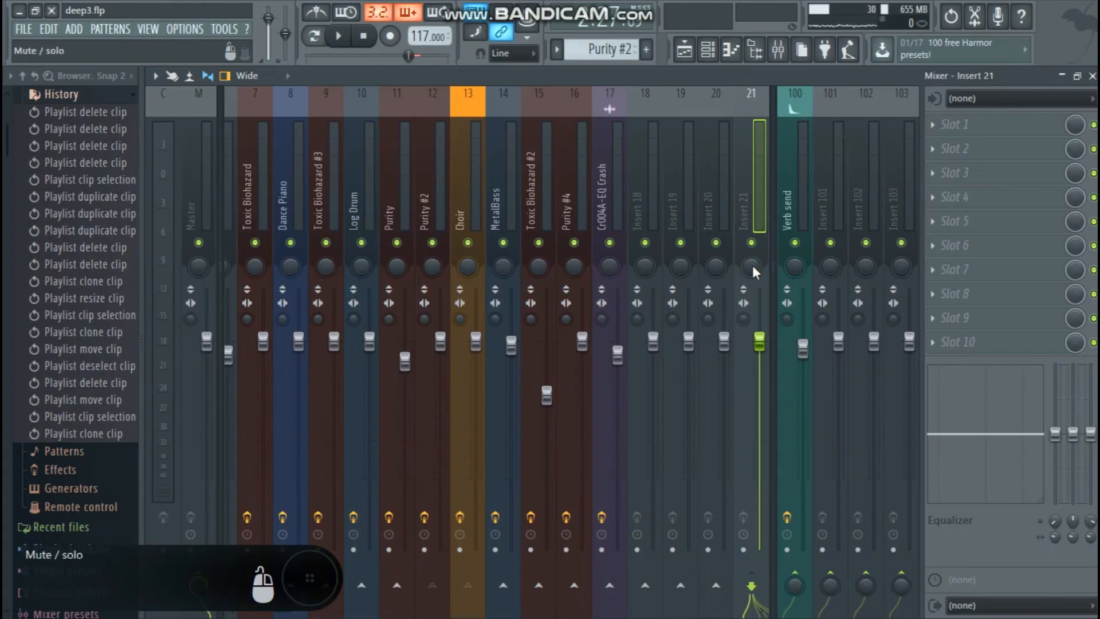
Step: Rename Insert 21 as STRING
right_click(750, 193)
click(798, 108)
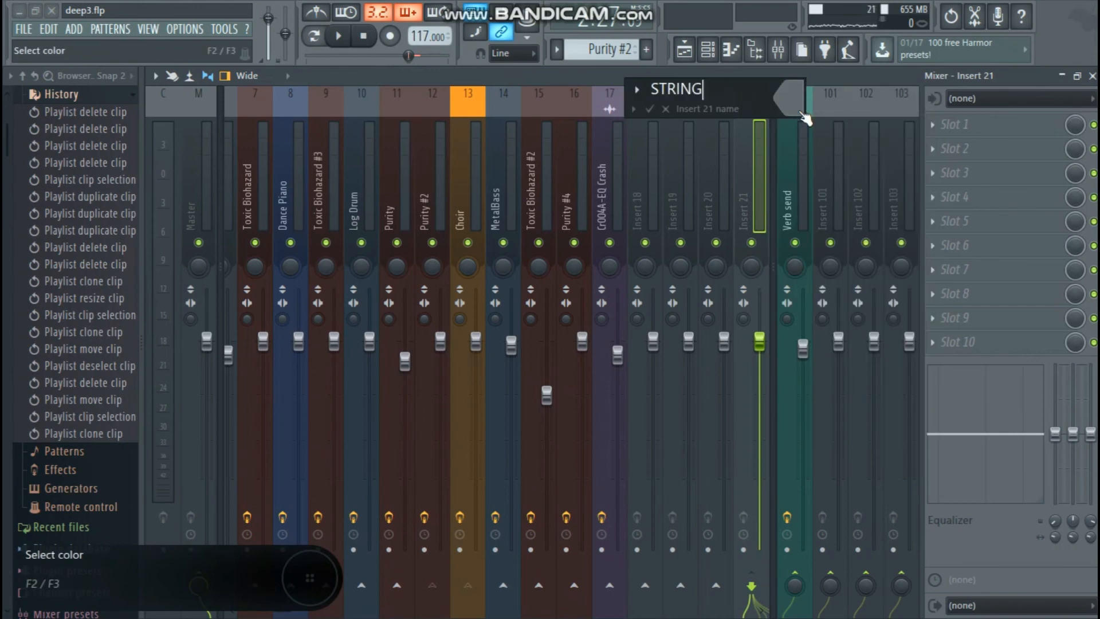
key(Return)
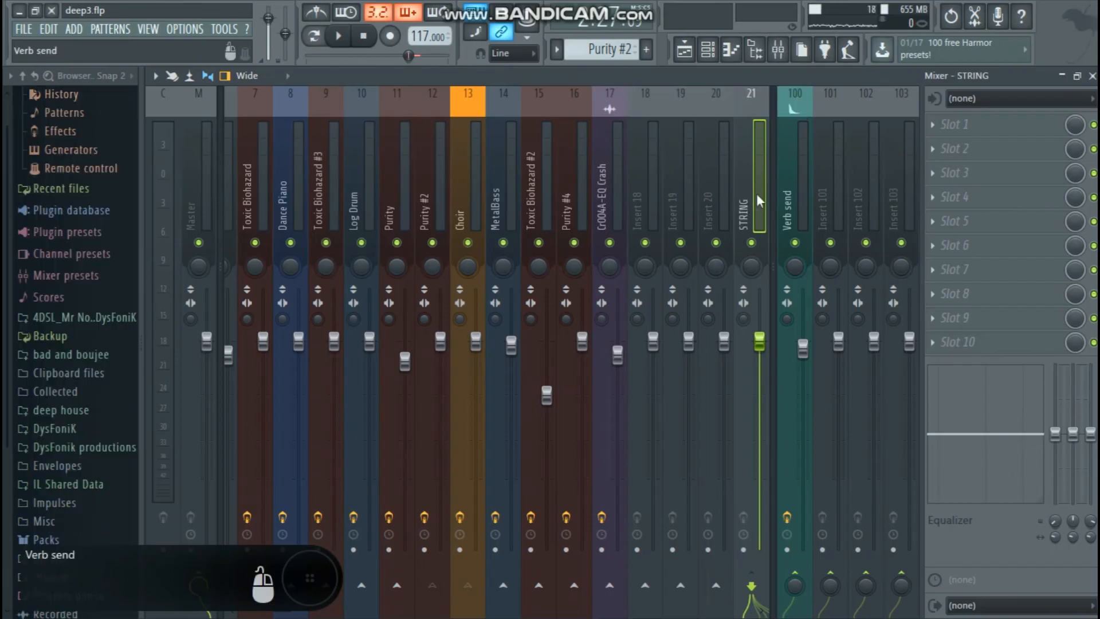
Step: Create an automation clip for the STRING insert's volume and bring it into view in the playlist
right_click(760, 343)
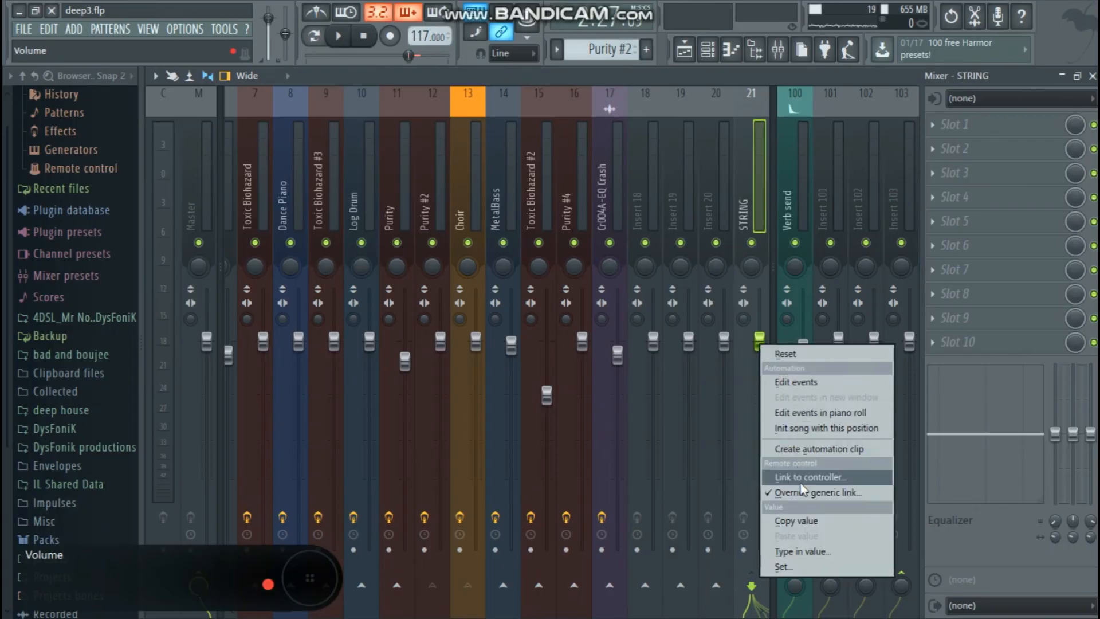
click(802, 449)
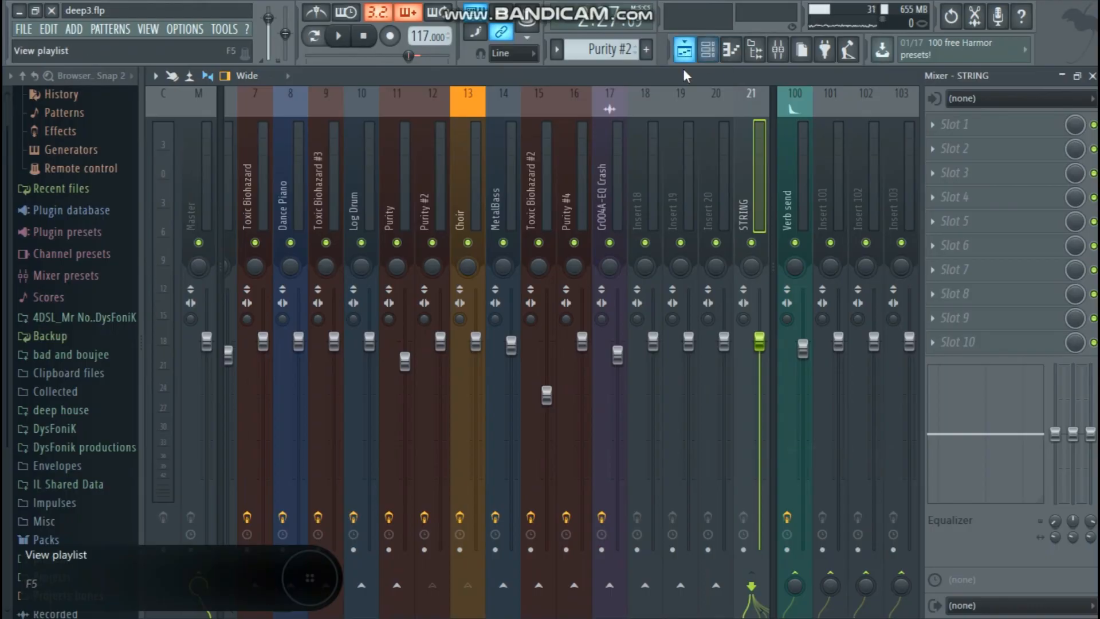
click(684, 50)
scroll(572, 382, down, 2)
Step: Enlarge Track 17 and shape the STRING volume automation over bars 73–80 into a slowly rising curve from a lowered start point
drag(557, 367, 555, 383)
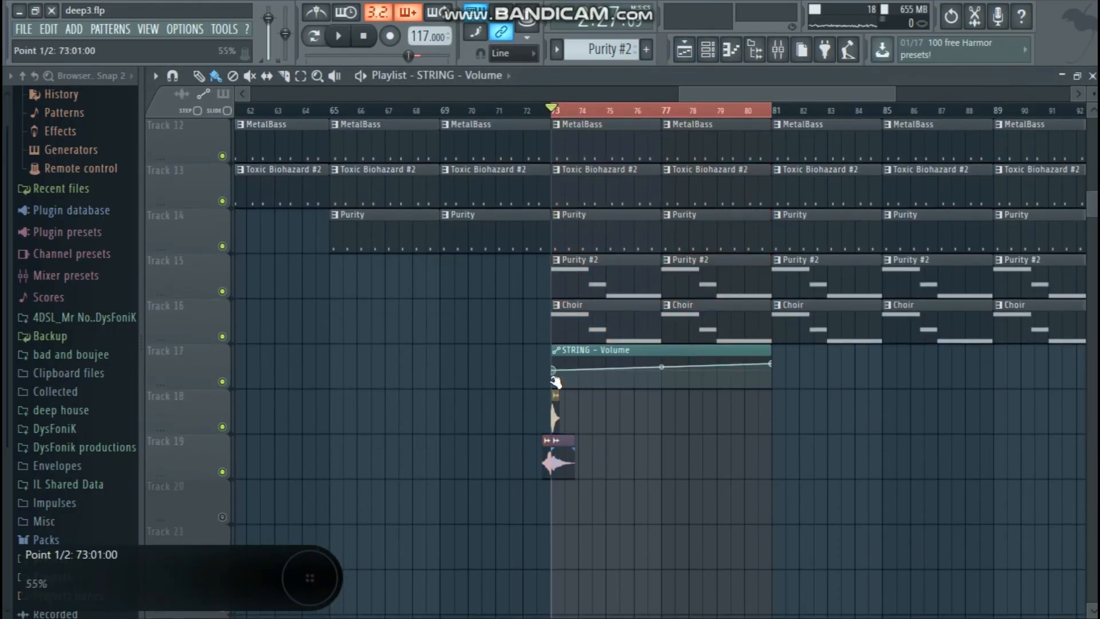
drag(185, 381, 185, 460)
key(space)
drag(661, 418, 692, 424)
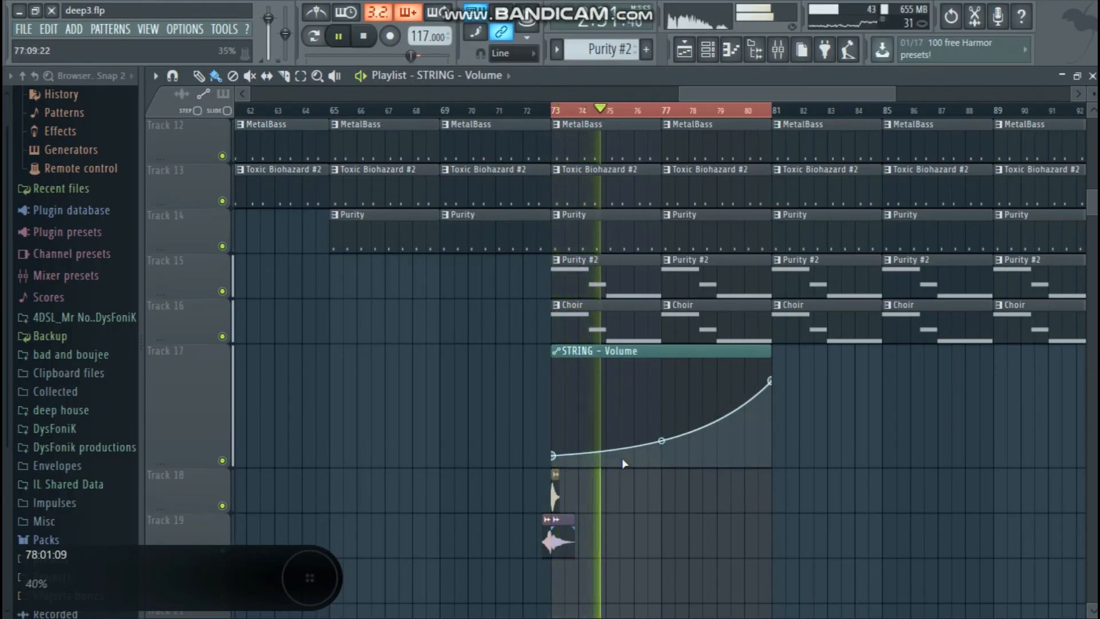
Step: Extend the STRING volume automation to bar 89 with its middle point at 46% at 81:09:00, and clear the timeline selection
drag(772, 356, 987, 368)
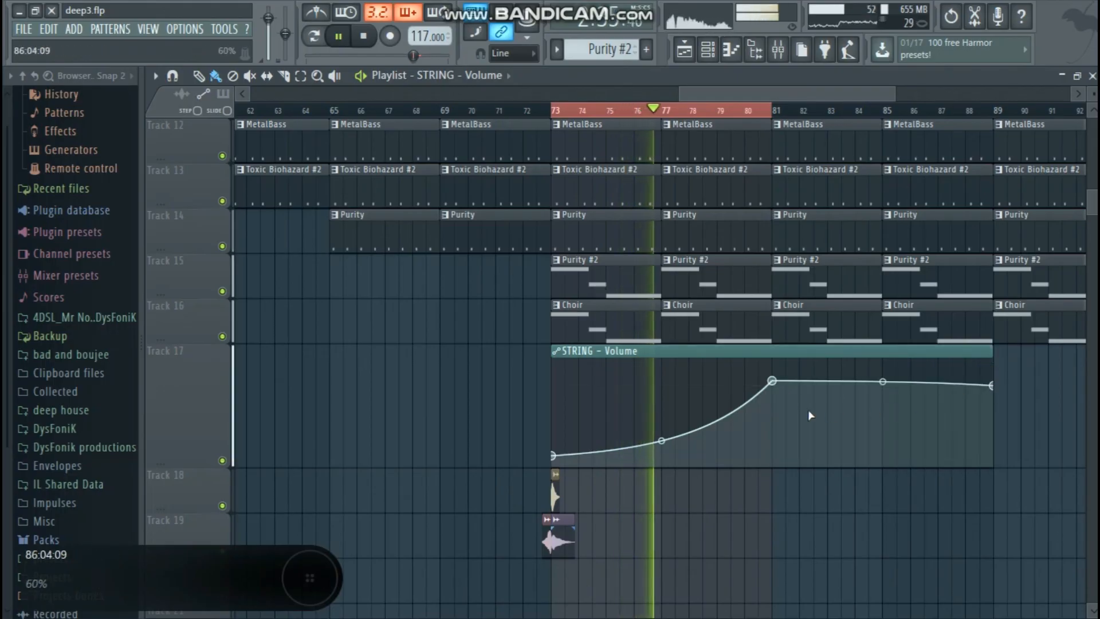
drag(773, 381, 785, 420)
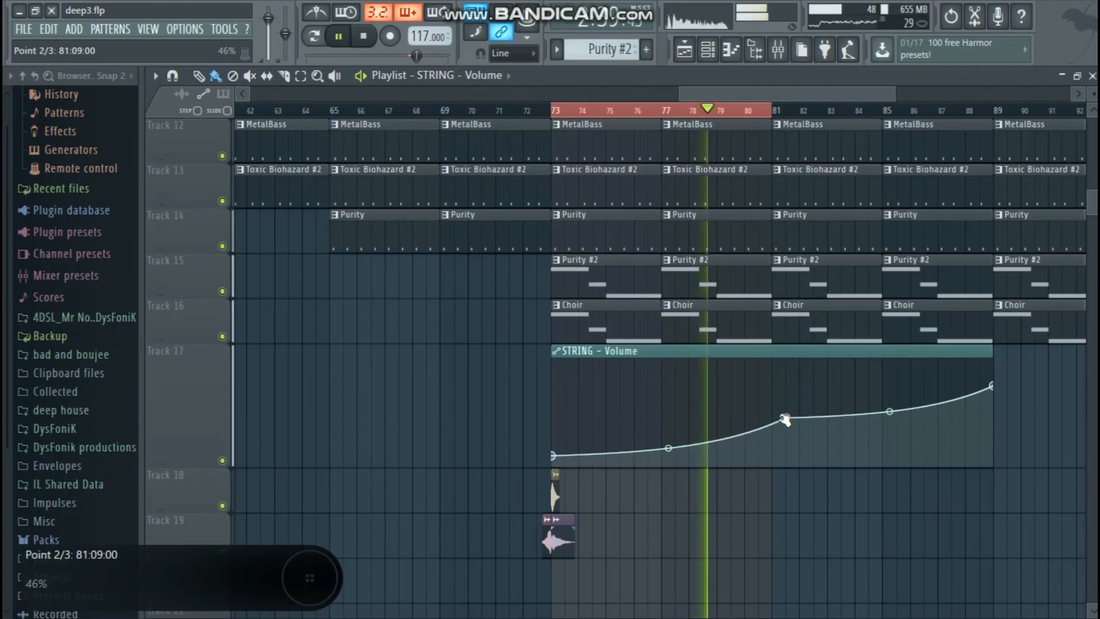
drag(751, 110, 768, 111)
ctrl+click(740, 111)
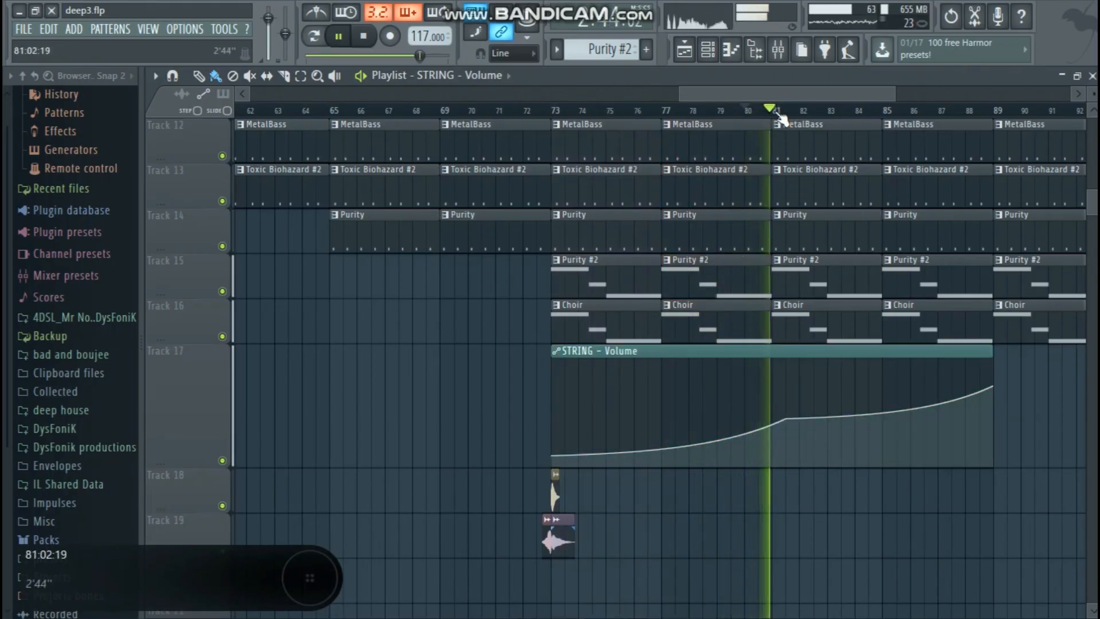
Step: Place a copy of the Laurie Webb Yeah clip on Track 18 at bar 89
scroll(775, 113, down, 3)
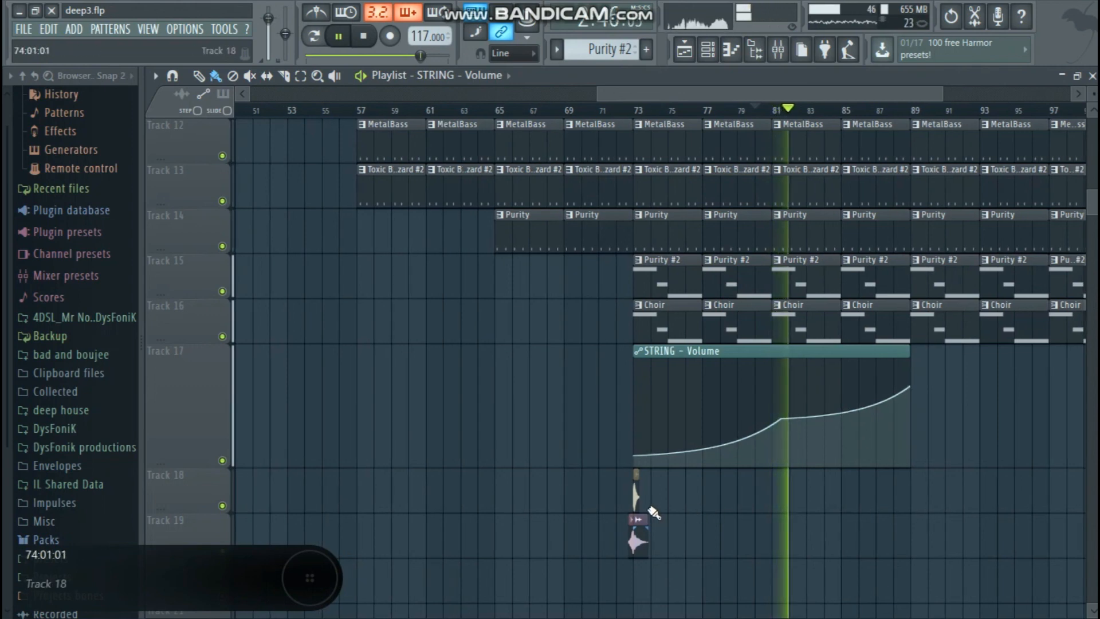
scroll(687, 117, up, 3)
scroll(687, 117, up, 1)
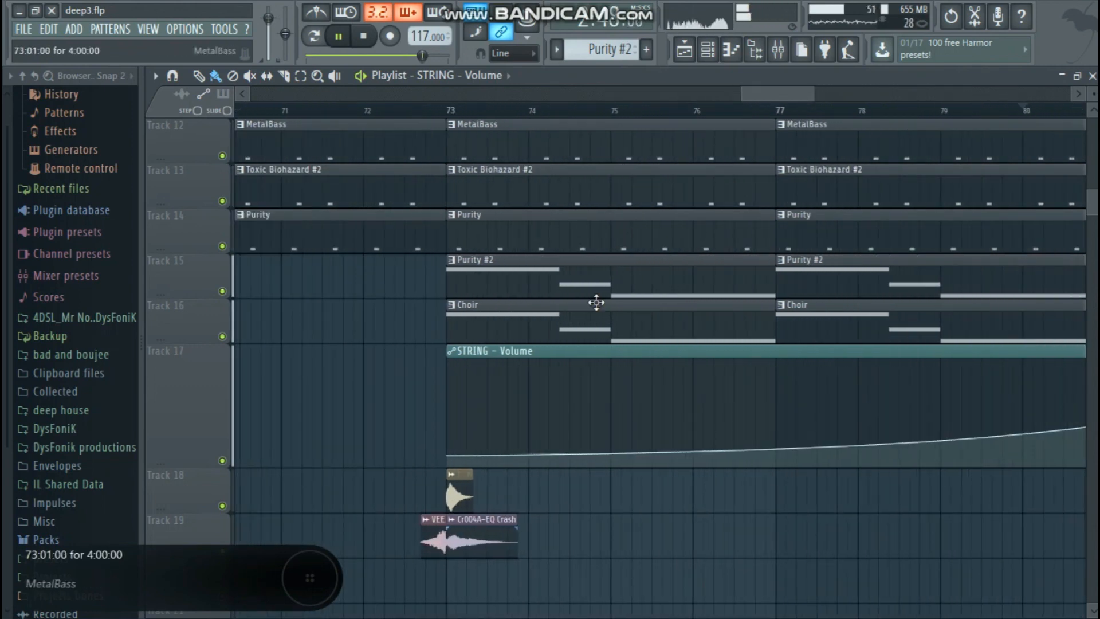
drag(553, 490, 626, 464)
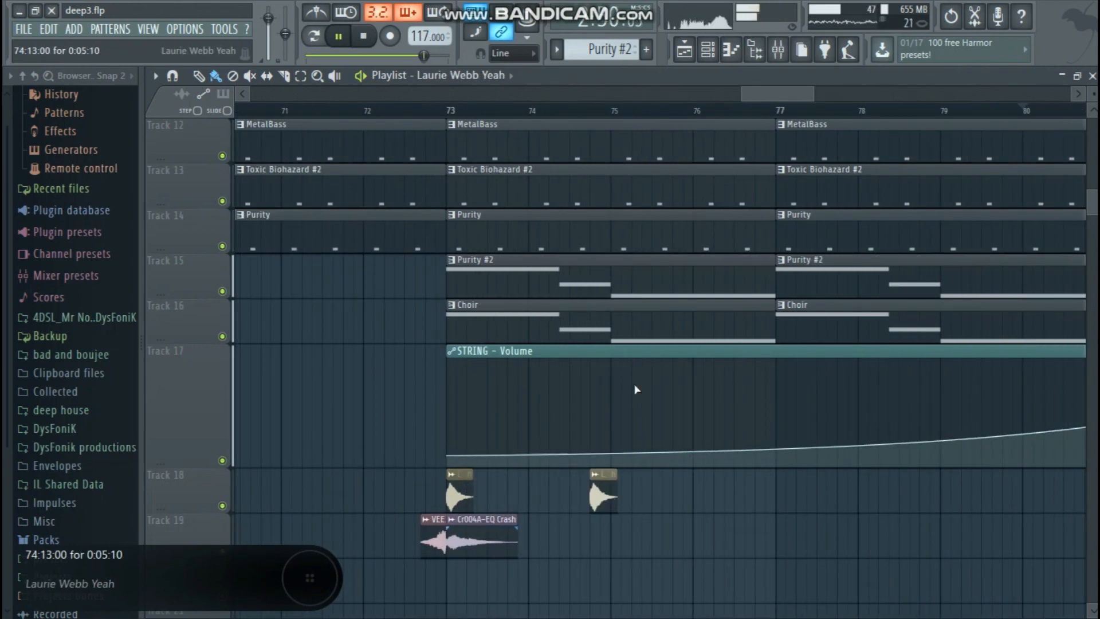
scroll(627, 110, up, 3)
scroll(627, 111, down, 3)
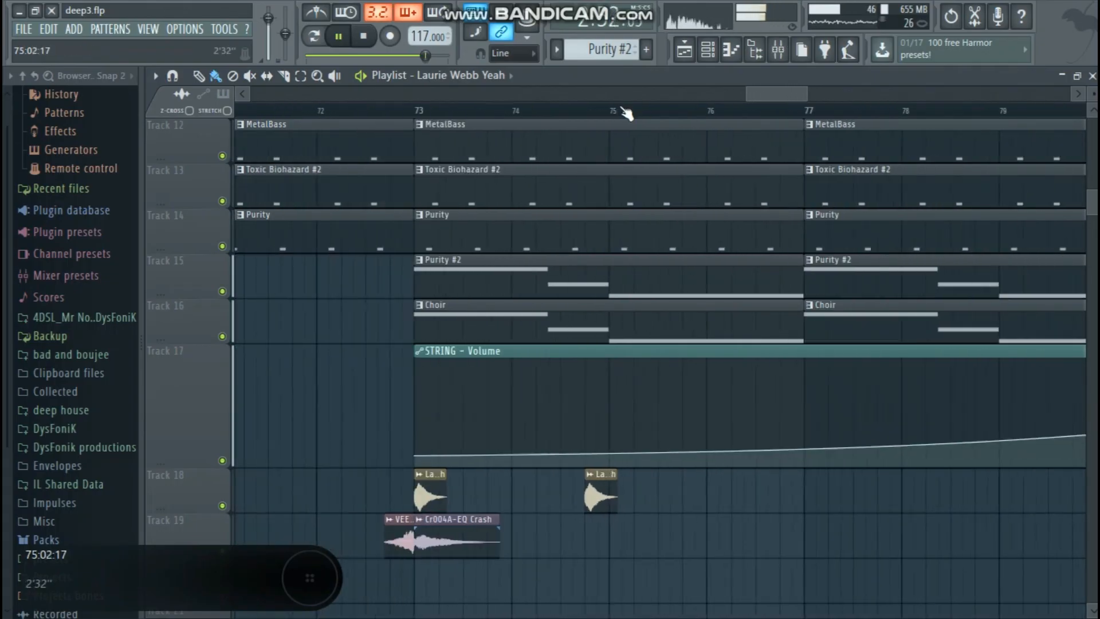
drag(604, 493, 791, 497)
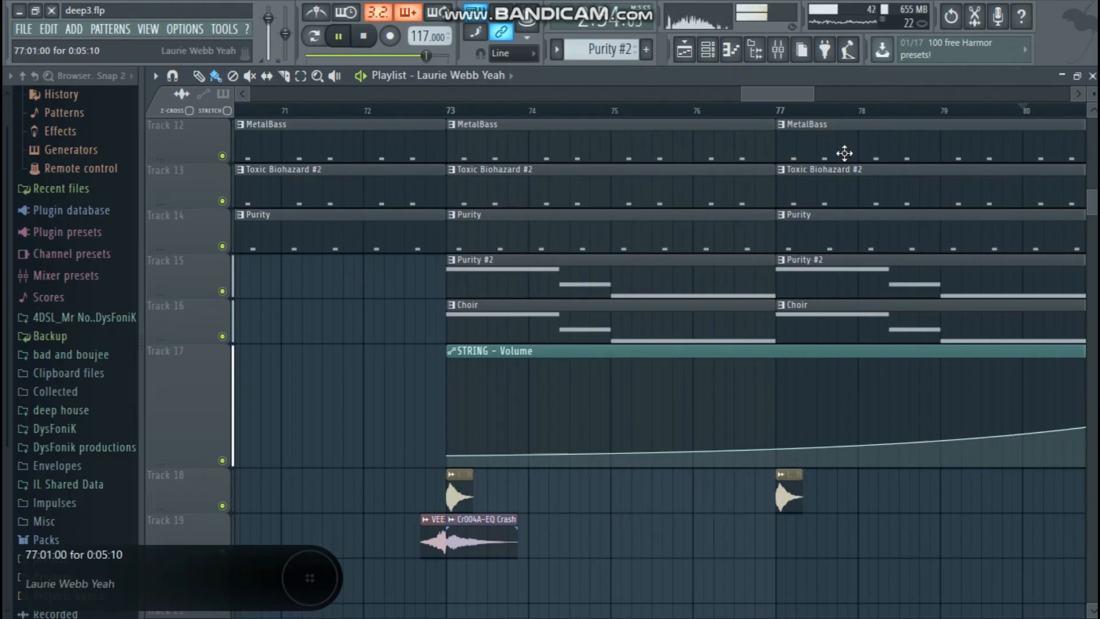
scroll(854, 110, down, 6)
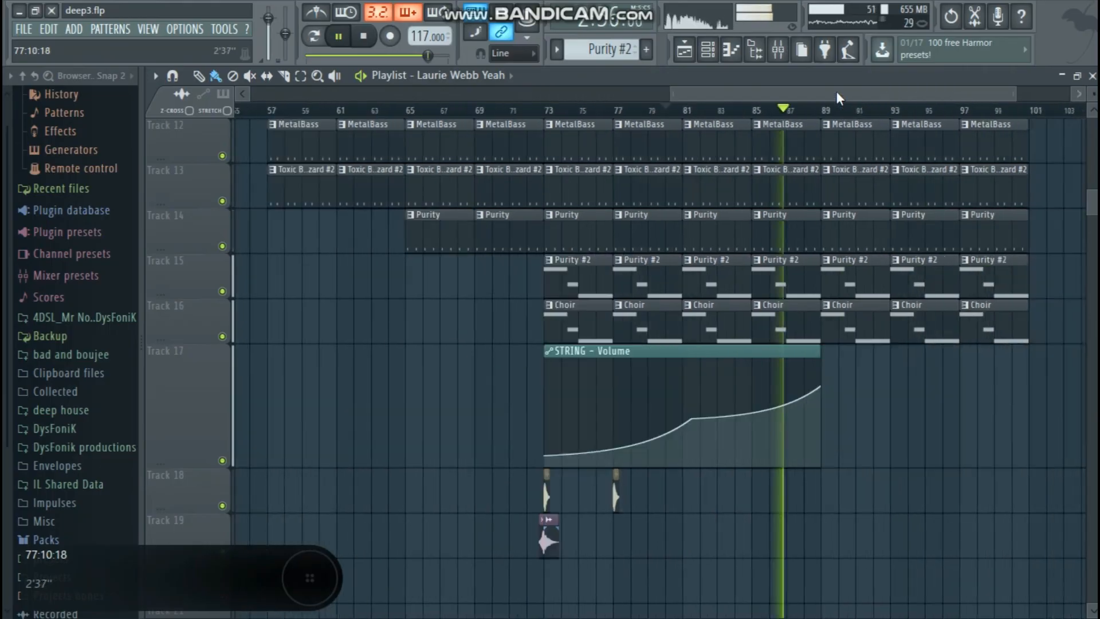
drag(420, 498, 629, 501)
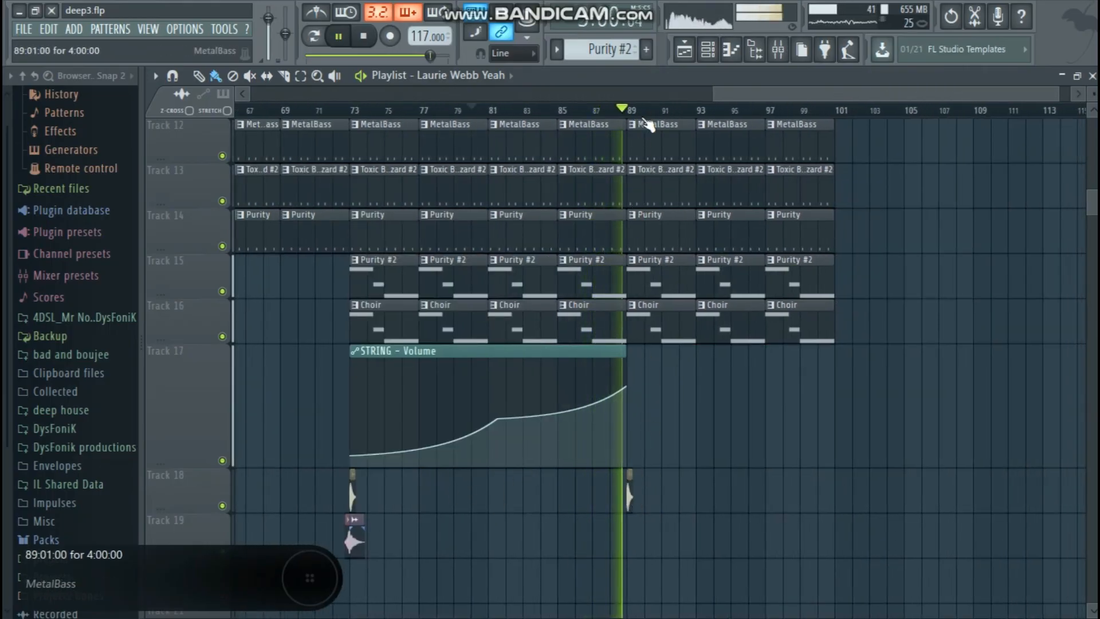
scroll(647, 118, up, 2)
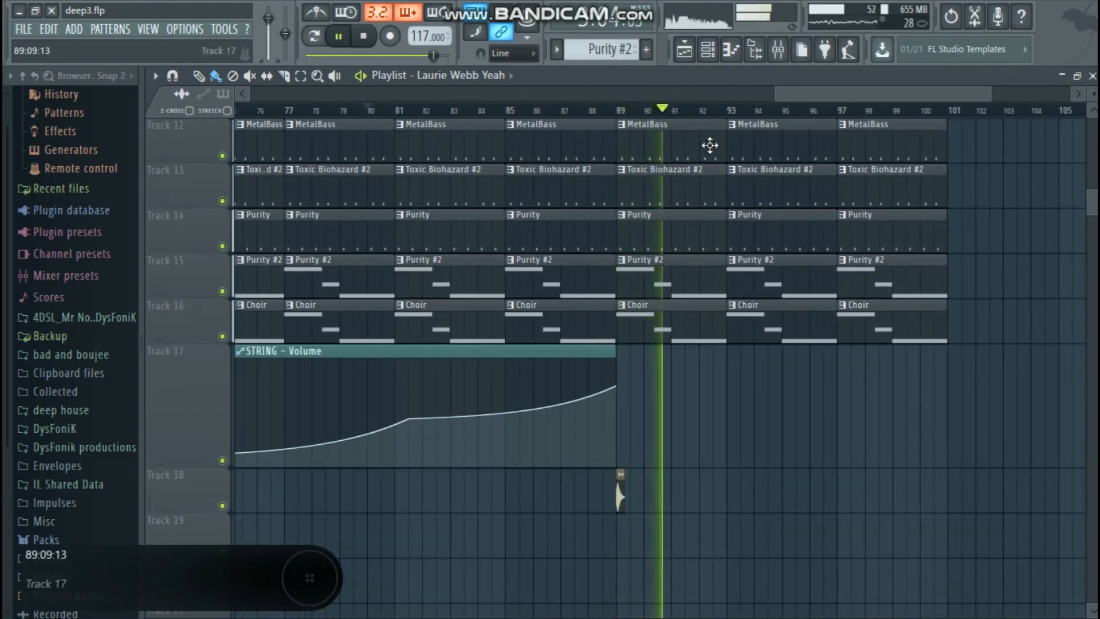
Step: Raise the Choir channel's volume to 41% in the channel rack, and raise the Purity #2 channel's volume too
click(708, 50)
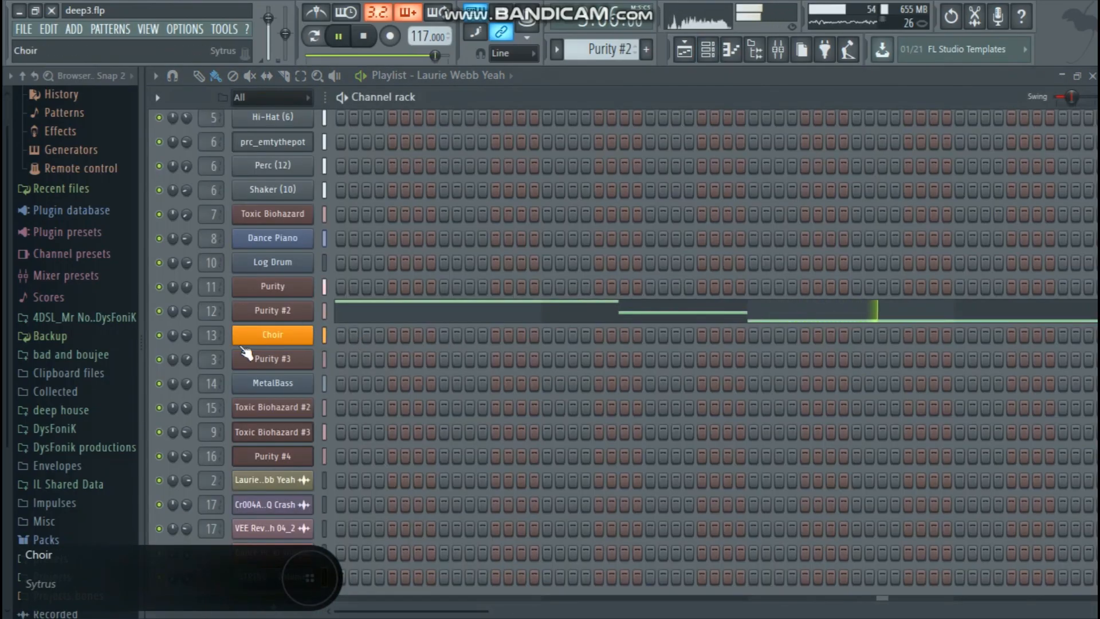
scroll(187, 339, up, 3)
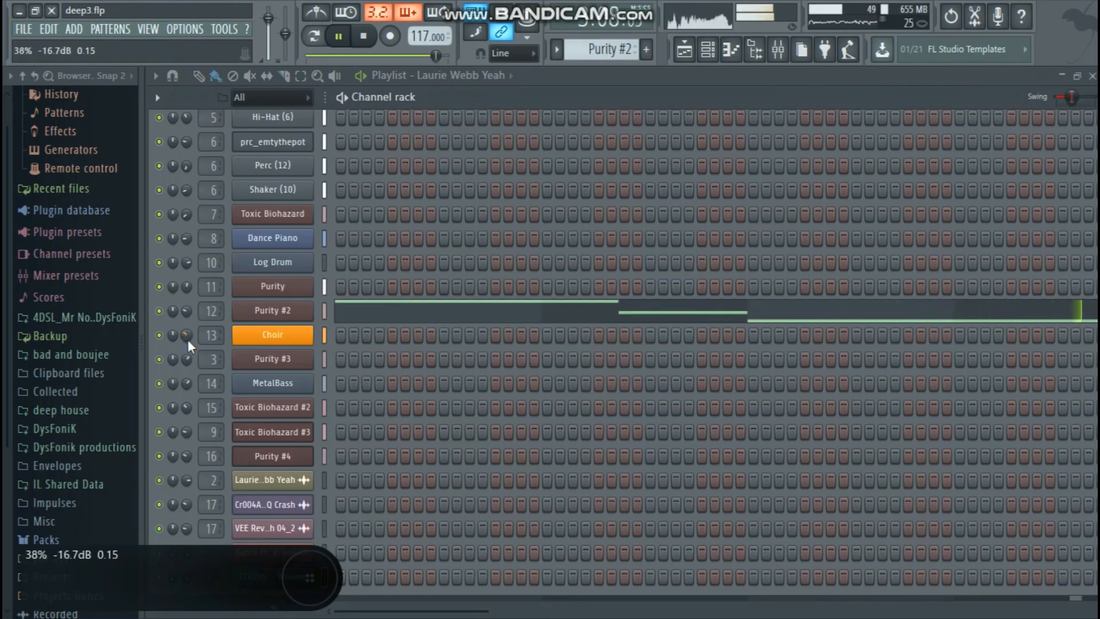
click(186, 331)
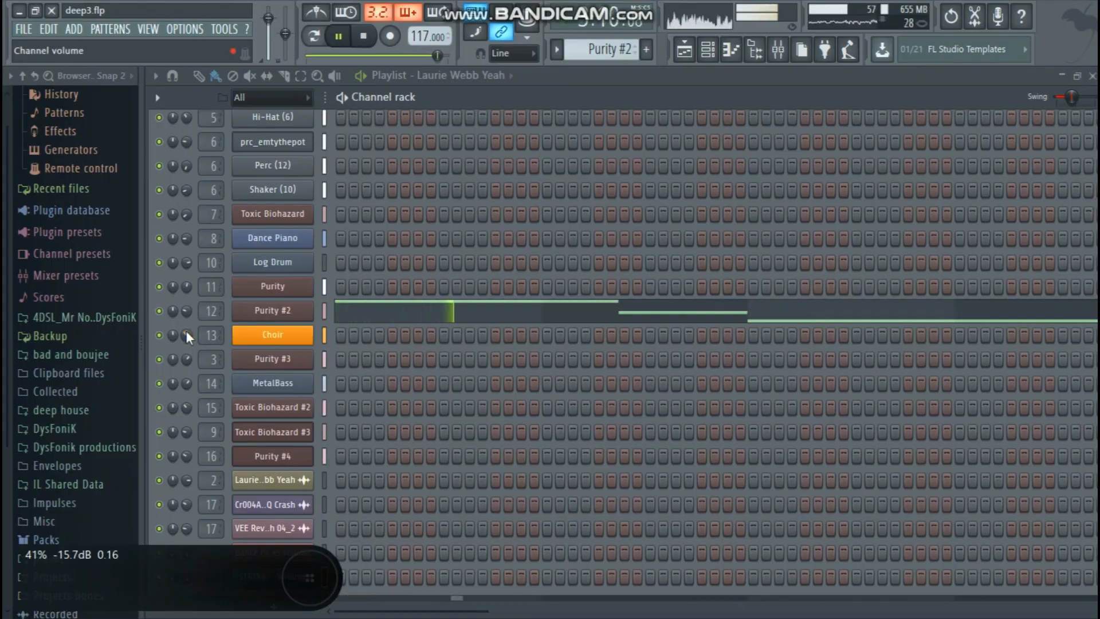
click(188, 308)
scroll(188, 307, up, 3)
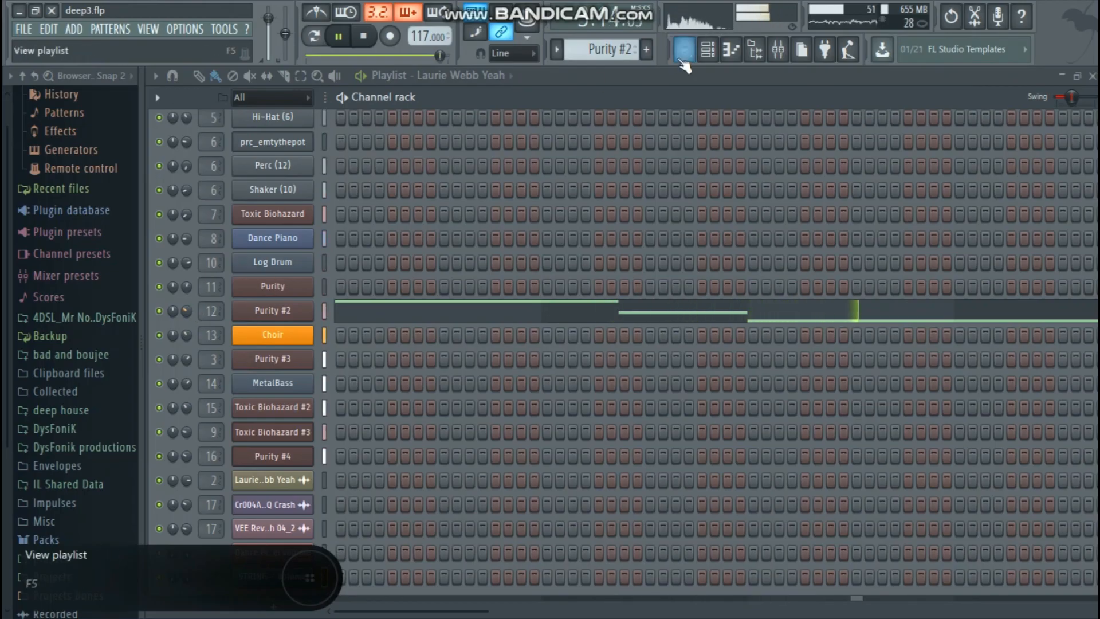
Step: Stop playback and duplicate the clips of bars 93–100 on Tracks 1–16 four times, extending the arrangement to bar 133
click(685, 58)
scroll(754, 98, down, 4)
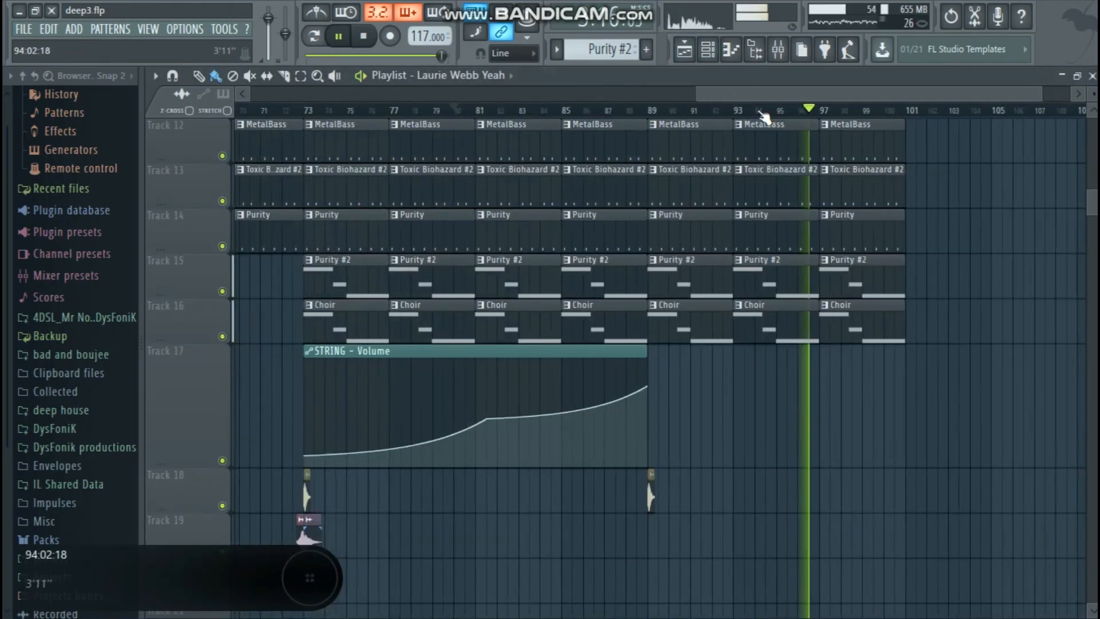
drag(765, 92, 895, 103)
scroll(865, 330, up, 5)
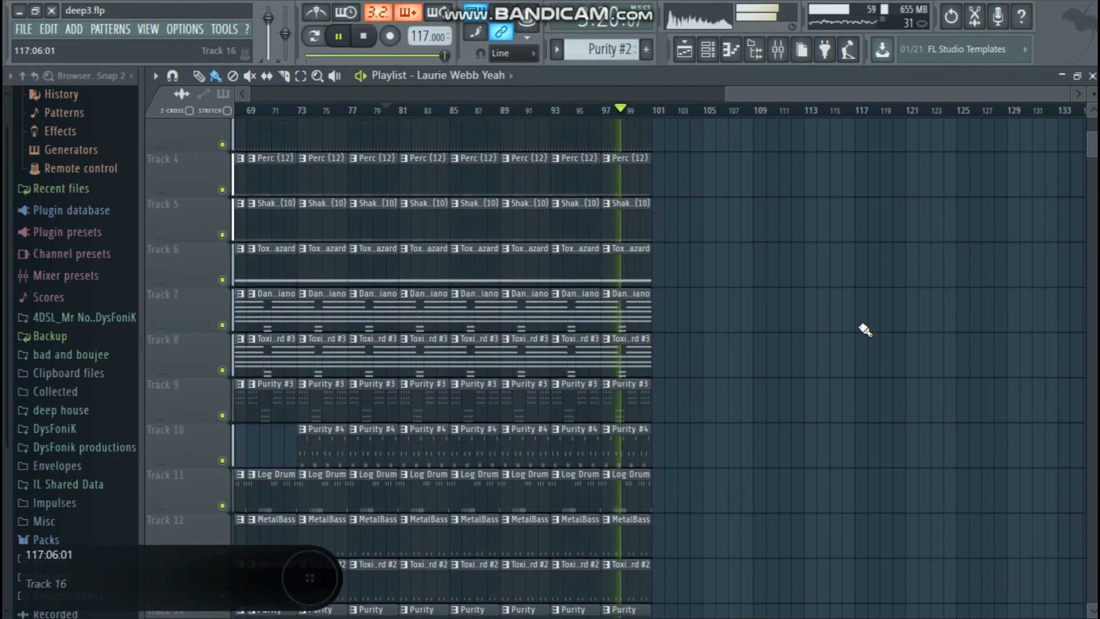
scroll(830, 327, down, 4)
key(space)
drag(698, 459, 577, 6)
key(ctrl+b)
key(ctrl+b)
key(ctrl+b)
key(ctrl+b)
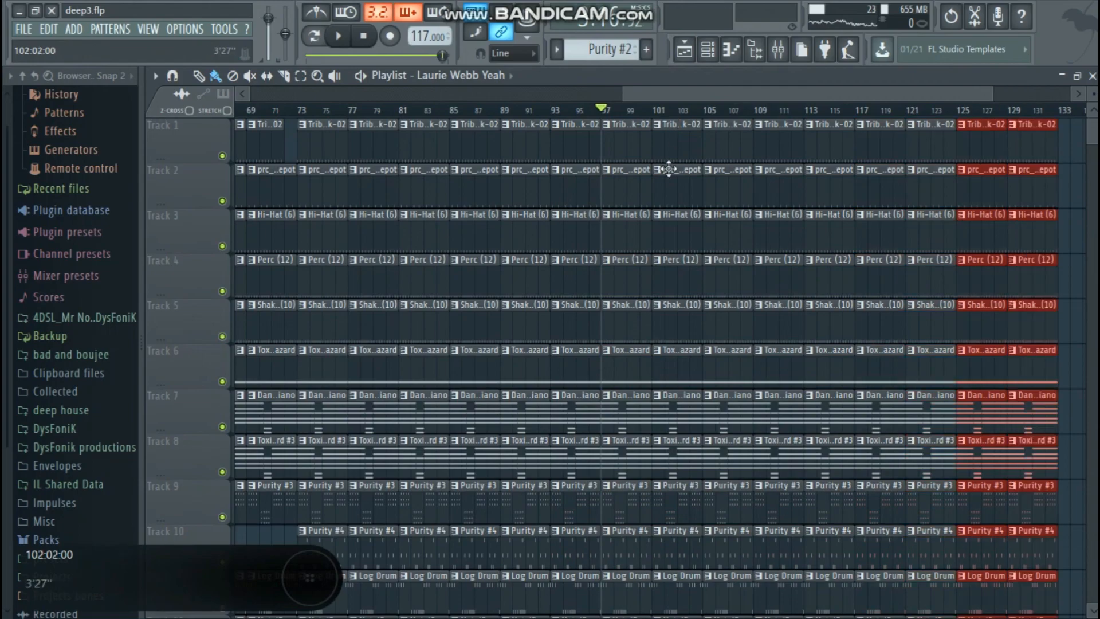
scroll(663, 167, down, 6)
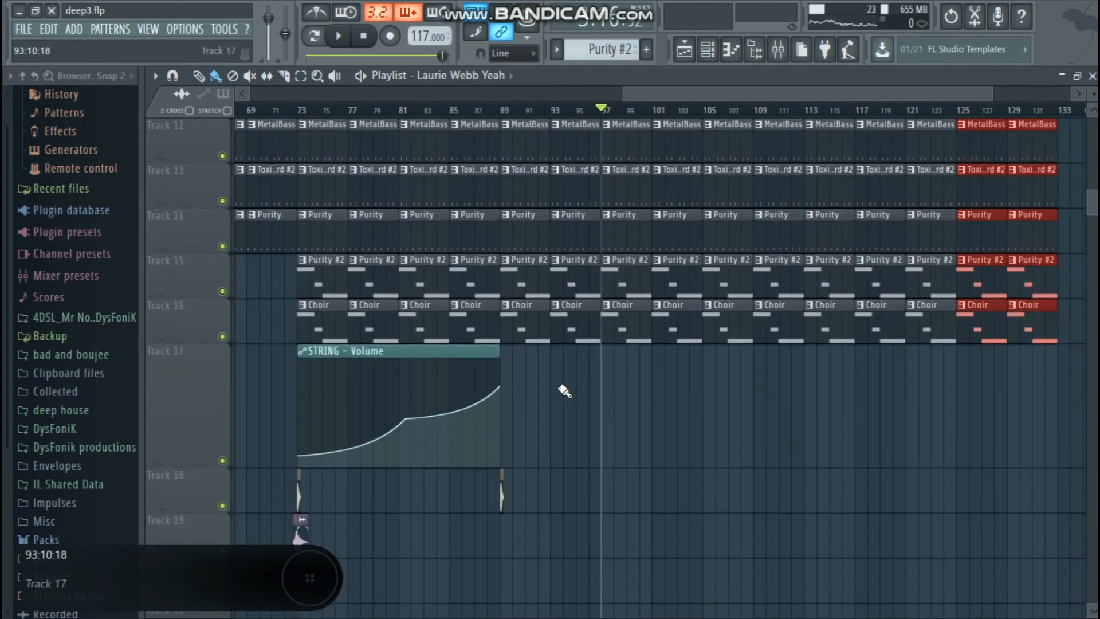
scroll(655, 256, up, 6)
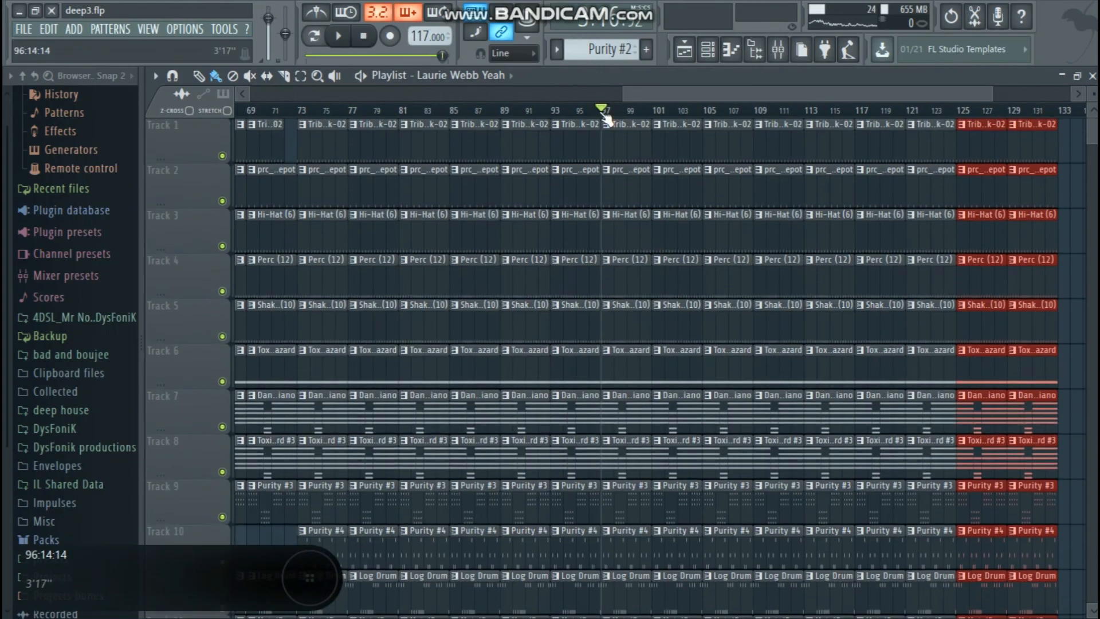
Step: Delete the Purity #3 clip at bar 97 on Track 9
scroll(606, 121, up, 4)
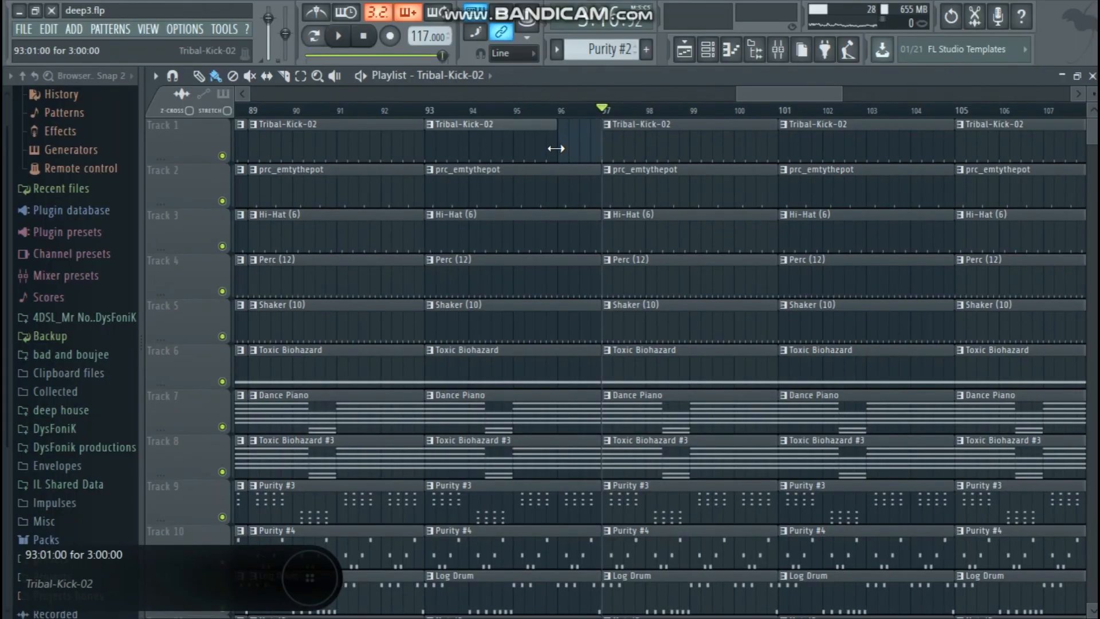
scroll(559, 144, down, 6)
scroll(566, 135, up, 2)
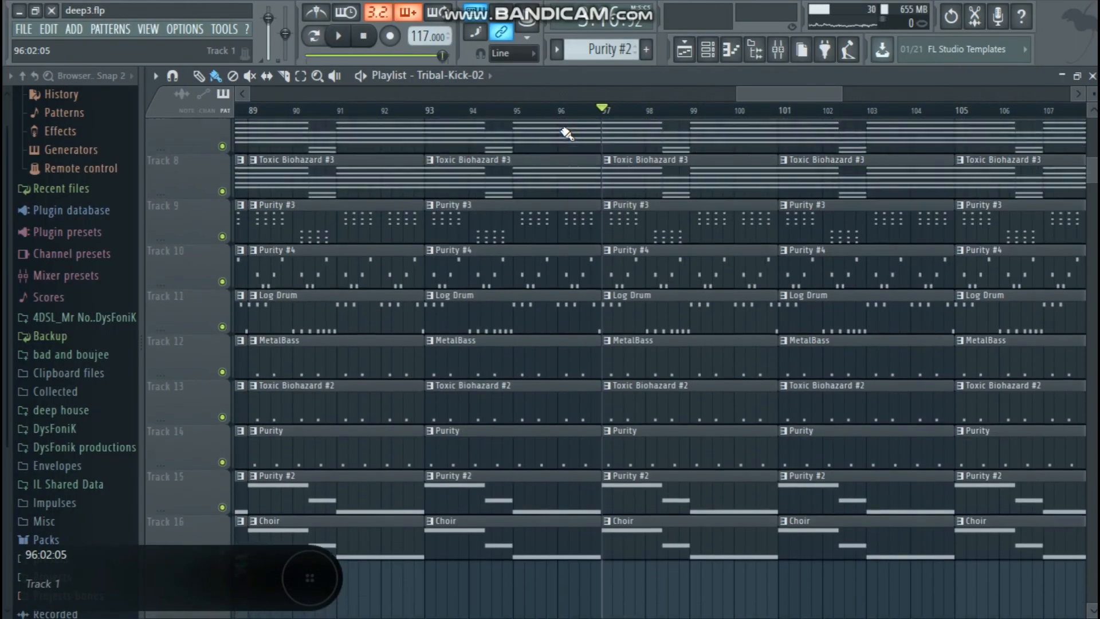
scroll(566, 134, up, 4)
scroll(566, 134, down, 3)
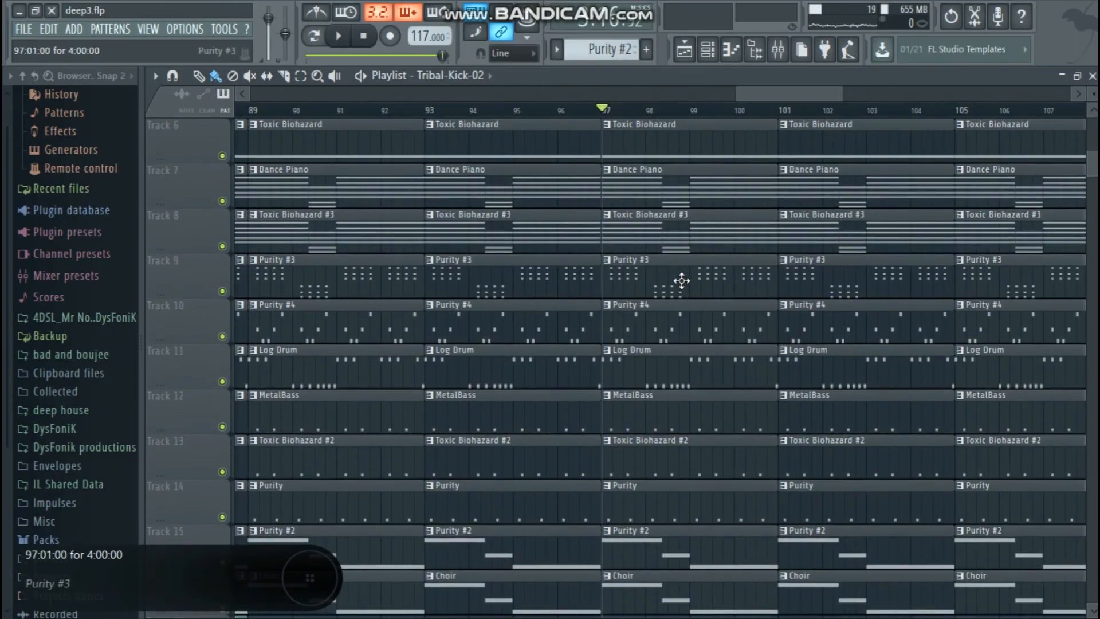
right_click(682, 281)
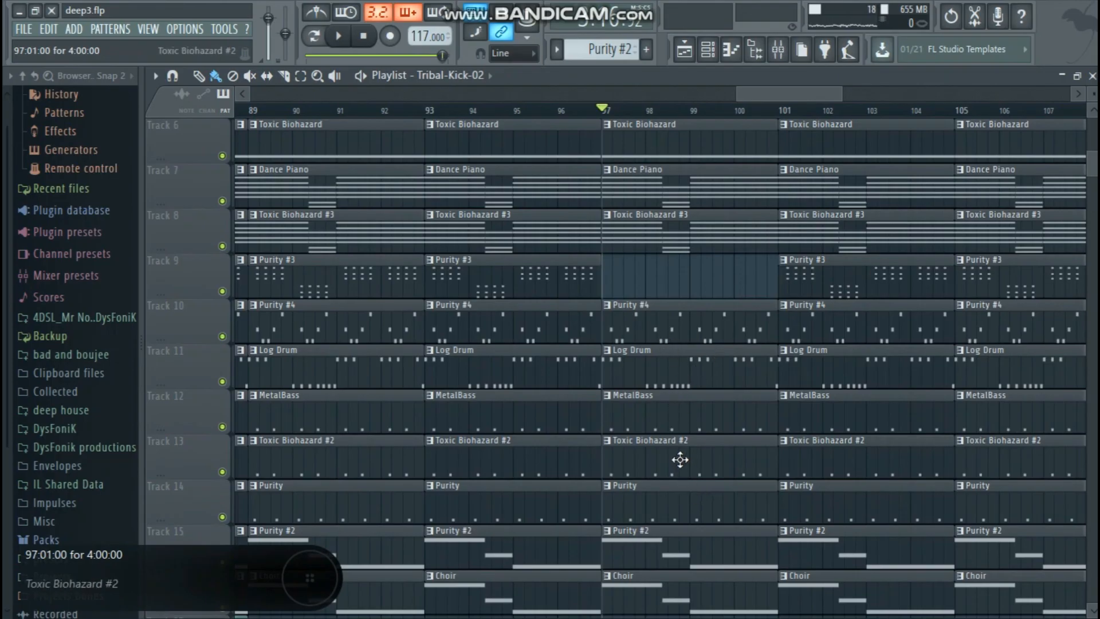
Step: Audition the transition into bar 97 from 95:12:09, and delete the Purity #4 clip at bar 97 on Track 10
scroll(608, 212, up, 5)
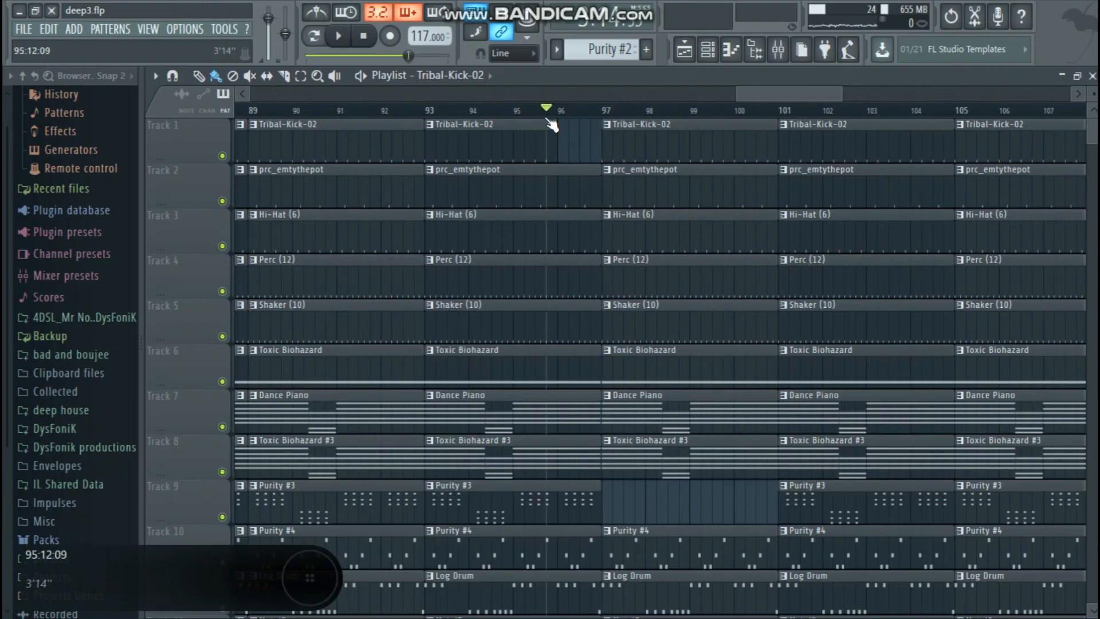
key(space)
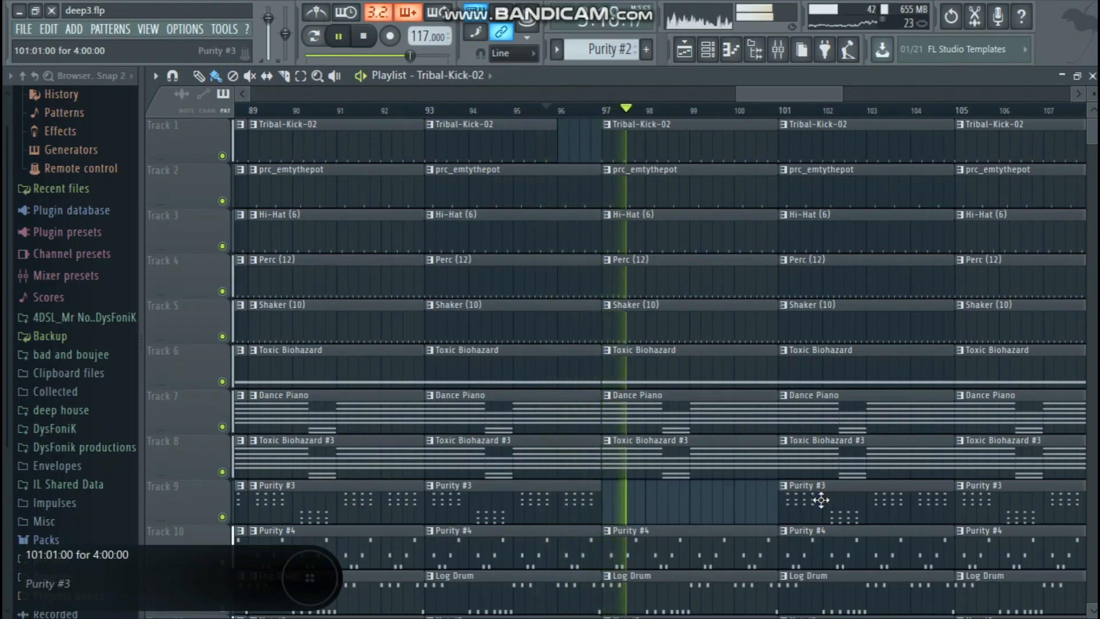
scroll(667, 314, down, 6)
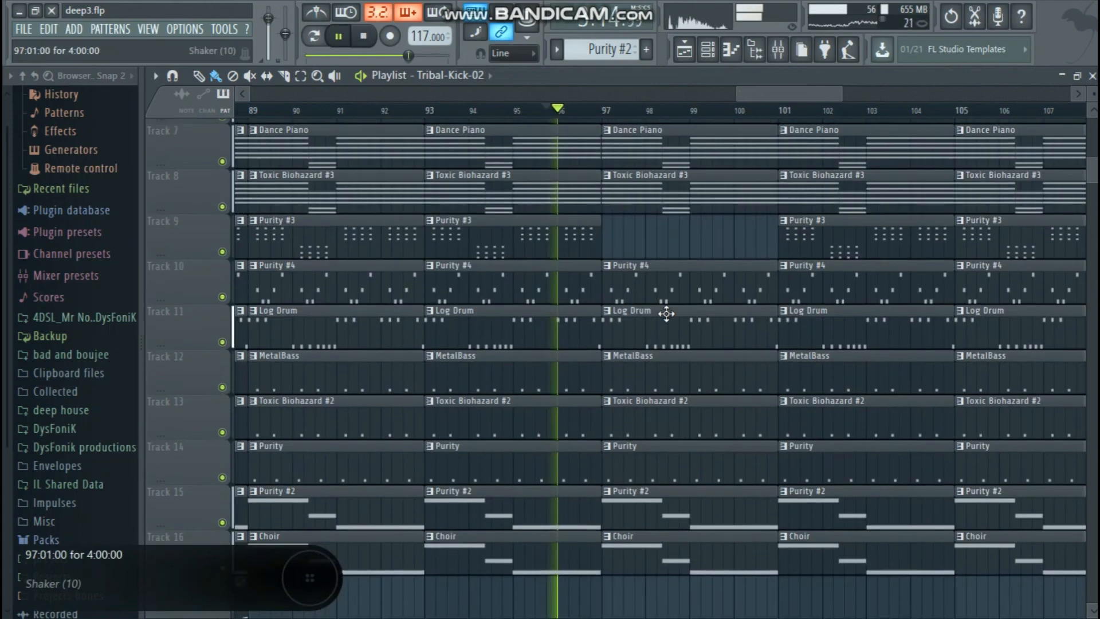
key(space)
right_click(662, 267)
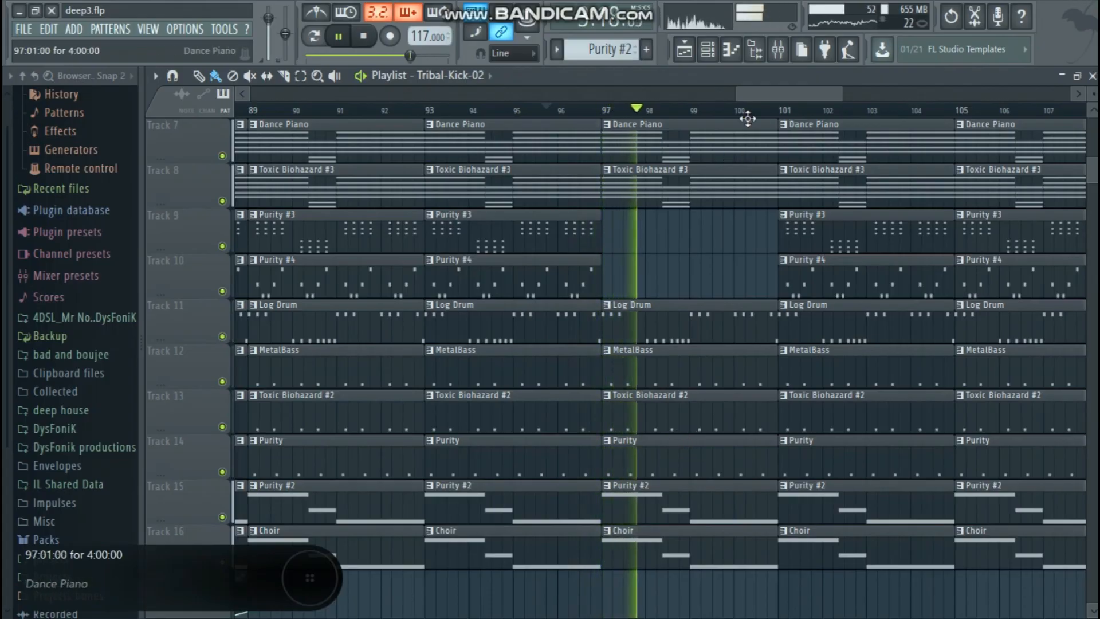
Step: Delete the Purity #3 and Purity #4 clips at bars 101, 105 and 109 on Tracks 9 and 10
scroll(757, 94, down, 5)
right_click(452, 235)
right_click(455, 274)
right_click(499, 237)
right_click(499, 272)
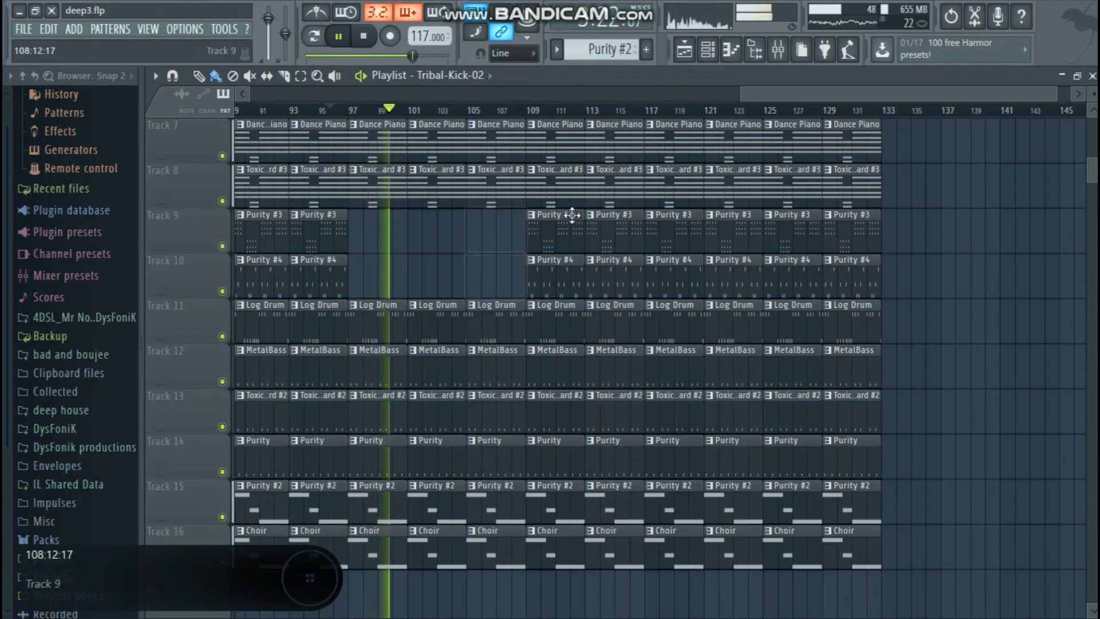
scroll(559, 246, up, 6)
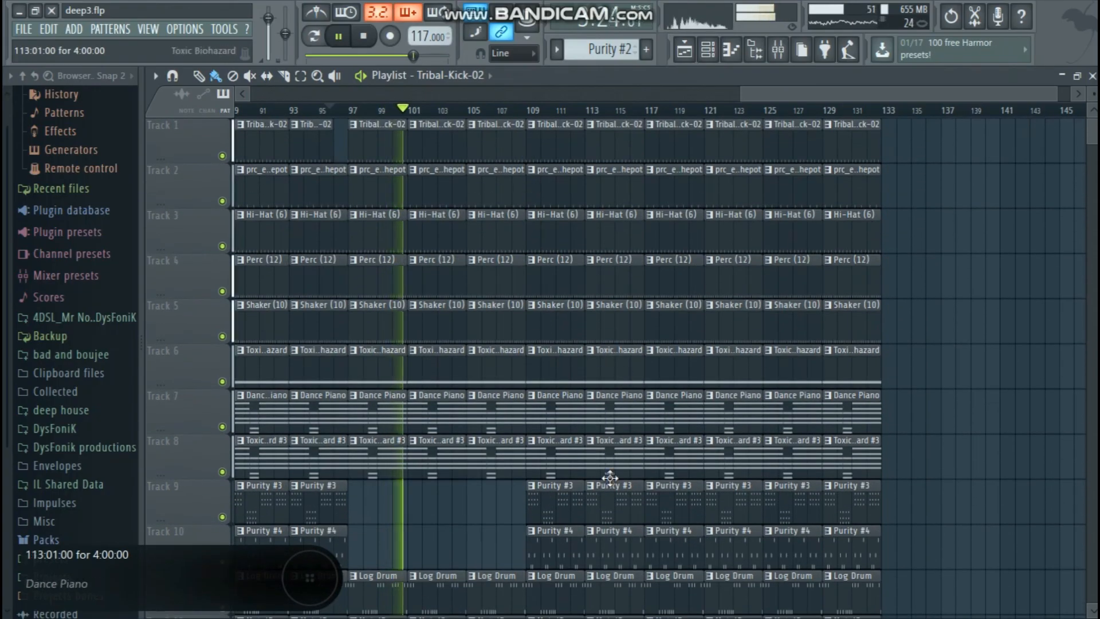
right_click(574, 506)
right_click(573, 547)
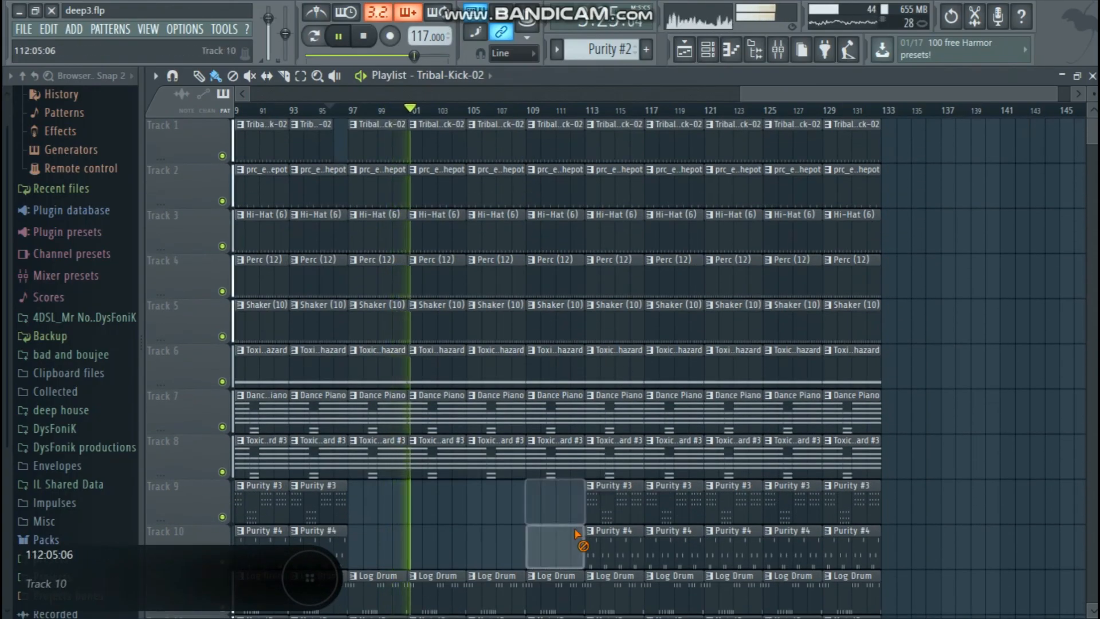
Step: Delete the Tribal-Kick-02 clips at bars 105, 109 and 113 on Track 1
right_click(499, 140)
right_click(527, 142)
right_click(596, 140)
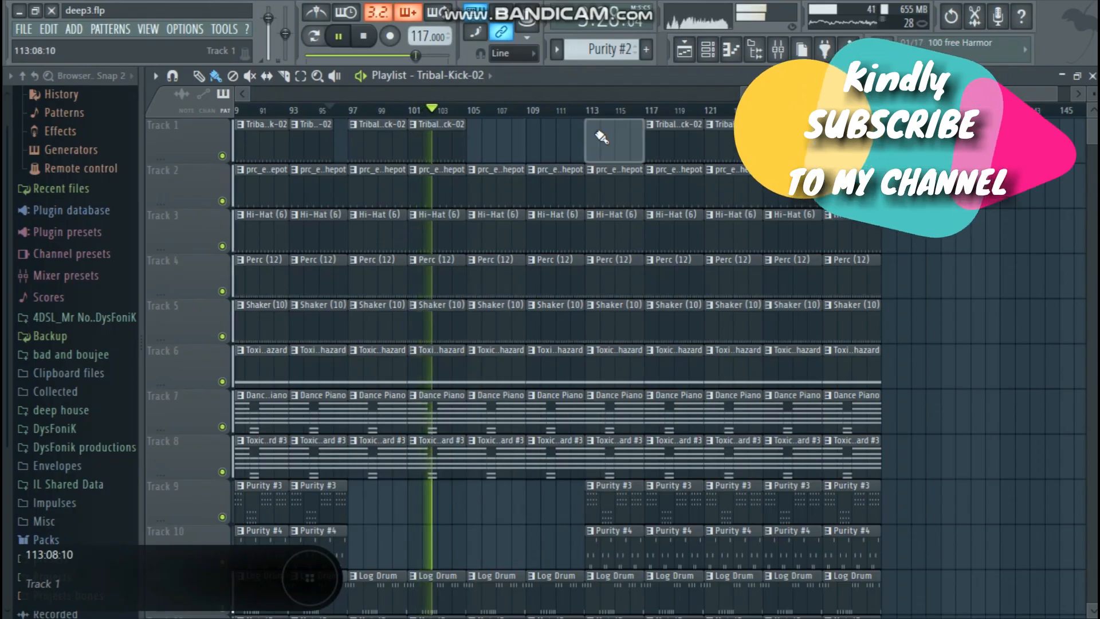
Step: Delete the Purity #3 and Purity #4 clips at bars 113 and 117, and the Tribal-Kick-02 clip at bar 117
right_click(616, 505)
right_click(626, 552)
right_click(663, 518)
right_click(668, 540)
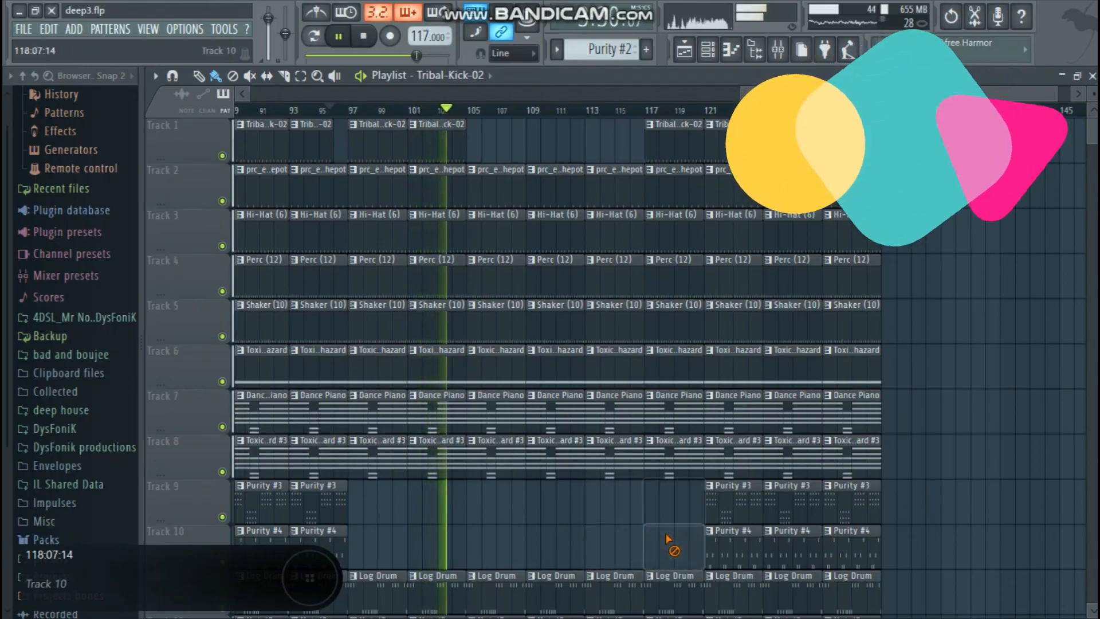
scroll(643, 148, down, 3)
scroll(636, 160, up, 3)
right_click(658, 146)
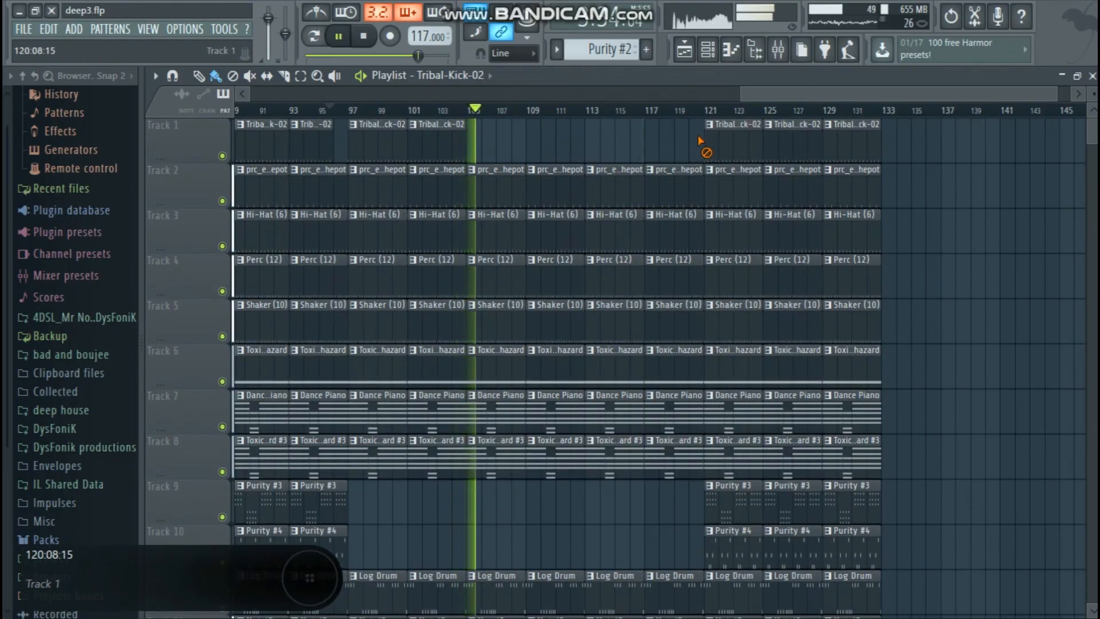
Step: Delete the Purity #3 and Purity #4 clips at bar 121
right_click(733, 530)
right_click(736, 496)
scroll(660, 541, down, 2)
scroll(660, 541, up, 2)
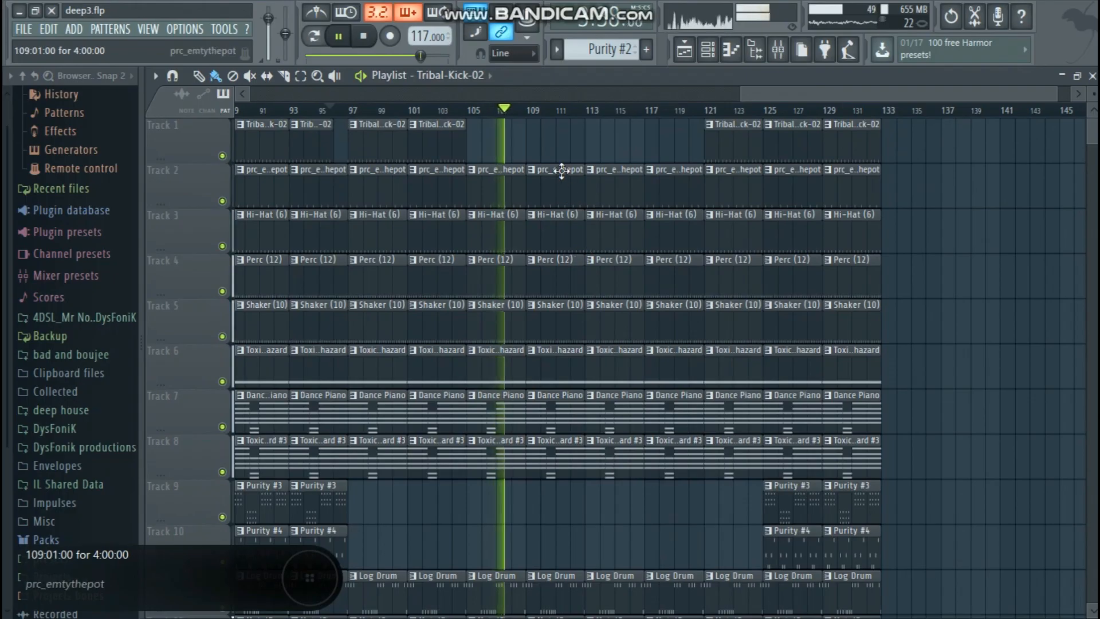
Step: Delete the prc_emtythepot, Hi-Hat (6), Perc (12) and Shaker (10) clips at bar 109, replaying from 107:13 to check the drop
right_click(563, 180)
right_click(565, 229)
right_click(566, 275)
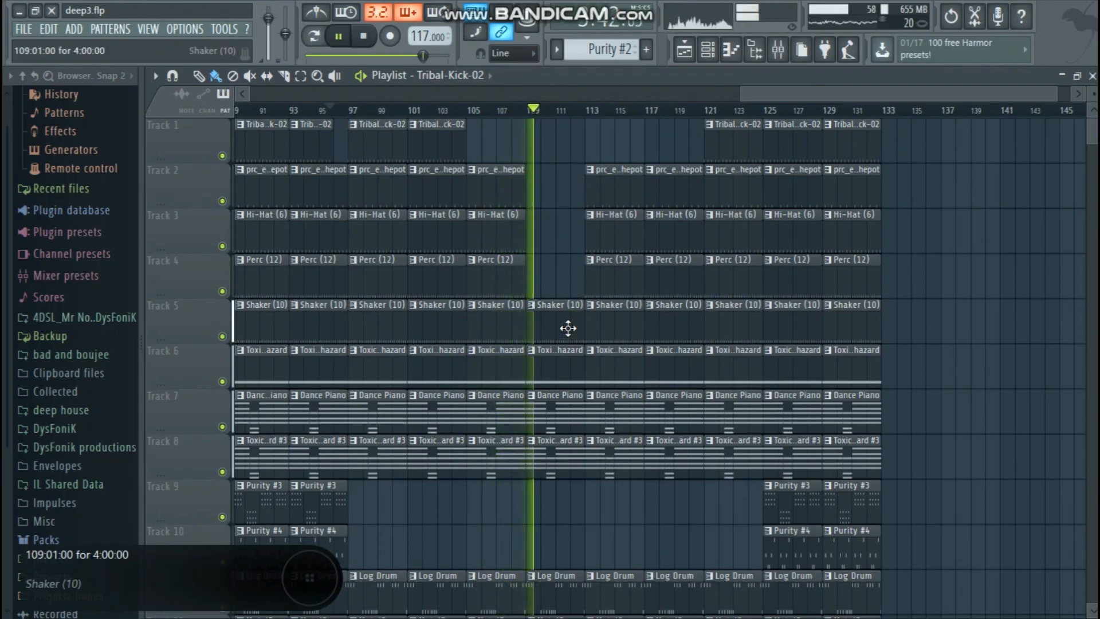
click(511, 111)
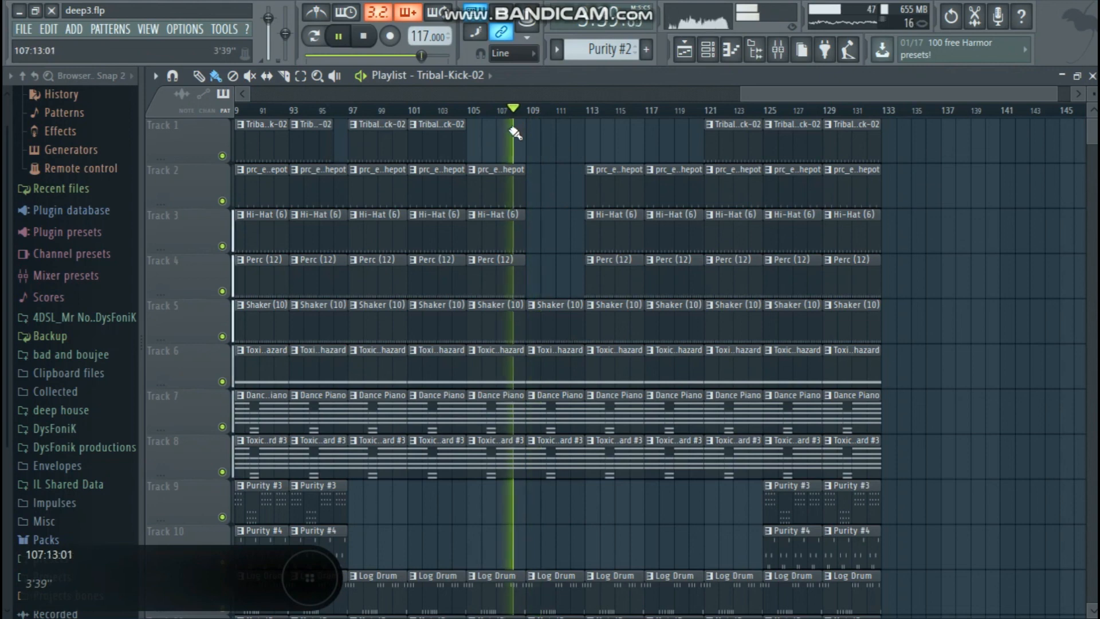
right_click(560, 322)
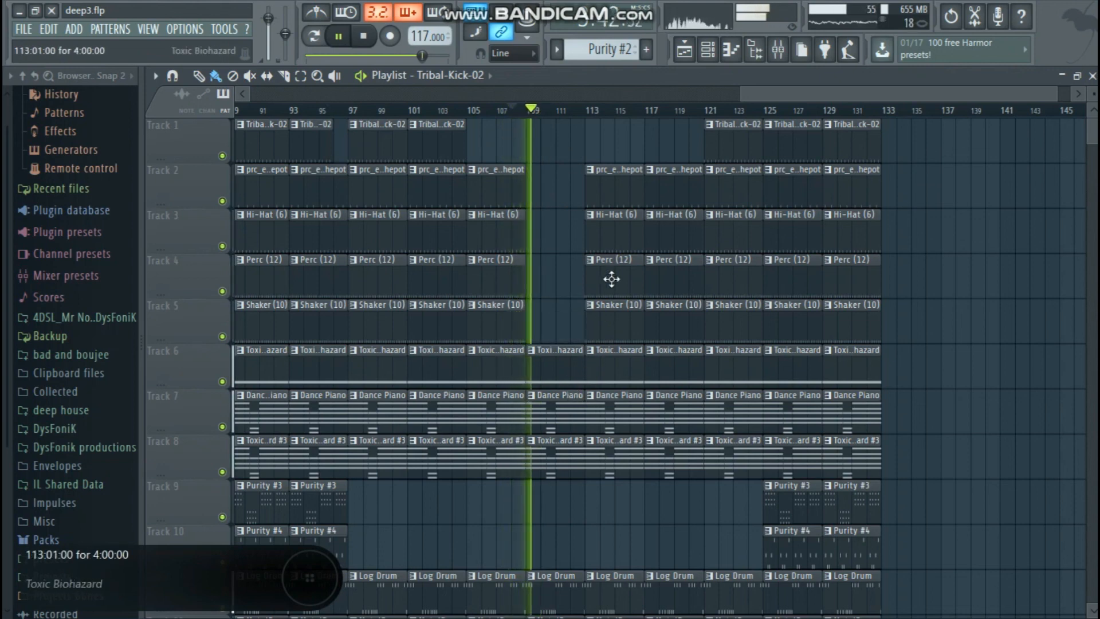
Step: Delete the prc_emtythepot, Hi-Hat (6), Perc (12) and Shaker (10) clips at bars 113 and 117 on Tracks 2–5
right_click(616, 186)
right_click(622, 232)
right_click(628, 268)
right_click(634, 319)
right_click(667, 276)
right_click(678, 232)
right_click(682, 192)
right_click(680, 310)
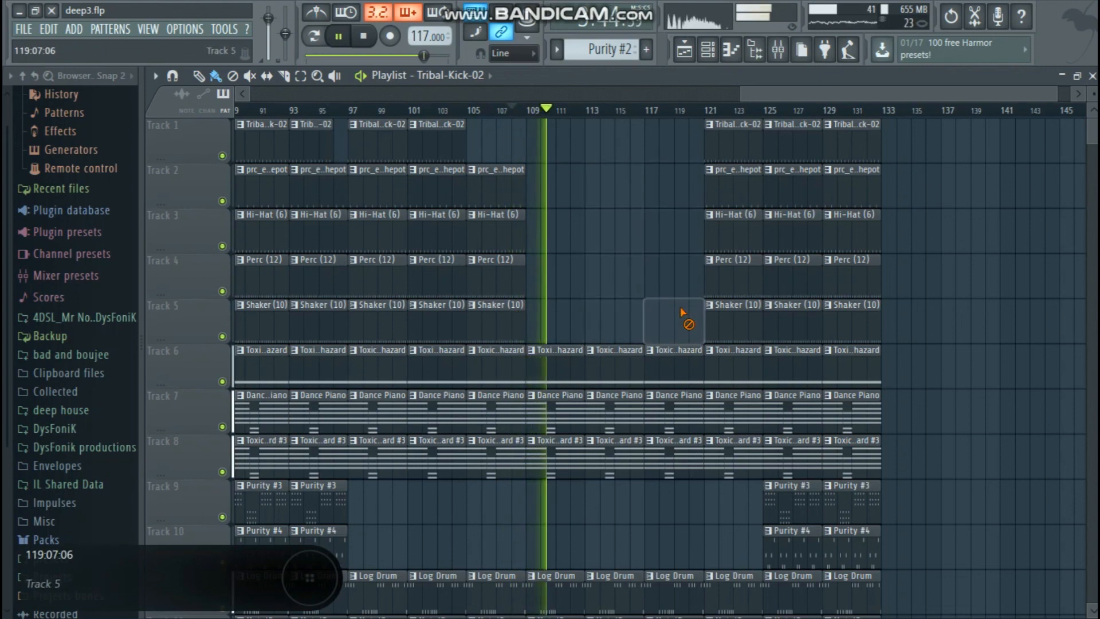
Step: Delete the Choir, Purity #2 and Purity clips at bar 117 on Tracks 14–16
scroll(725, 387, down, 8)
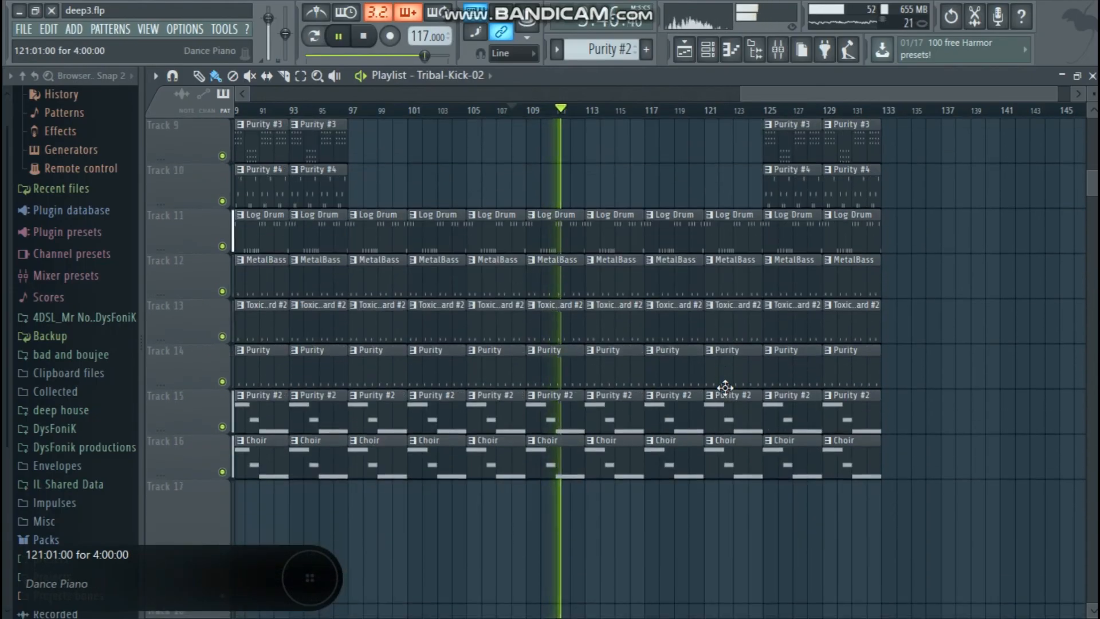
scroll(724, 387, up, 2)
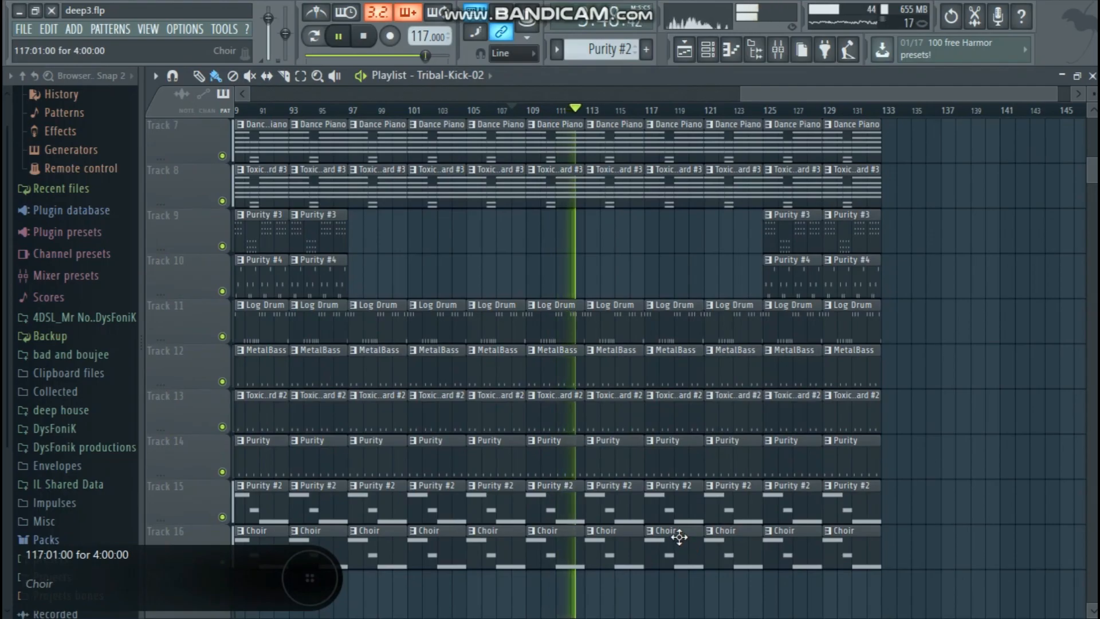
right_click(679, 537)
right_click(681, 516)
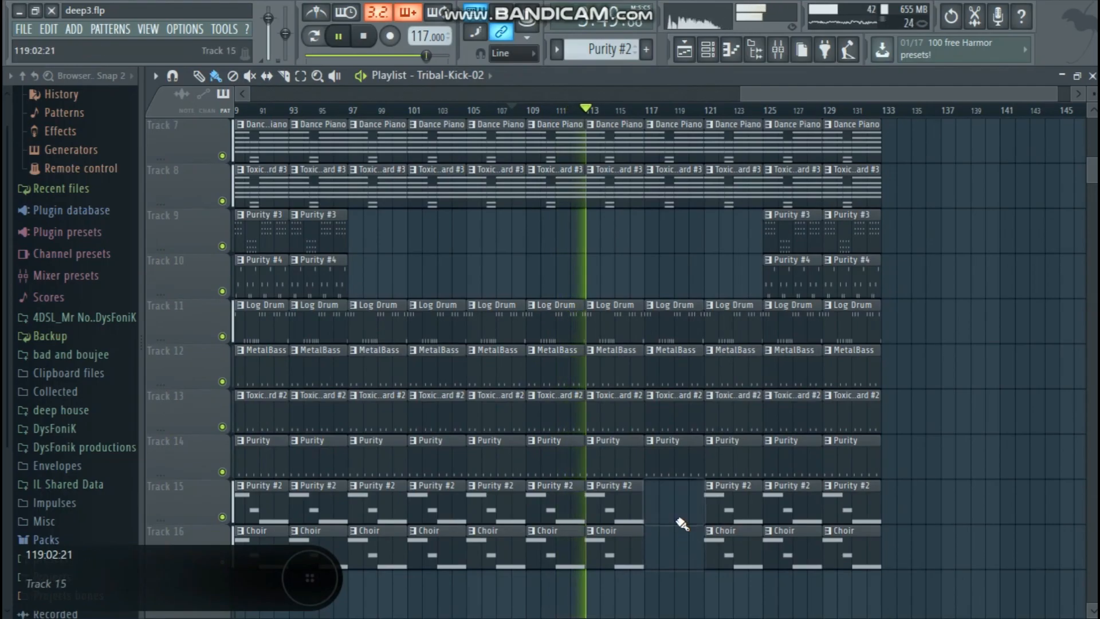
right_click(673, 471)
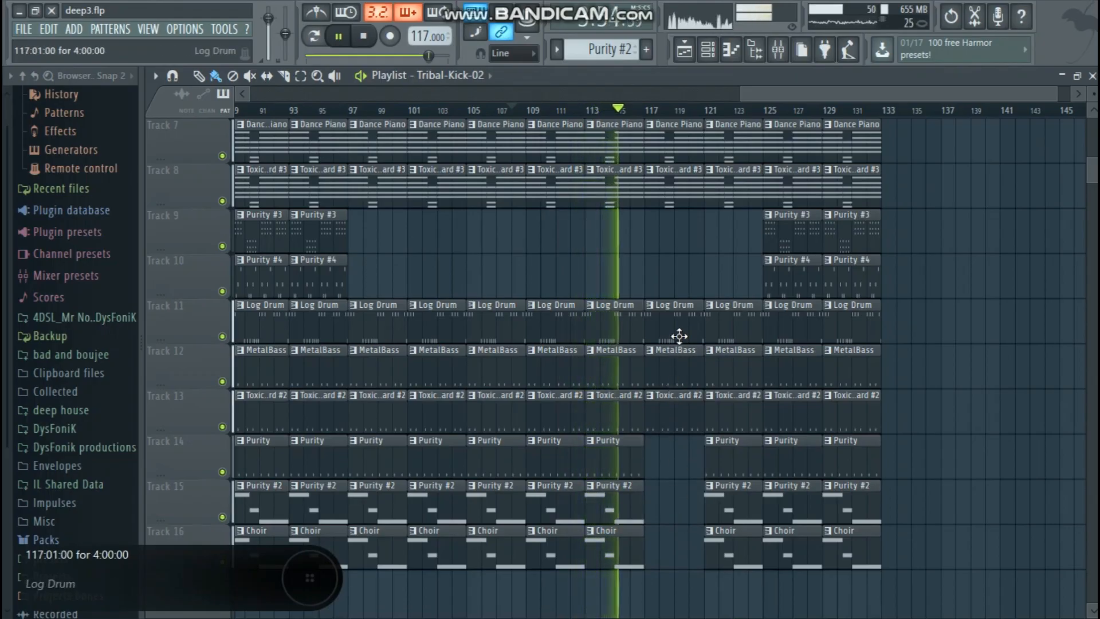
Step: Try deleting the Log Drum and Toxic Biohazard #2 clips at bar 117, and undo both deletions
right_click(681, 341)
scroll(688, 344, up, 3)
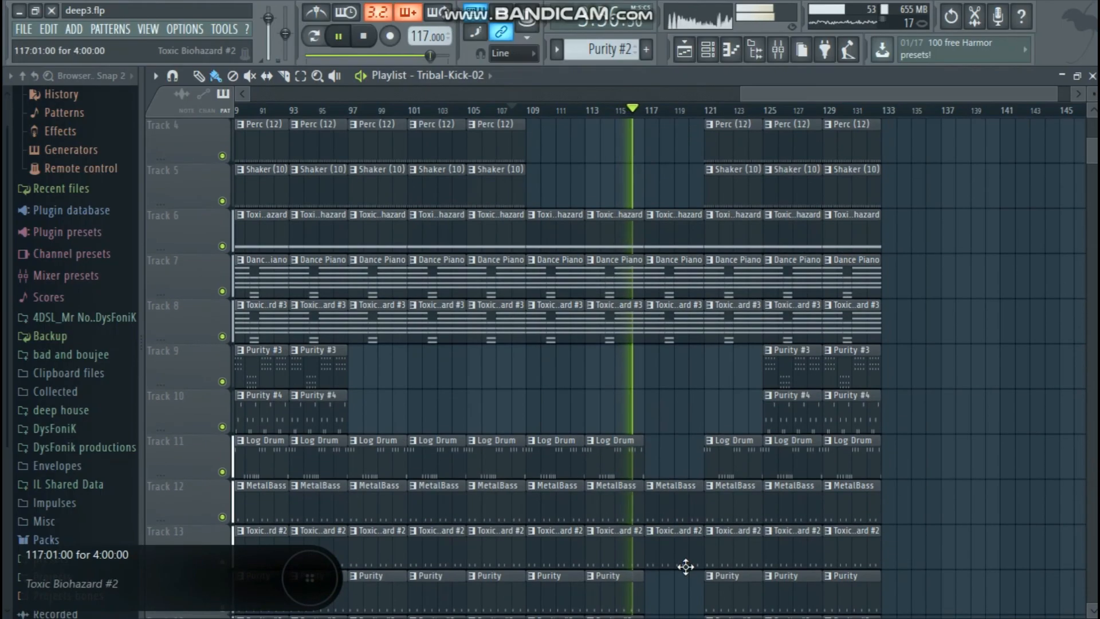
right_click(690, 544)
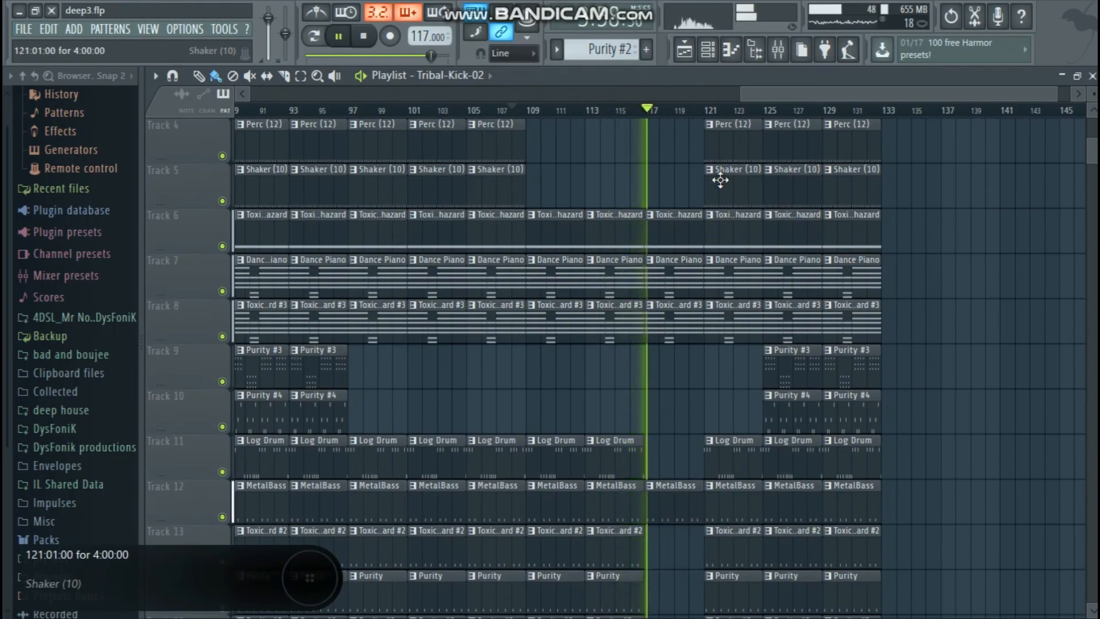
key(ctrl+z)
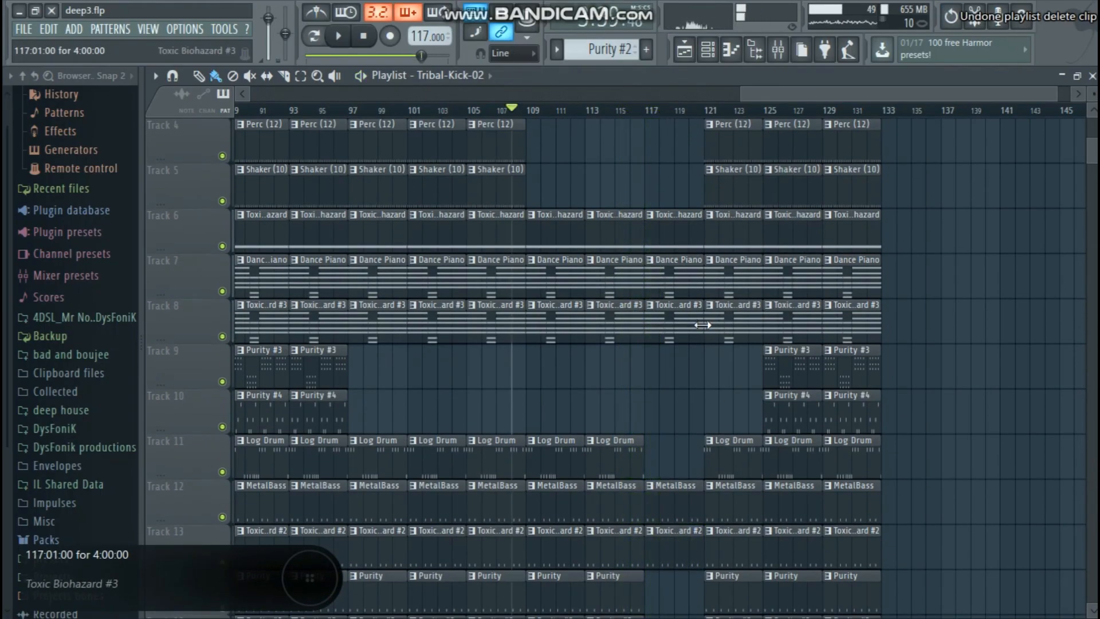
key(ctrl+z)
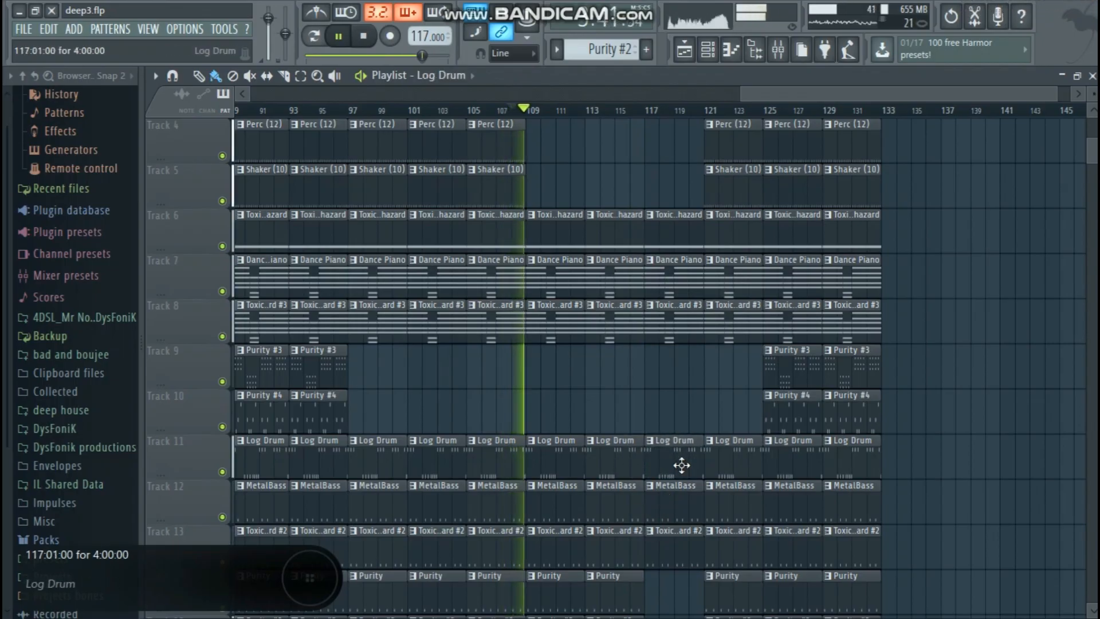
Step: Delete the Tribal-Kick-02, prc_emtythepot, Hi-Hat (6) and Perc (12) clips at bar 121, and add a Shaker (10) clip at bar 117
scroll(681, 475, down, 4)
scroll(683, 484, up, 7)
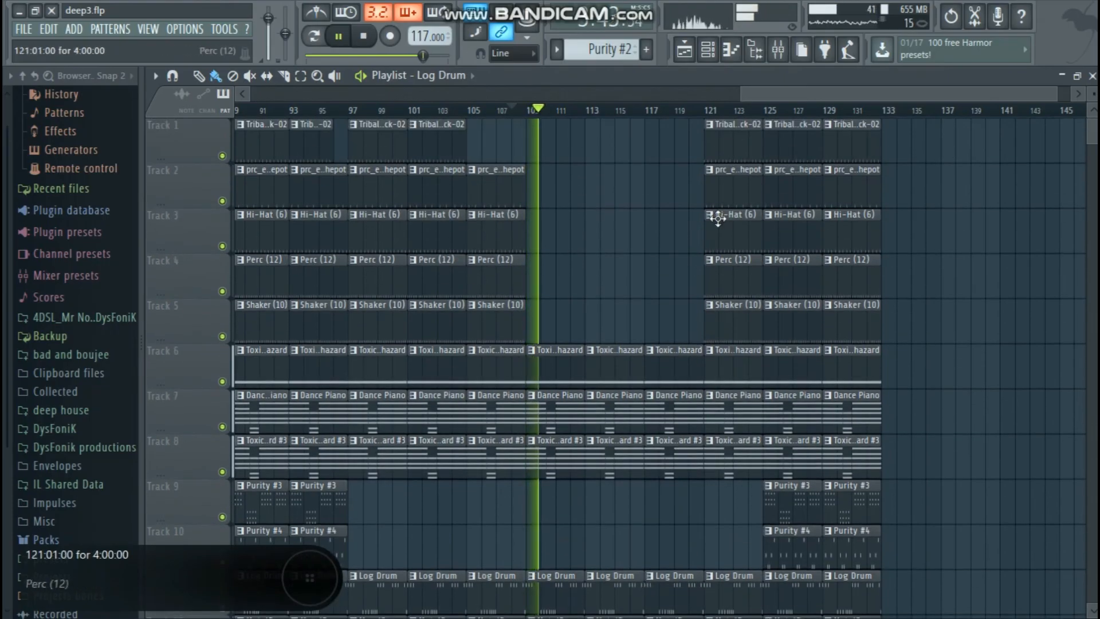
right_click(727, 152)
right_click(728, 178)
right_click(734, 226)
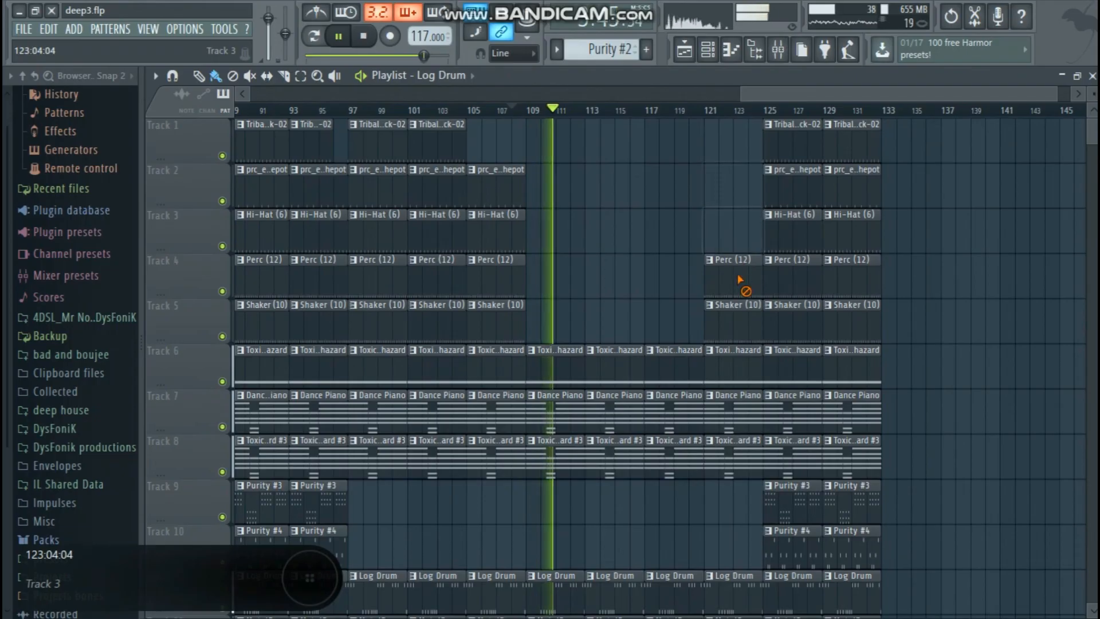
right_click(739, 279)
drag(735, 329, 672, 333)
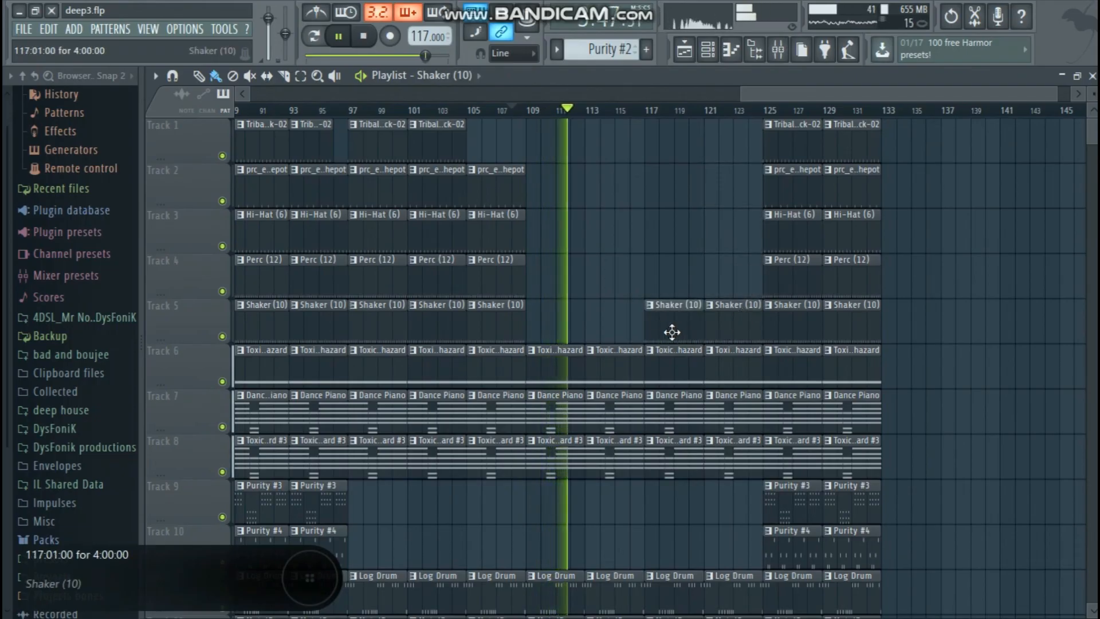
Step: Undo the accidental stretch of the Laurie Webb Yeah and Cr004A-EQ Crash clips, and place copies of both at bar 125
scroll(719, 255, down, 9)
scroll(720, 260, down, 1)
drag(741, 93, 596, 92)
drag(349, 596, 801, 557)
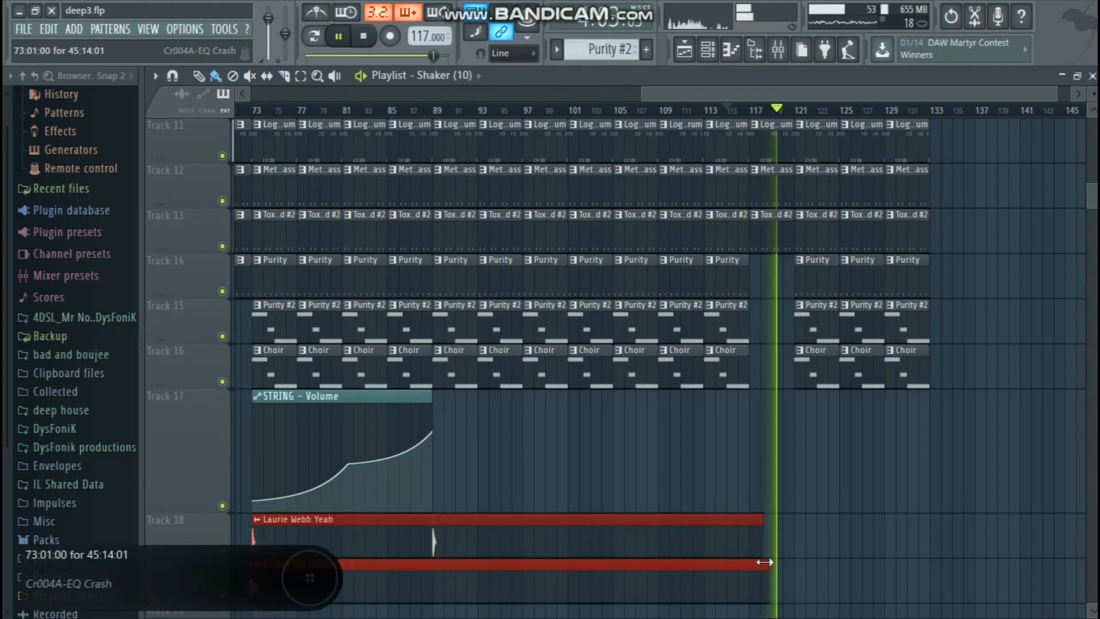
key(ctrl+z)
drag(251, 584, 829, 584)
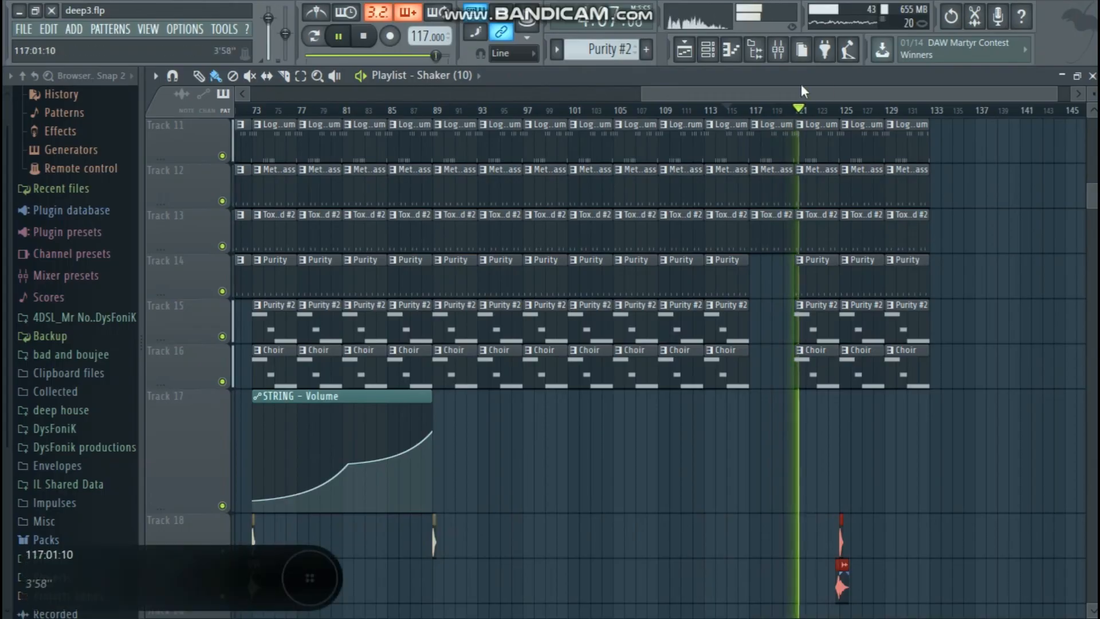
Step: Stop playback and delete the Purity, Purity #2 and Choir clips at bar 121 on Tracks 14–16
scroll(833, 94, left, 4)
scroll(871, 94, right, 7)
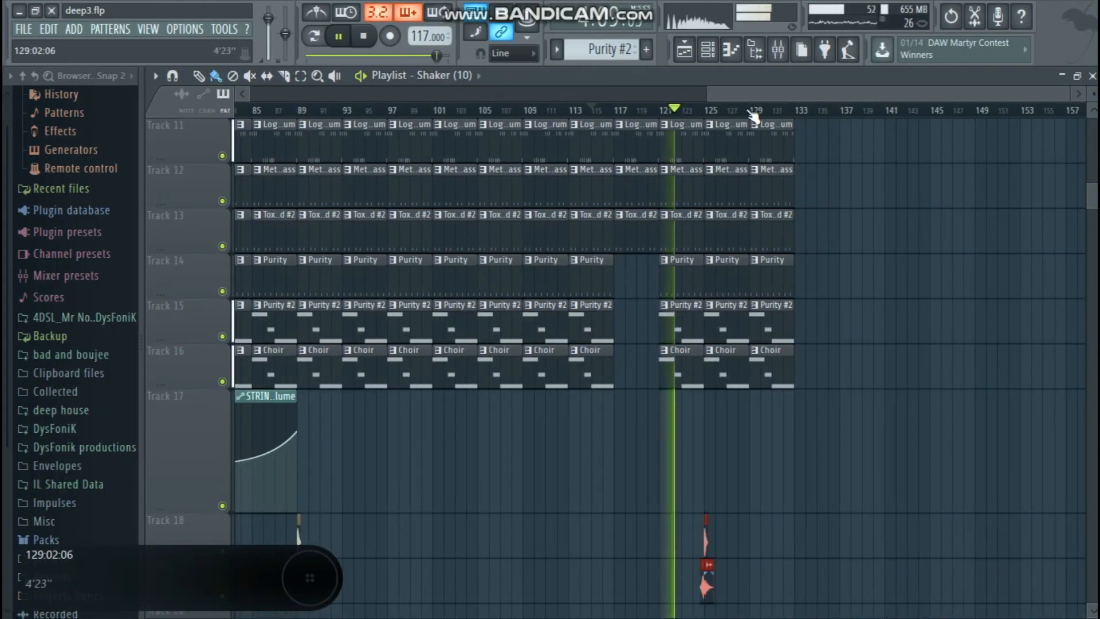
scroll(716, 216, up, 9)
key(space)
scroll(716, 216, down, 5)
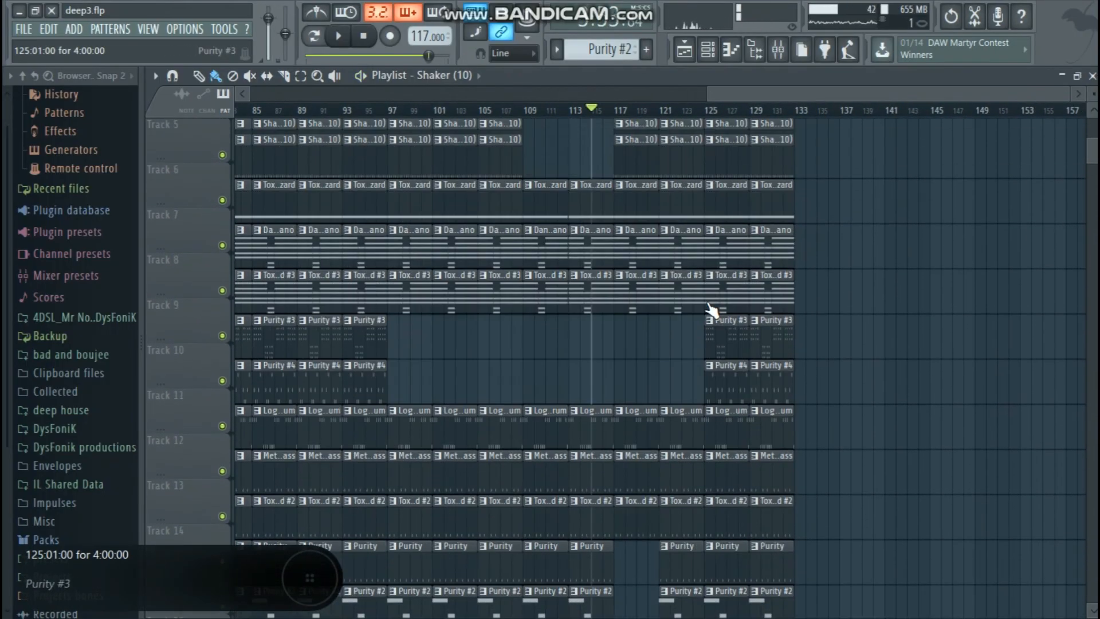
right_click(683, 471)
right_click(684, 501)
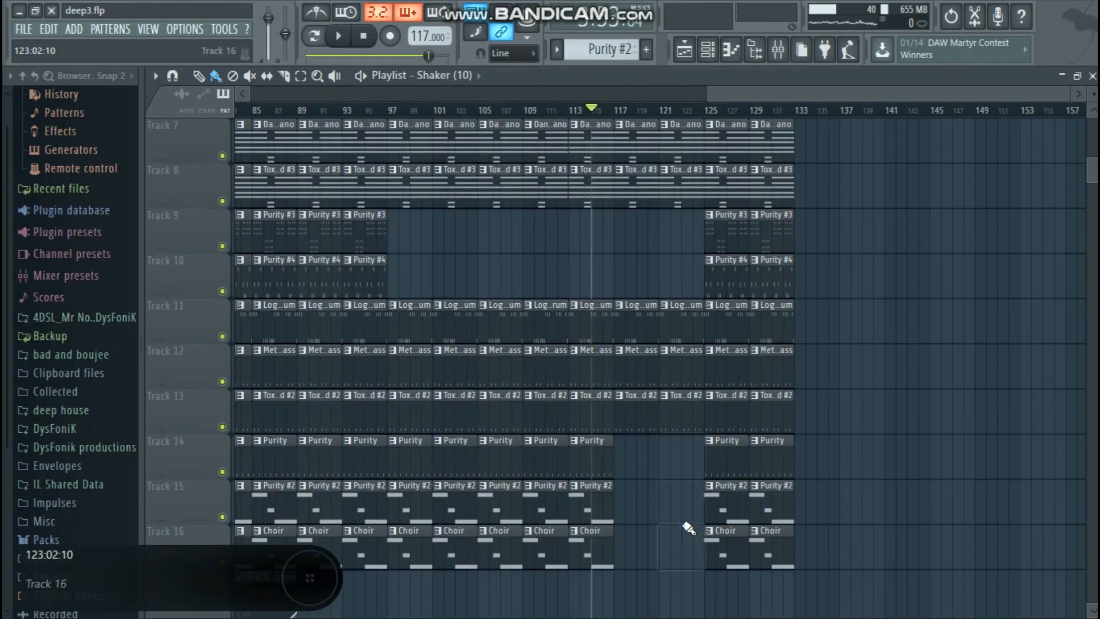
Step: Play the song and copy the Purity #2 and Choir clips on Tracks 15–16 to bars 117 and 121
scroll(689, 527, up, 2)
key(space)
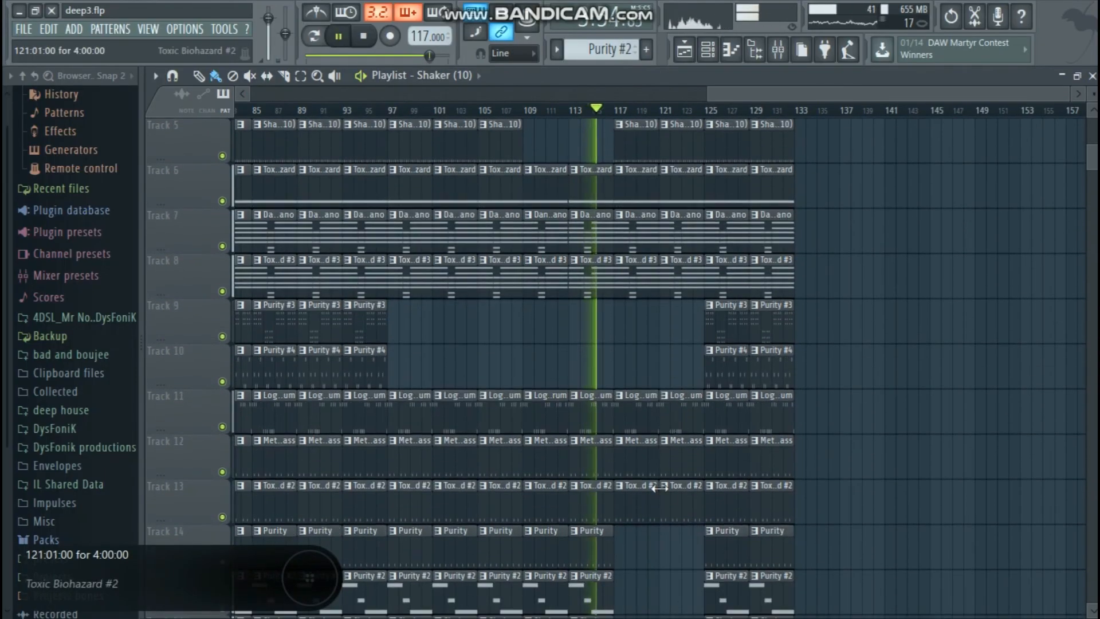
scroll(659, 488, down, 2)
ctrl+drag(629, 539, 640, 513)
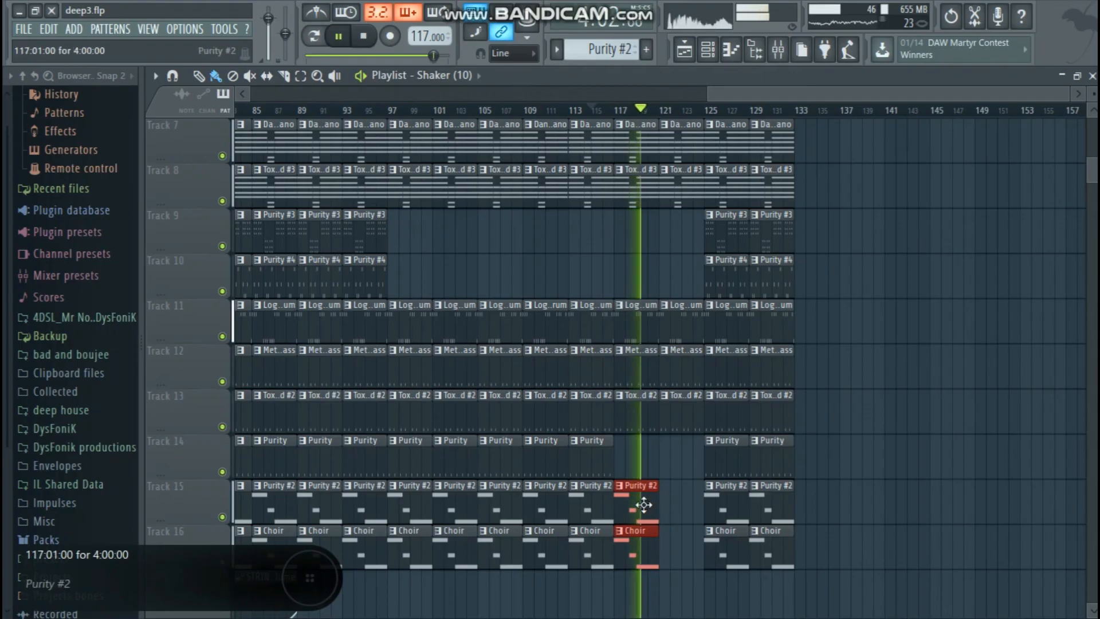
shift+drag(640, 509, 674, 508)
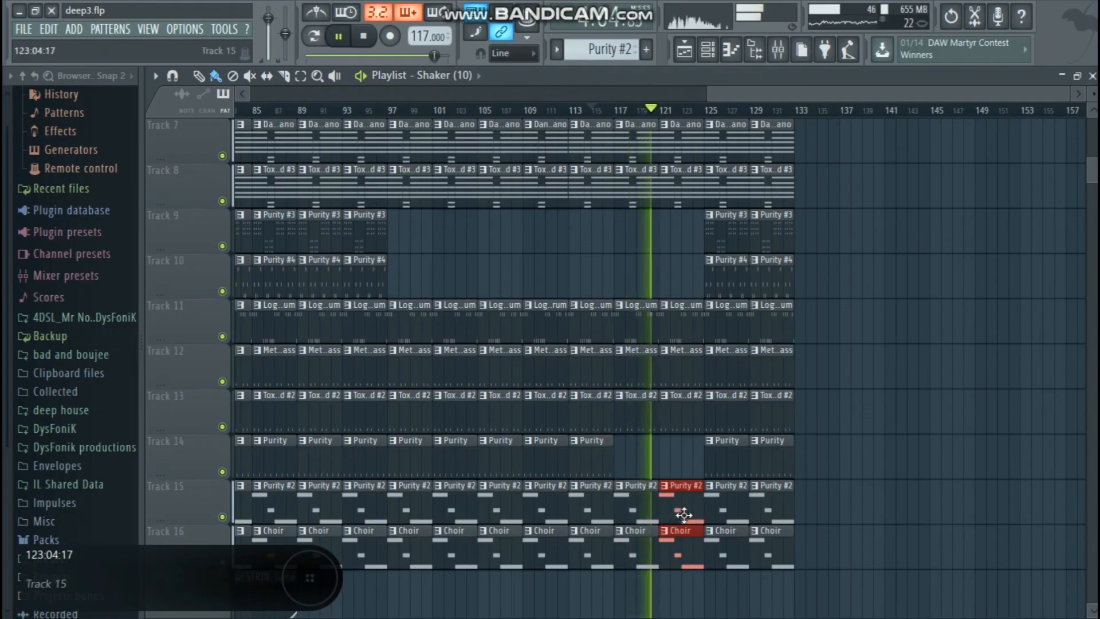
Step: Delete the Purity #2, Choir, Purity #3 and Purity #4 clips at bar 125
right_click(715, 506)
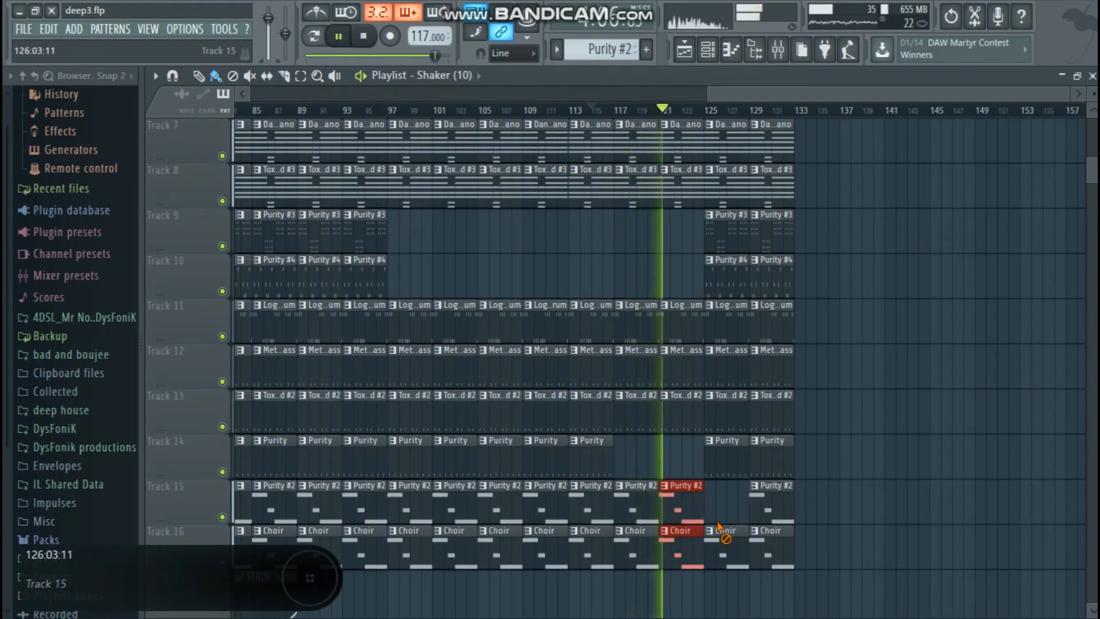
scroll(731, 537, down, 3)
scroll(734, 534, up, 7)
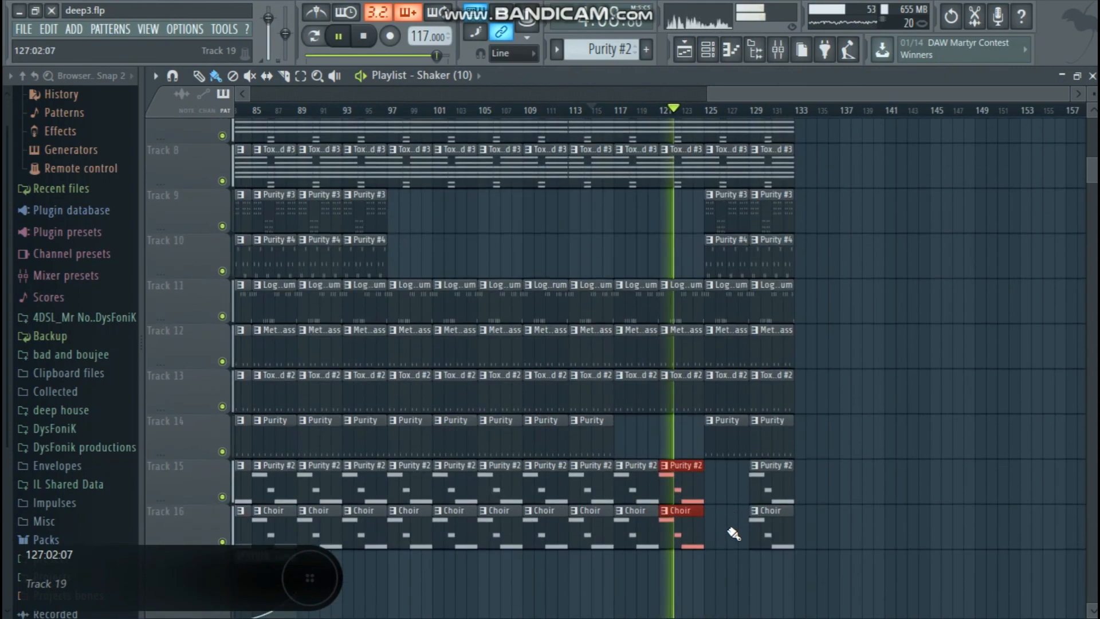
scroll(733, 534, up, 2)
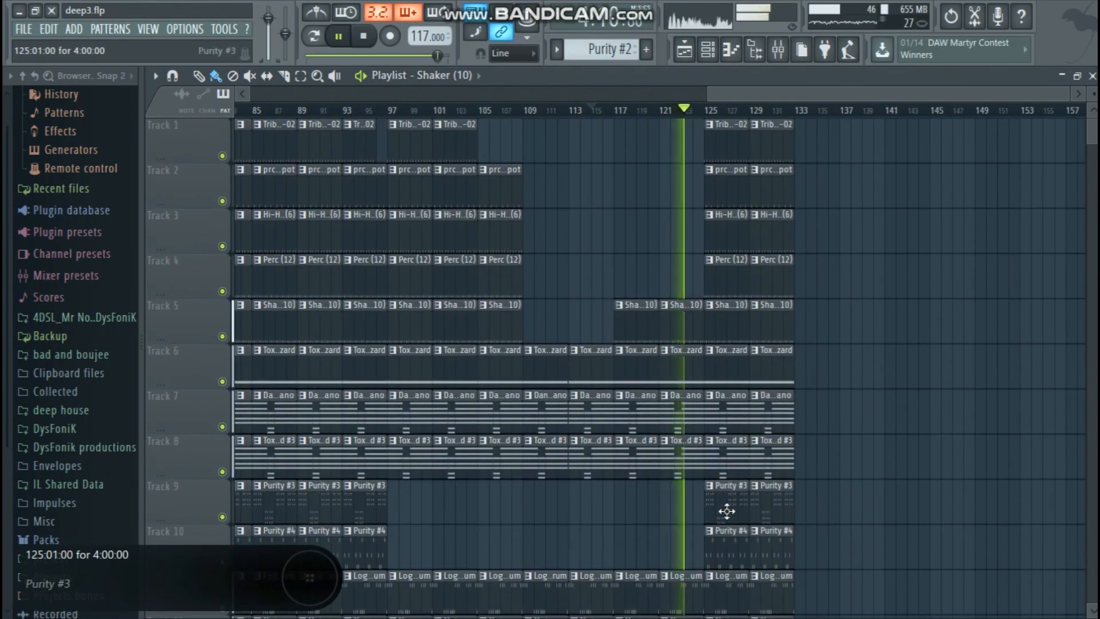
right_click(727, 511)
right_click(729, 535)
Step: Copy the selected Purity #2 and Choir clips from bar 121 to bar 125 on Tracks 15–16
scroll(746, 515, down, 4)
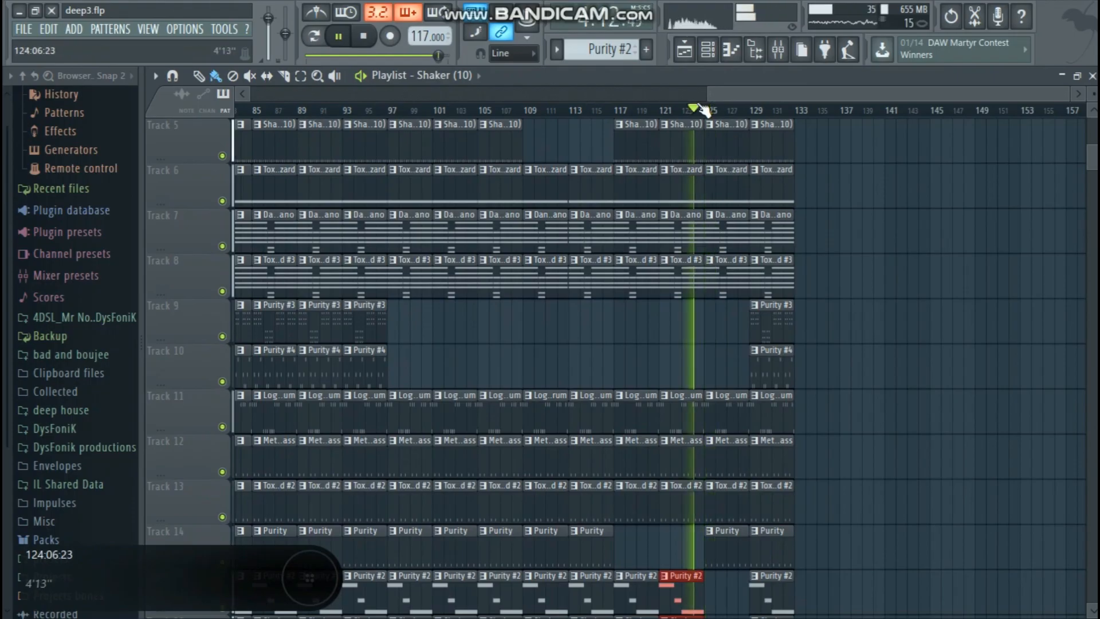
scroll(732, 348, down, 3)
drag(685, 453, 716, 456)
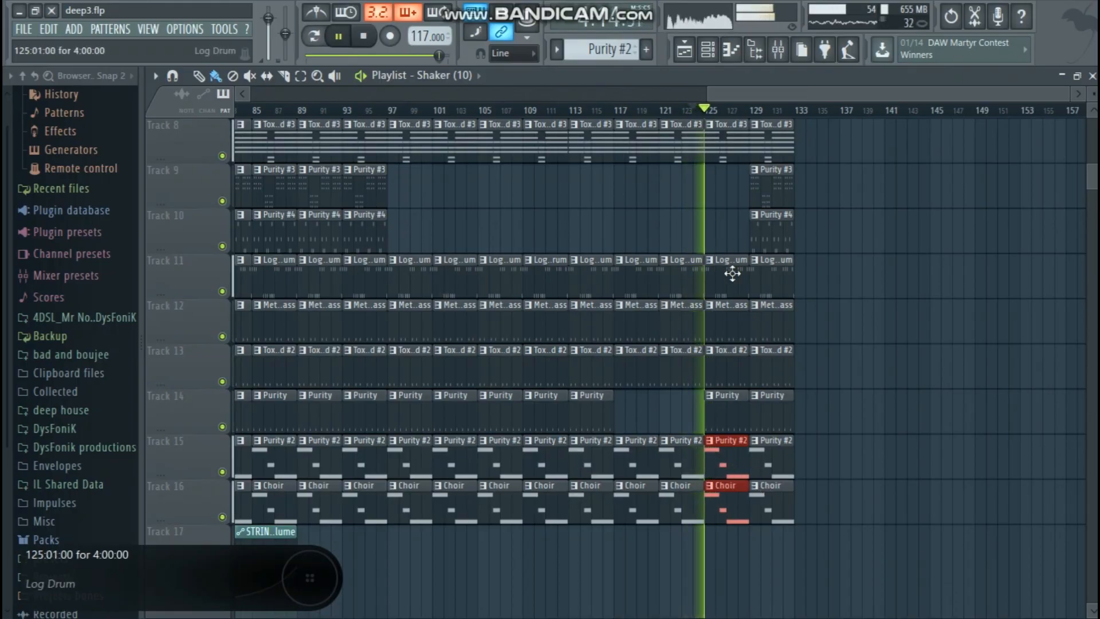
Step: Stop playback and reduce the height of Track 17, which holds the volume automation clips
scroll(732, 273, up, 6)
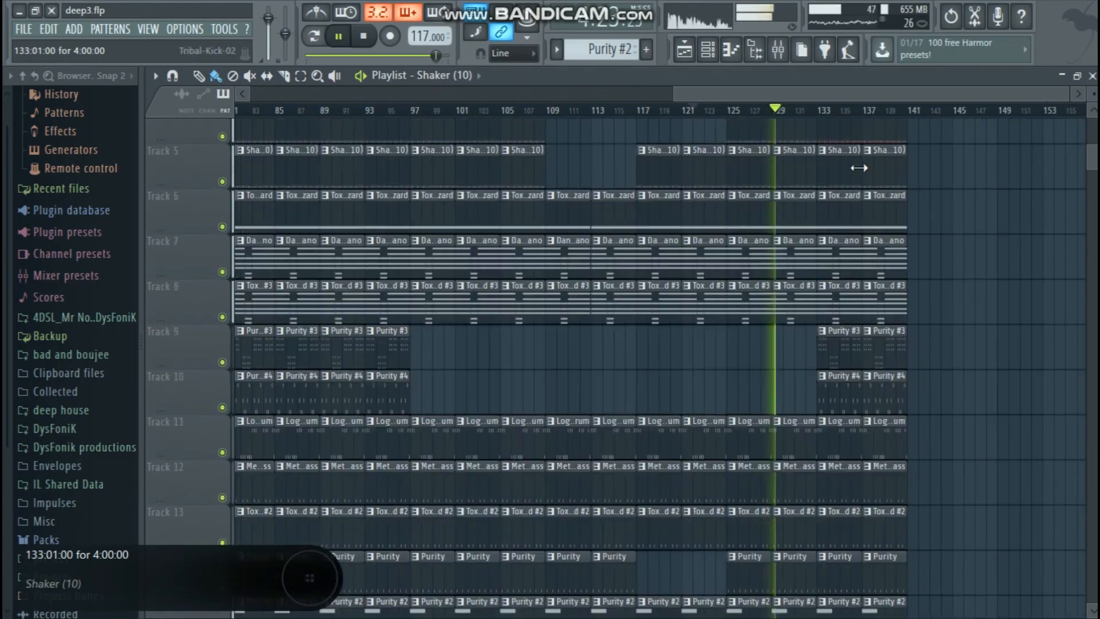
scroll(928, 166, down, 1)
key(space)
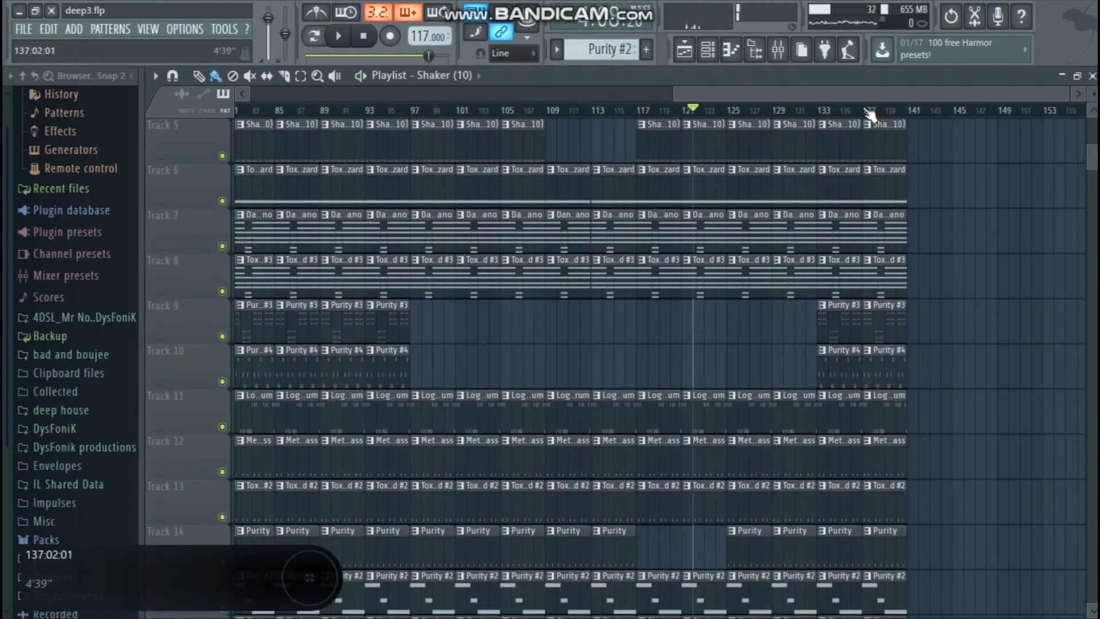
scroll(862, 114, down, 3)
scroll(858, 118, down, 4)
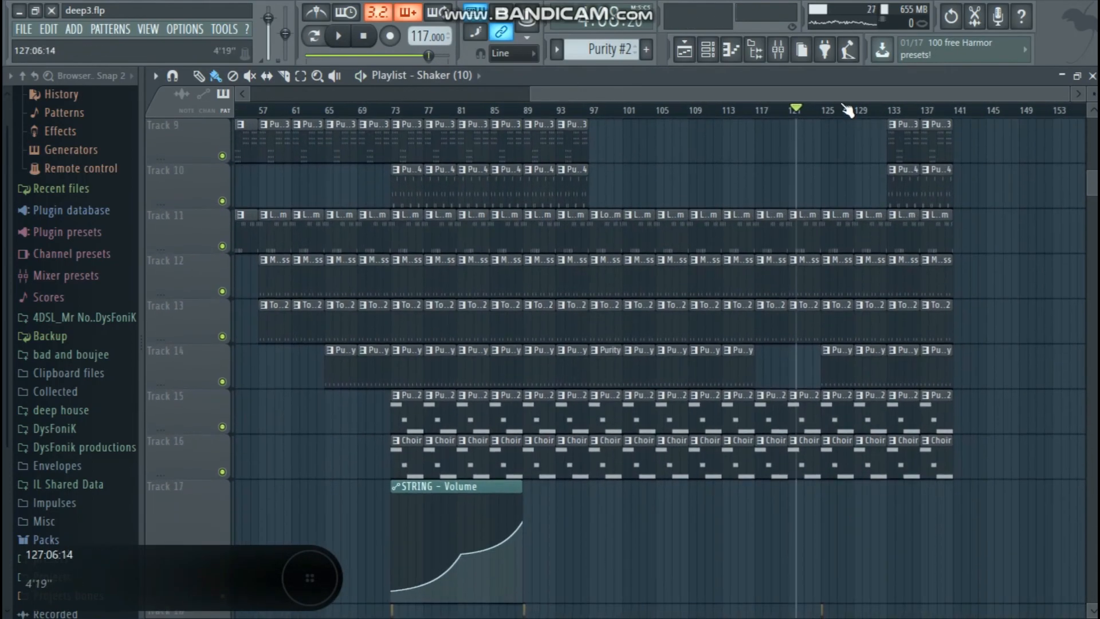
scroll(847, 110, down, 3)
scroll(510, 422, down, 4)
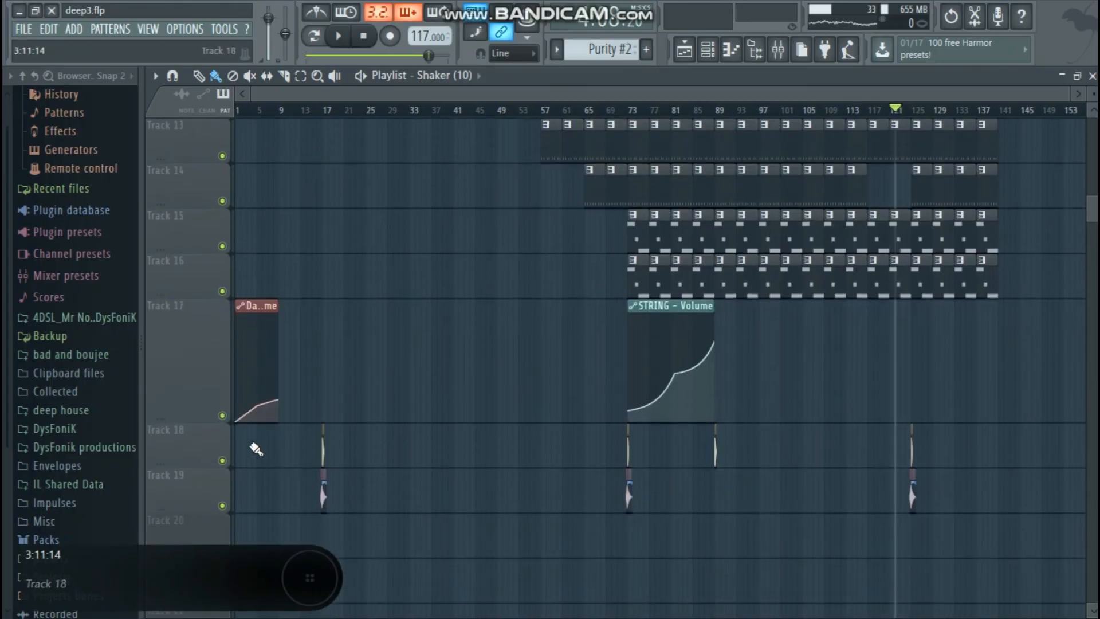
drag(164, 413, 173, 326)
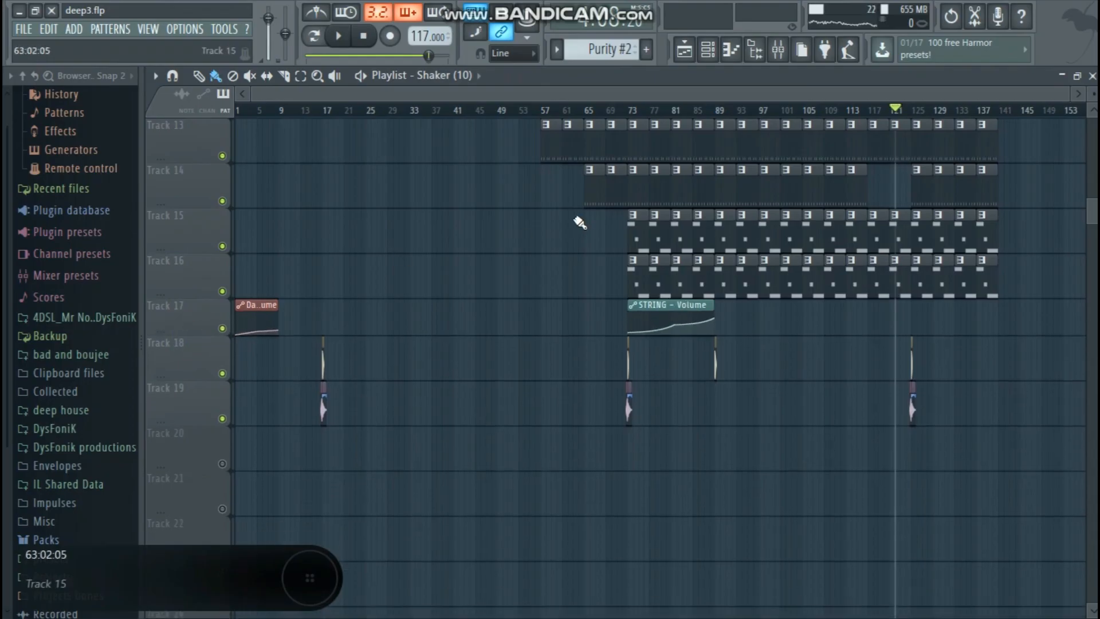
scroll(580, 222, down, 3)
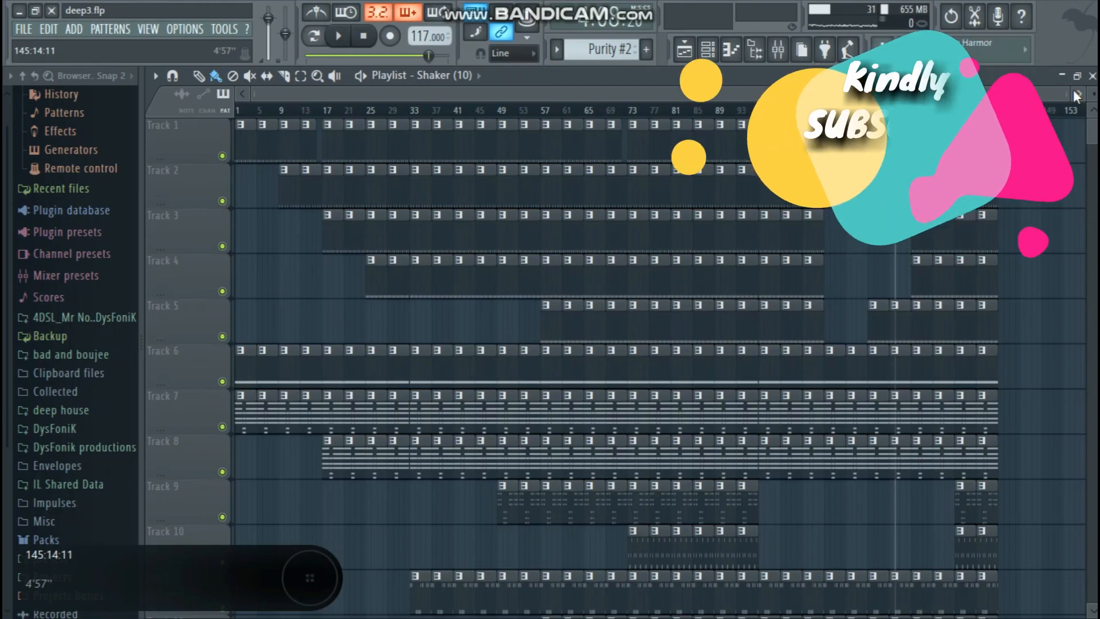